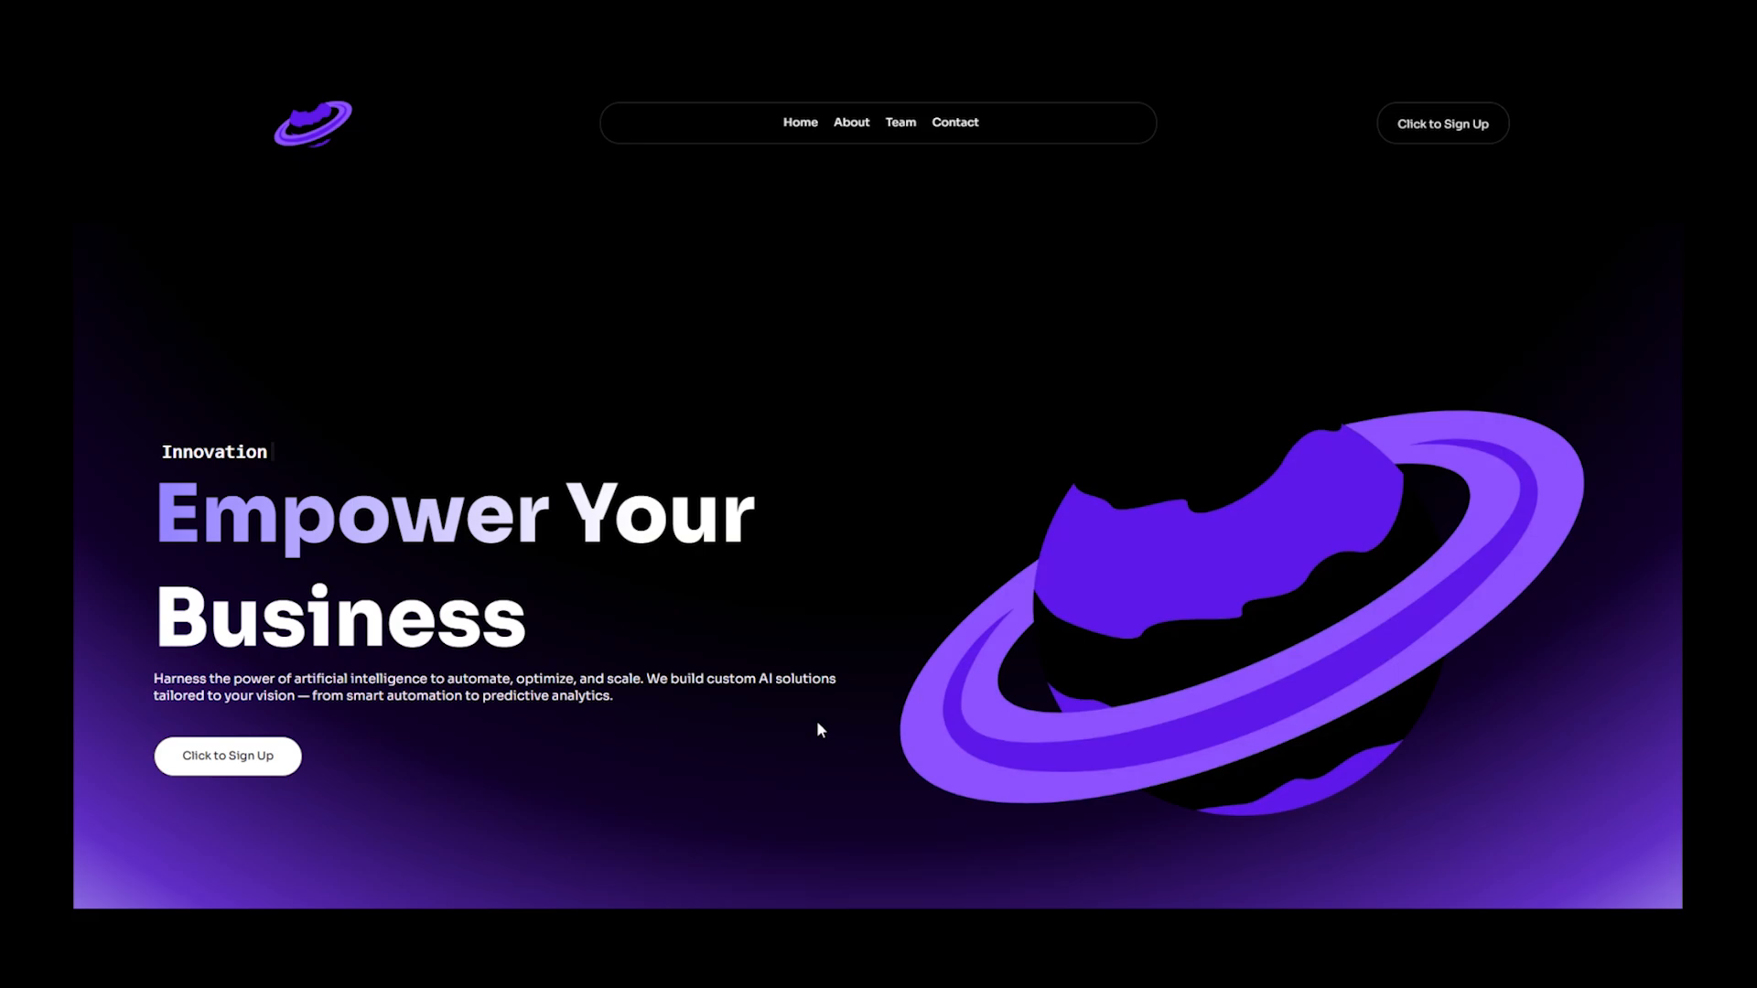
Browse the Evervault showcase entry and the gallery of related dark website designs for inspiration
{"action": "scroll", "coordinate": [819, 725], "scroll_direction": "down", "scroll_amount": 1}
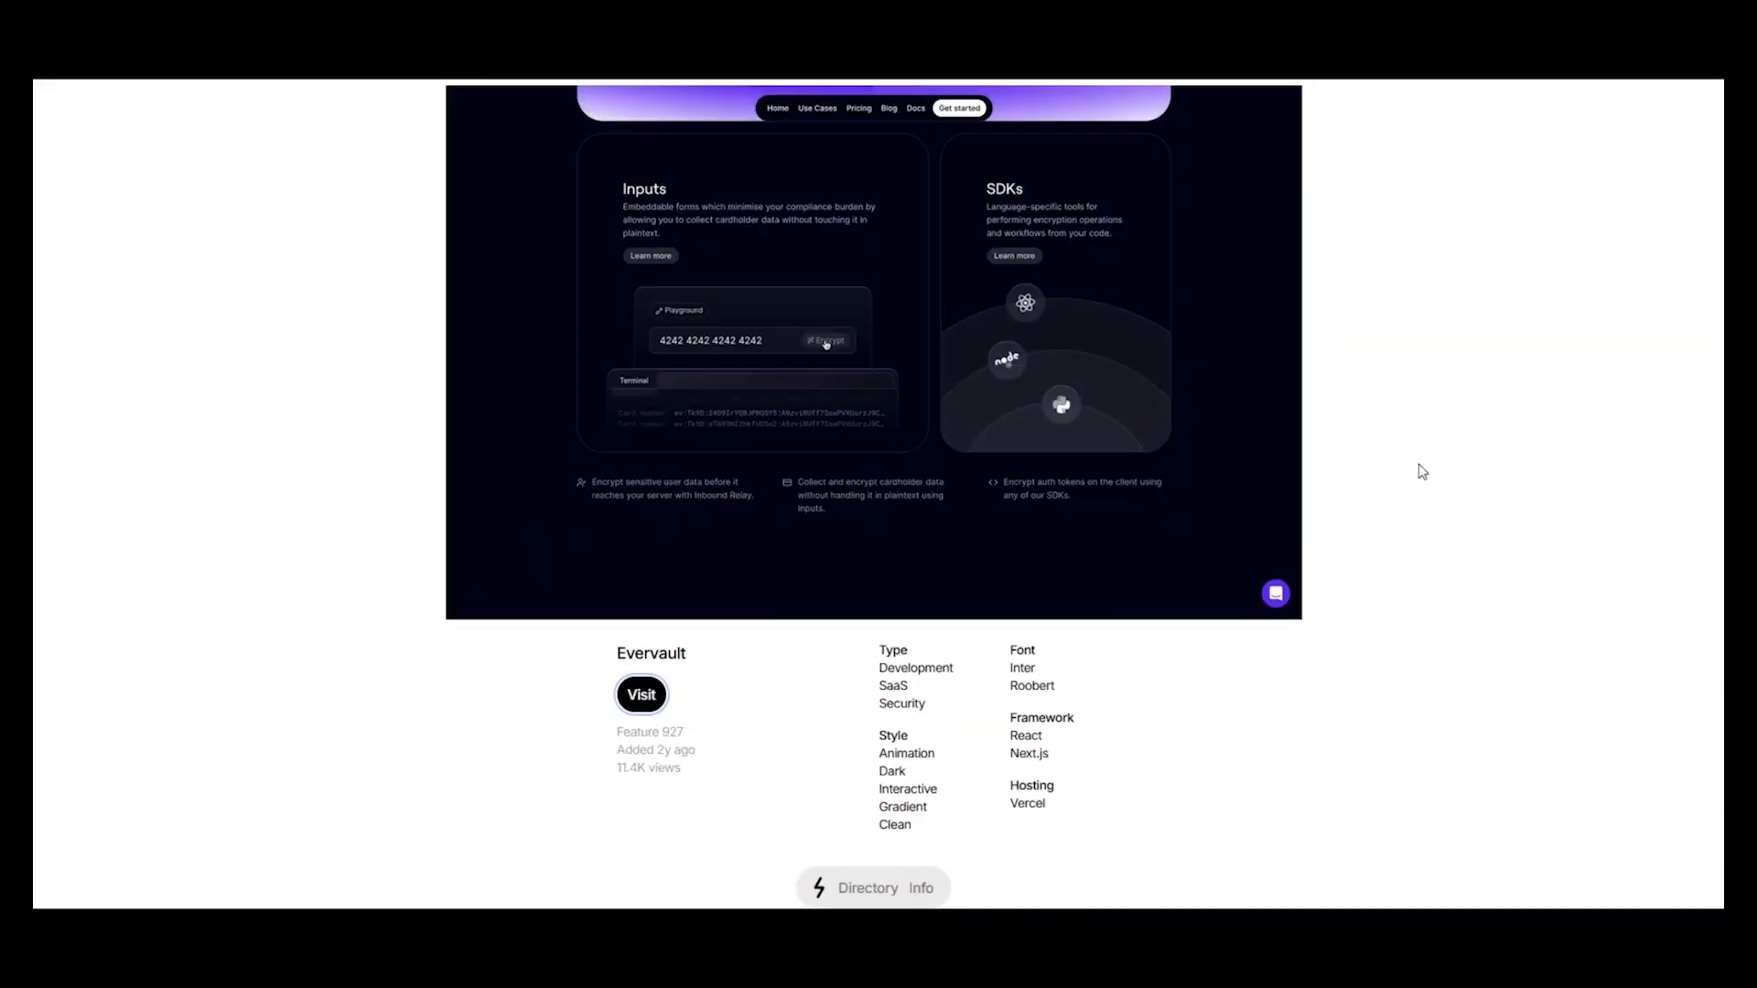
{"action": "scroll", "coordinate": [1422, 472], "scroll_direction": "down", "scroll_amount": 6}
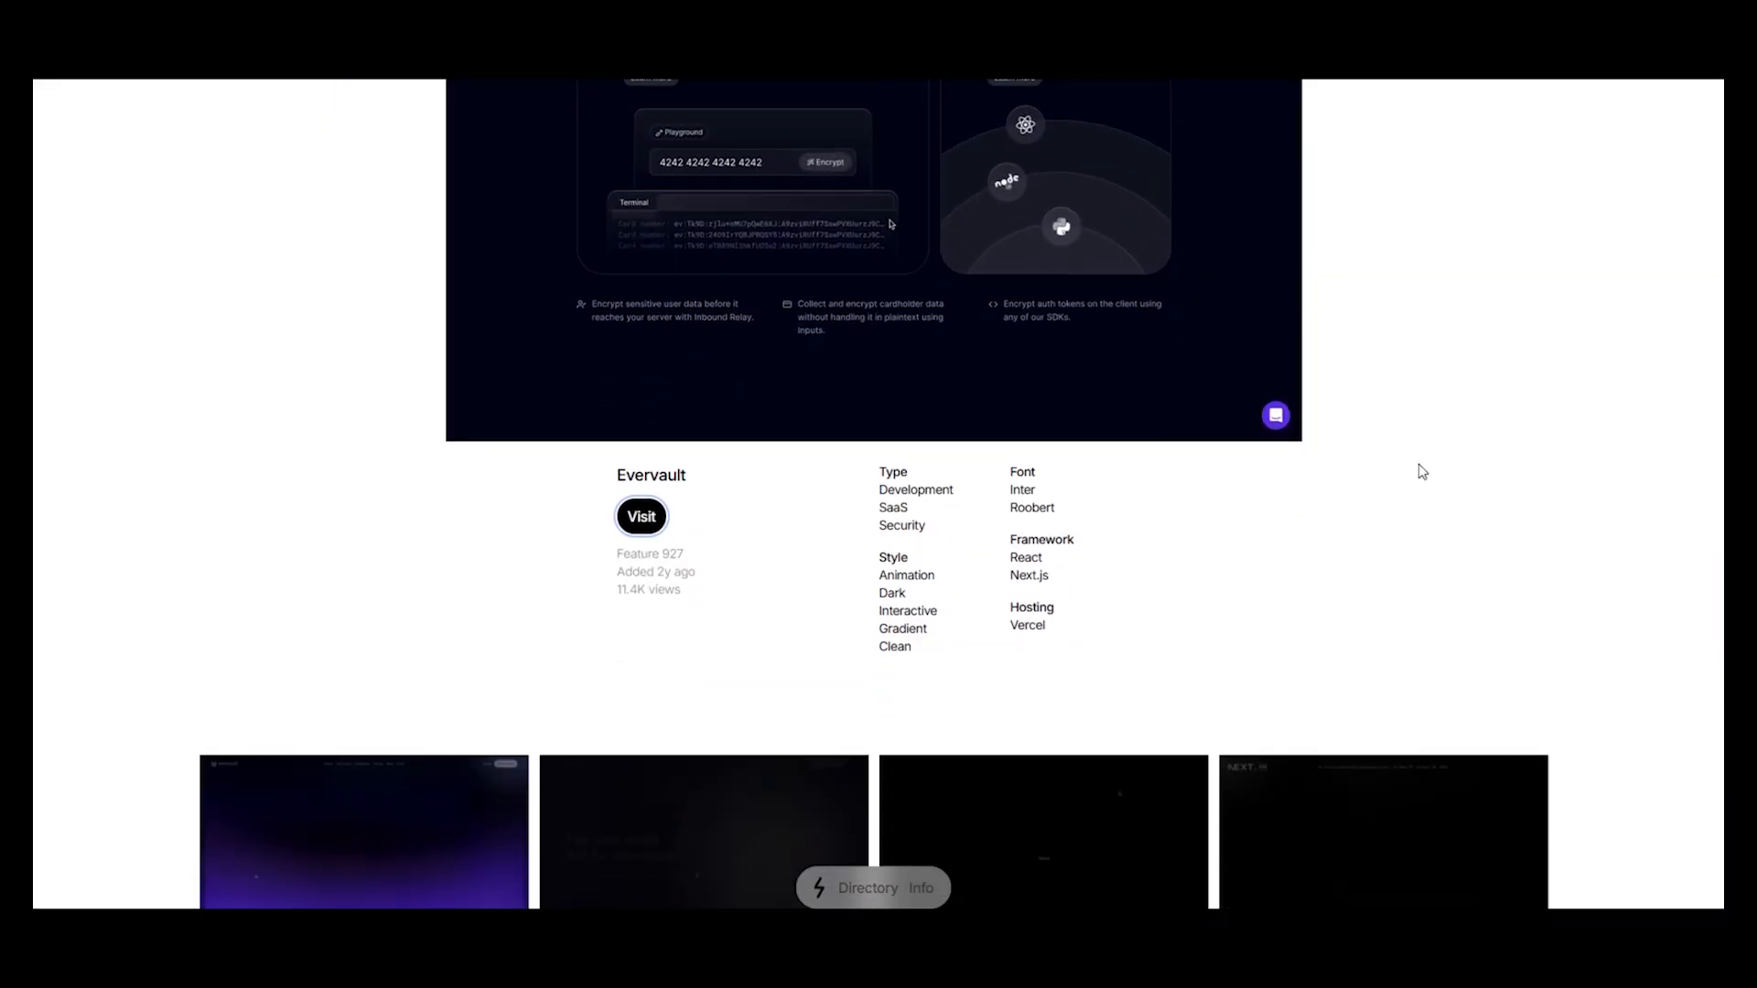
{"action": "scroll", "coordinate": [1372, 339], "scroll_direction": "down", "scroll_amount": 3}
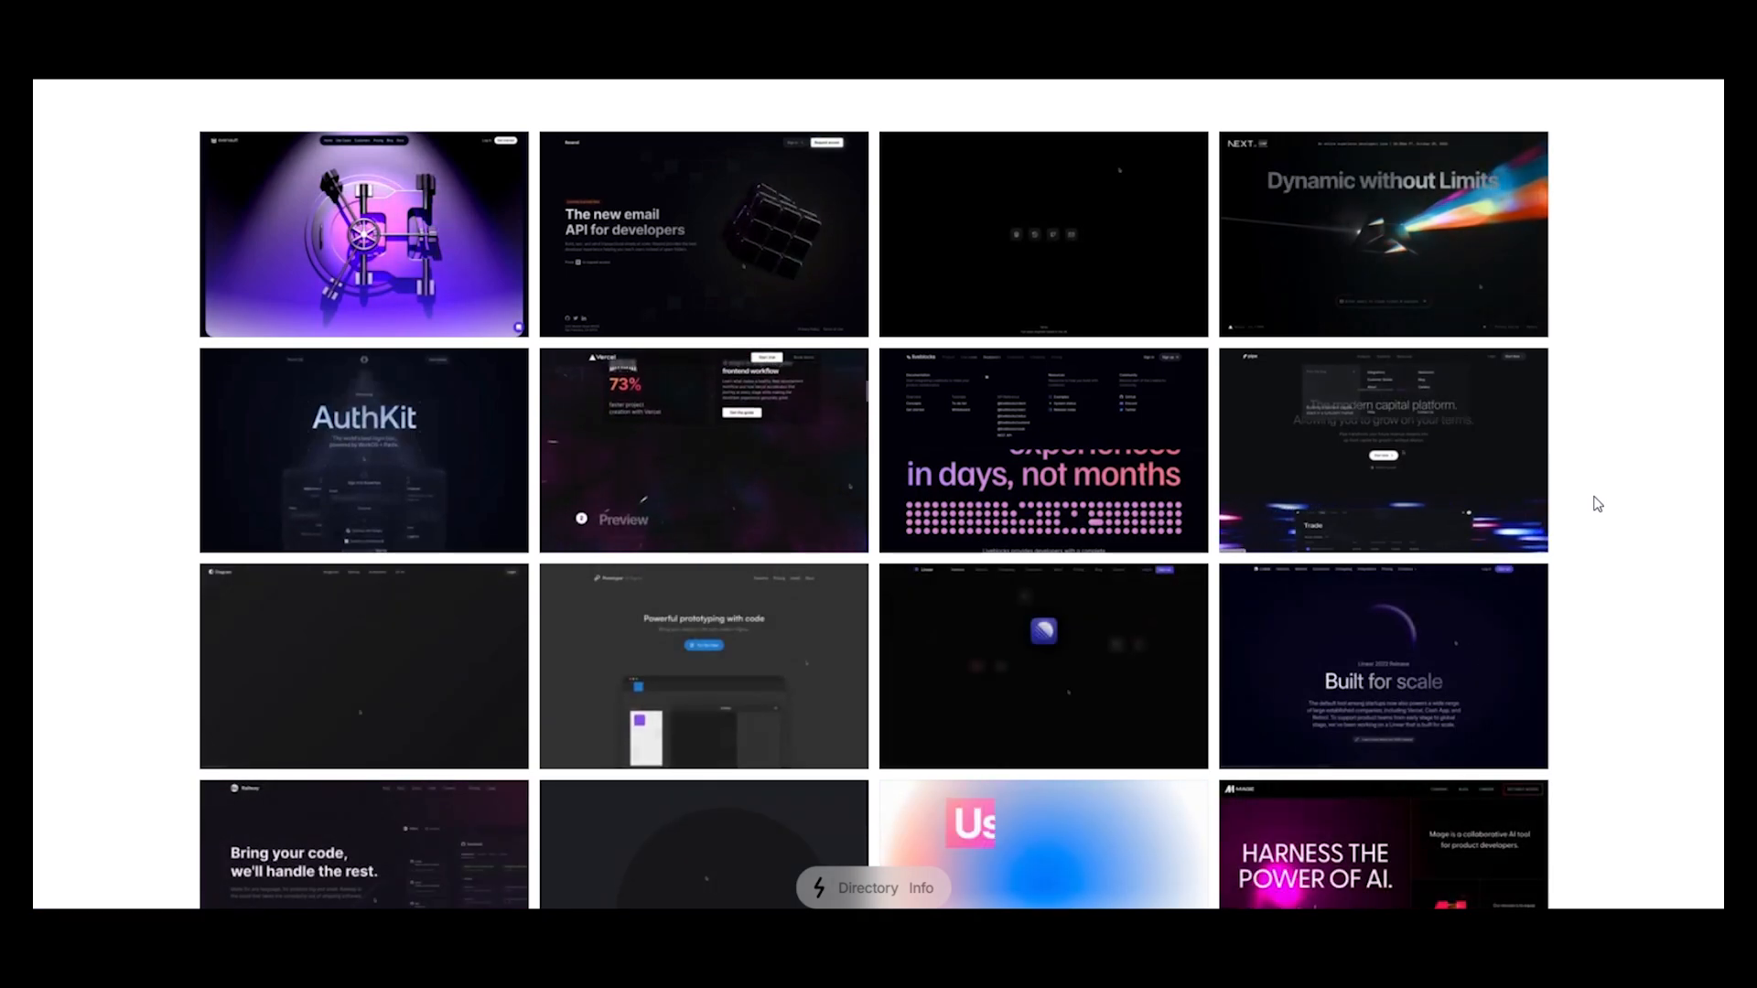
{"action": "scroll", "coordinate": [1583, 494], "scroll_direction": "down", "scroll_amount": 2}
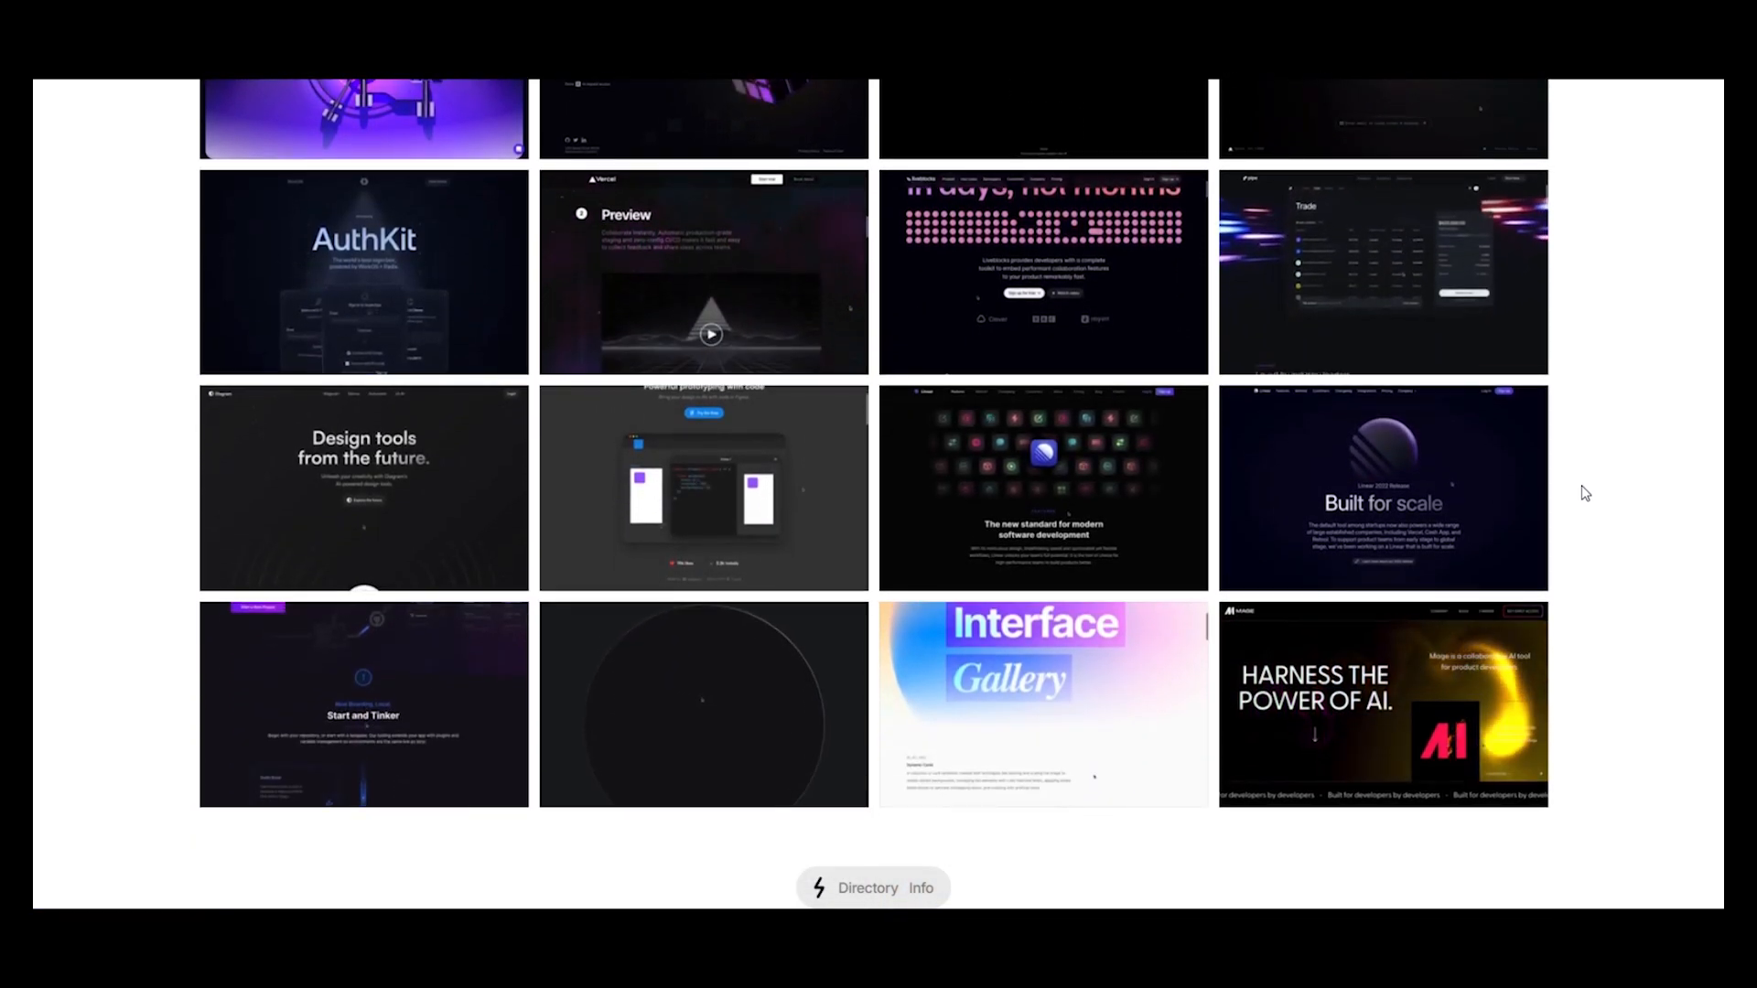
{"action": "scroll", "coordinate": [1585, 494], "scroll_direction": "up", "scroll_amount": 10}
{"action": "scroll", "coordinate": [1585, 494], "scroll_direction": "up", "scroll_amount": 1}
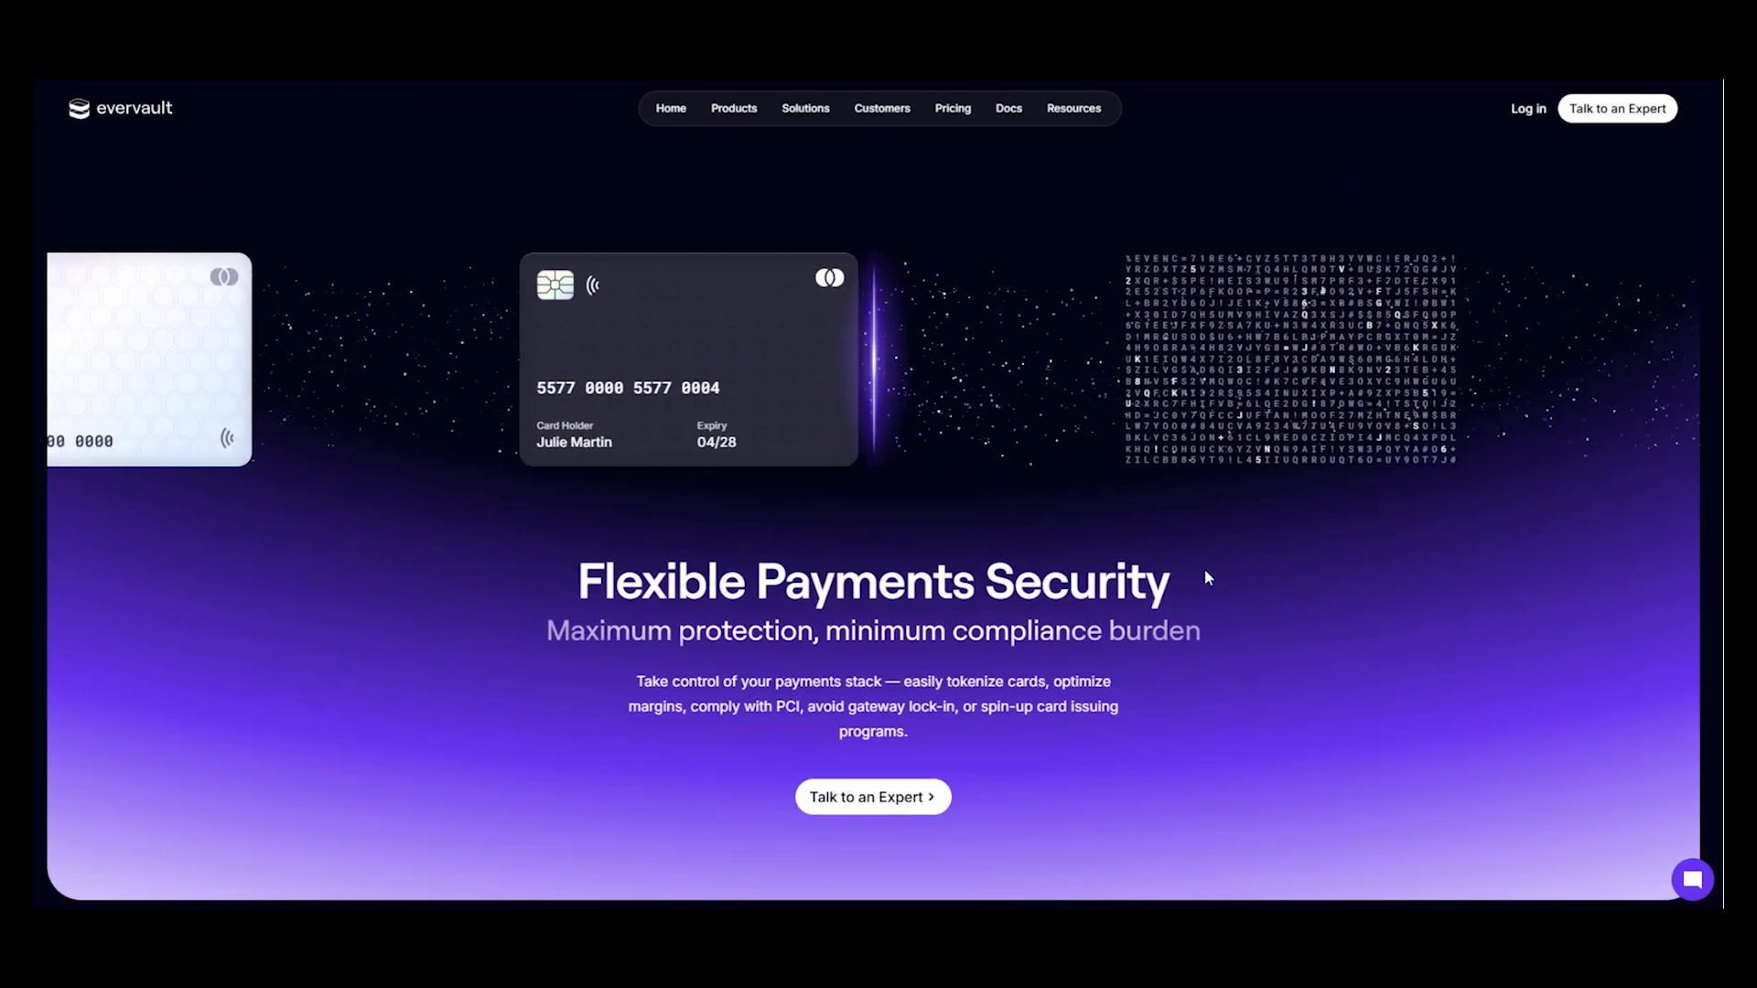
Examine the Evervault home page's hero section, including its purple gradient, animated cards and rounded header navigation
{"action": "scroll", "coordinate": [1204, 578], "scroll_direction": "down", "scroll_amount": 3}
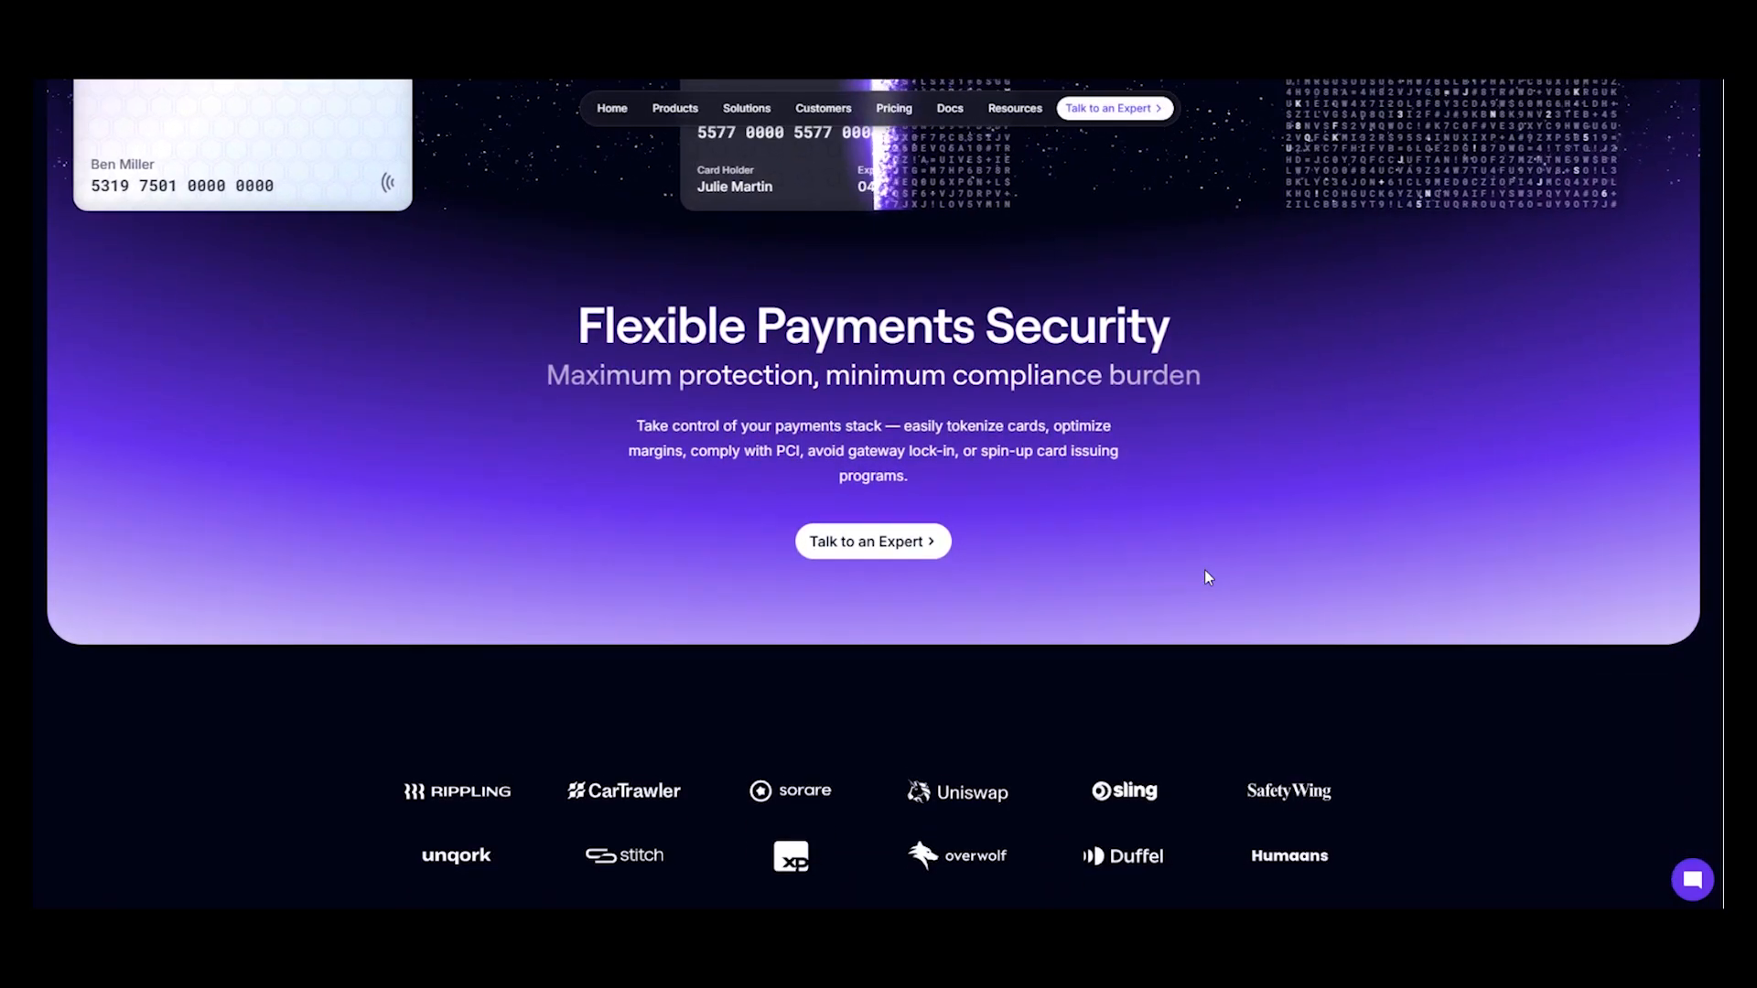
{"action": "scroll", "coordinate": [1204, 578], "scroll_direction": "up", "scroll_amount": 3}
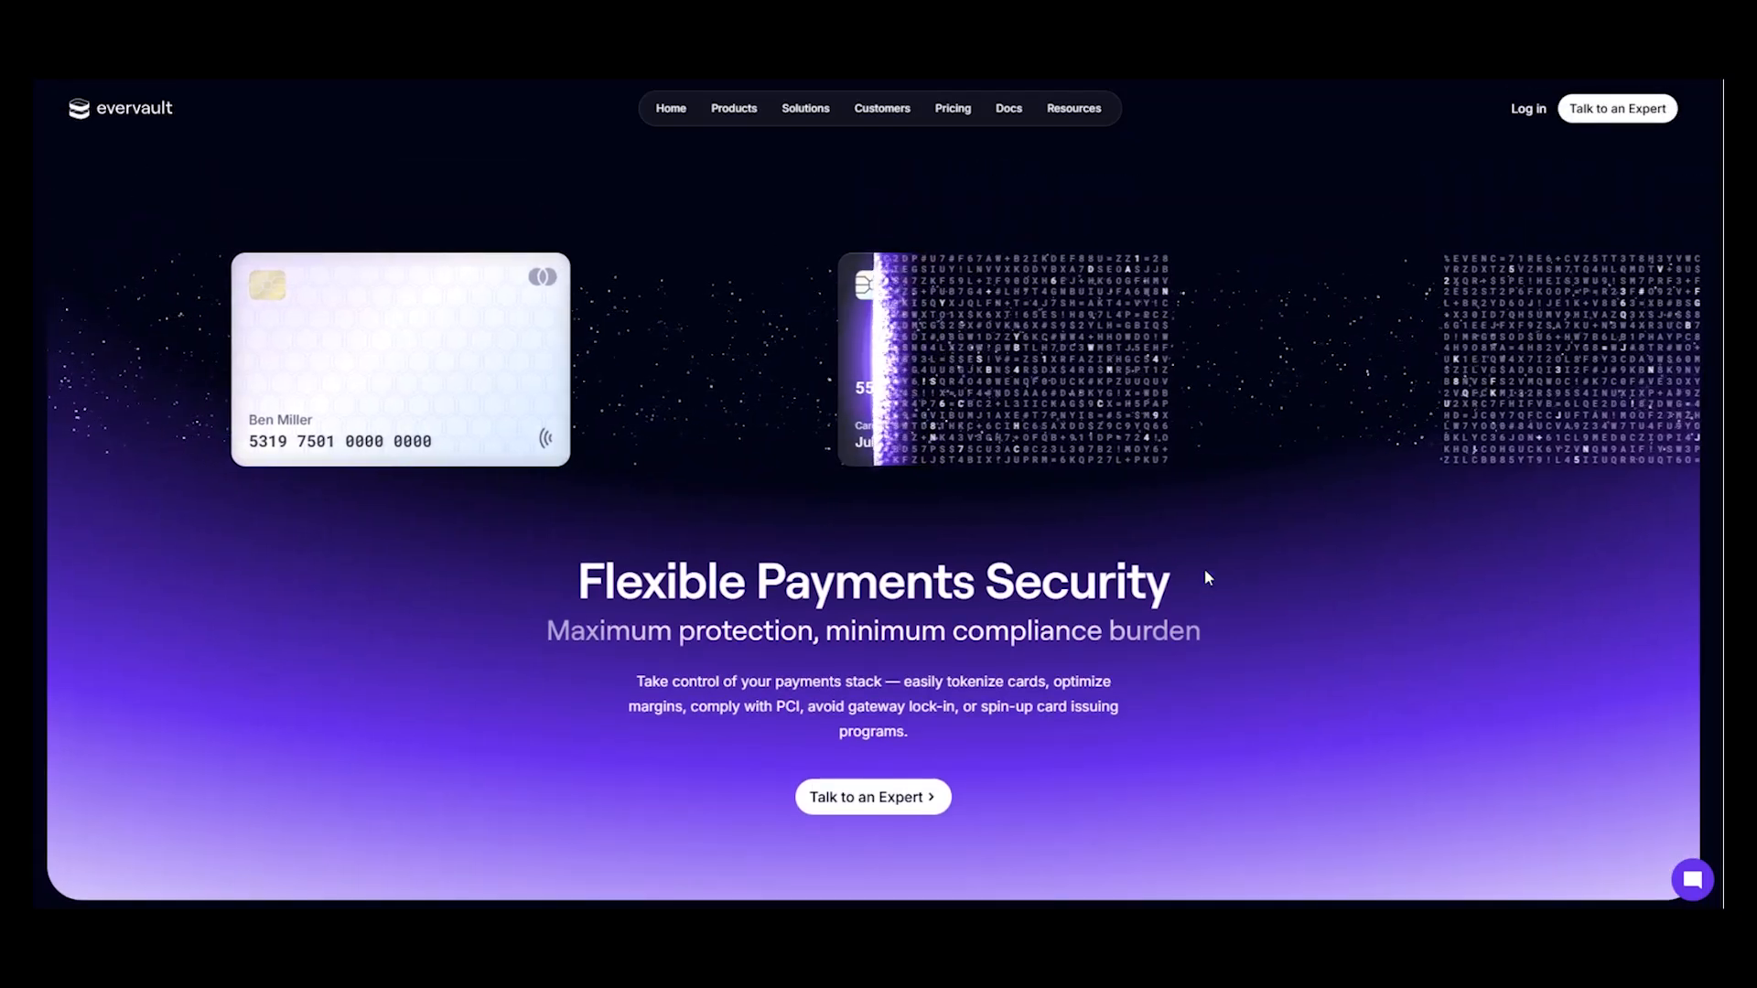
{"action": "scroll", "coordinate": [1204, 576], "scroll_direction": "down", "scroll_amount": 2}
{"action": "scroll", "coordinate": [1204, 577], "scroll_direction": "up", "scroll_amount": 2}
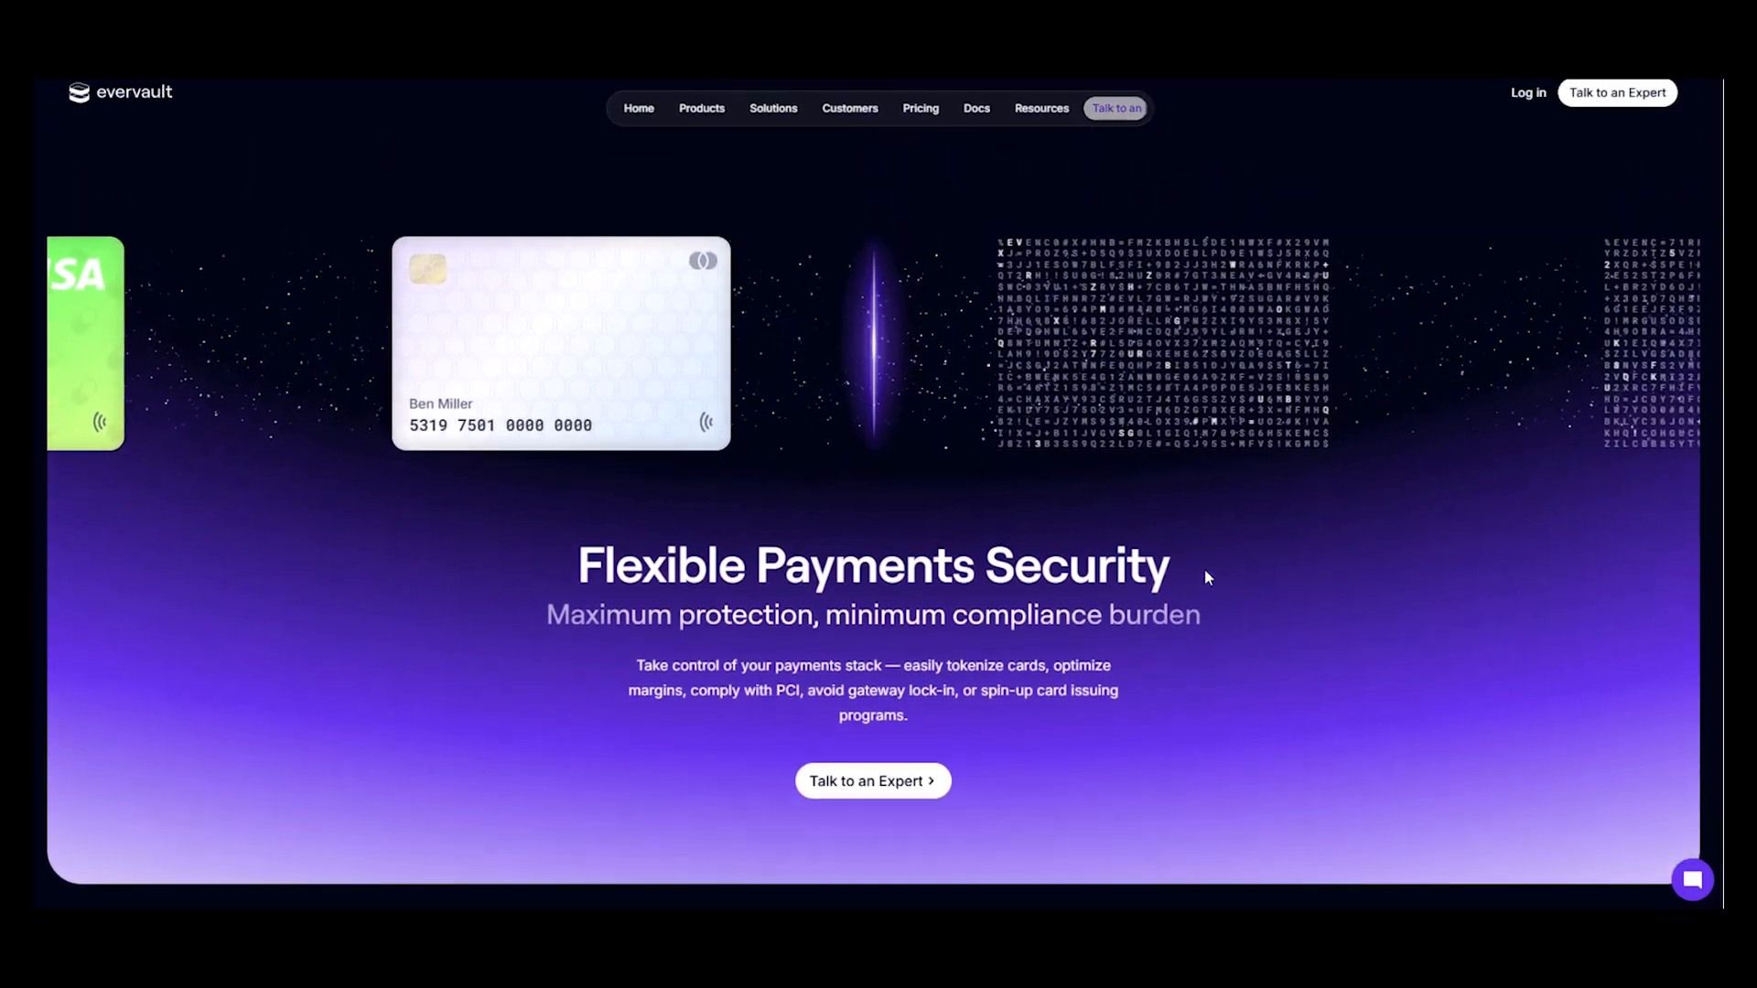
{"action": "scroll", "coordinate": [1004, 422], "scroll_direction": "down", "scroll_amount": 3}
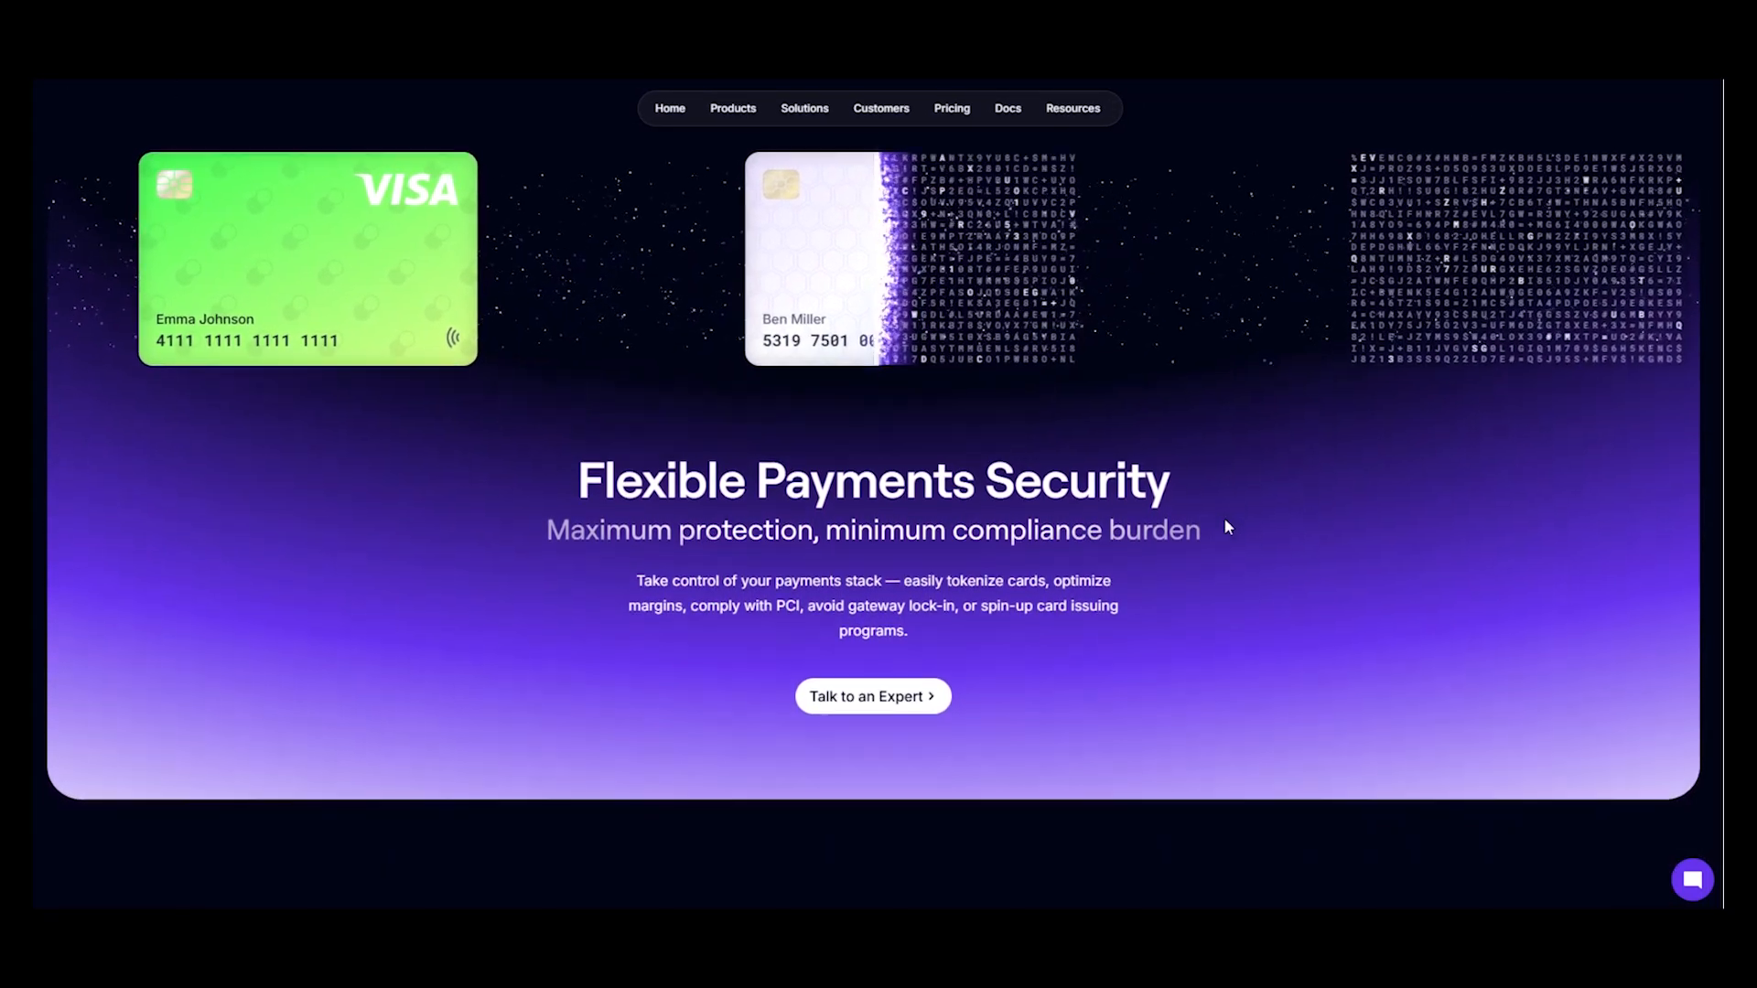
{"action": "scroll", "coordinate": [1323, 708], "scroll_direction": "up", "scroll_amount": 3}
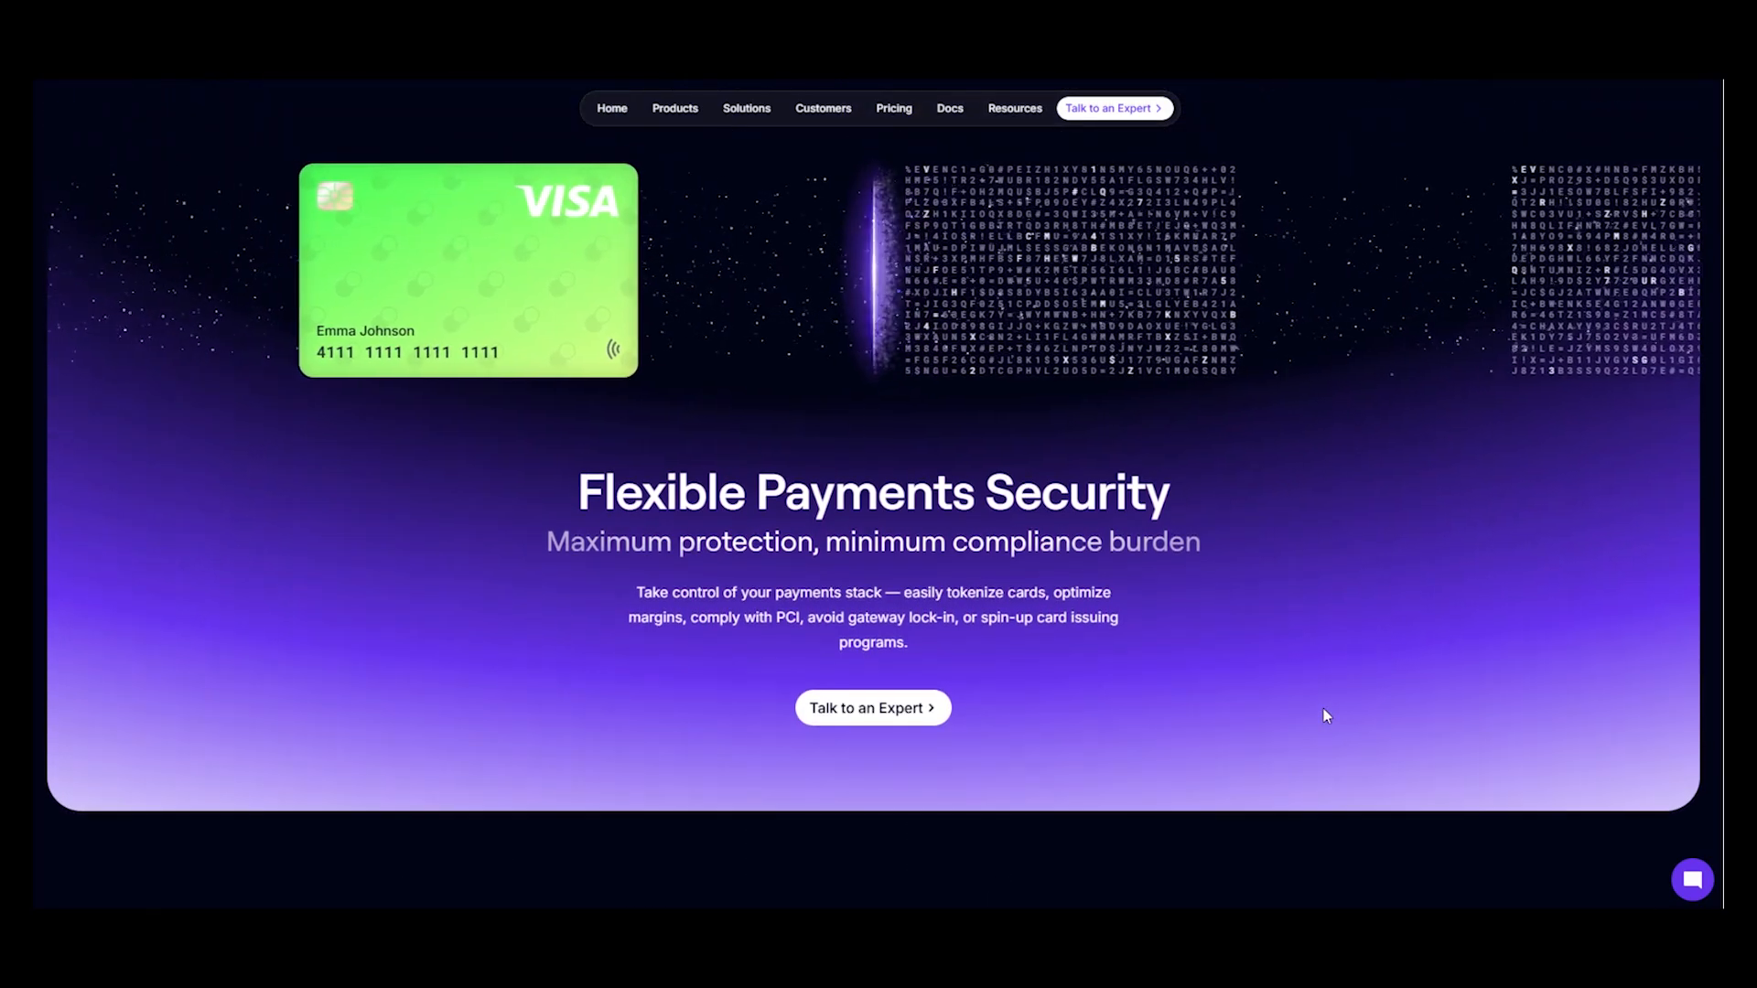
{"action": "scroll", "coordinate": [1281, 366], "scroll_direction": "down", "scroll_amount": 1}
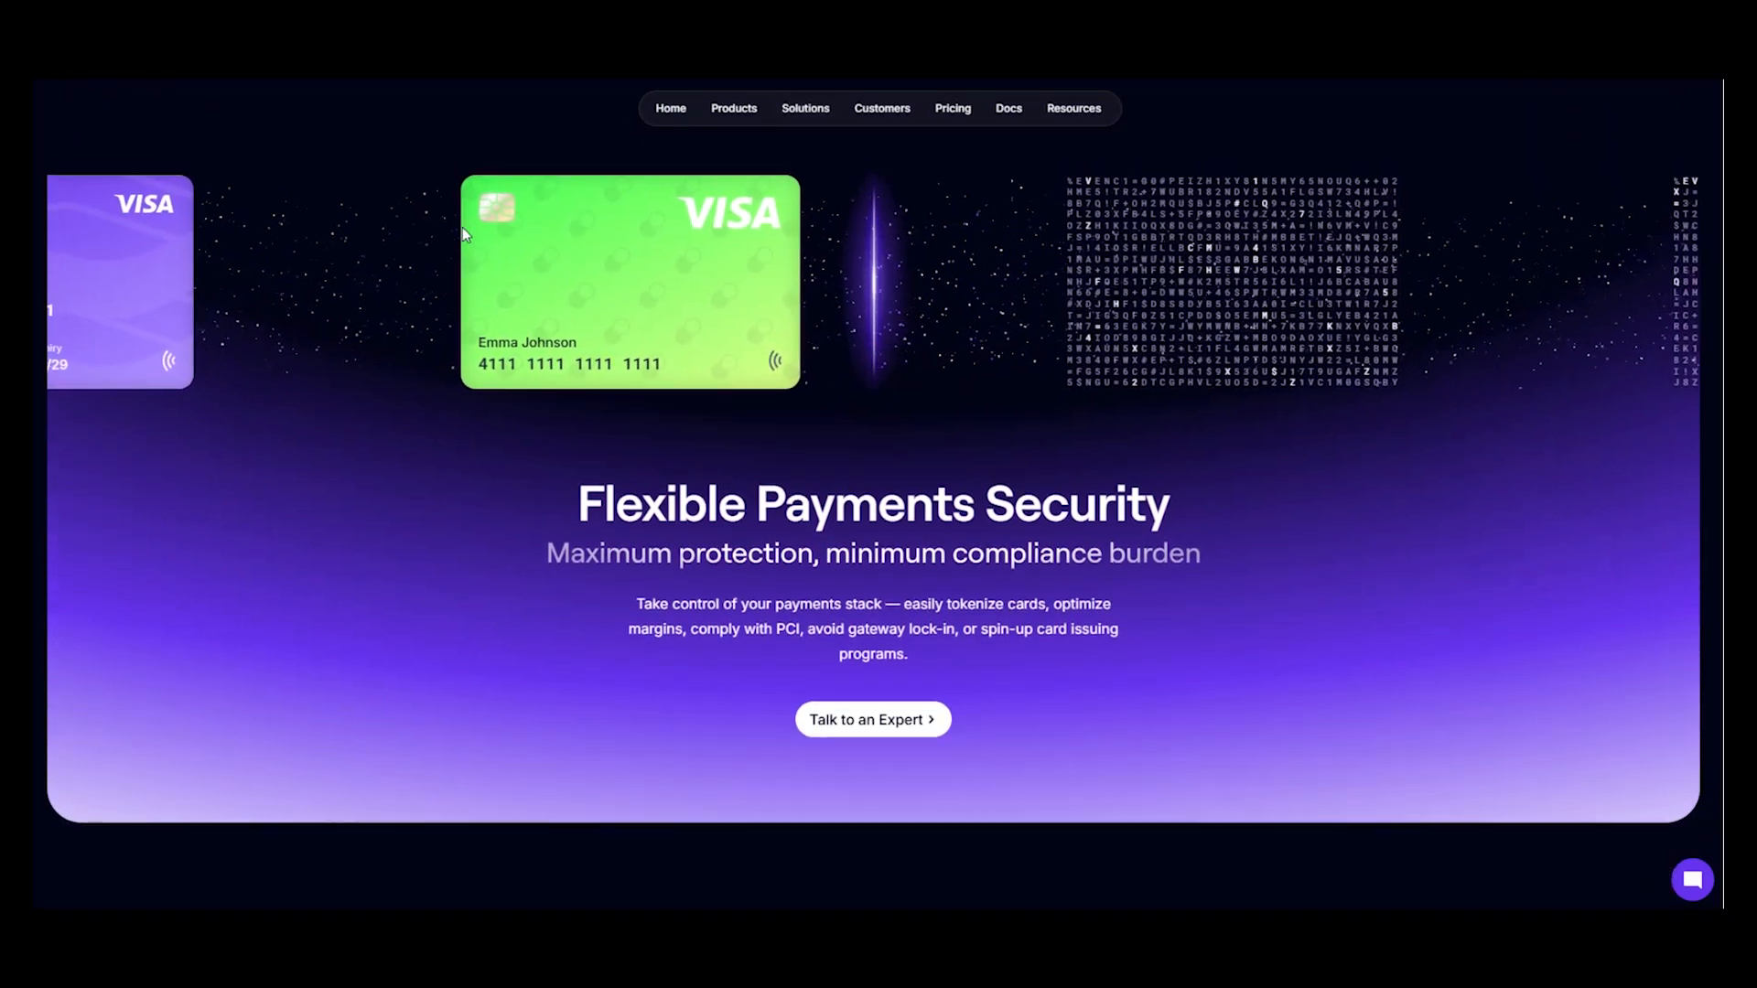
{"action": "scroll", "coordinate": [1189, 575], "scroll_direction": "down", "scroll_amount": 3}
{"action": "scroll", "coordinate": [1189, 579], "scroll_direction": "up", "scroll_amount": 2}
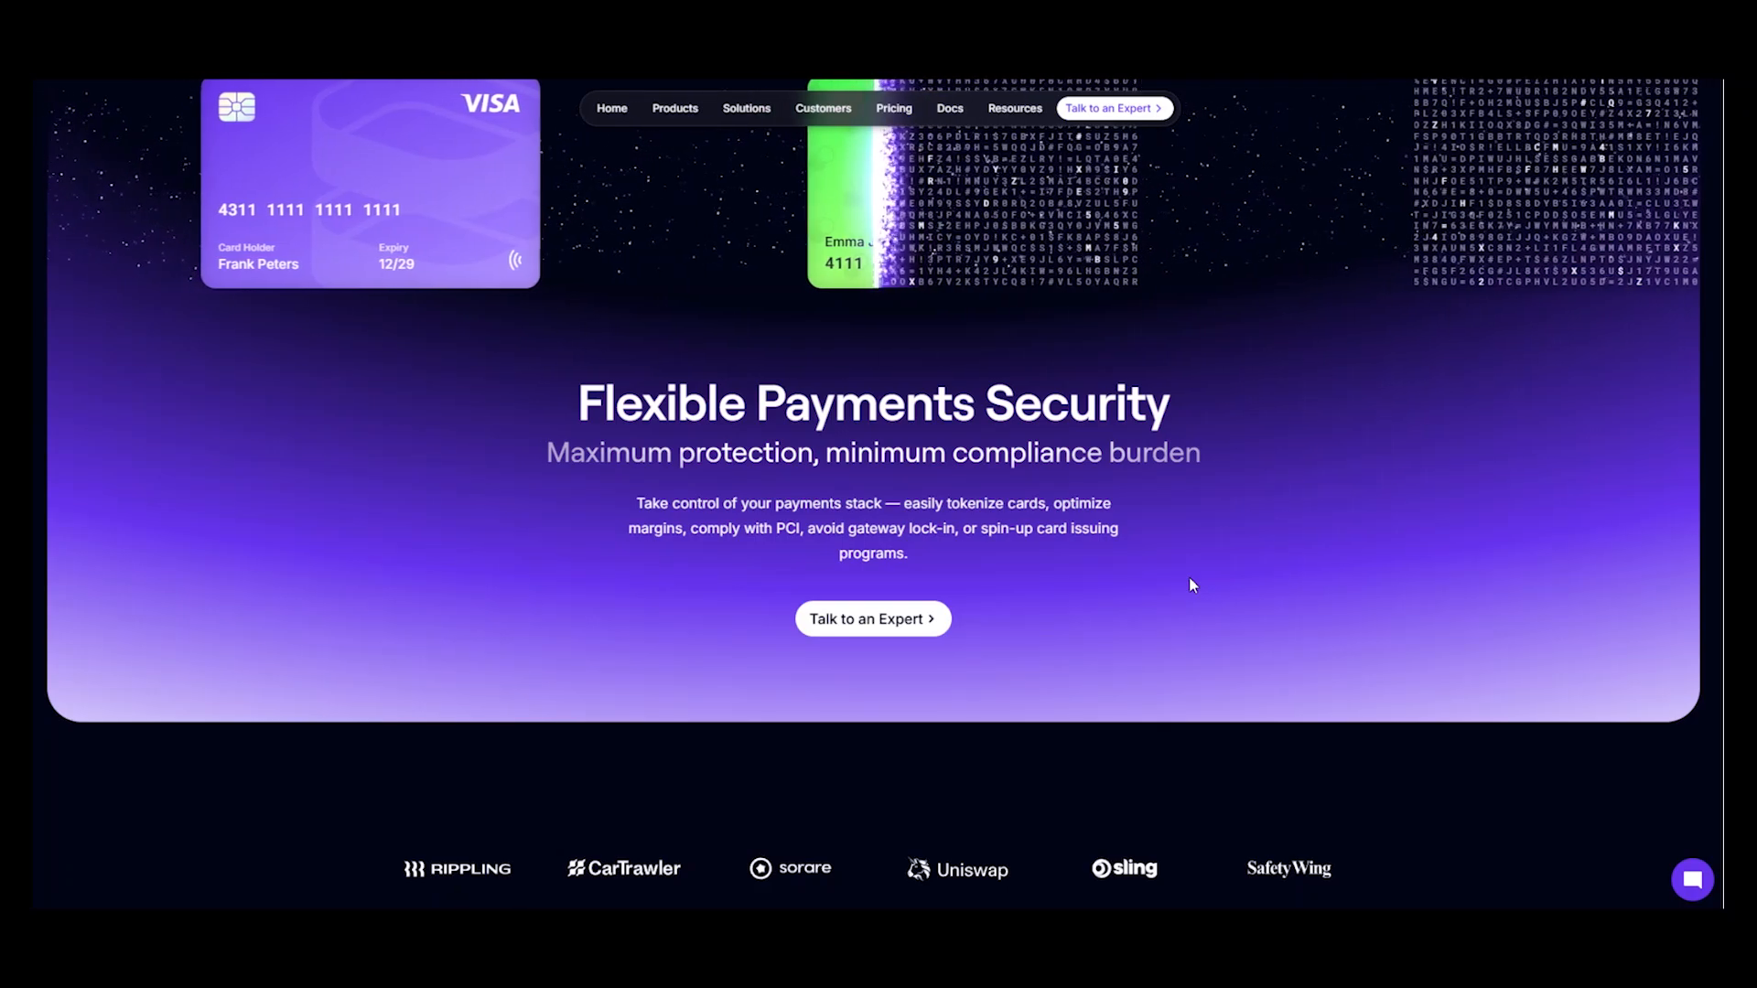
{"action": "scroll", "coordinate": [1144, 563], "scroll_direction": "down", "scroll_amount": 1}
{"action": "scroll", "coordinate": [1145, 565], "scroll_direction": "up", "scroll_amount": 2}
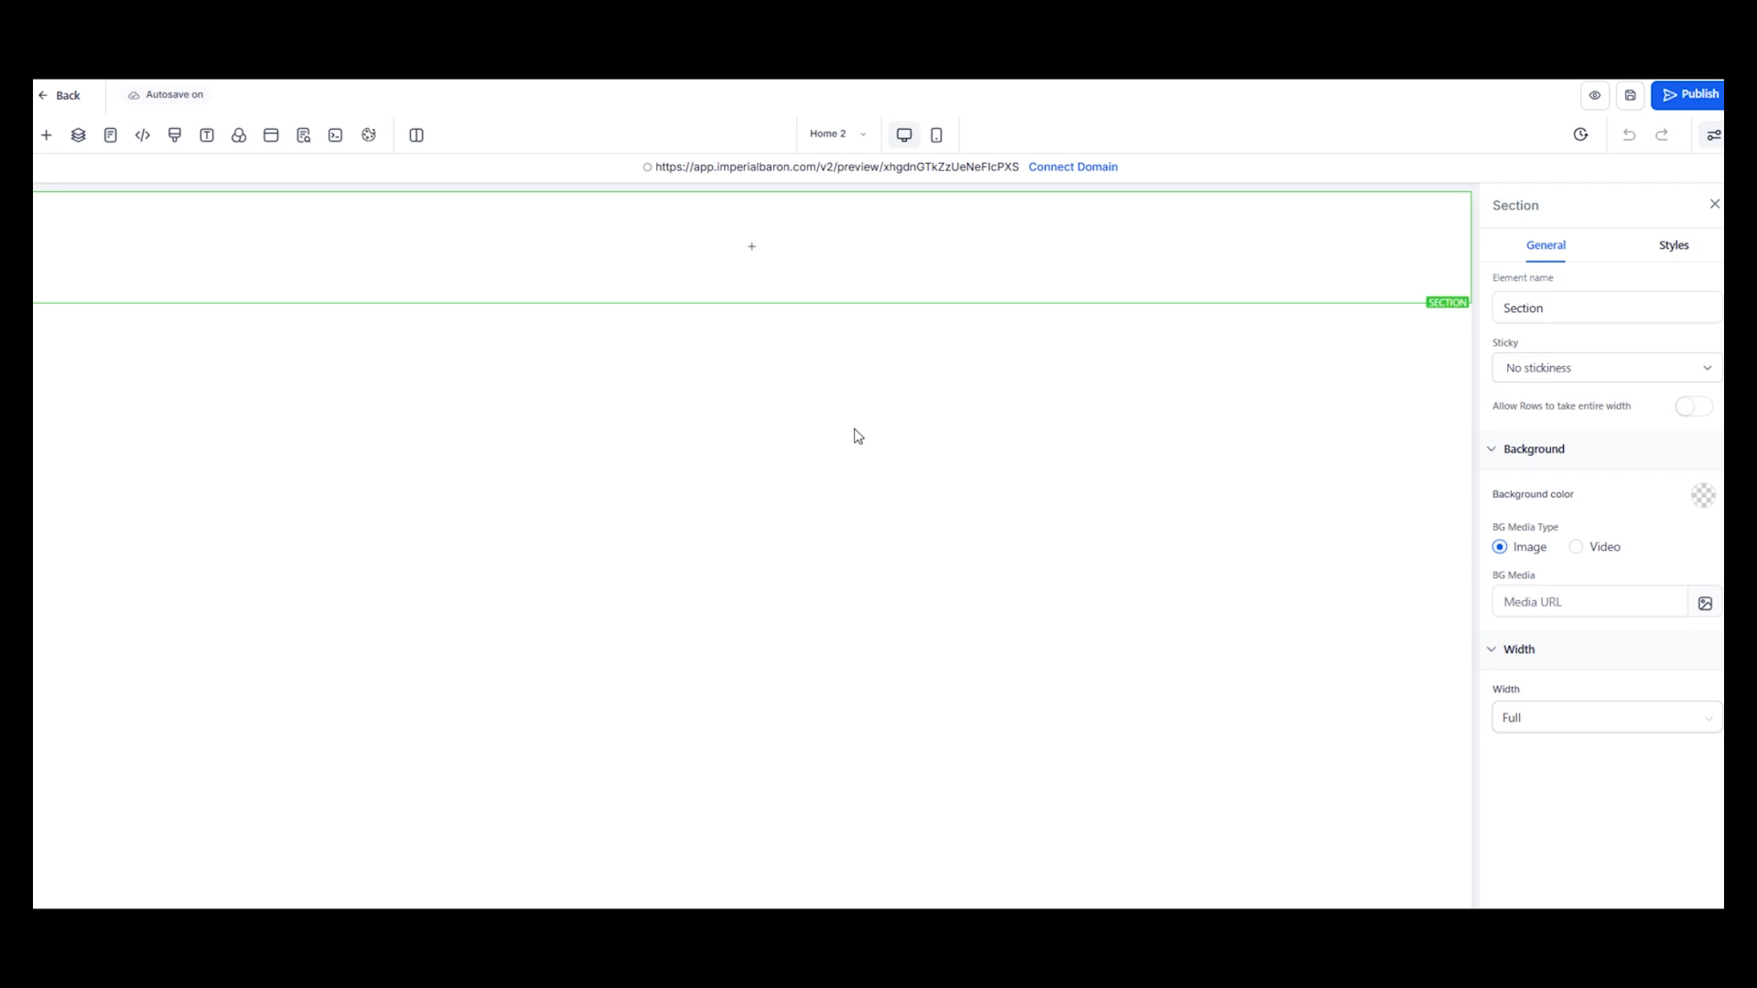
Add a three-column row to the empty section and choose Full as the section's width
{"action": "left_click", "coordinate": [747, 249]}
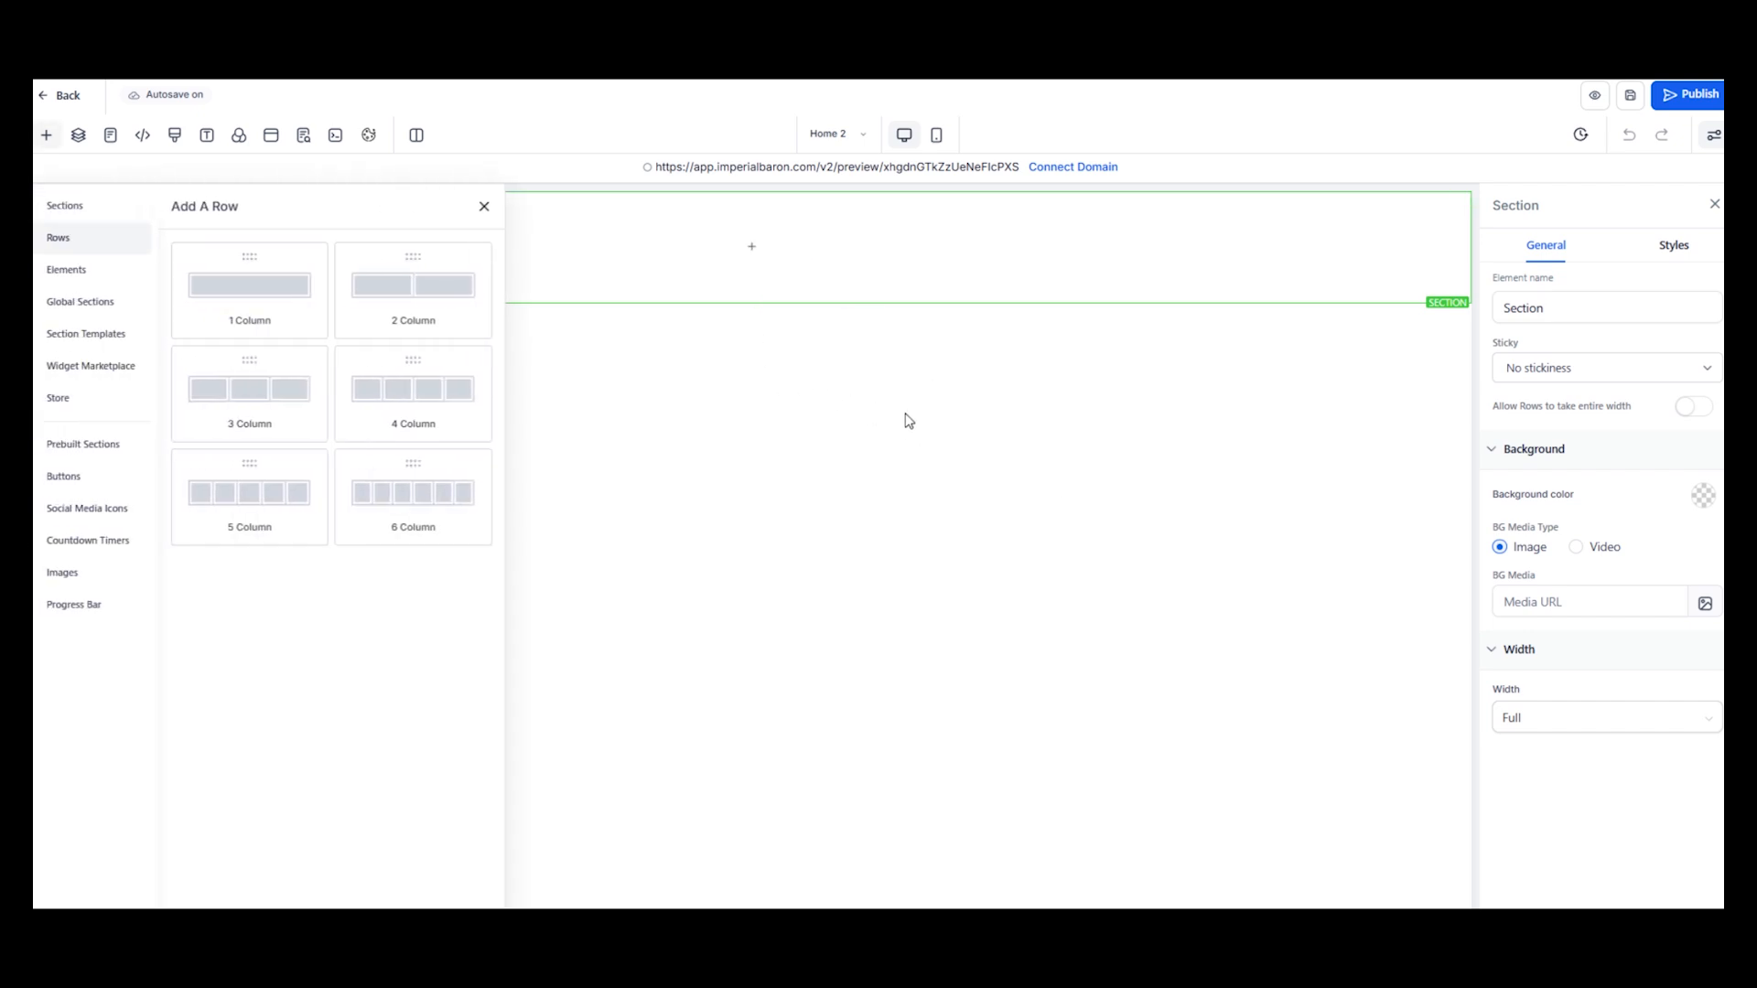
{"action": "left_click", "coordinate": [257, 386]}
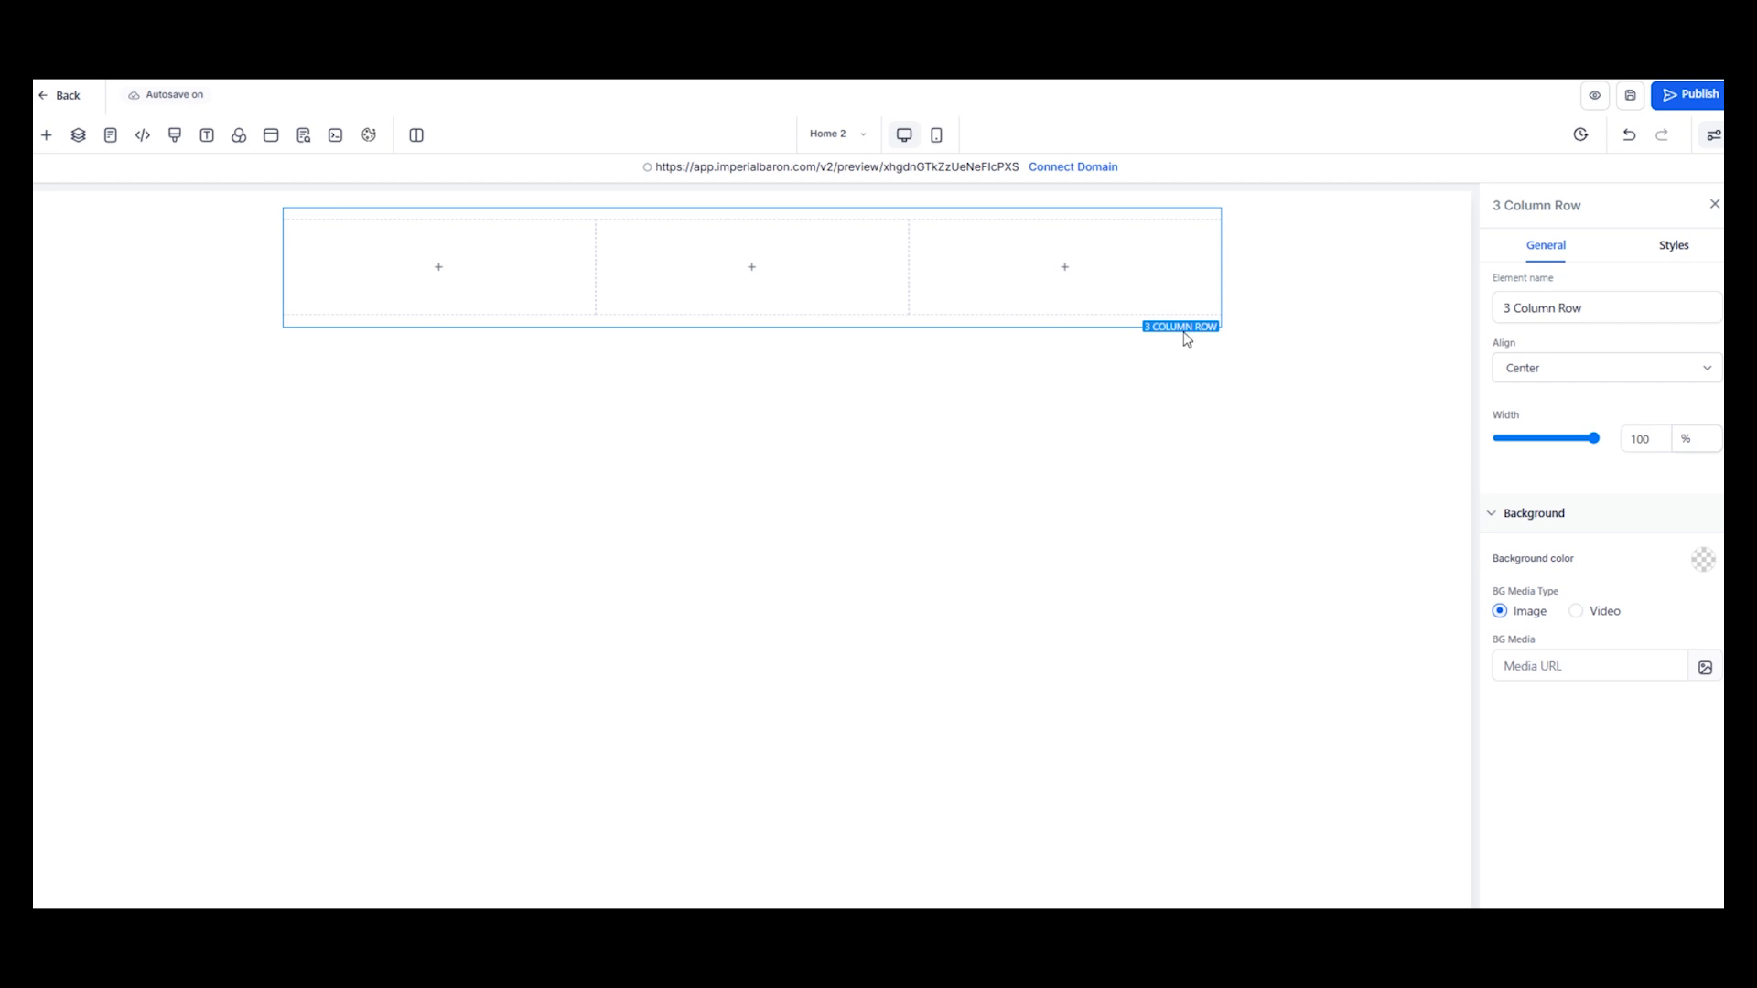
{"action": "left_click", "coordinate": [1259, 208]}
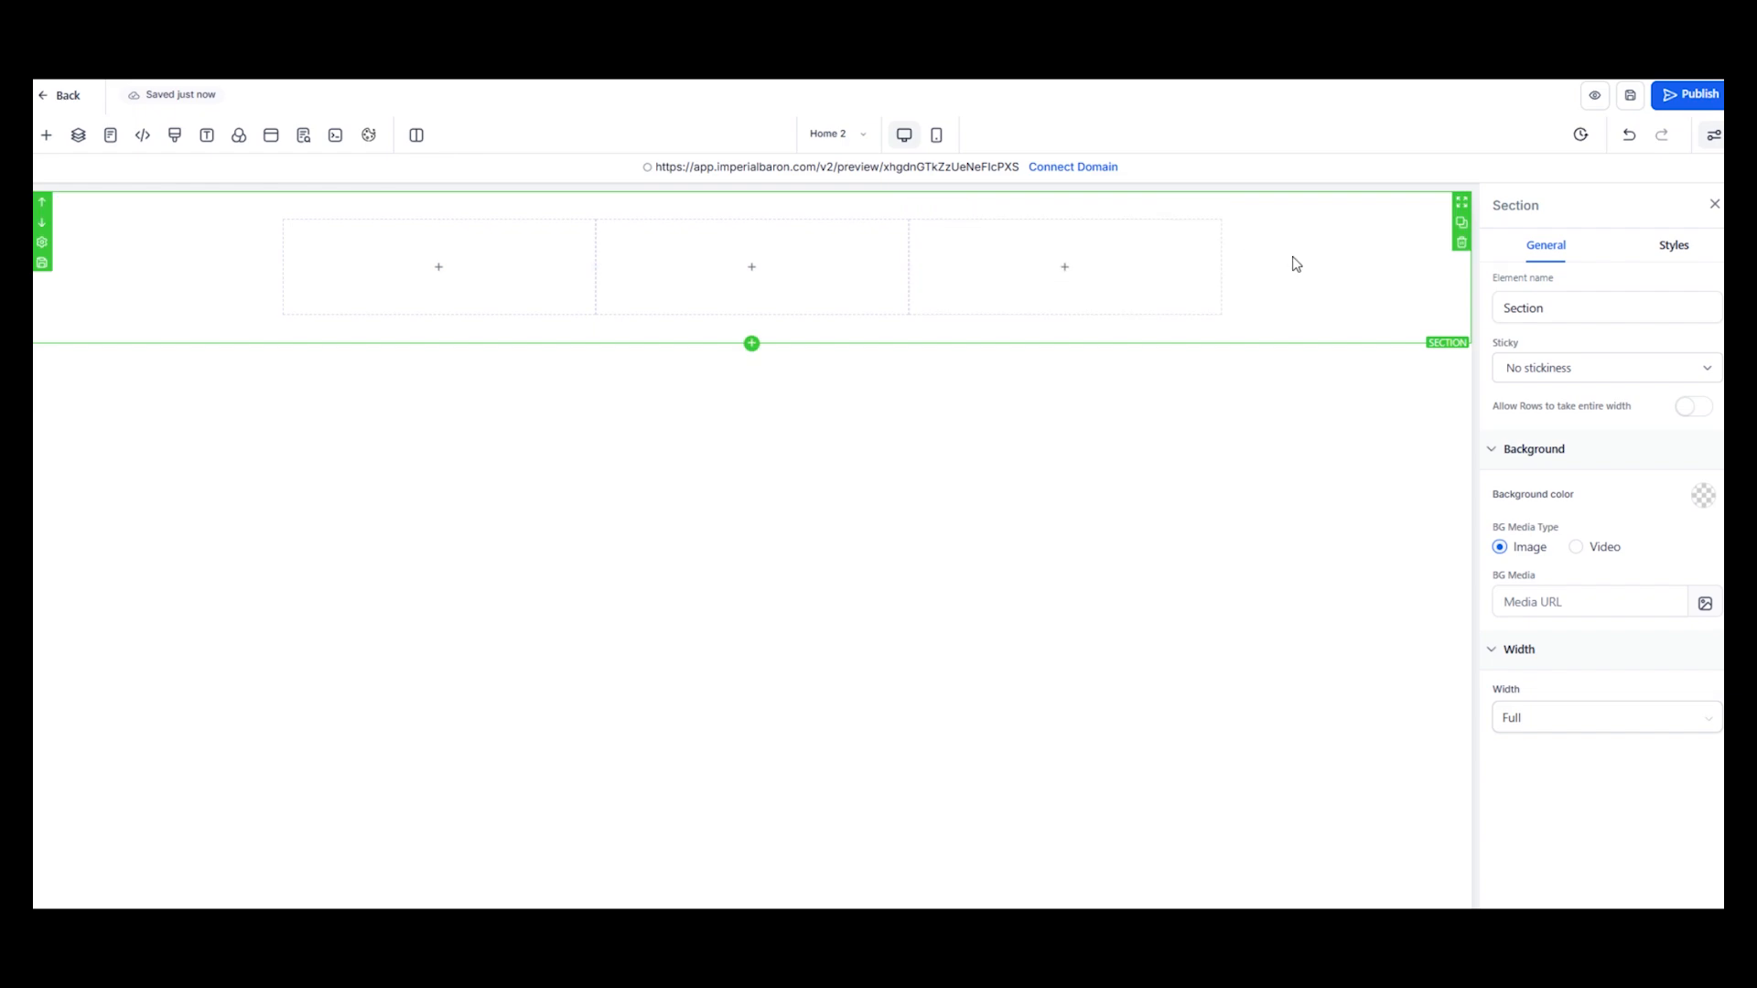
{"action": "left_click", "coordinate": [1522, 726]}
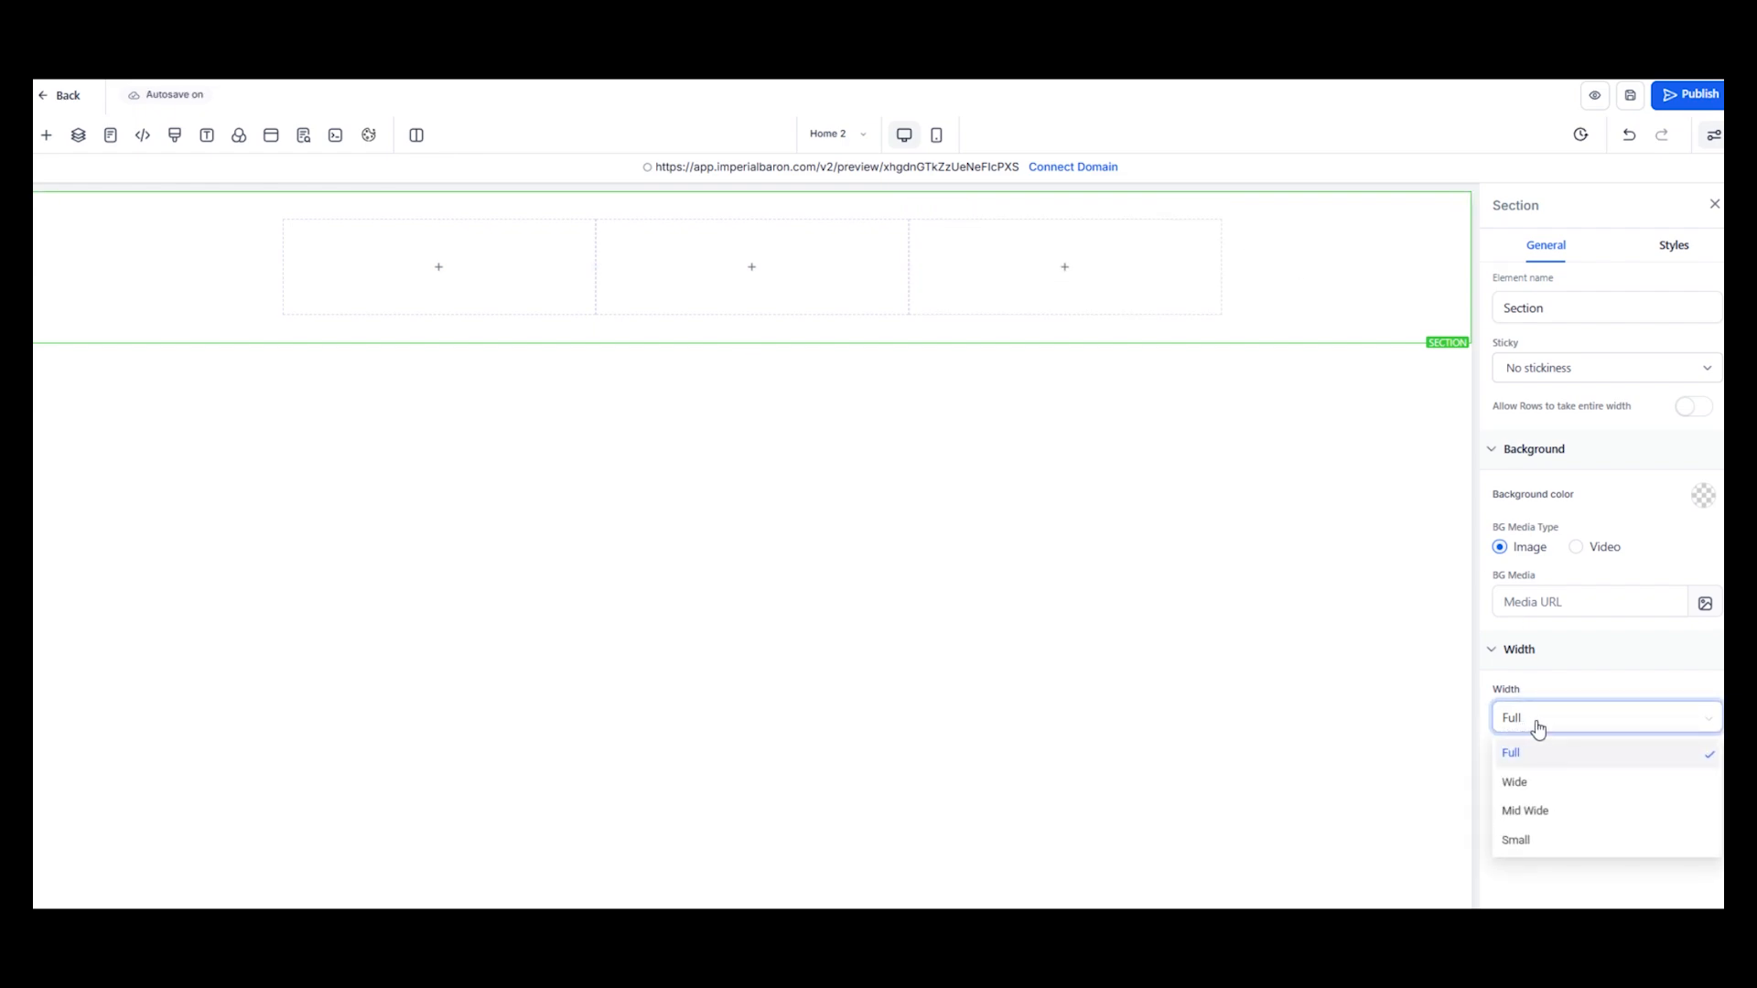
{"action": "left_click", "coordinate": [1538, 744]}
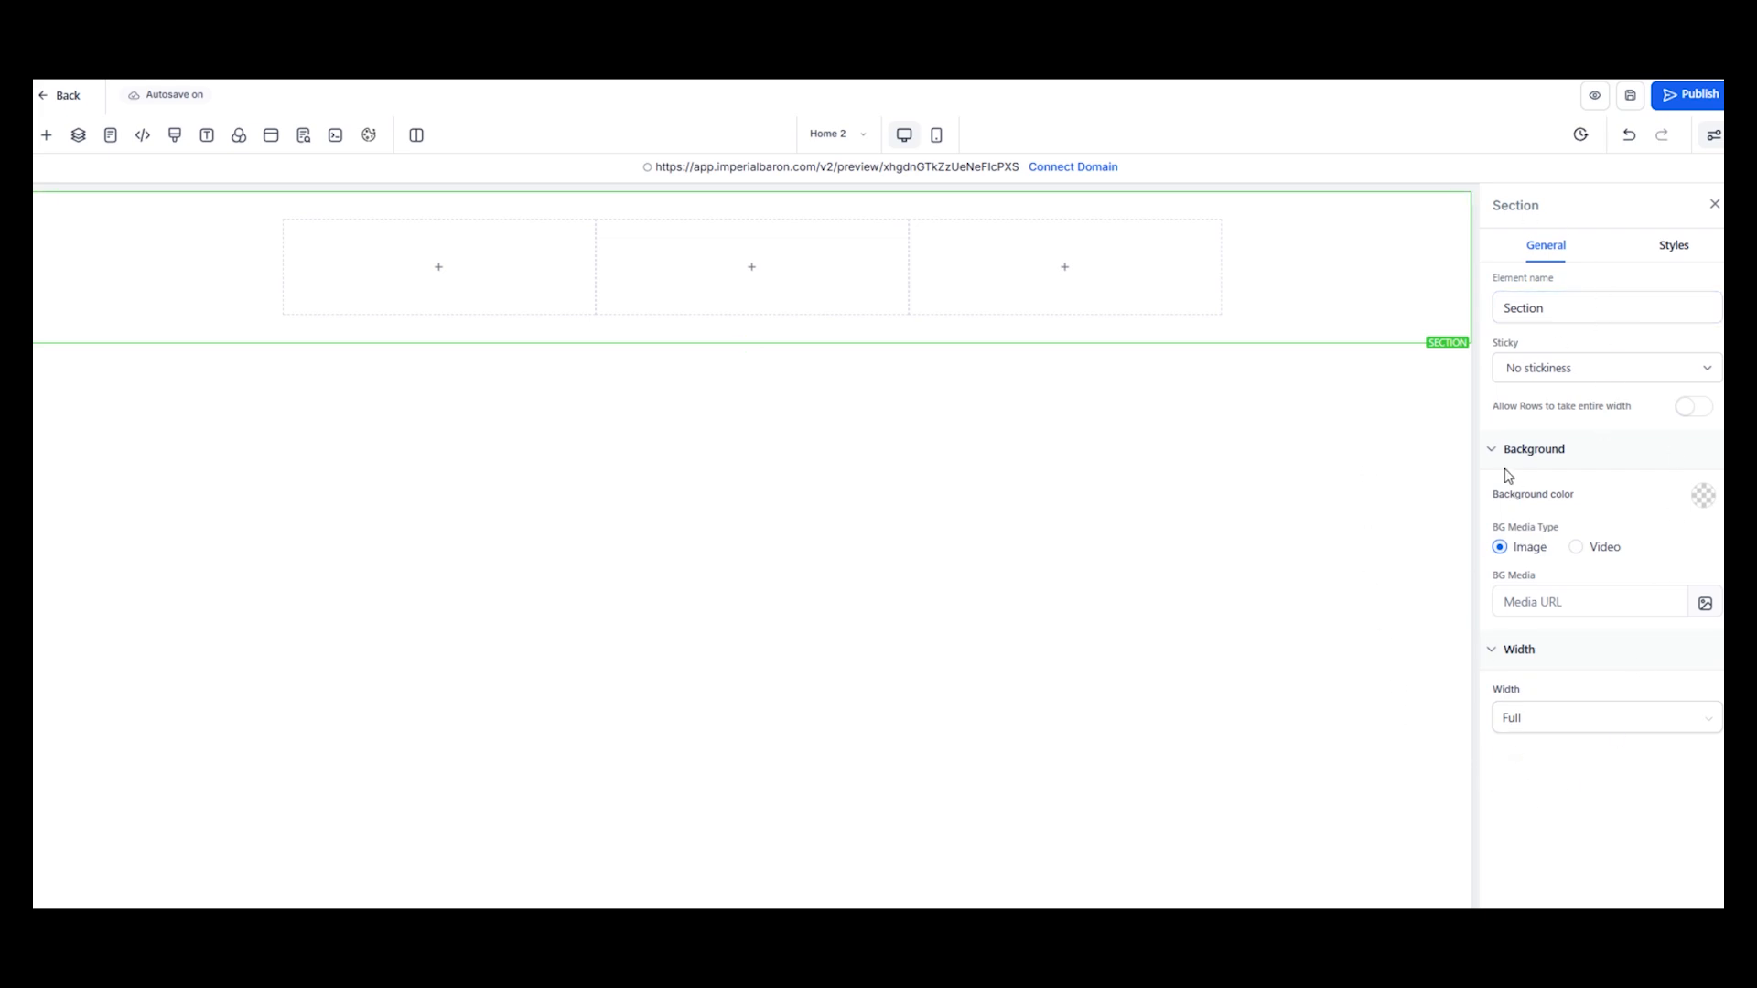
Allow the section's rows to take the entire width, and select the three-column row
{"action": "left_click", "coordinate": [1662, 261]}
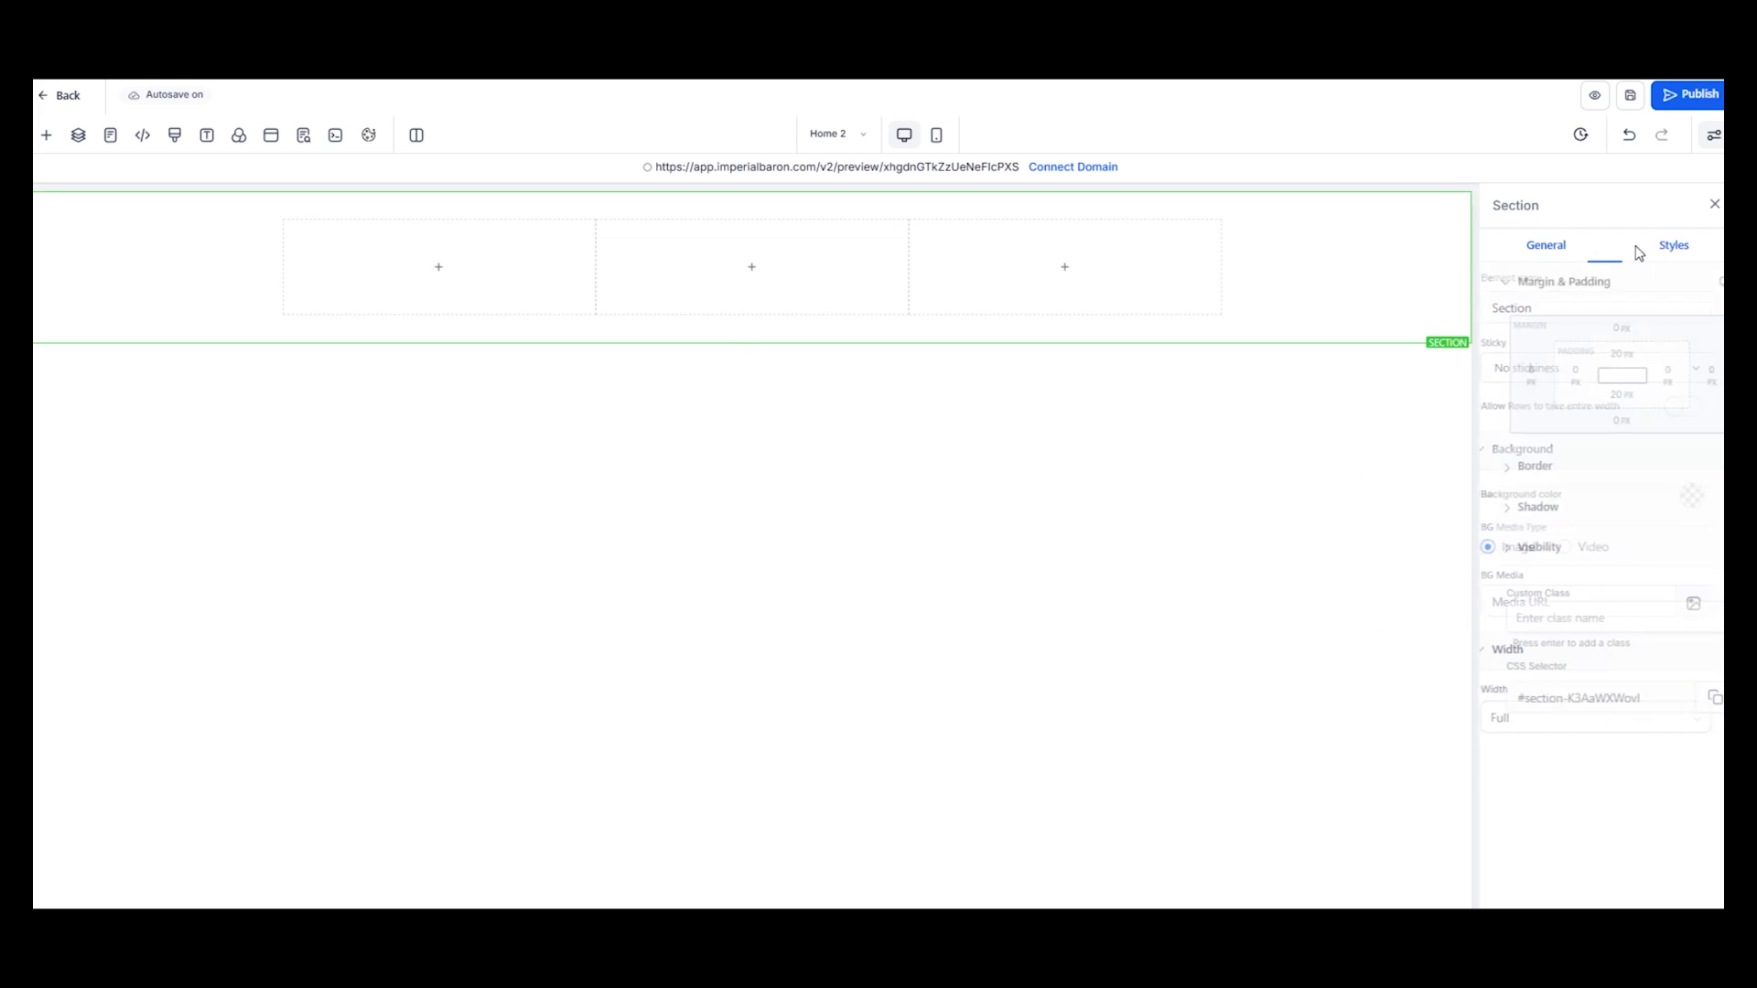
{"action": "left_click", "coordinate": [1546, 249]}
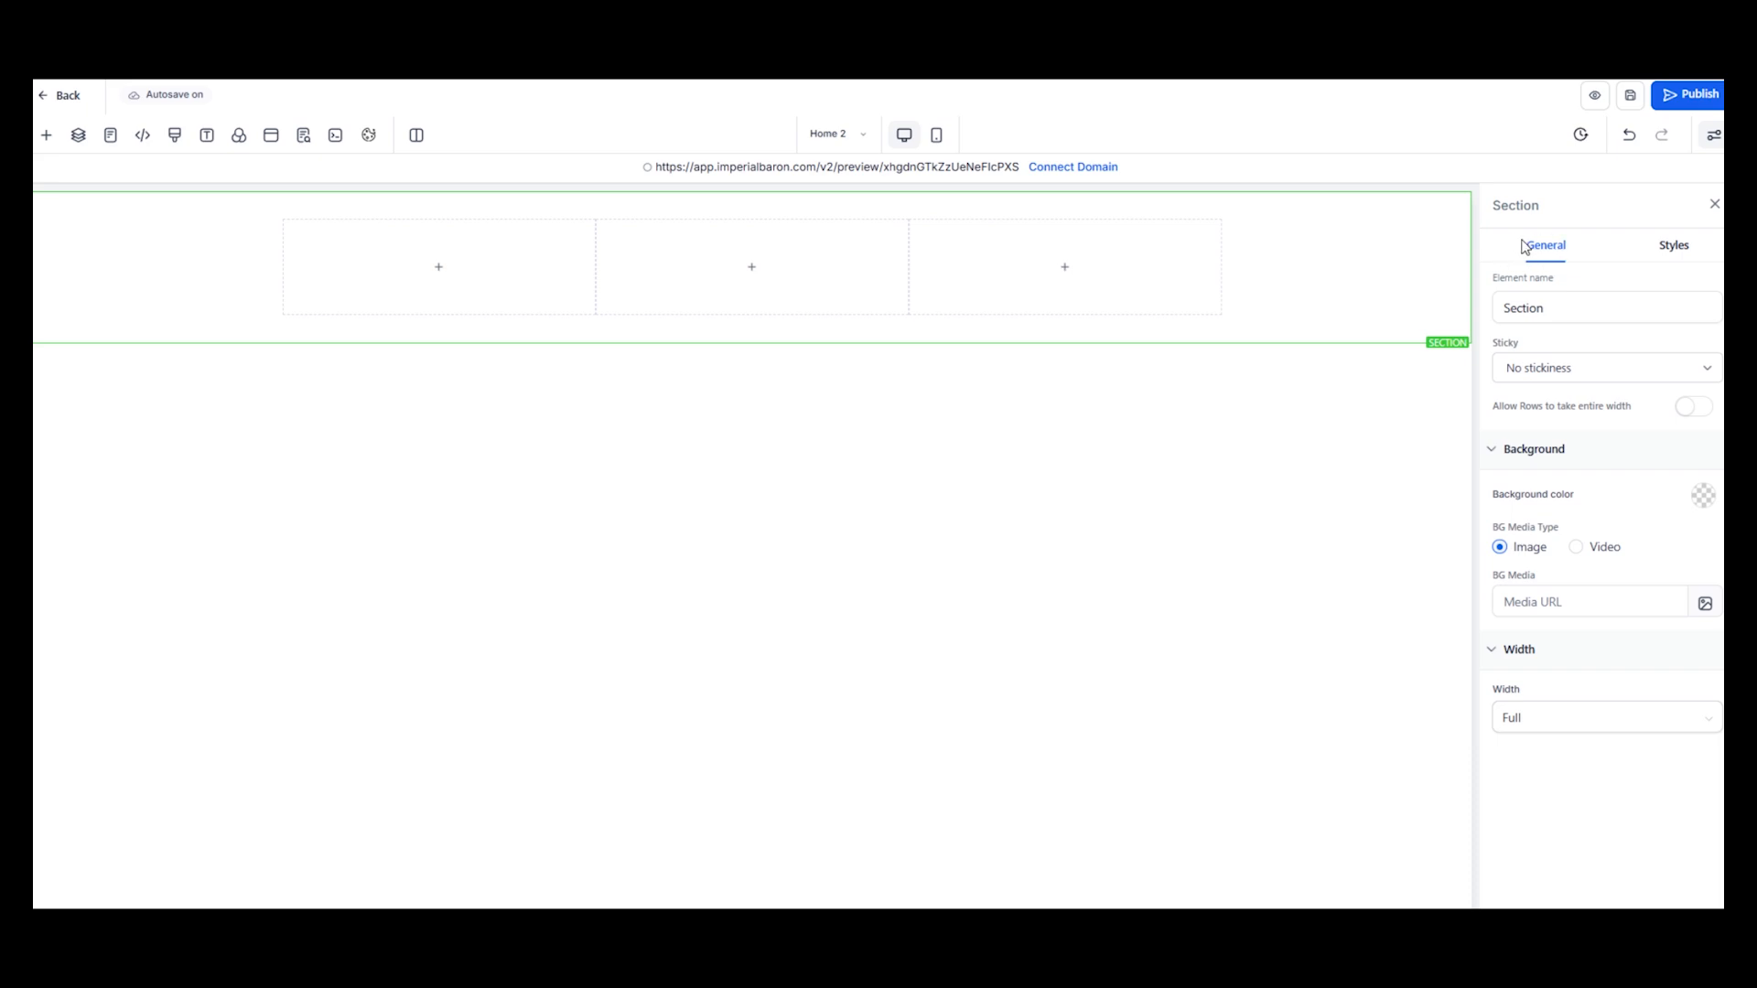
{"action": "left_click", "coordinate": [1676, 251]}
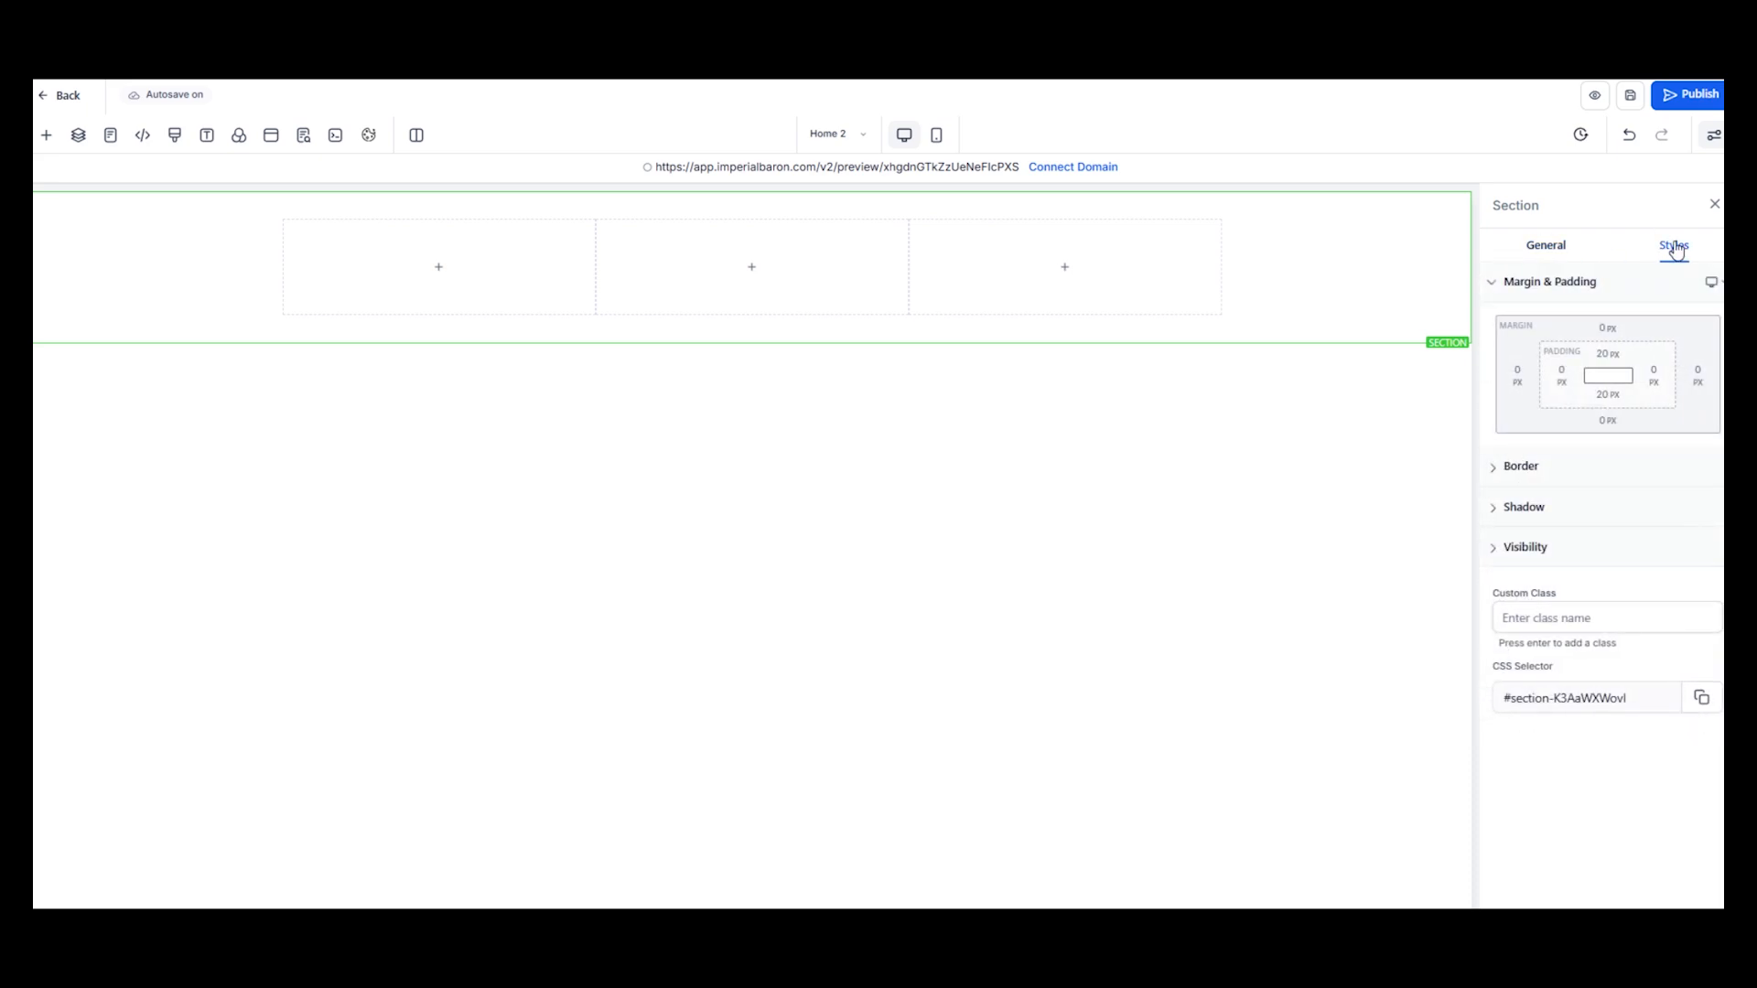
{"action": "left_click", "coordinate": [1539, 247]}
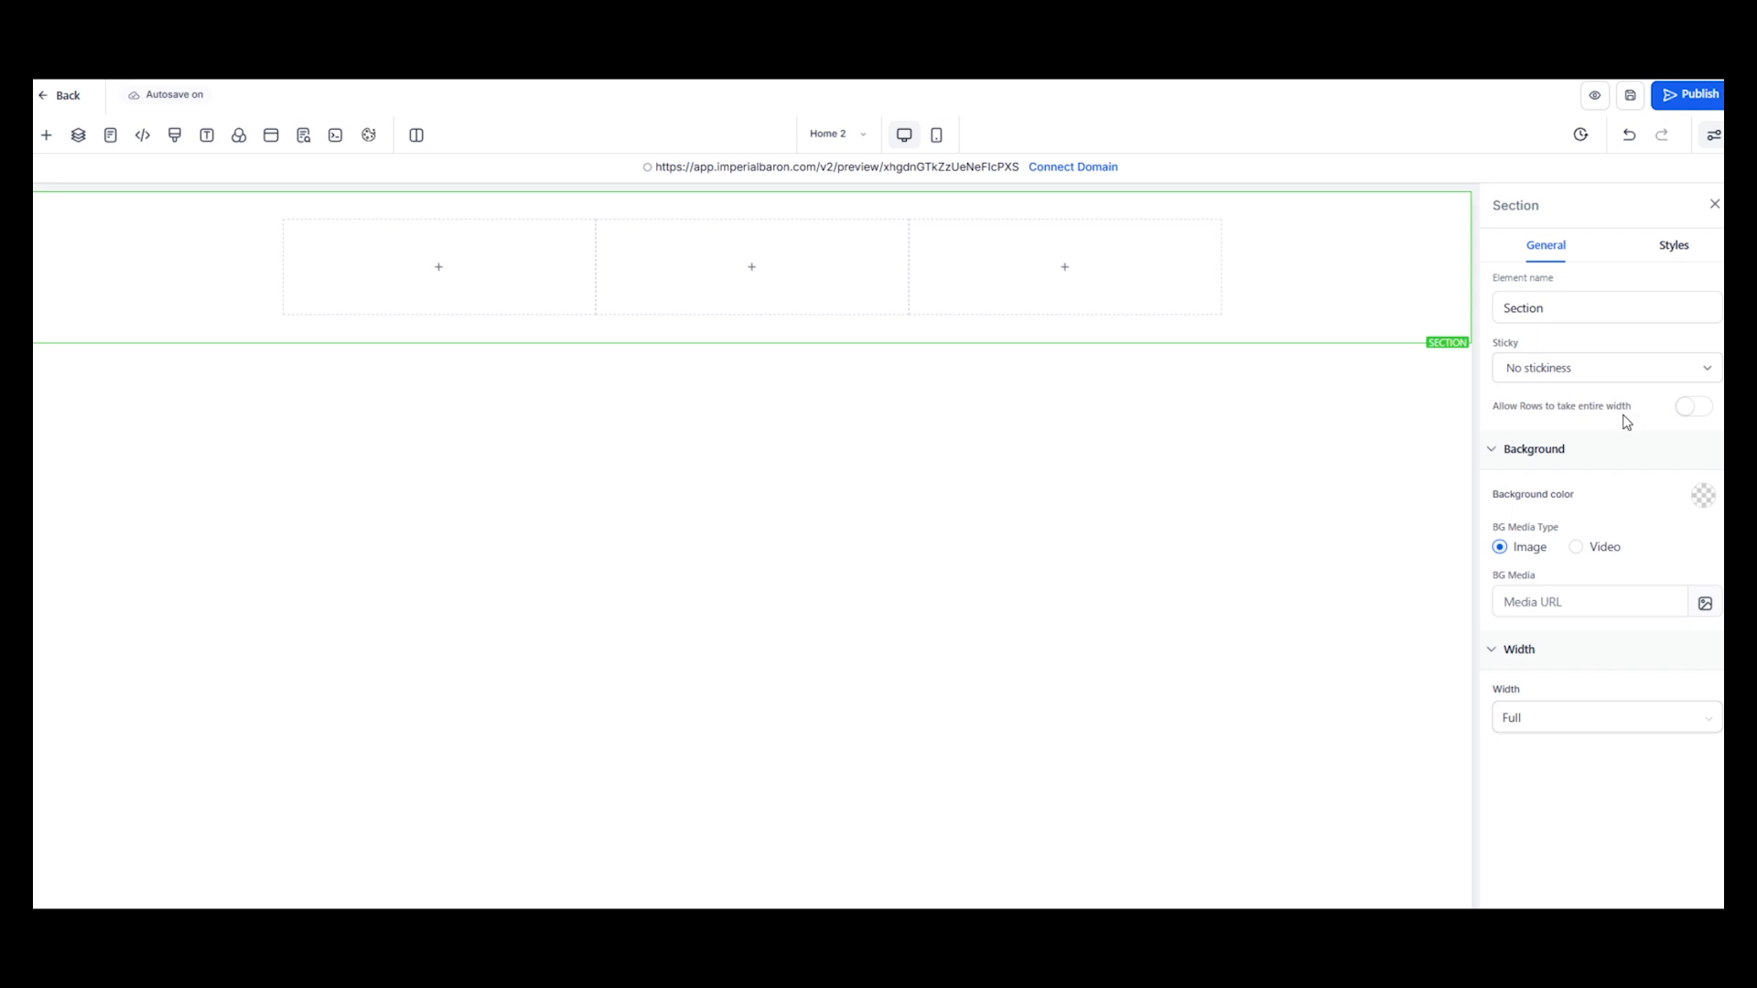
{"action": "left_click", "coordinate": [1287, 215]}
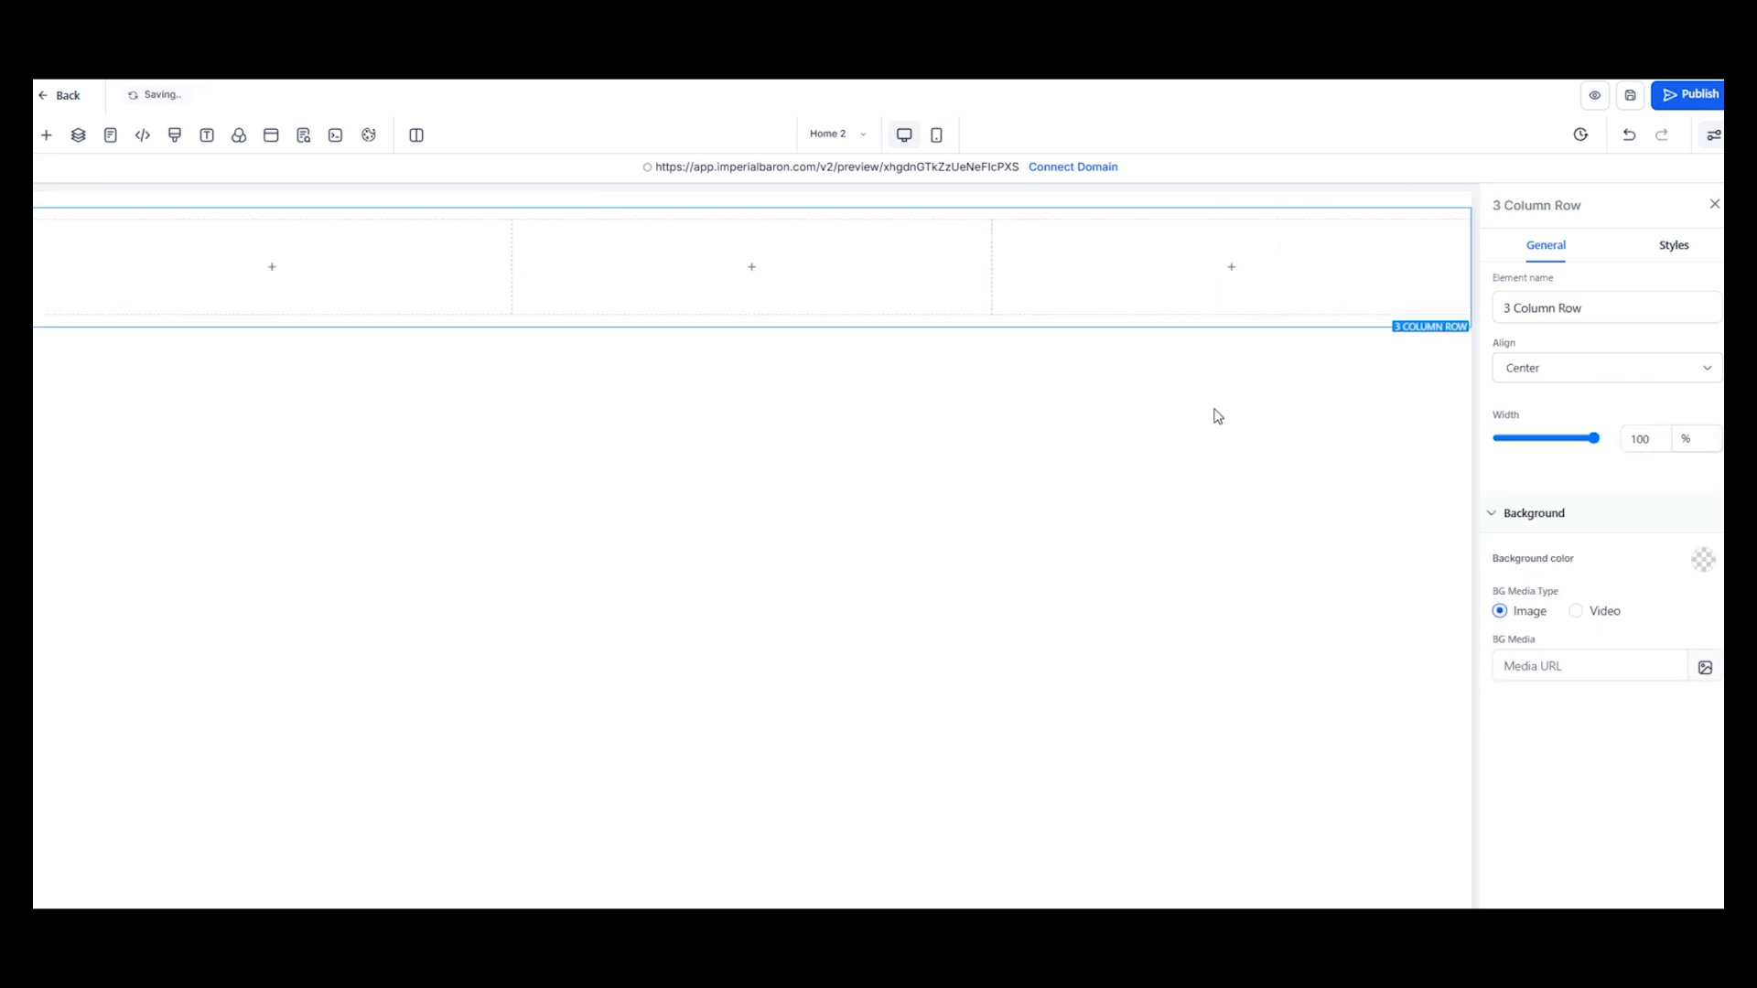
Add a Navigation Menu to the second column and move its Team item out from under About to the top level
{"action": "left_click", "coordinate": [741, 267]}
{"action": "scroll", "coordinate": [274, 553], "scroll_direction": "down", "scroll_amount": 5}
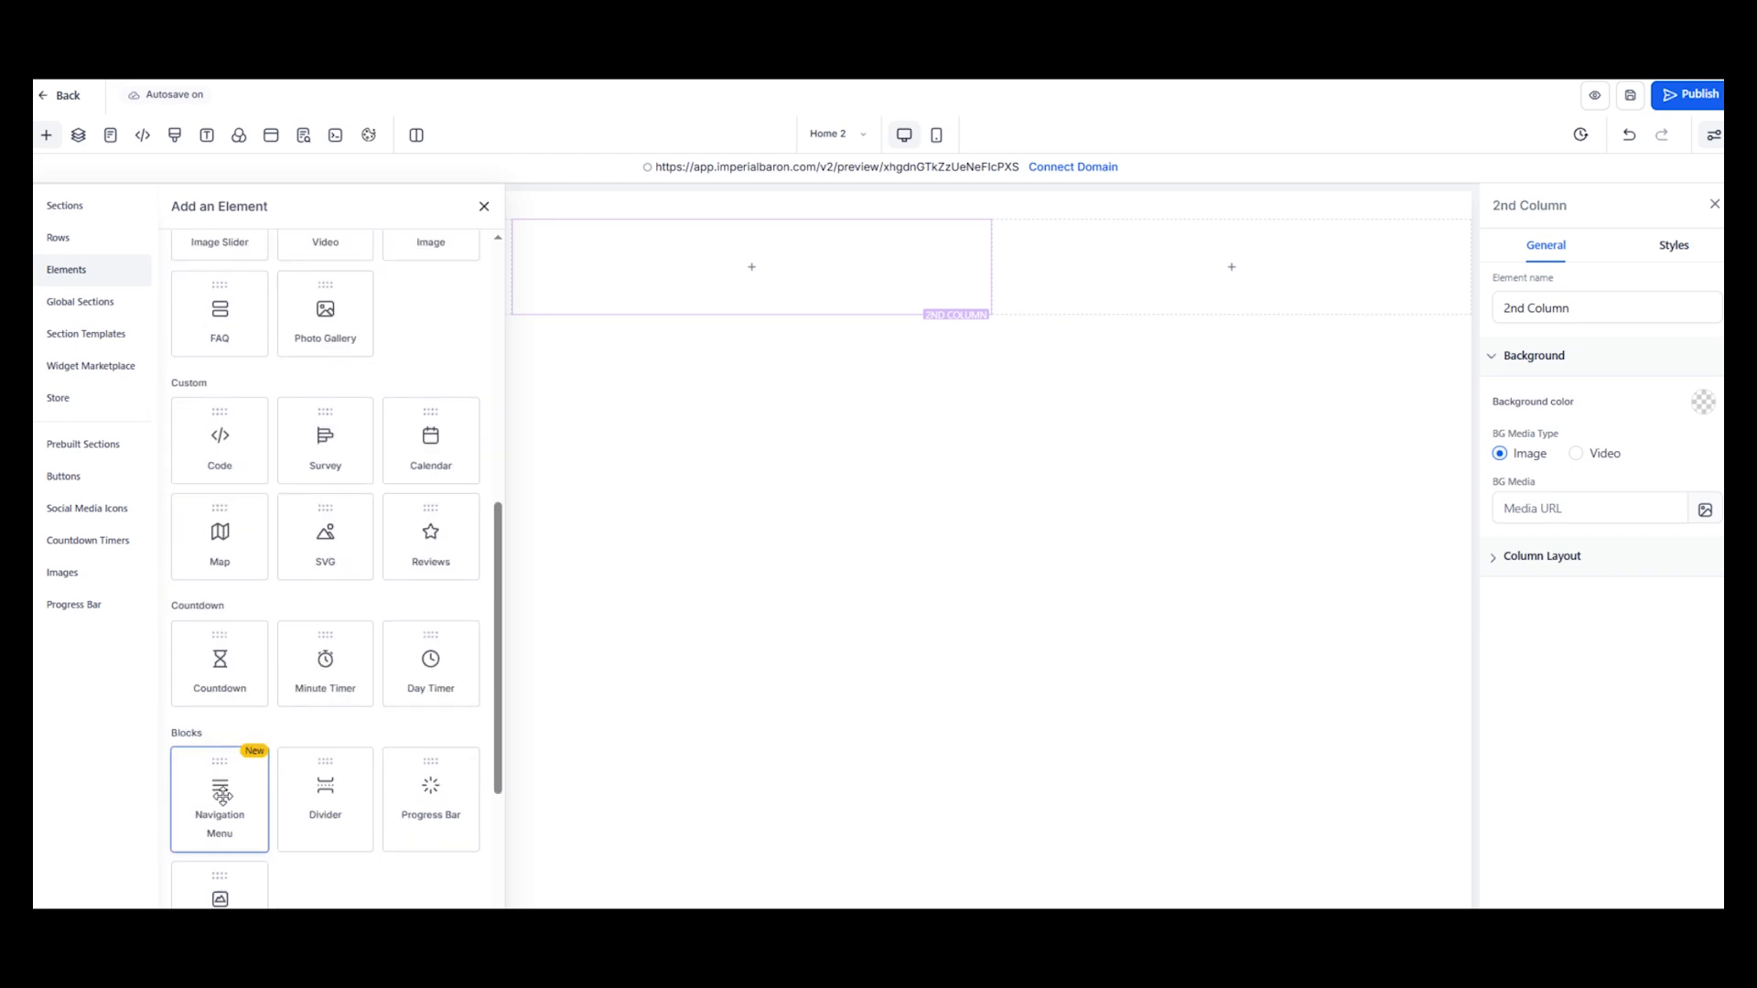
{"action": "left_click", "coordinate": [222, 796]}
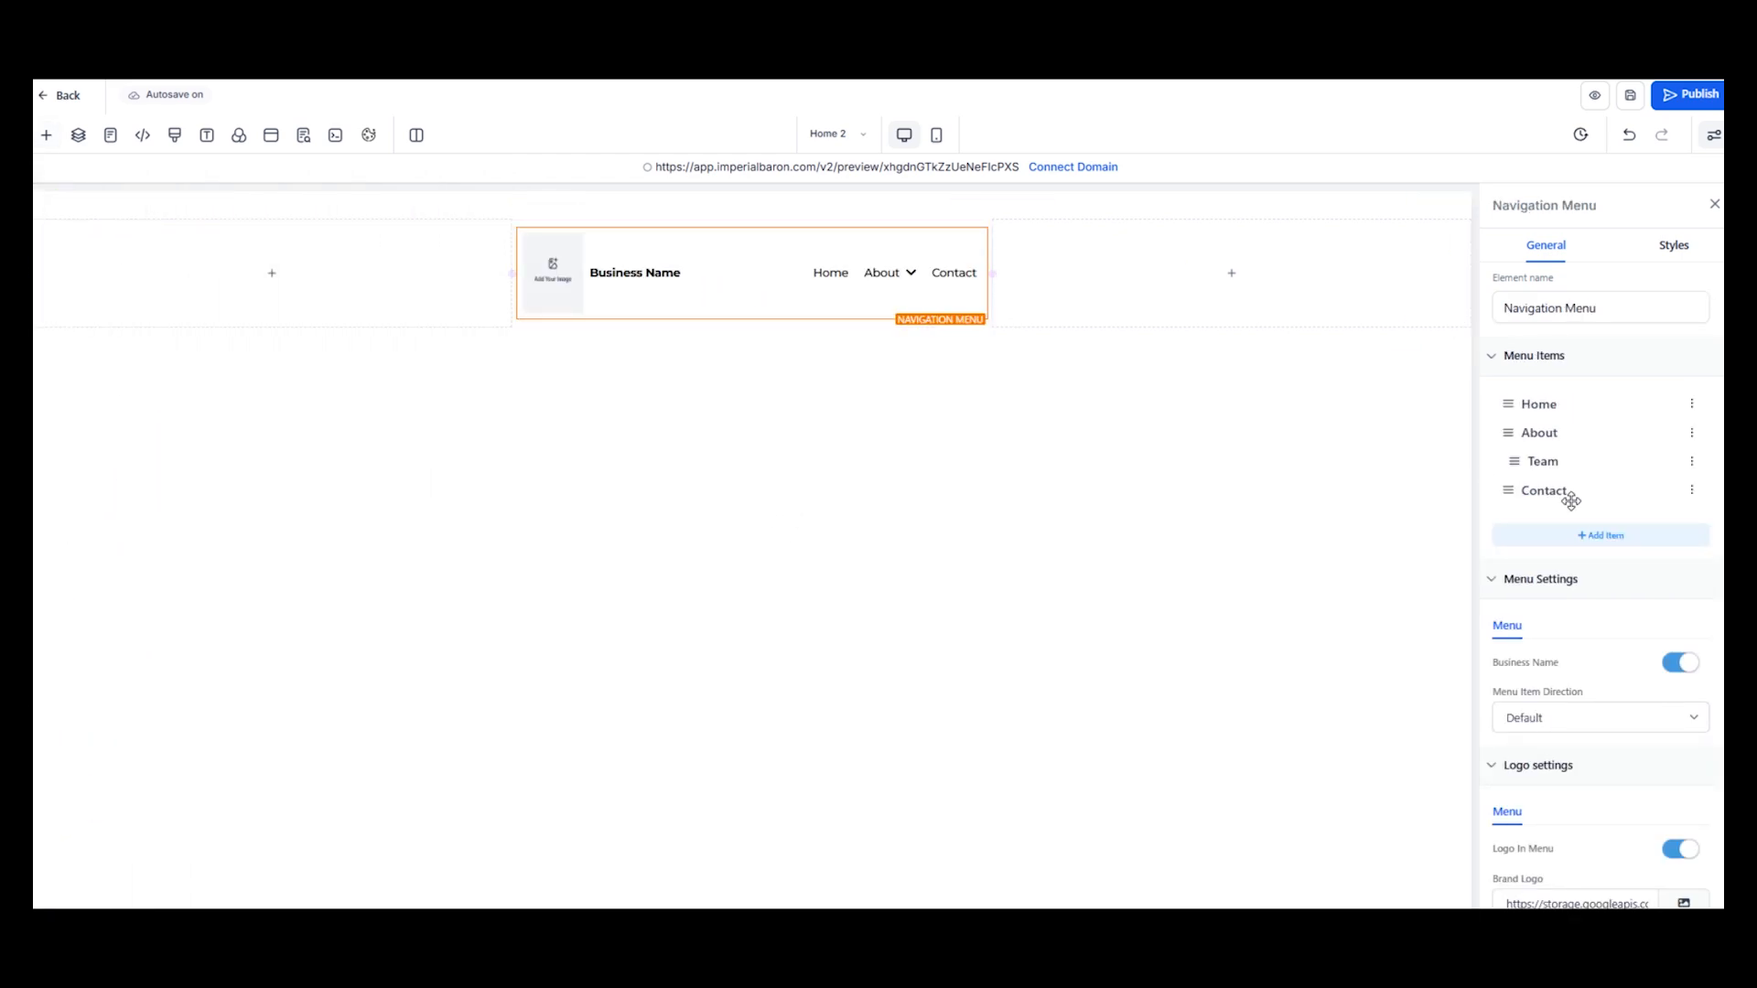
{"action": "left_click_drag", "start_coordinate": [1511, 464], "coordinate": [1497, 464]}
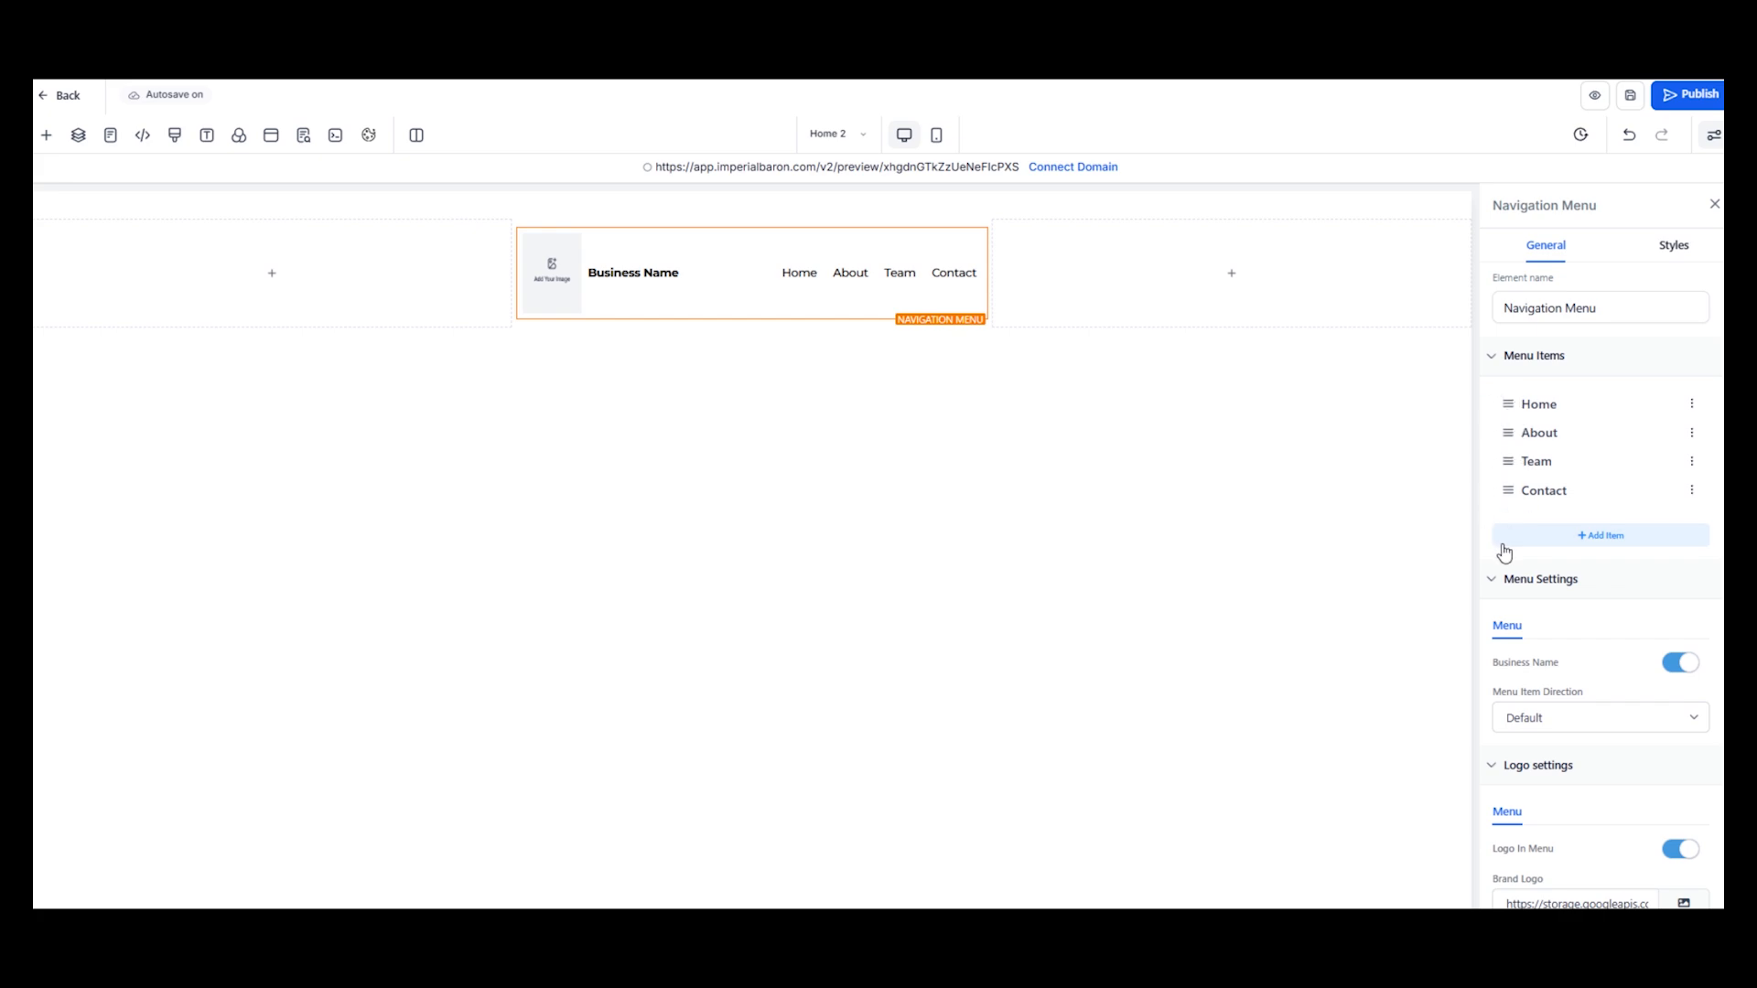
Turn off the business name and the logo in the navigation menu
{"action": "scroll", "coordinate": [1556, 540], "scroll_direction": "down", "scroll_amount": 2}
{"action": "left_click", "coordinate": [1680, 485]}
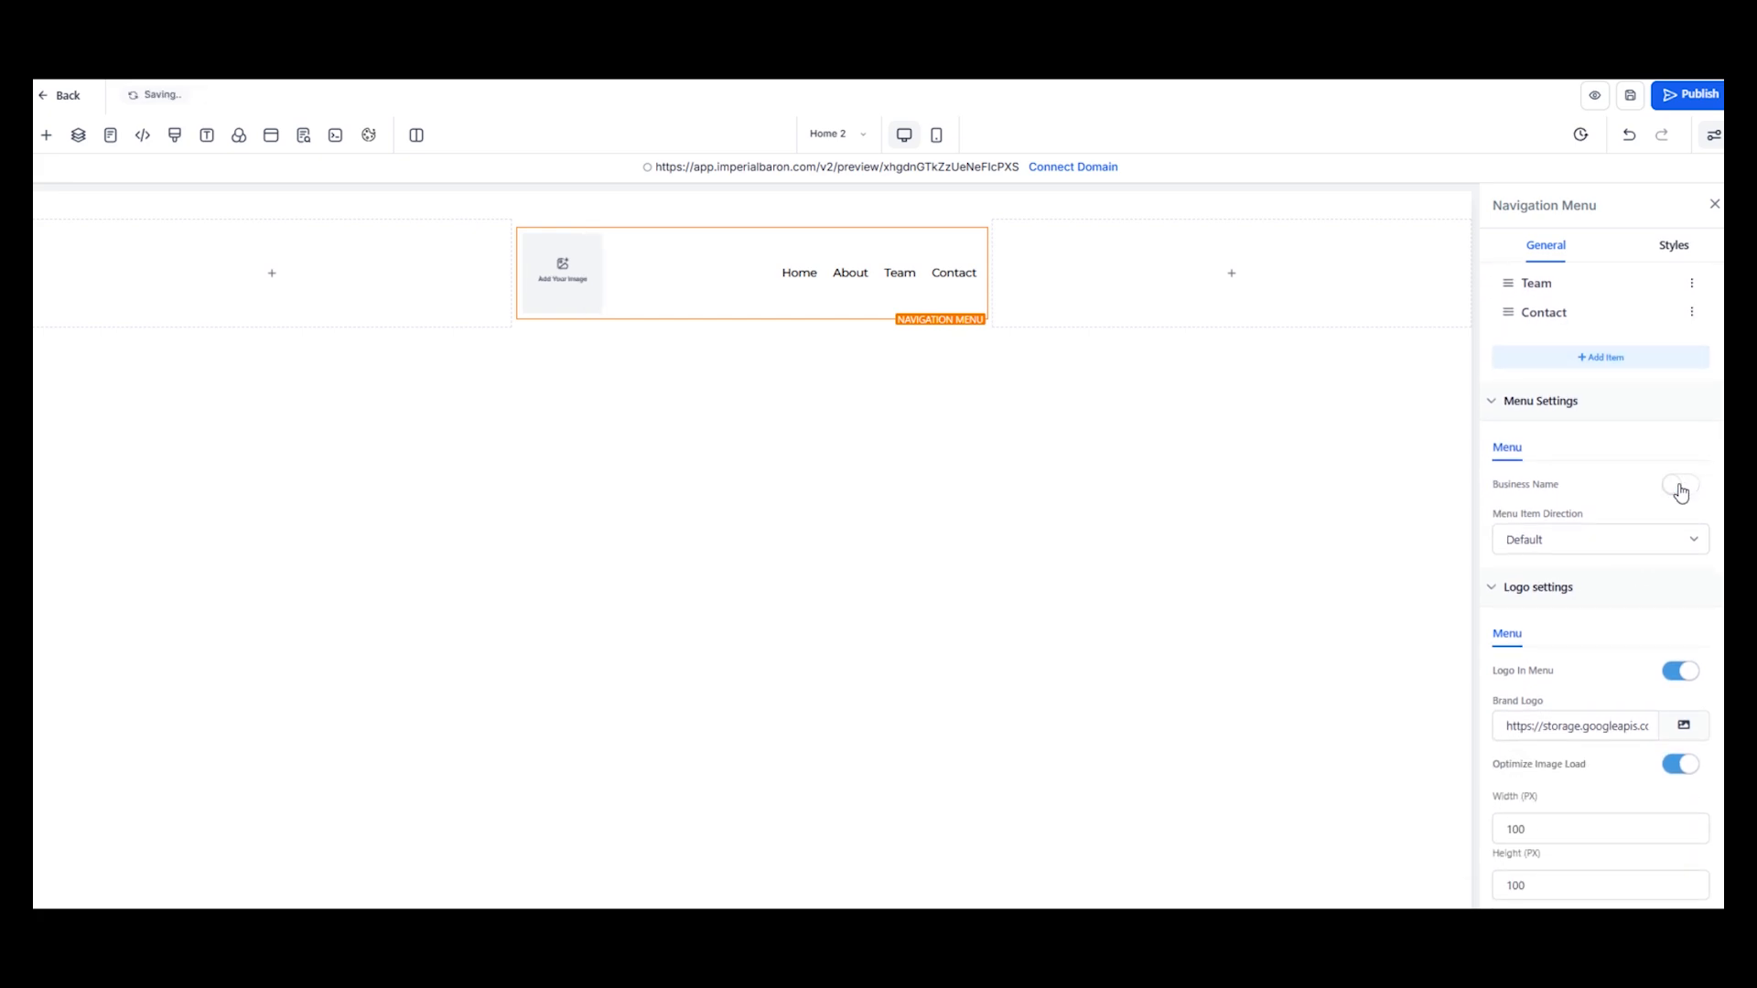
{"action": "left_click", "coordinate": [1674, 671]}
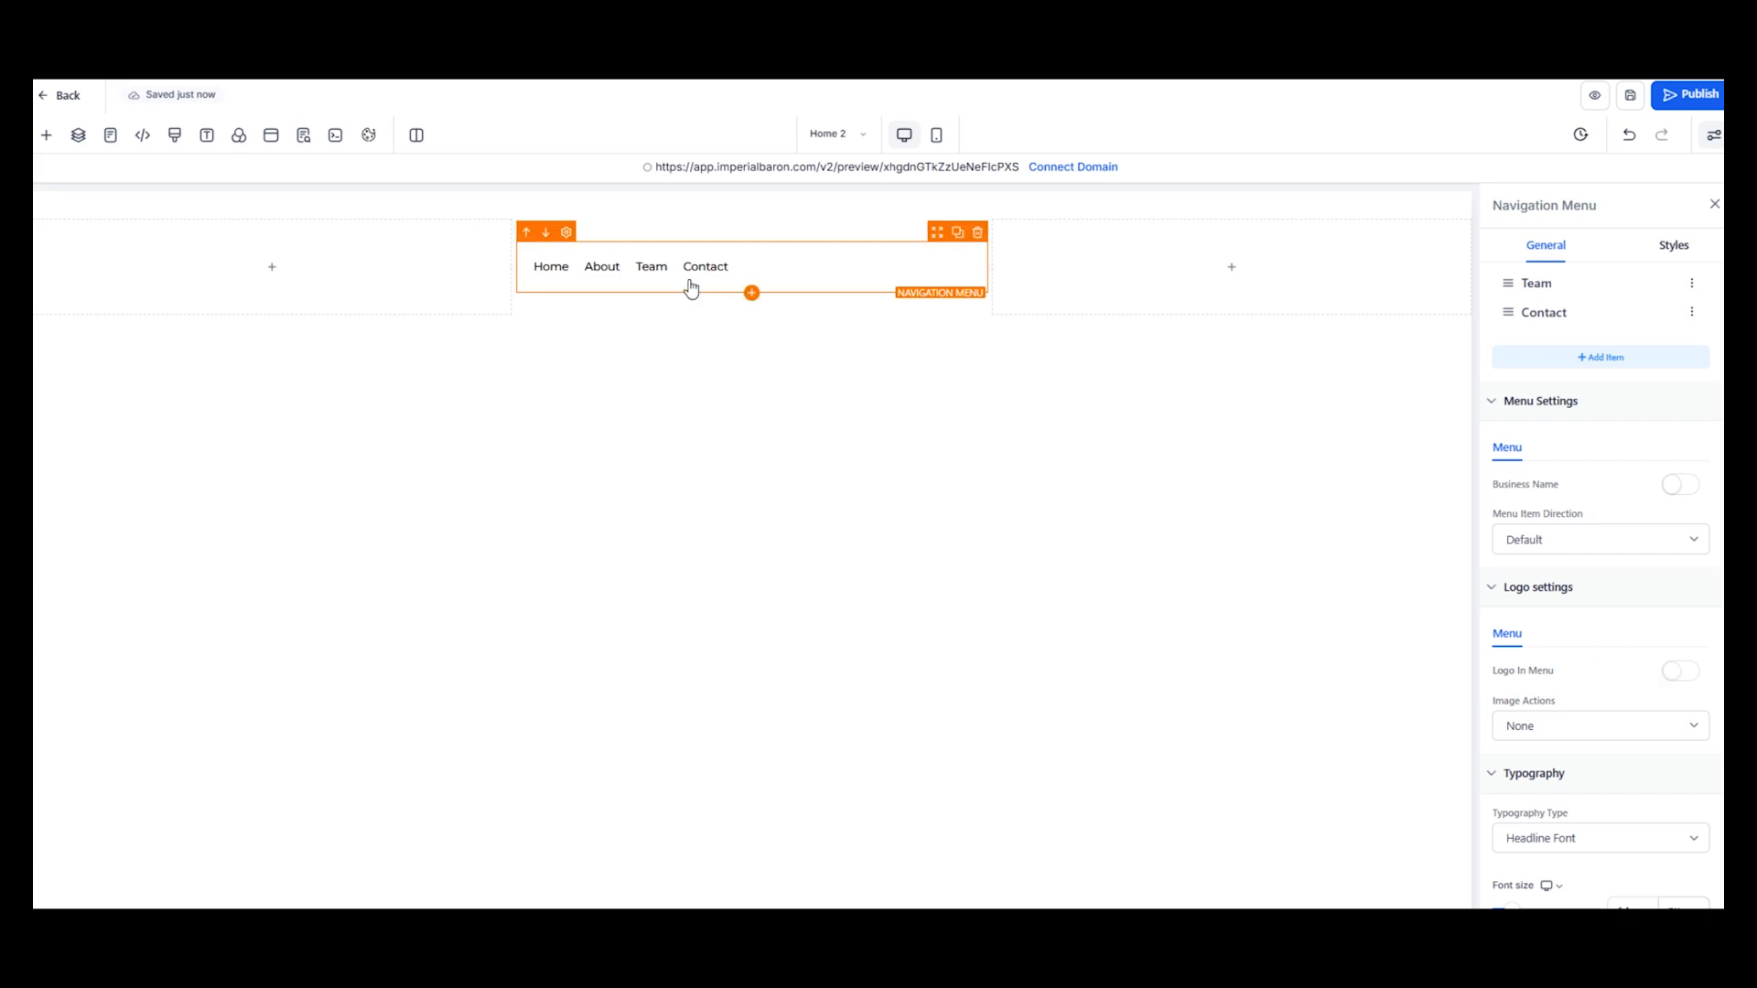
Center the menu items within the navigation menu
{"action": "scroll", "coordinate": [1600, 455], "scroll_direction": "up", "scroll_amount": 2}
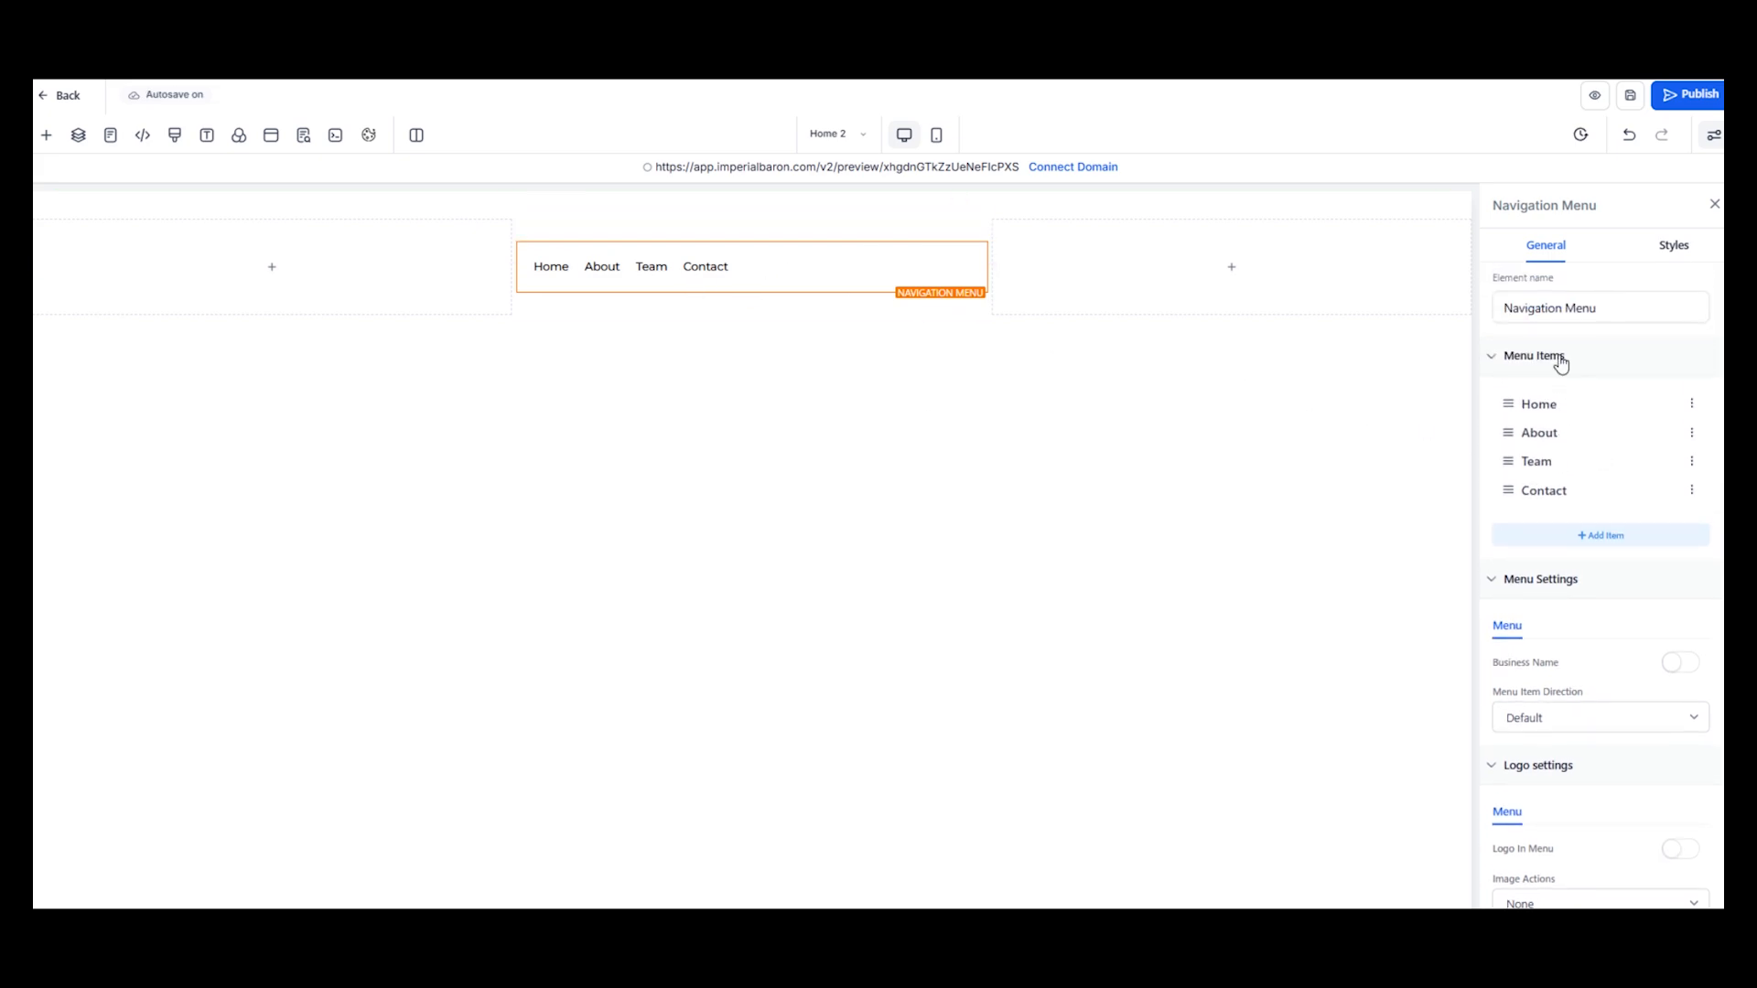
{"action": "scroll", "coordinate": [1567, 513], "scroll_direction": "down", "scroll_amount": 6}
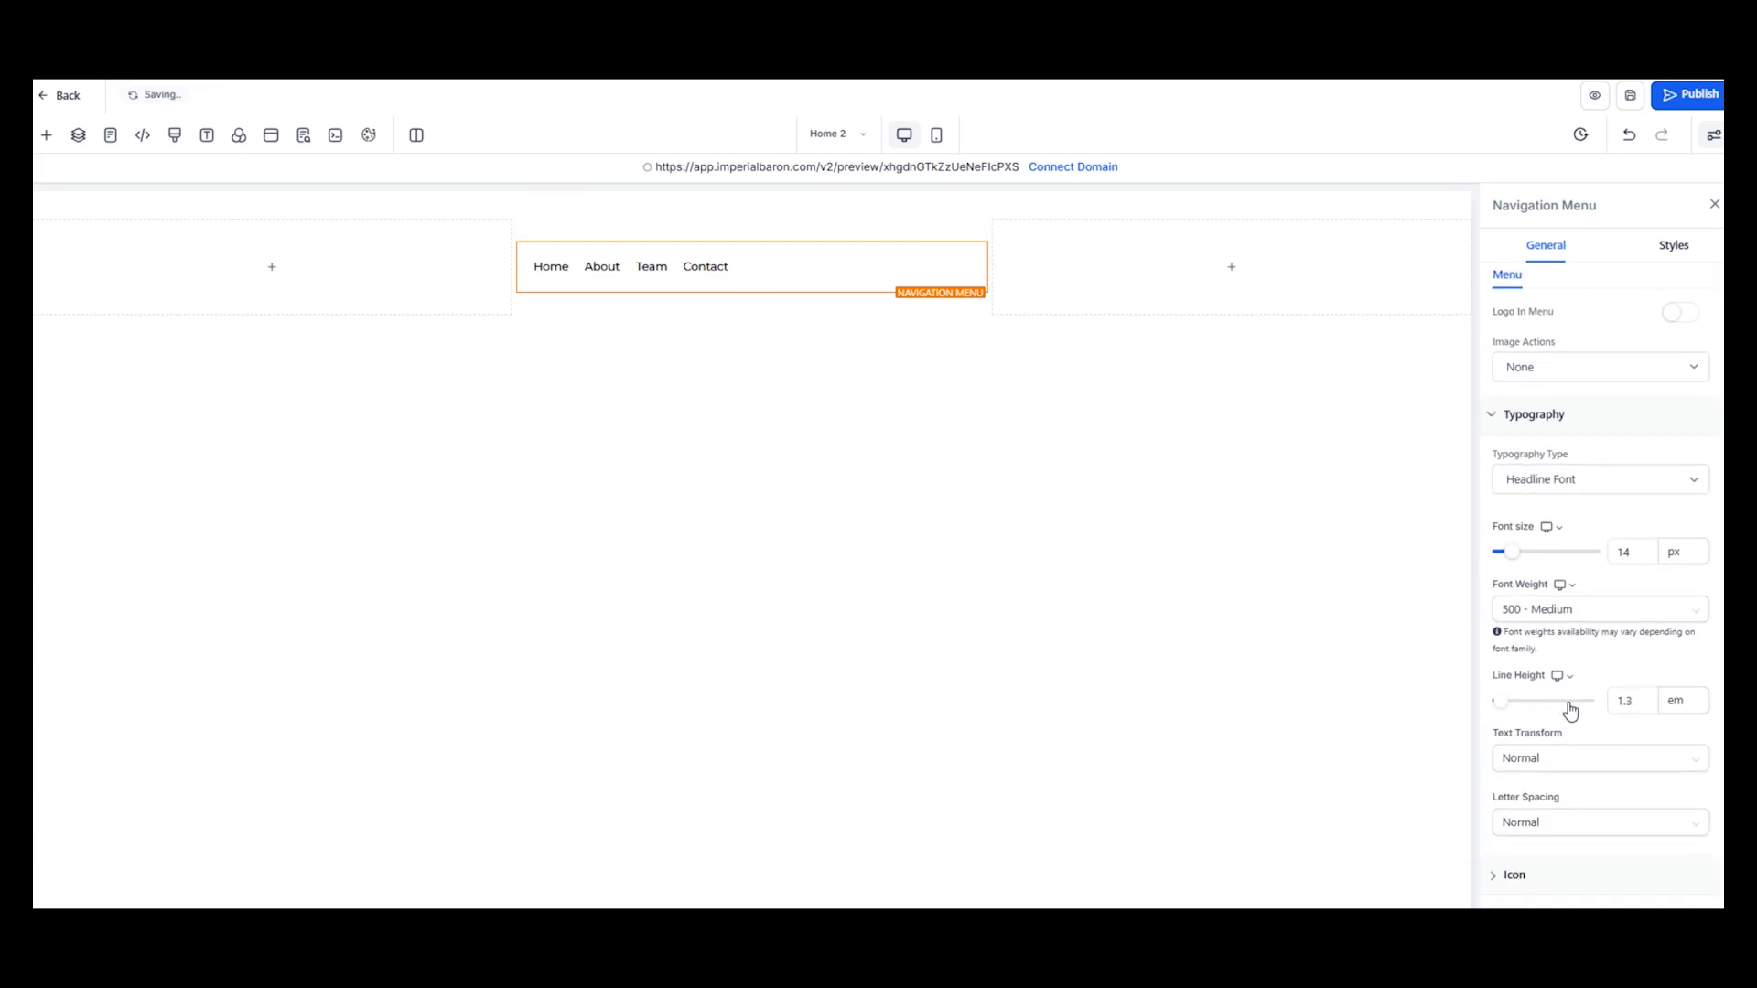
{"action": "left_click", "coordinate": [1674, 245]}
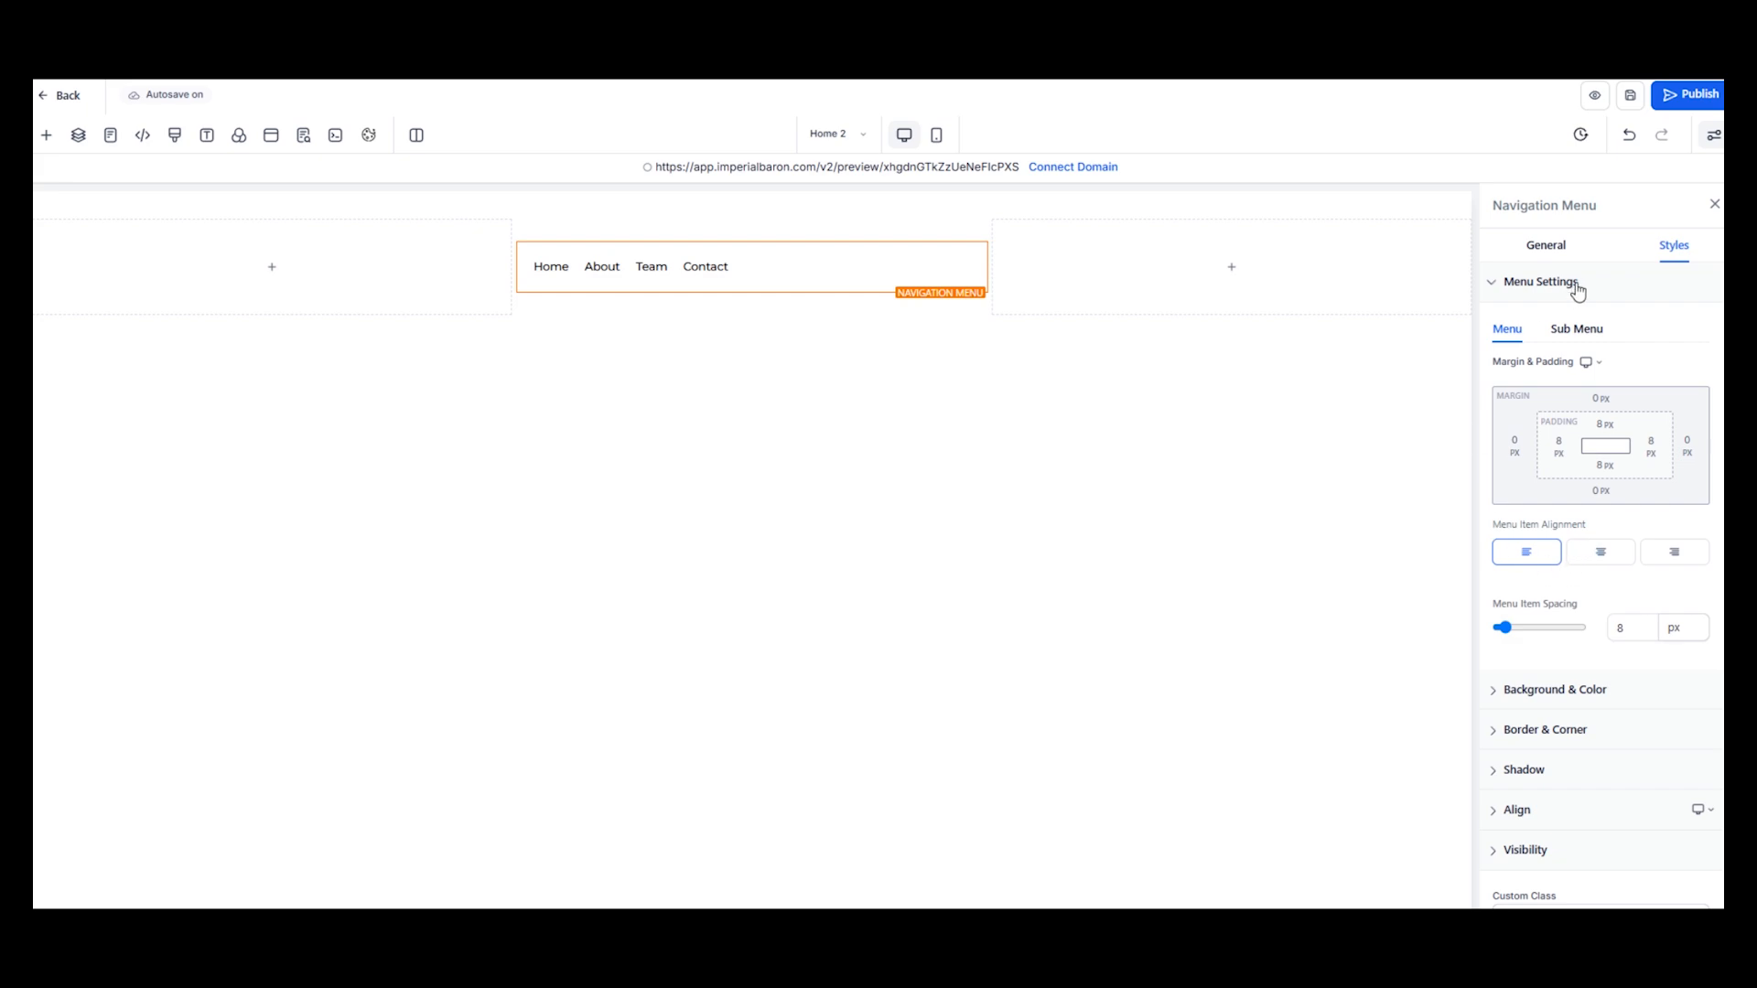
{"action": "left_click", "coordinate": [1594, 560]}
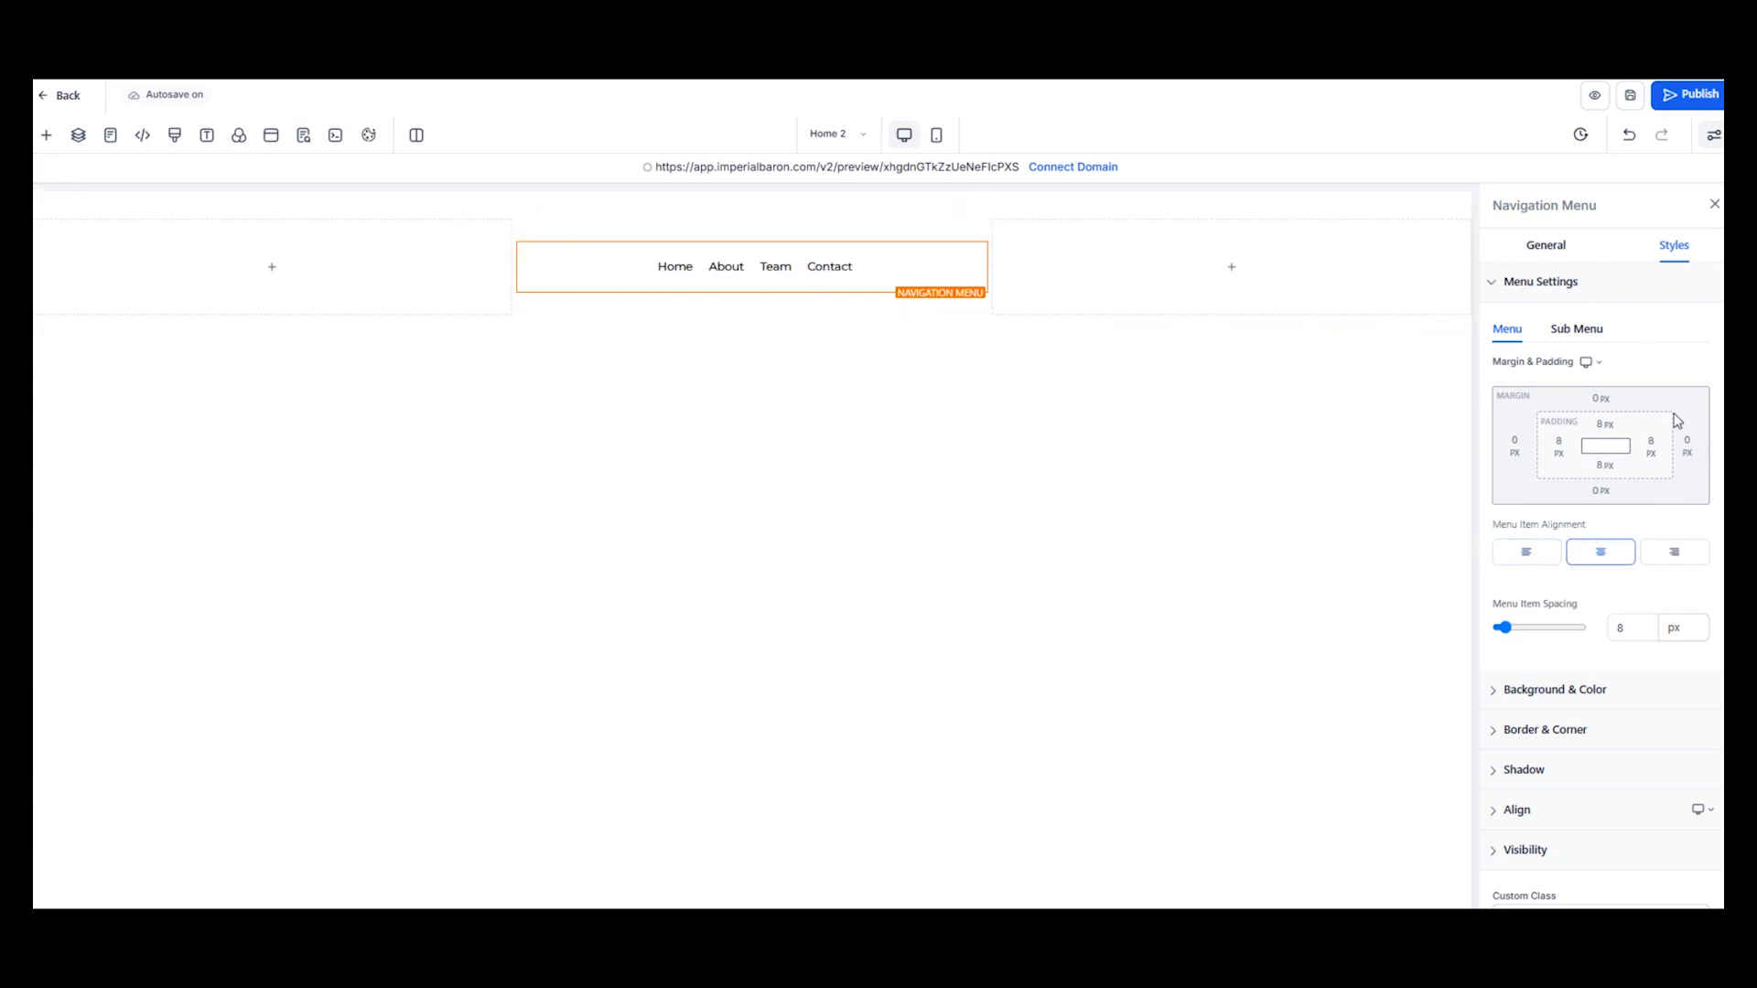
{"action": "scroll", "coordinate": [1538, 700], "scroll_direction": "down", "scroll_amount": 2}
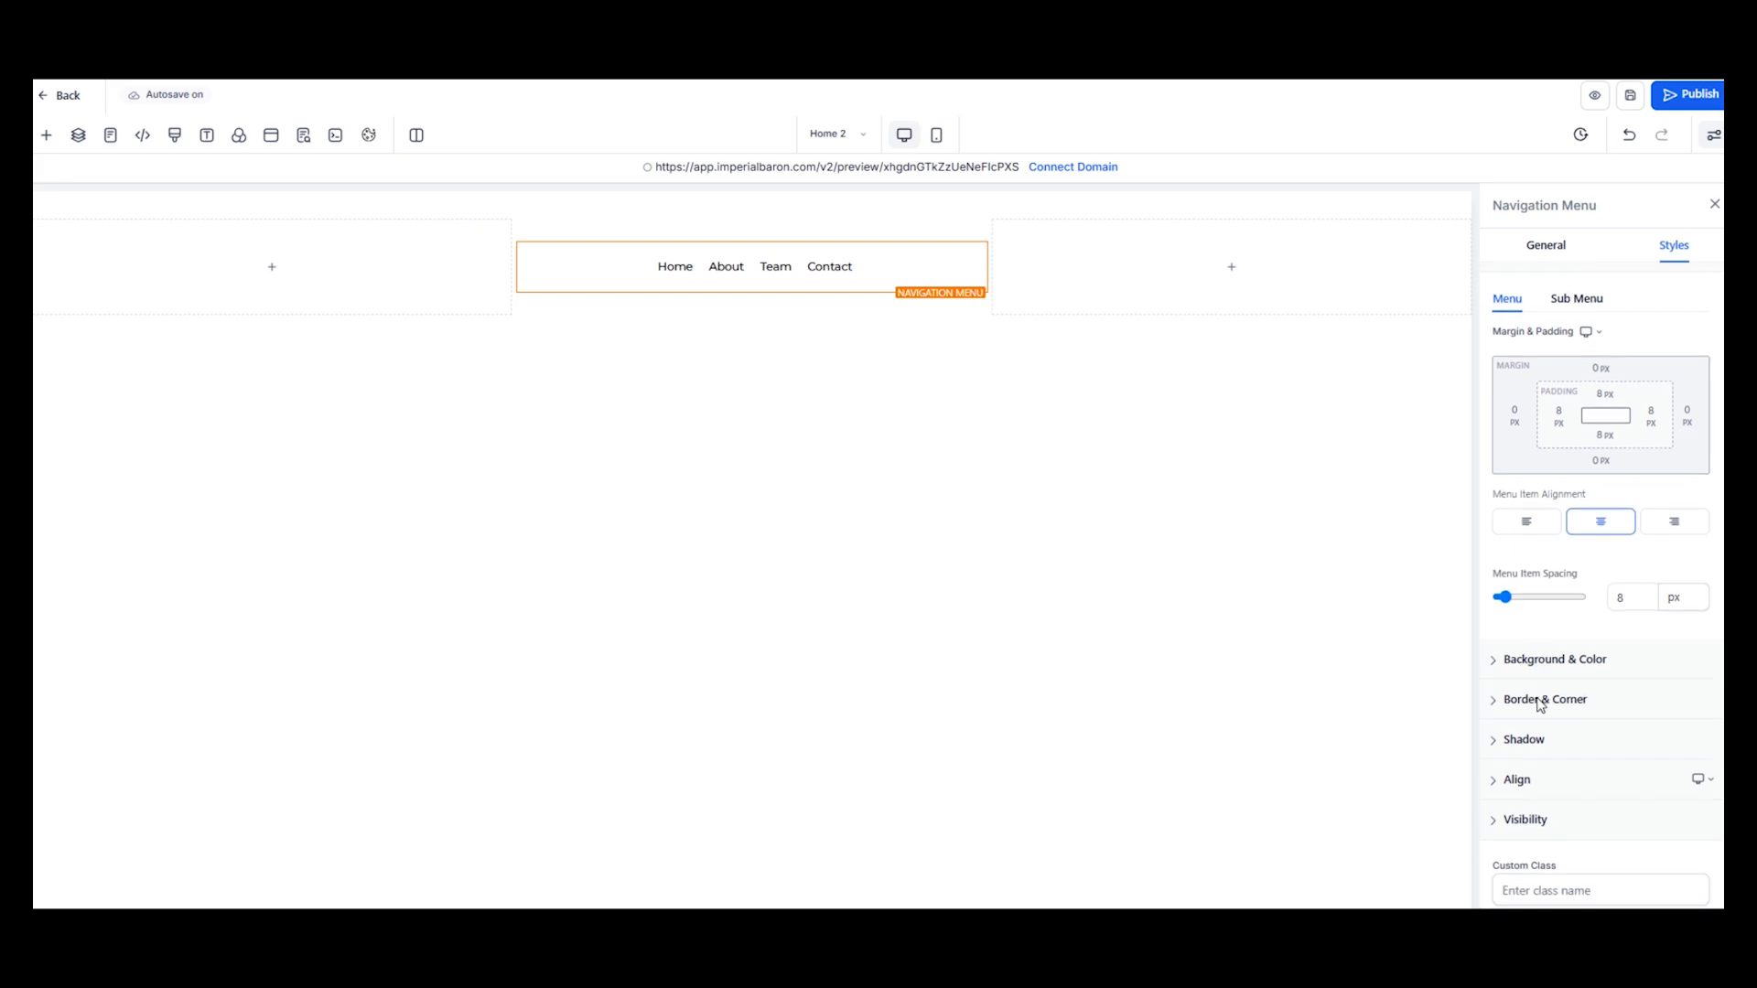
Switch the navigation menu's typography to a custom font and choose the Sora font family
{"action": "left_click", "coordinate": [1546, 245]}
{"action": "left_click", "coordinate": [1601, 570]}
{"action": "left_click", "coordinate": [1556, 643]}
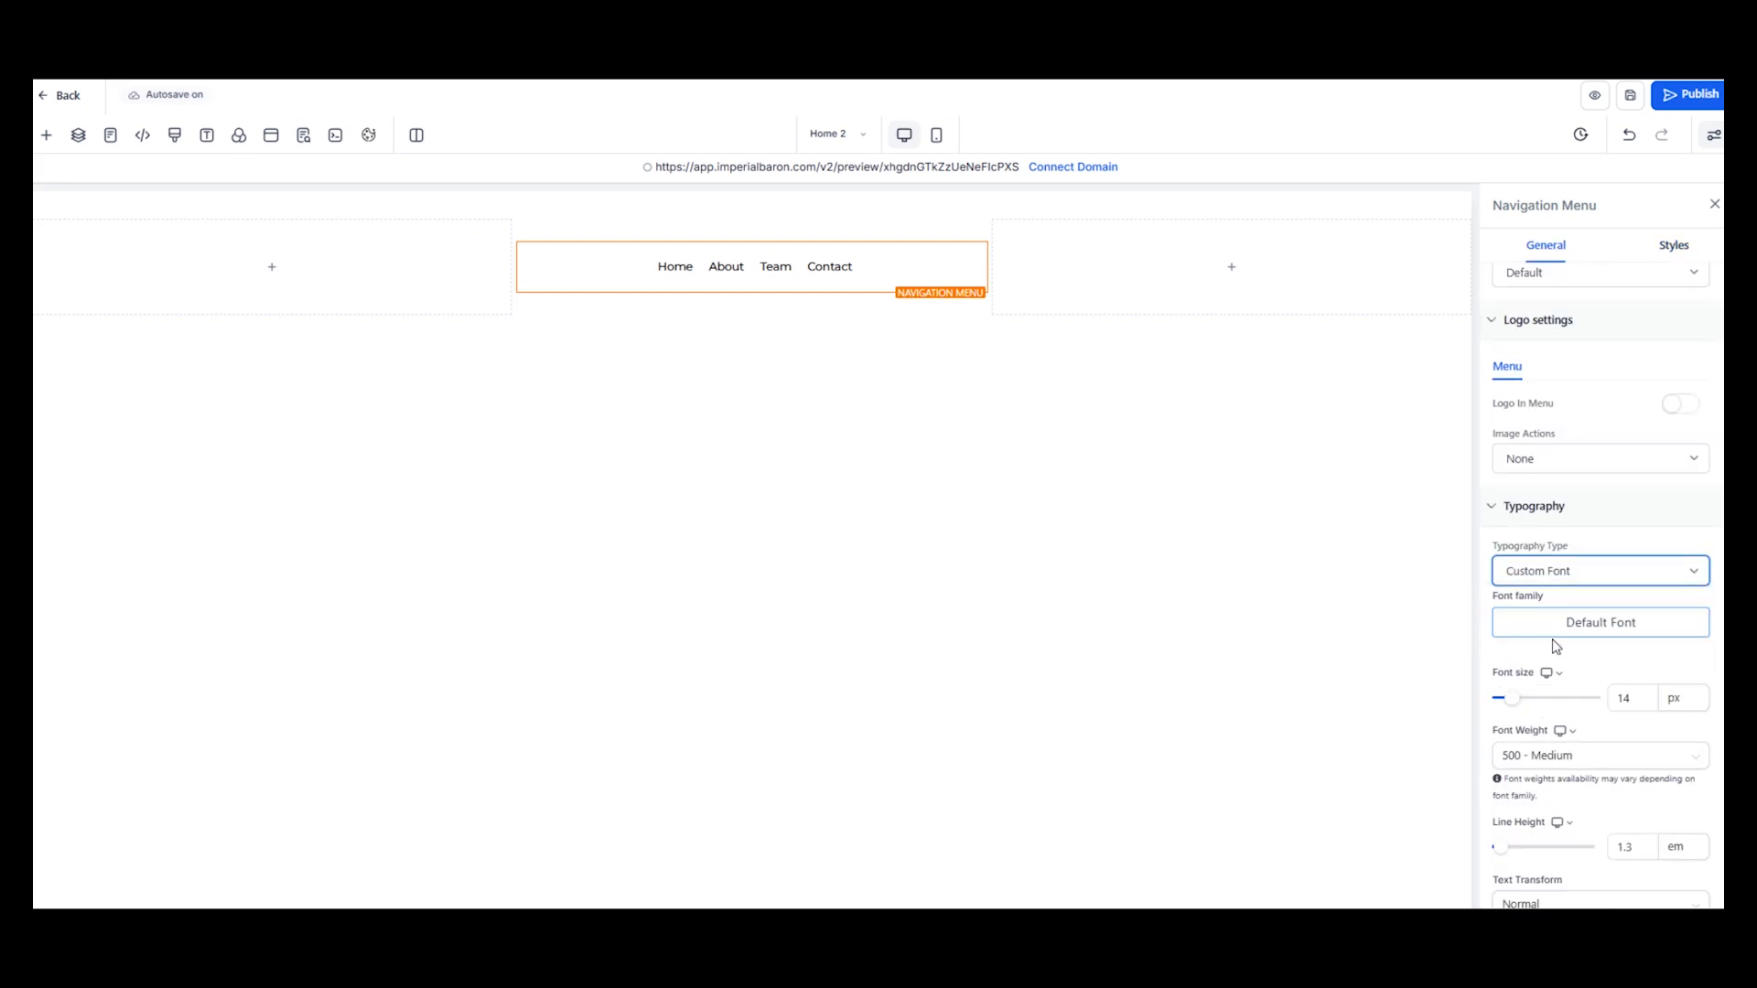
{"action": "left_click", "coordinate": [1556, 627]}
{"action": "left_click", "coordinate": [738, 443]}
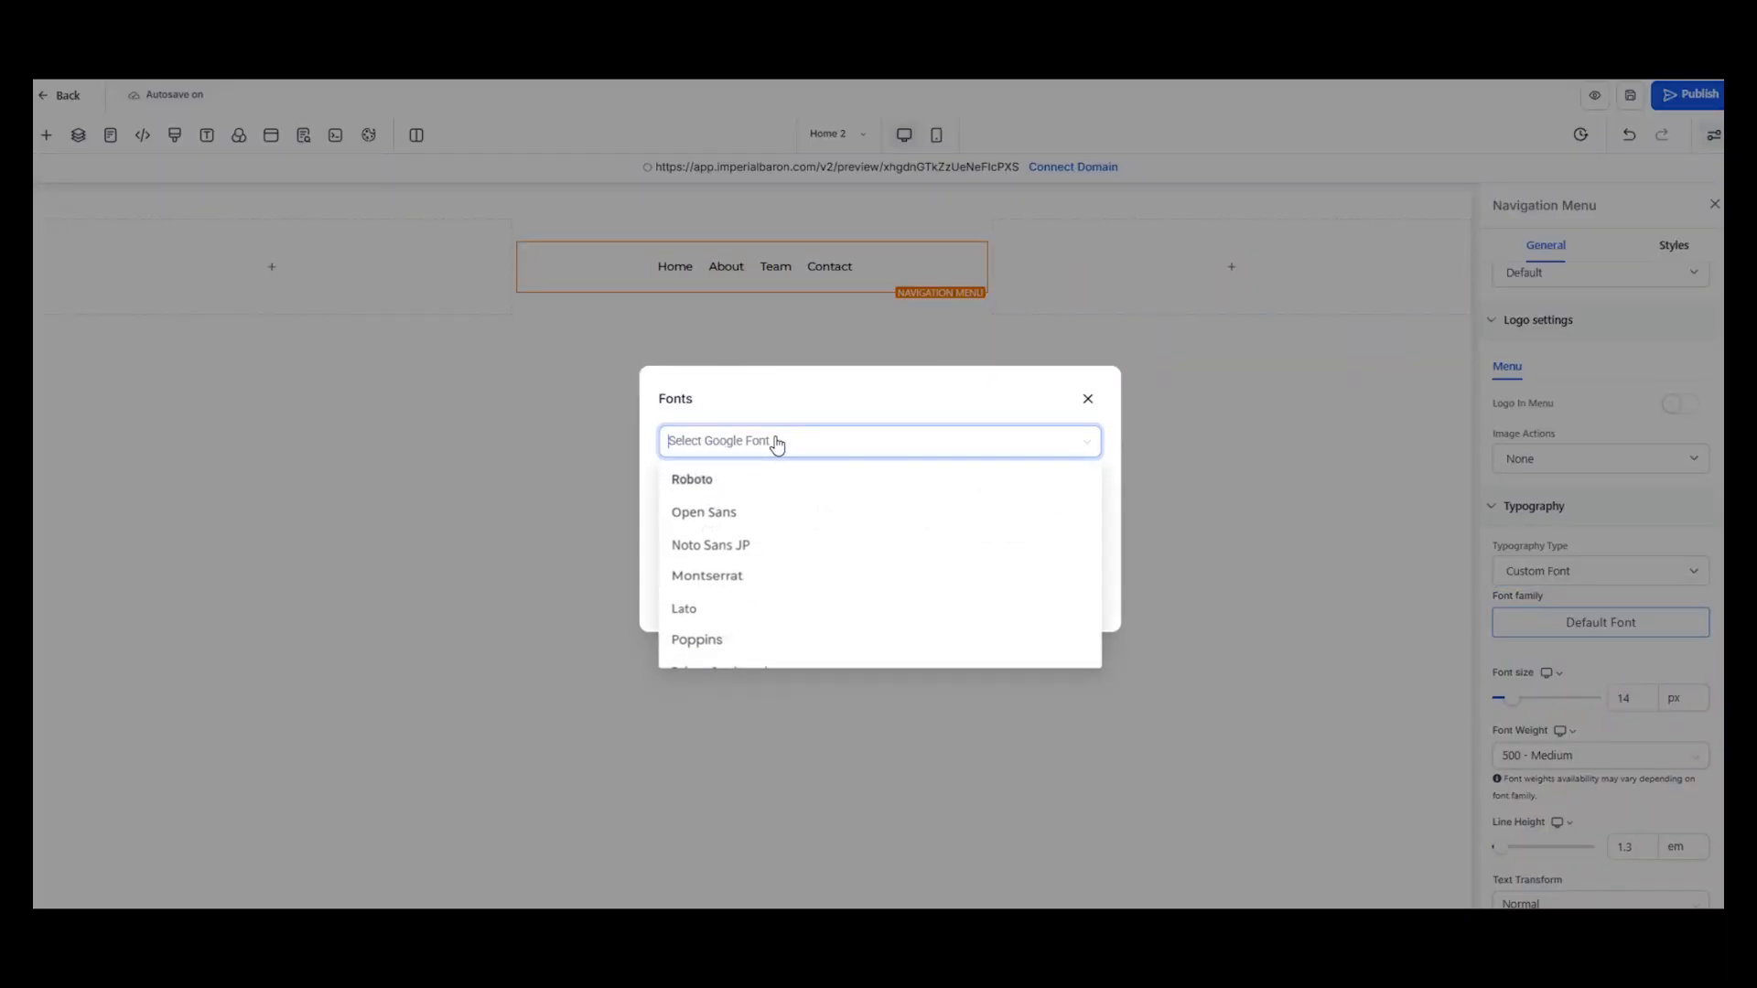
{"action": "type", "text": "sor"}
{"action": "left_click", "coordinate": [719, 513]}
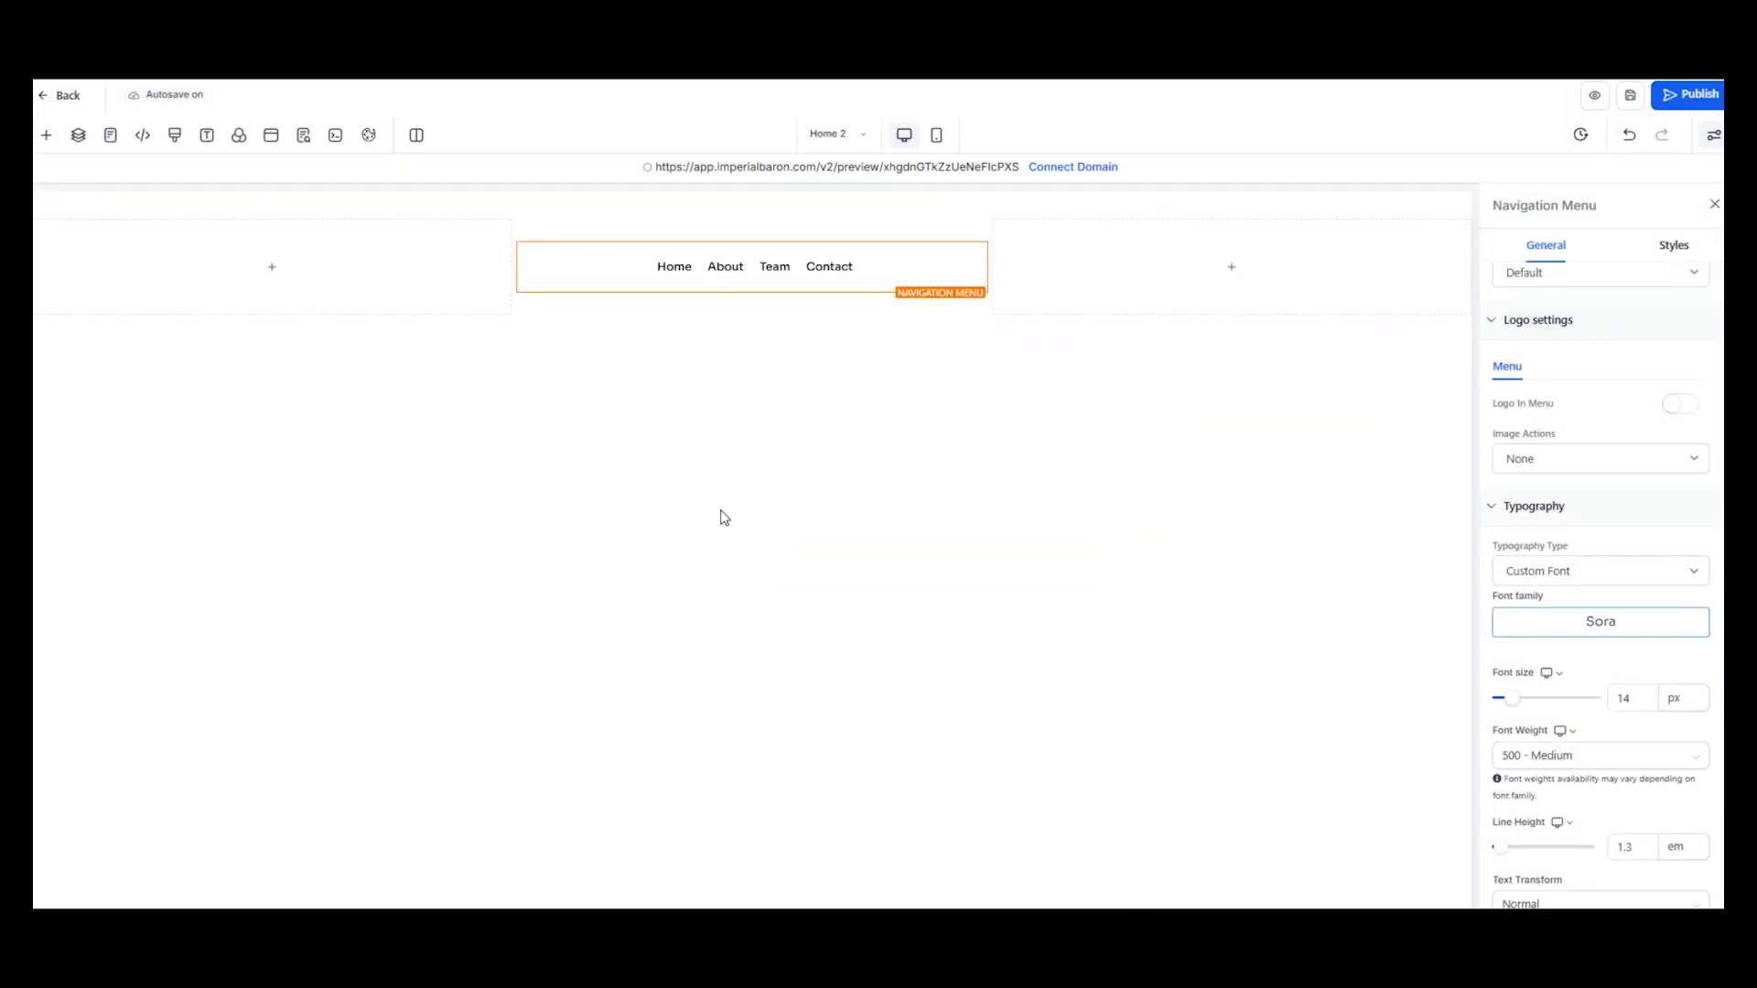
Give the navigation menu a border 2 px thick with a 25 px corner radius
{"action": "left_click", "coordinate": [1676, 247]}
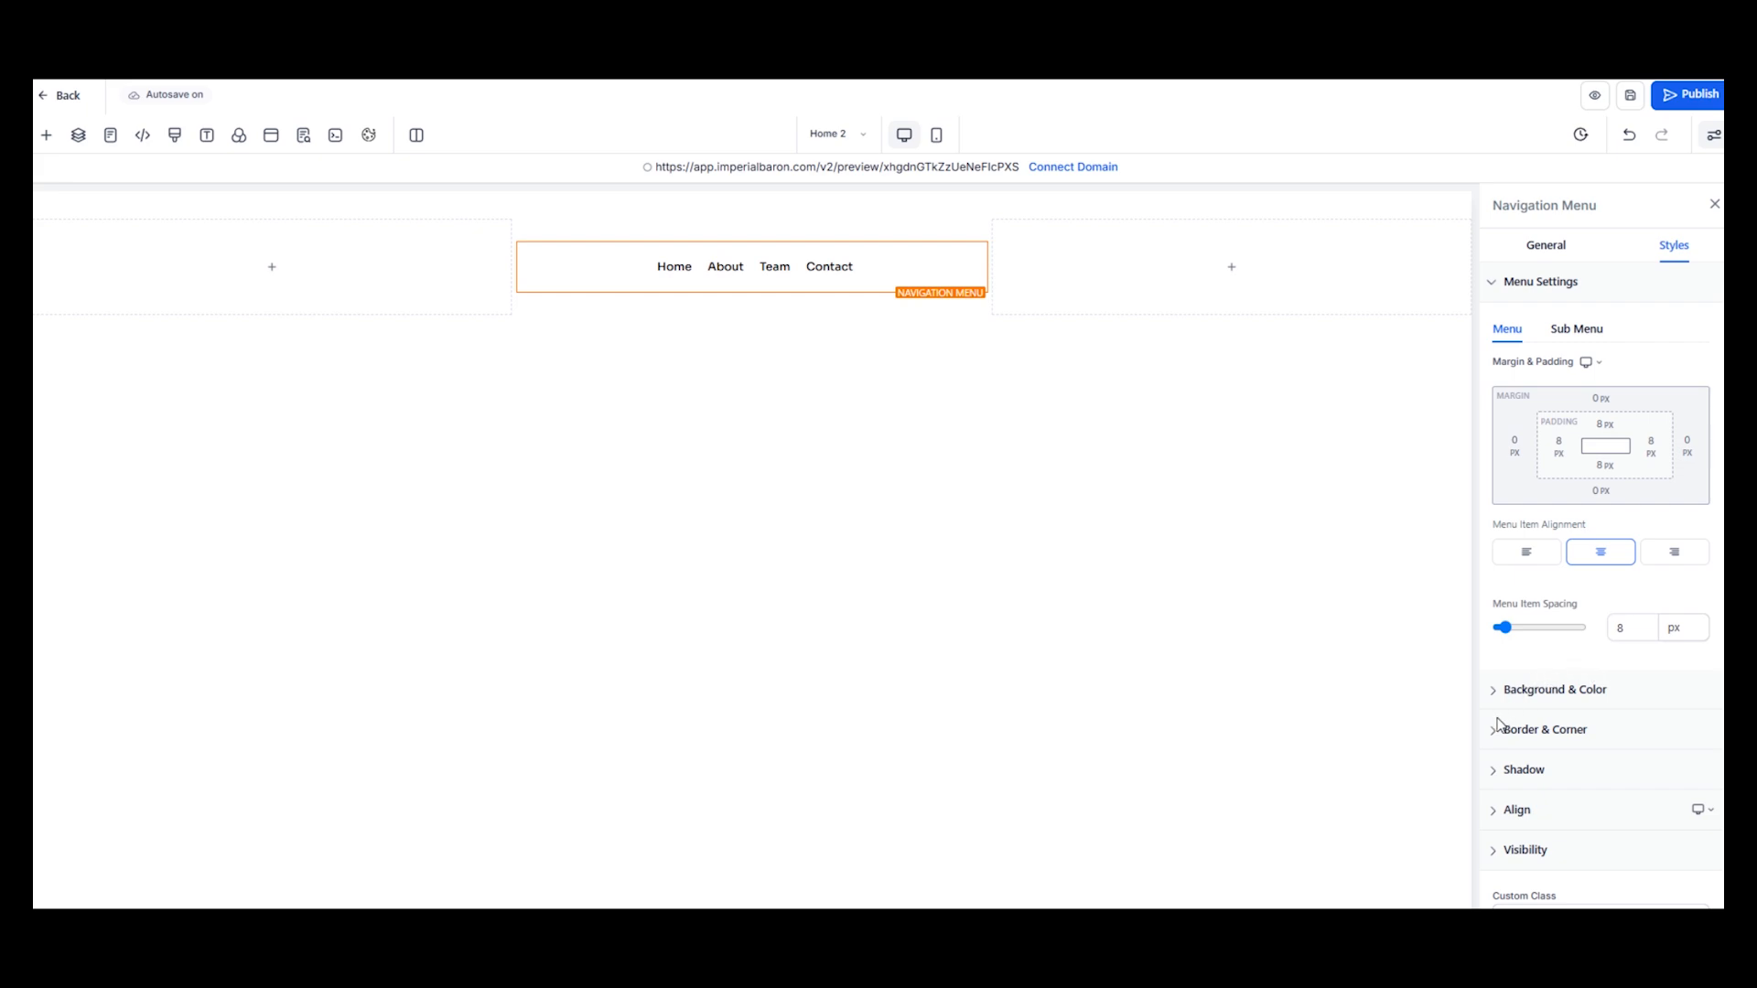
{"action": "left_click", "coordinate": [1493, 736]}
{"action": "scroll", "coordinate": [1561, 725], "scroll_direction": "down", "scroll_amount": 3}
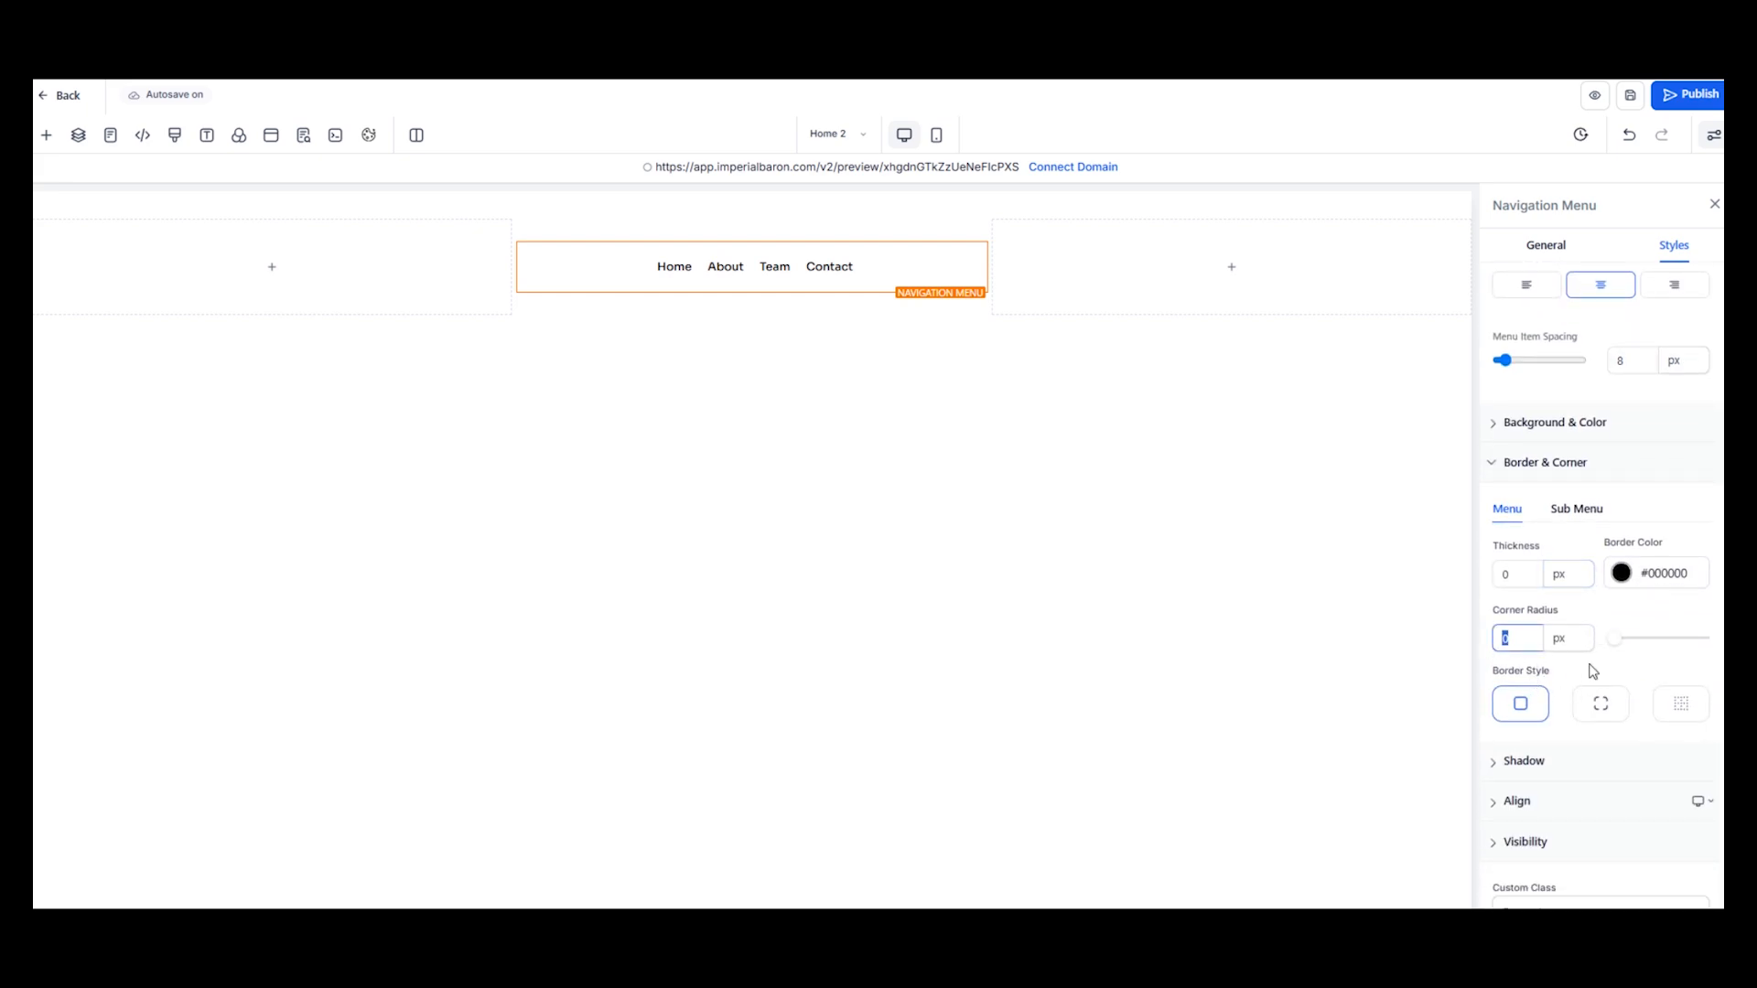
{"action": "left_click_drag", "start_coordinate": [1523, 582], "coordinate": [1476, 575]}
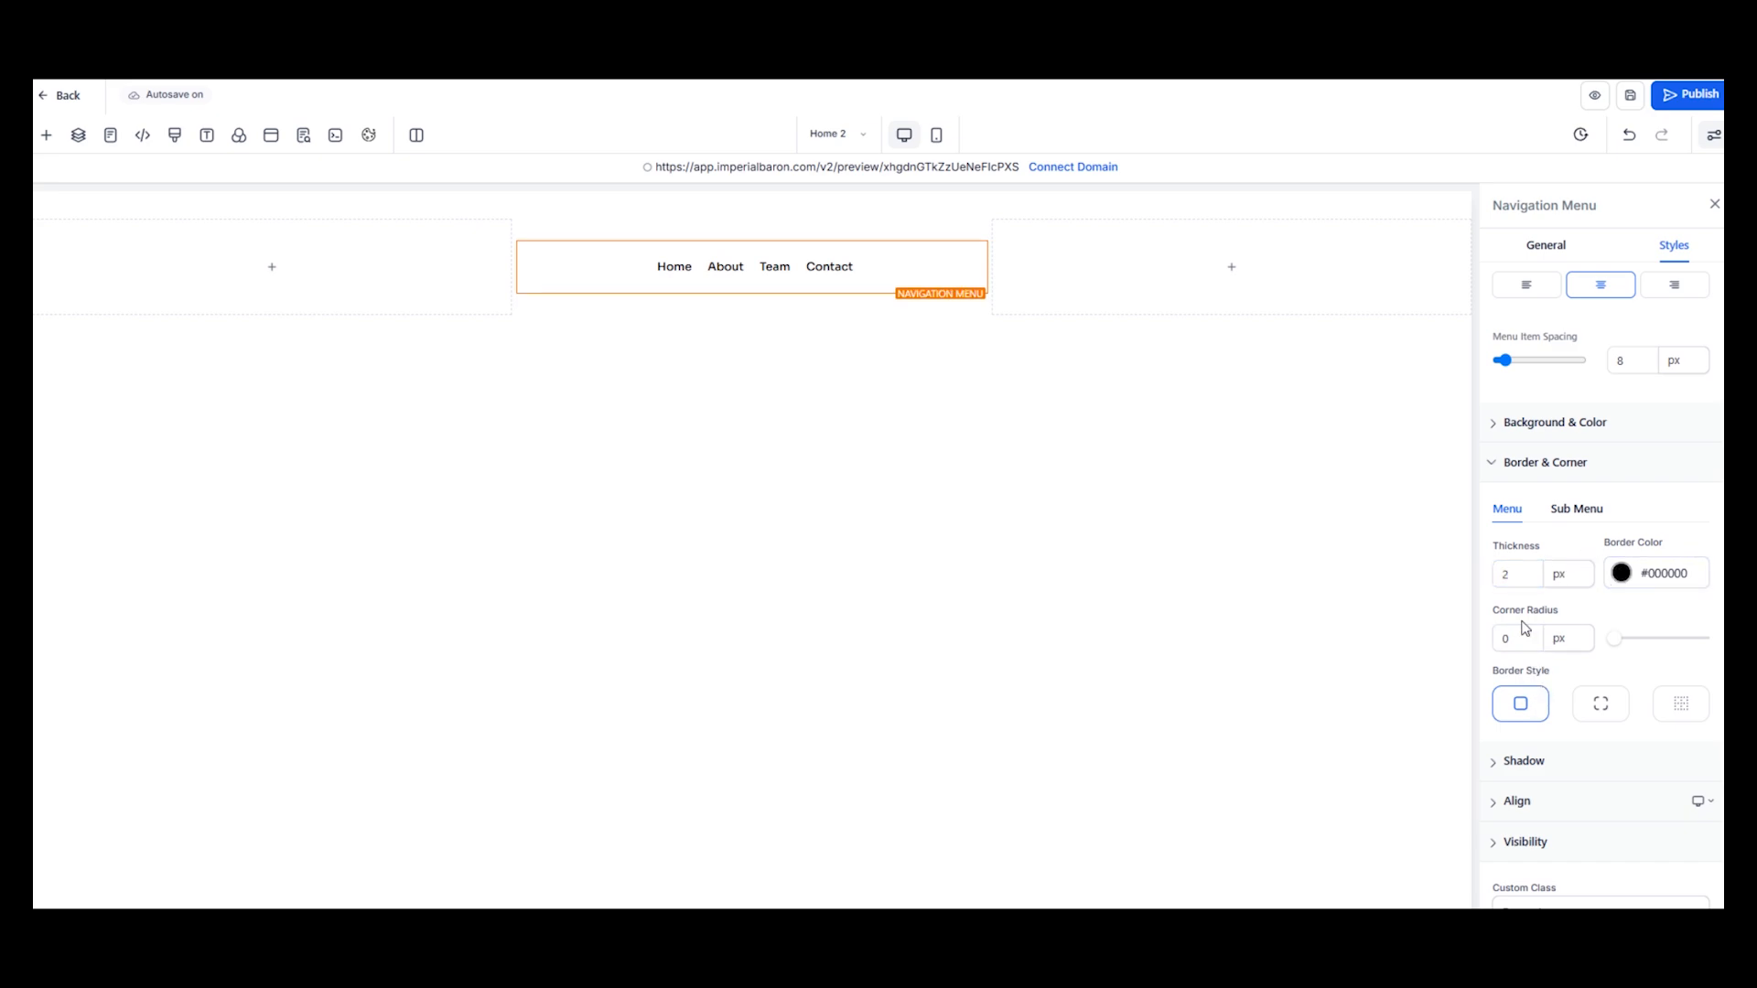
{"action": "left_click_drag", "start_coordinate": [1523, 637], "coordinate": [1480, 639]}
{"action": "type", "text": "25"}
{"action": "left_click", "coordinate": [1627, 660]}
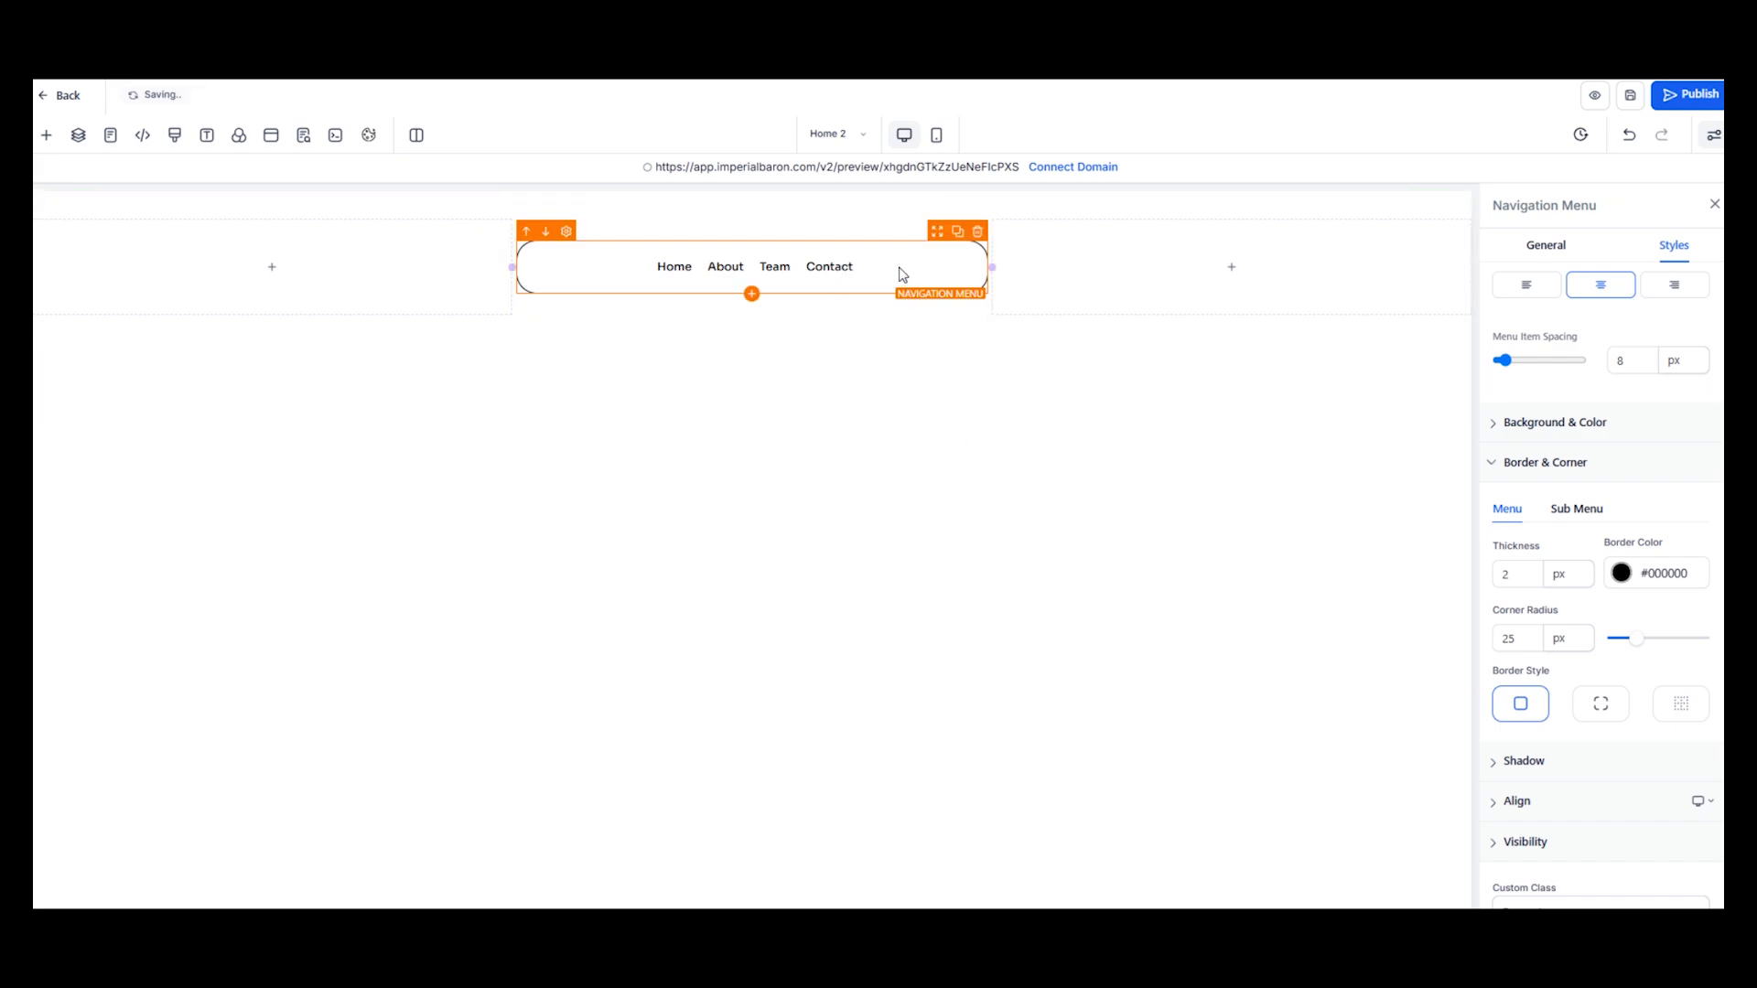
Set the navigation menu's border color to dark gray #2C2C2CFF
{"action": "left_click", "coordinate": [1626, 574]}
{"action": "left_click_drag", "start_coordinate": [1538, 738], "coordinate": [1530, 716]}
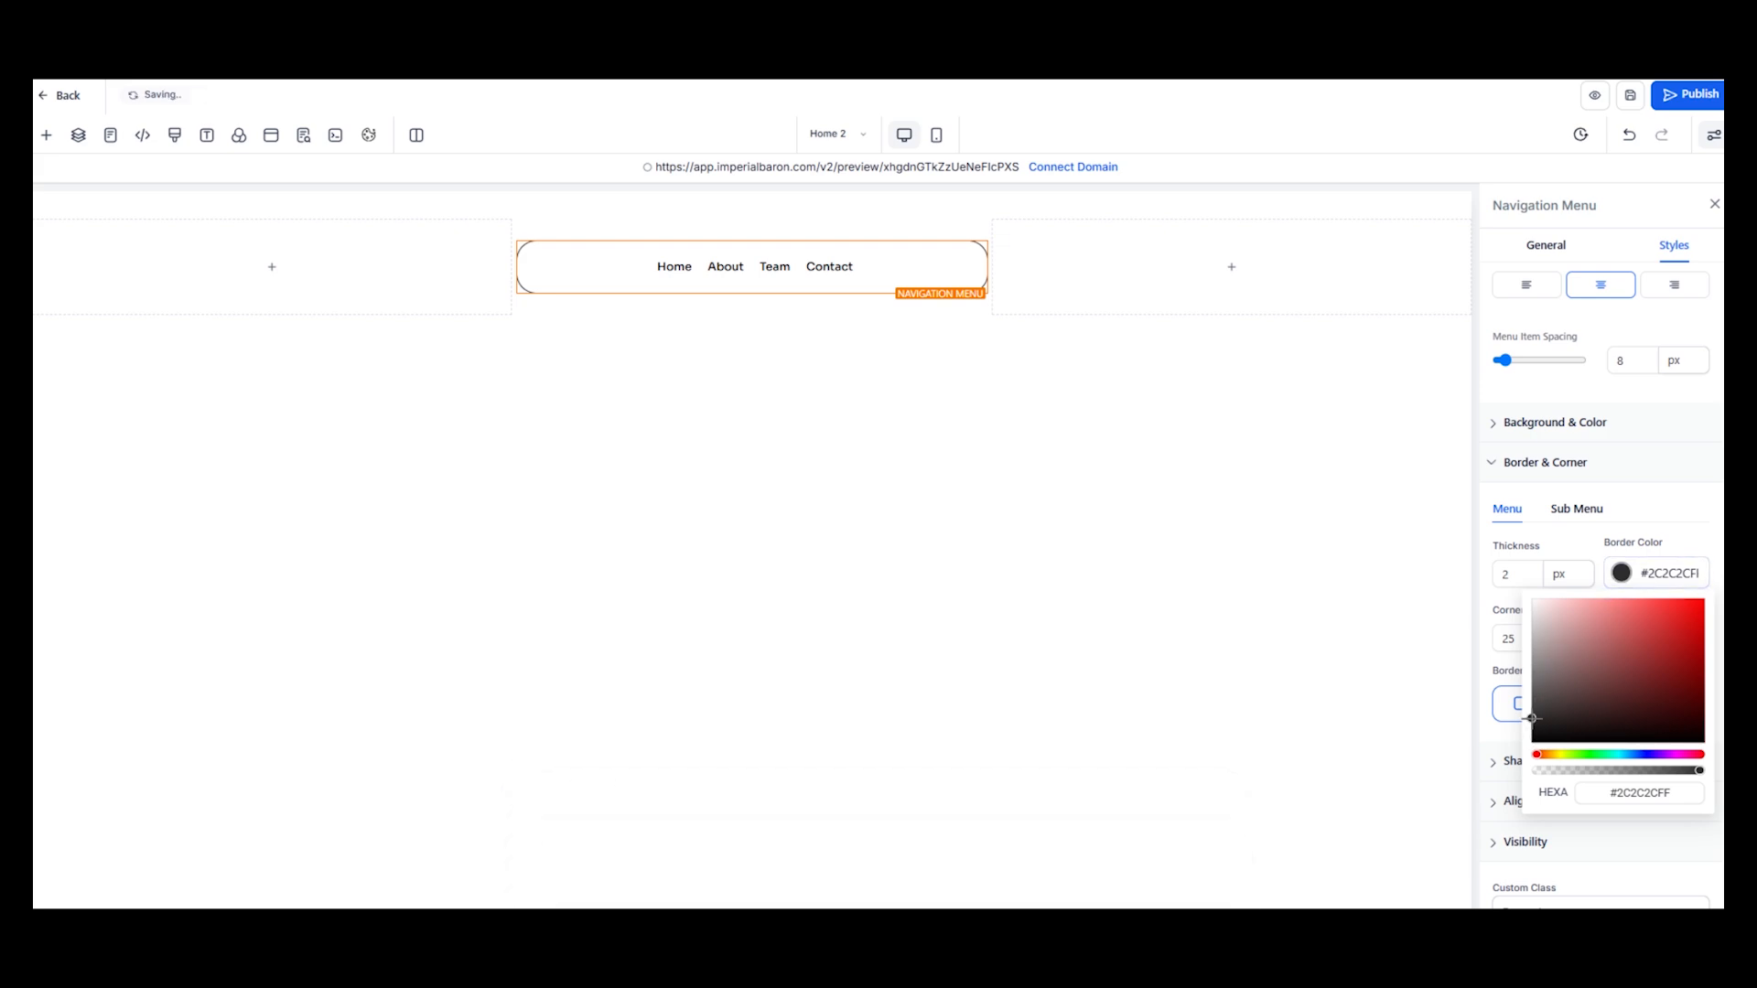
{"action": "left_click", "coordinate": [1418, 602]}
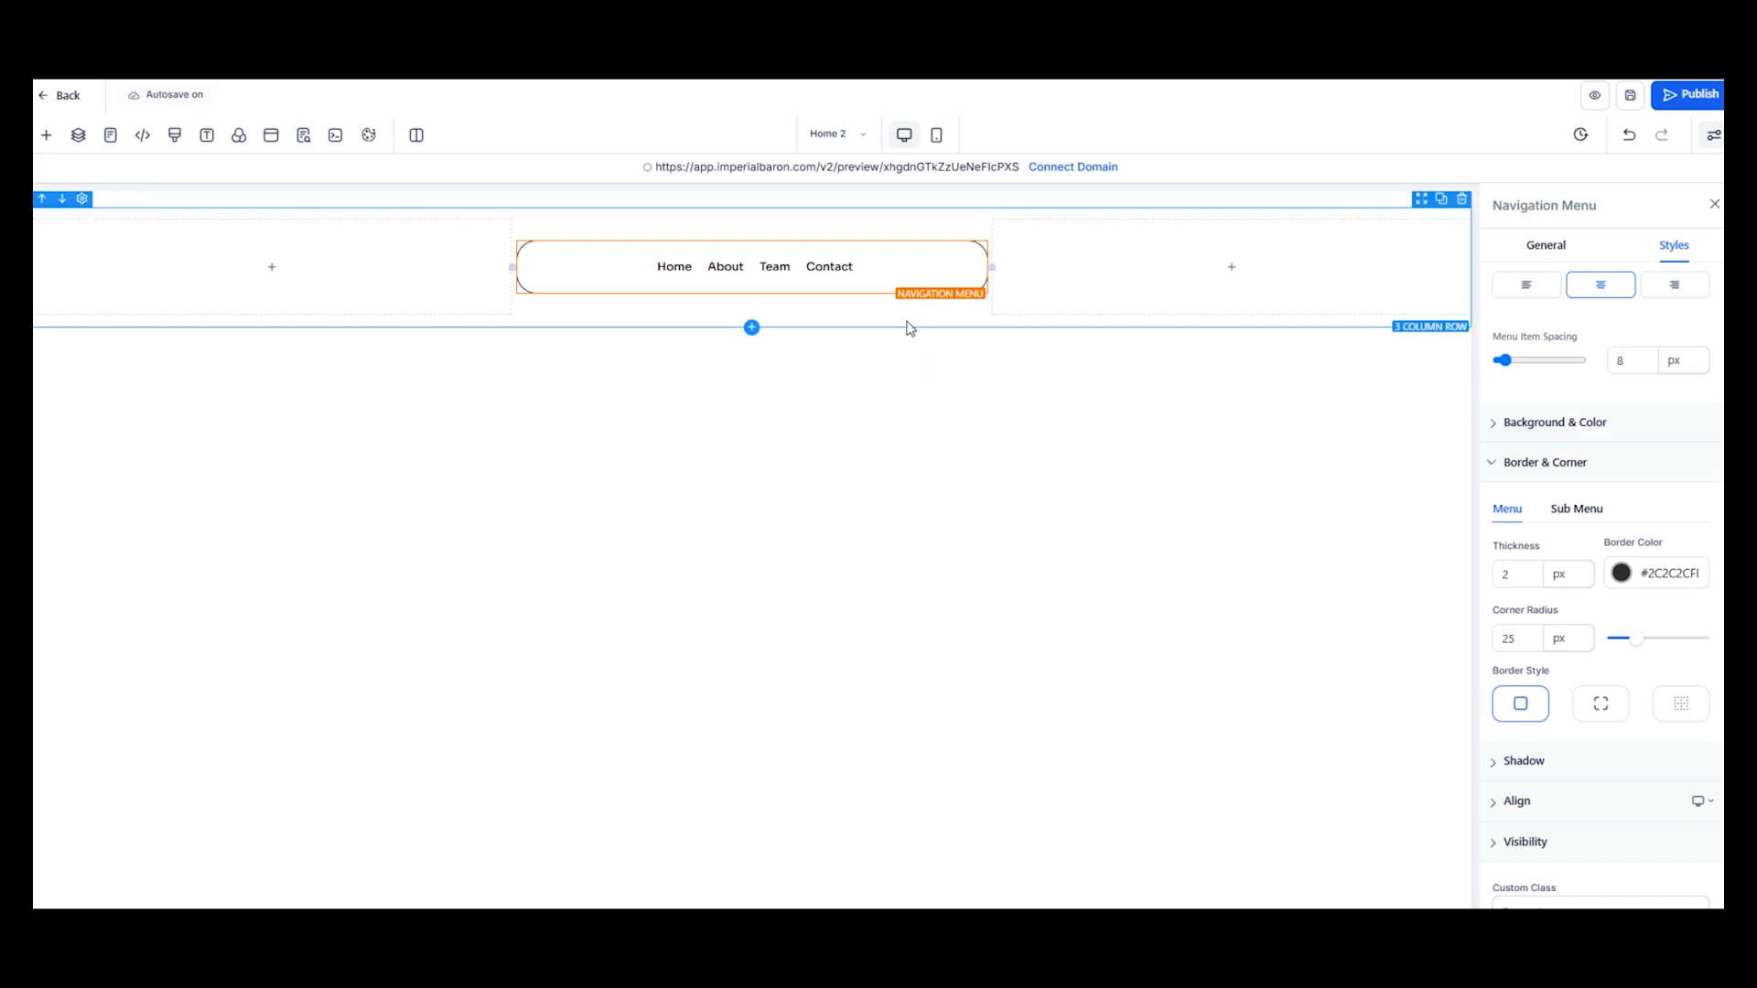
Add a full-width section below the header section and set its background color to black
{"action": "left_click", "coordinate": [751, 345]}
{"action": "left_click", "coordinate": [239, 288]}
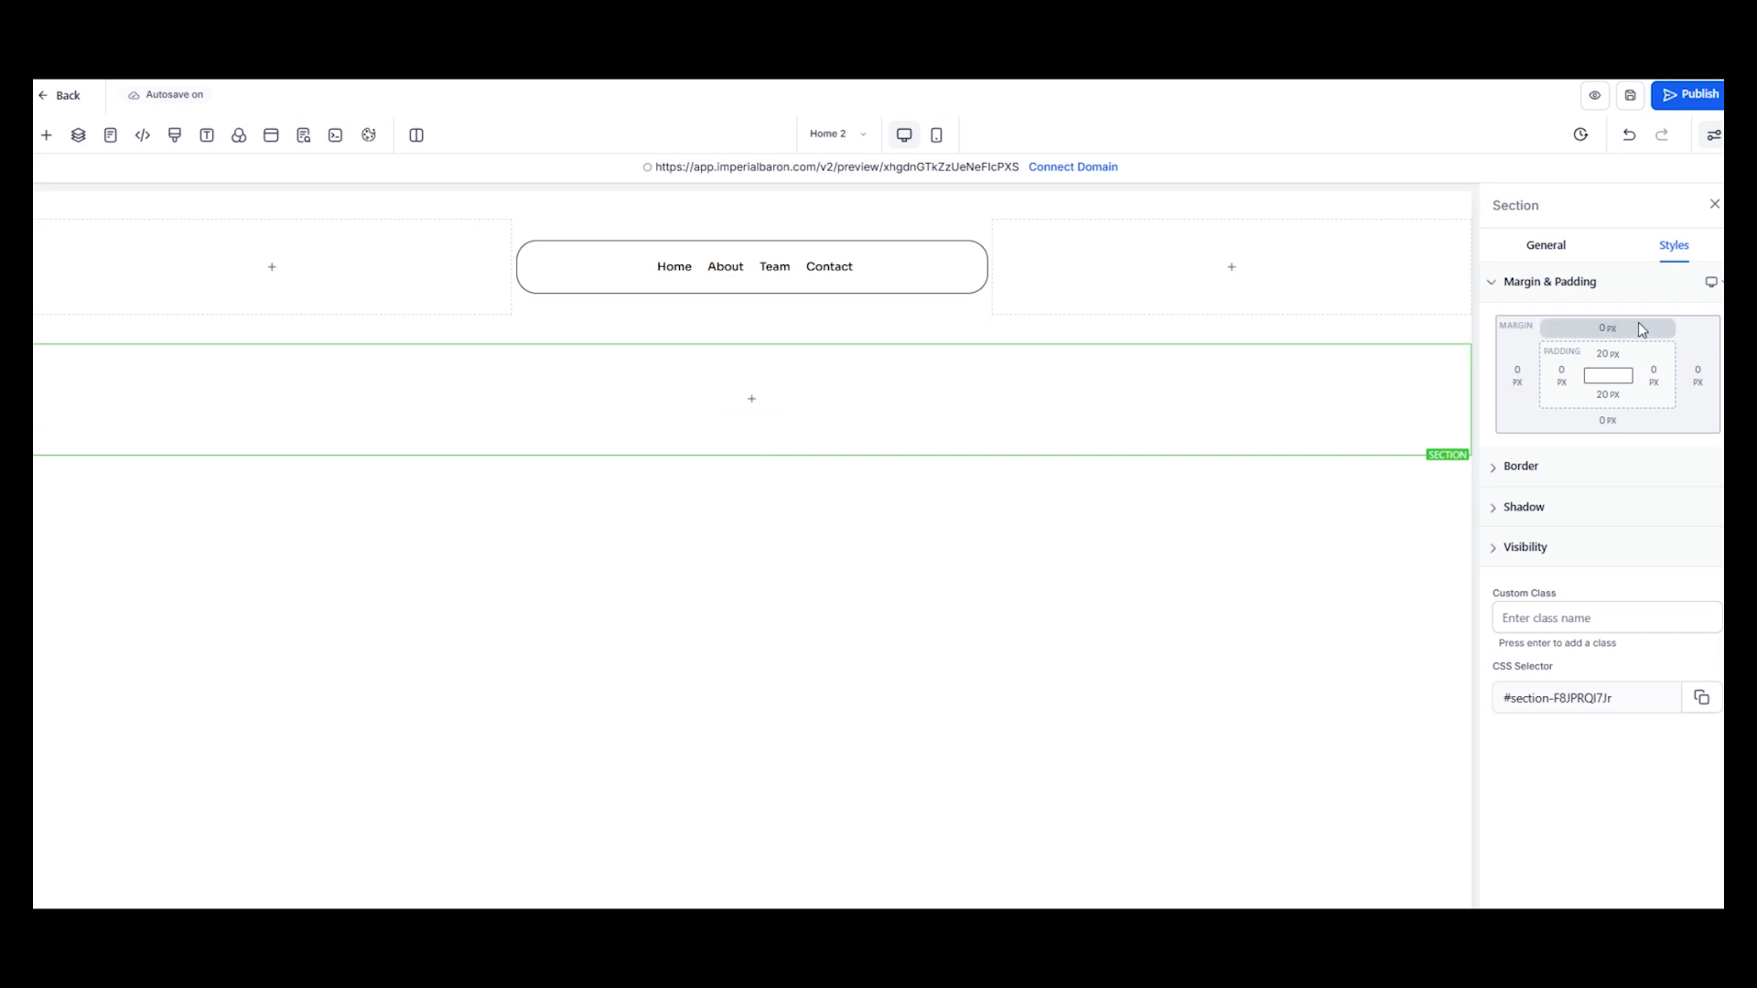
{"action": "left_click", "coordinate": [1552, 249]}
{"action": "left_click", "coordinate": [1628, 529]}
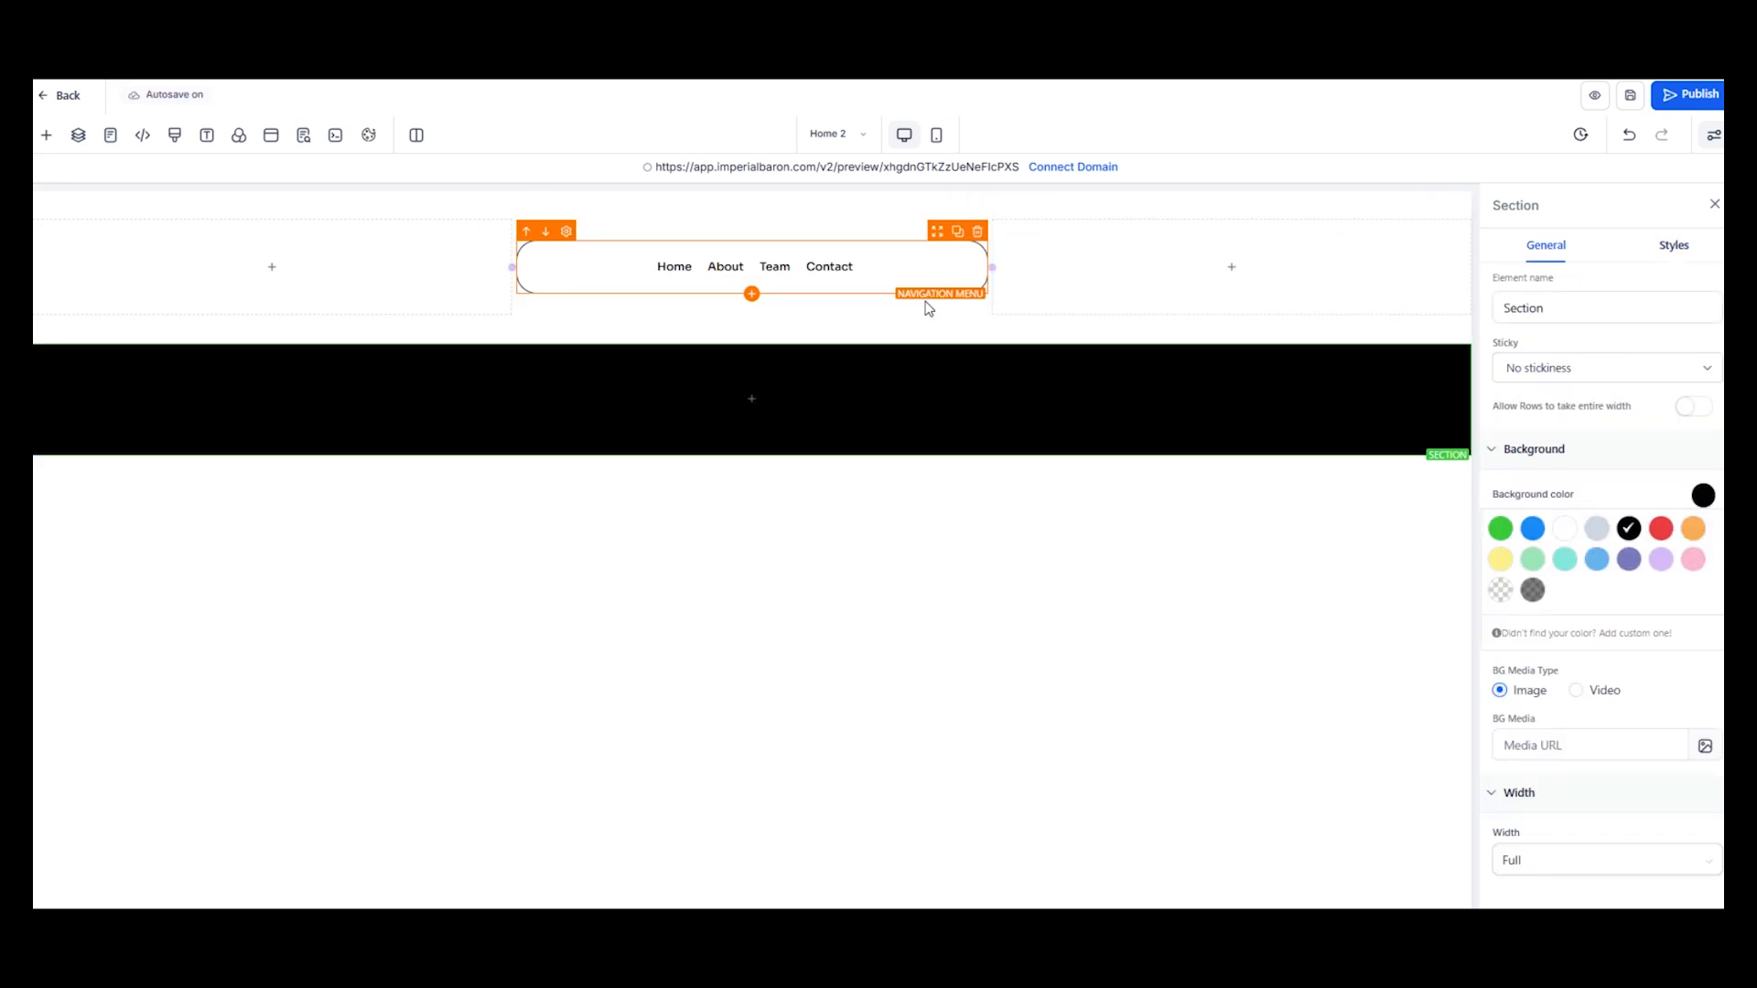
Set the navigation menu's background color to the semi-transparent dark gray swatch
{"action": "left_click", "coordinate": [896, 277]}
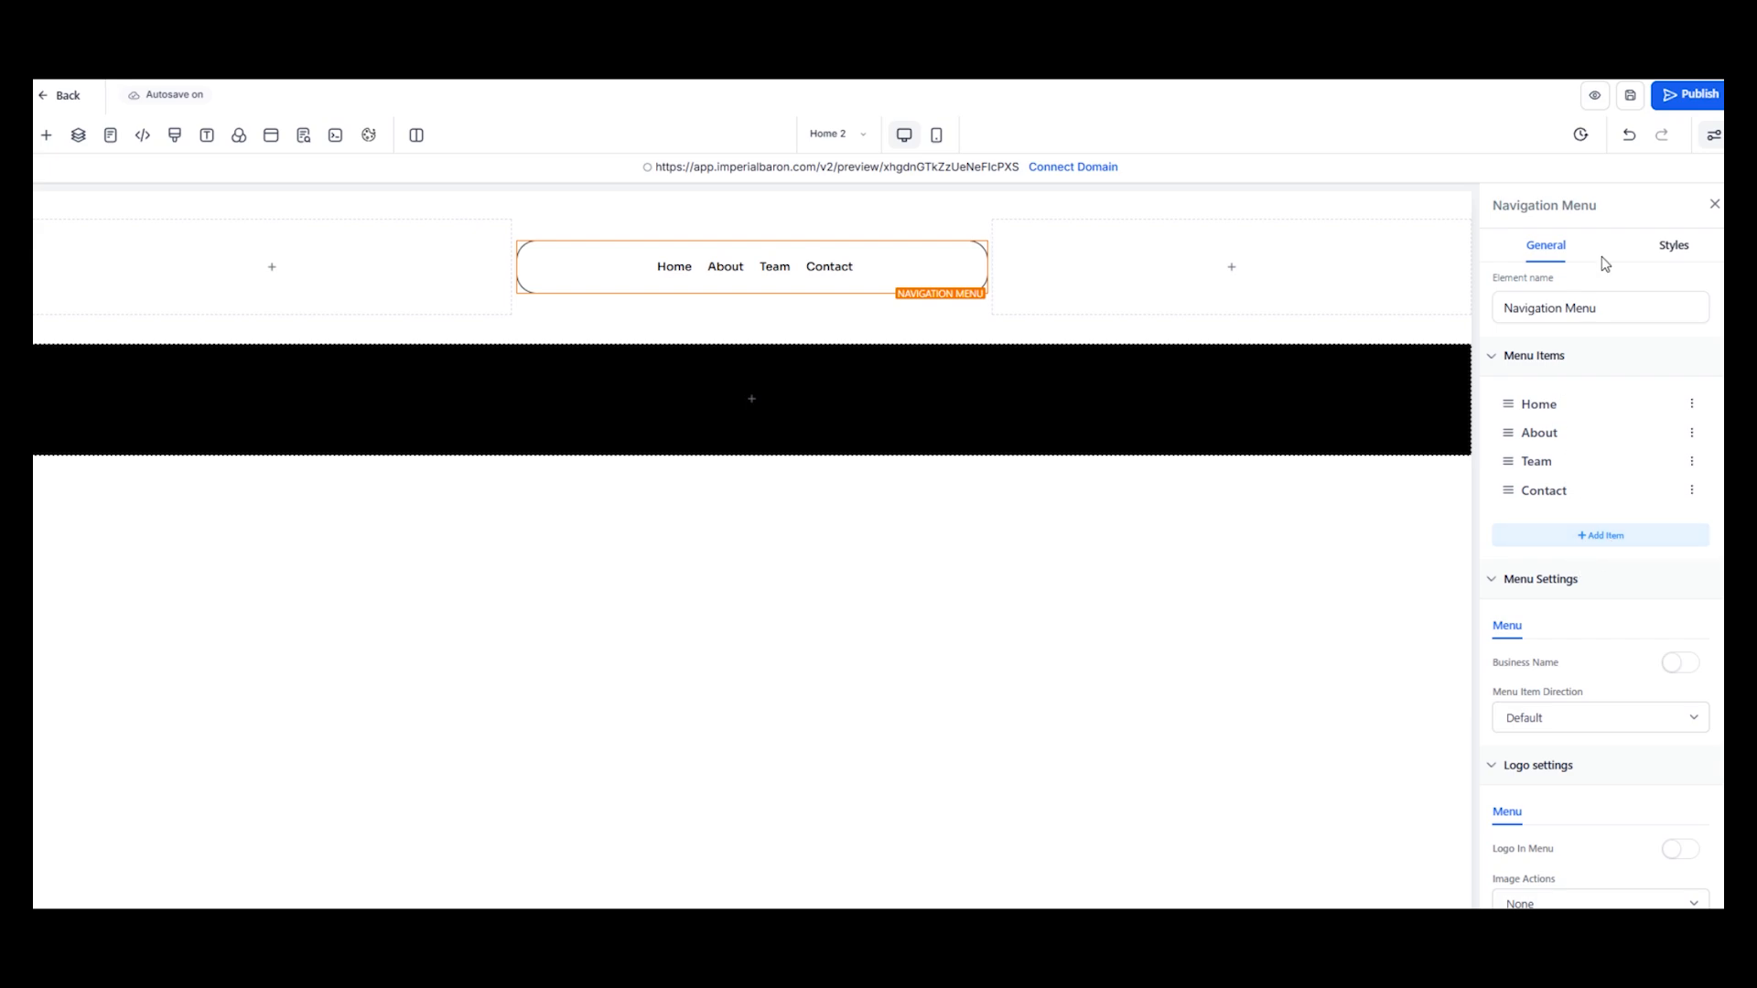
{"action": "scroll", "coordinate": [1601, 458], "scroll_direction": "down", "scroll_amount": 10}
{"action": "scroll", "coordinate": [1541, 568], "scroll_direction": "up", "scroll_amount": 10}
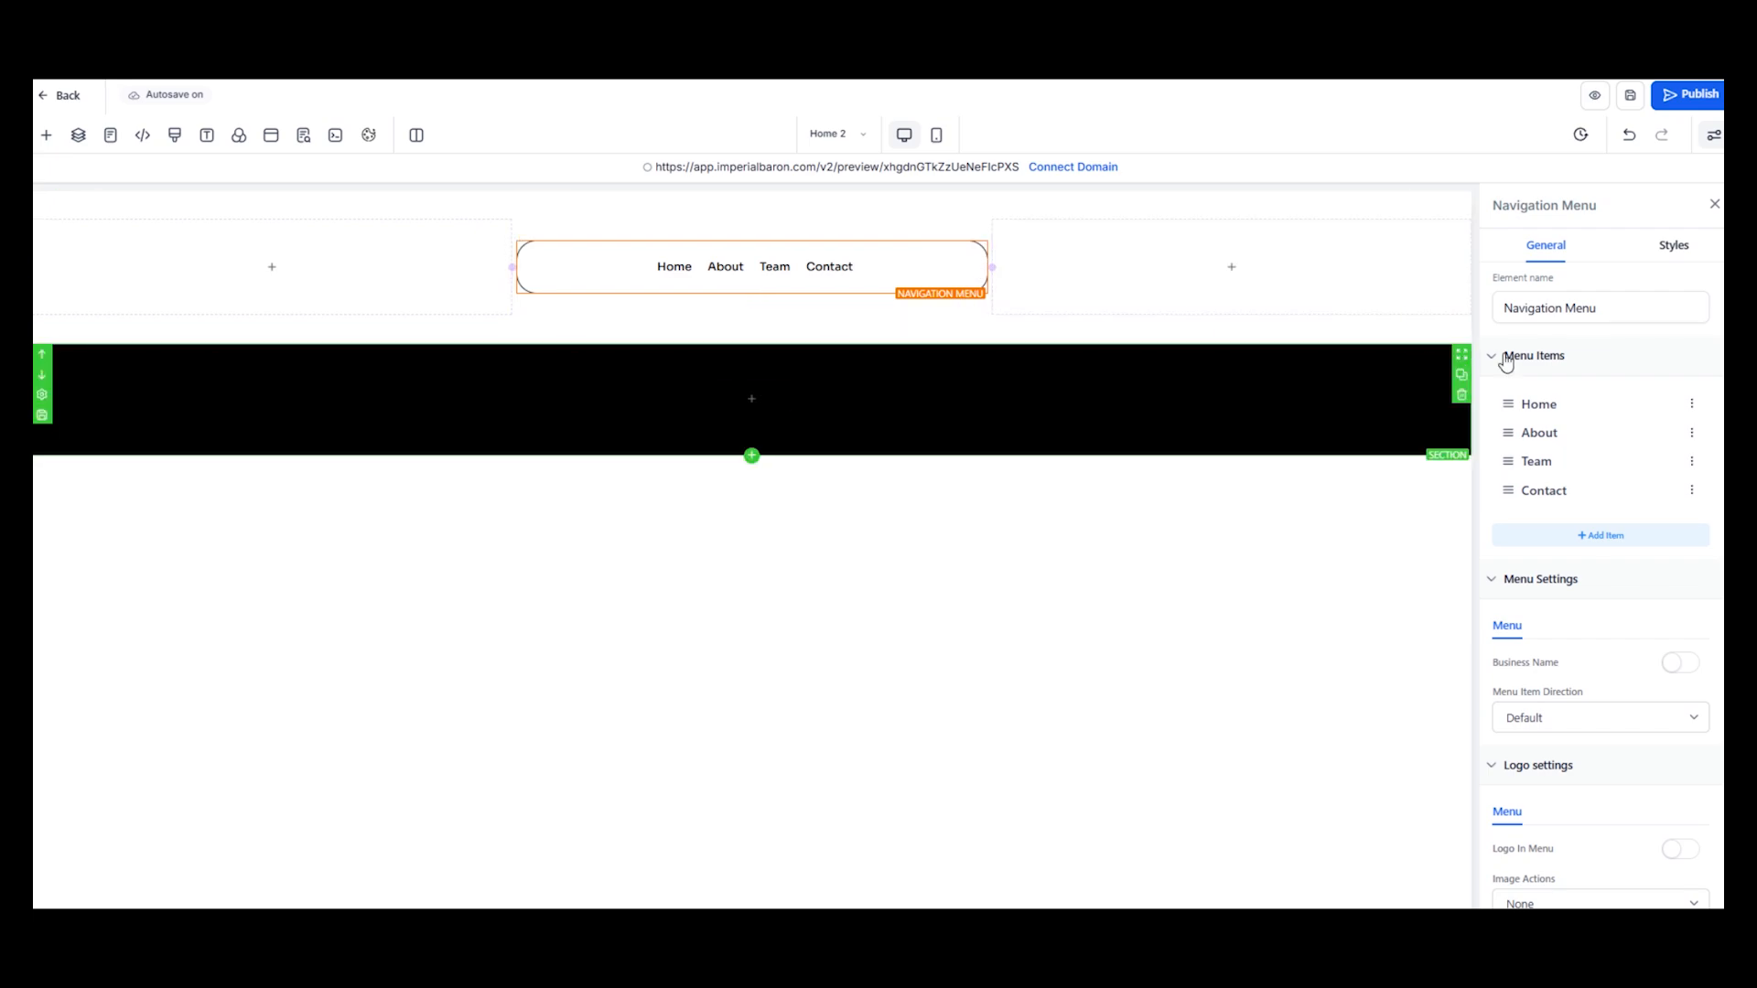
{"action": "left_click", "coordinate": [1668, 256]}
{"action": "scroll", "coordinate": [1601, 629], "scroll_direction": "down", "scroll_amount": 2}
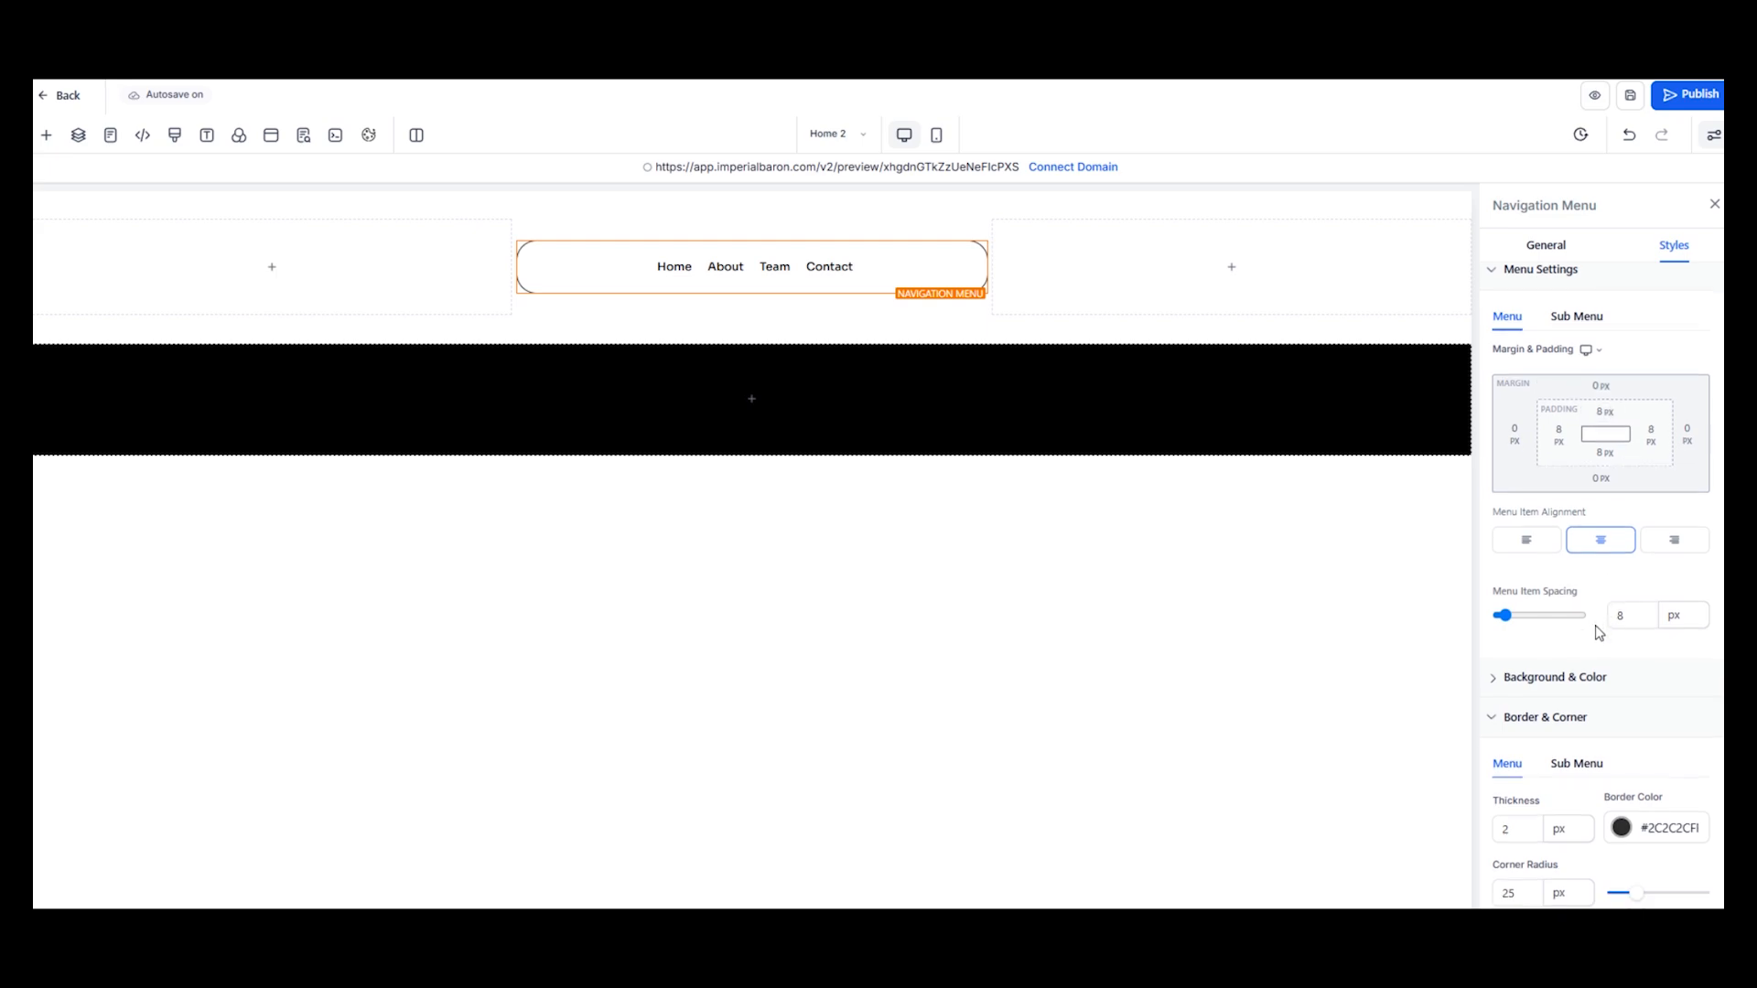
{"action": "scroll", "coordinate": [1597, 631], "scroll_direction": "down", "scroll_amount": 1}
{"action": "left_click", "coordinate": [1509, 424]}
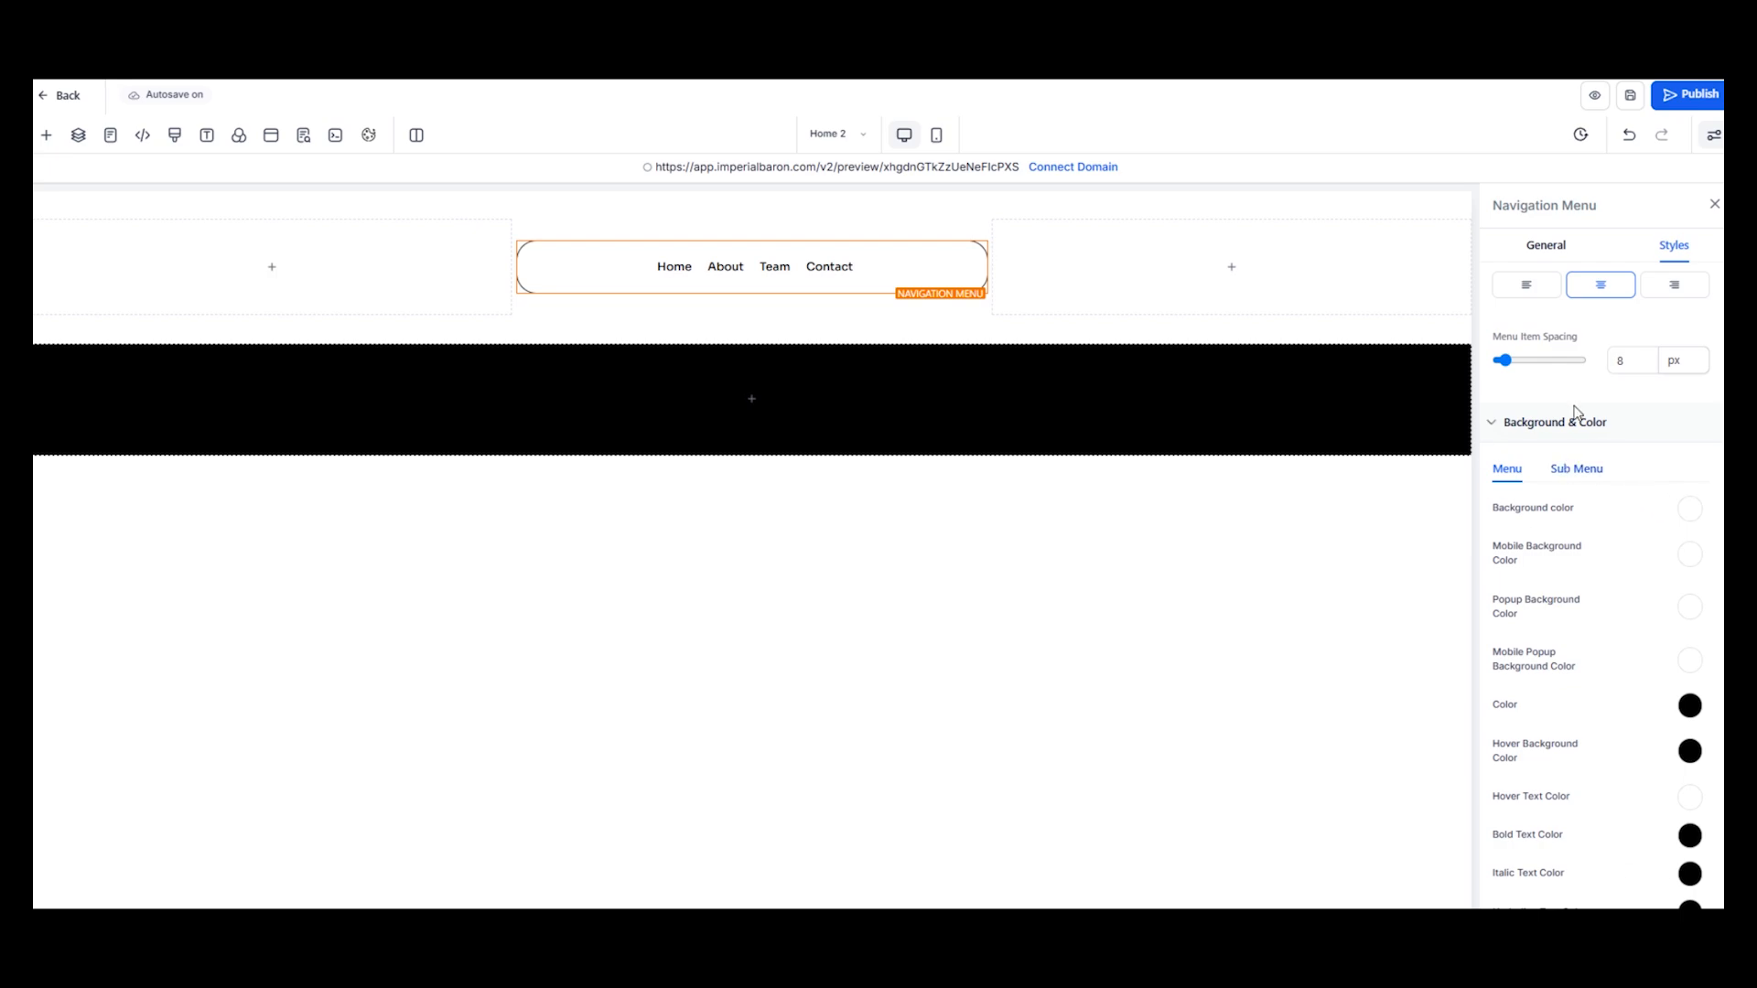
{"action": "left_click", "coordinate": [1689, 510]}
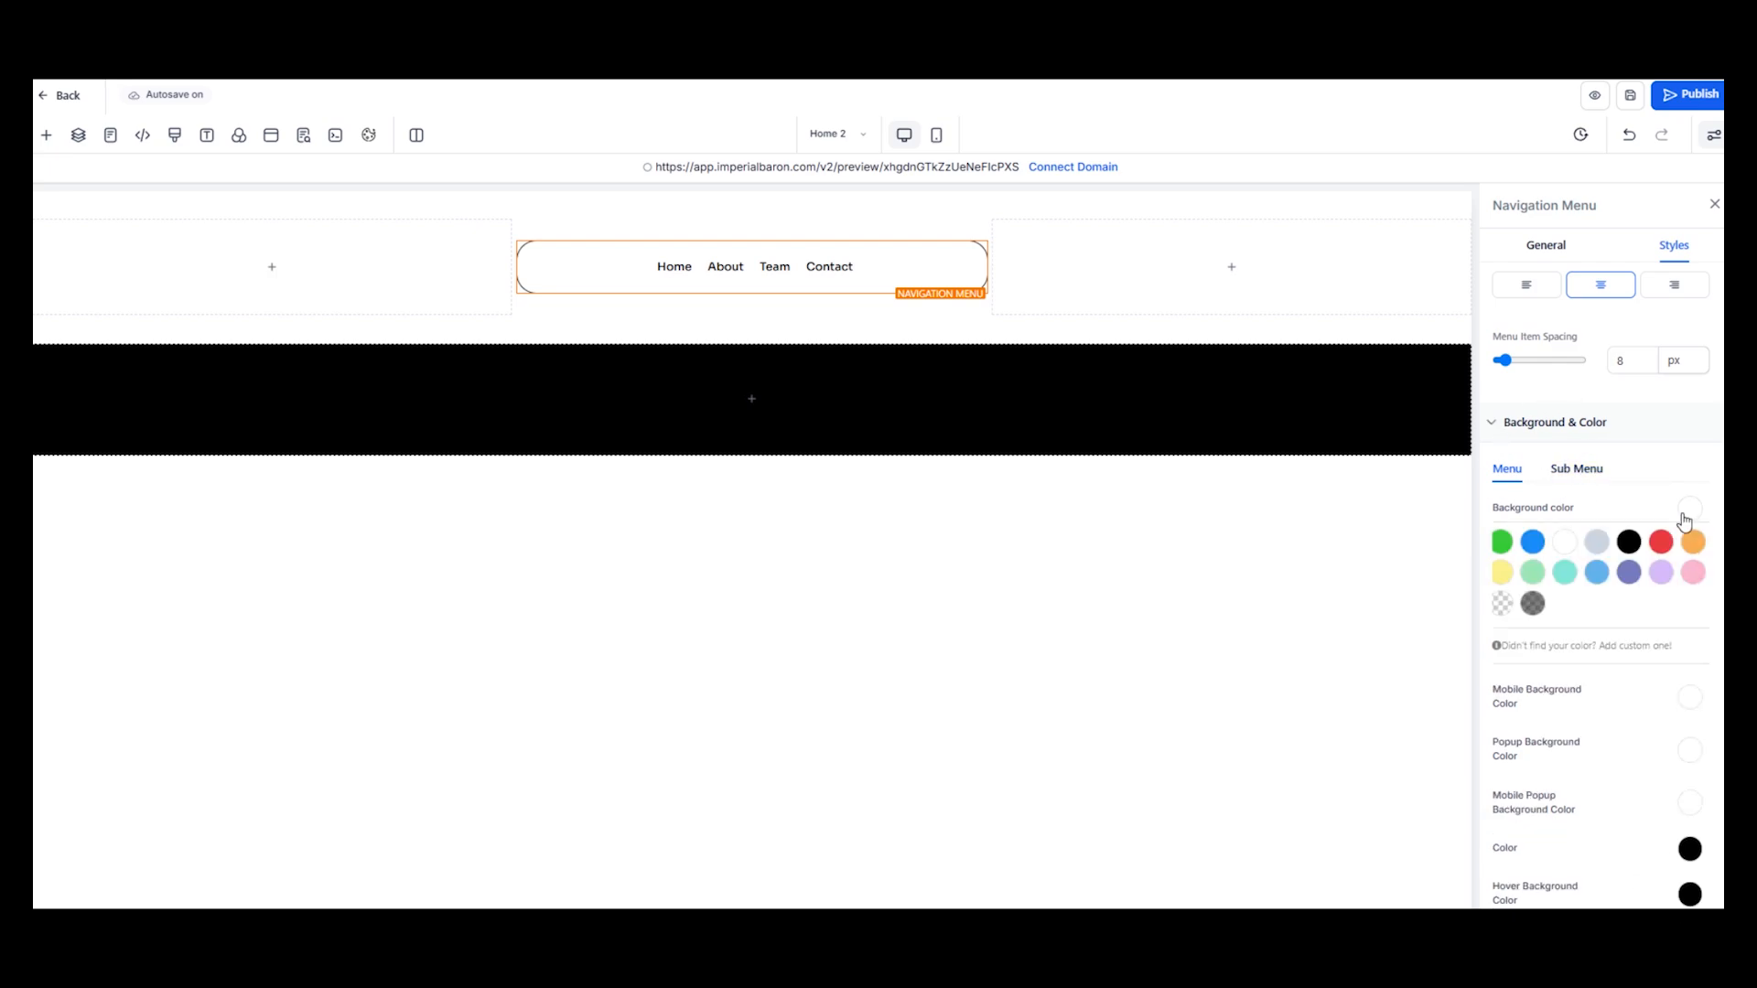
{"action": "left_click", "coordinate": [1534, 605]}
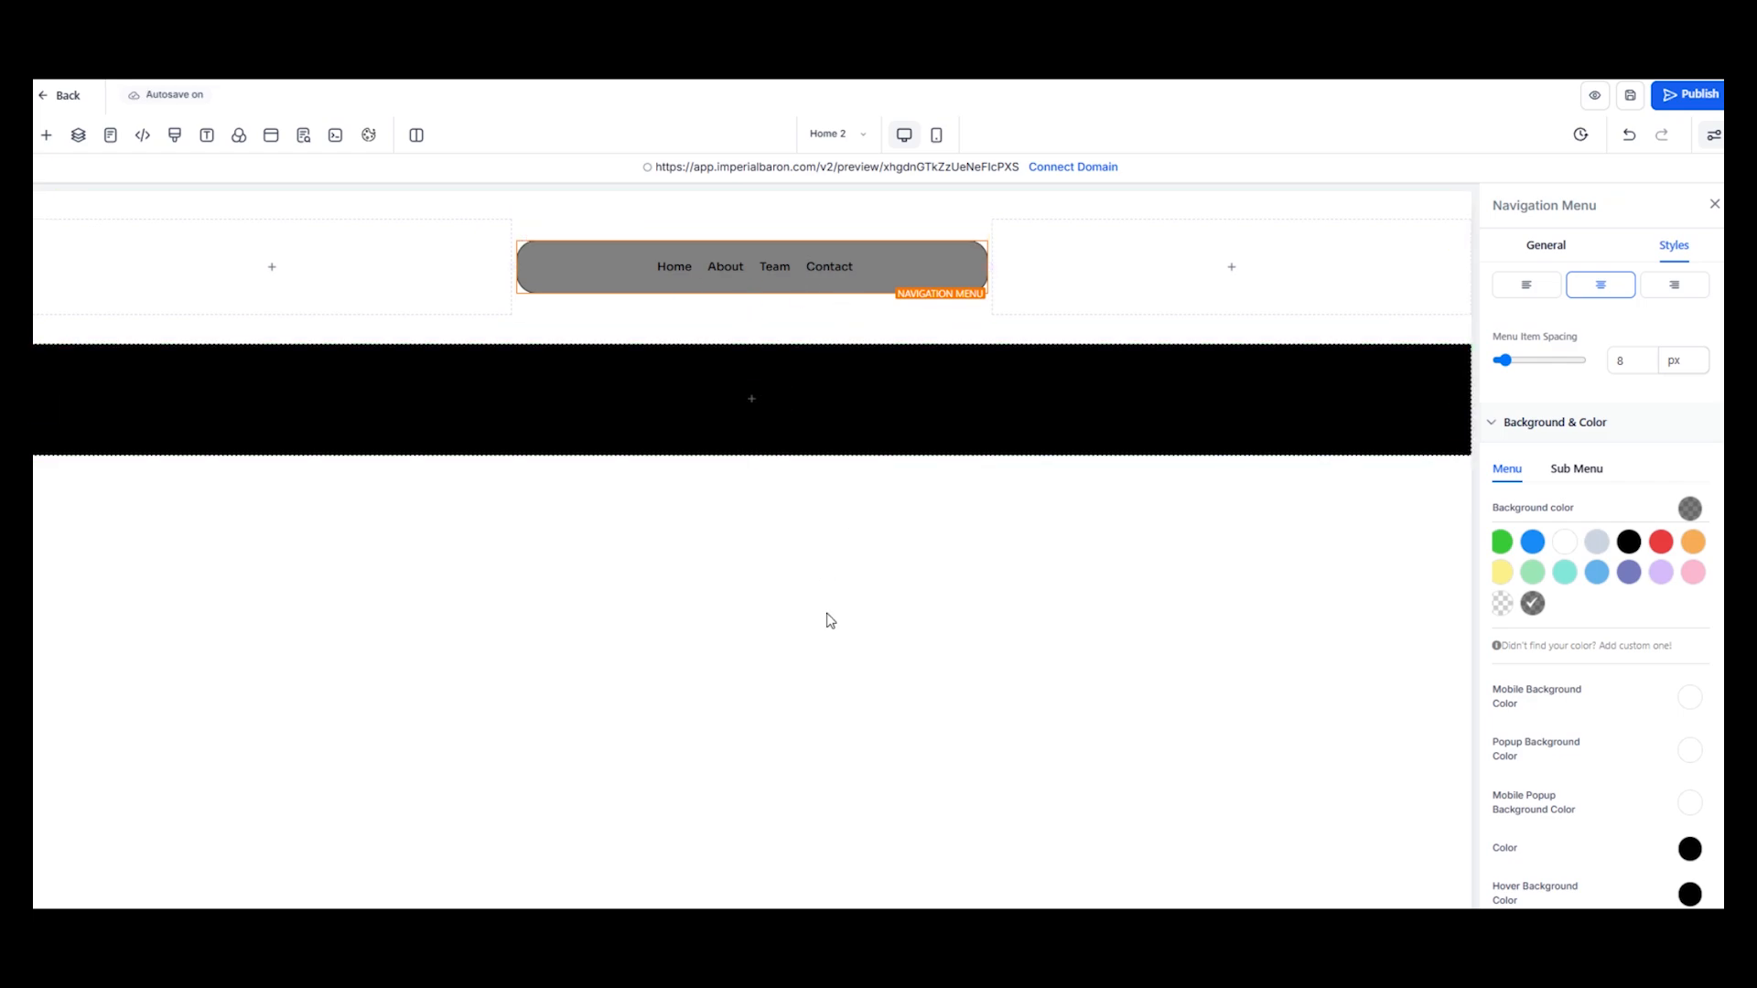
Add a Button element to the header row's third column and an Image element to its first column
{"action": "left_click", "coordinate": [1217, 271]}
{"action": "scroll", "coordinate": [372, 641], "scroll_direction": "down", "scroll_amount": 4}
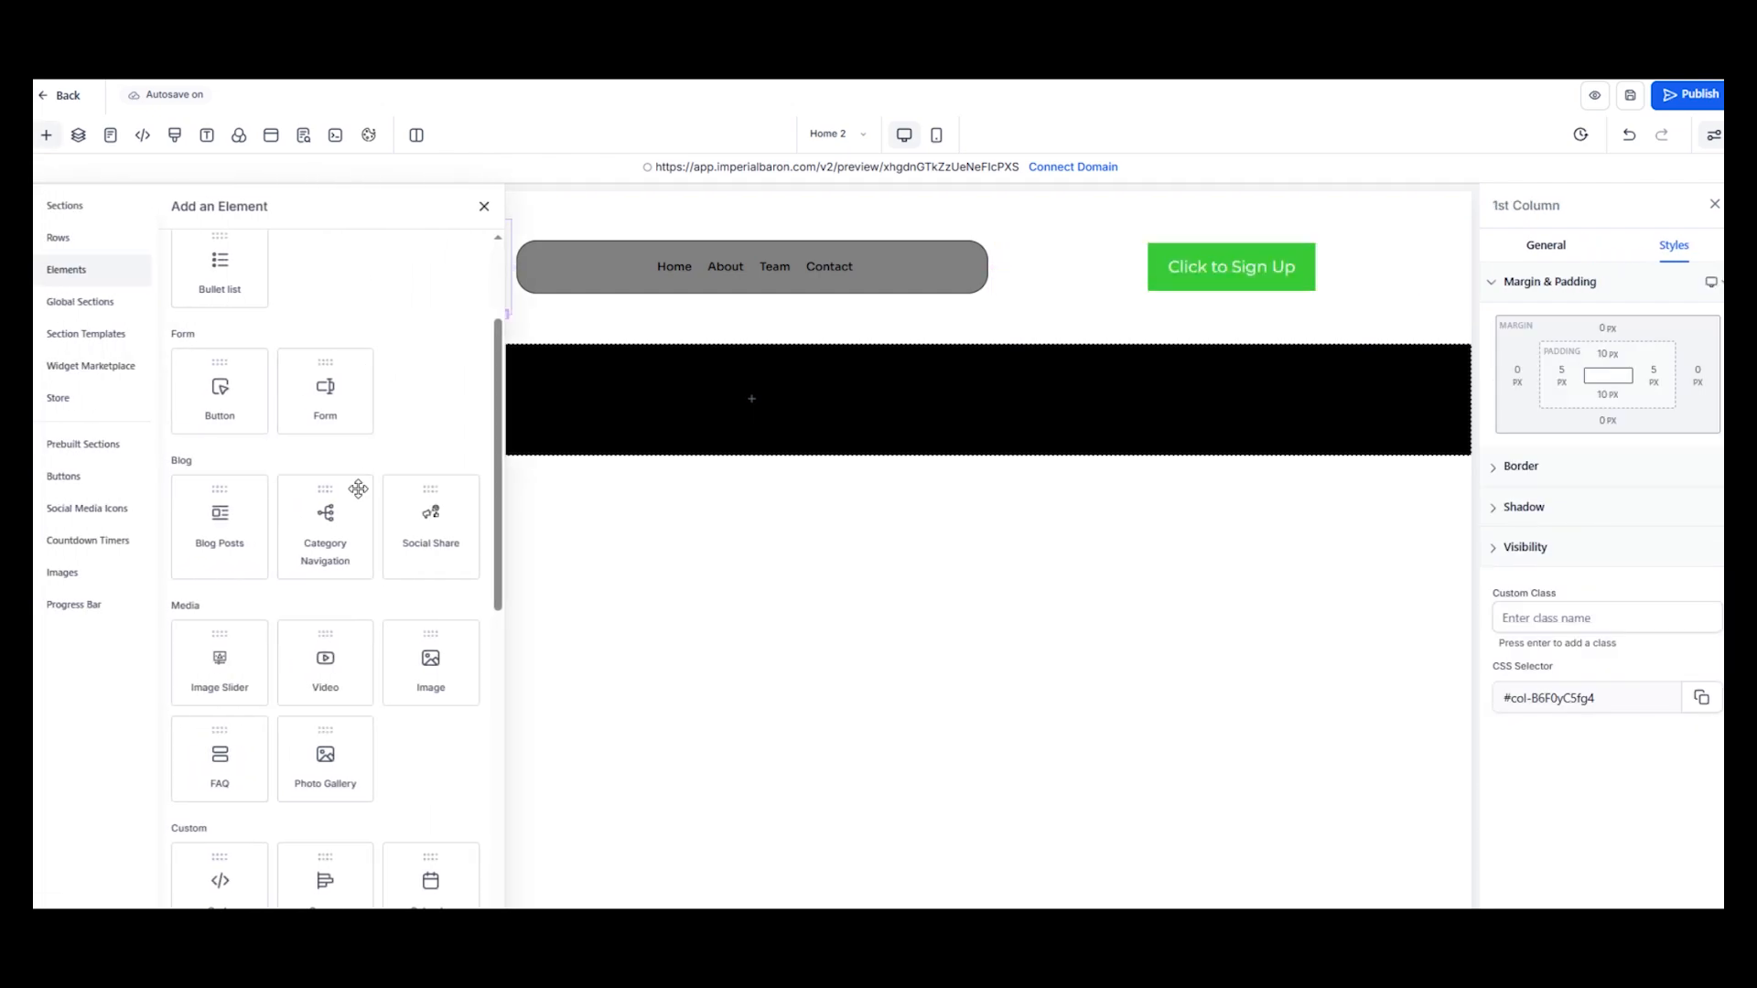
{"action": "scroll", "coordinate": [275, 421], "scroll_direction": "up", "scroll_amount": 3}
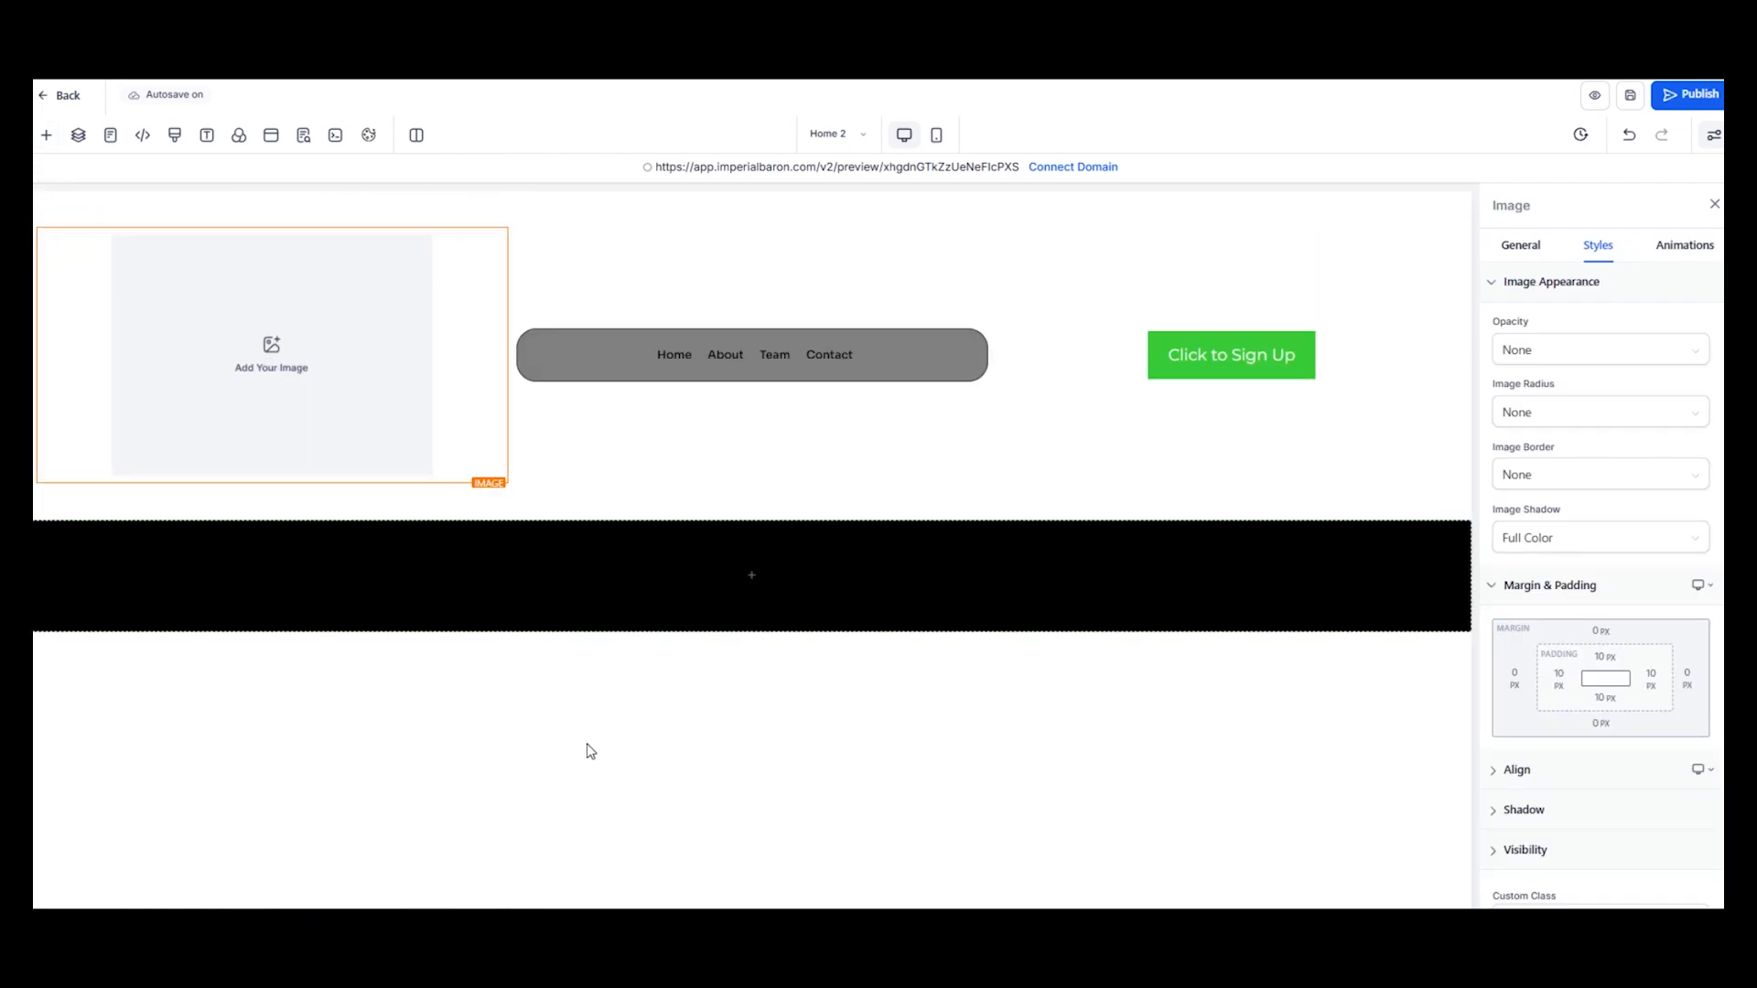
Give the Click to Sign Up button a full border with a 25px border radius
{"action": "left_click", "coordinate": [1236, 371]}
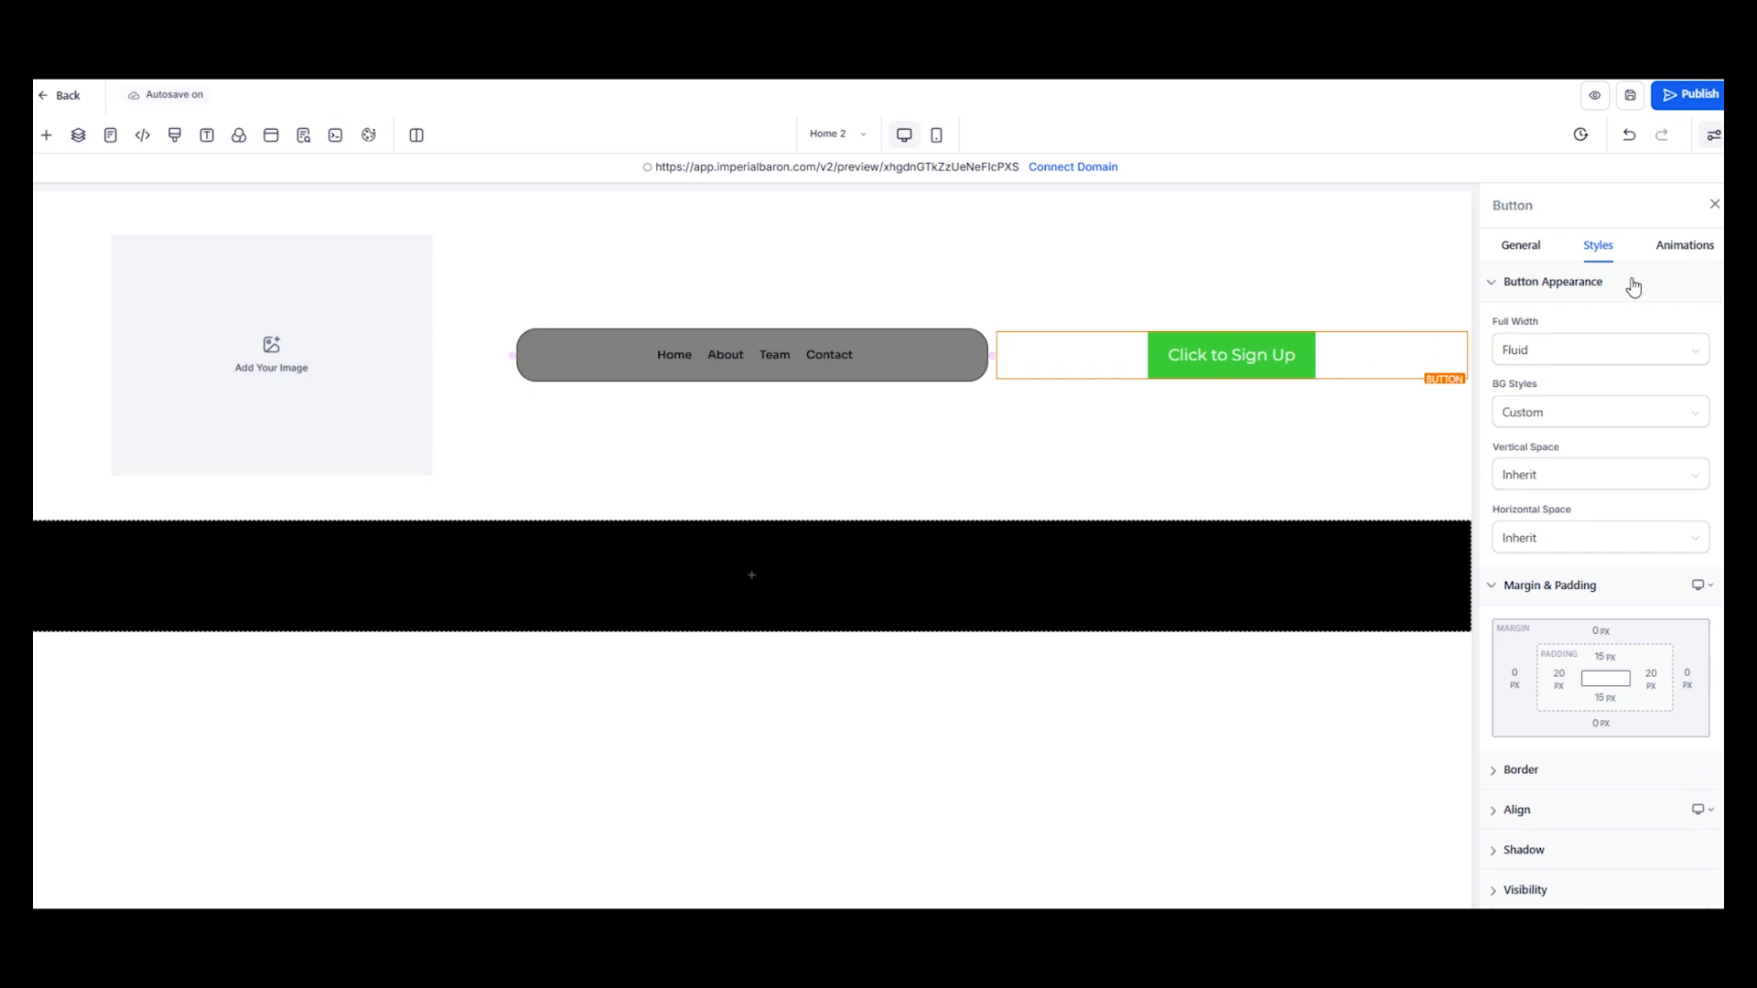
{"action": "scroll", "coordinate": [1568, 644], "scroll_direction": "down", "scroll_amount": 2}
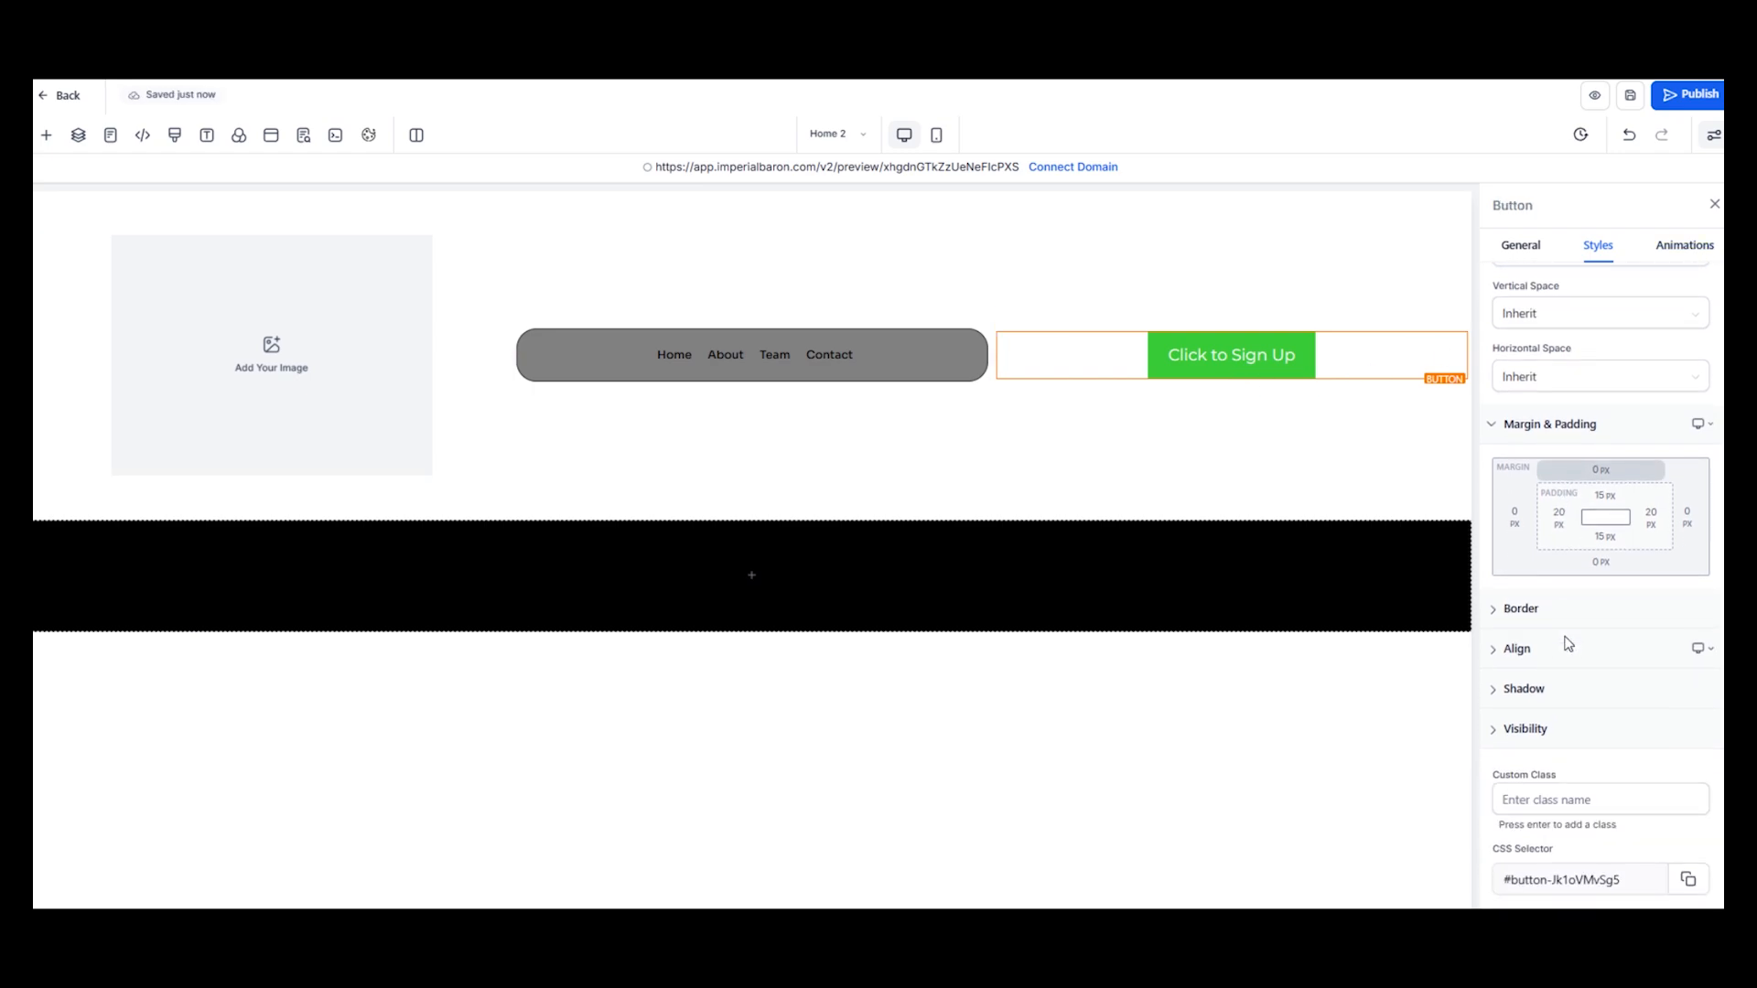
{"action": "scroll", "coordinate": [1556, 659], "scroll_direction": "up", "scroll_amount": 1}
{"action": "left_click", "coordinate": [1493, 688]}
{"action": "left_click", "coordinate": [1519, 749]}
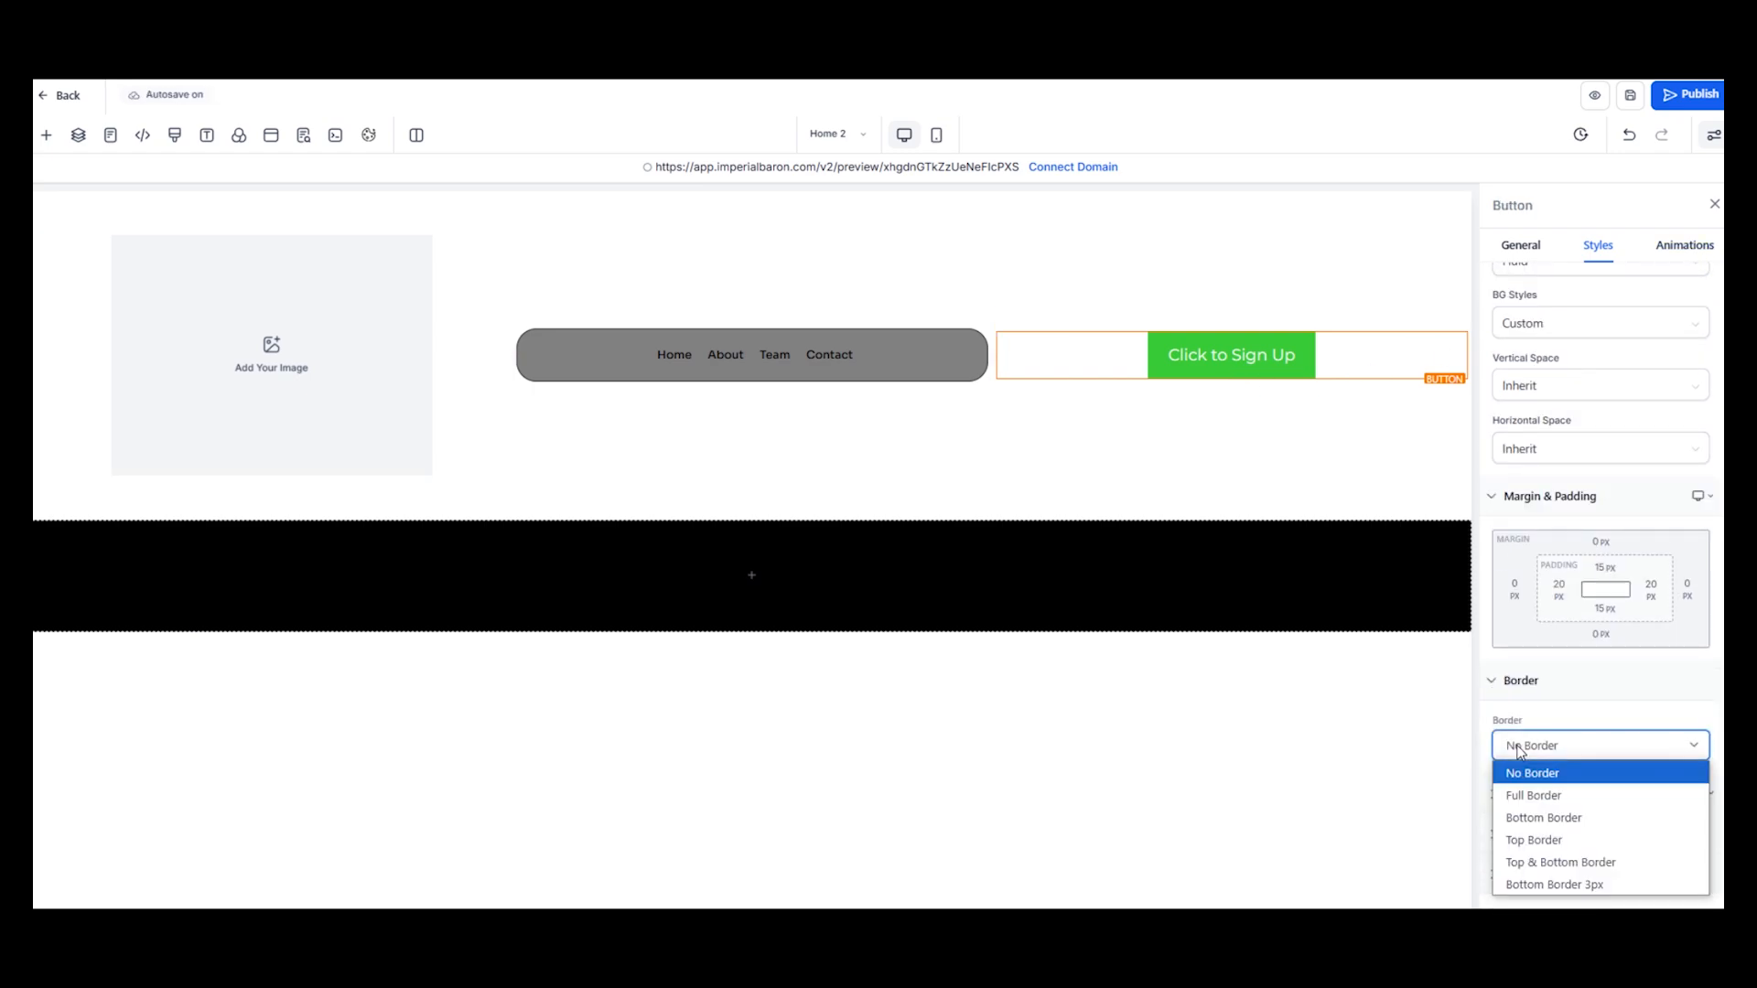
{"action": "left_click", "coordinate": [1530, 797]}
{"action": "scroll", "coordinate": [1549, 705], "scroll_direction": "down", "scroll_amount": 3}
{"action": "left_click", "coordinate": [1690, 618]}
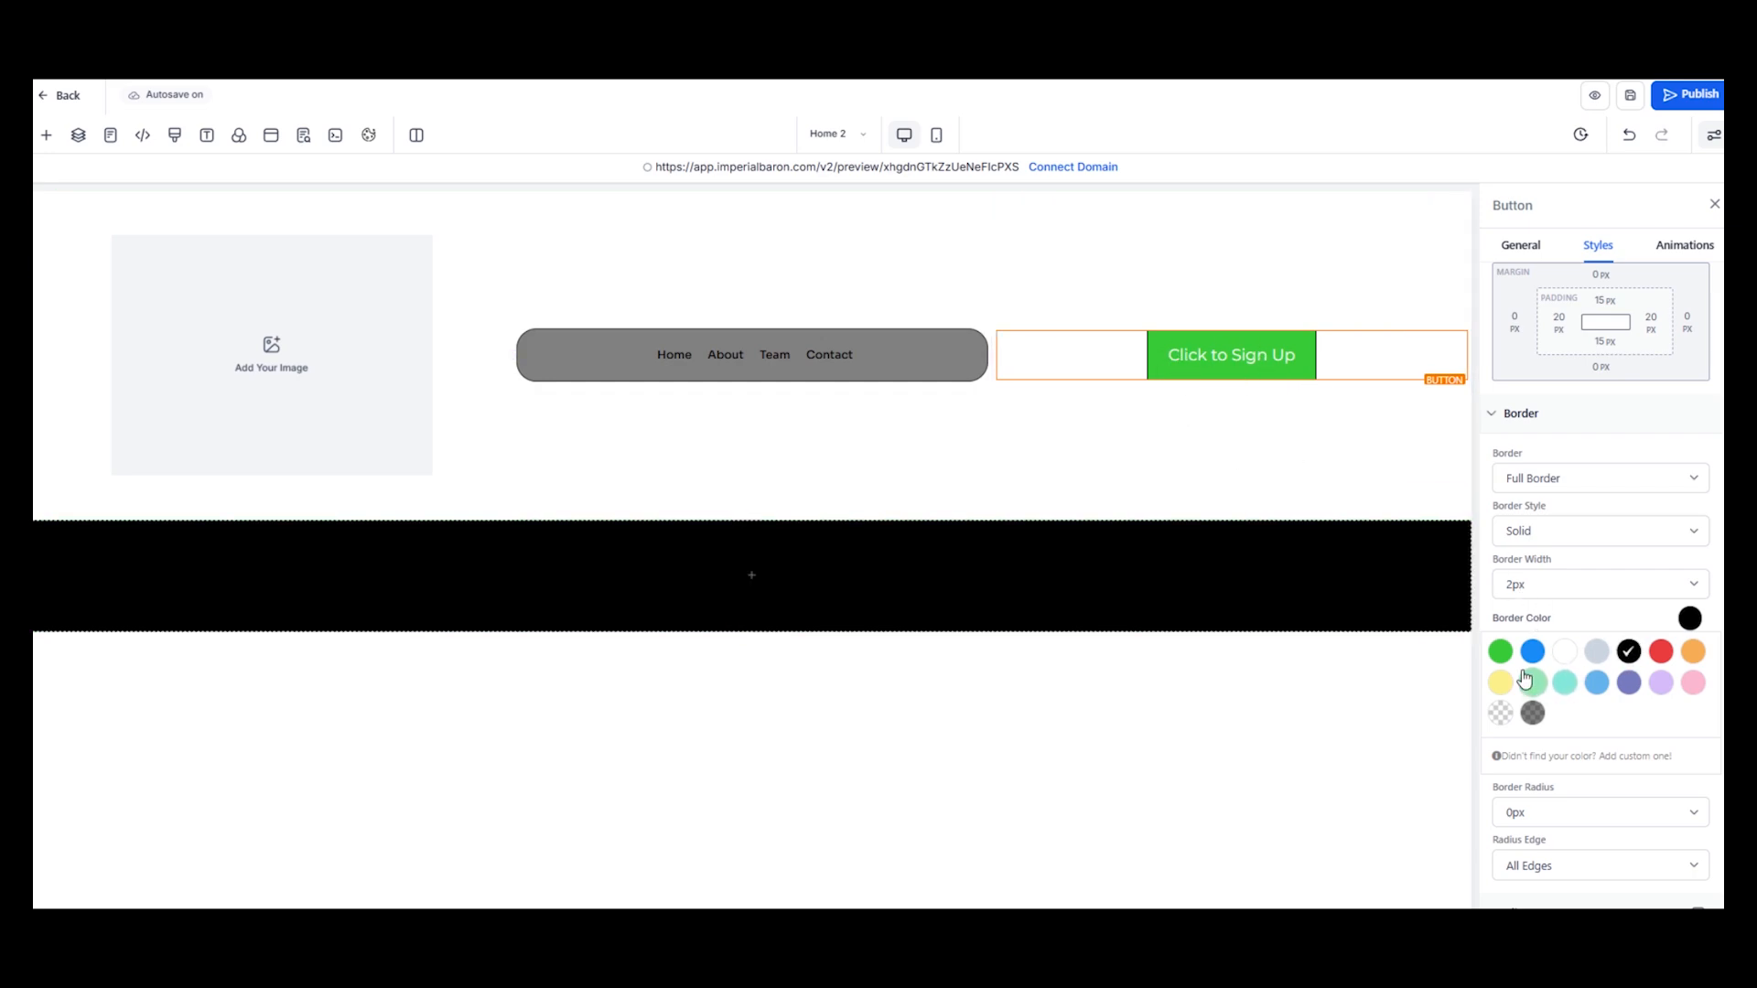
{"action": "left_click", "coordinate": [1533, 713]}
{"action": "left_click", "coordinate": [1557, 824]}
{"action": "left_click", "coordinate": [1533, 675]}
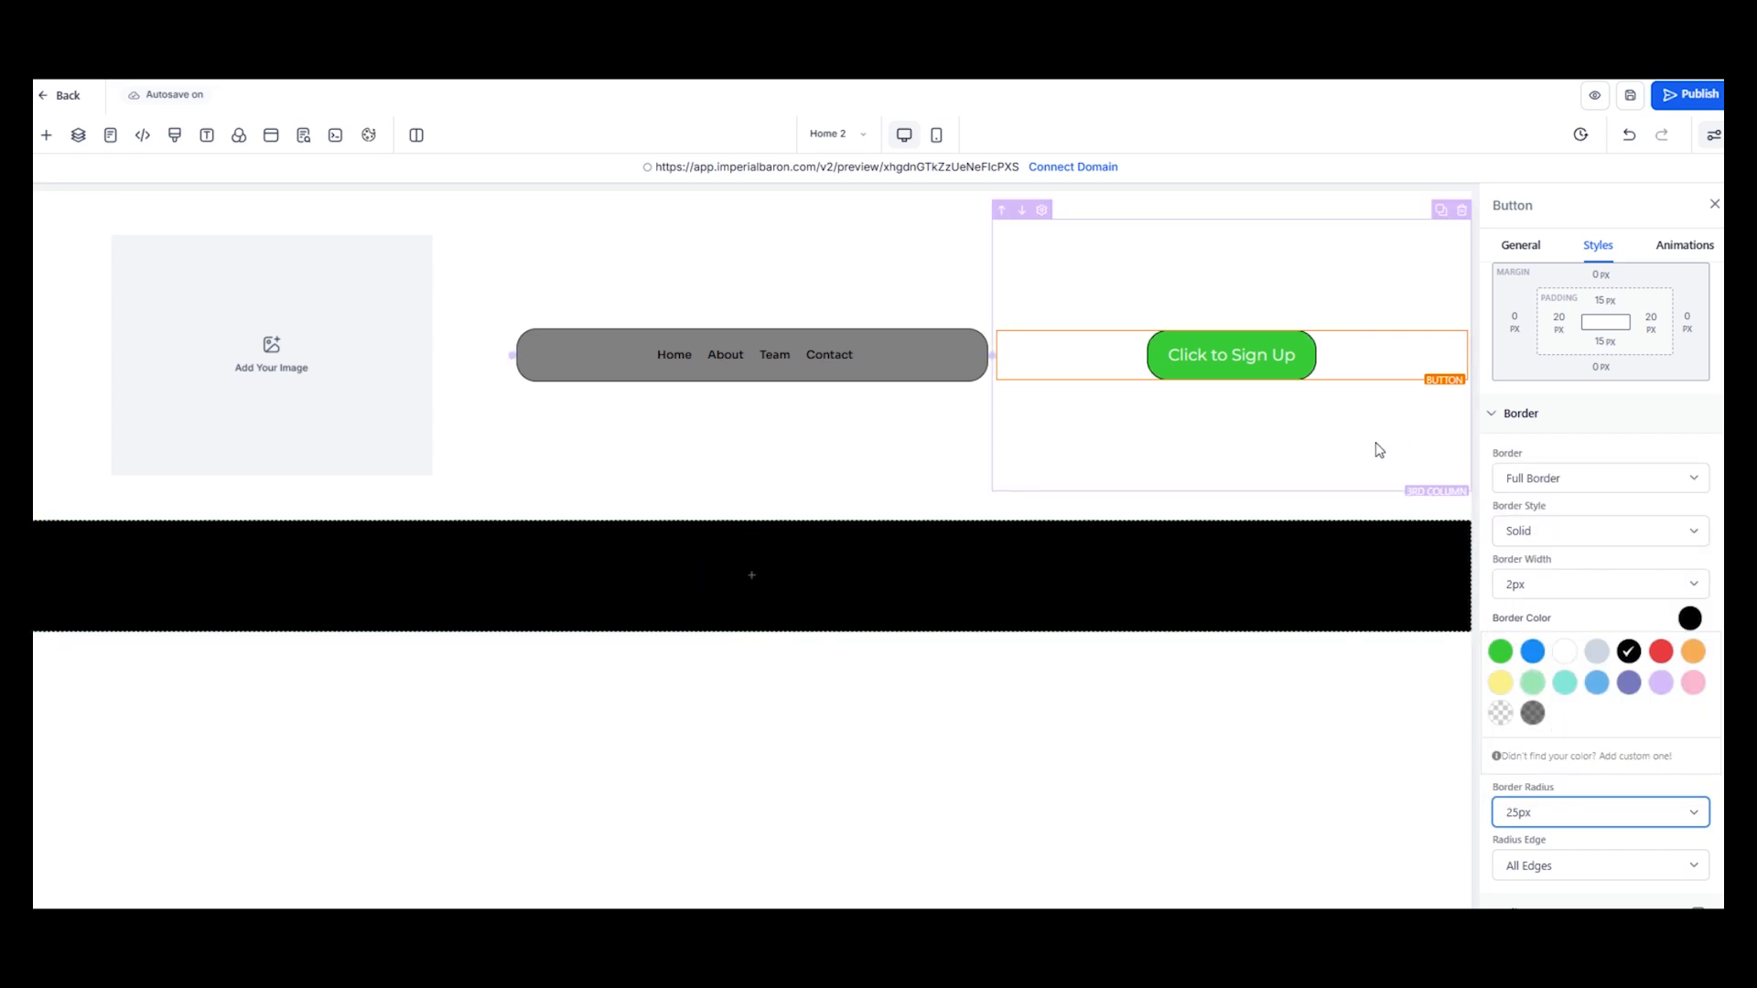
Set the Click to Sign Up button's background color to the semi-transparent dark gray swatch
{"action": "scroll", "coordinate": [1576, 471], "scroll_direction": "up", "scroll_amount": 4}
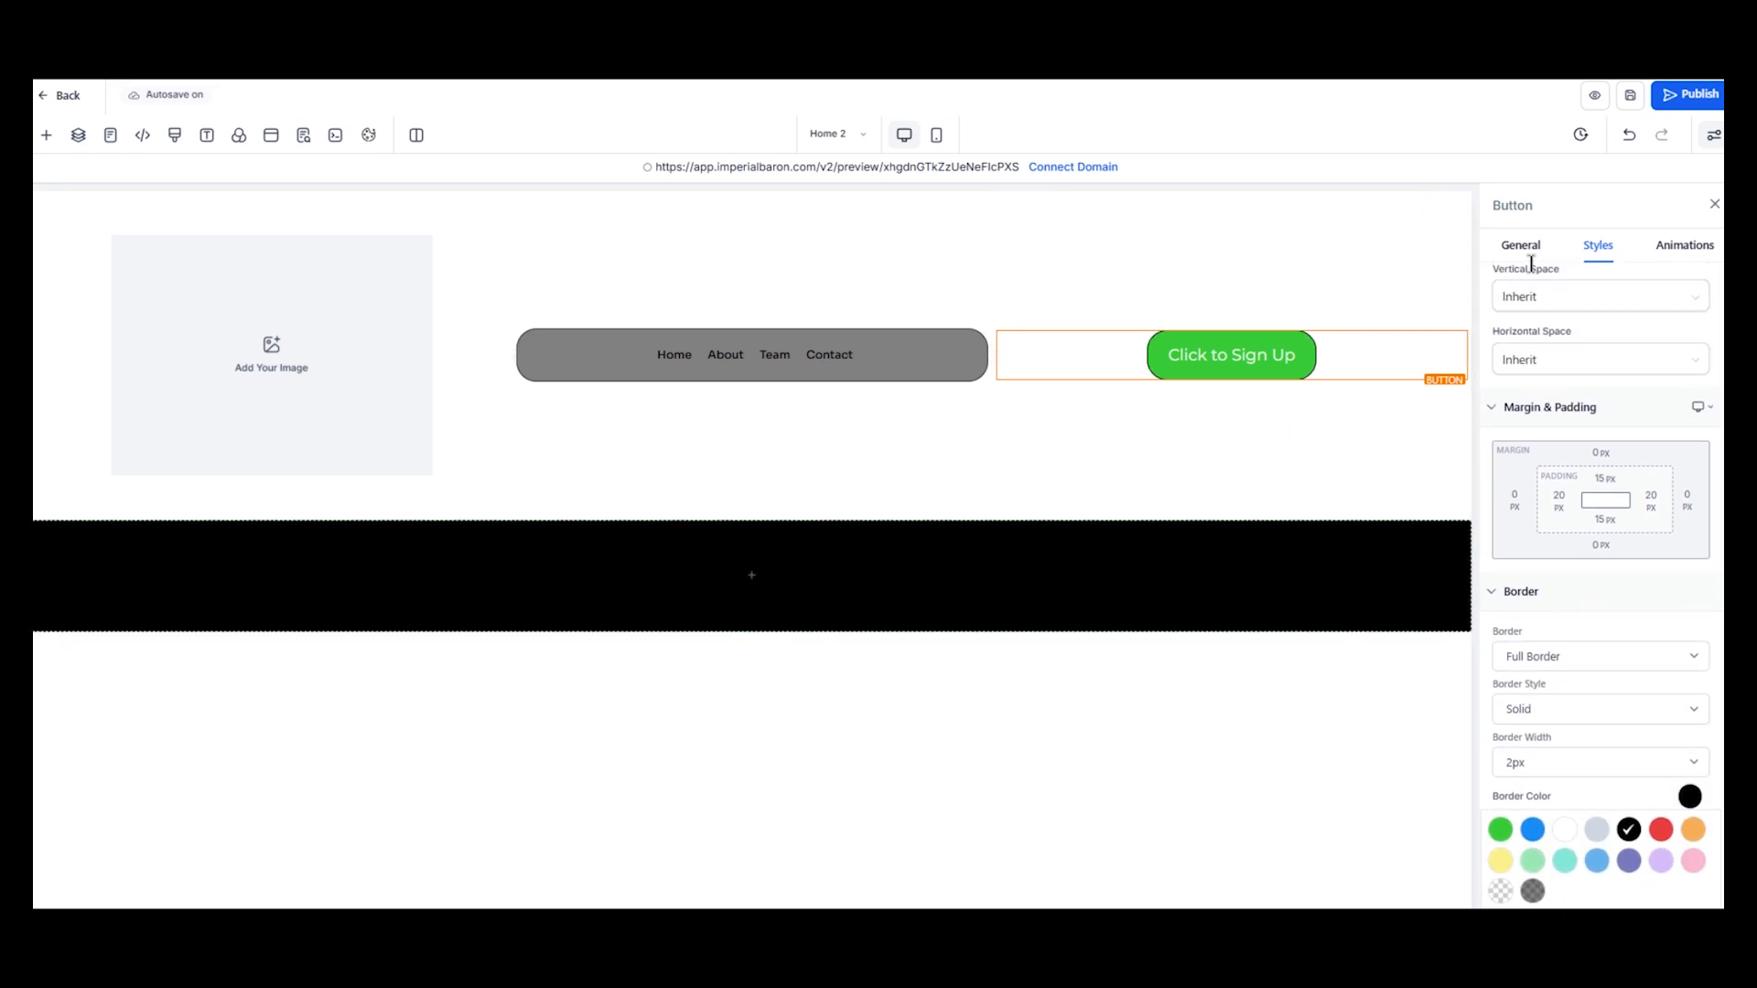
{"action": "left_click", "coordinate": [1501, 282]}
{"action": "left_click", "coordinate": [1520, 245]}
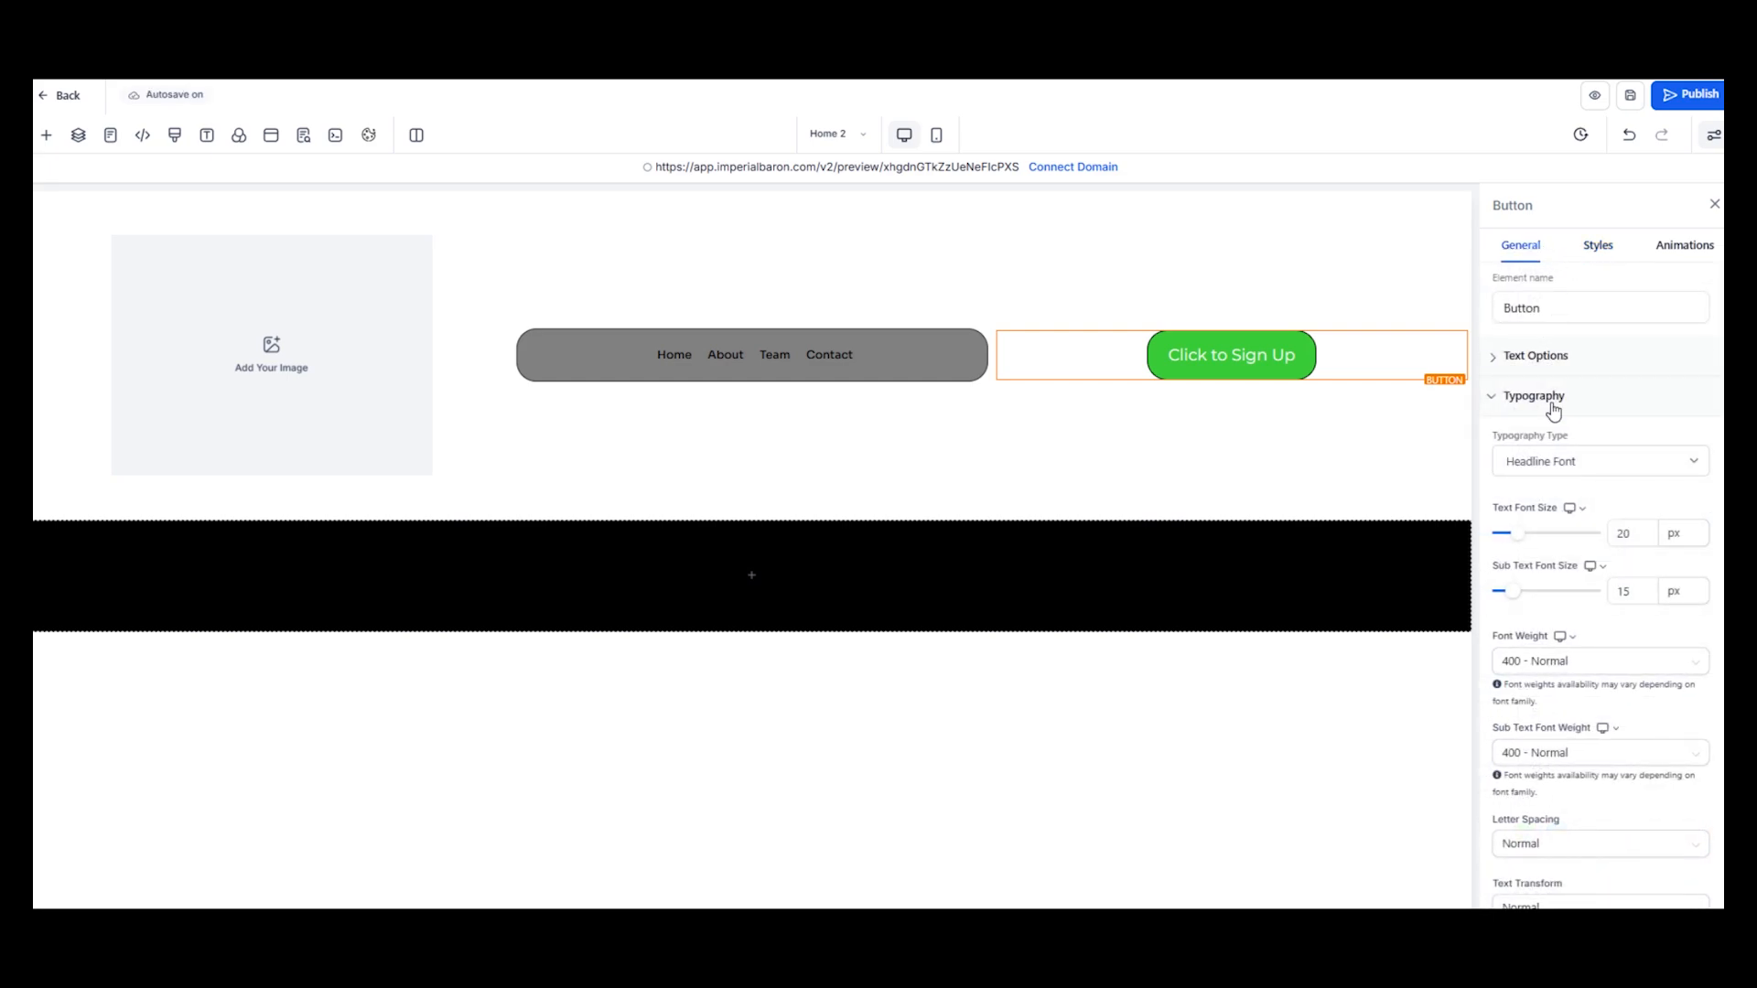
{"action": "left_click", "coordinate": [1494, 355]}
{"action": "left_click", "coordinate": [1494, 355]}
{"action": "scroll", "coordinate": [1570, 587], "scroll_direction": "down", "scroll_amount": 1}
{"action": "scroll", "coordinate": [1570, 586], "scroll_direction": "down", "scroll_amount": 1}
{"action": "left_click", "coordinate": [1495, 832]}
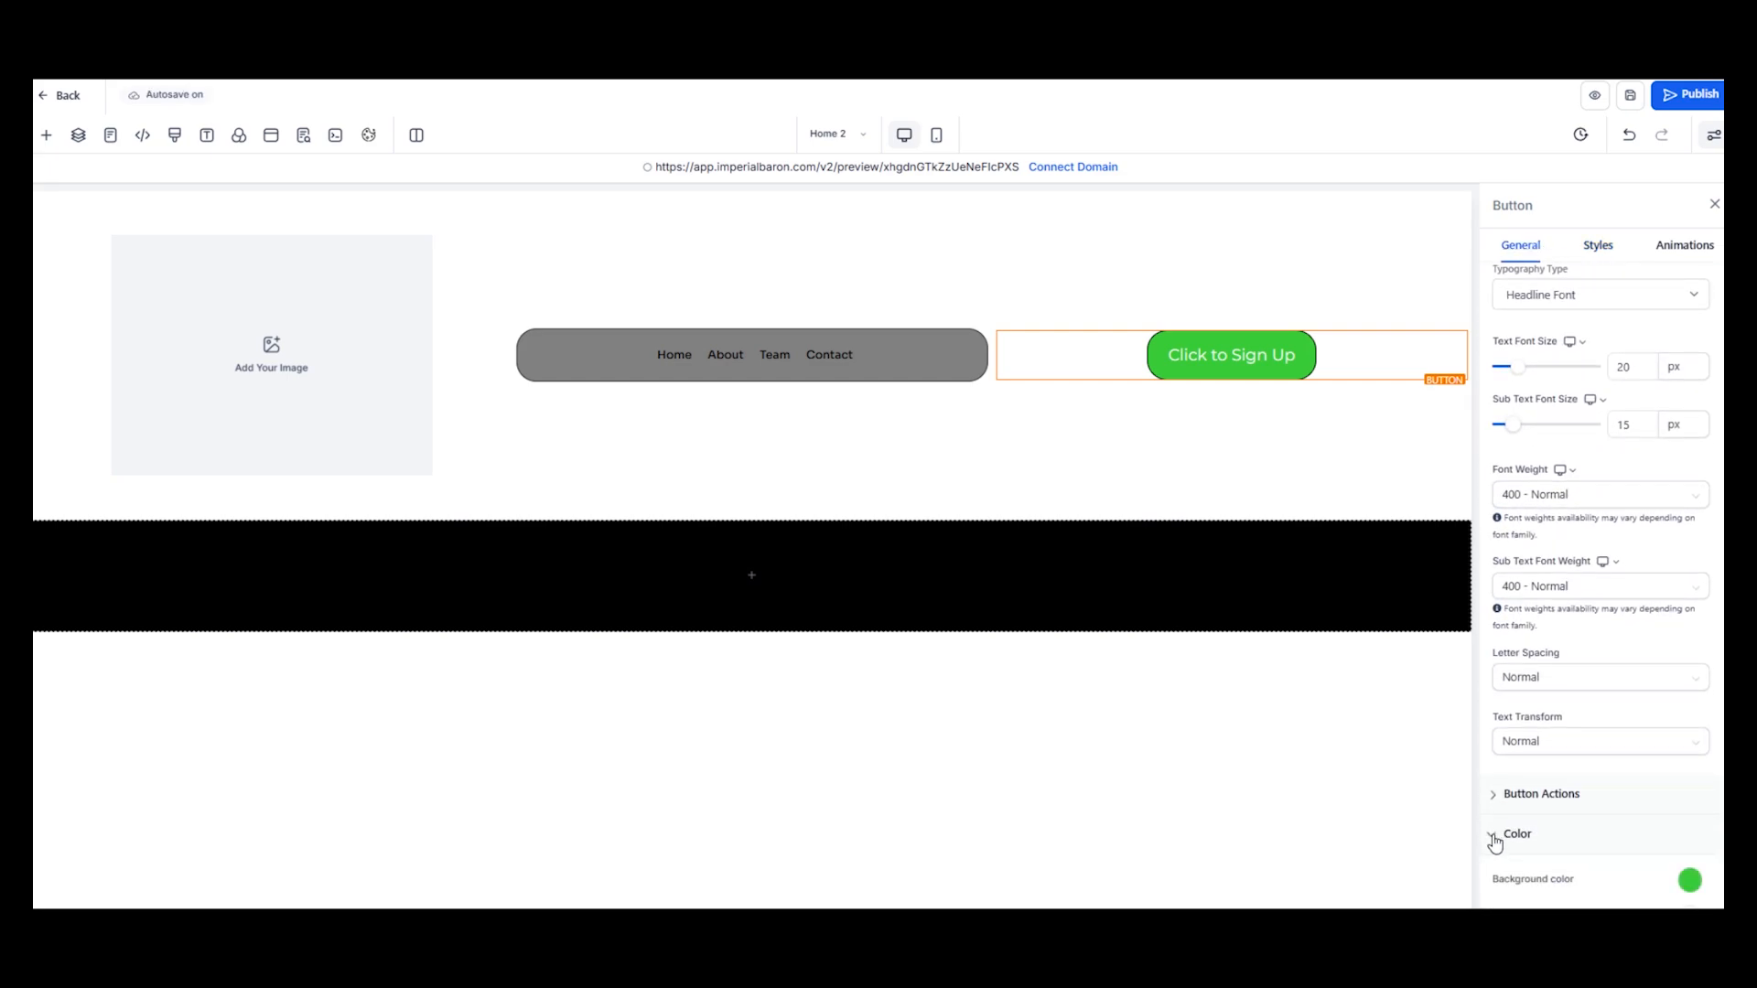
{"action": "scroll", "coordinate": [1581, 616], "scroll_direction": "down", "scroll_amount": 2}
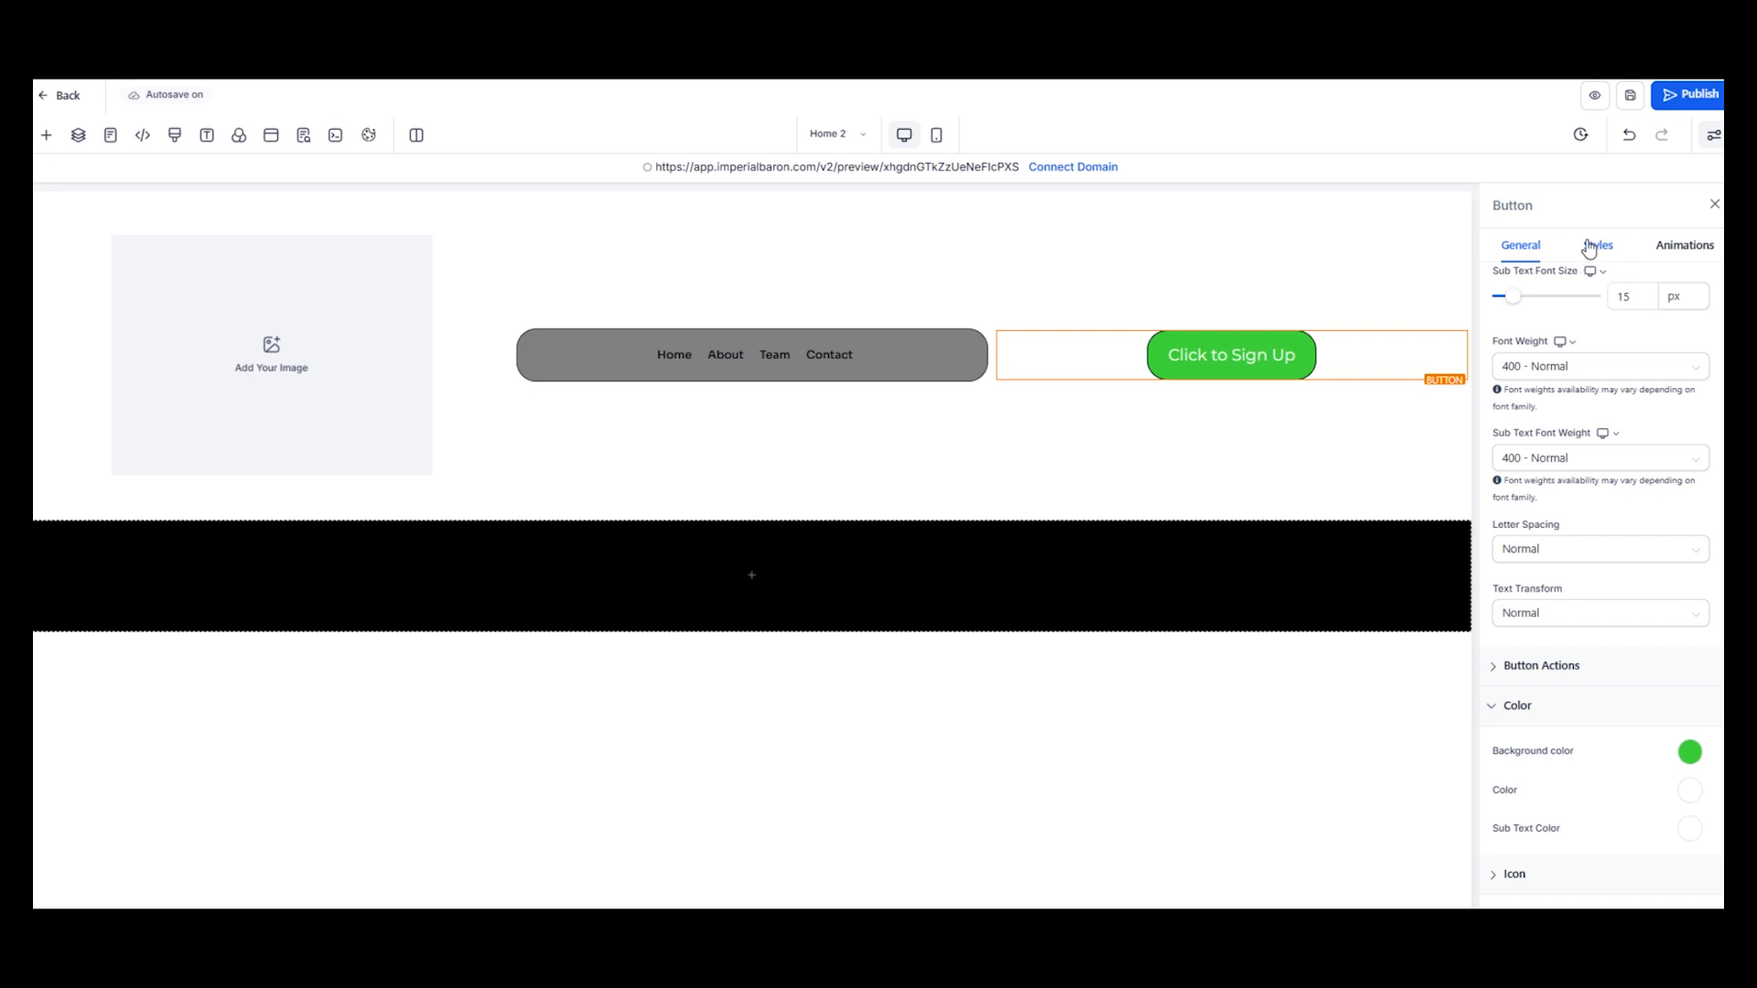
{"action": "left_click", "coordinate": [1689, 753]}
{"action": "left_click", "coordinate": [1533, 846]}
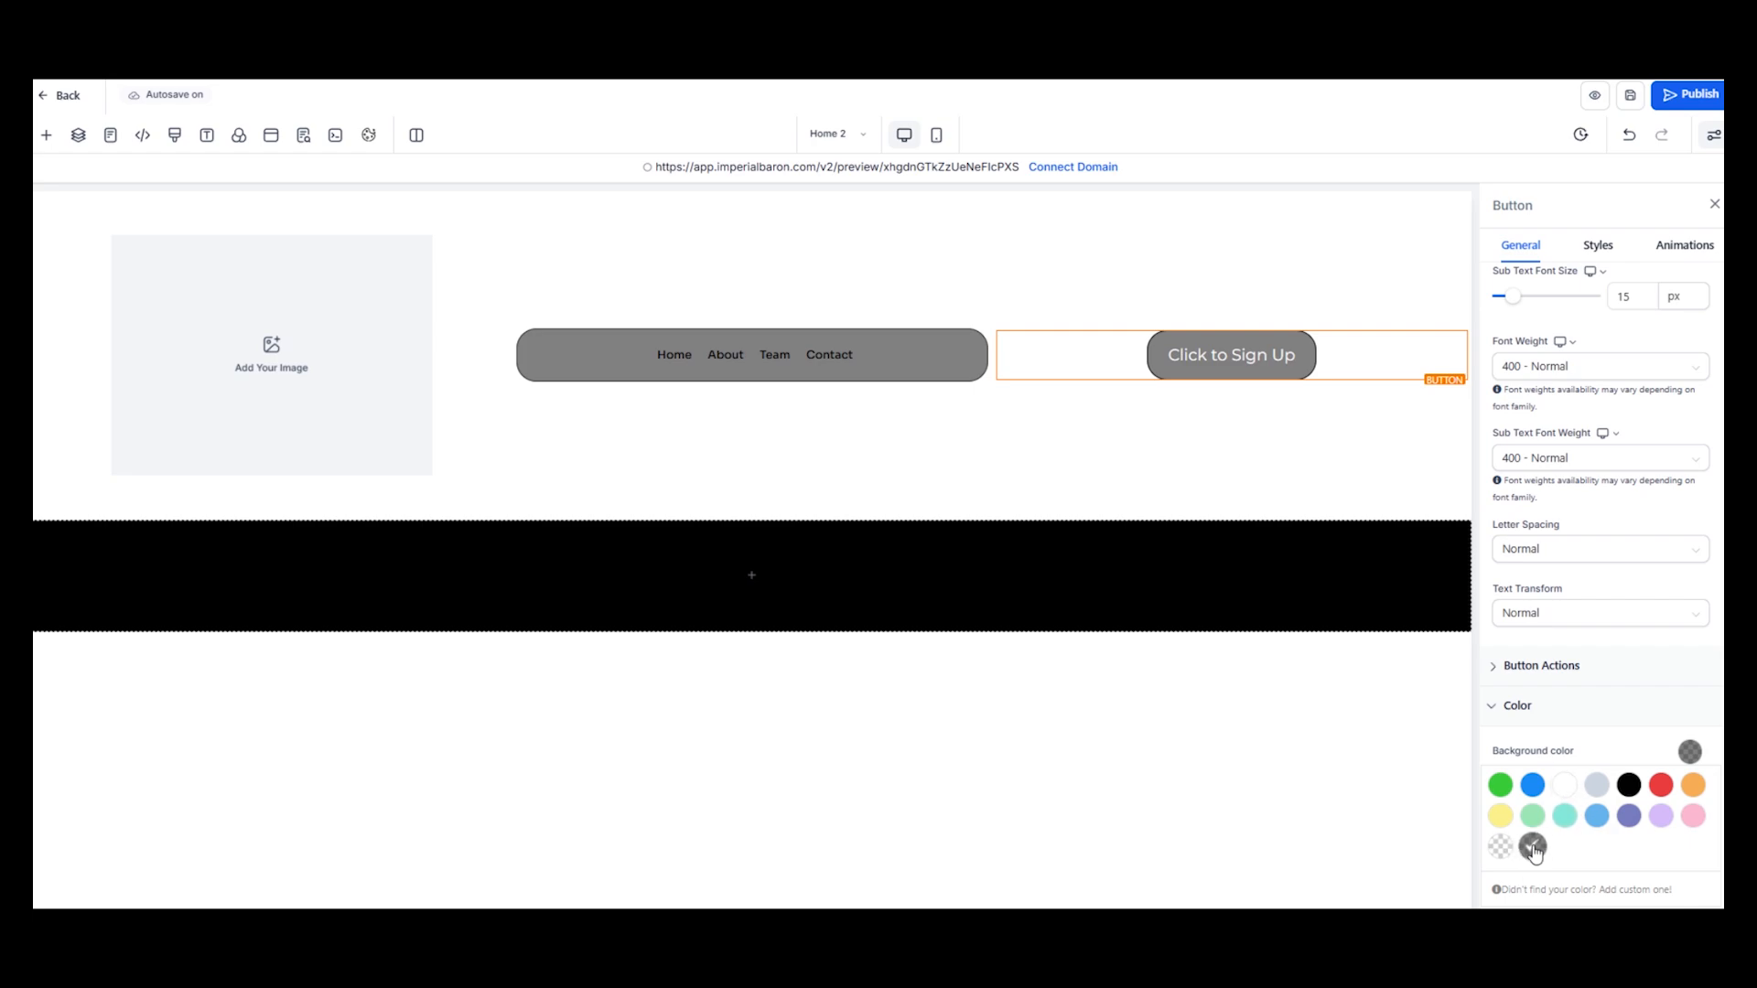
Place the purple ringed-planet picture in the image placeholder and set its height to 100 px
{"action": "left_click", "coordinate": [273, 383]}
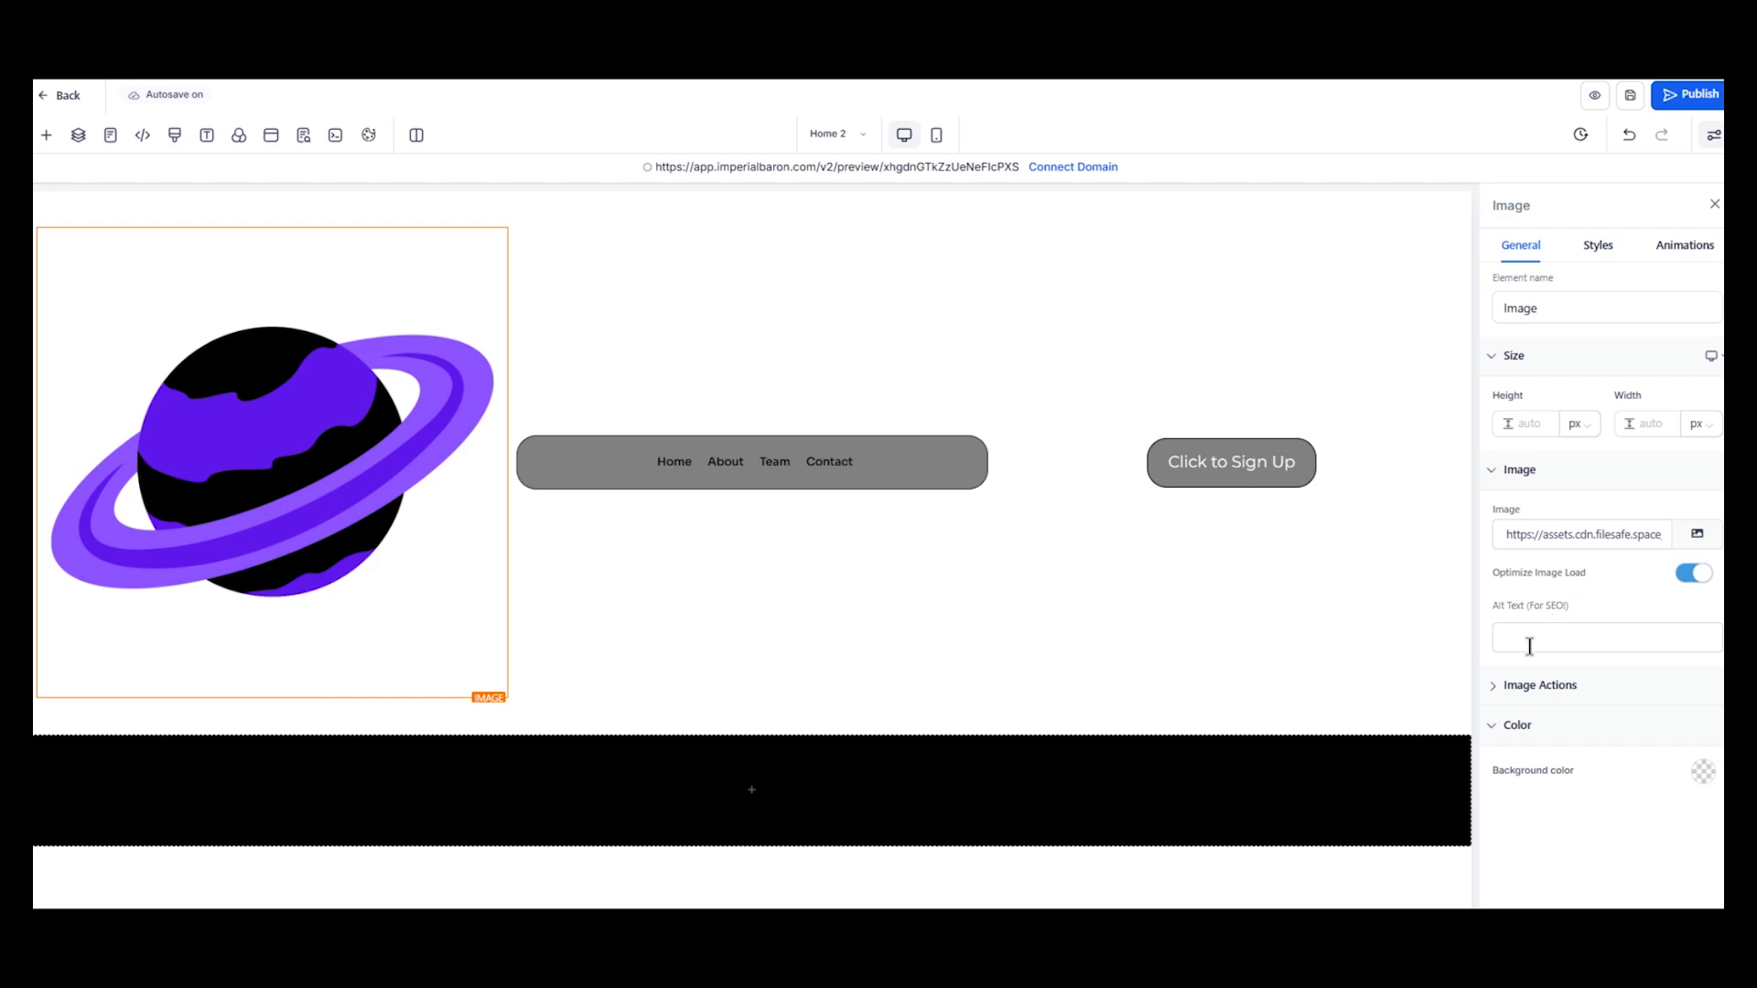
{"action": "left_click", "coordinate": [1532, 425]}
{"action": "type", "text": "200"}
{"action": "key", "text": "Return"}
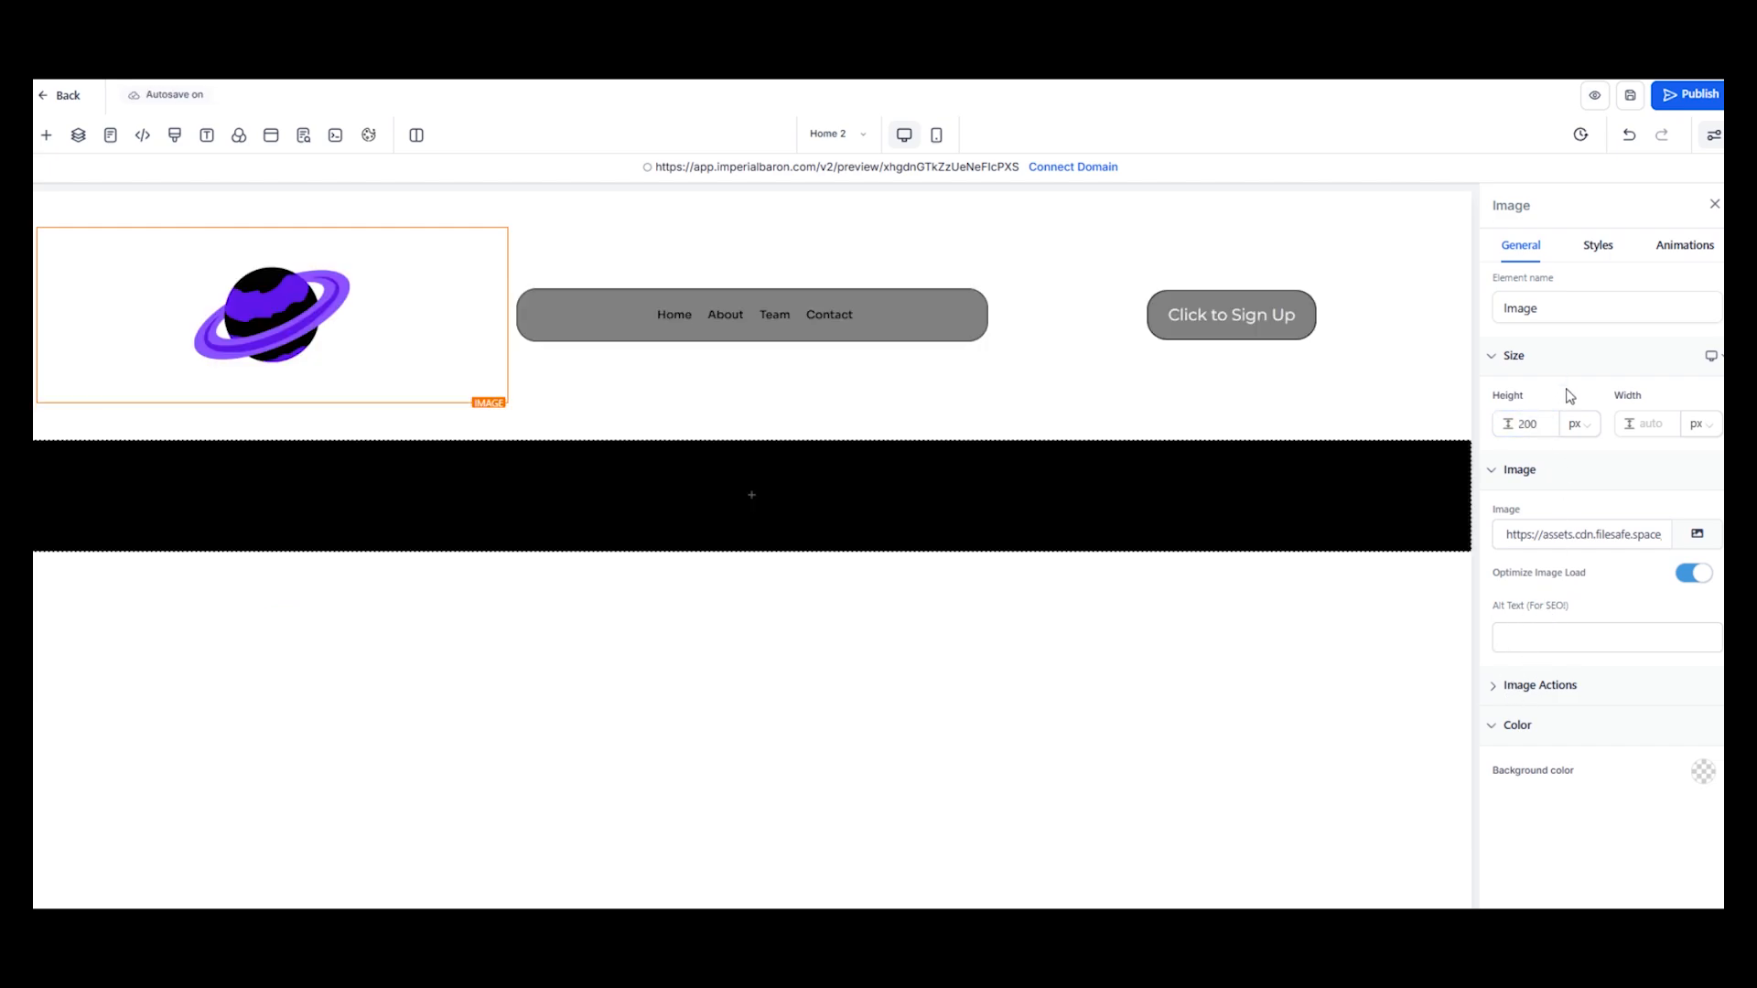
{"action": "left_click", "coordinate": [1525, 423]}
{"action": "type", "text": "1"}
{"action": "key", "text": "Return"}
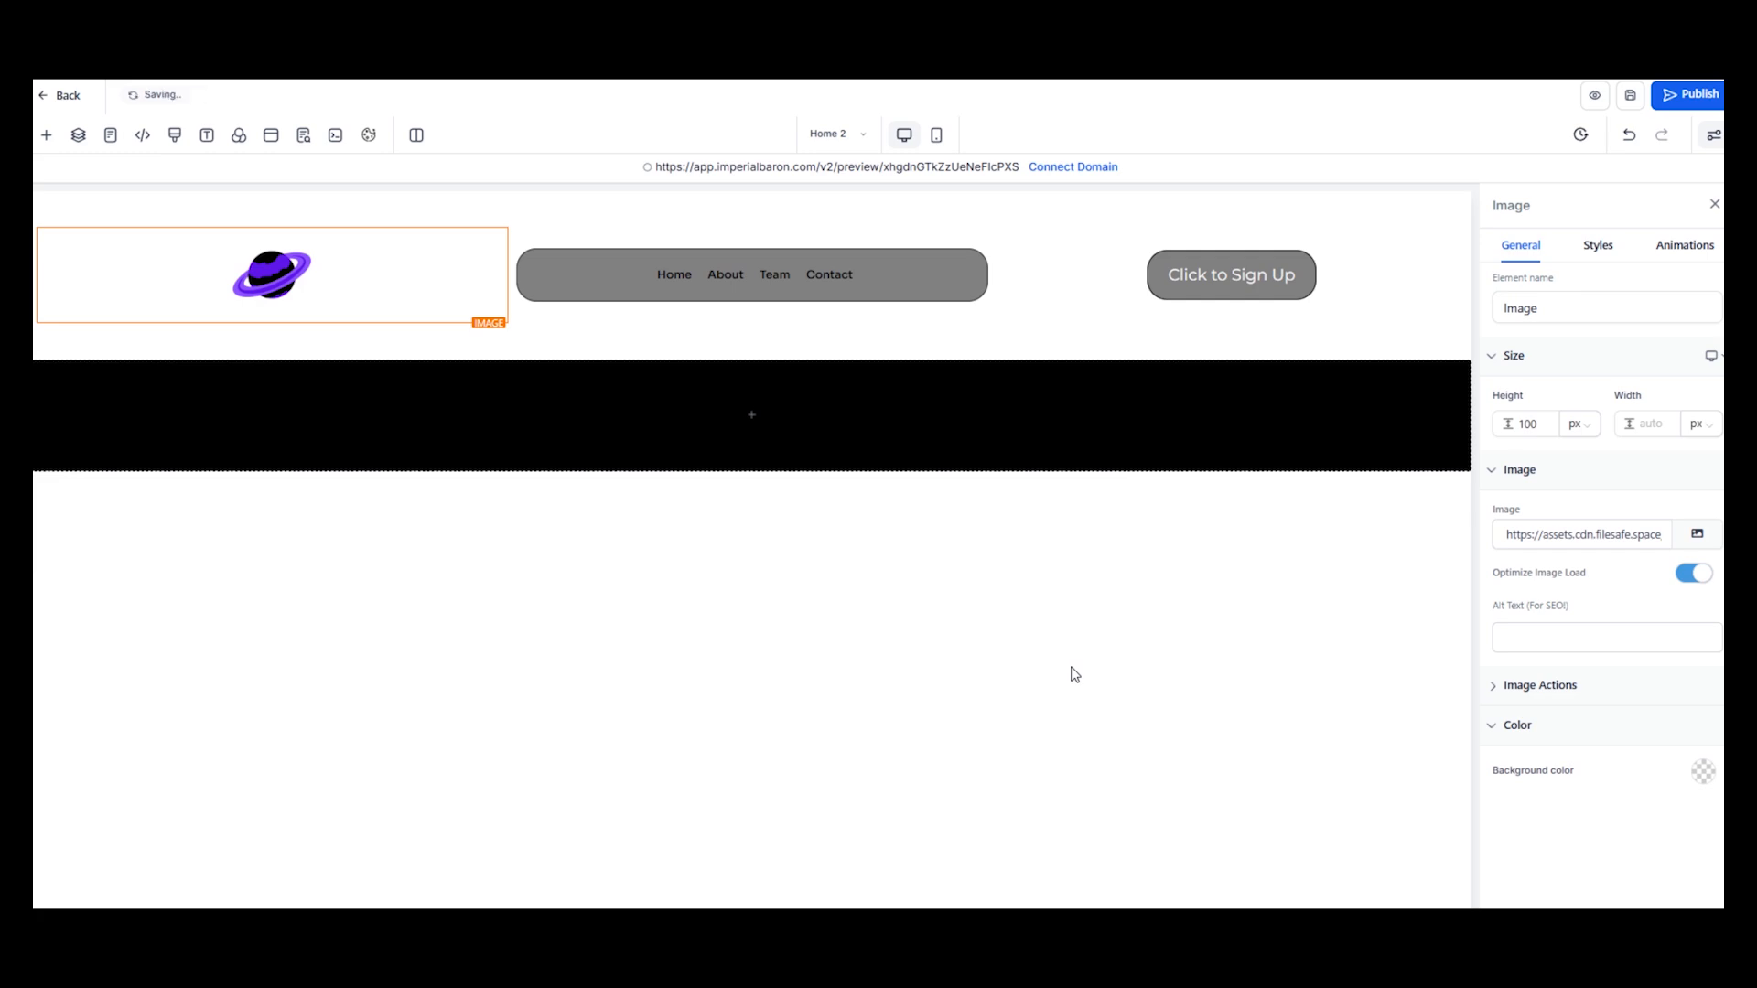
Set the Click to Sign Up button's text color to black
{"action": "left_click", "coordinate": [1227, 291]}
{"action": "scroll", "coordinate": [1597, 495], "scroll_direction": "down", "scroll_amount": 2}
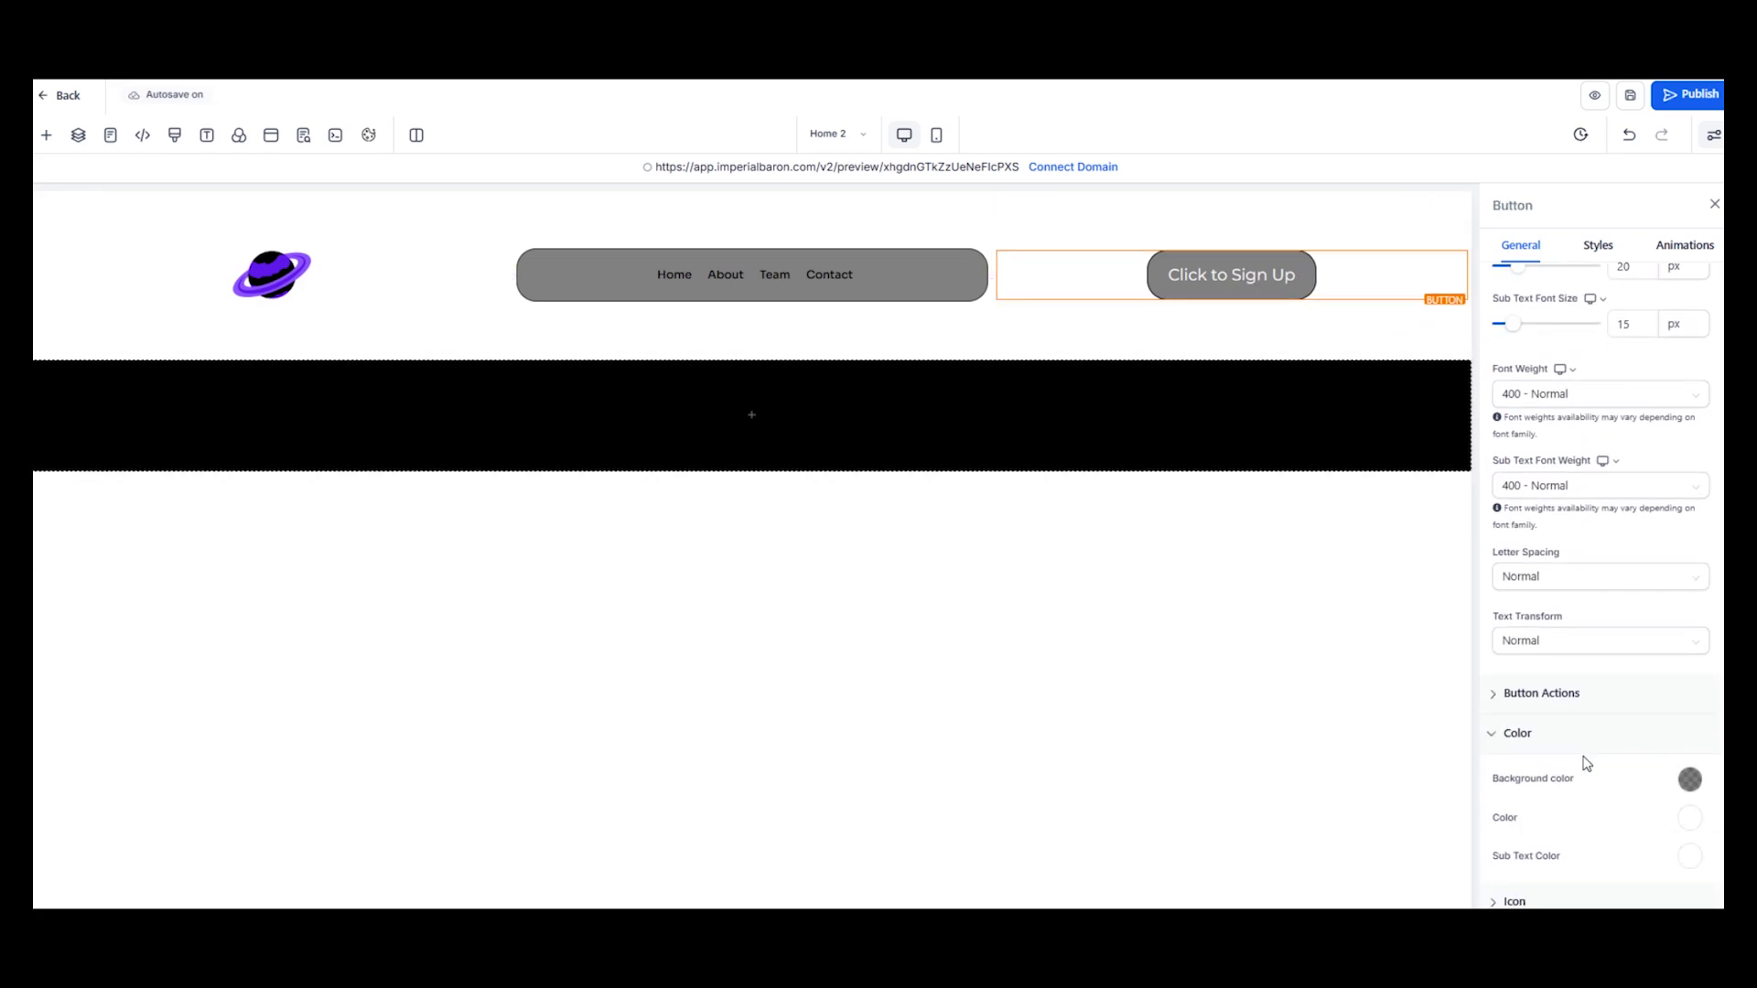
{"action": "left_click", "coordinate": [1690, 789]}
{"action": "left_click", "coordinate": [1629, 823]}
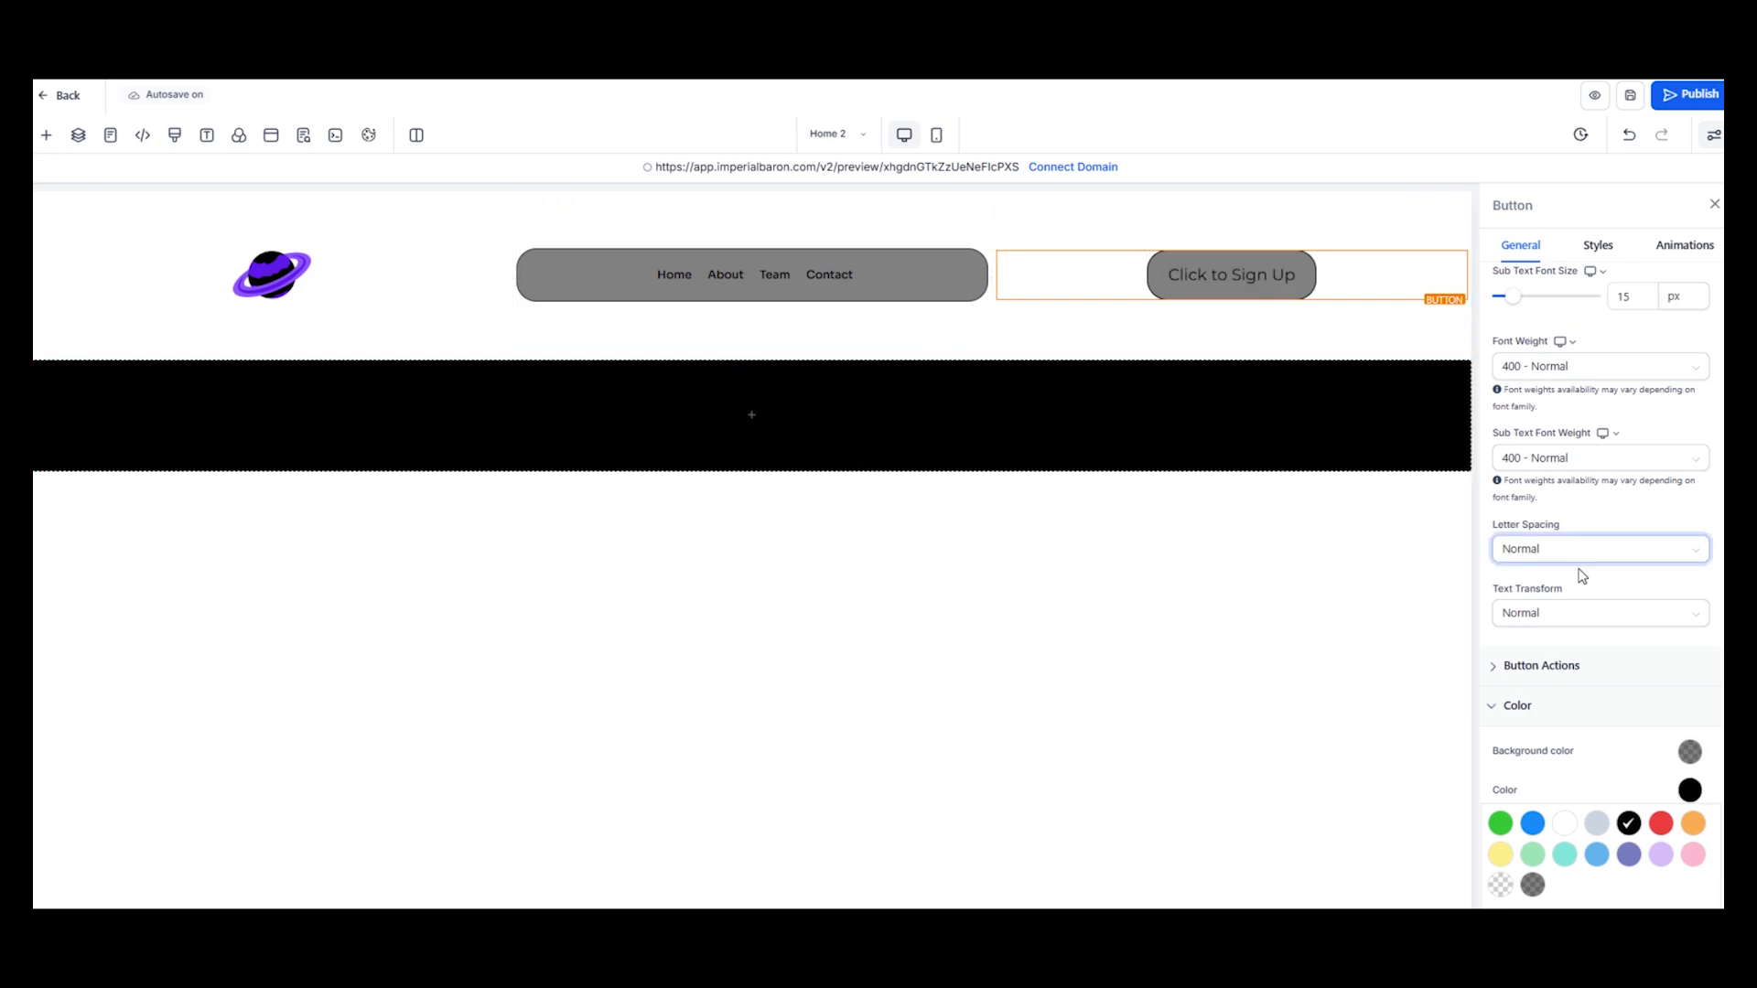
Set the Click to Sign Up button's typography to a custom font, choosing Sora as the font family
{"action": "scroll", "coordinate": [1555, 567], "scroll_direction": "up", "scroll_amount": 3}
{"action": "left_click", "coordinate": [1574, 433]}
{"action": "left_click", "coordinate": [1571, 505]}
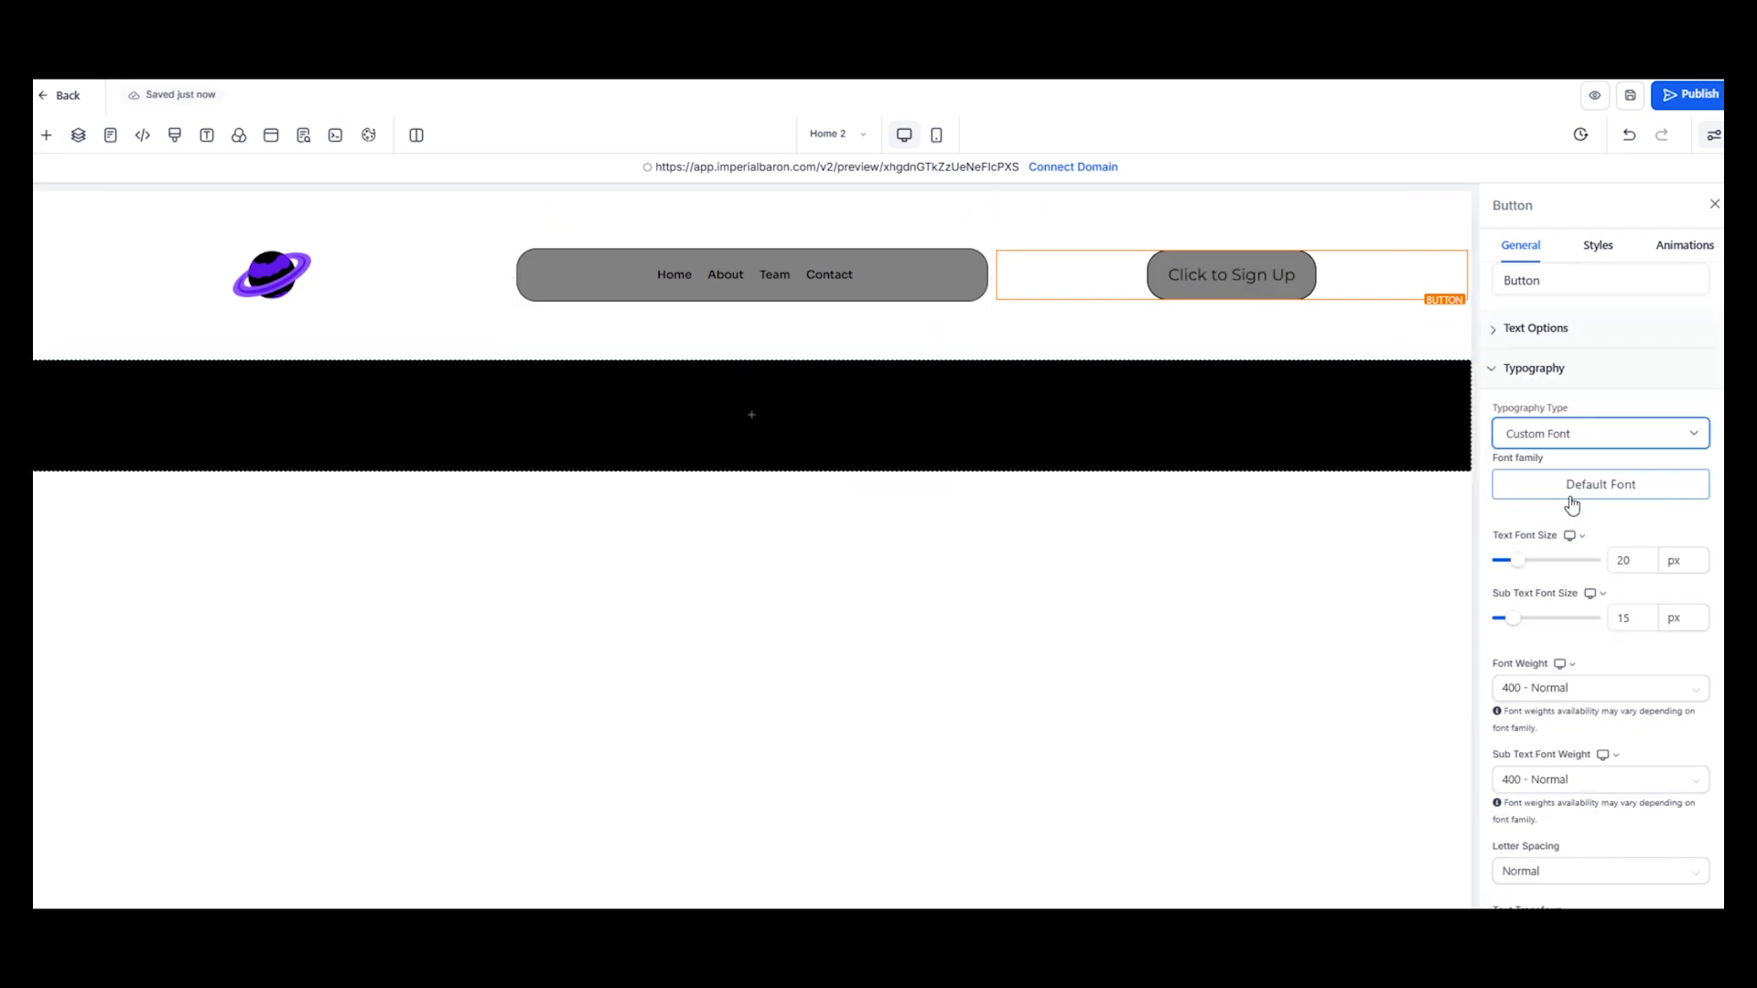
{"action": "left_click", "coordinate": [1571, 502]}
{"action": "left_click", "coordinate": [851, 450]}
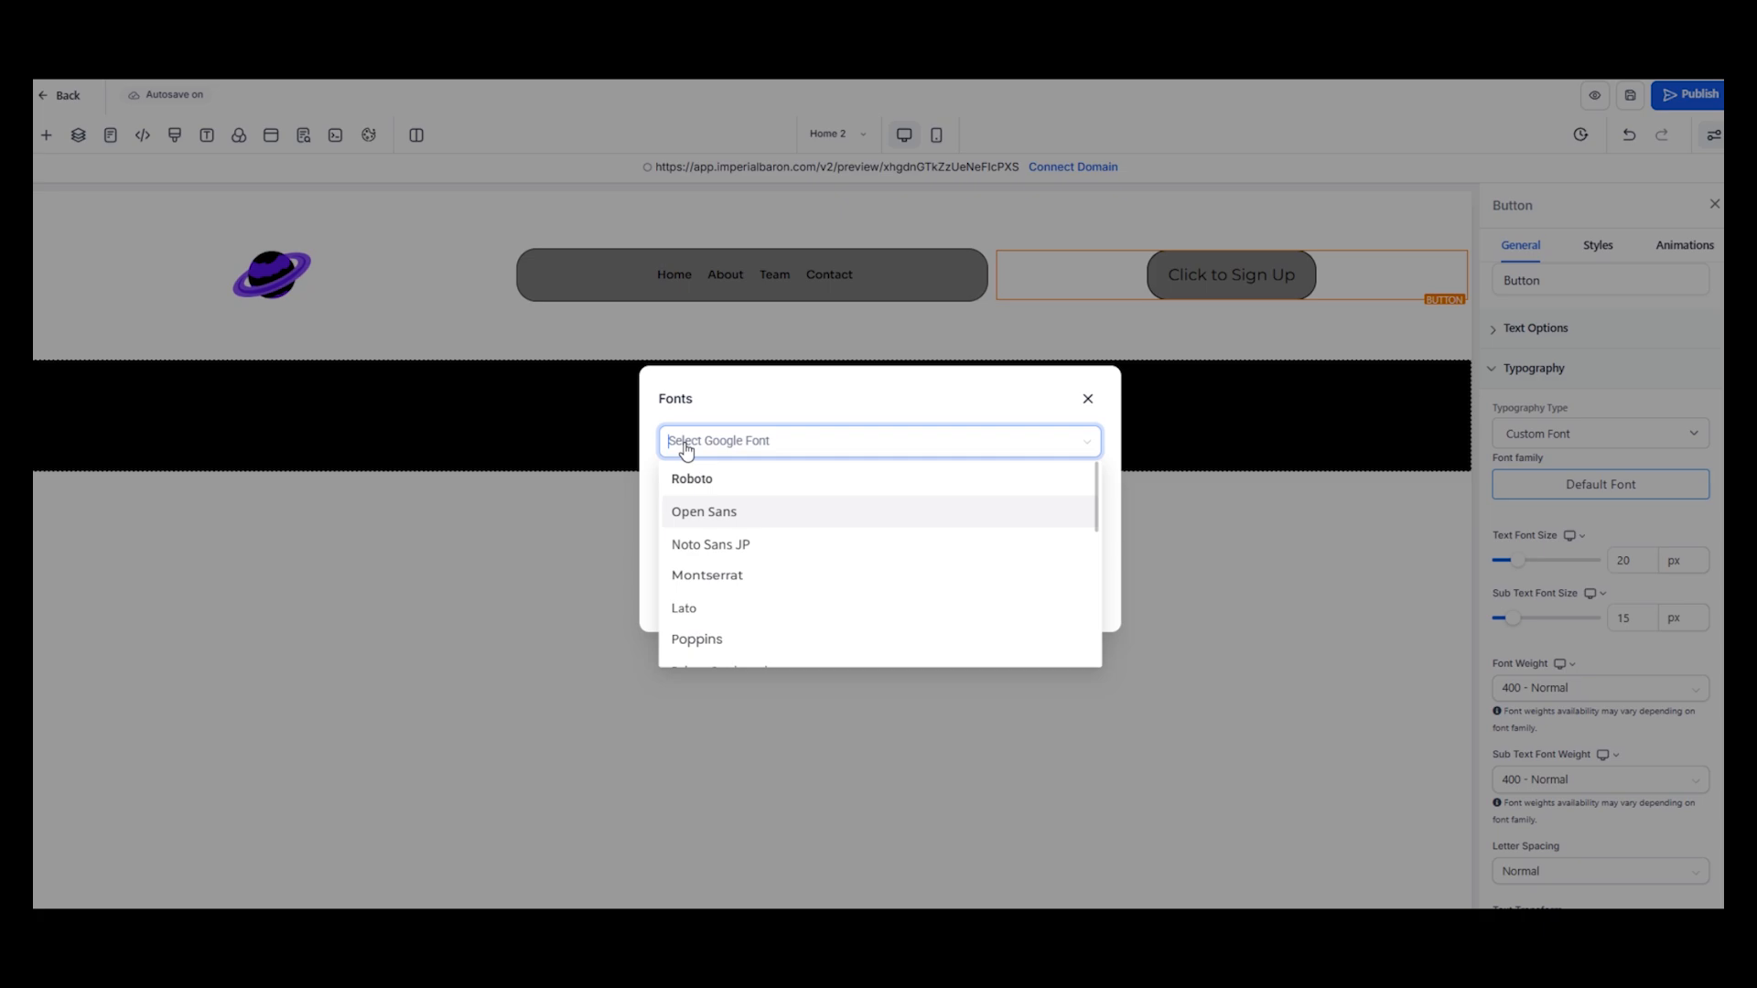
{"action": "left_click", "coordinate": [640, 488]}
{"action": "left_click", "coordinate": [702, 535]}
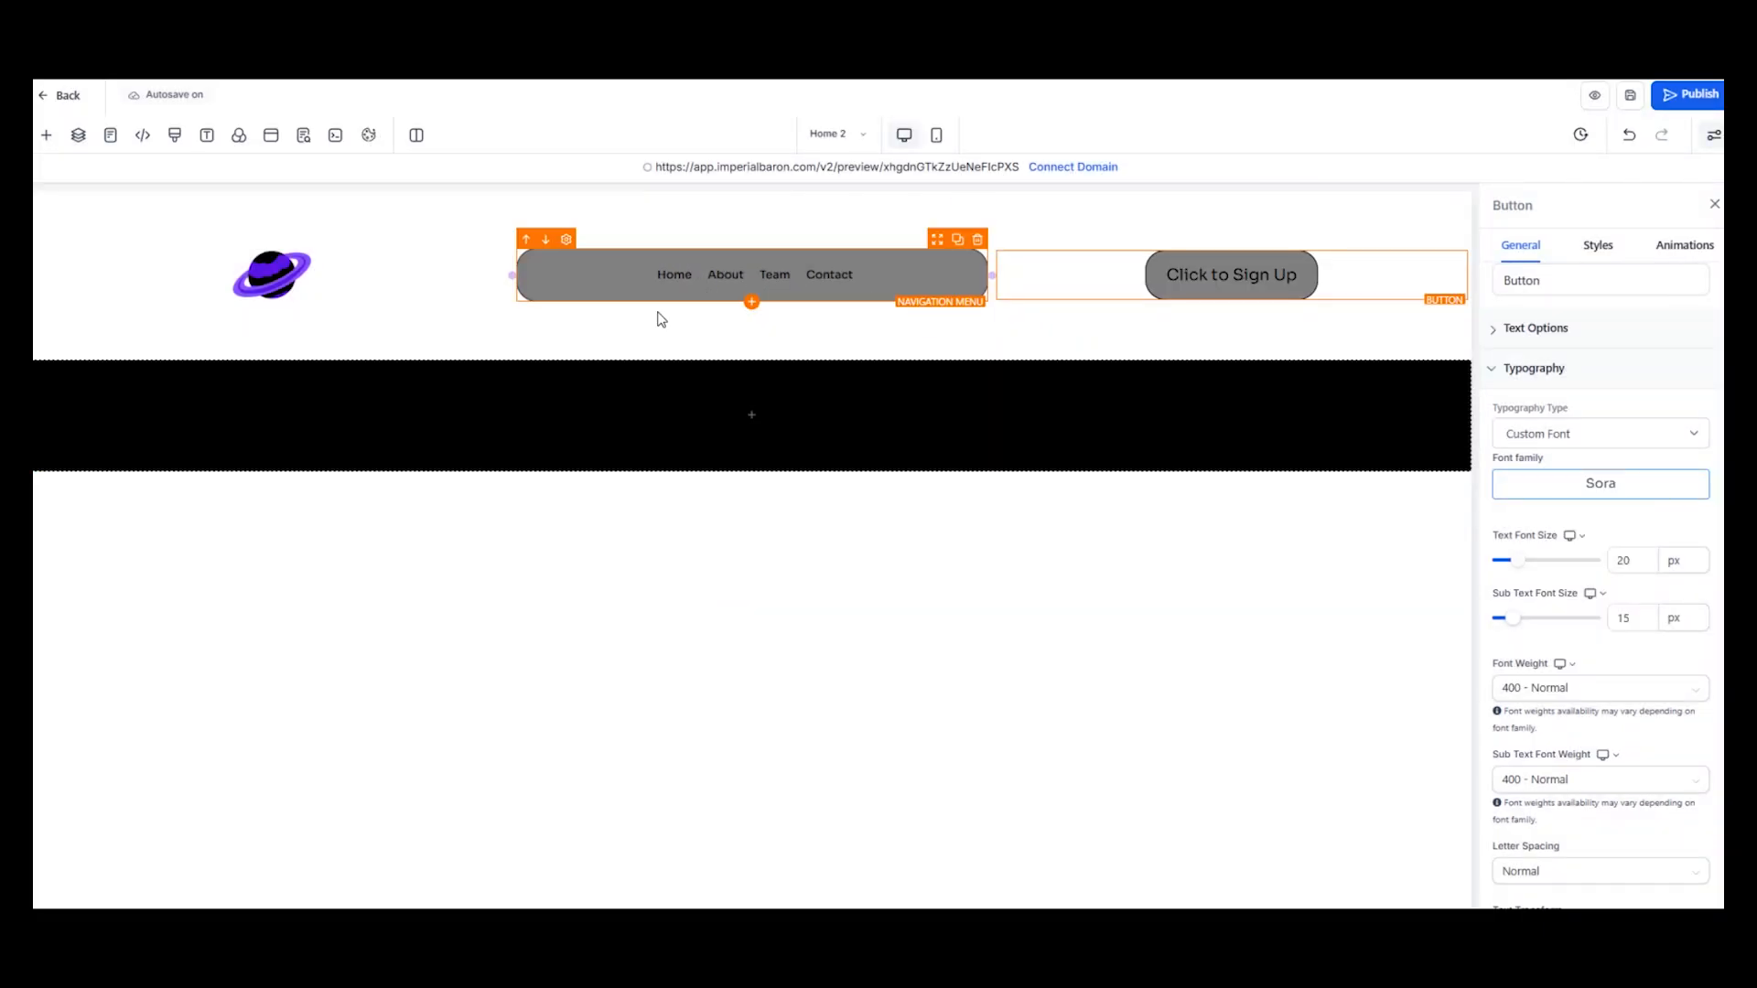
Match the Click to Sign Up button's text font size to the navigation menu's 14 px and save the page
{"action": "left_click", "coordinate": [826, 279]}
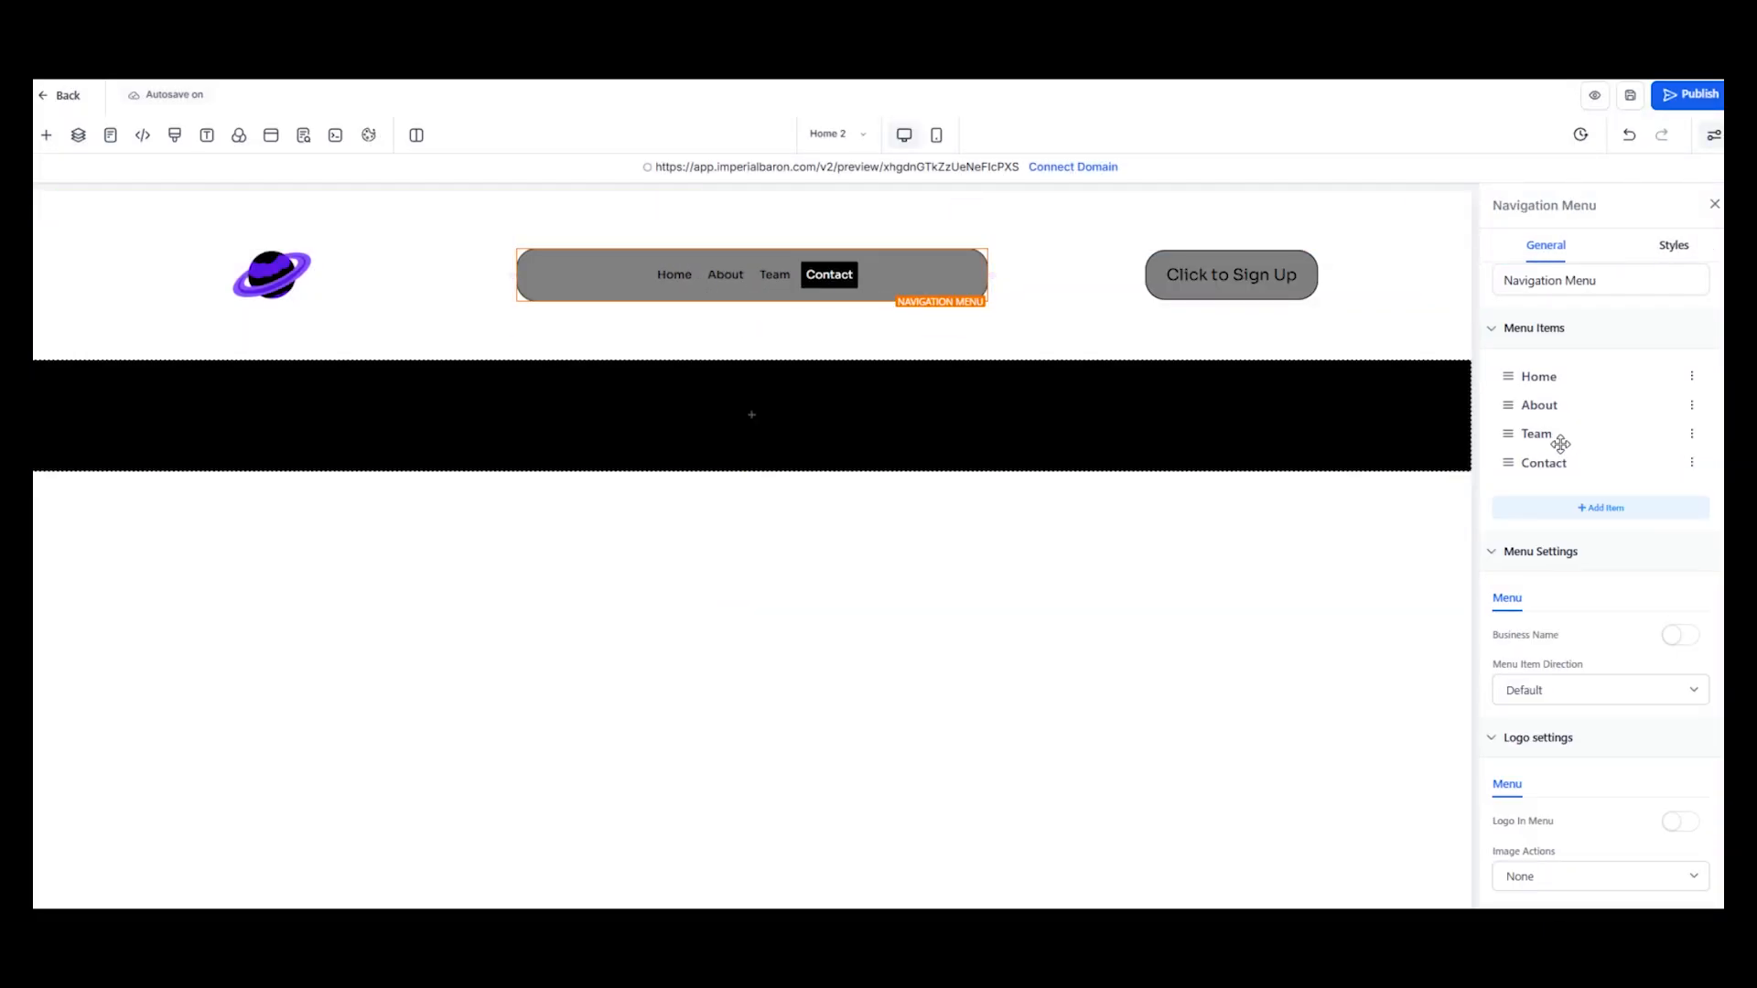
{"action": "scroll", "coordinate": [1560, 444], "scroll_direction": "down", "scroll_amount": 4}
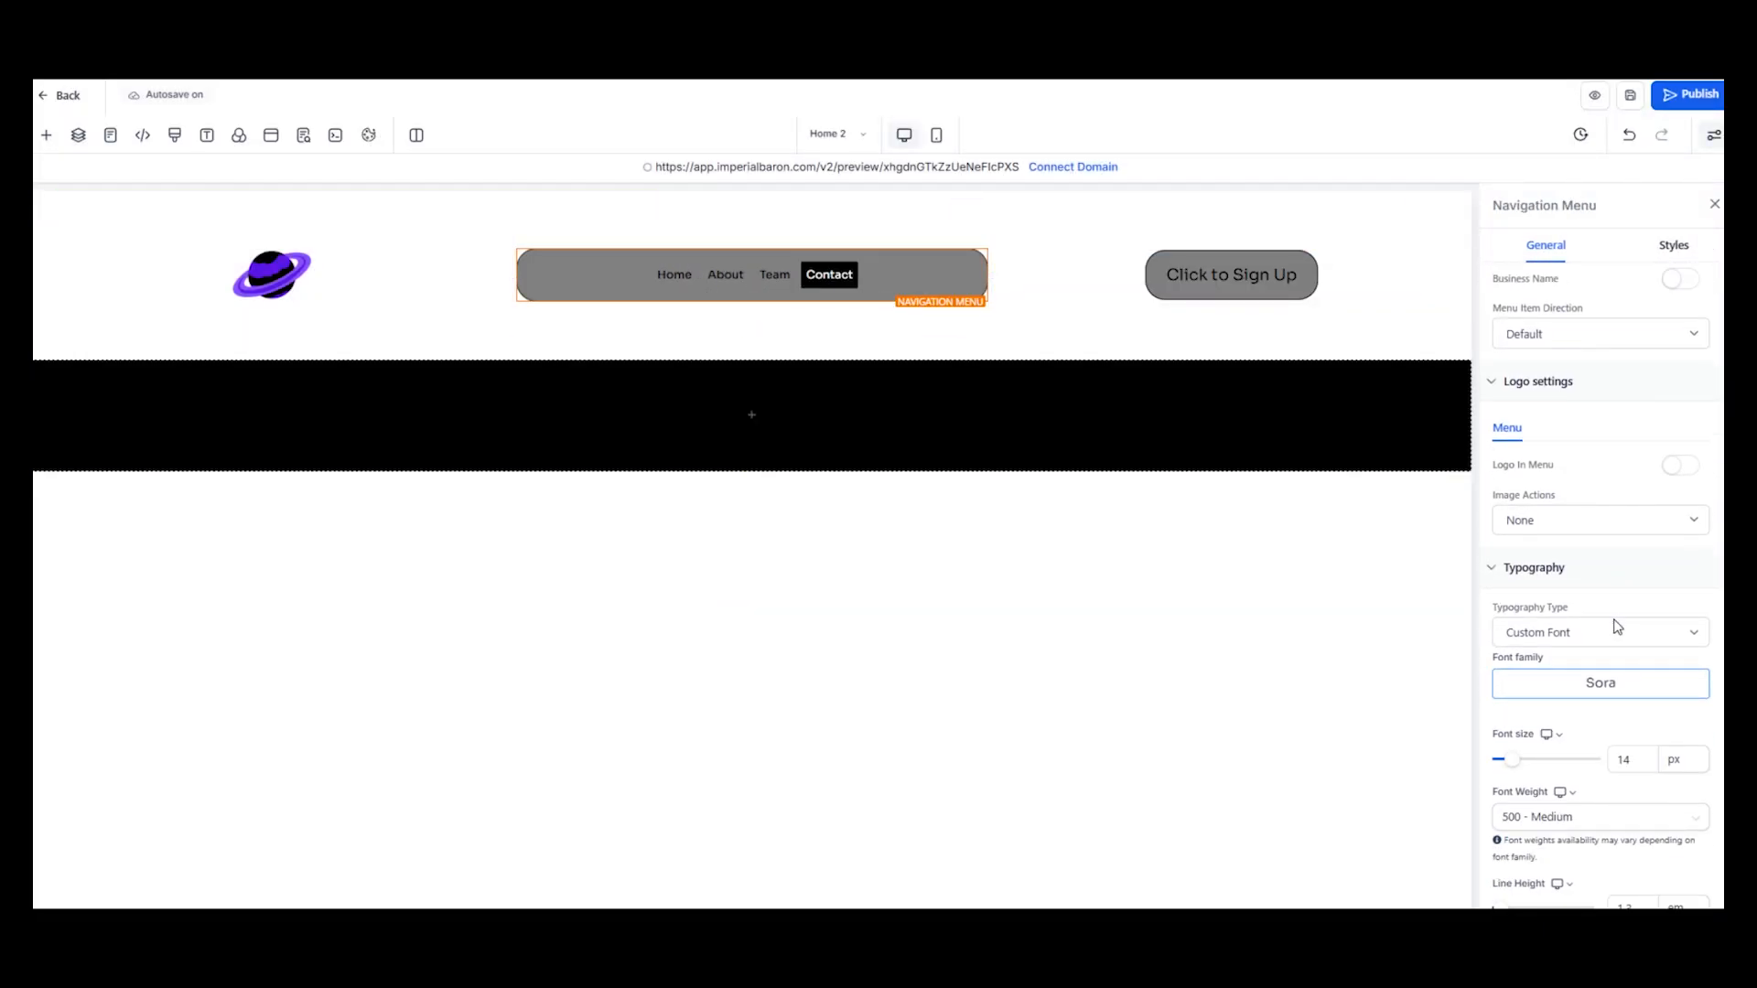
{"action": "left_click", "coordinate": [1215, 287]}
{"action": "left_click", "coordinate": [1621, 592]}
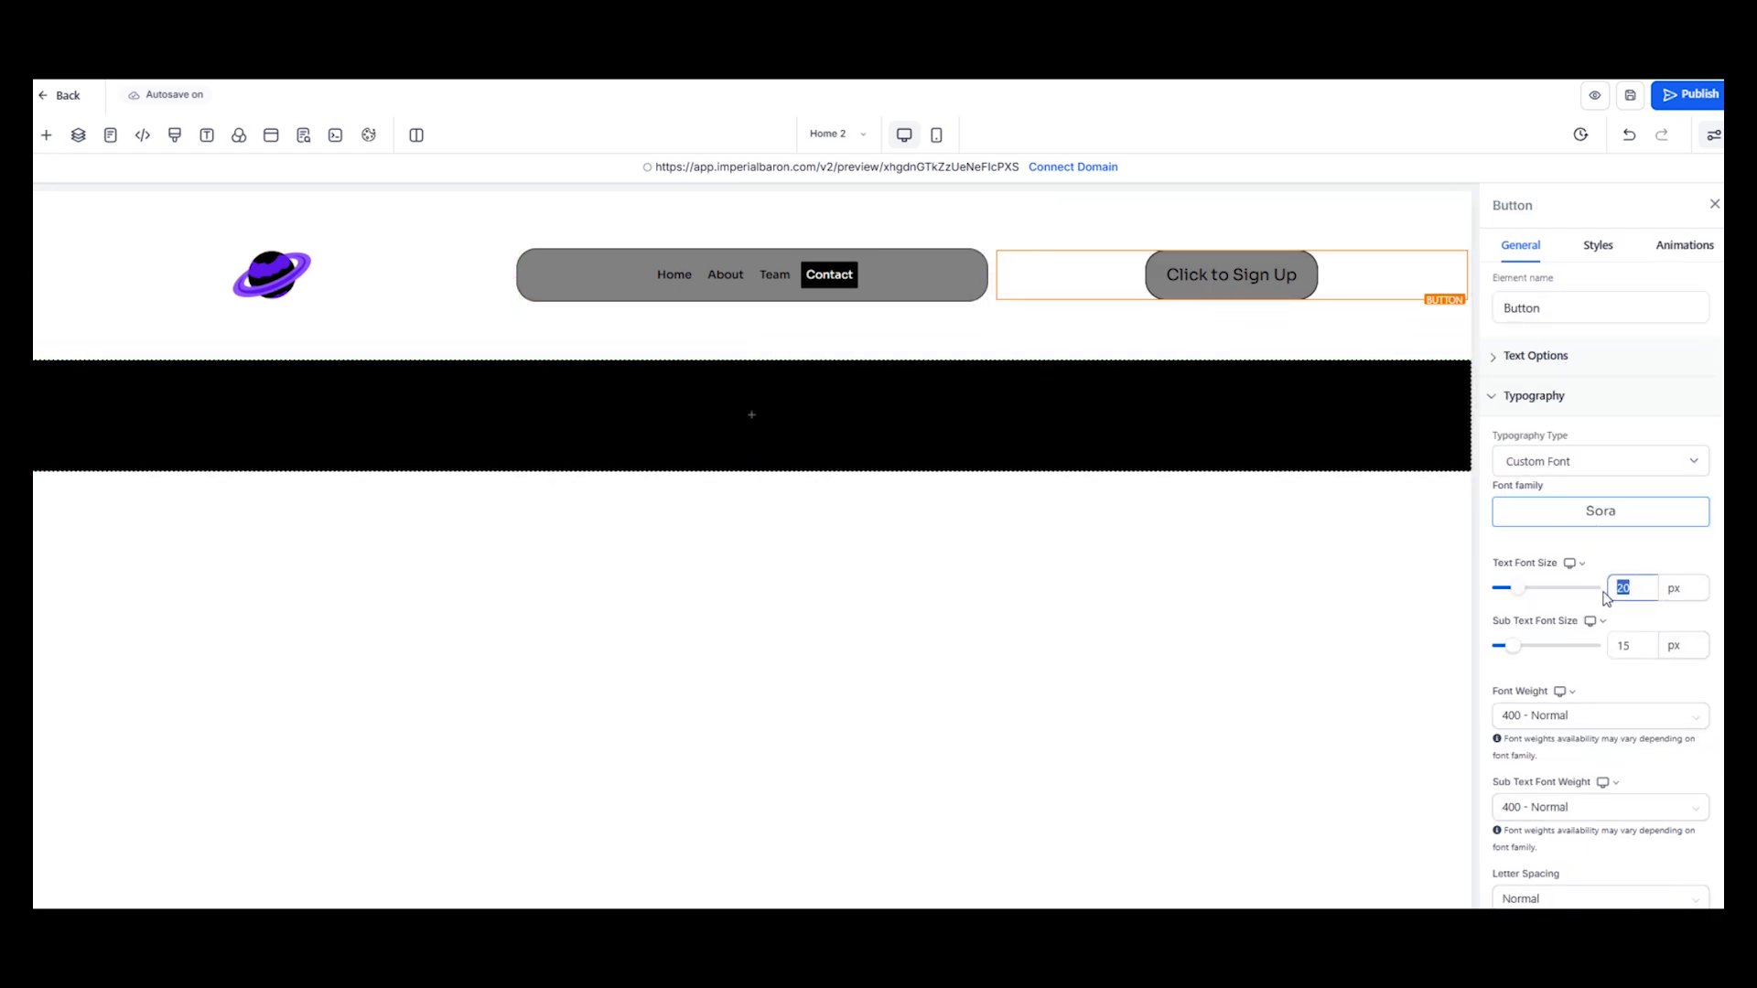
{"action": "key", "text": "BackSpace"}
{"action": "key", "text": "BackSpace"}
{"action": "type", "text": "14"}
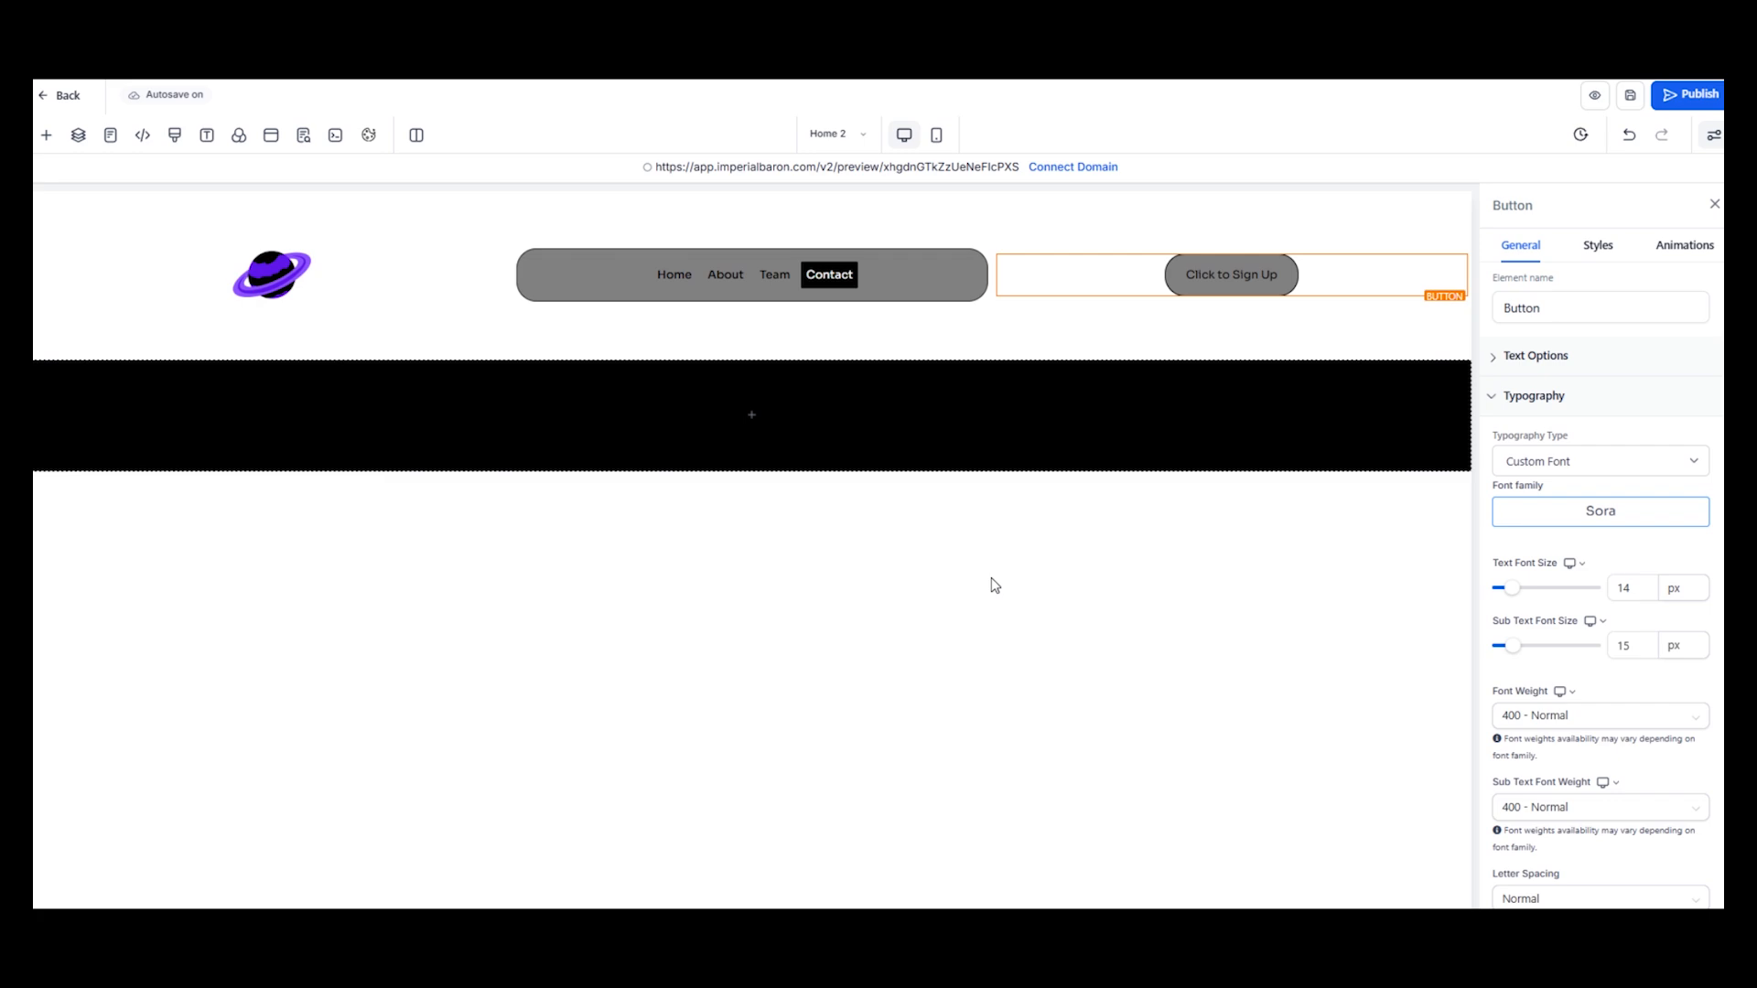
{"action": "left_click", "coordinate": [1632, 98]}
Make the header section stick to the top on scroll and save the page
{"action": "left_click", "coordinate": [1083, 205]}
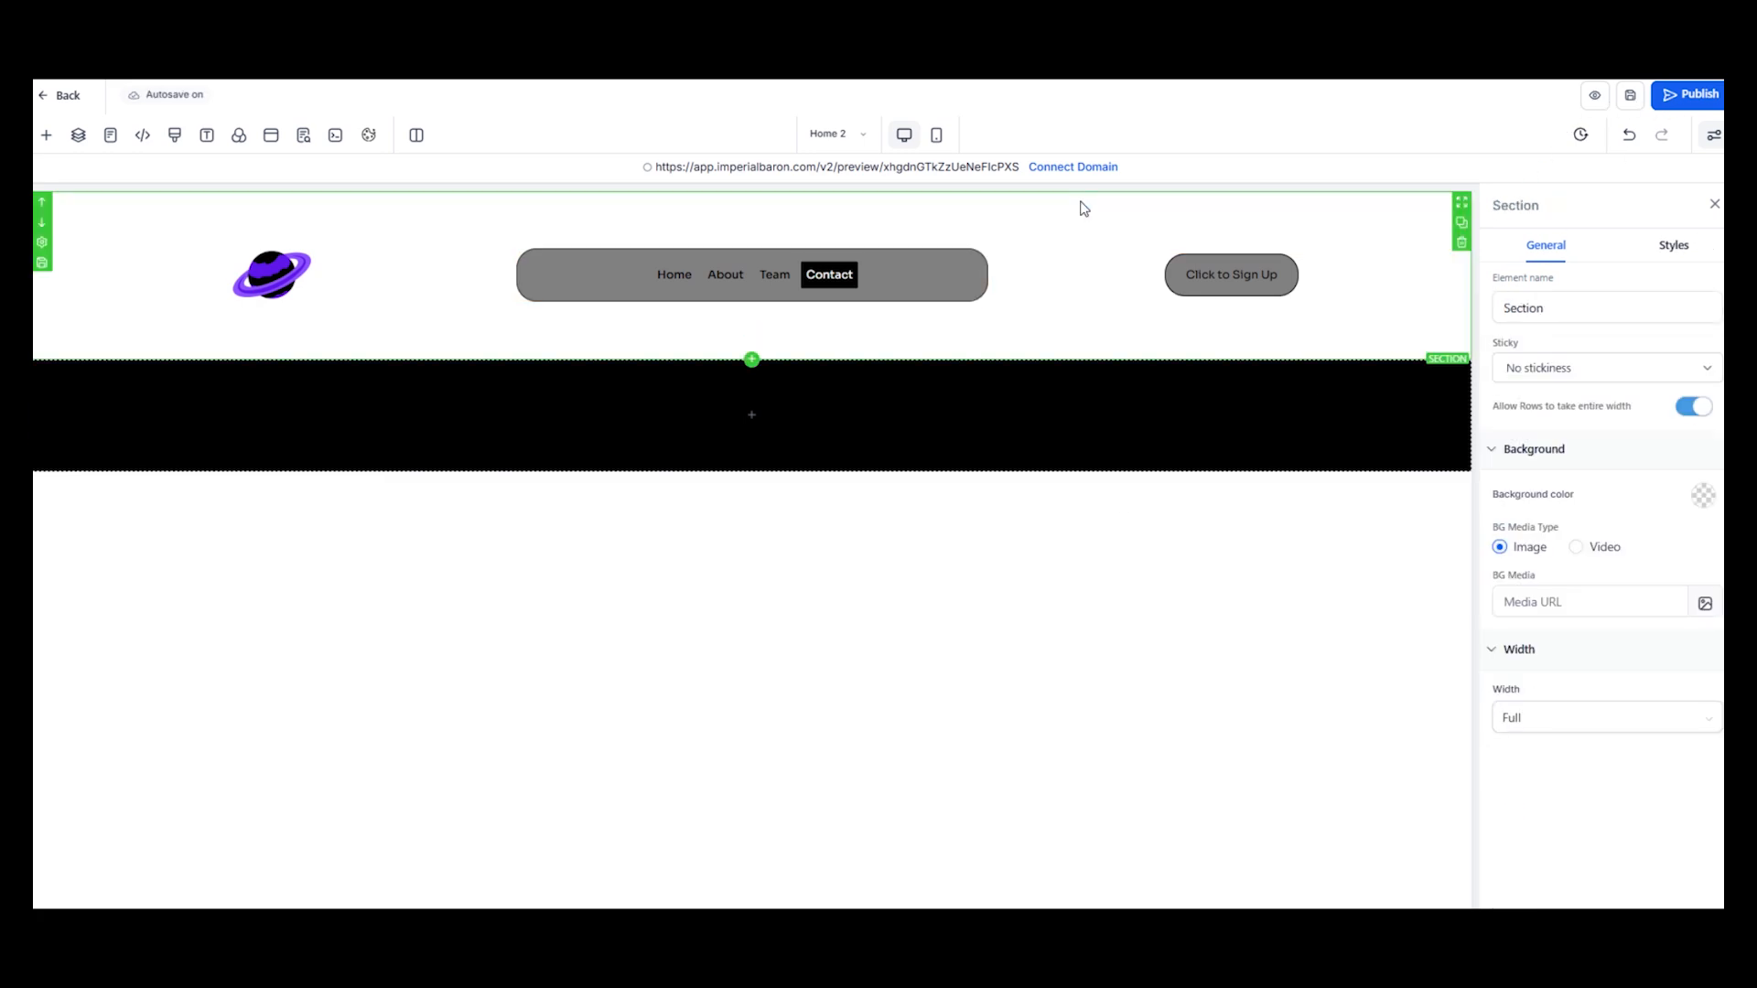
{"action": "left_click", "coordinate": [1587, 370]}
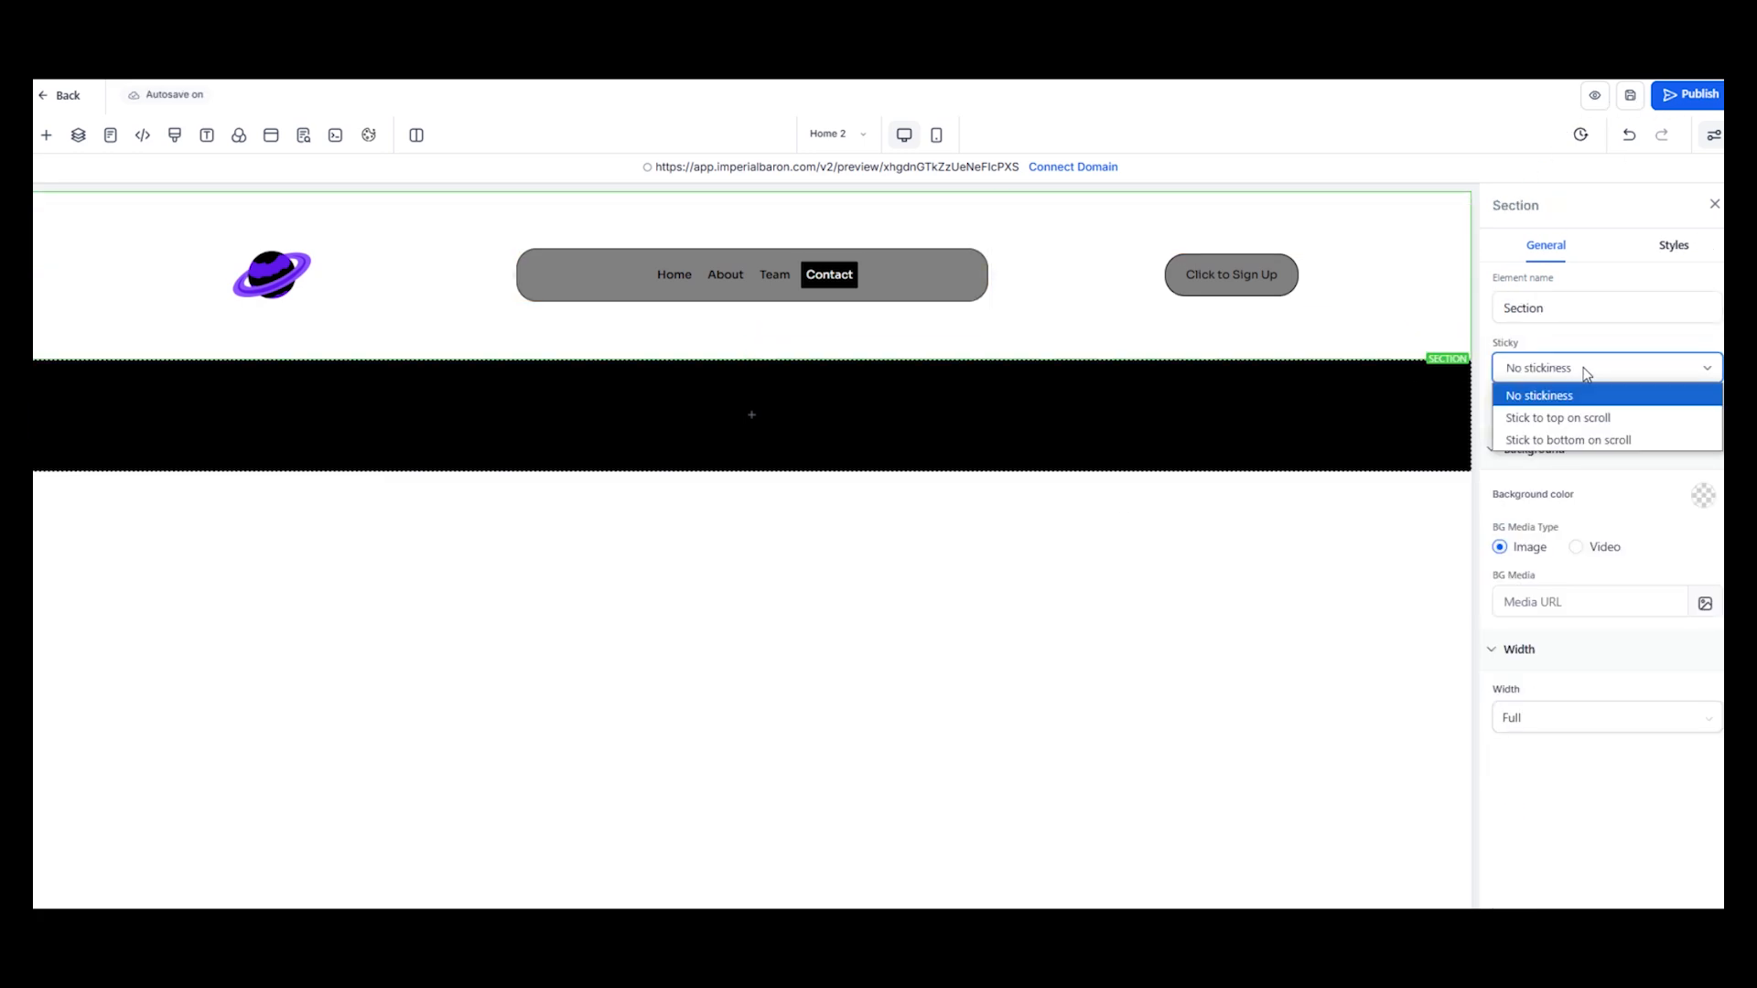
{"action": "left_click", "coordinate": [1583, 421]}
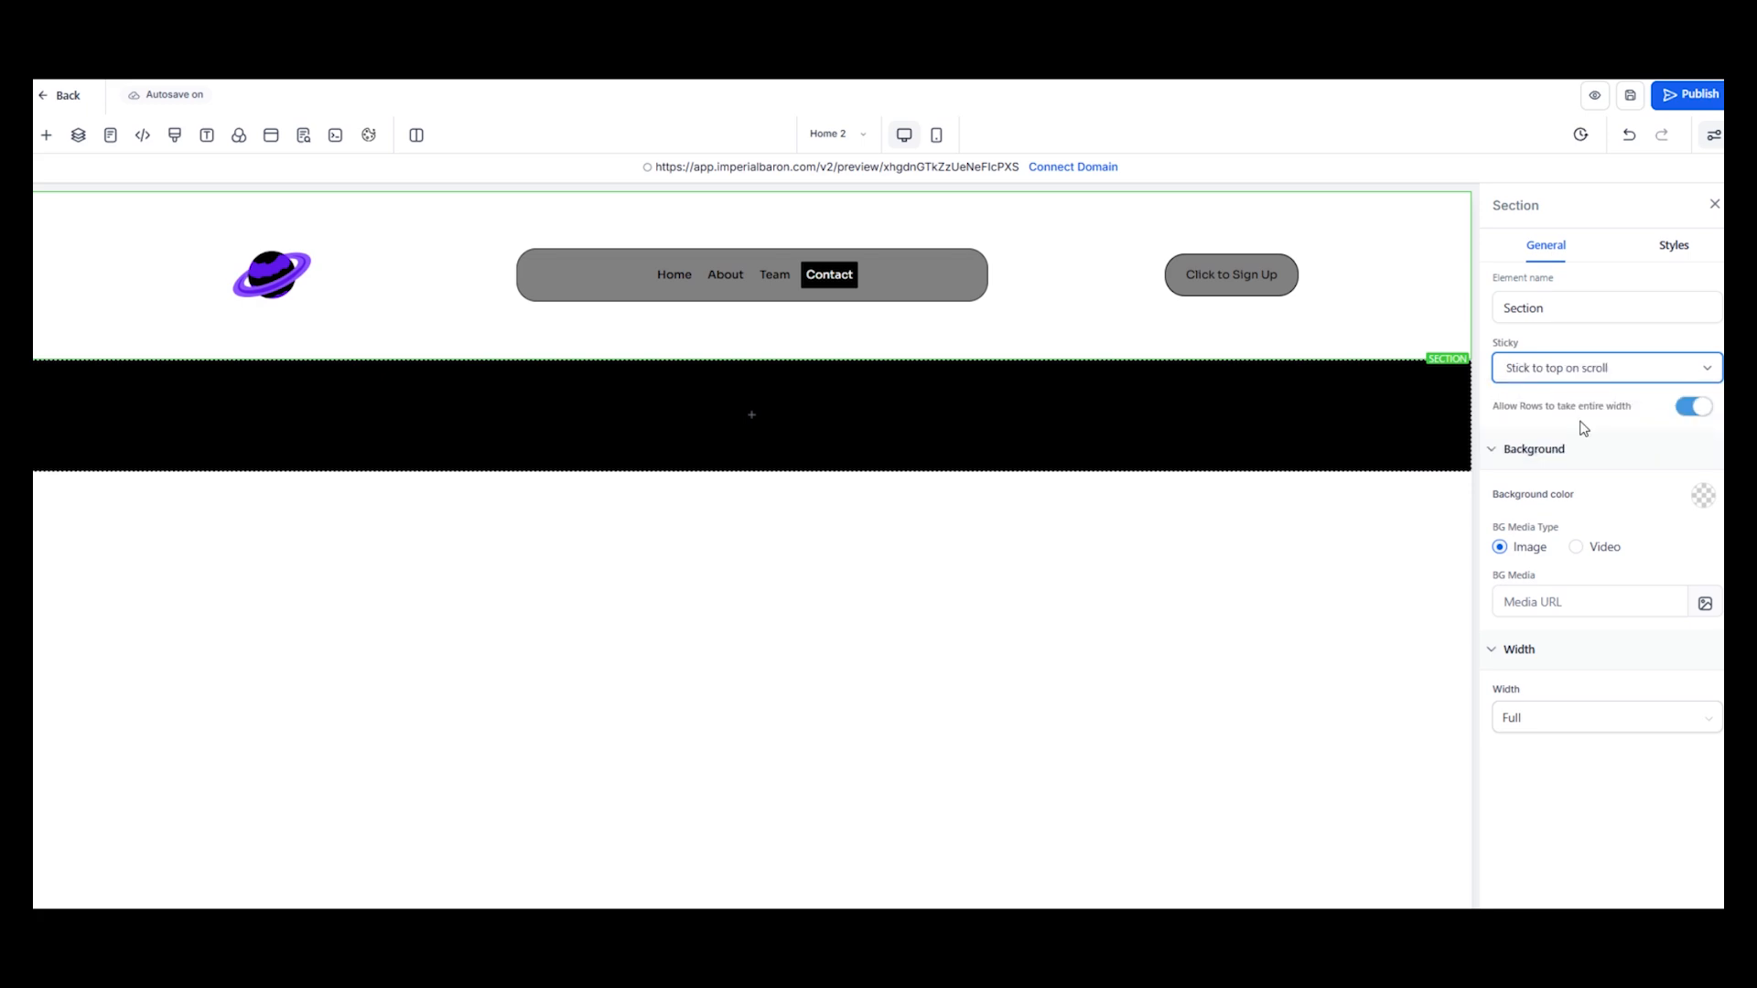
{"action": "left_click", "coordinate": [1630, 95]}
Set the black section's top padding to 2000 px and save the page
{"action": "left_click", "coordinate": [1024, 418]}
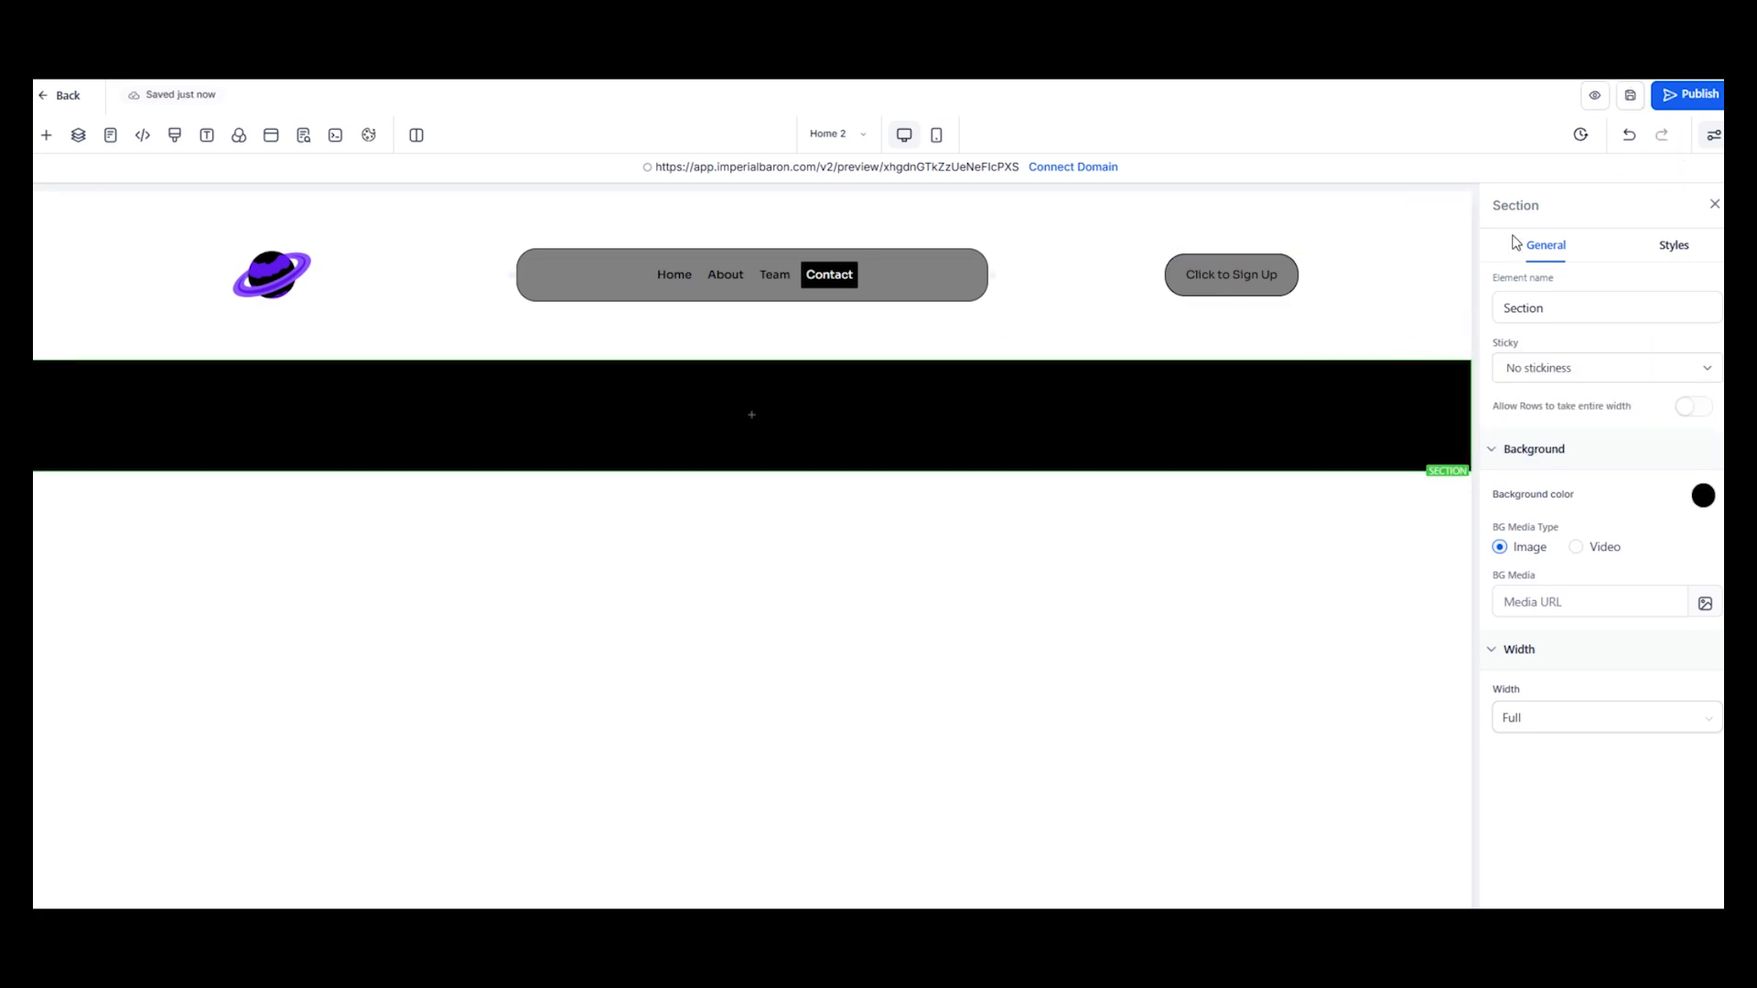
{"action": "left_click", "coordinate": [1671, 245]}
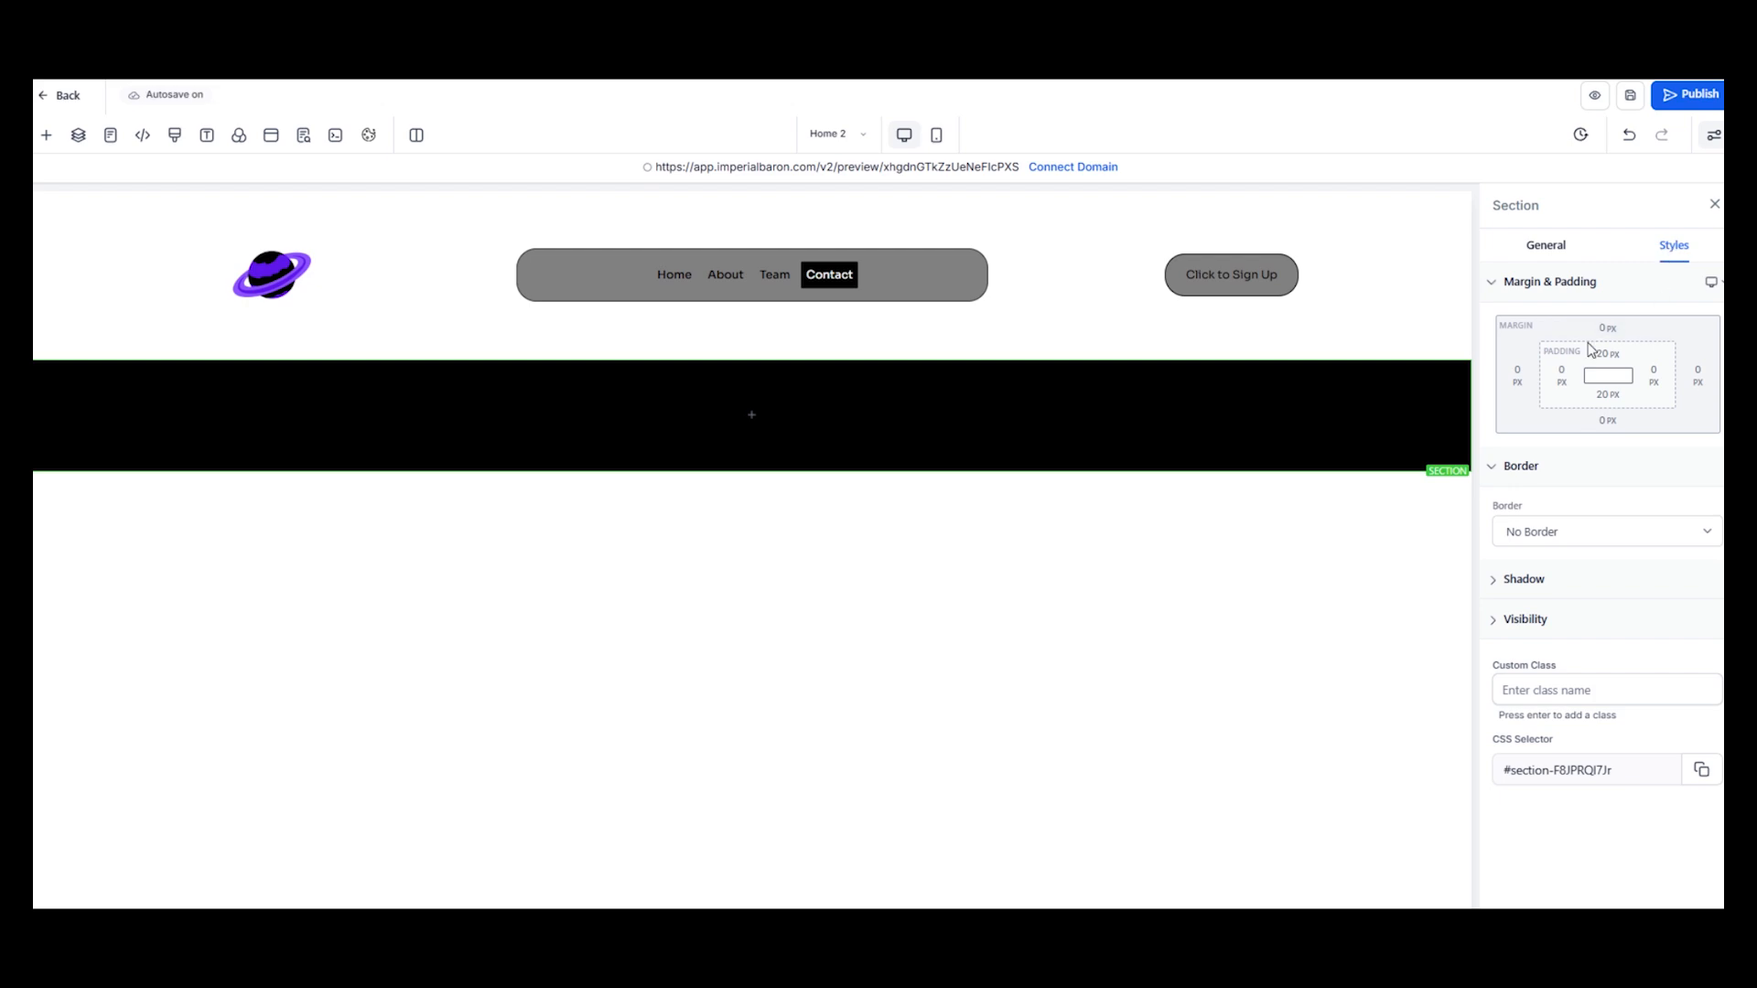
{"action": "left_click", "coordinate": [1607, 362]}
{"action": "type", "text": "000"}
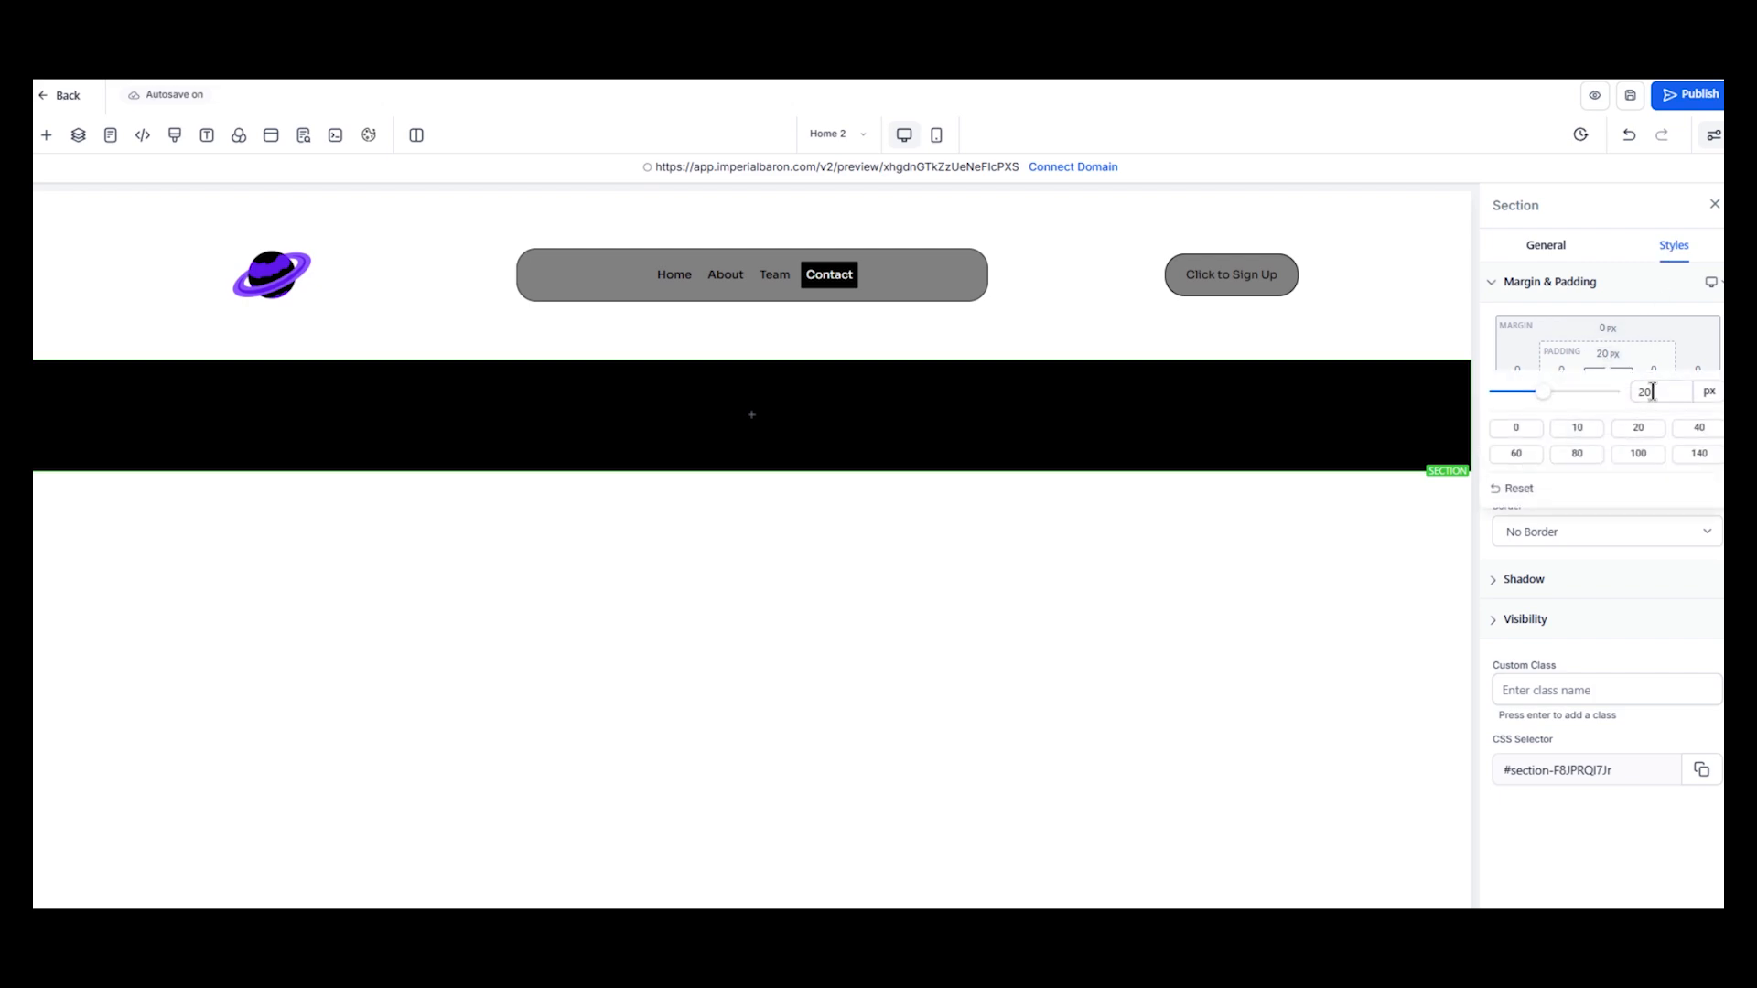
{"action": "left_click", "coordinate": [1691, 340]}
{"action": "scroll", "coordinate": [934, 409], "scroll_direction": "down", "scroll_amount": 2}
{"action": "scroll", "coordinate": [1089, 438], "scroll_direction": "up", "scroll_amount": 2}
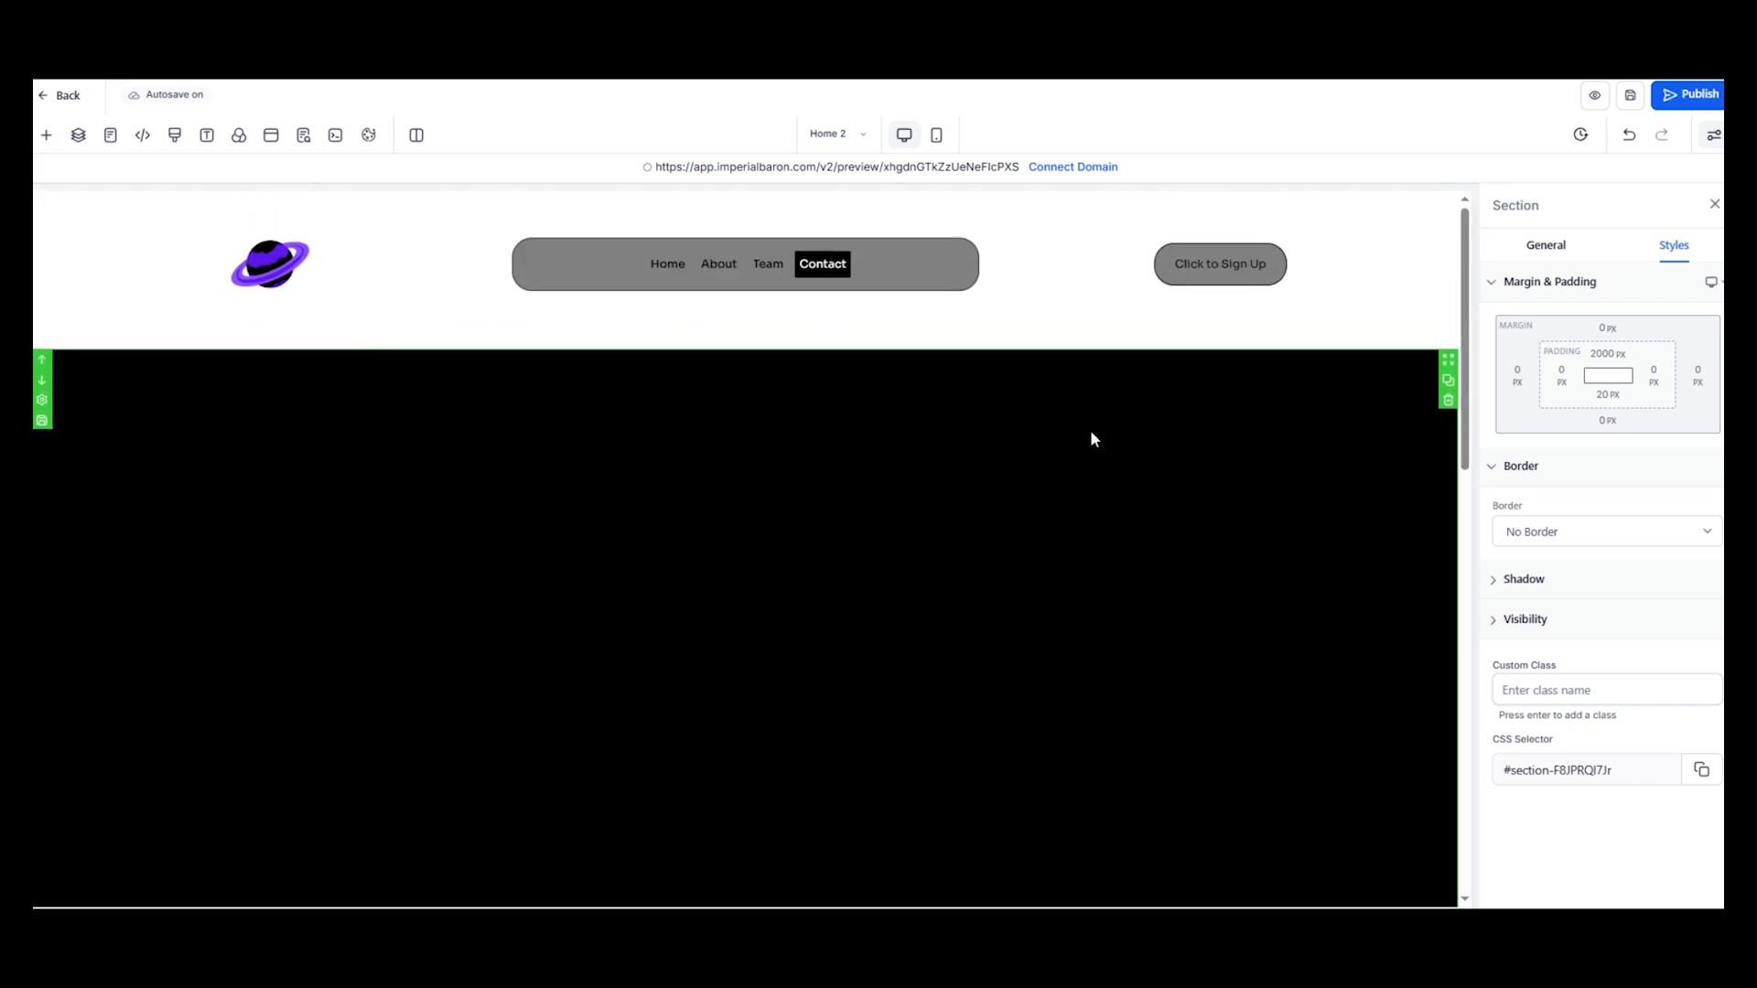
{"action": "left_click", "coordinate": [1628, 96]}
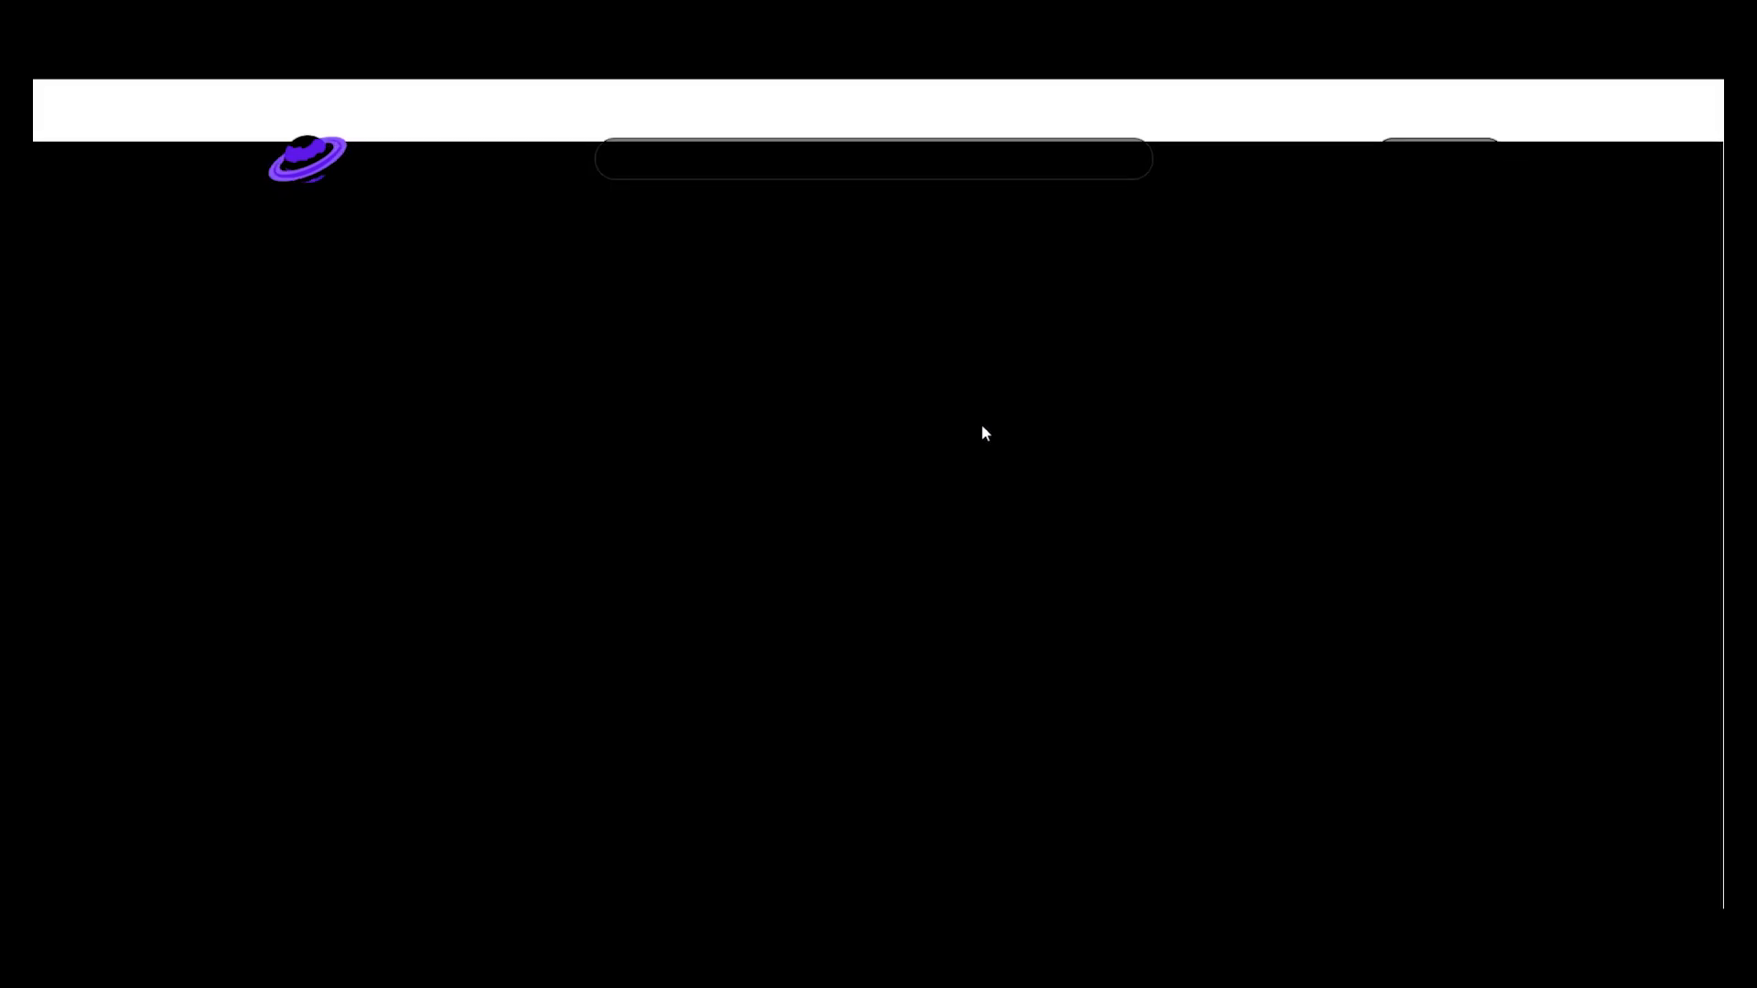
Return from the page preview to the editor and set the navigation menu's text color to white
{"action": "left_click", "coordinate": [595, 28]}
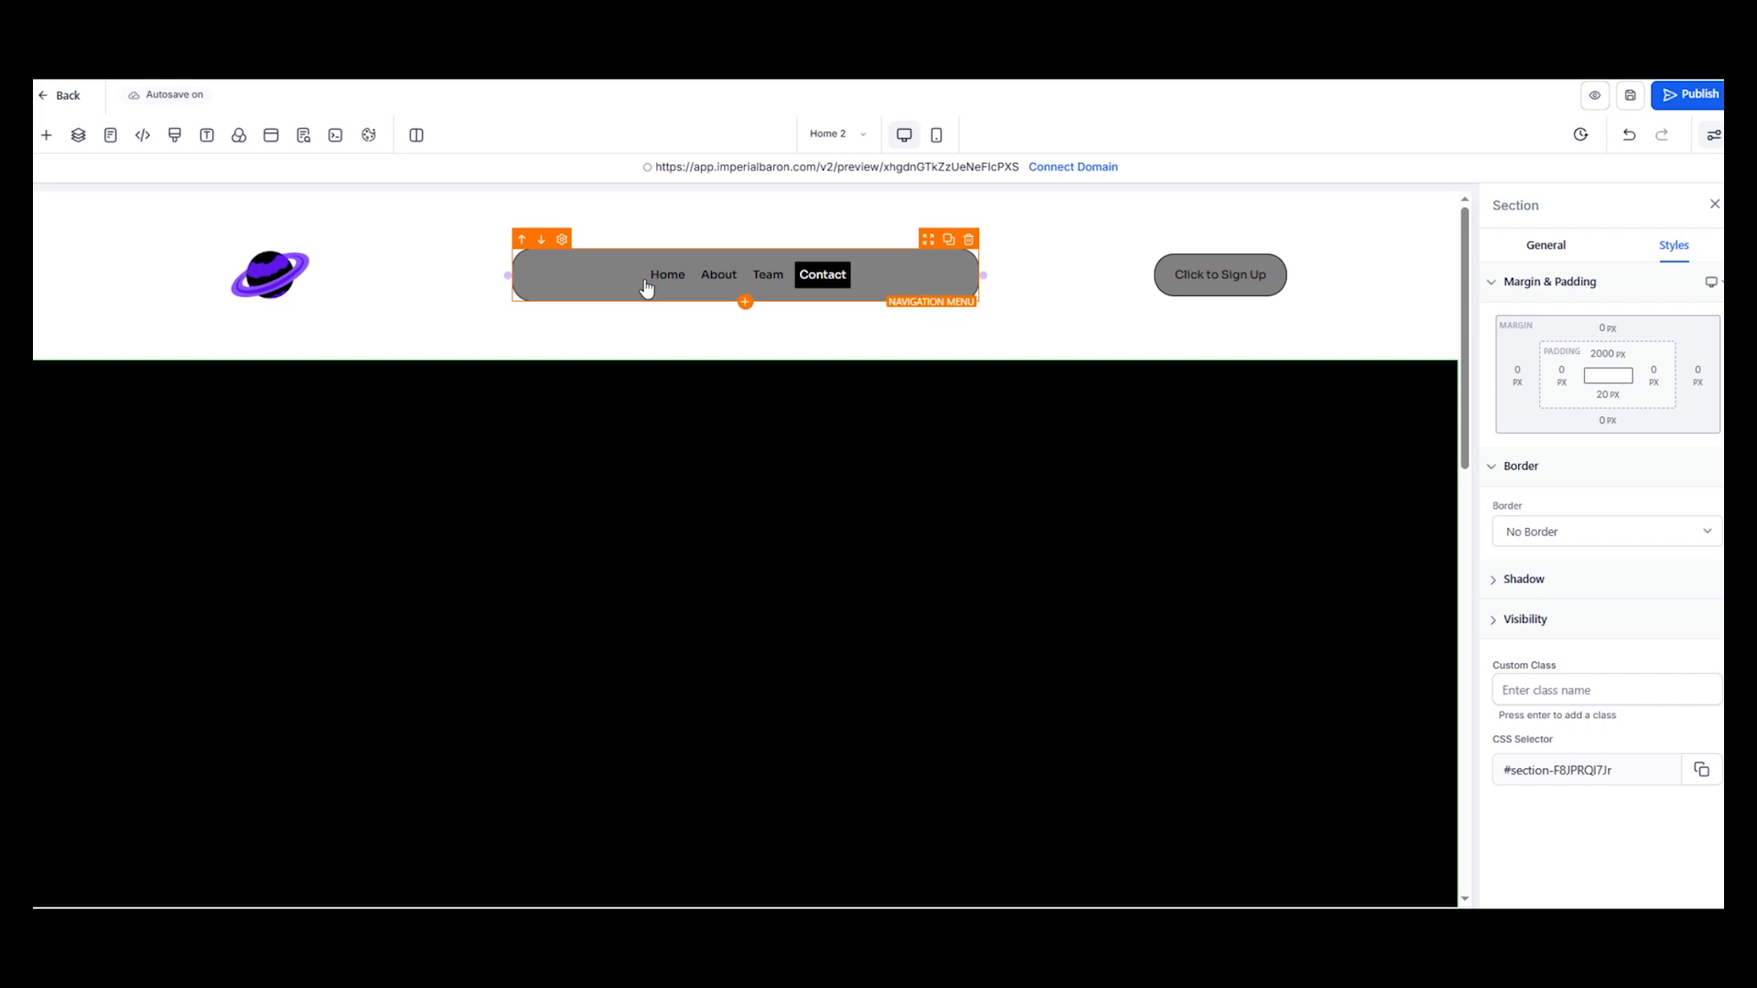
{"action": "left_click", "coordinate": [631, 284]}
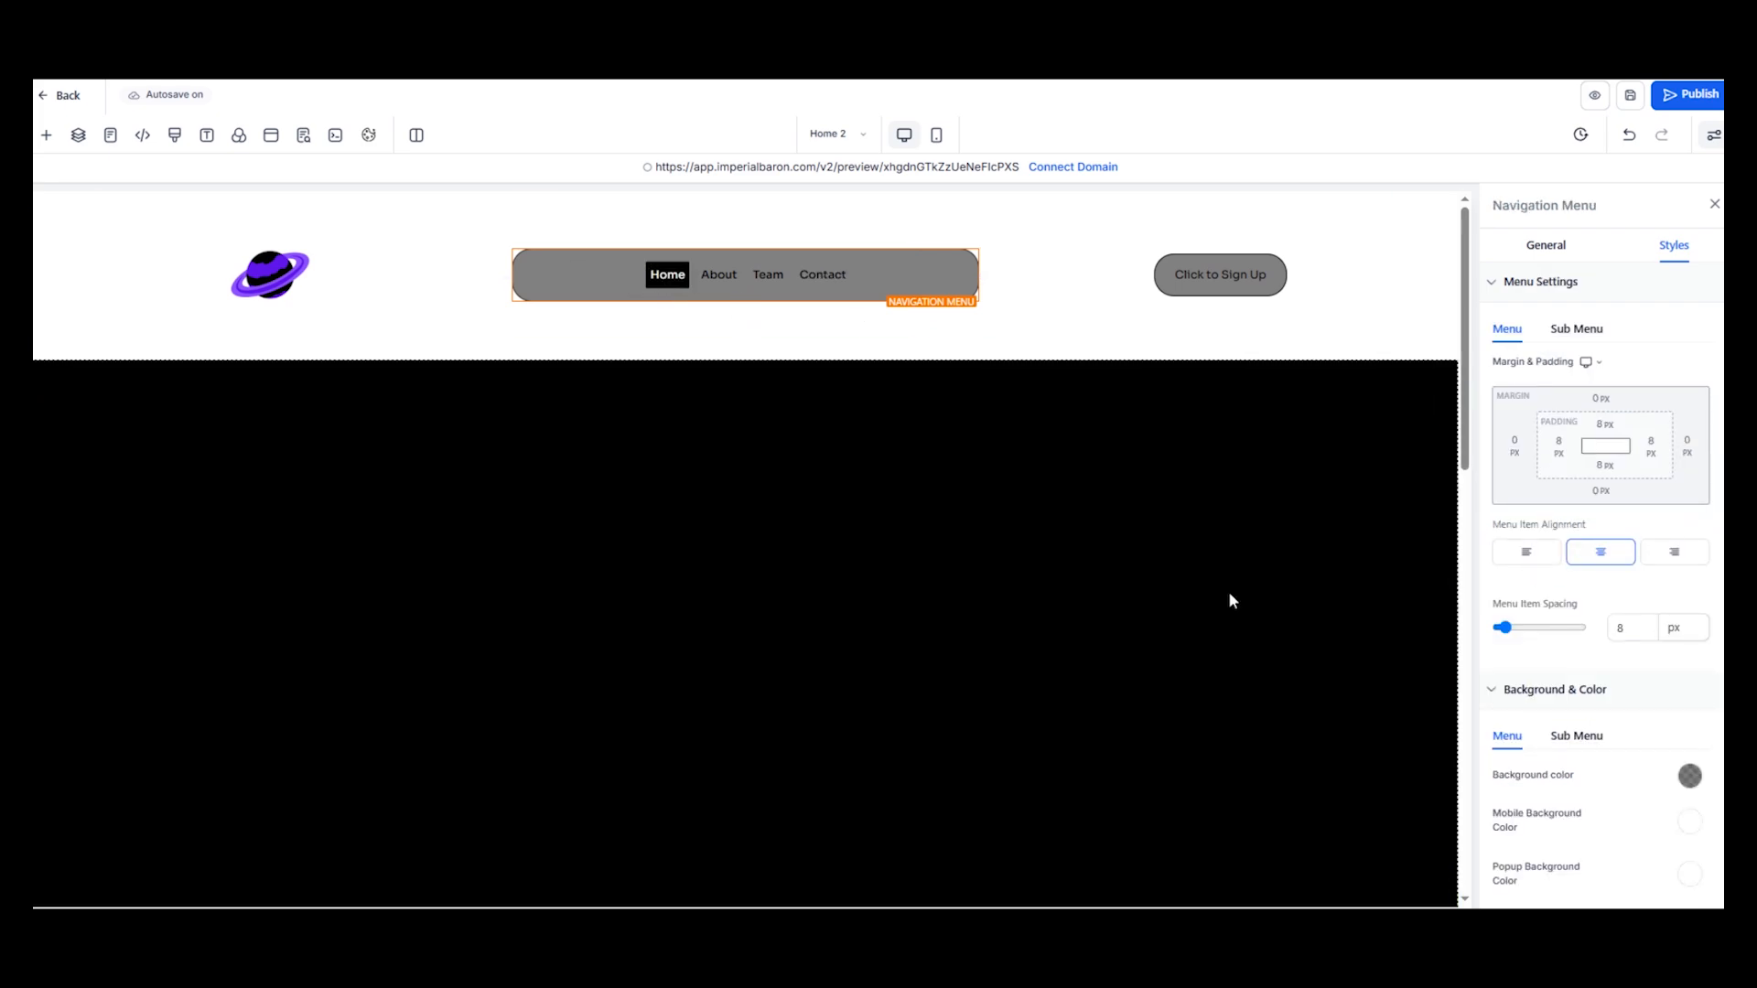
{"action": "scroll", "coordinate": [1645, 688], "scroll_direction": "down", "scroll_amount": 4}
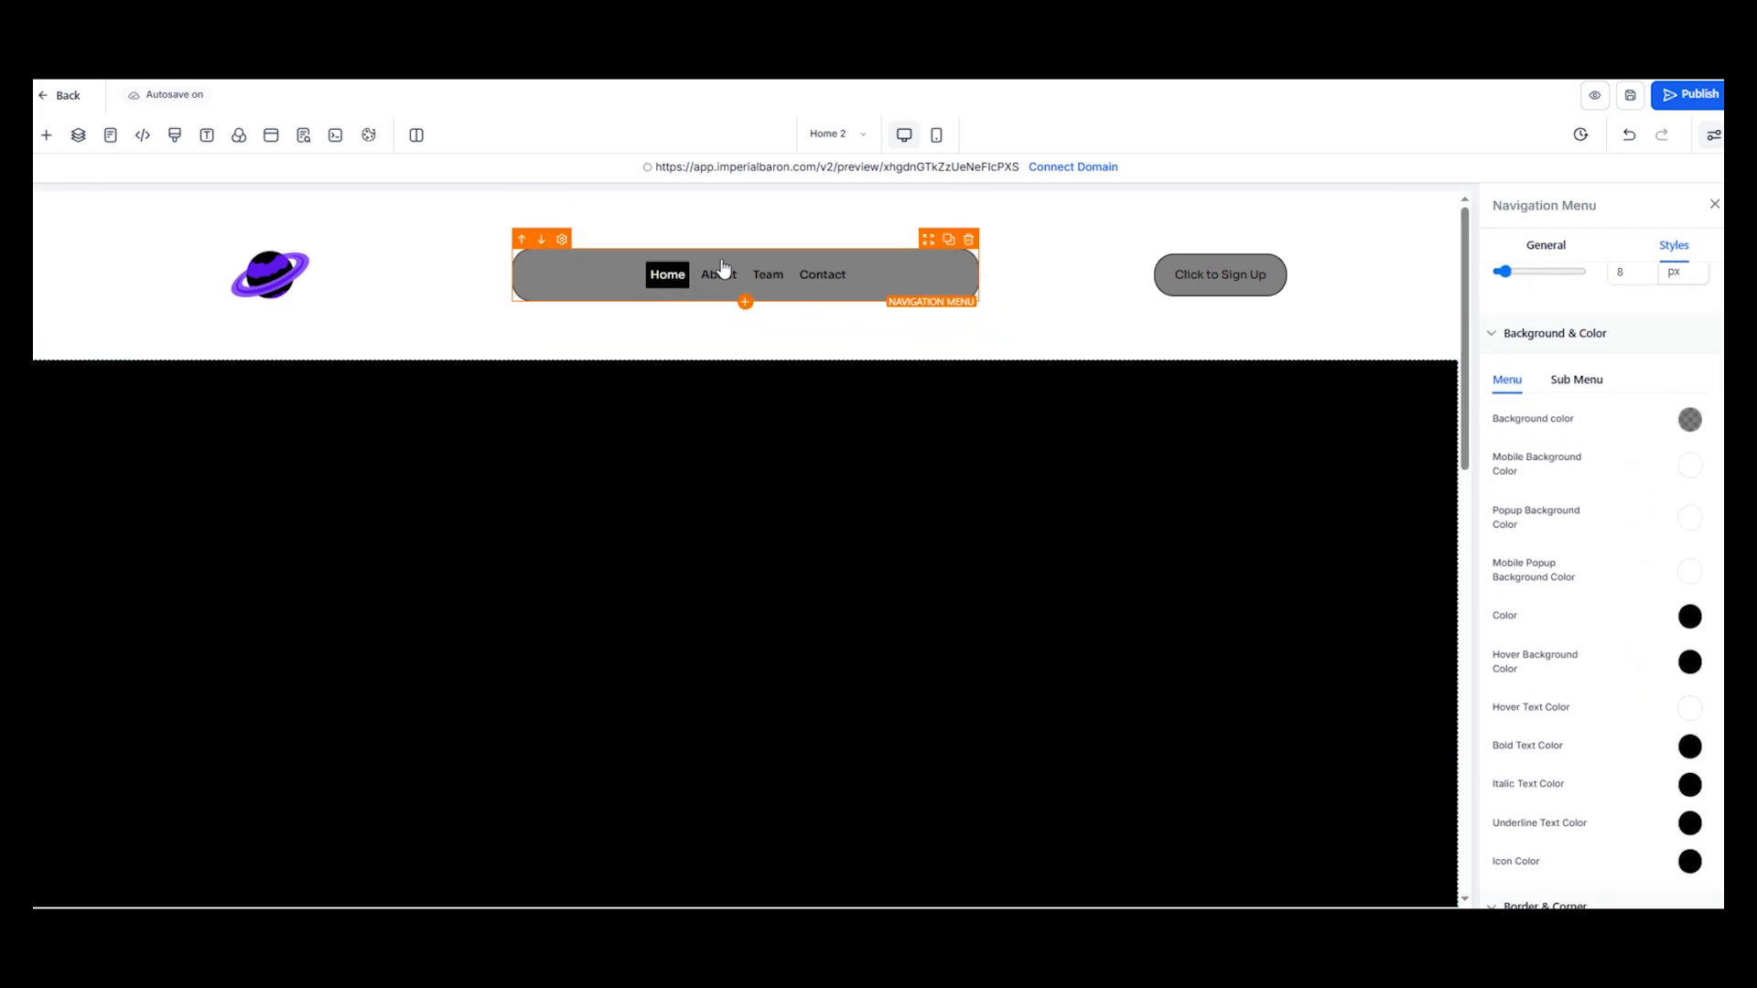
{"action": "left_click", "coordinate": [1690, 616]}
{"action": "left_click", "coordinate": [1563, 652]}
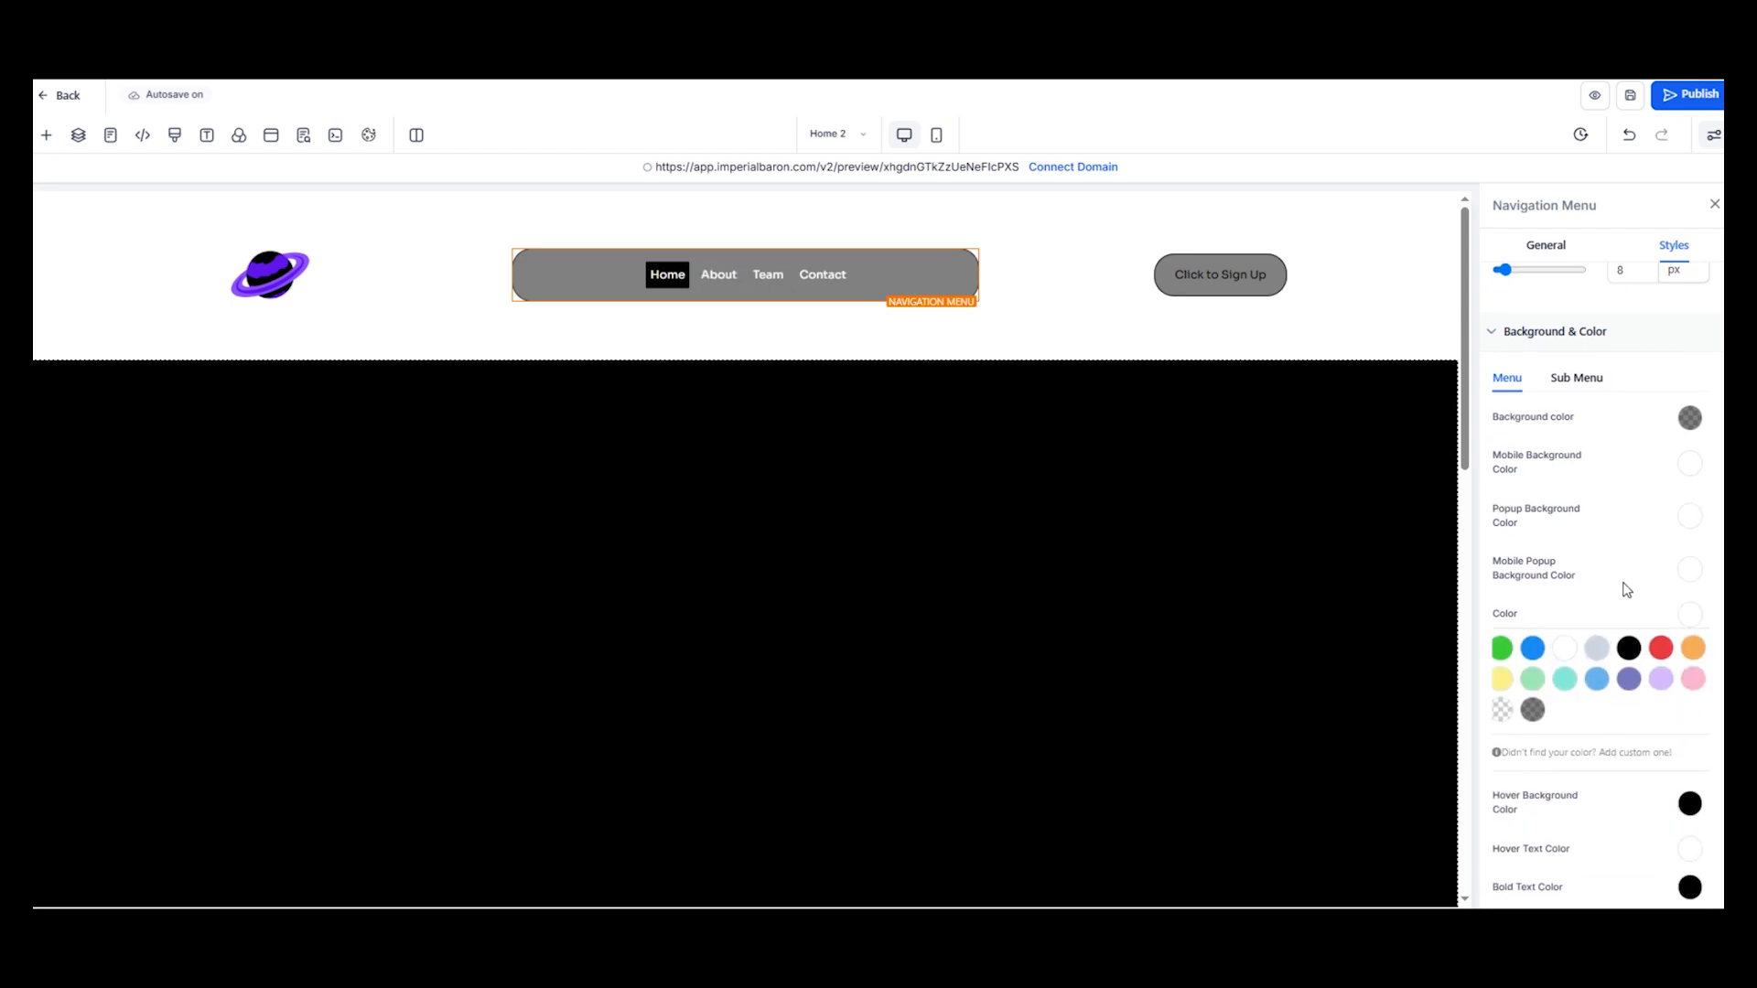
Set the navigation menu's hover background color to the transparent swatch
{"action": "scroll", "coordinate": [1622, 696], "scroll_direction": "down", "scroll_amount": 2}
{"action": "left_click", "coordinate": [1689, 632]}
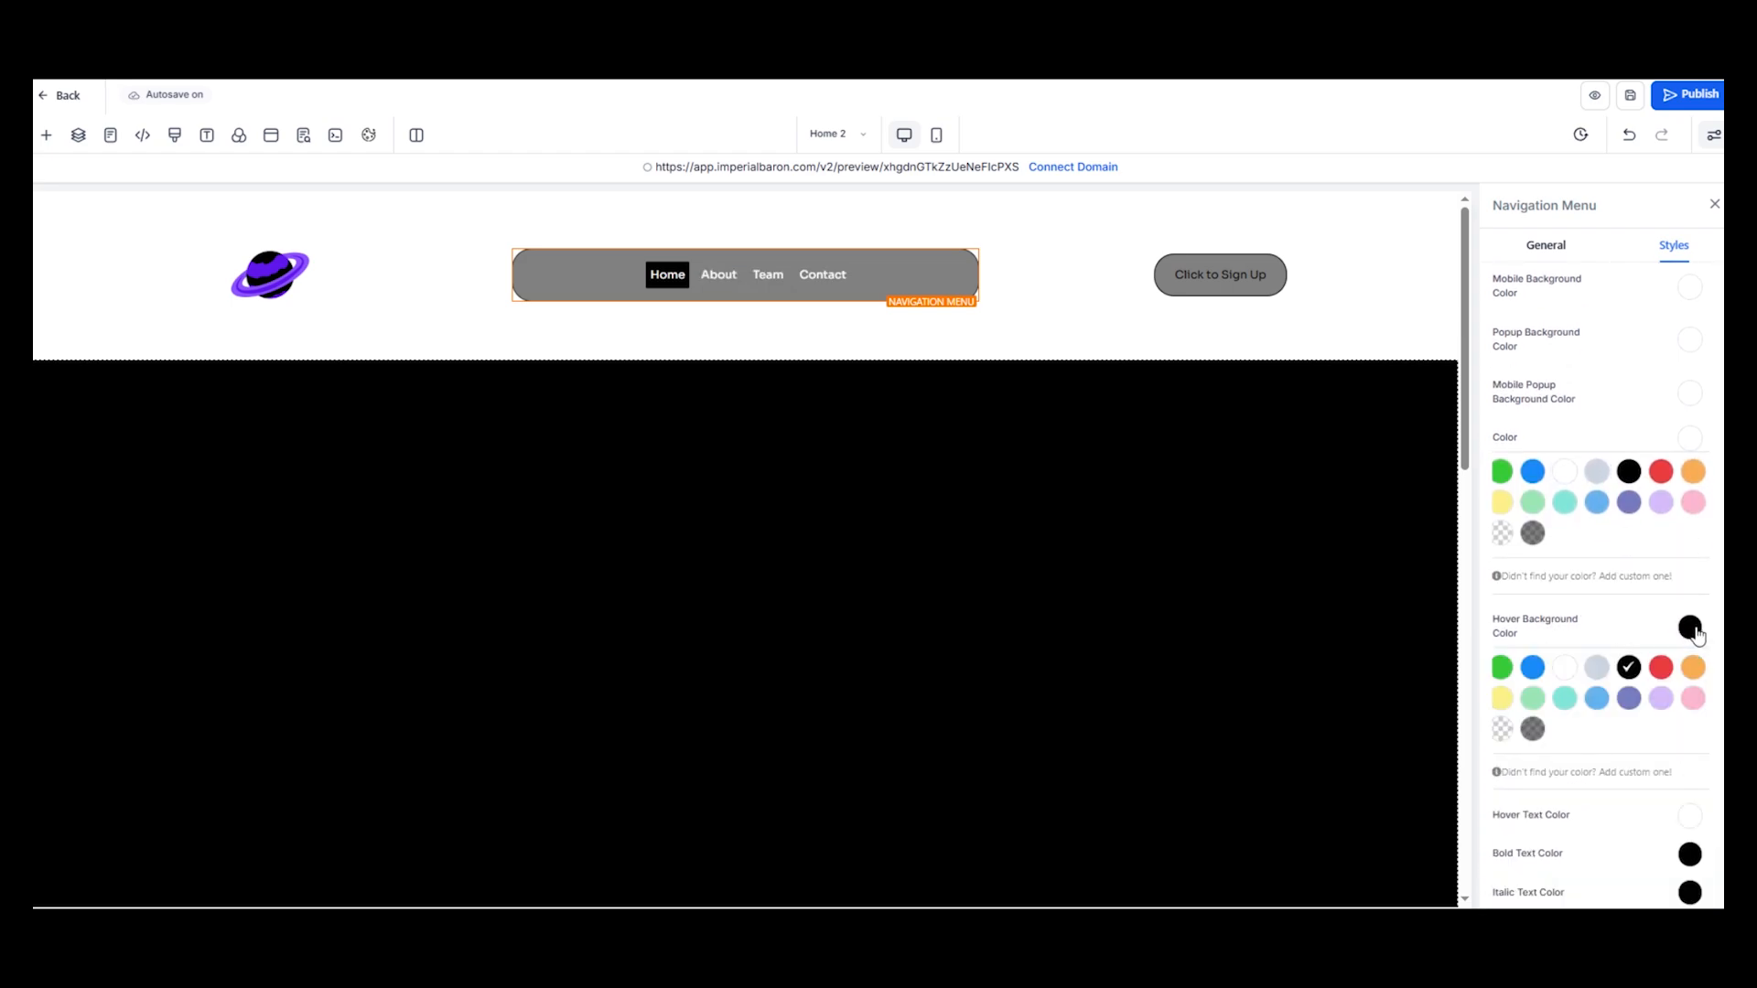
{"action": "left_click", "coordinate": [1501, 729]}
Set the Click to Sign Up button's text color to white
{"action": "left_click", "coordinate": [1220, 279]}
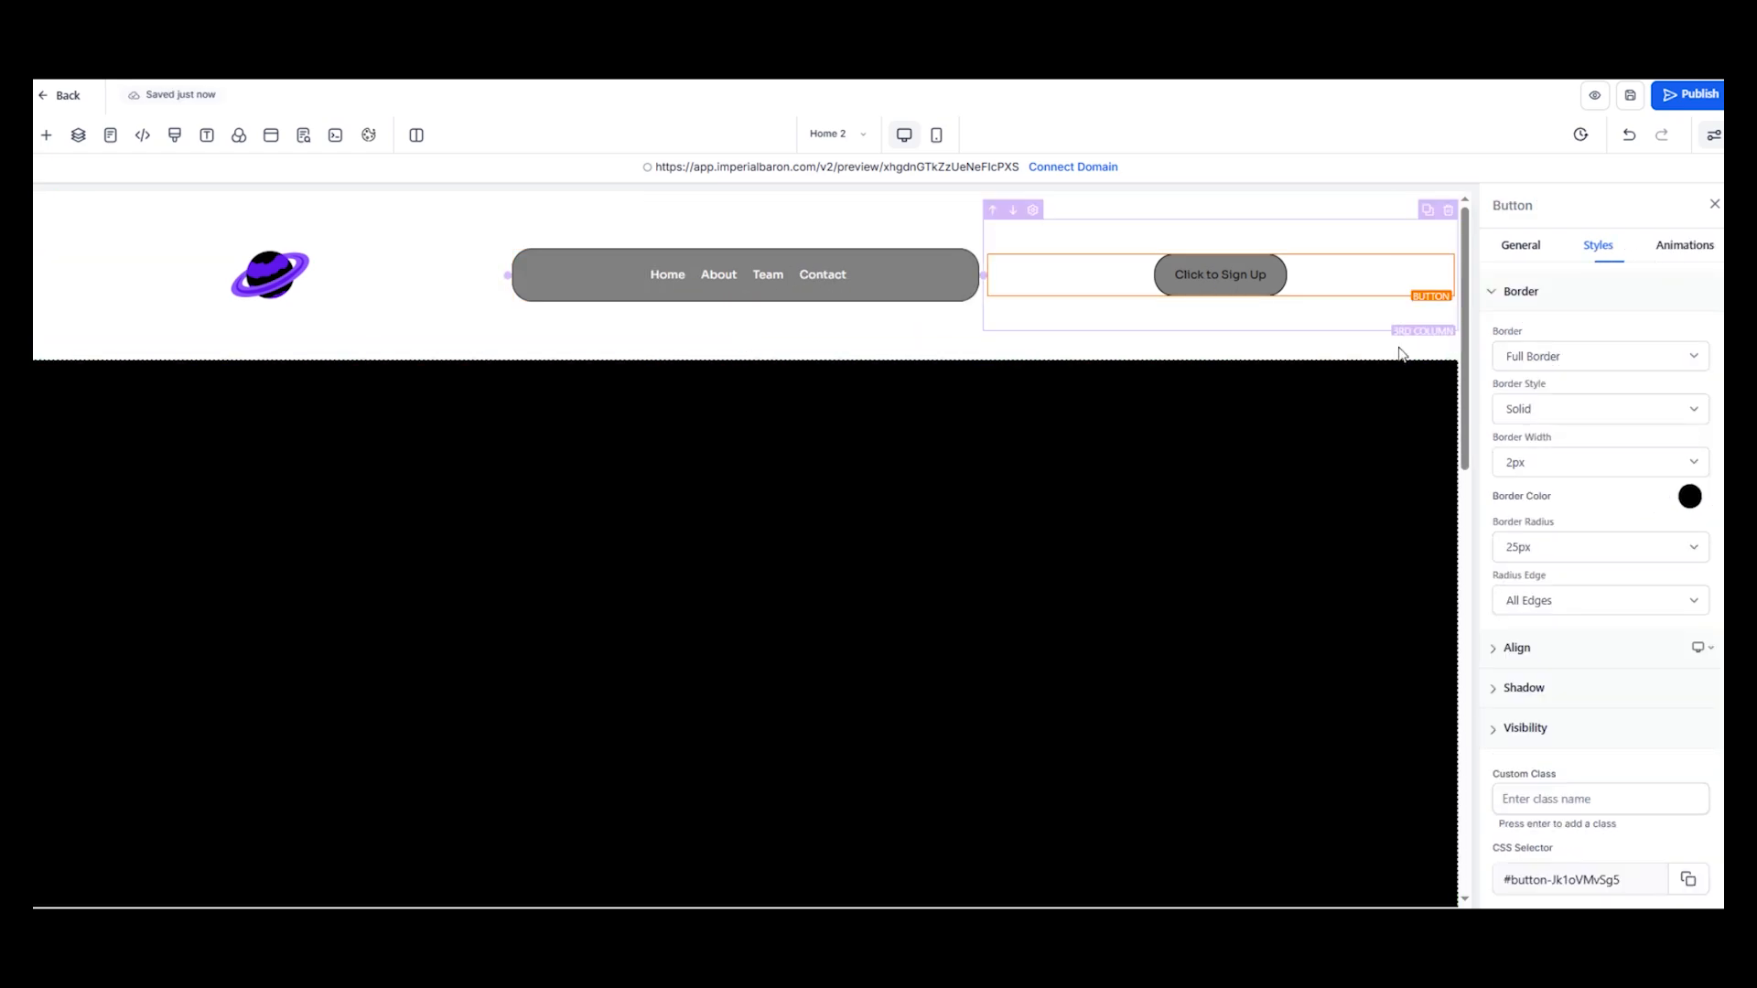
{"action": "scroll", "coordinate": [1611, 474], "scroll_direction": "up", "scroll_amount": 5}
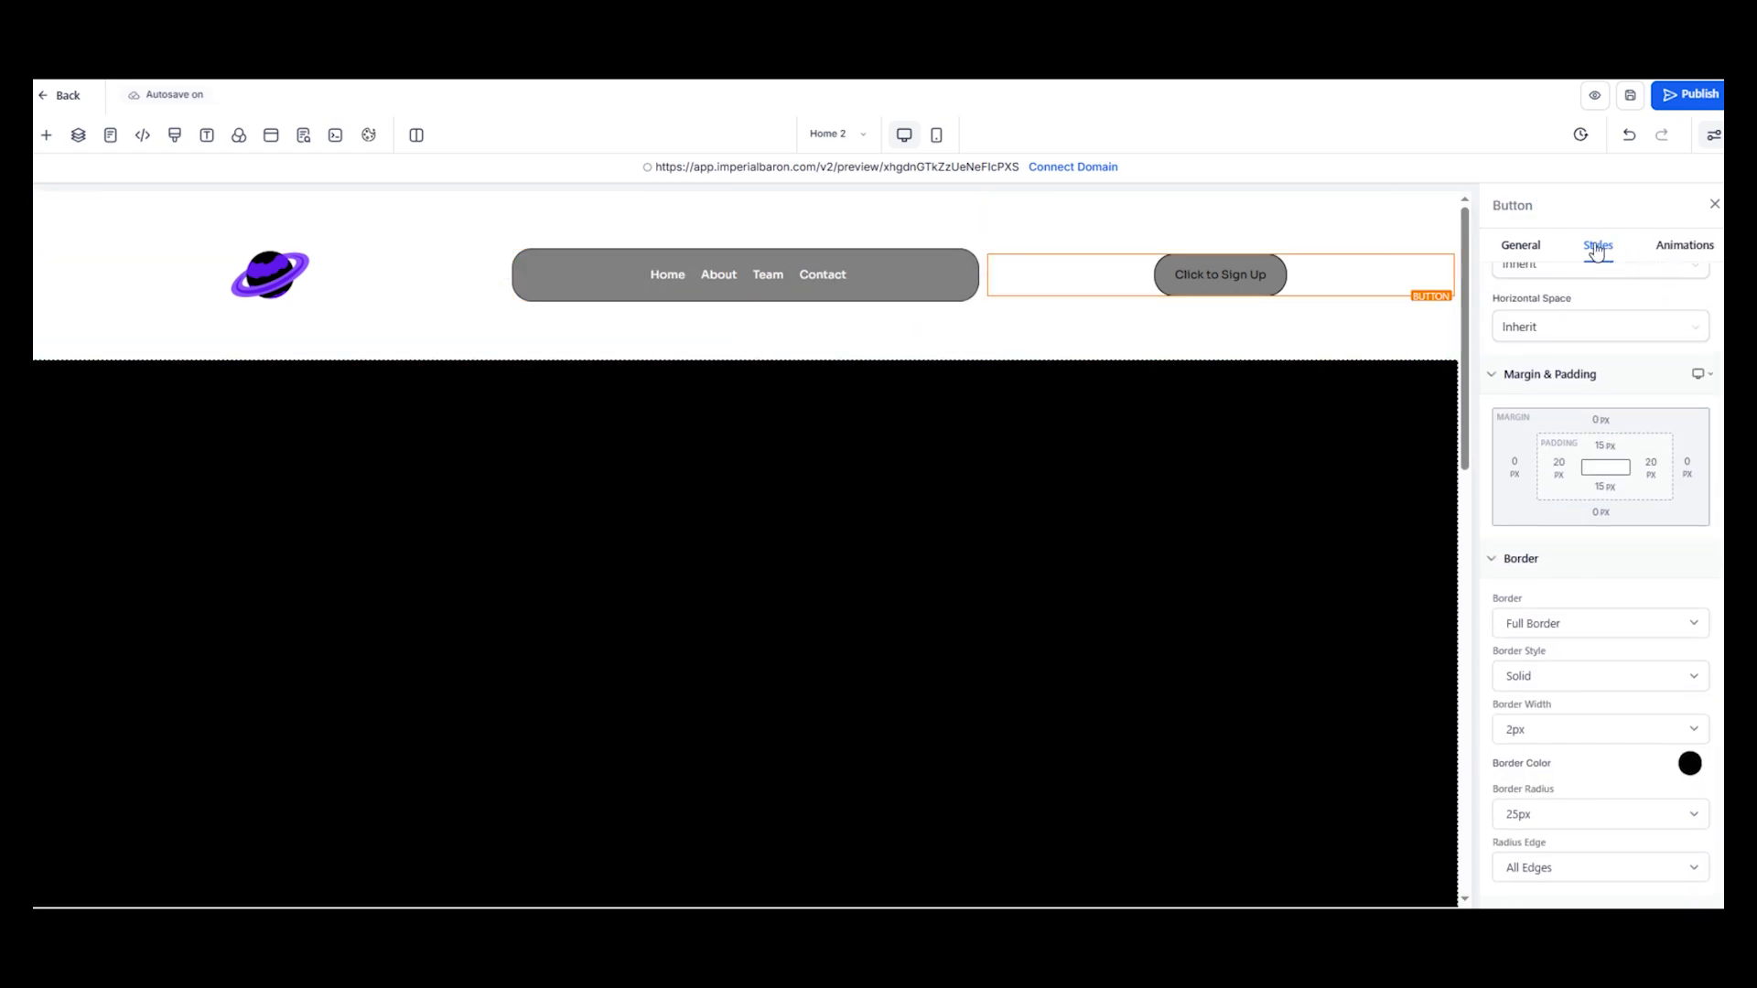
{"action": "left_click", "coordinate": [1520, 245]}
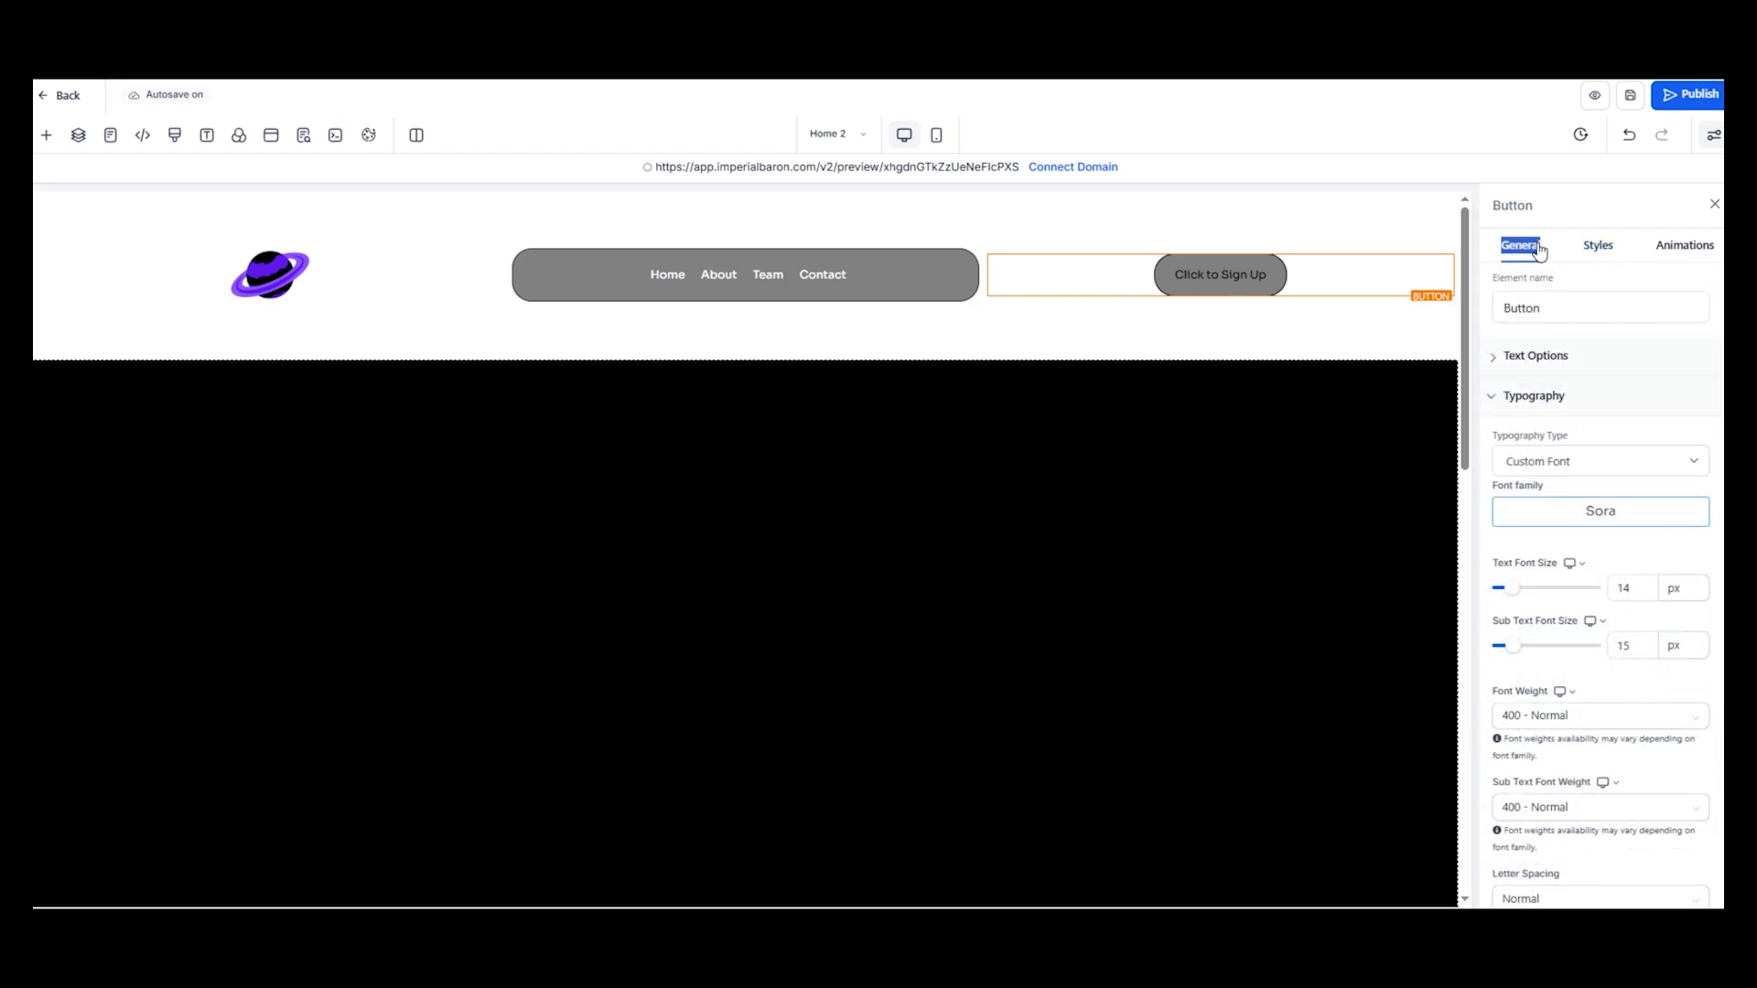
{"action": "scroll", "coordinate": [1602, 549], "scroll_direction": "down", "scroll_amount": 5}
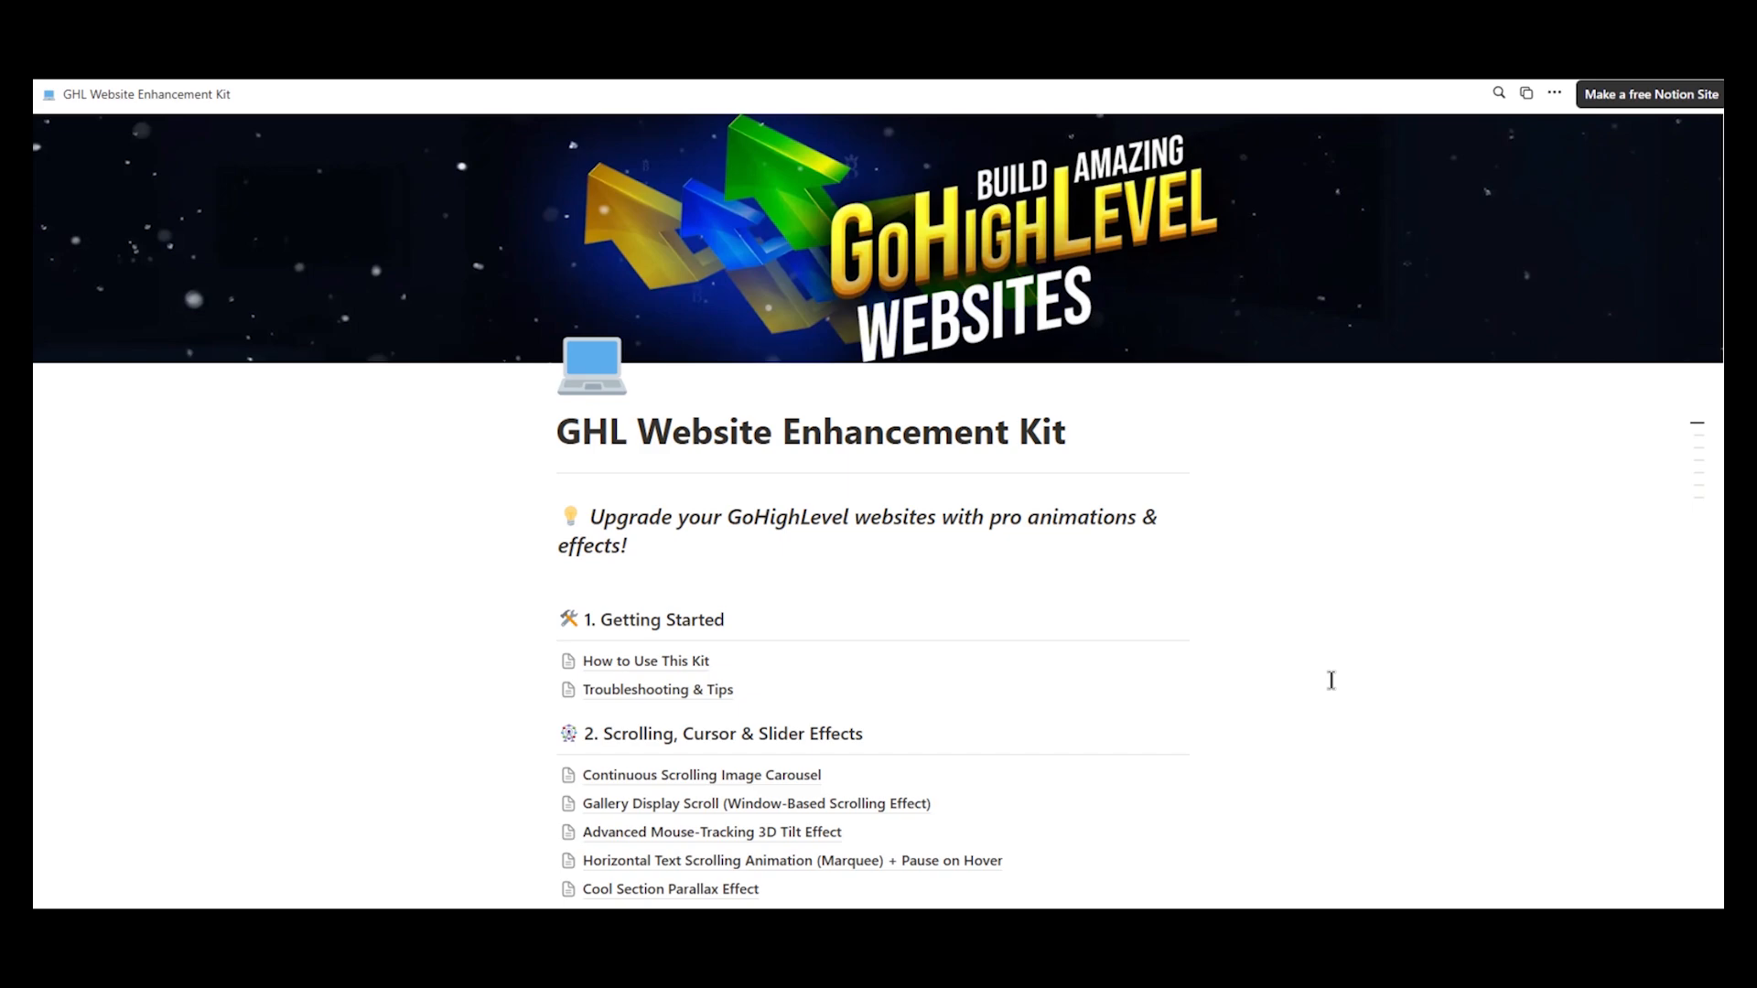
Look through the GHL Website Enhancement Kit's effect list down to the Advanced UI Enhancements and bonus sections
{"action": "scroll", "coordinate": [1331, 681], "scroll_direction": "down", "scroll_amount": 1}
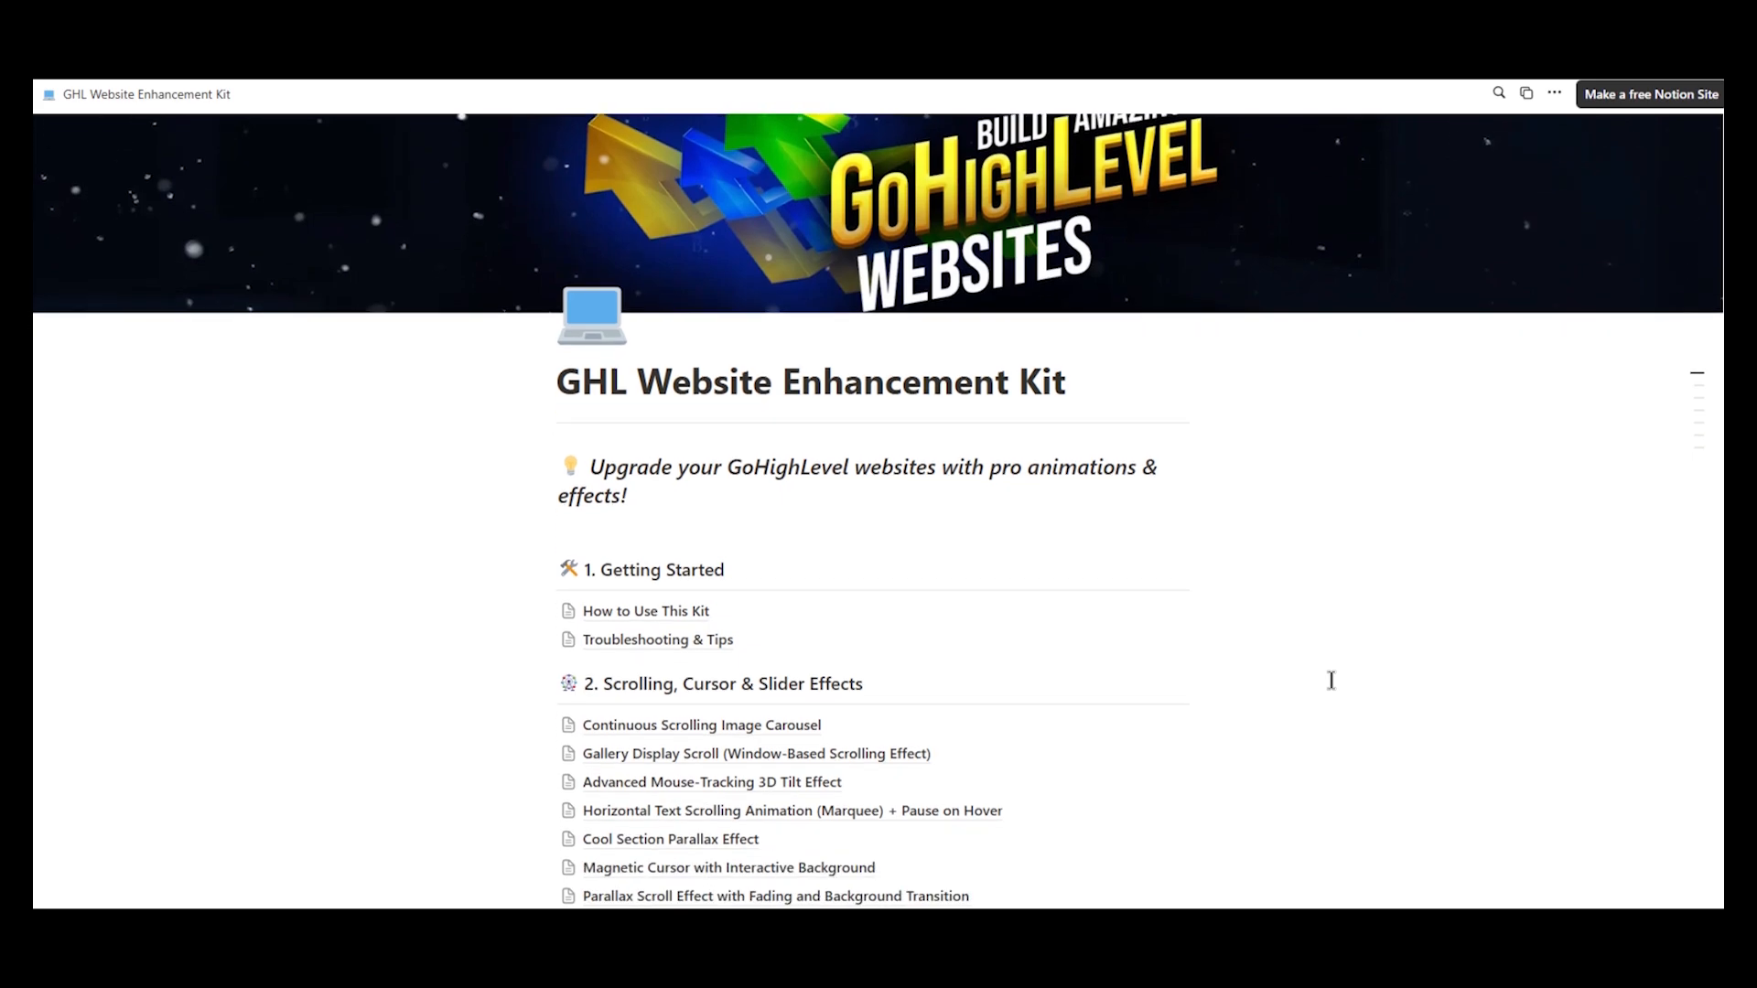
{"action": "scroll", "coordinate": [1332, 681], "scroll_direction": "up", "scroll_amount": 1}
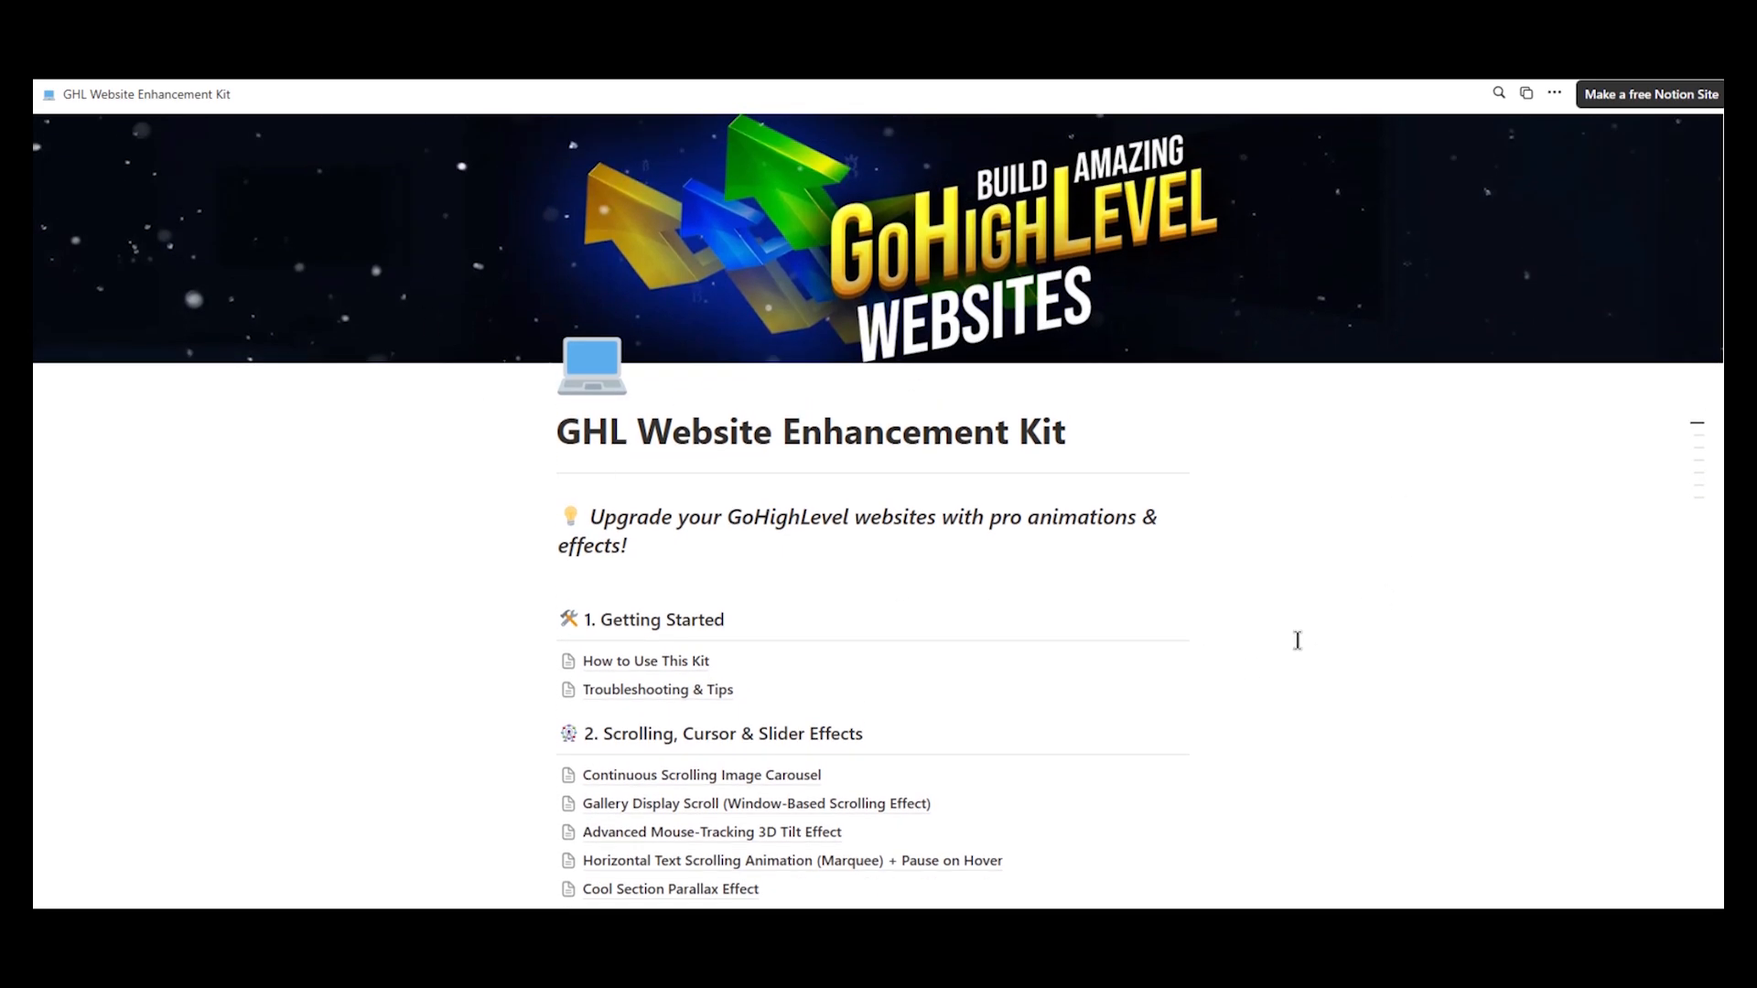
{"action": "scroll", "coordinate": [1297, 640], "scroll_direction": "down", "scroll_amount": 15}
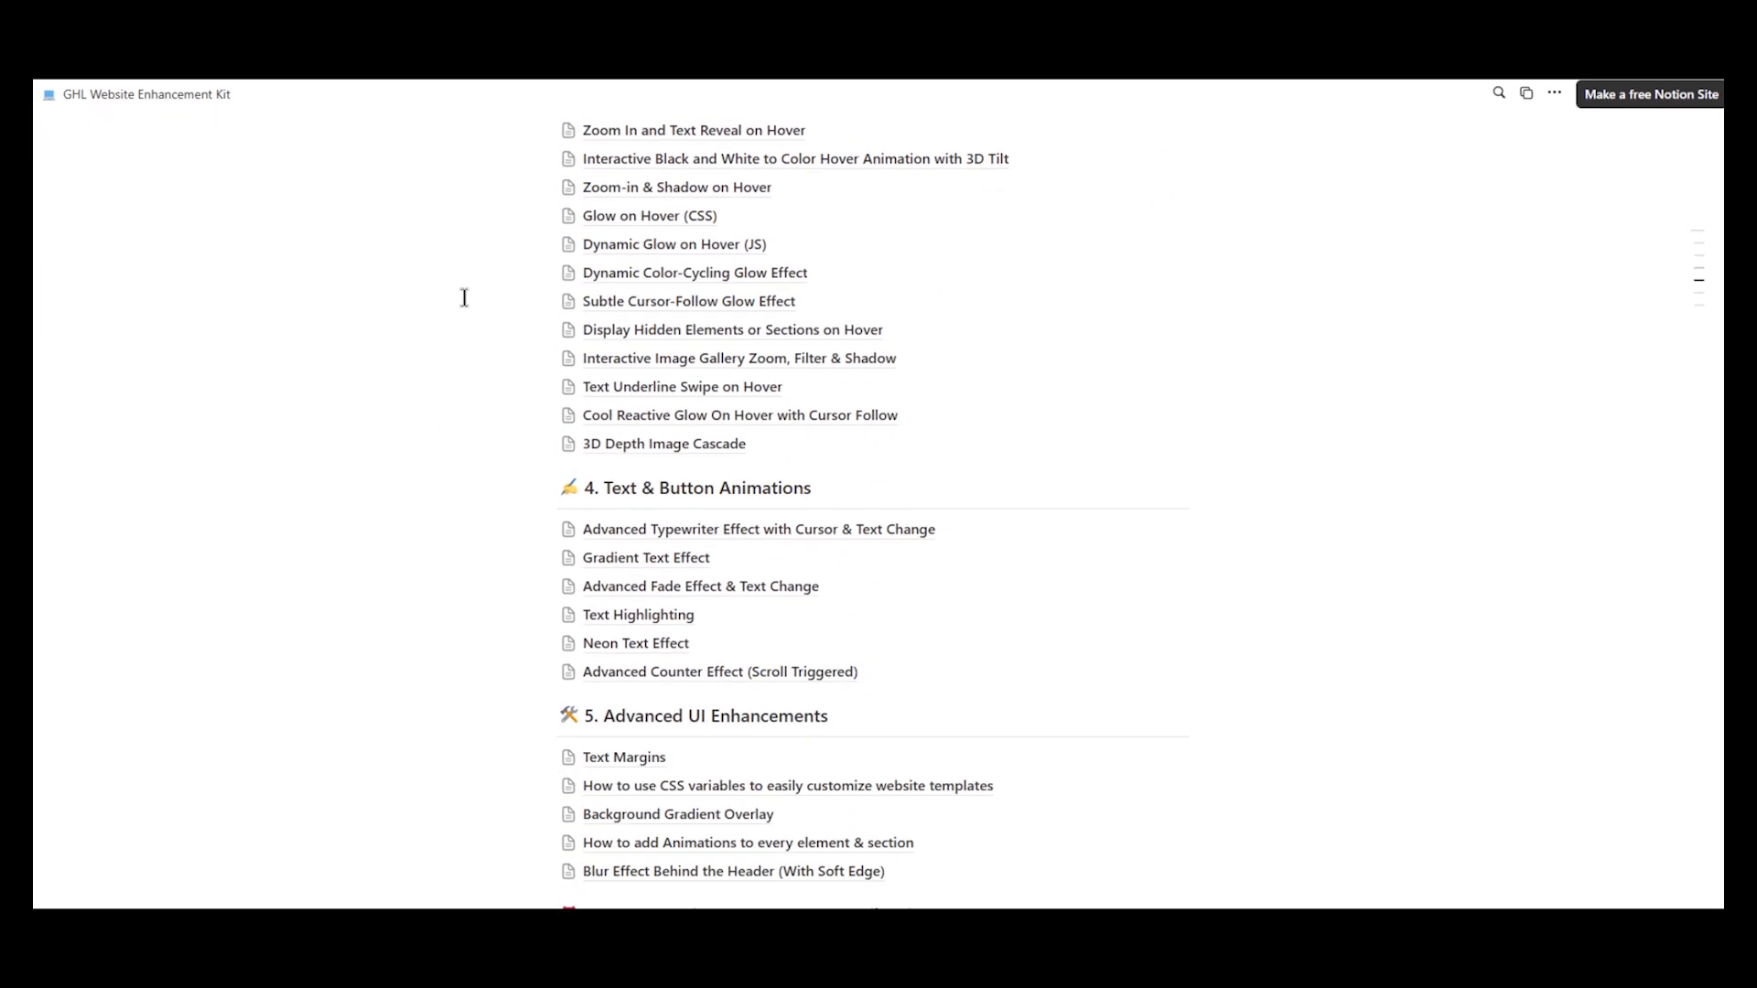
{"action": "scroll", "coordinate": [476, 608], "scroll_direction": "down", "scroll_amount": 3}
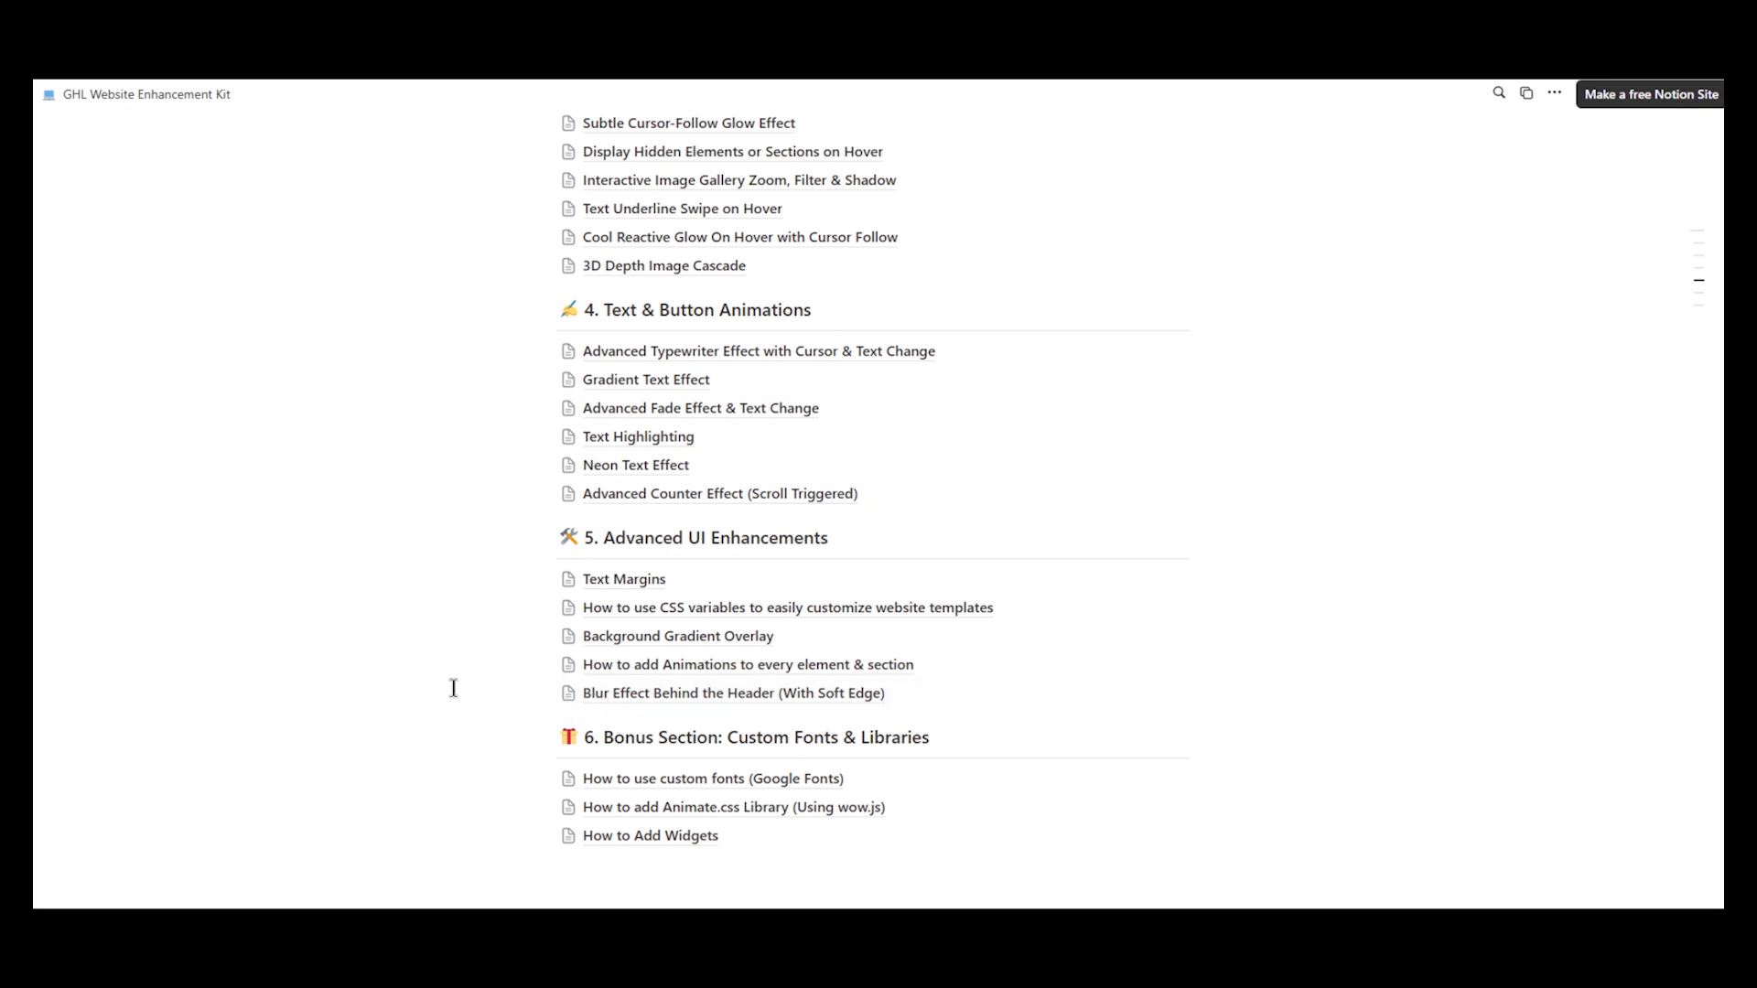
{"action": "scroll", "coordinate": [482, 651], "scroll_direction": "up", "scroll_amount": 2}
{"action": "scroll", "coordinate": [483, 650], "scroll_direction": "down", "scroll_amount": 2}
{"action": "scroll", "coordinate": [482, 651], "scroll_direction": "down", "scroll_amount": 1}
{"action": "scroll", "coordinate": [482, 651], "scroll_direction": "up", "scroll_amount": 1}
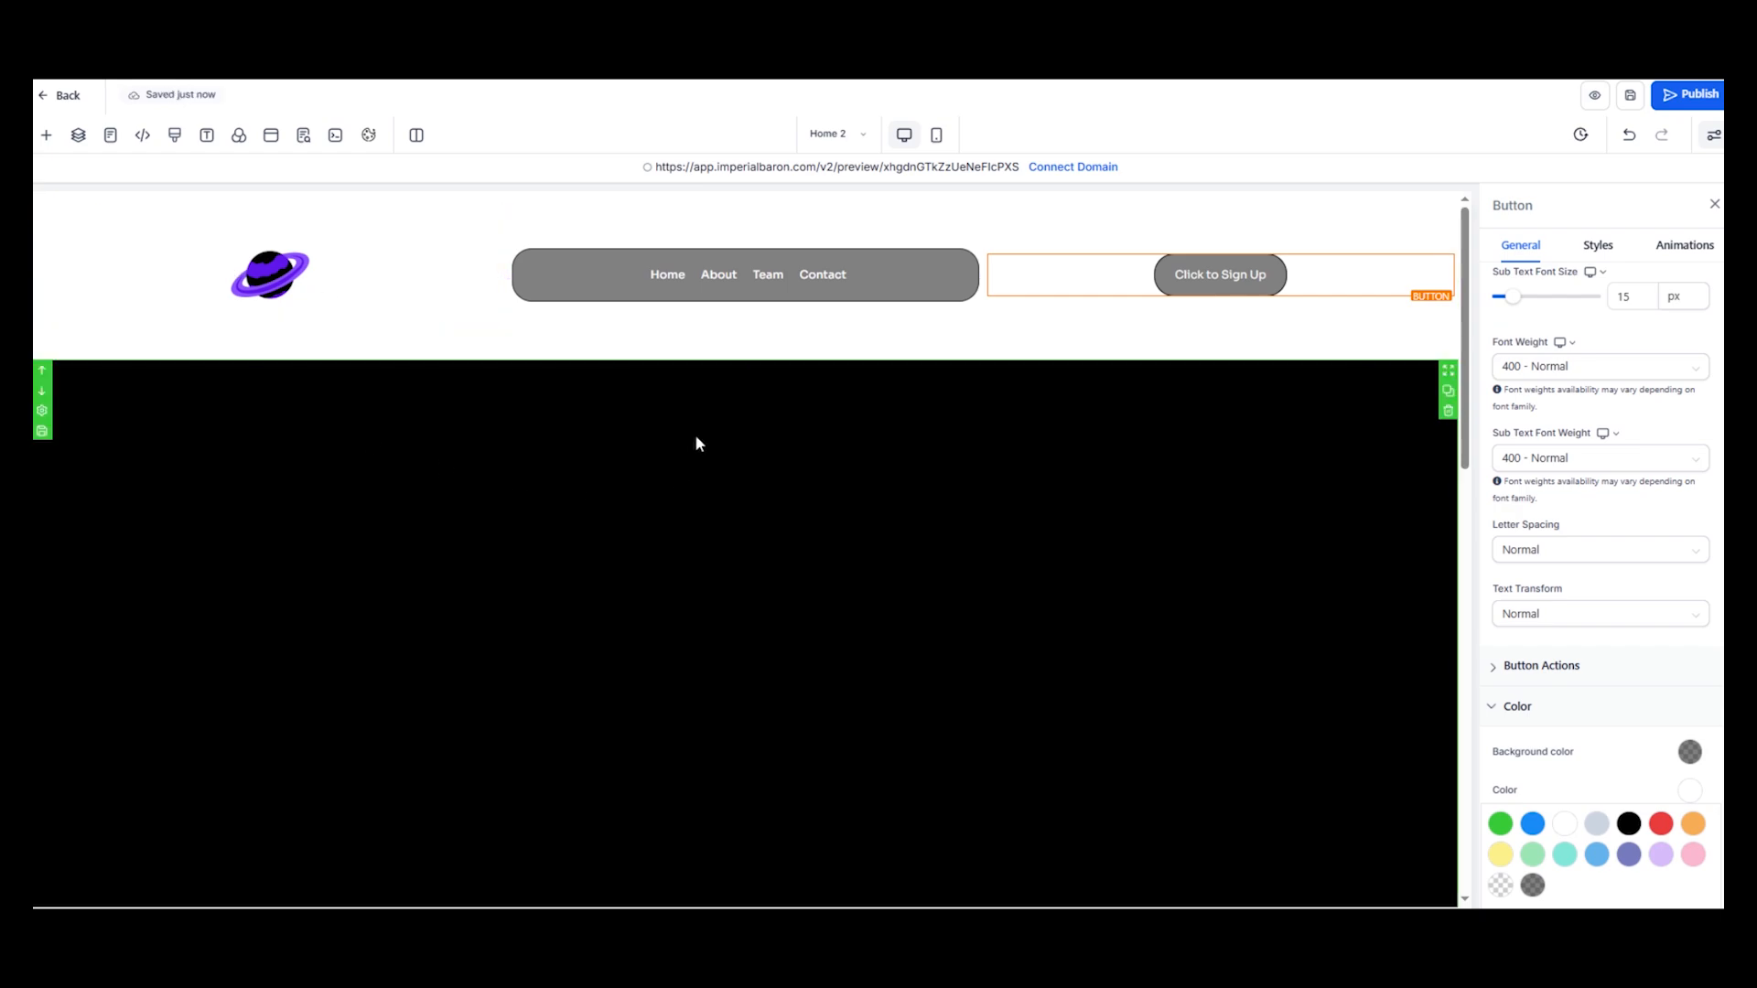
Add the custom class "blurred" to the navigation menu
{"action": "left_click", "coordinate": [863, 271]}
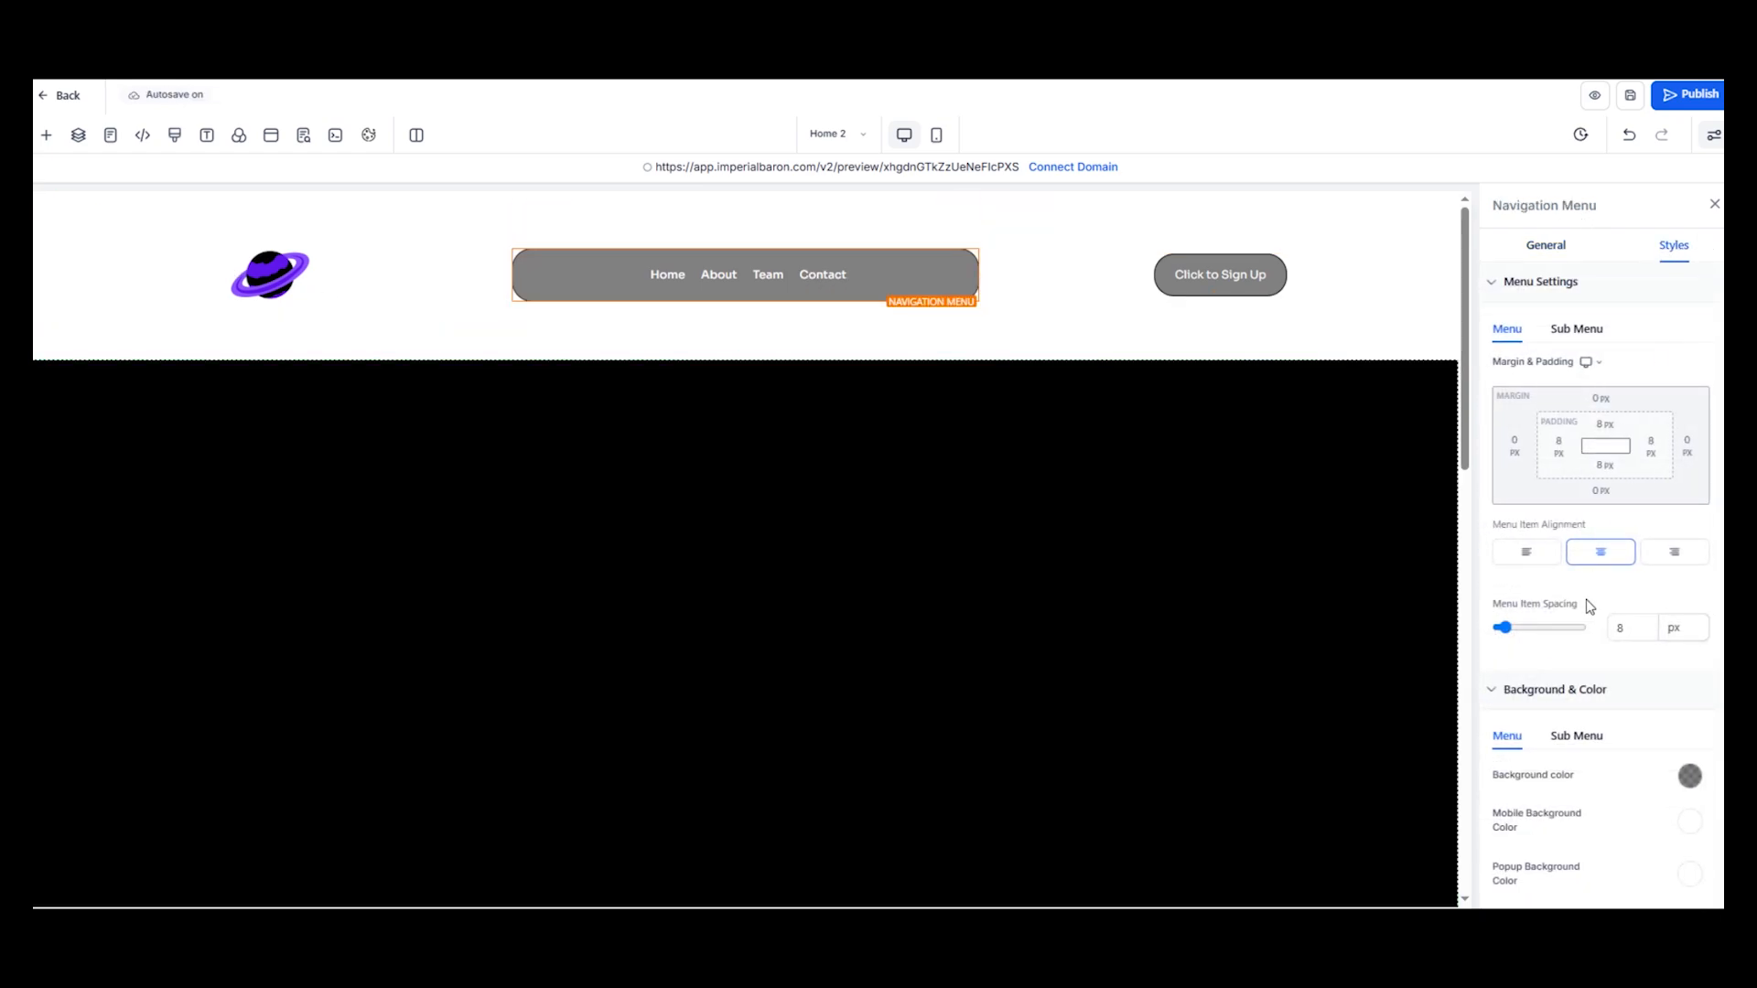
{"action": "scroll", "coordinate": [1558, 698], "scroll_direction": "down", "scroll_amount": 10}
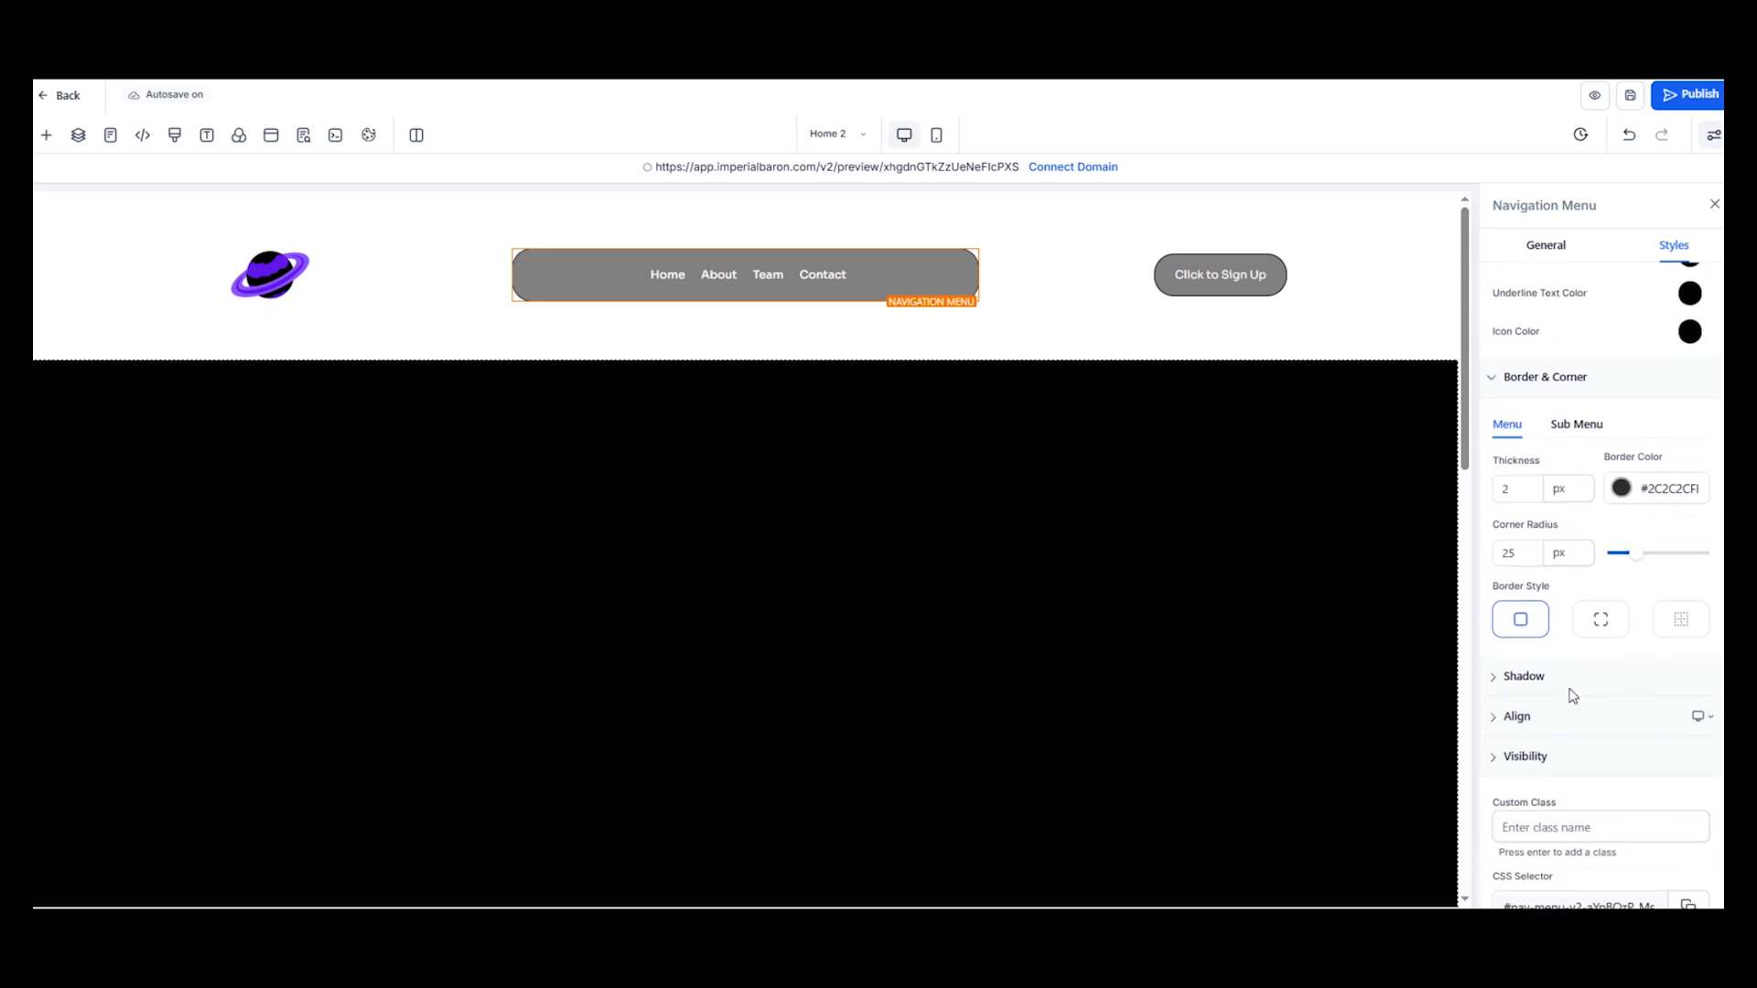
{"action": "left_click", "coordinate": [1521, 803]}
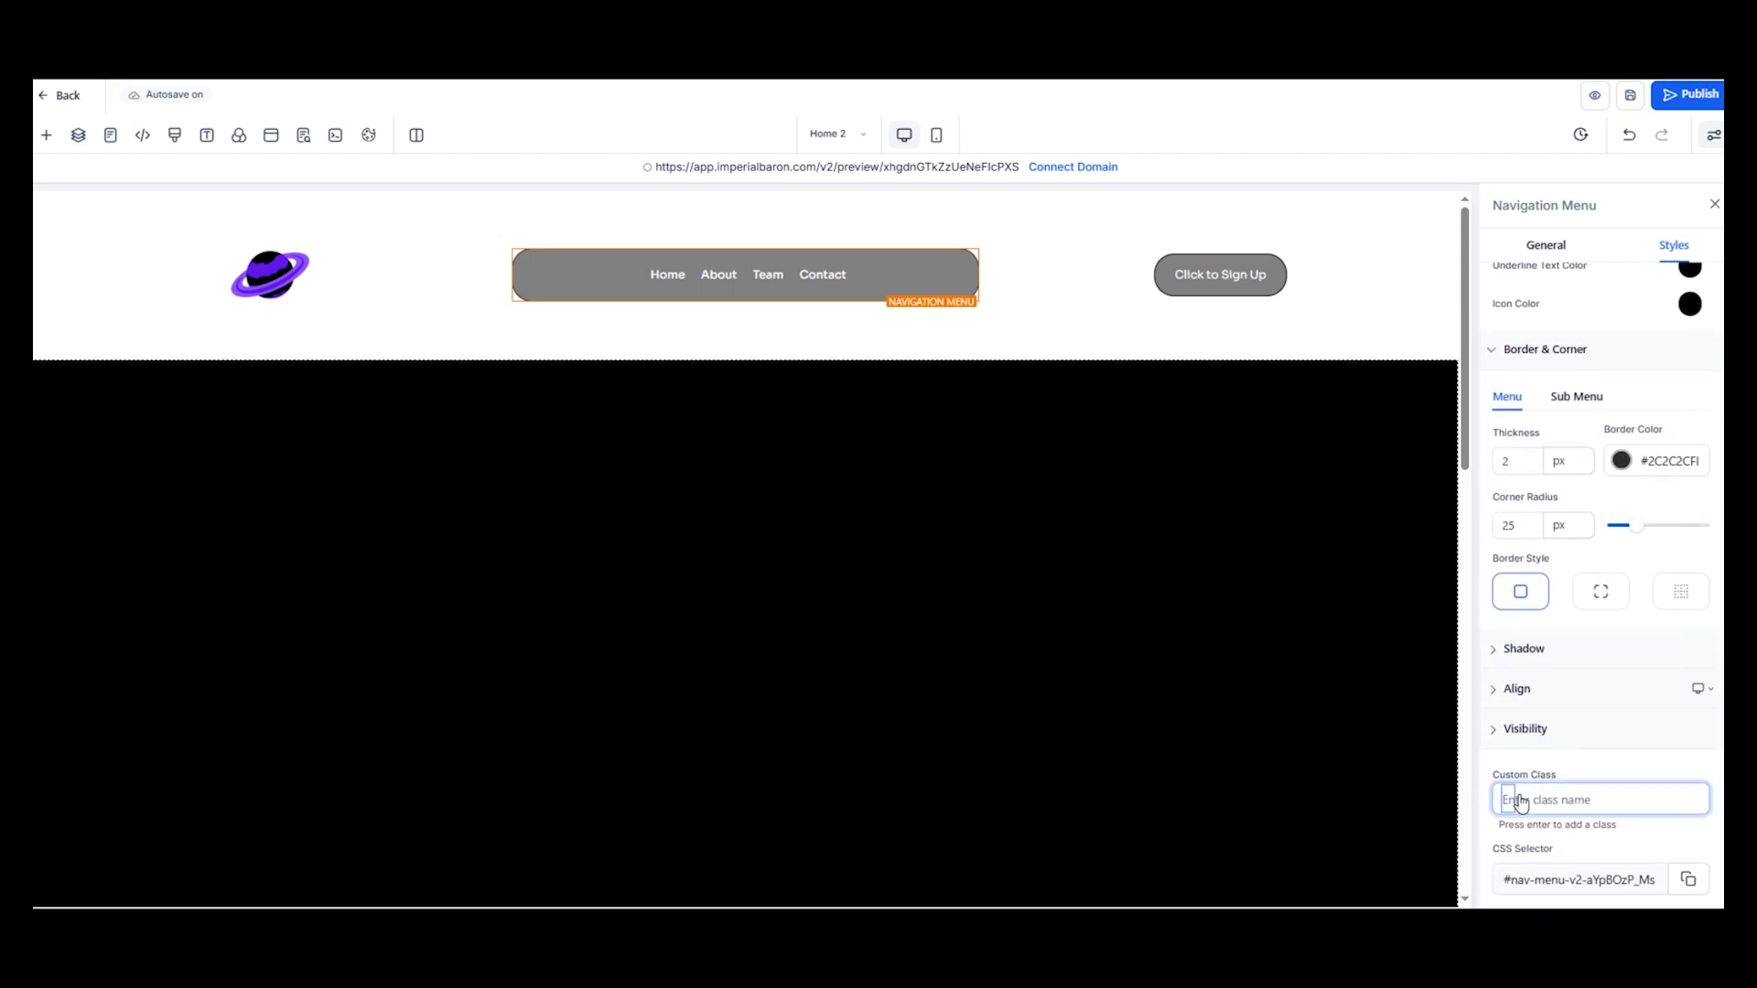
{"action": "type", "text": "blurred"}
{"action": "key", "text": "Return"}
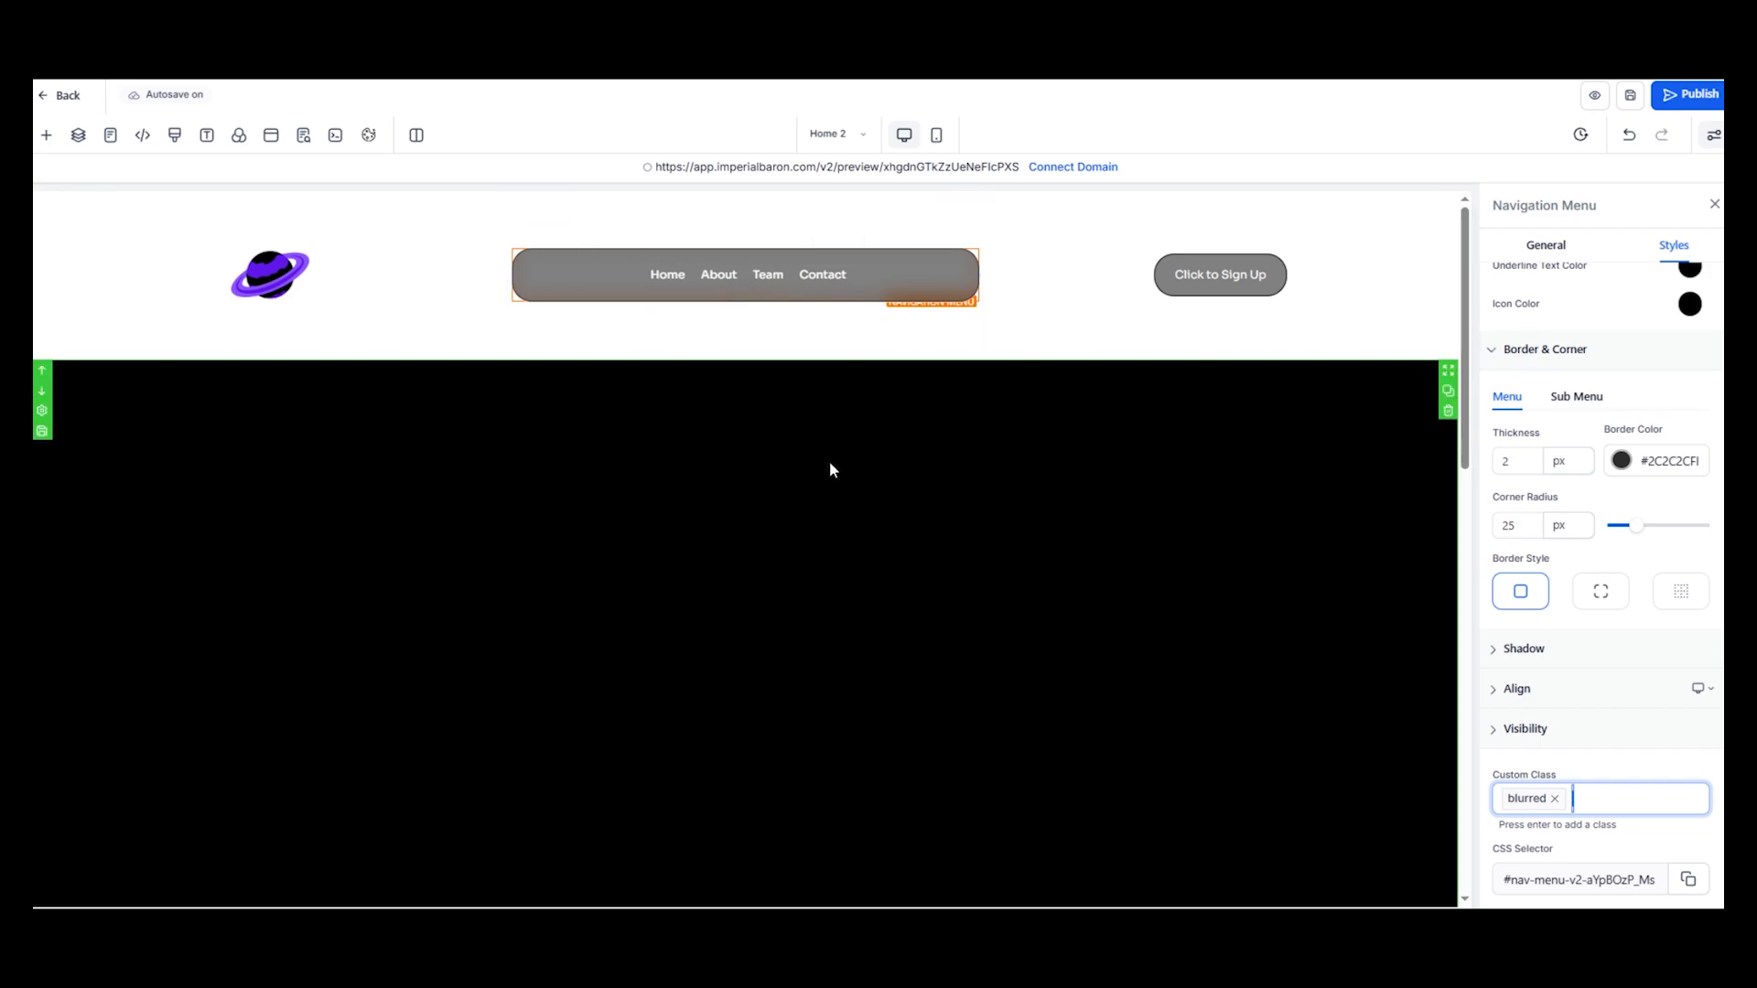
Add the custom class "blurred" to the Click to Sign Up button
{"action": "left_click", "coordinate": [1219, 274]}
{"action": "scroll", "coordinate": [1572, 581], "scroll_direction": "down", "scroll_amount": 1}
{"action": "left_click", "coordinate": [1551, 799]}
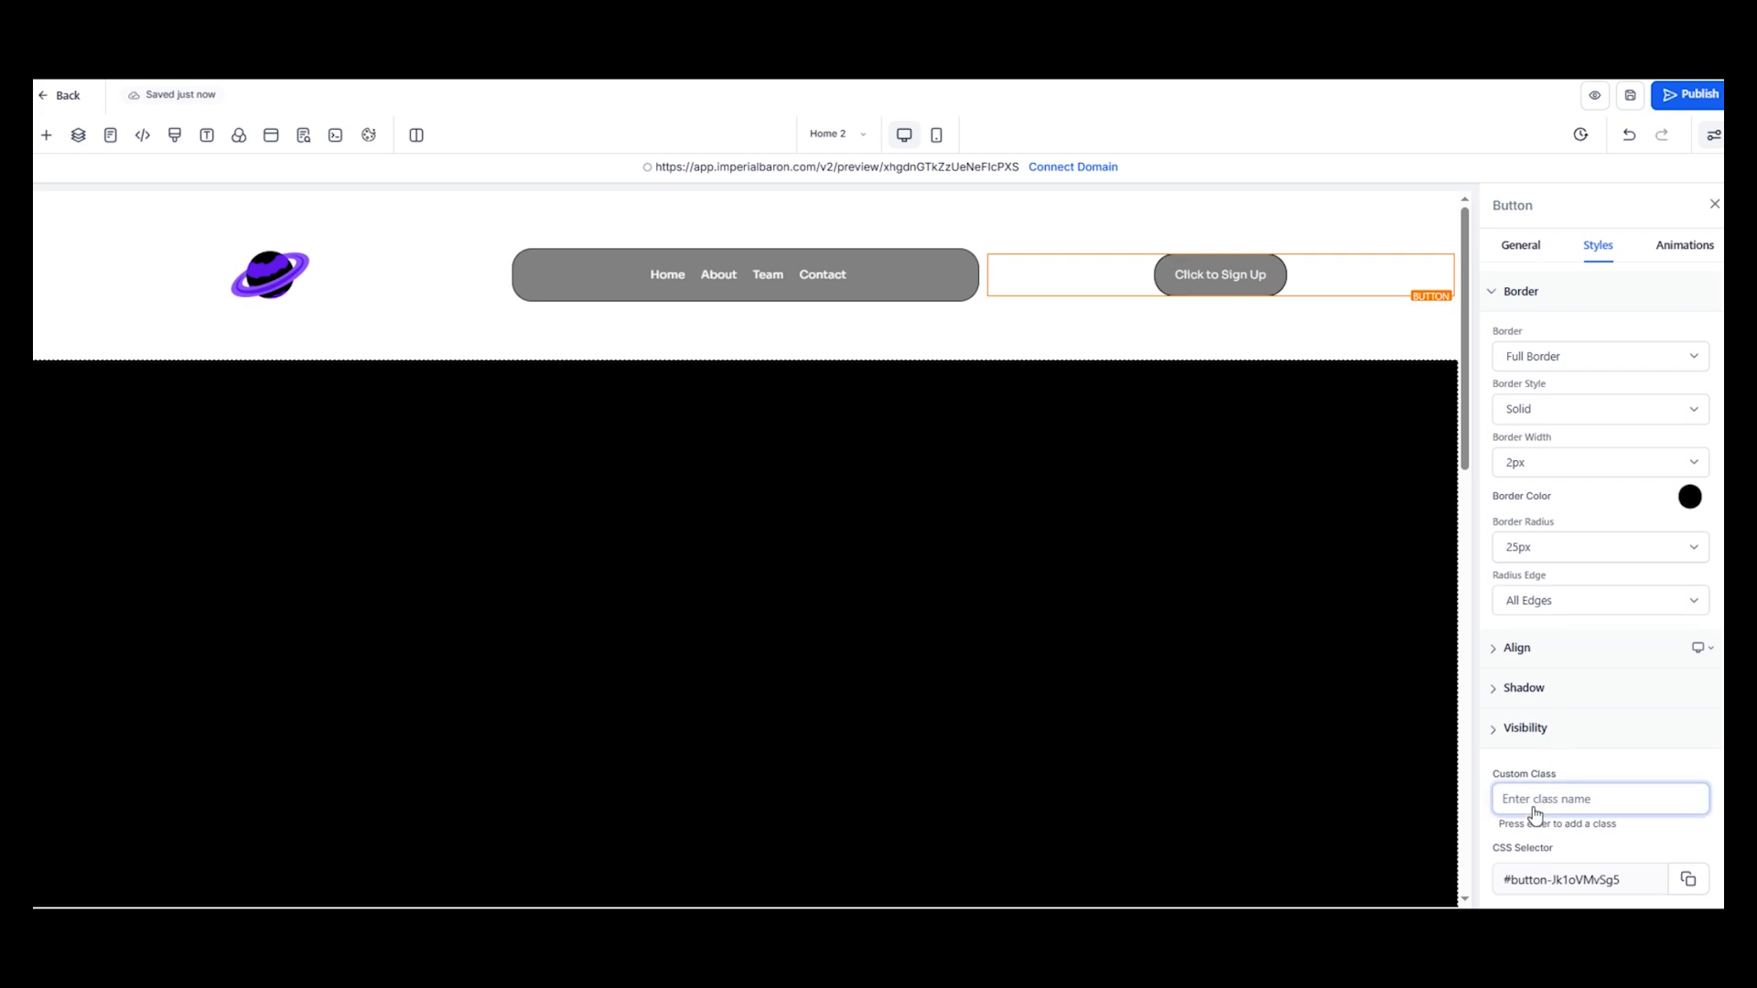
{"action": "type", "text": "blur"}
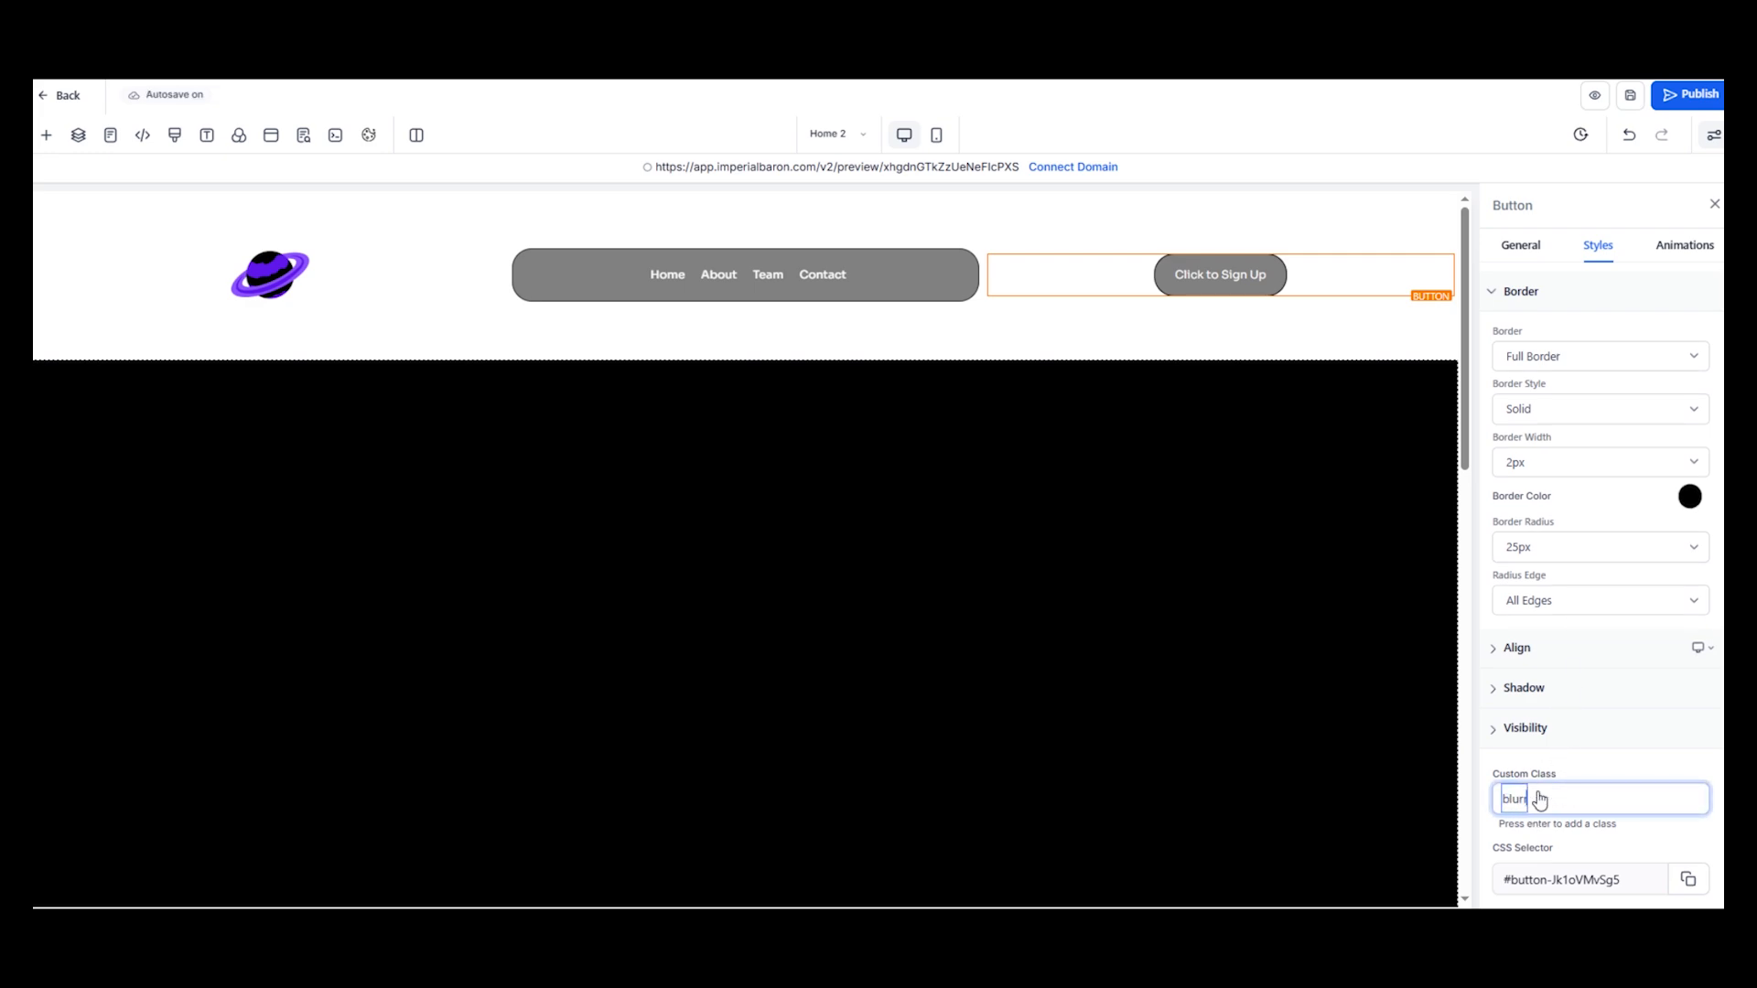
{"action": "type", "text": "red"}
{"action": "key", "text": "Return"}
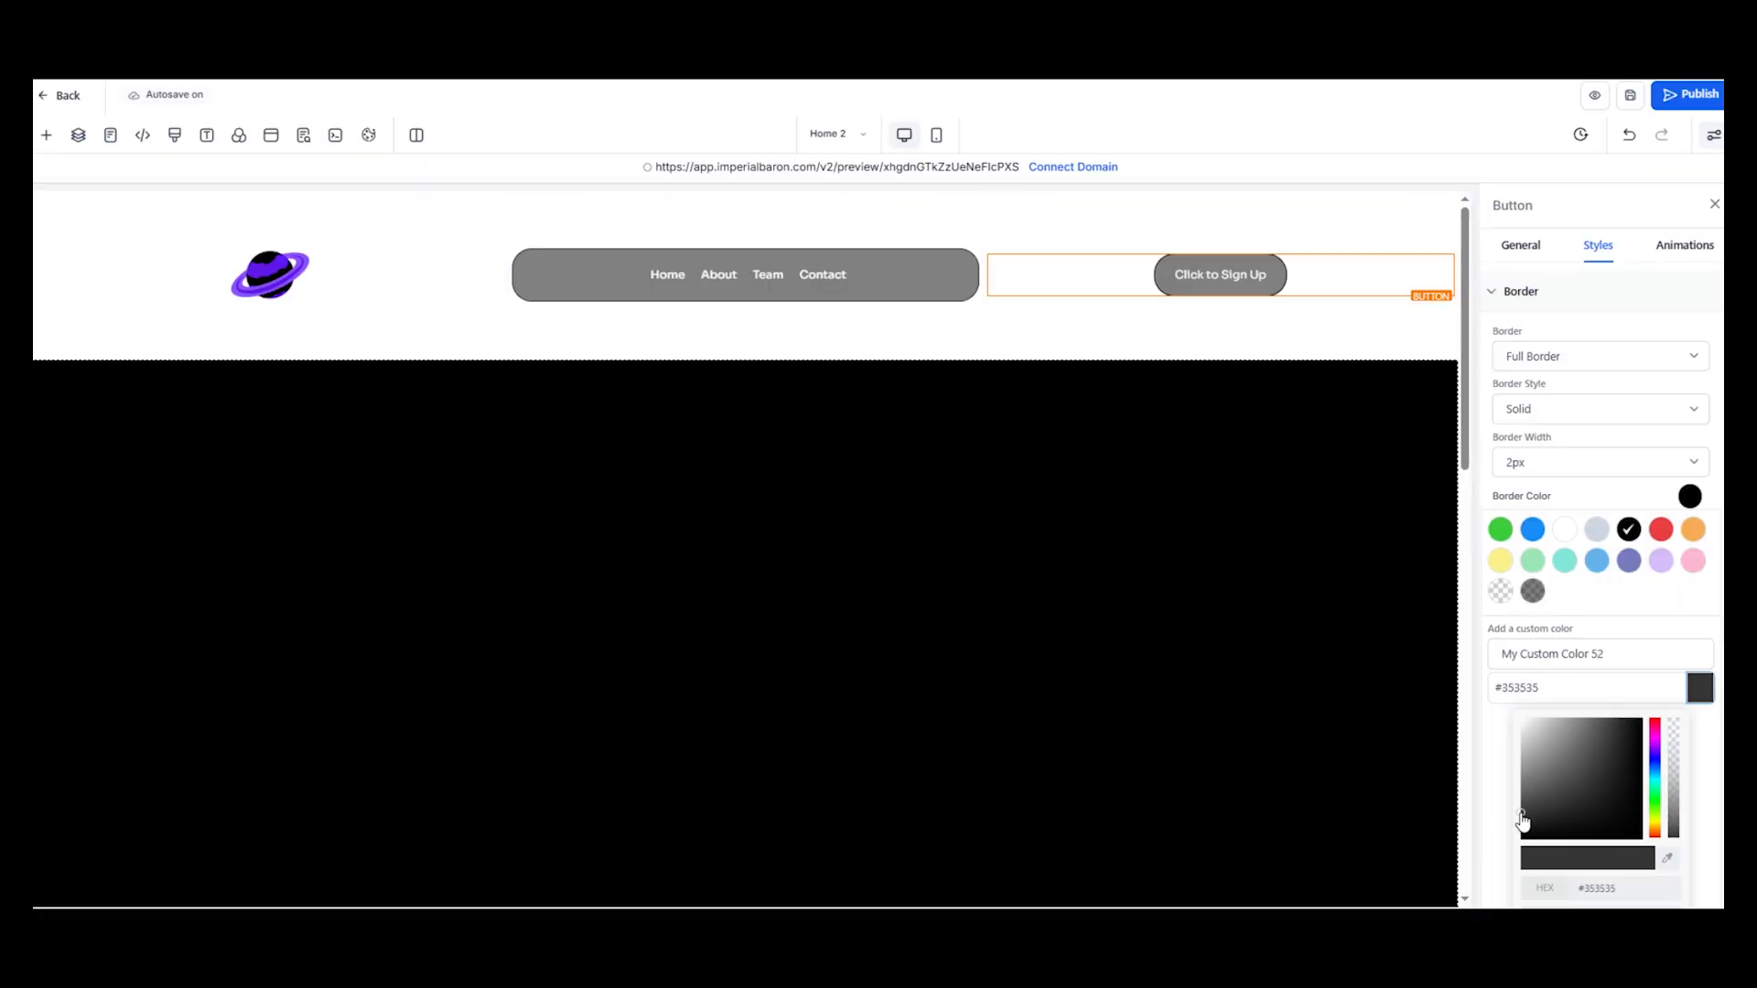
Add the custom color #2E2E2E and apply it as the Click to Sign Up button's border color
{"action": "left_click", "coordinate": [1519, 815]}
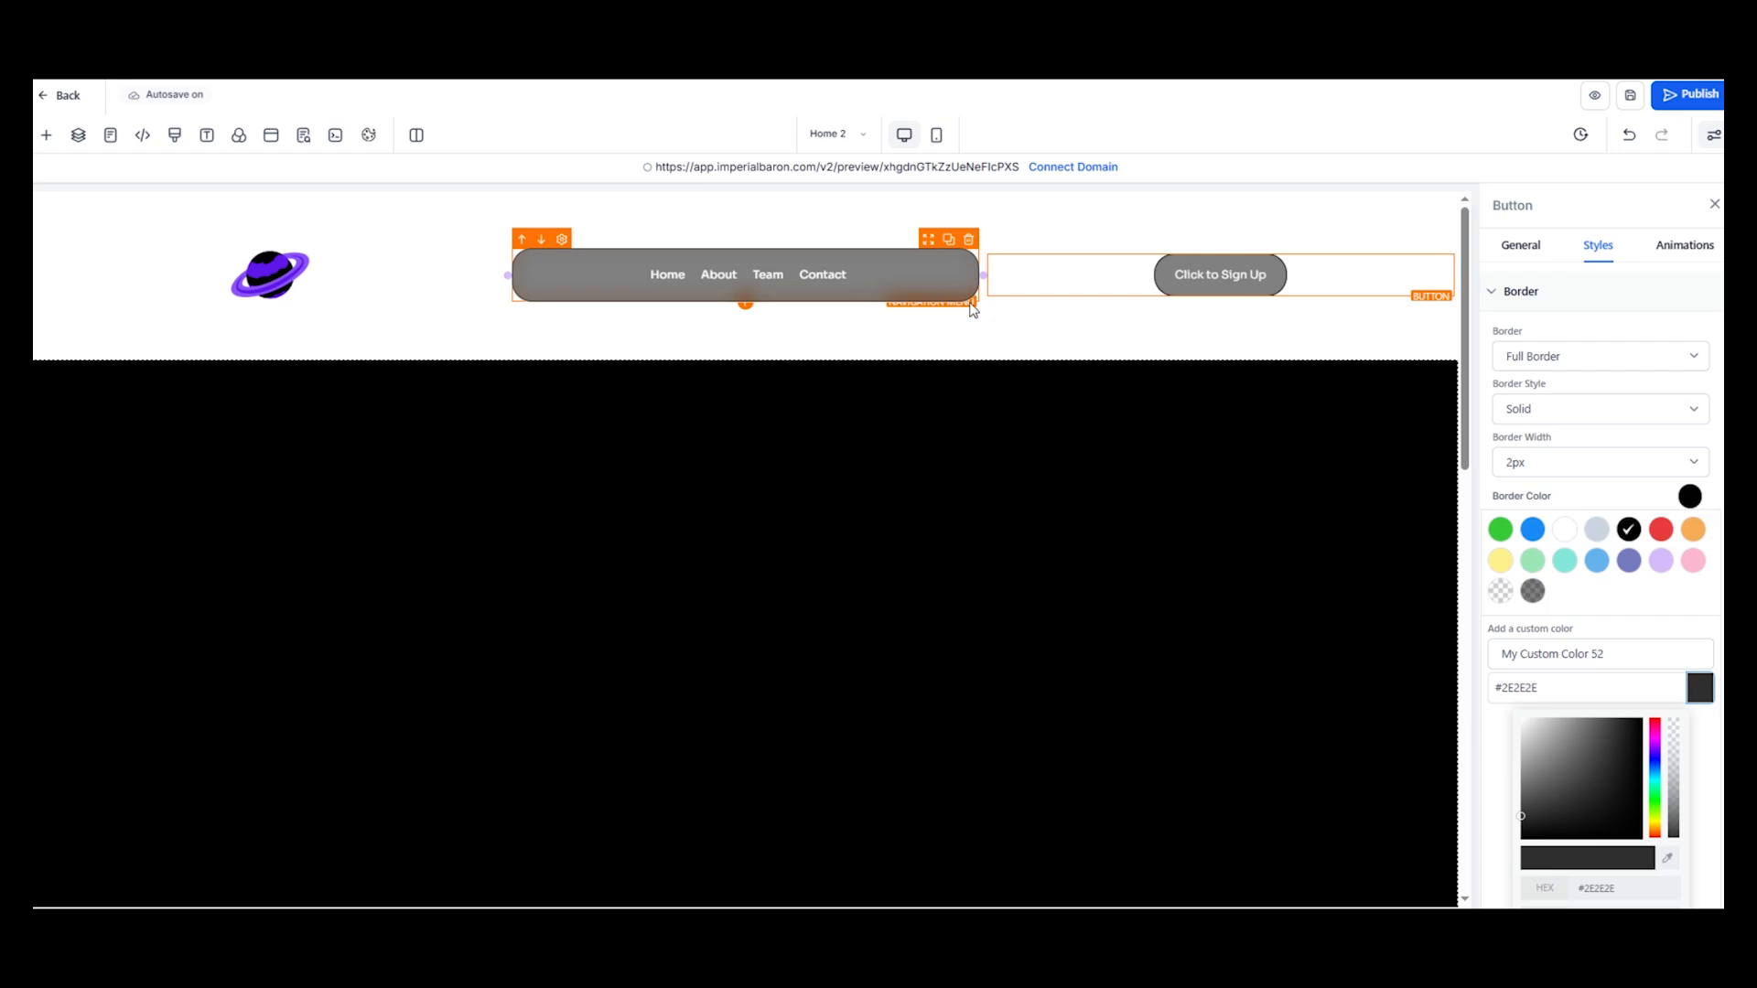
{"action": "scroll", "coordinate": [1638, 672], "scroll_direction": "down", "scroll_amount": 4}
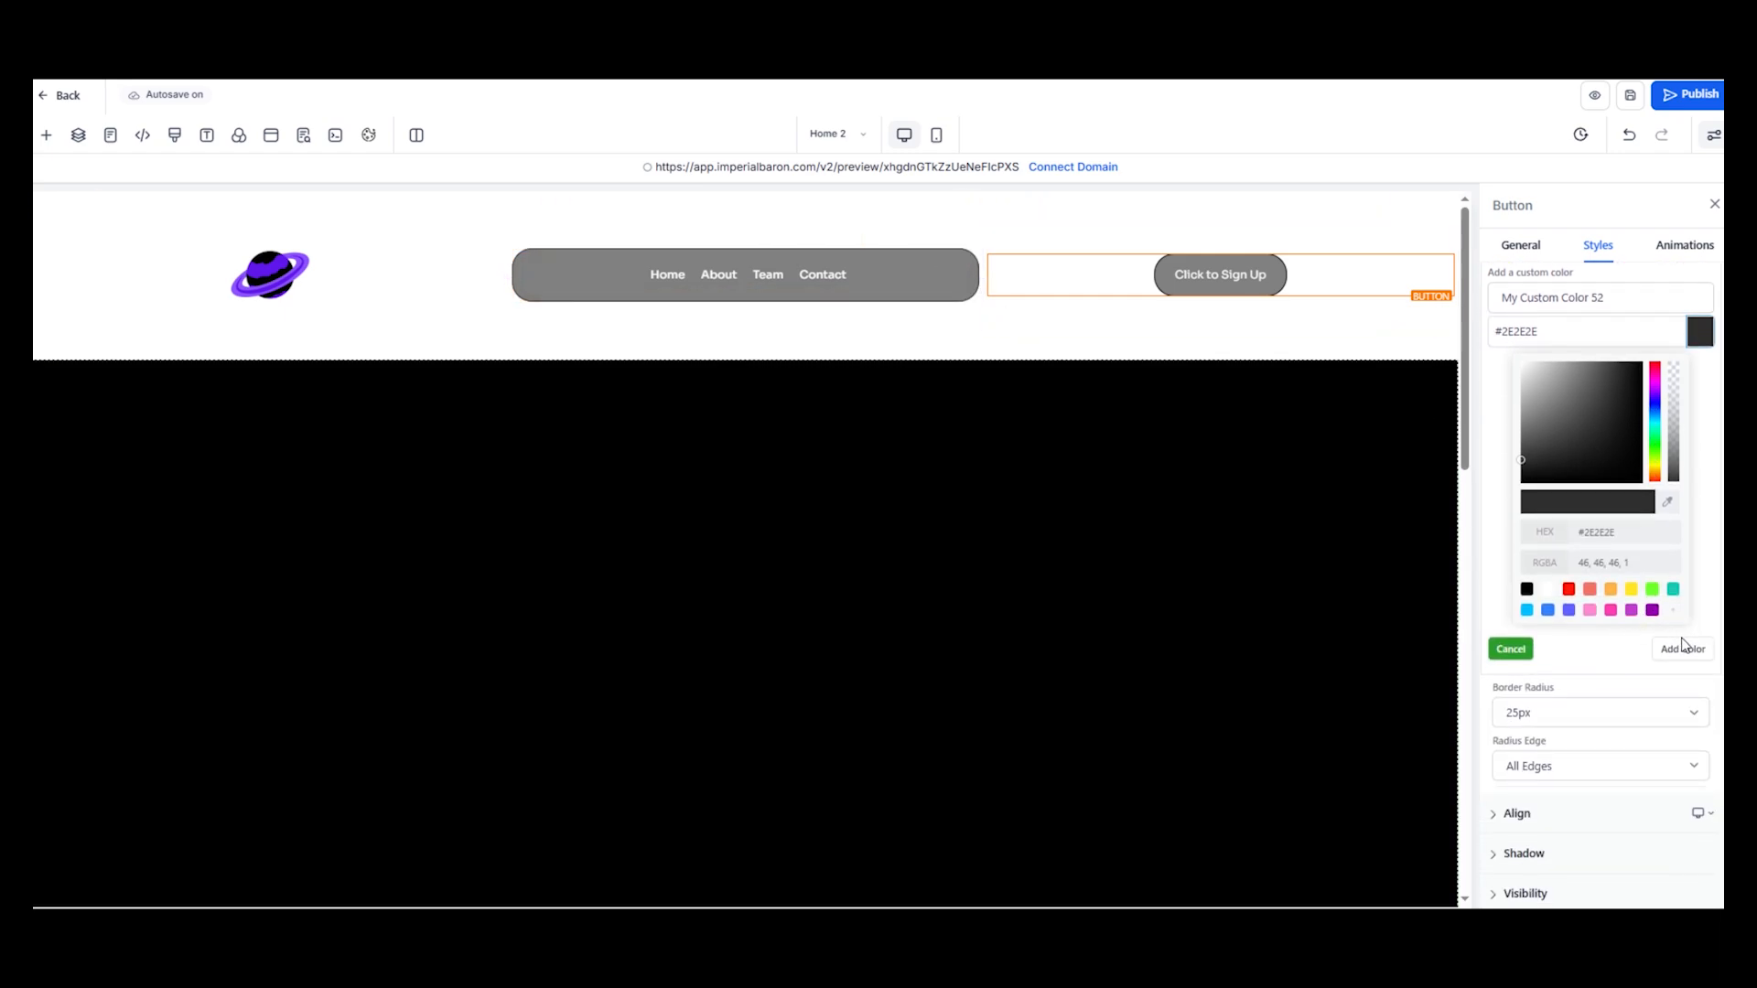
{"action": "left_click", "coordinate": [1684, 650]}
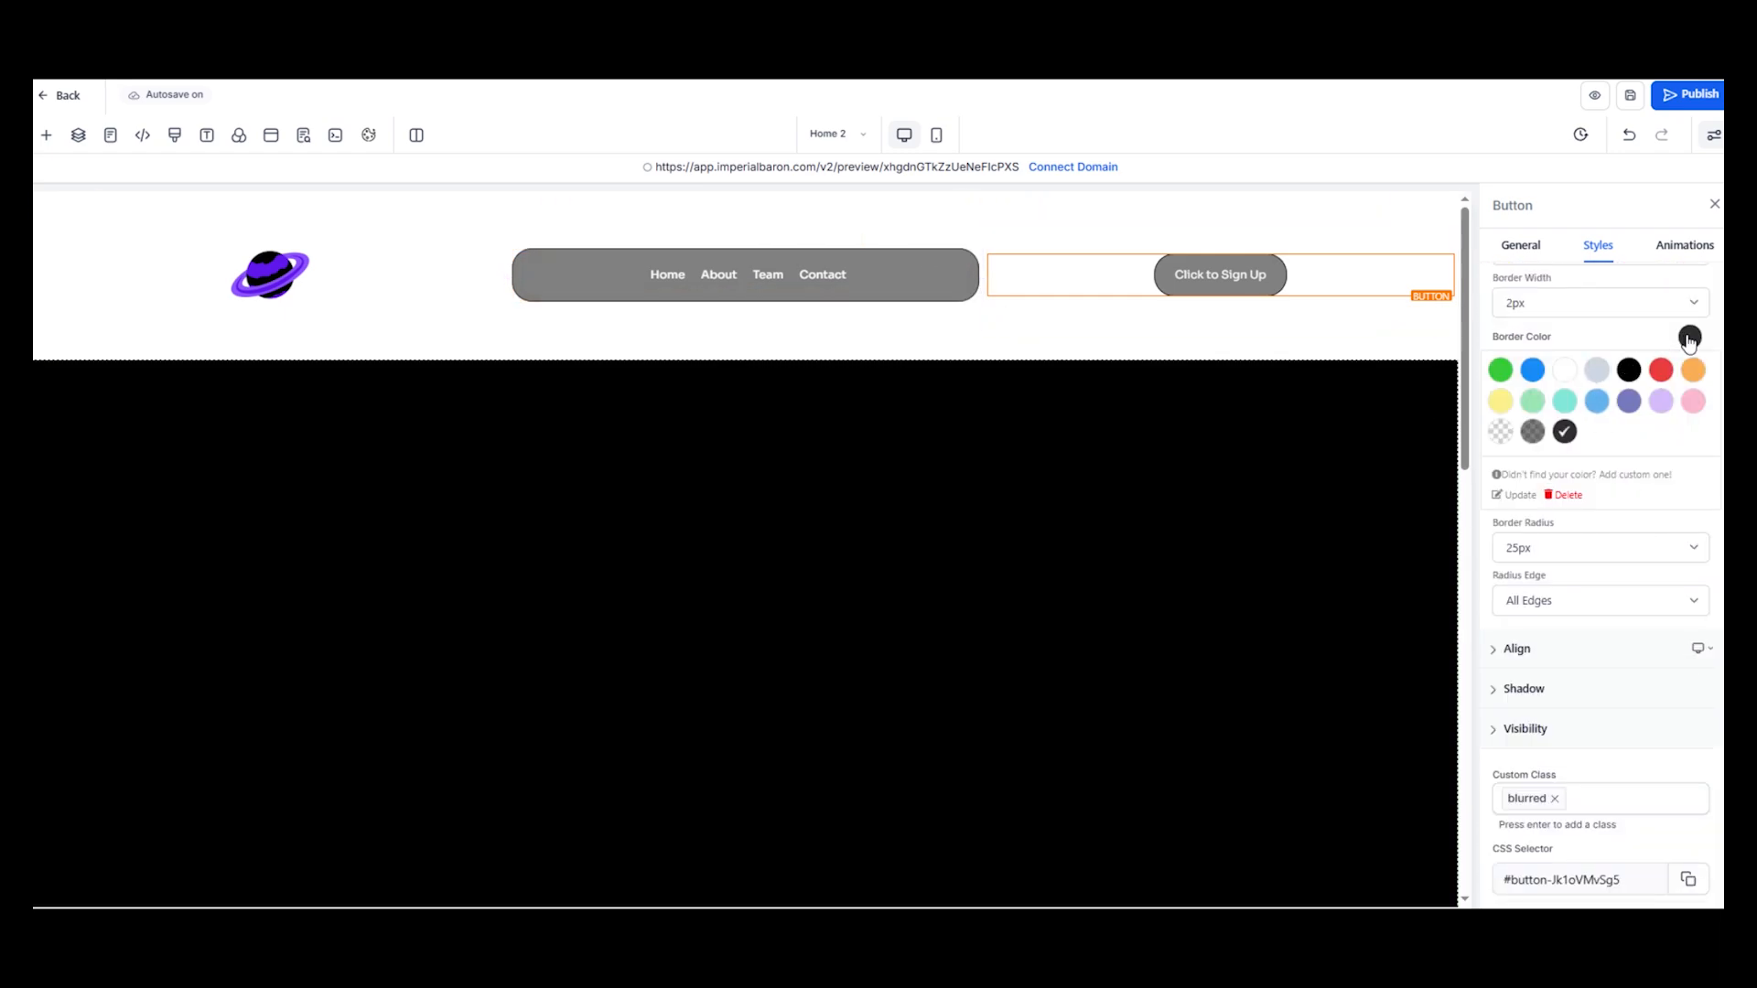
{"action": "scroll", "coordinate": [1167, 423], "scroll_direction": "down", "scroll_amount": 1}
{"action": "scroll", "coordinate": [1210, 403], "scroll_direction": "up", "scroll_amount": 1}
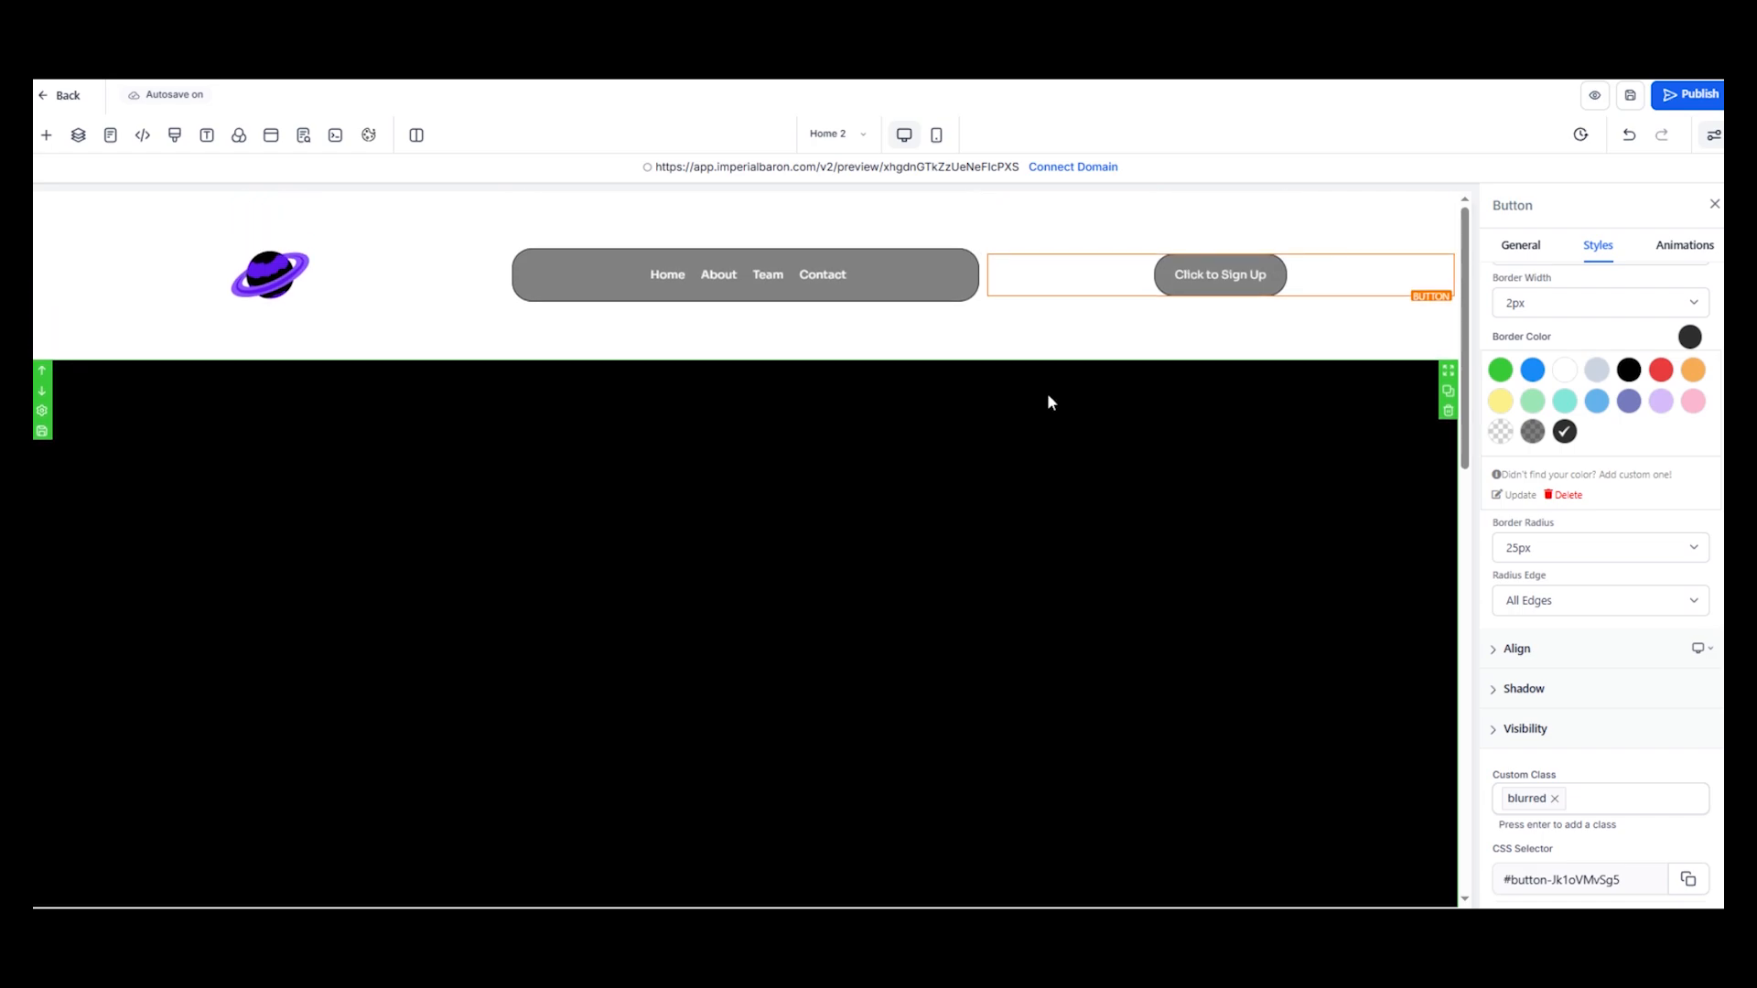
Try a top margin of -200 px on the black section and reset it to 0 px
{"action": "left_click", "coordinate": [1061, 406]}
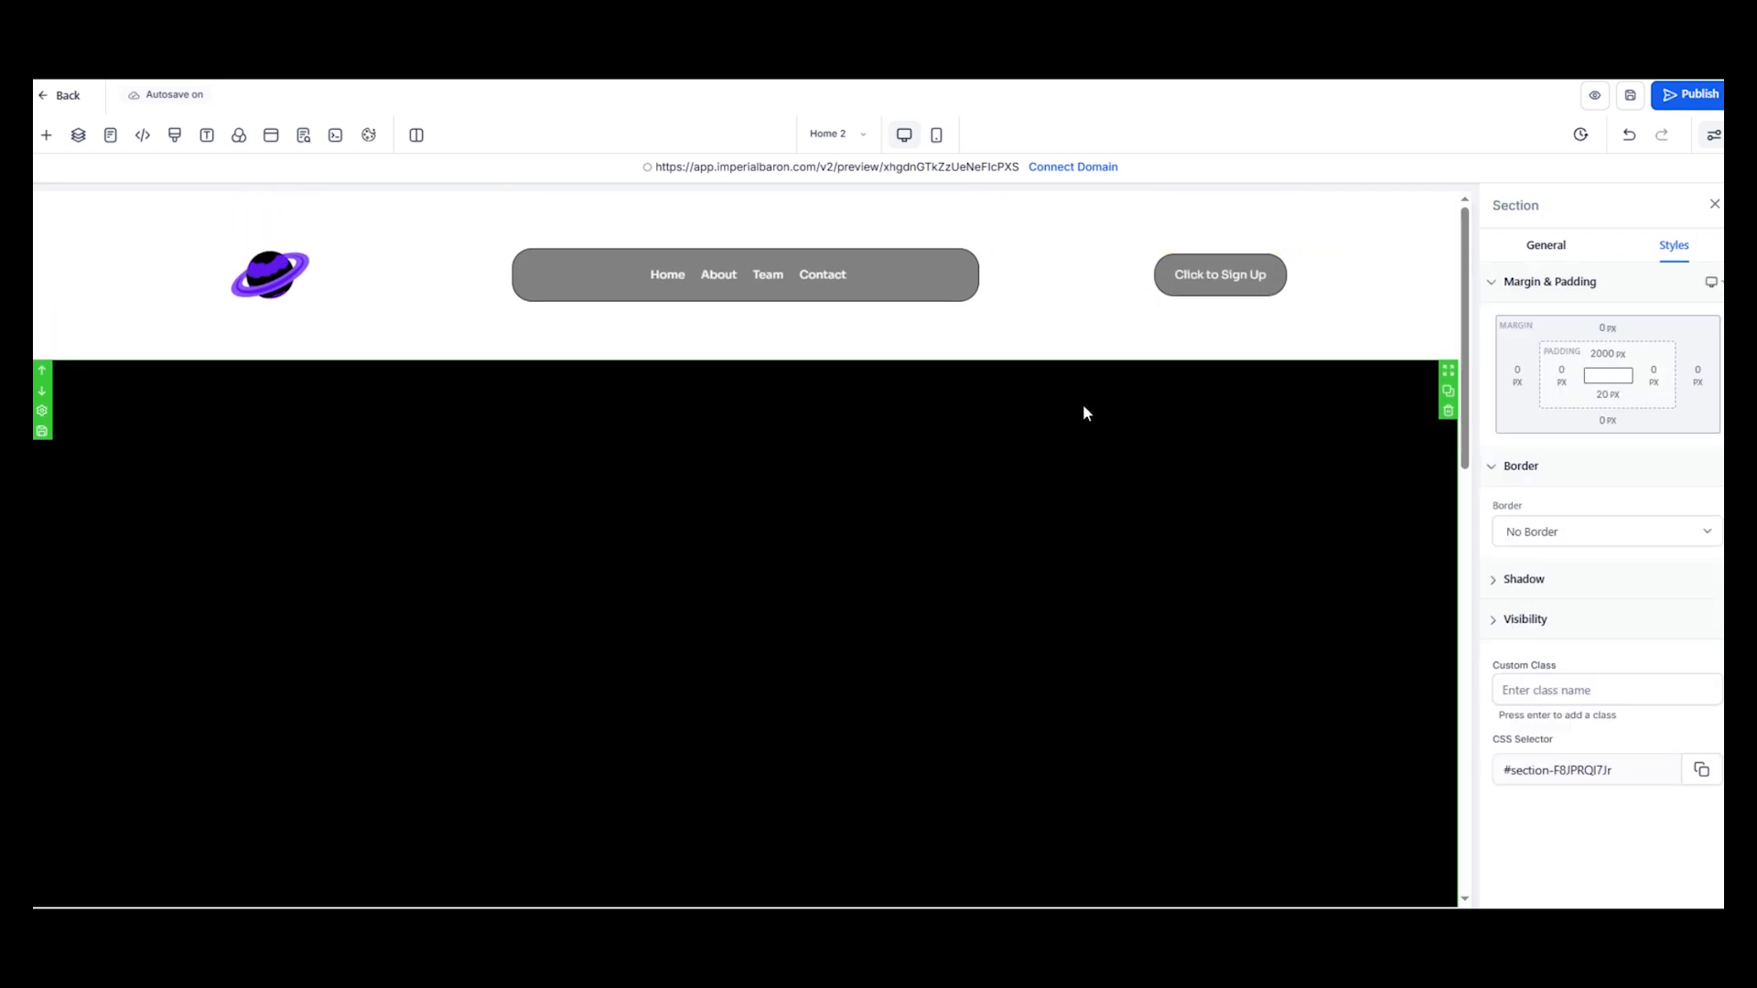
{"action": "left_click", "coordinate": [1608, 333]}
{"action": "left_click_drag", "start_coordinate": [1650, 366], "coordinate": [1612, 370]}
{"action": "type", "text": "-"}
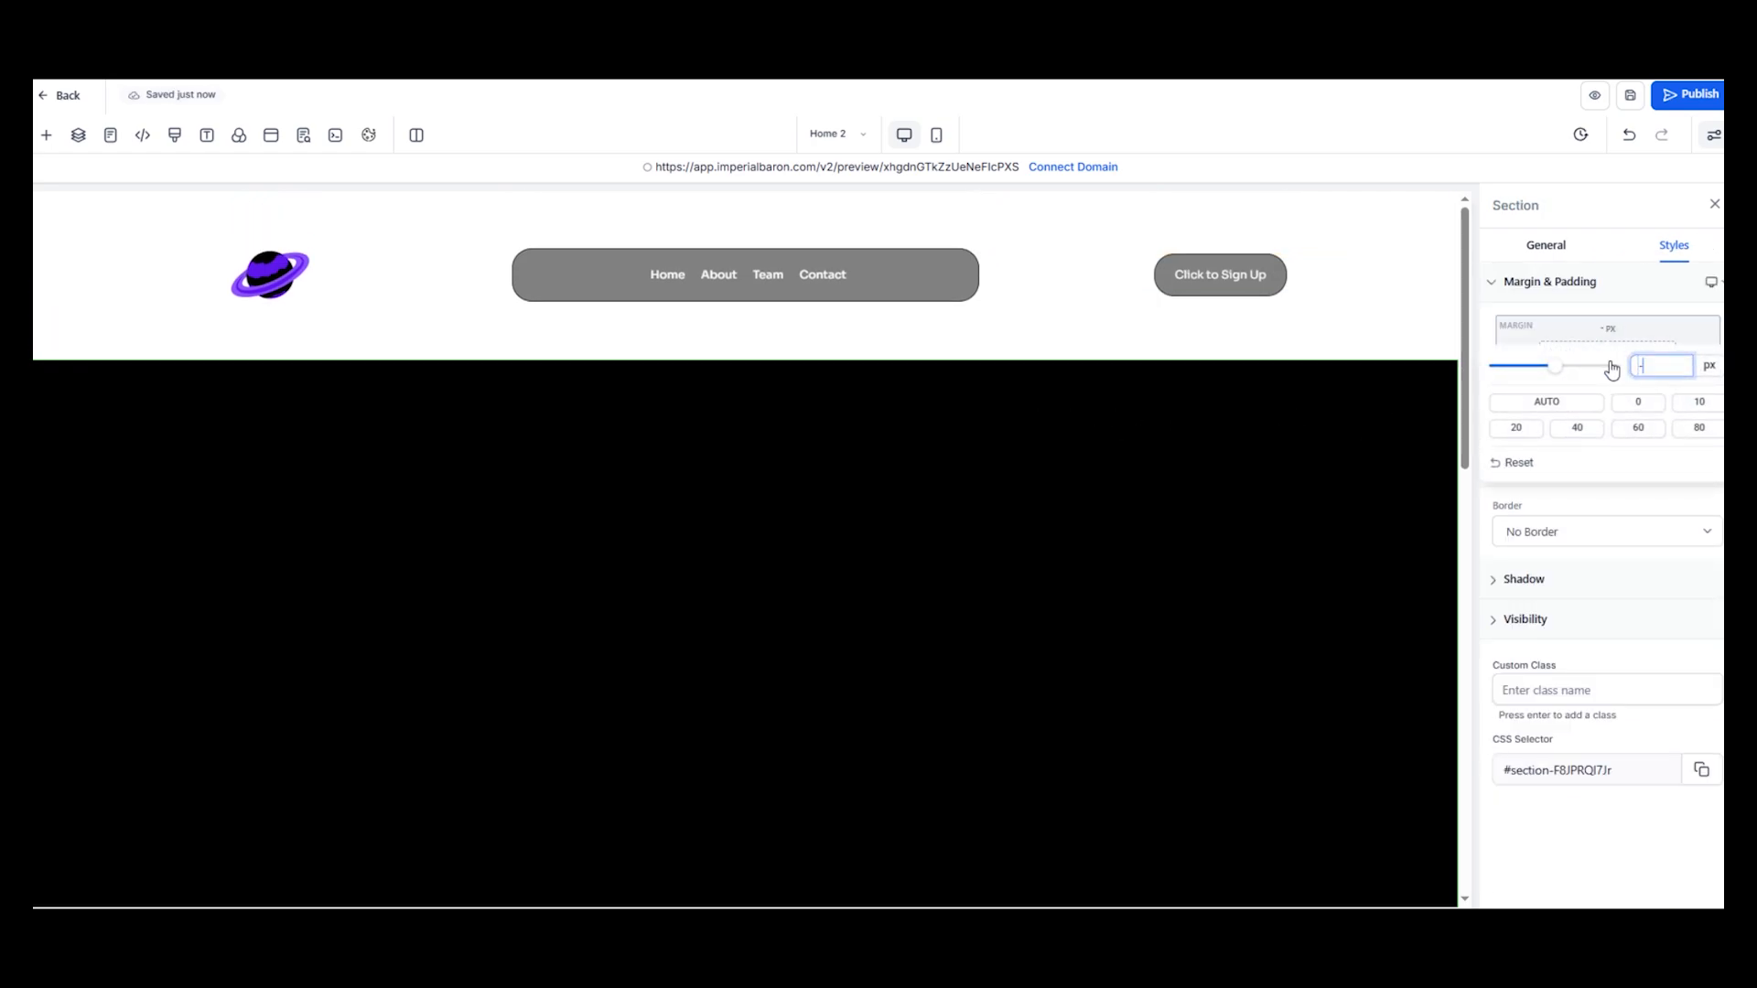
{"action": "type", "text": "200"}
{"action": "key", "text": "Return"}
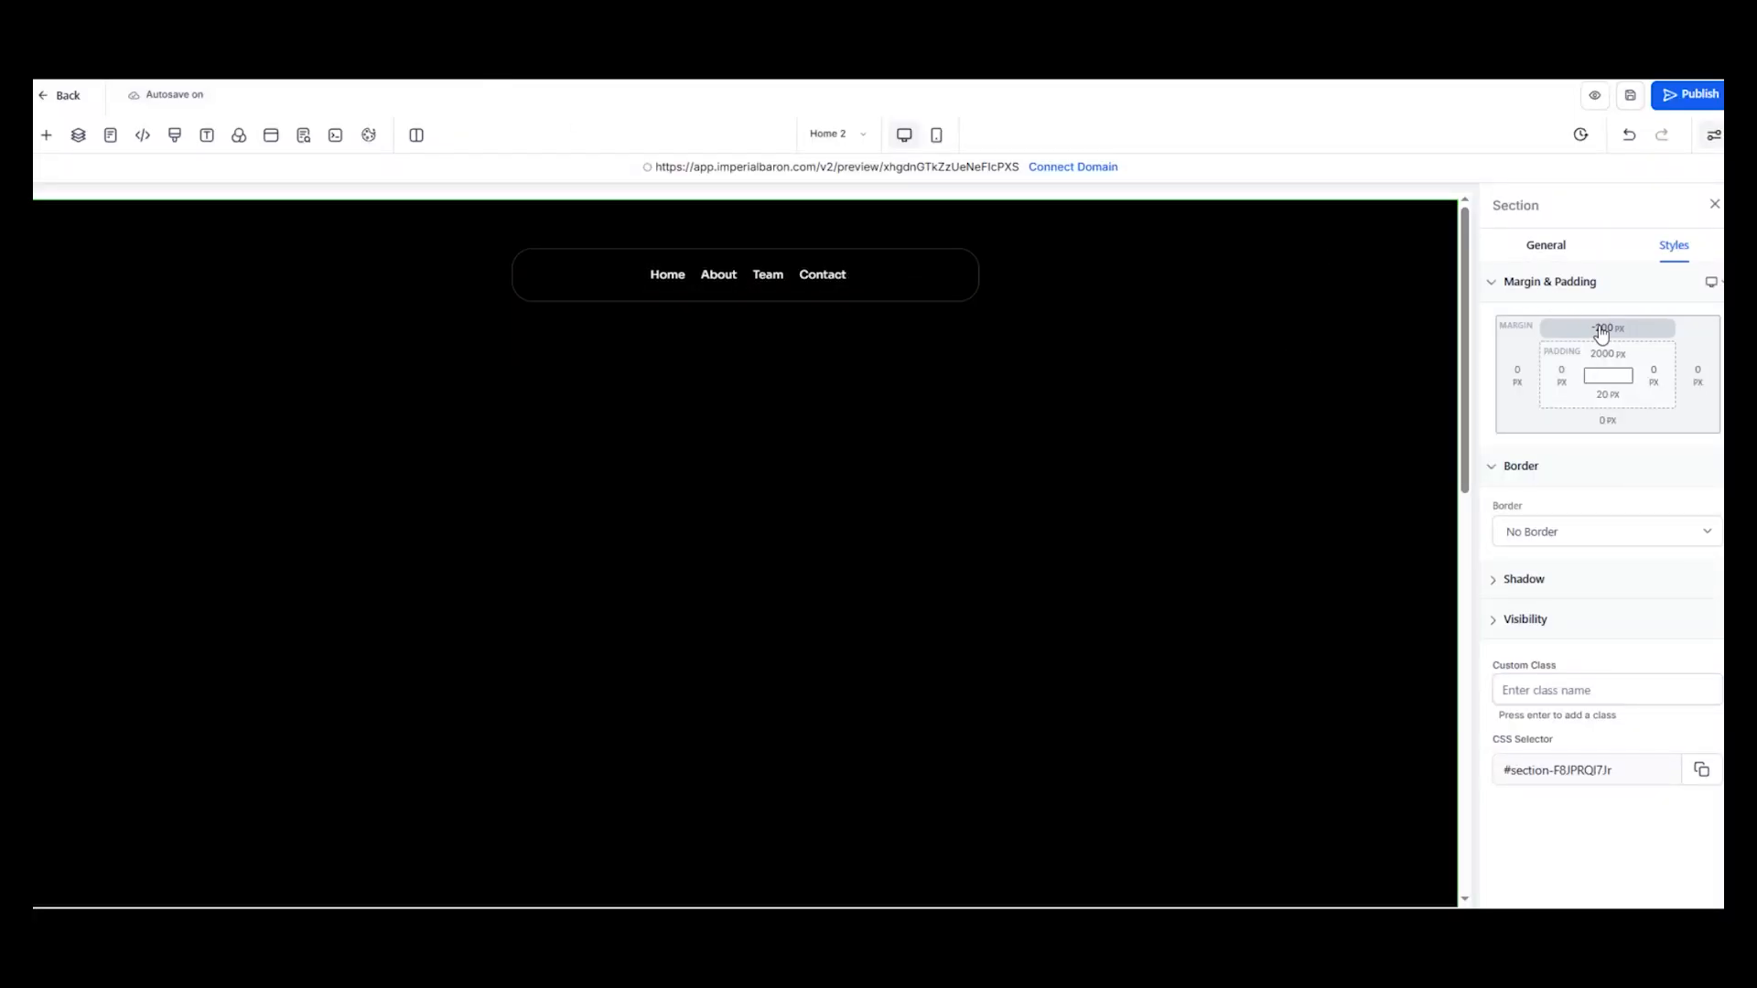
{"action": "left_click", "coordinate": [1611, 327]}
{"action": "left_click", "coordinate": [1638, 401]}
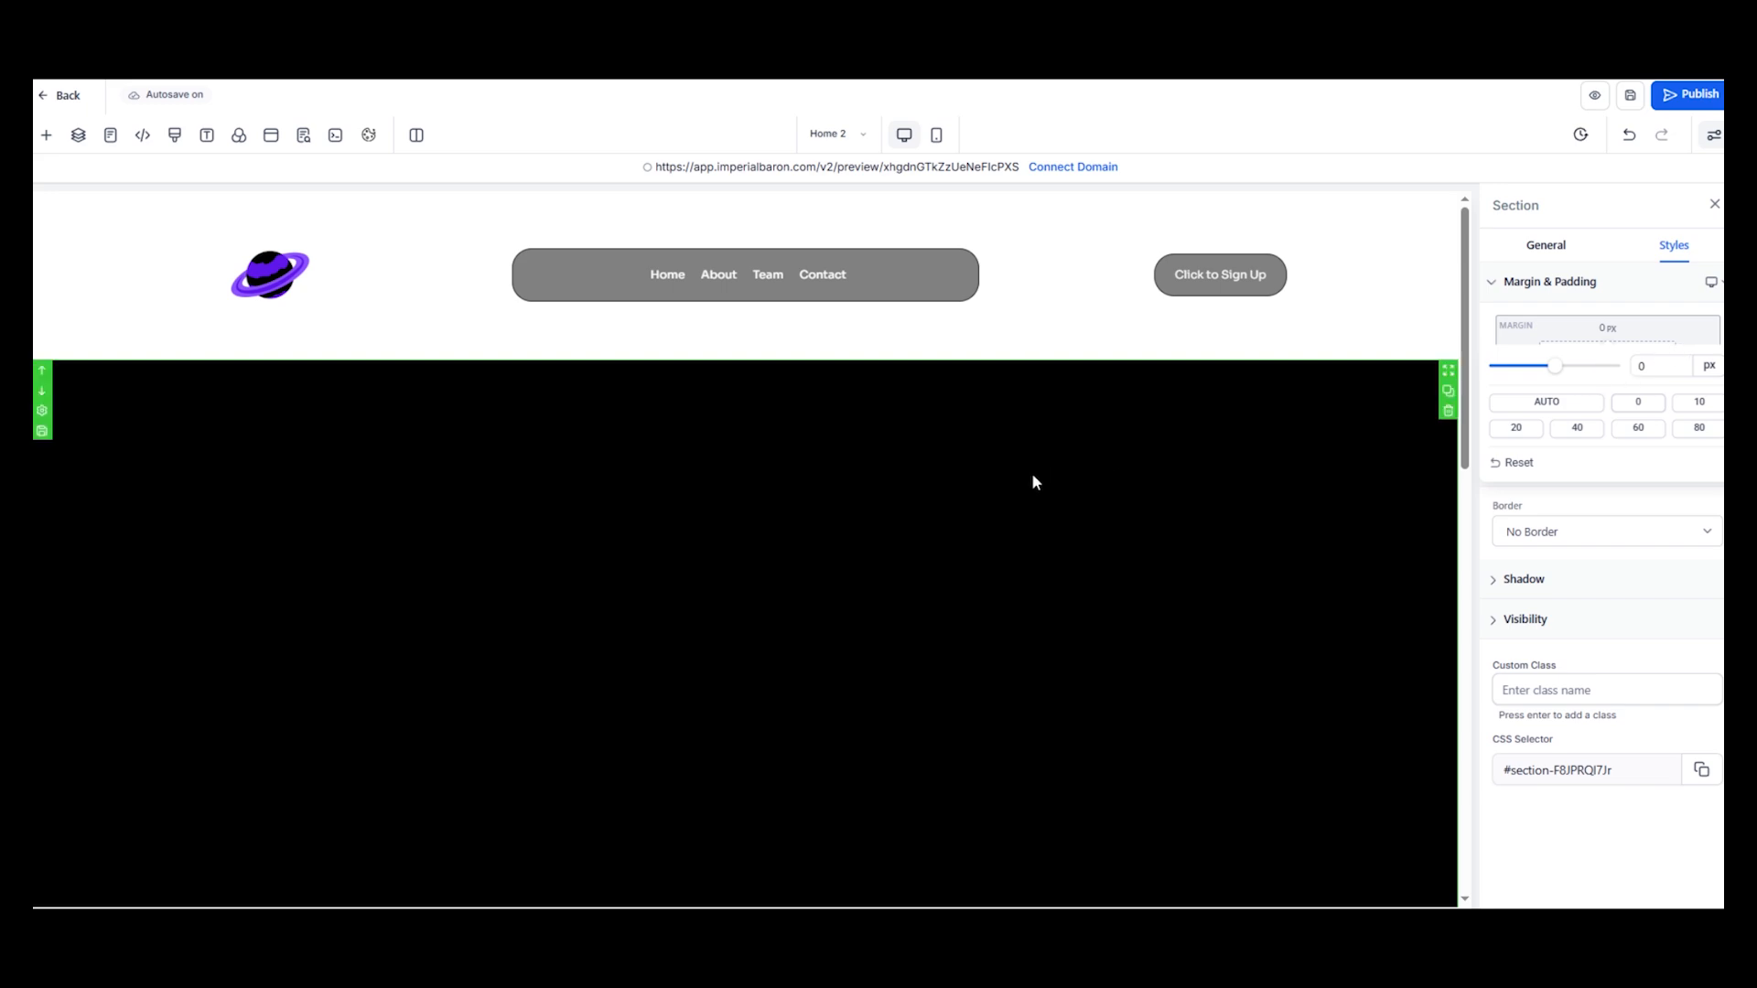
{"action": "left_click", "coordinate": [1035, 483]}
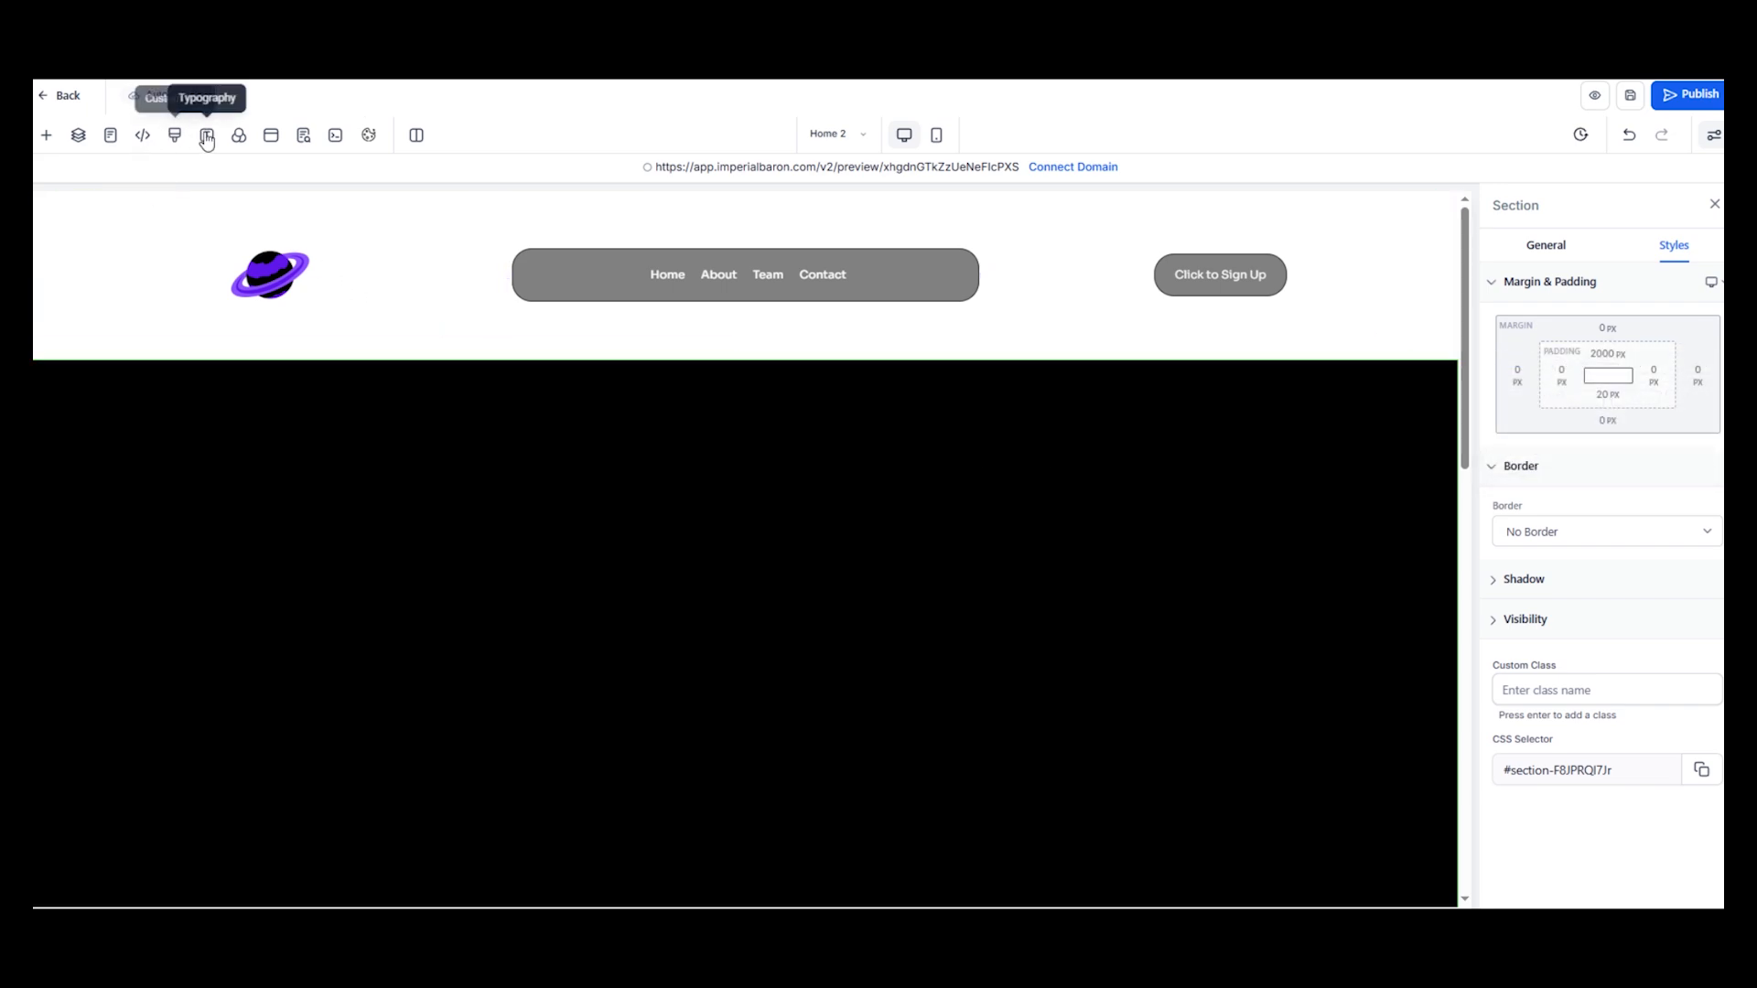
Set the page's overall background color to black so it matches the section below the header
{"action": "left_click", "coordinate": [237, 138]}
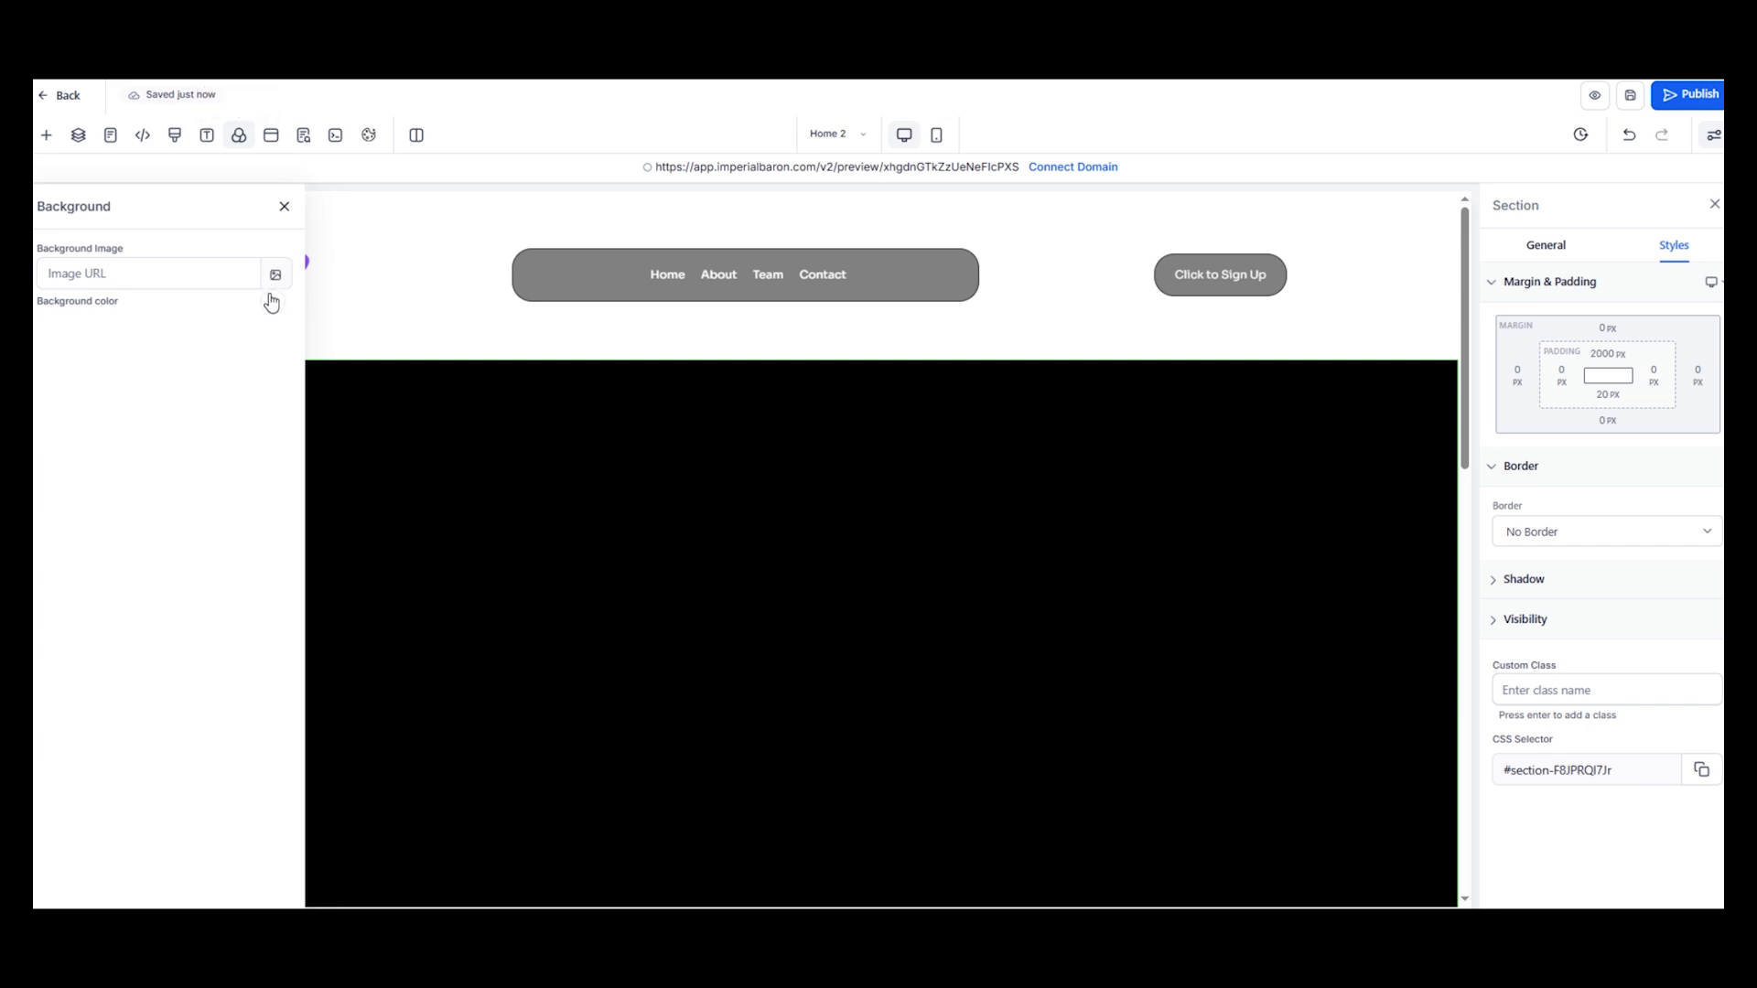
{"action": "left_click", "coordinate": [273, 302]}
{"action": "left_click", "coordinate": [173, 336]}
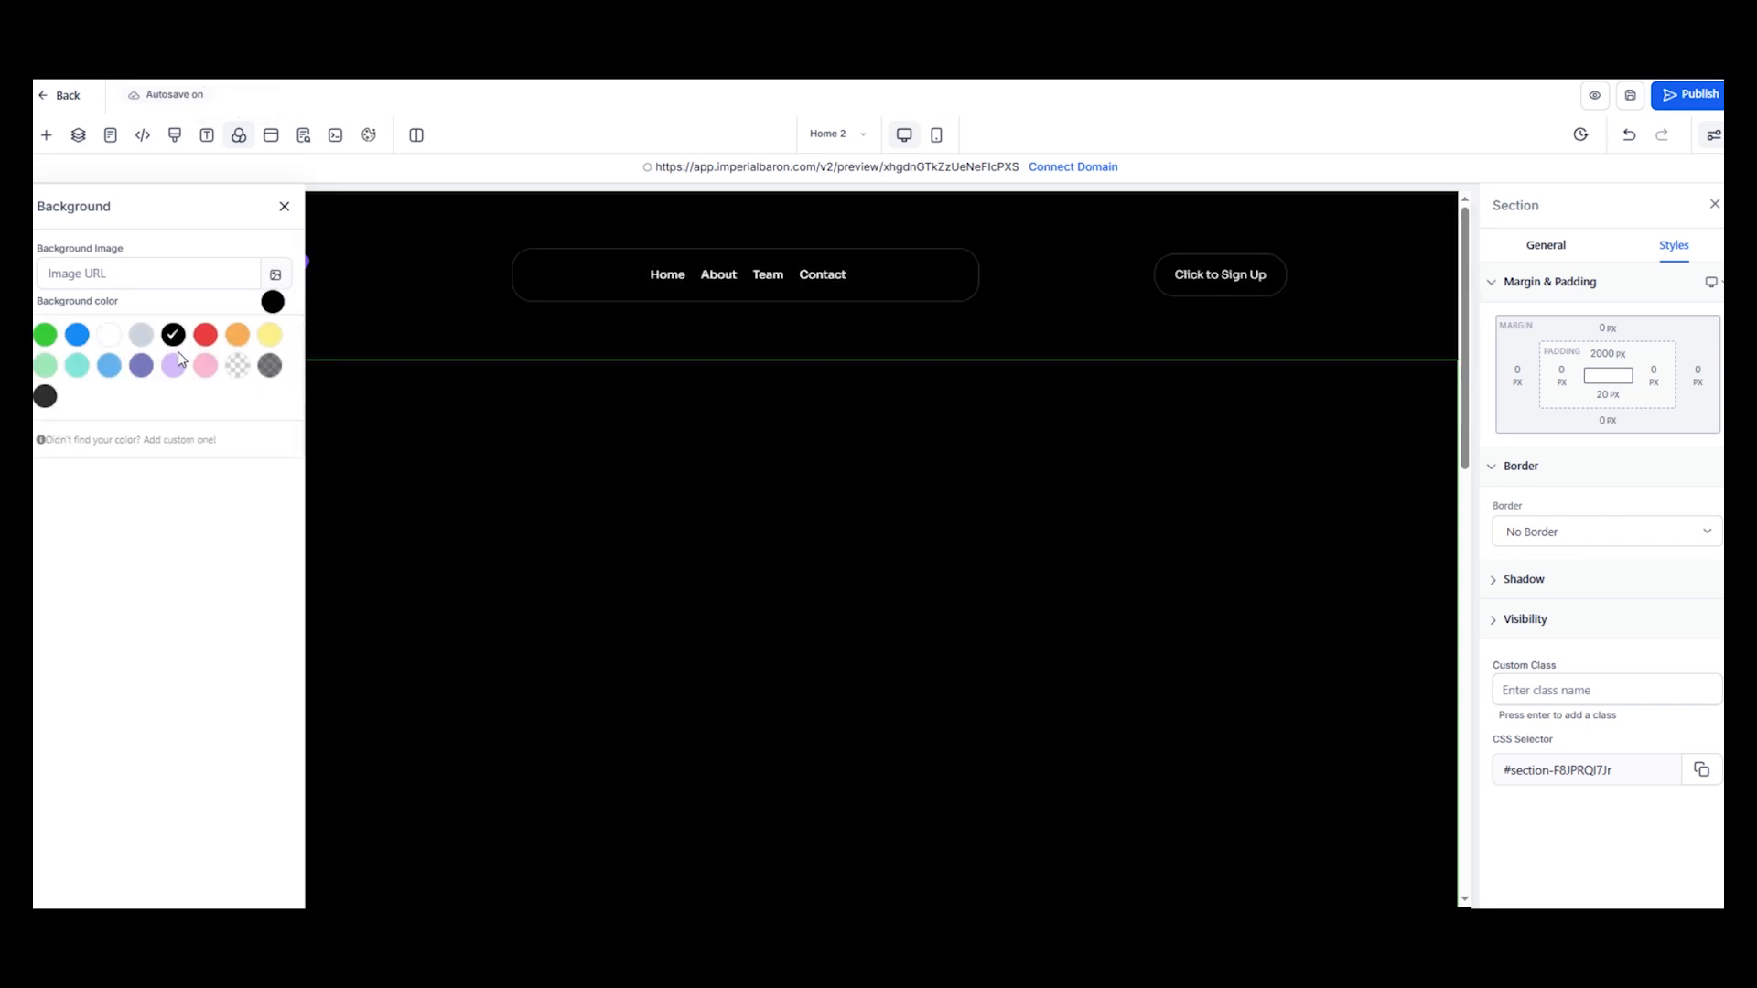
{"action": "left_click", "coordinate": [285, 206]}
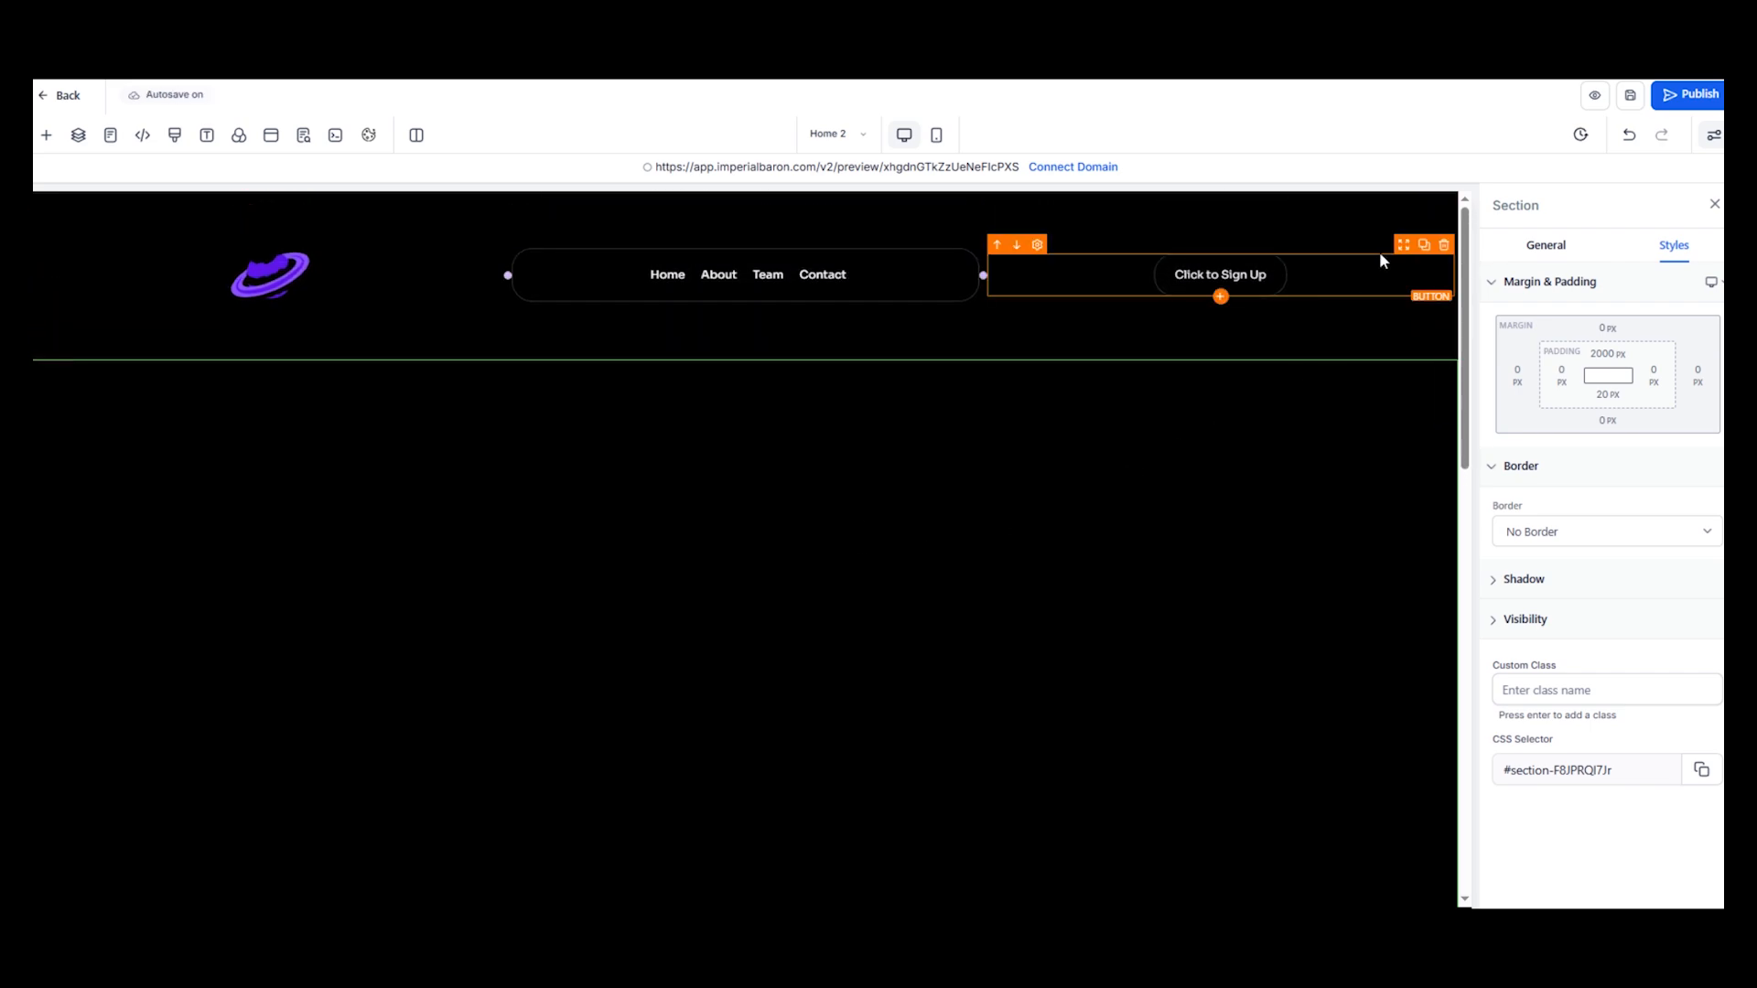
{"action": "left_click", "coordinate": [1349, 198]}
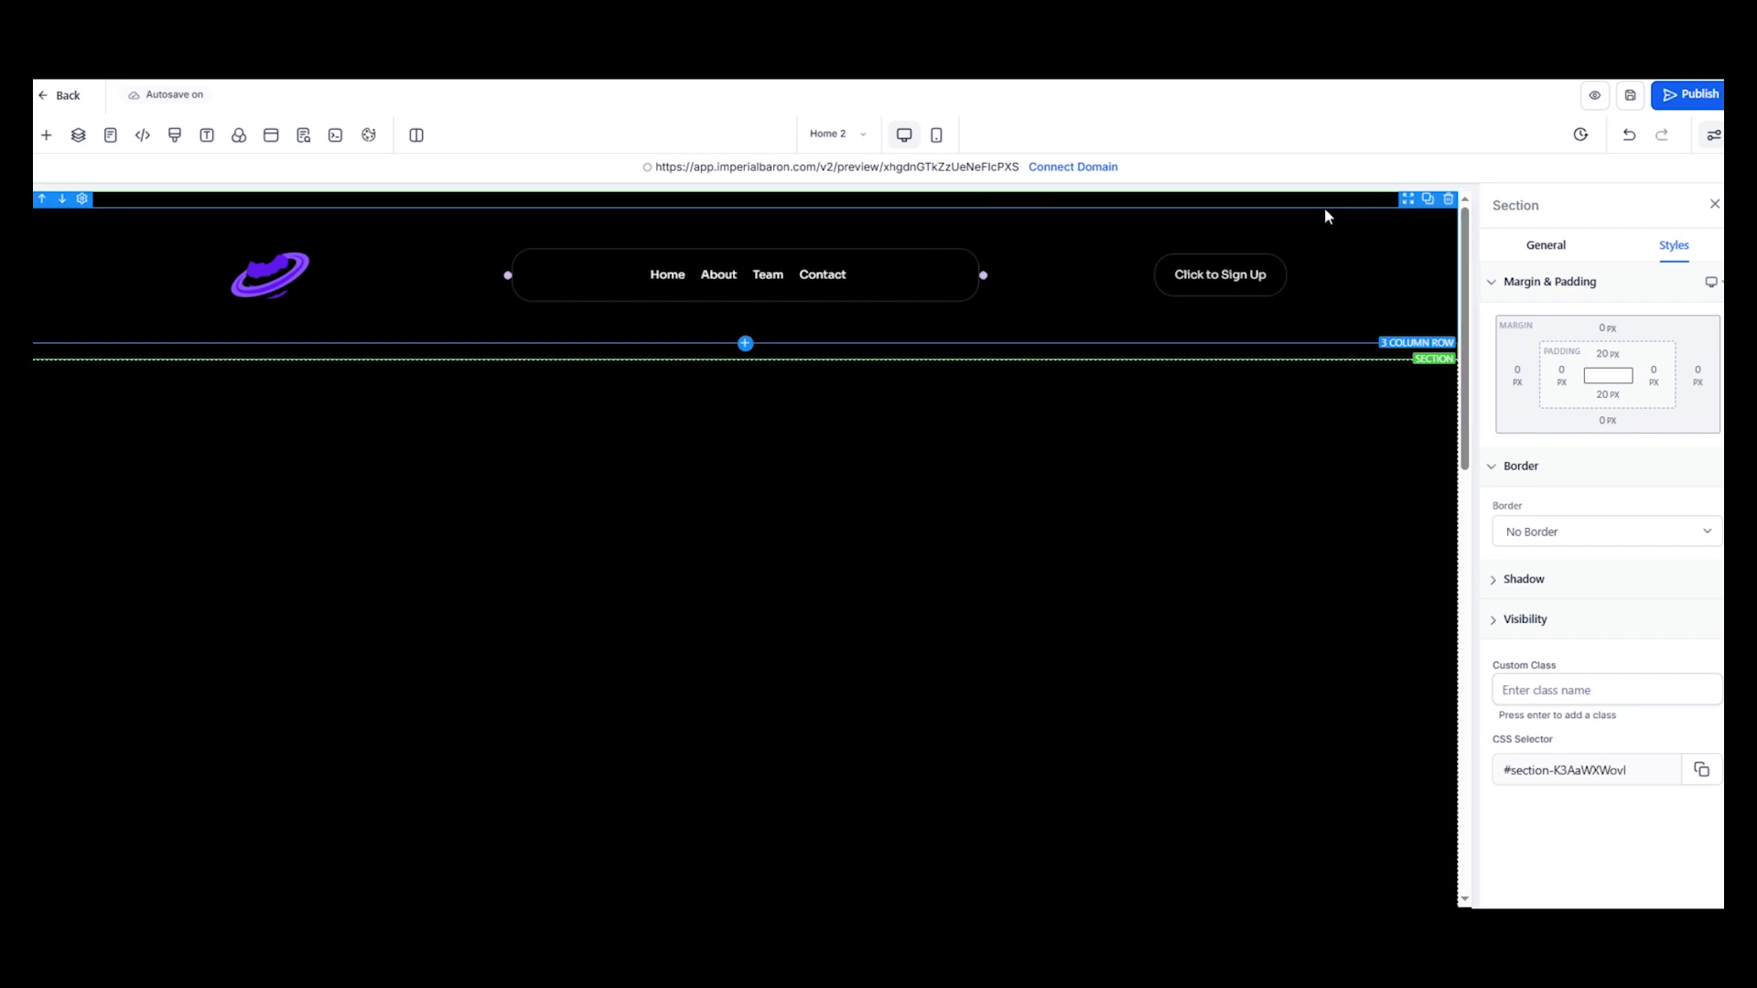
{"action": "left_click", "coordinate": [1321, 393]}
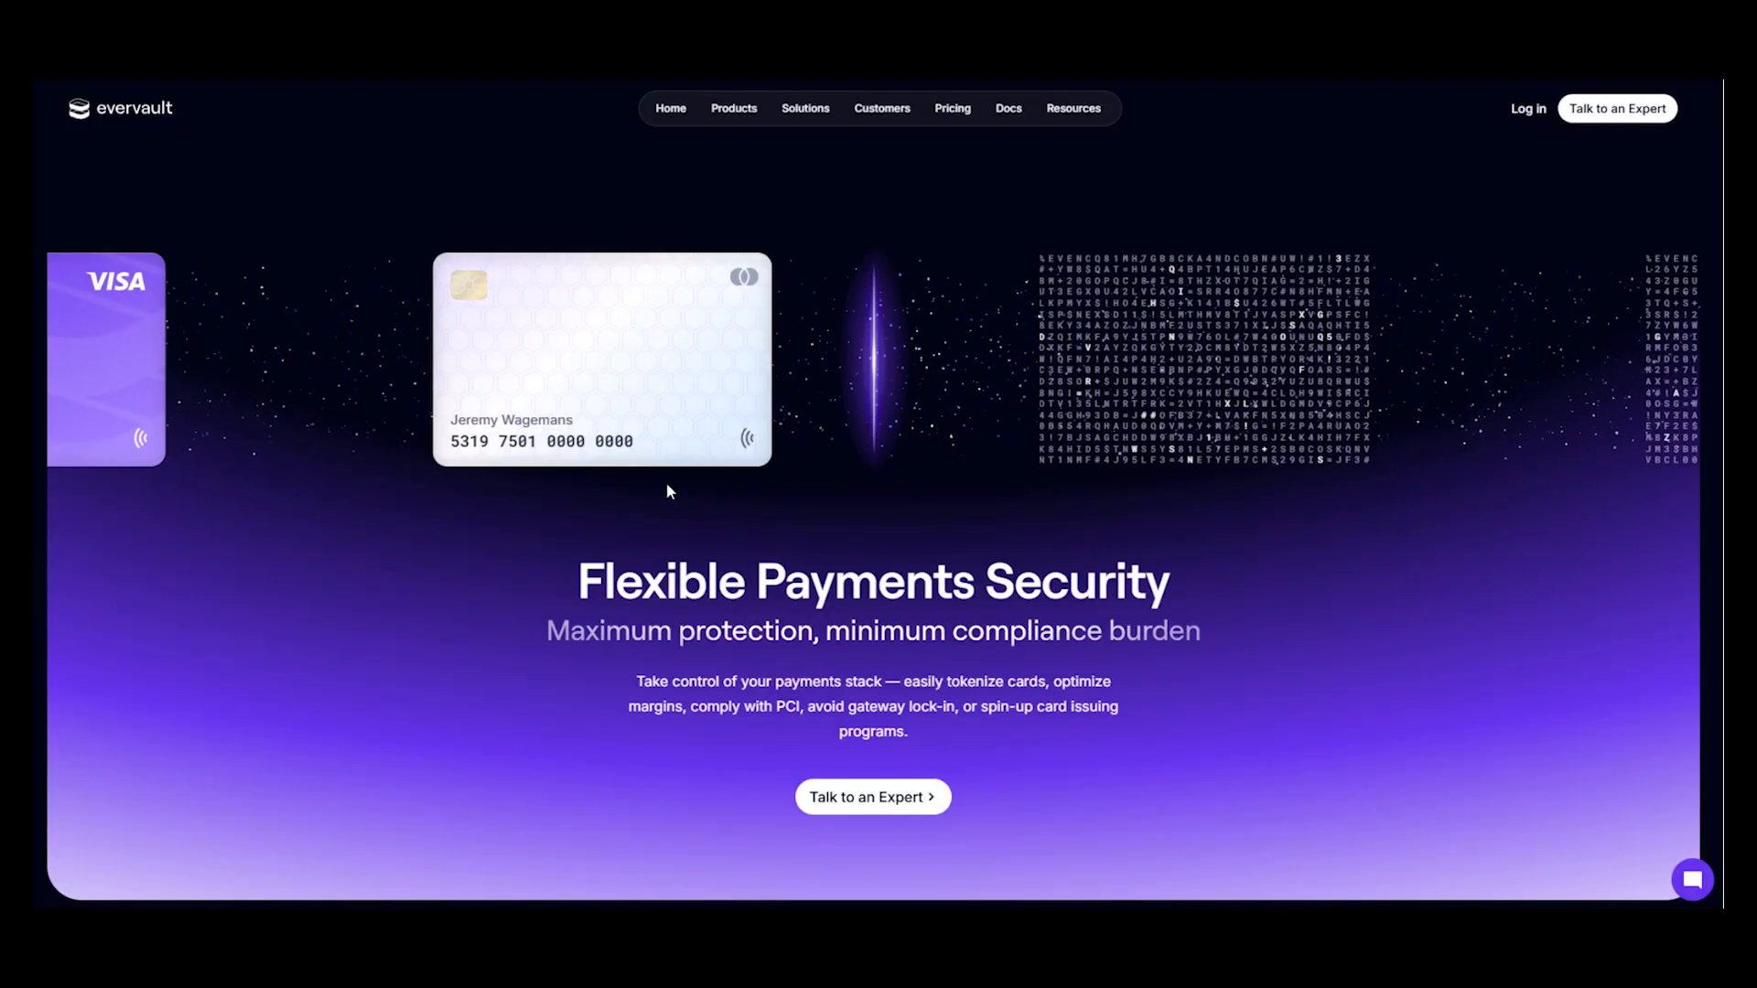
Examine how the Evervault site's header behaves when its page is scrolled down and back up
{"action": "scroll", "coordinate": [670, 491], "scroll_direction": "down", "scroll_amount": 1}
{"action": "scroll", "coordinate": [670, 492], "scroll_direction": "up", "scroll_amount": 1}
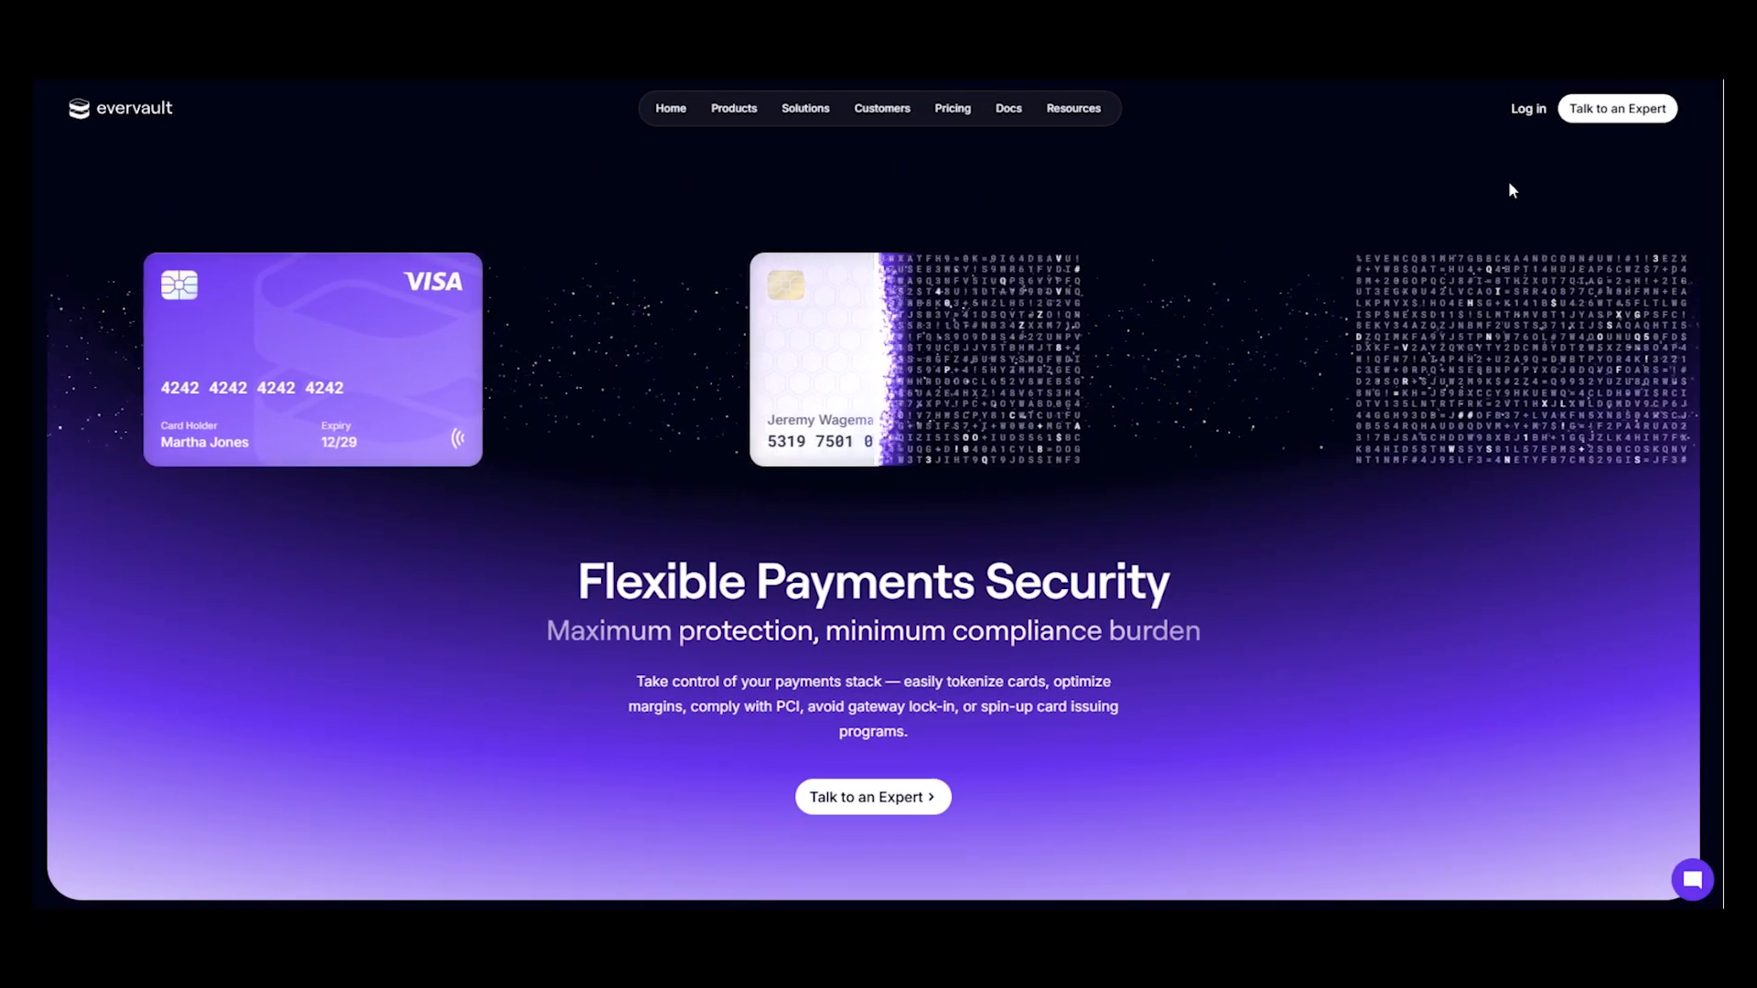
{"action": "scroll", "coordinate": [1201, 725], "scroll_direction": "down", "scroll_amount": 1}
{"action": "scroll", "coordinate": [1202, 726], "scroll_direction": "up", "scroll_amount": 1}
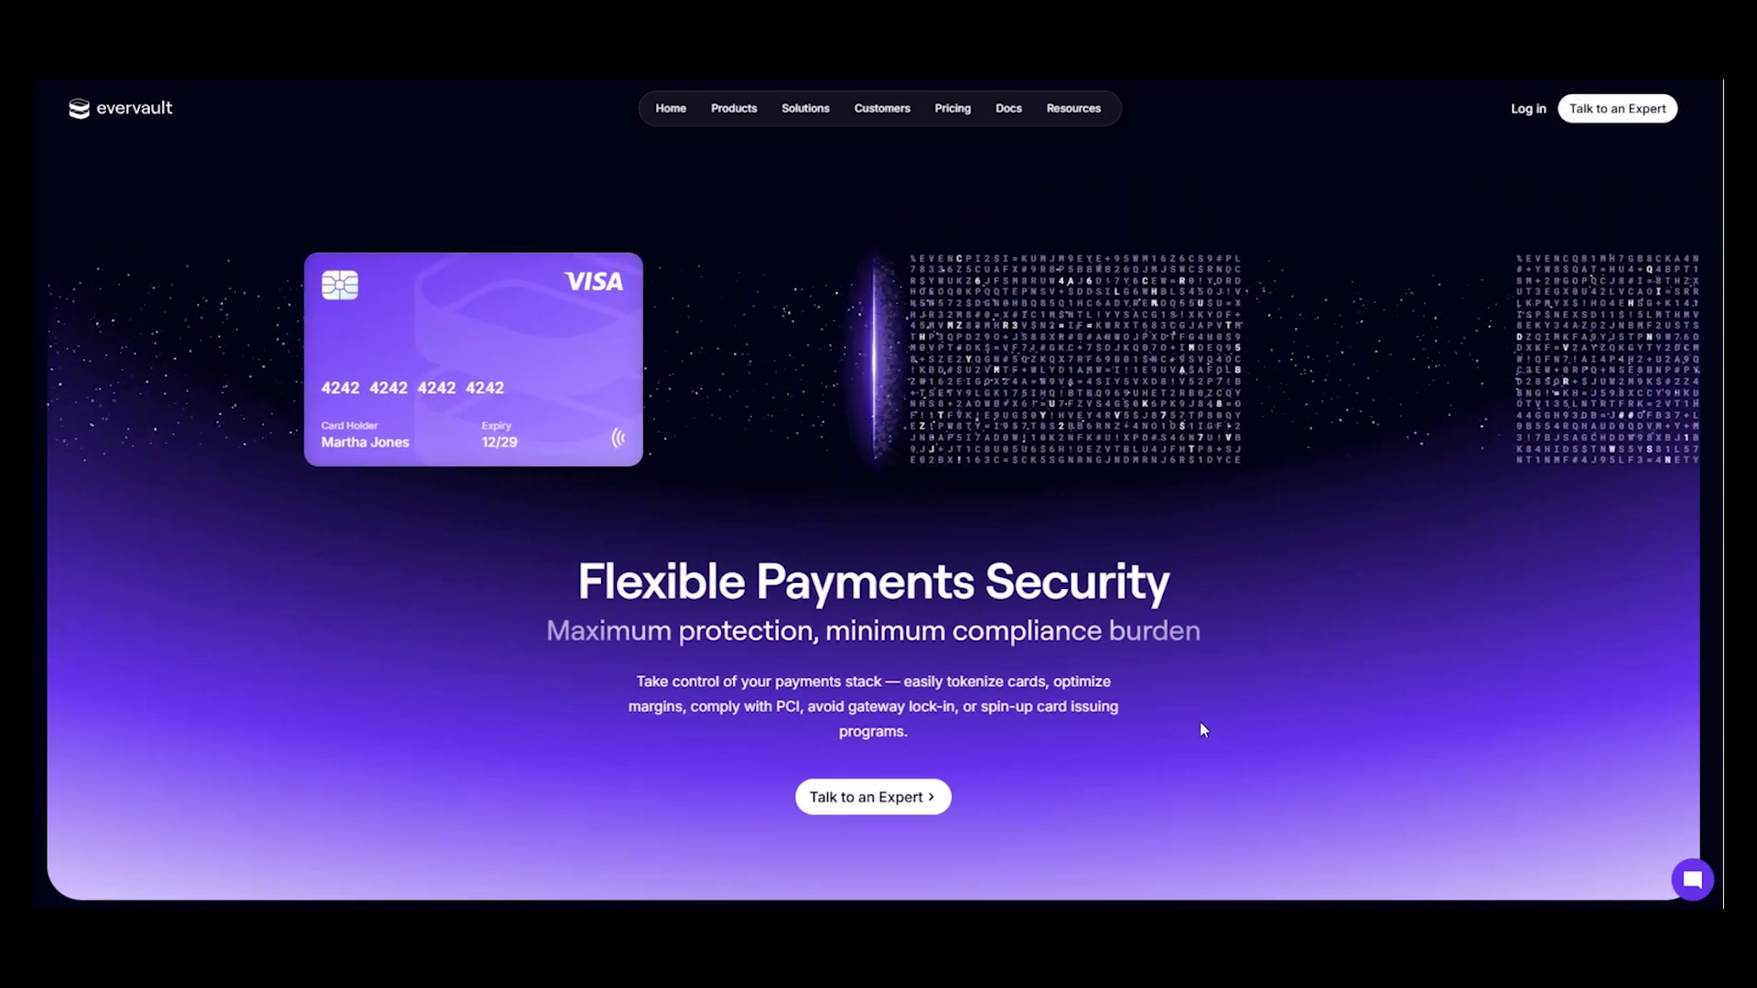
{"action": "scroll", "coordinate": [1202, 726], "scroll_direction": "down", "scroll_amount": 1}
{"action": "scroll", "coordinate": [1202, 726], "scroll_direction": "up", "scroll_amount": 1}
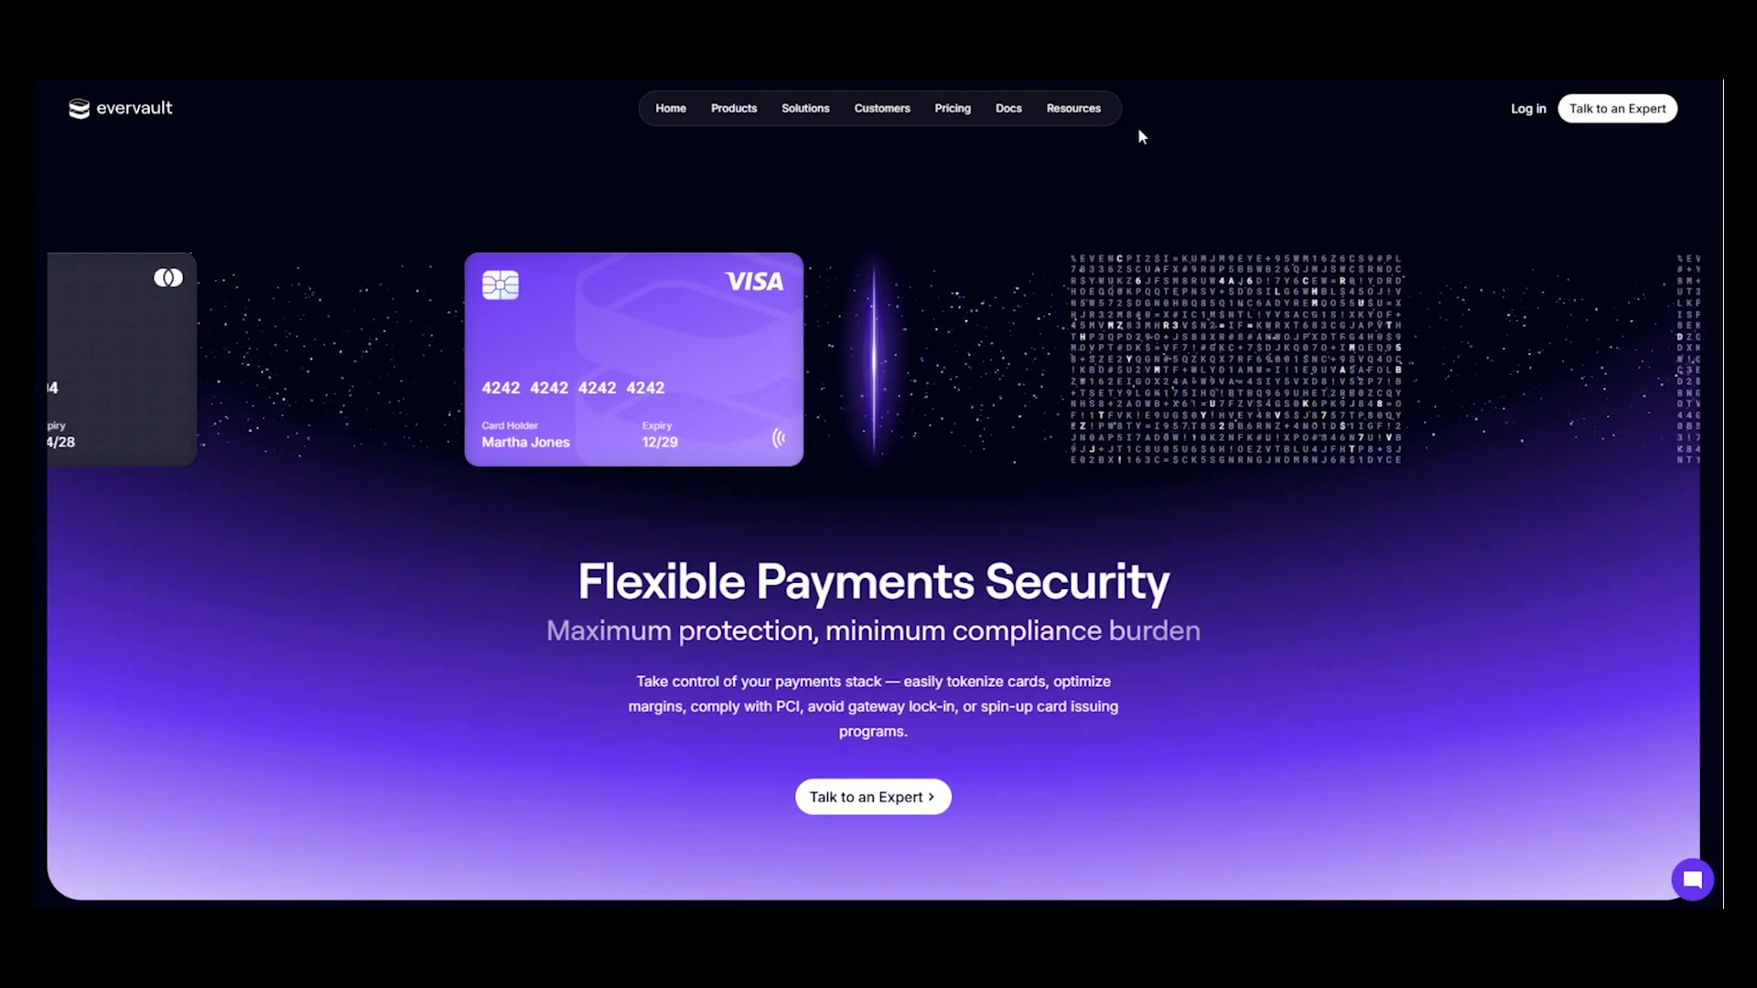
{"action": "scroll", "coordinate": [1274, 683], "scroll_direction": "down", "scroll_amount": 1}
{"action": "scroll", "coordinate": [1270, 674], "scroll_direction": "up", "scroll_amount": 1}
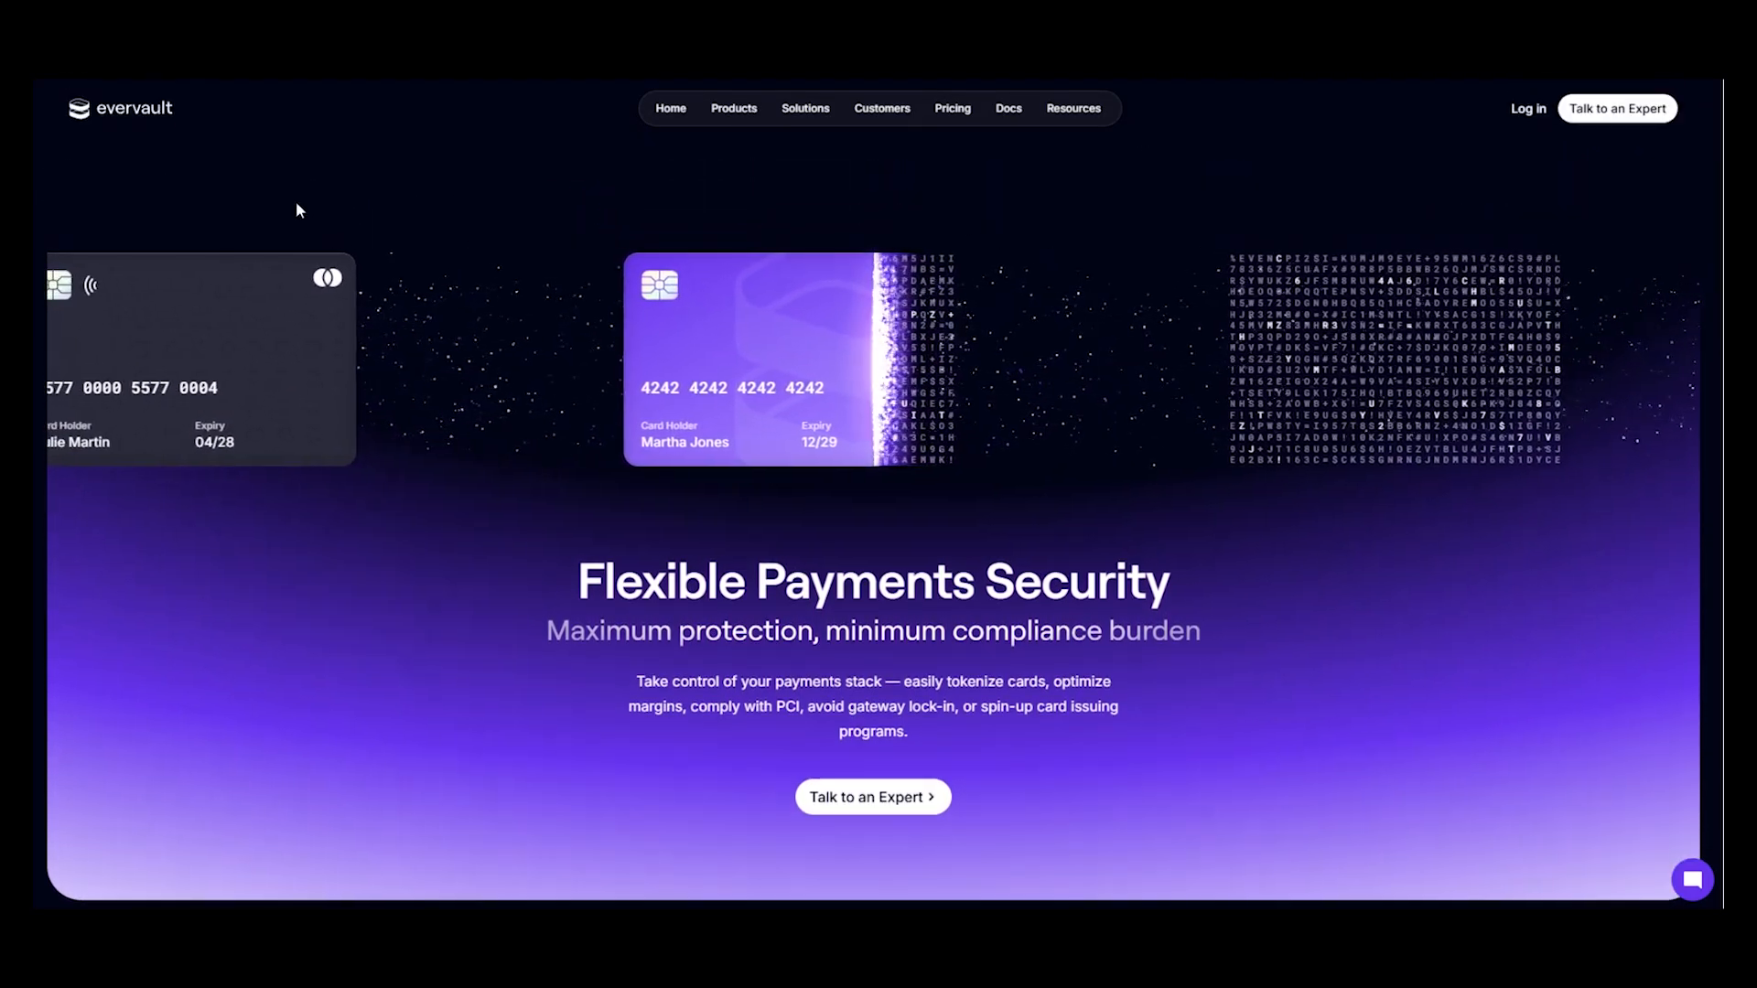
{"action": "scroll", "coordinate": [1386, 616], "scroll_direction": "down", "scroll_amount": 1}
{"action": "scroll", "coordinate": [1386, 617], "scroll_direction": "up", "scroll_amount": 1}
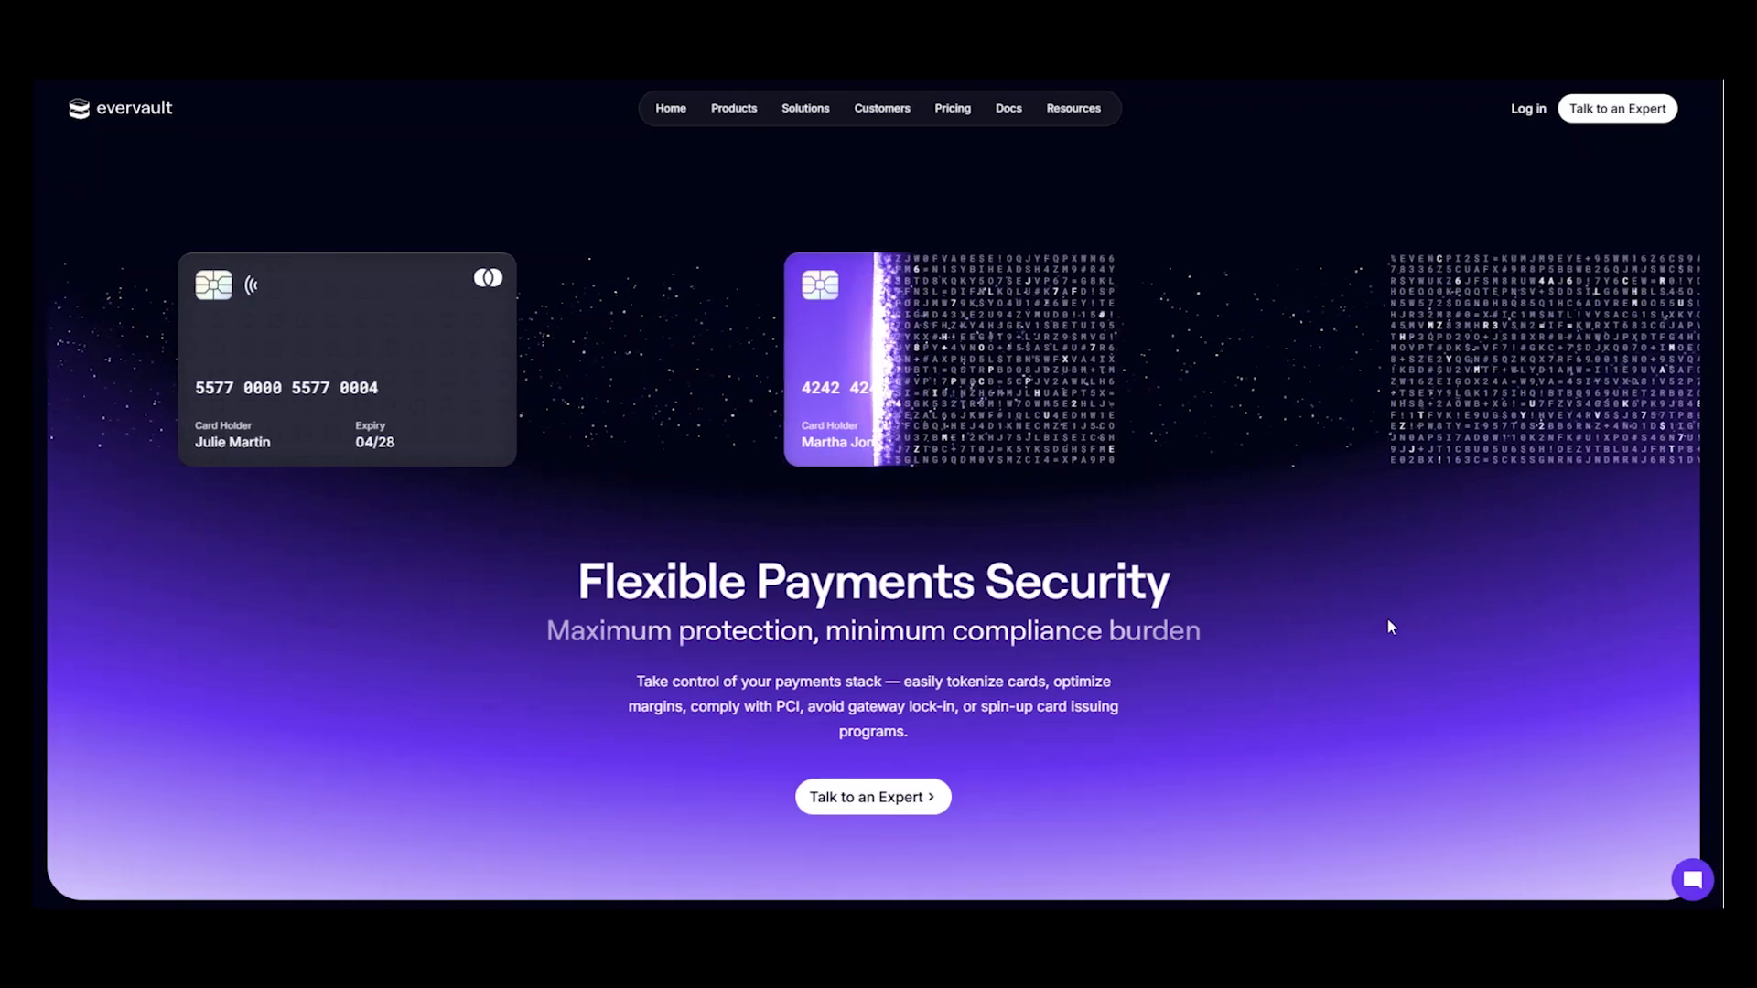
{"action": "scroll", "coordinate": [1386, 617], "scroll_direction": "down", "scroll_amount": 1}
{"action": "scroll", "coordinate": [1387, 617], "scroll_direction": "up", "scroll_amount": 1}
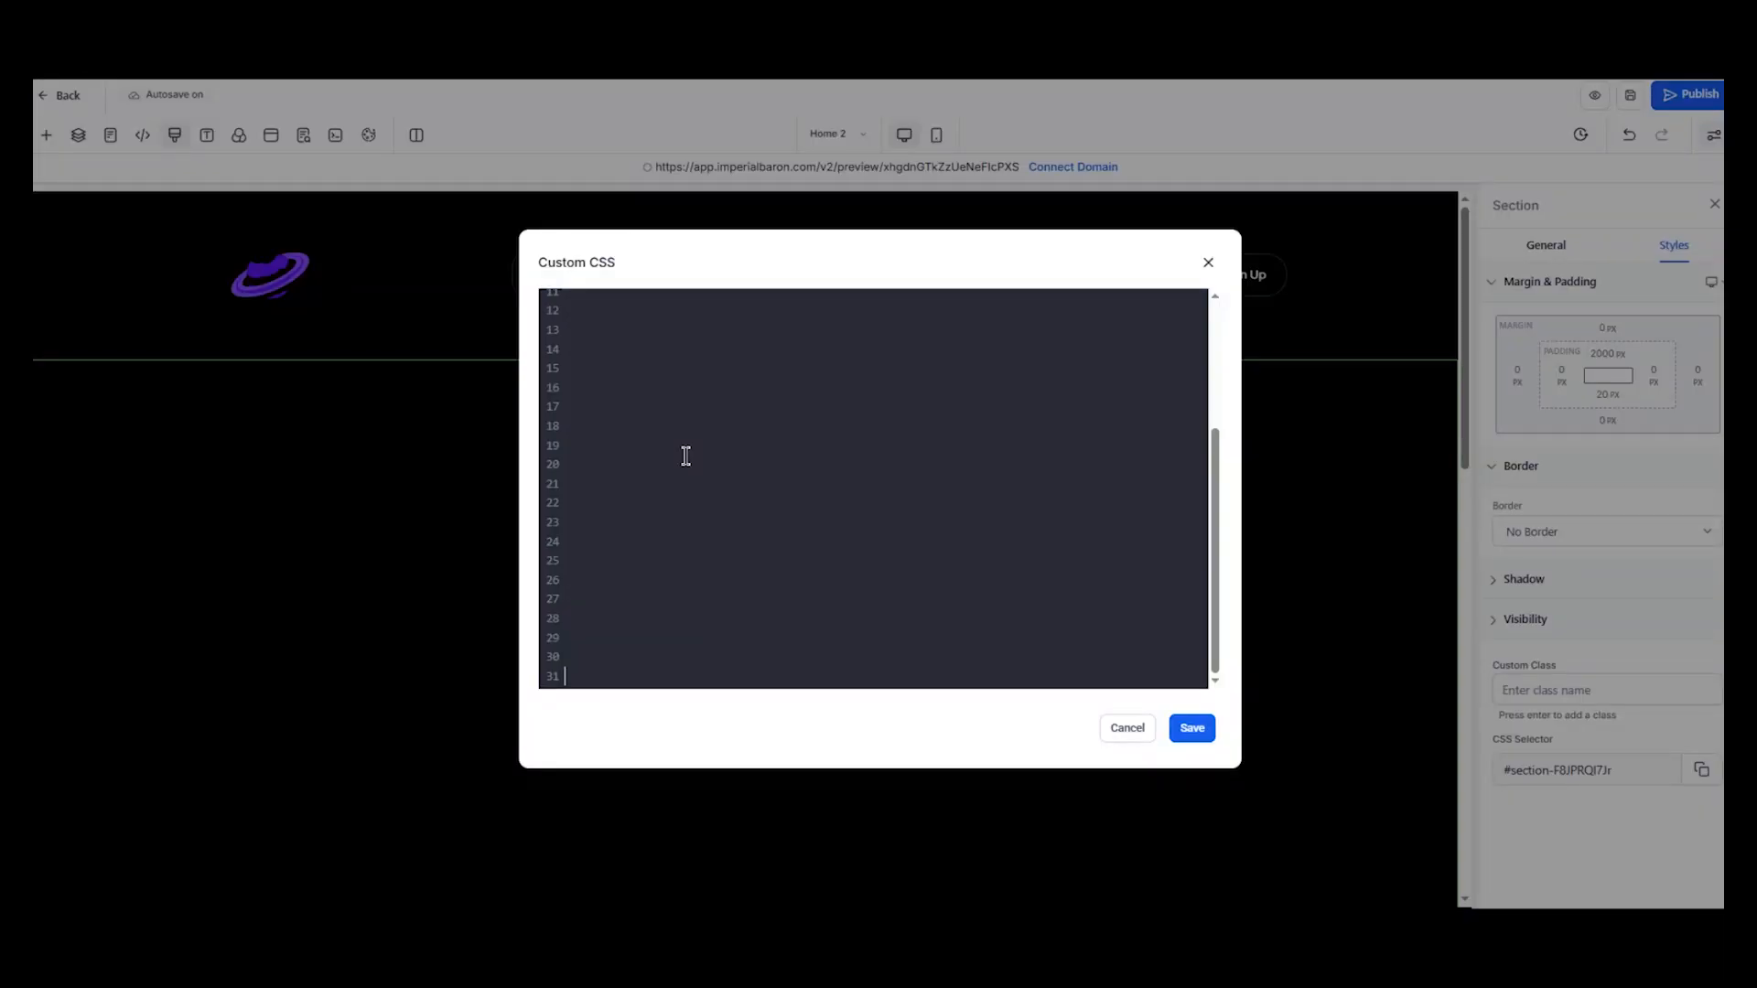
Add custom CSS giving .sticky a 0.3s ease-in-out transform transition and .sticky.hidden a translateY(-200%) transform
{"action": "type", "text": ".sticky {     transition: transform 0.3s ease-in-out; }  .sticky.hidden {     transform: translateY(-200%); }"}
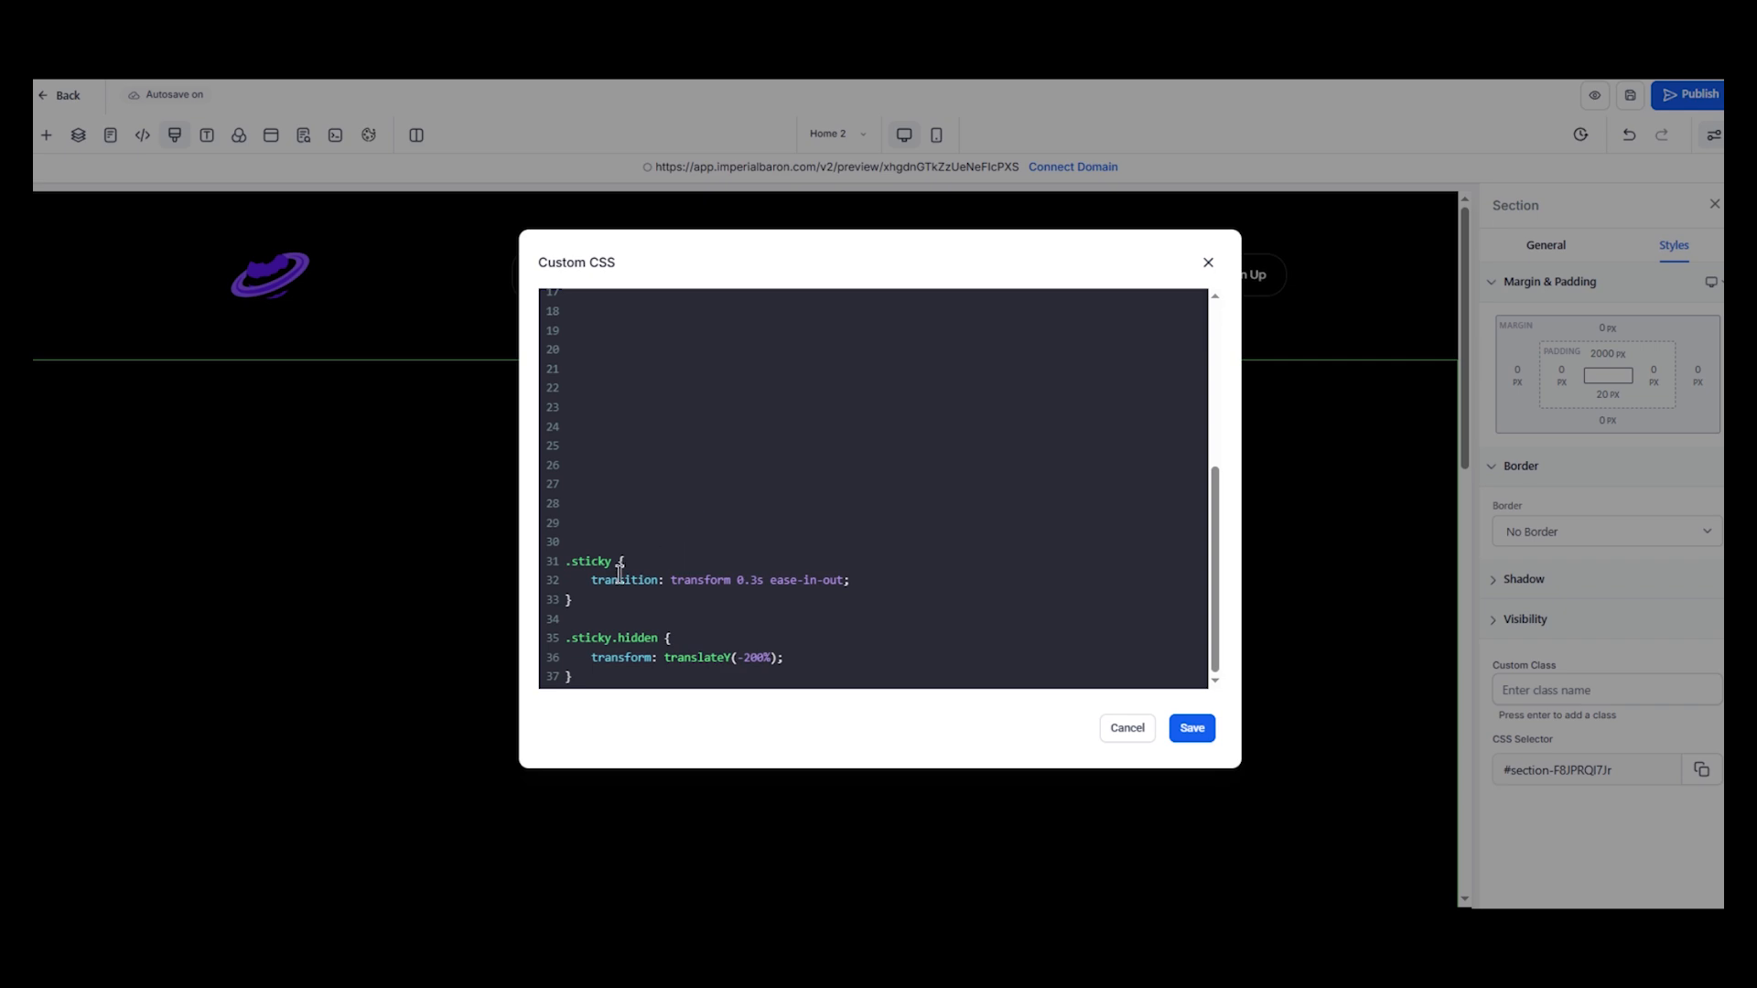
{"action": "double_click", "coordinate": [576, 562]}
{"action": "left_click", "coordinate": [625, 562]}
{"action": "left_click", "coordinate": [756, 592]}
{"action": "left_click_drag", "start_coordinate": [574, 638], "coordinate": [657, 638]}
{"action": "left_click", "coordinate": [673, 637]}
{"action": "left_click", "coordinate": [771, 658]}
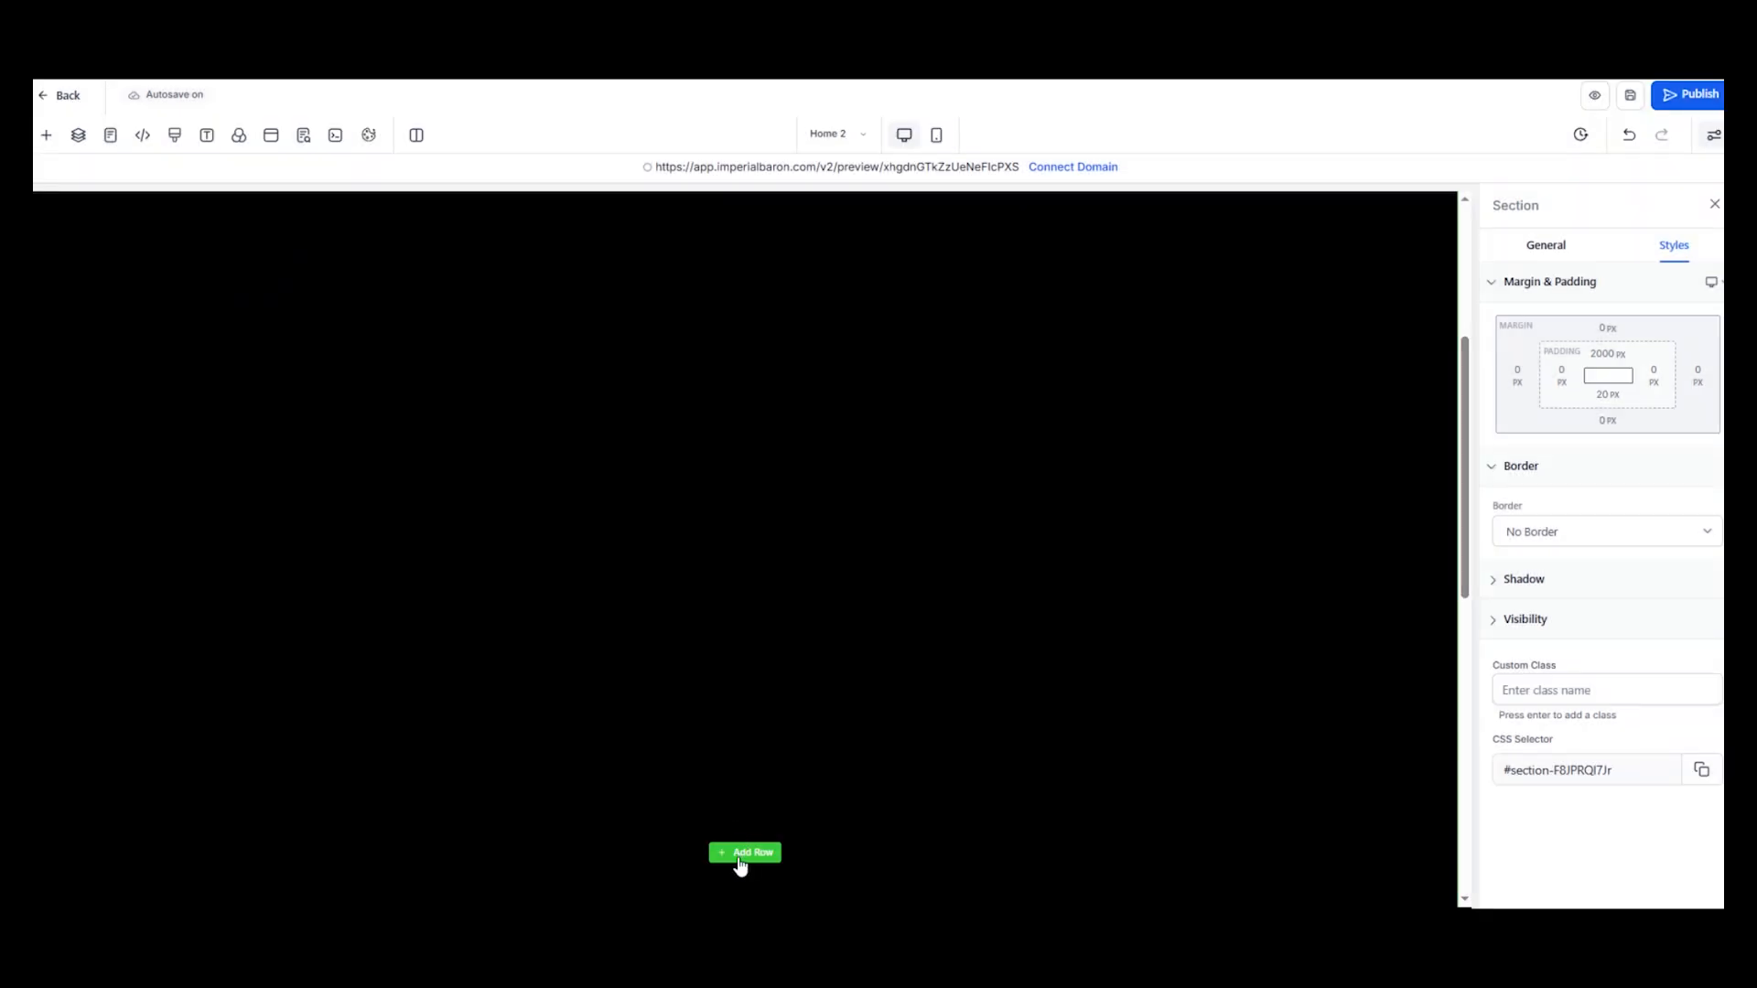
Add a 1-column row to the black section and insert a Custom HTML/Javascript element in it
{"action": "left_click", "coordinate": [739, 856]}
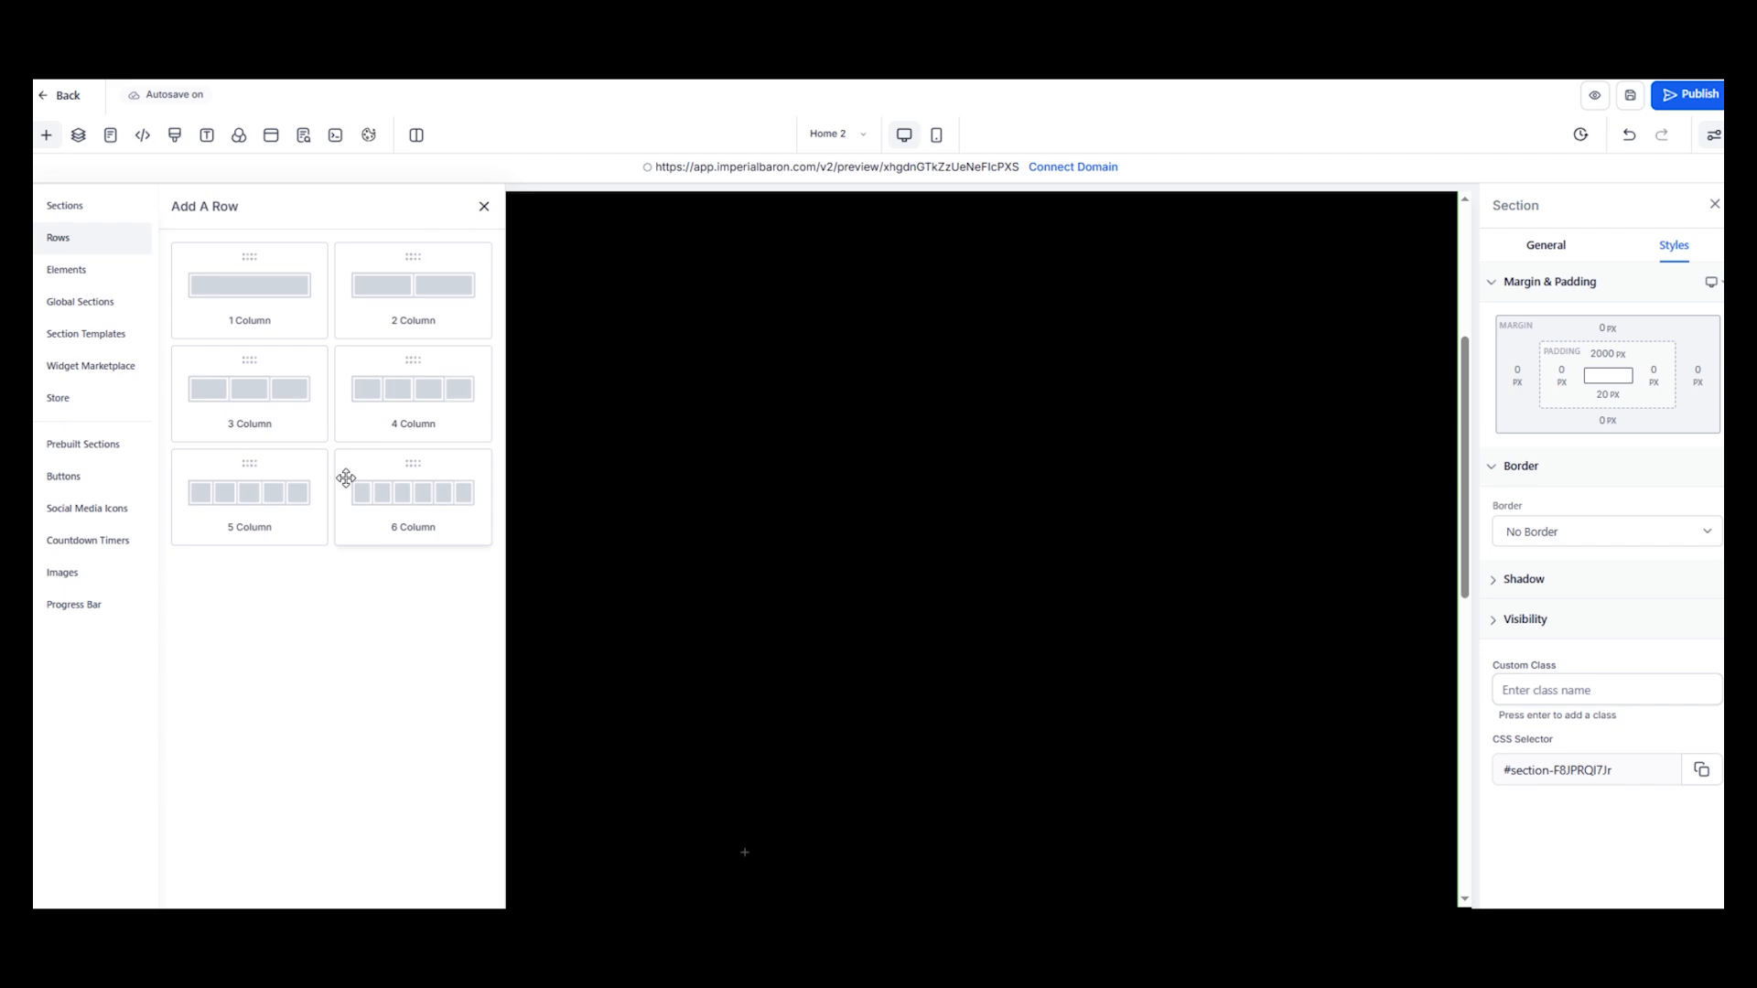
{"action": "left_click", "coordinate": [258, 297]}
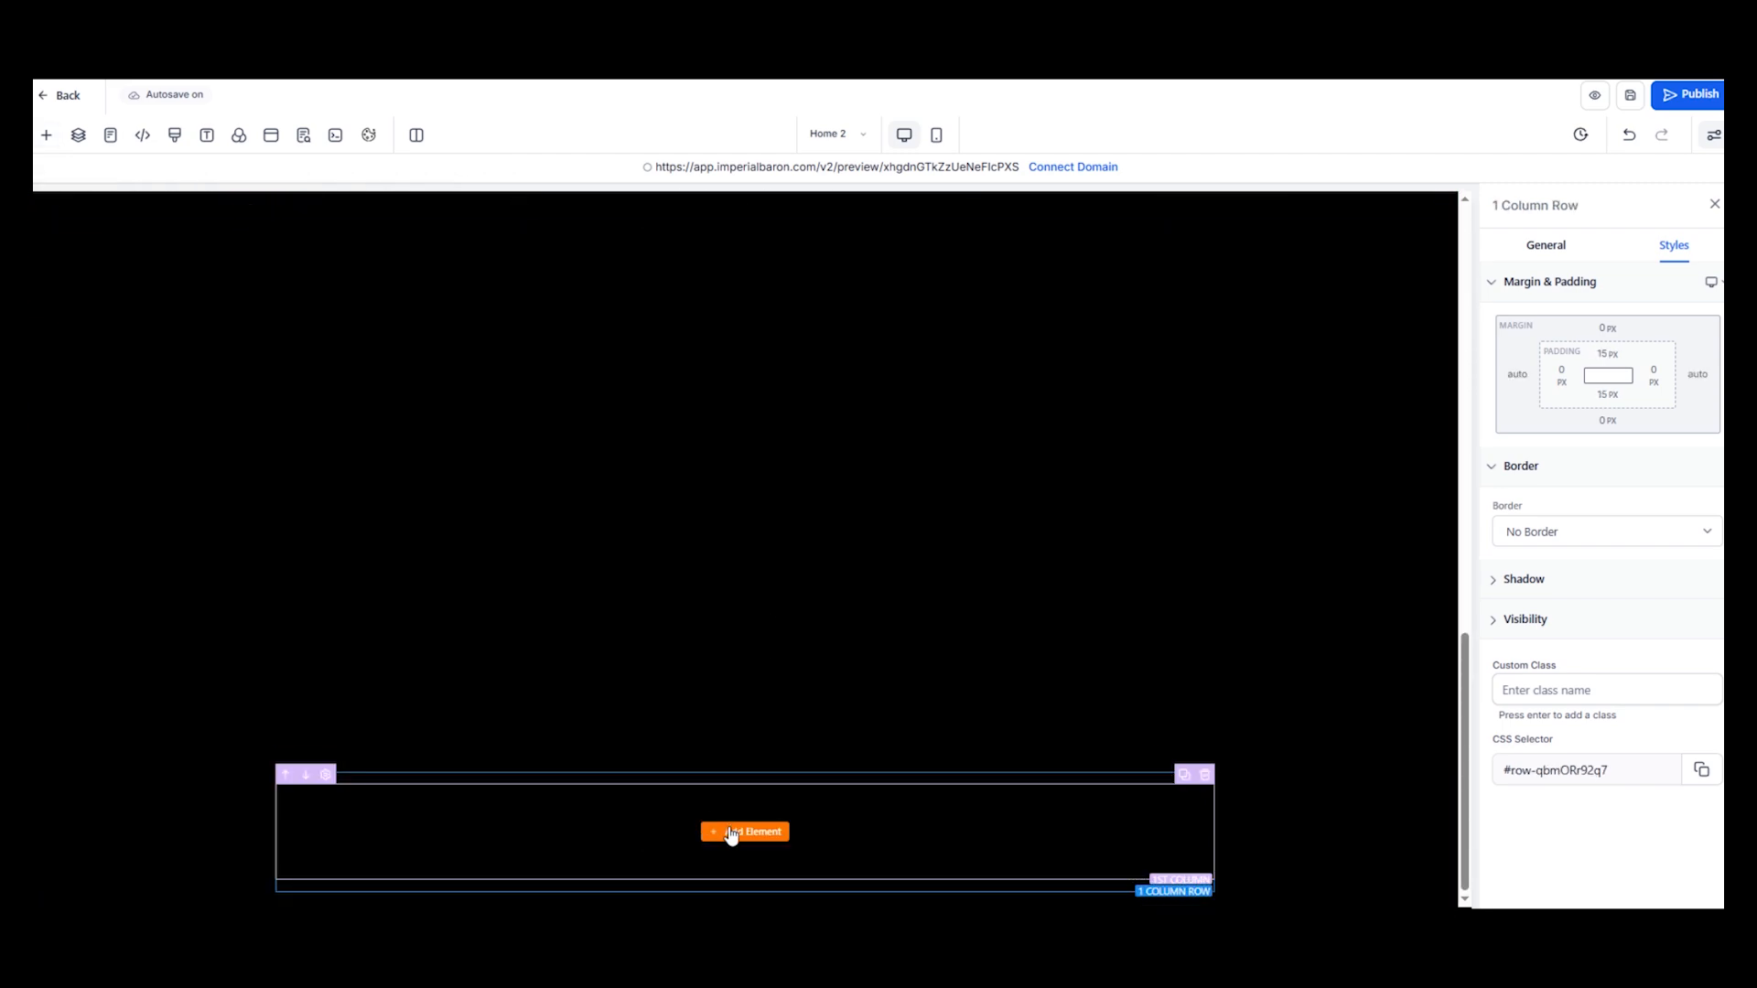
{"action": "left_click", "coordinate": [731, 834]}
{"action": "scroll", "coordinate": [293, 639], "scroll_direction": "down", "scroll_amount": 5}
{"action": "left_click", "coordinate": [104, 705]}
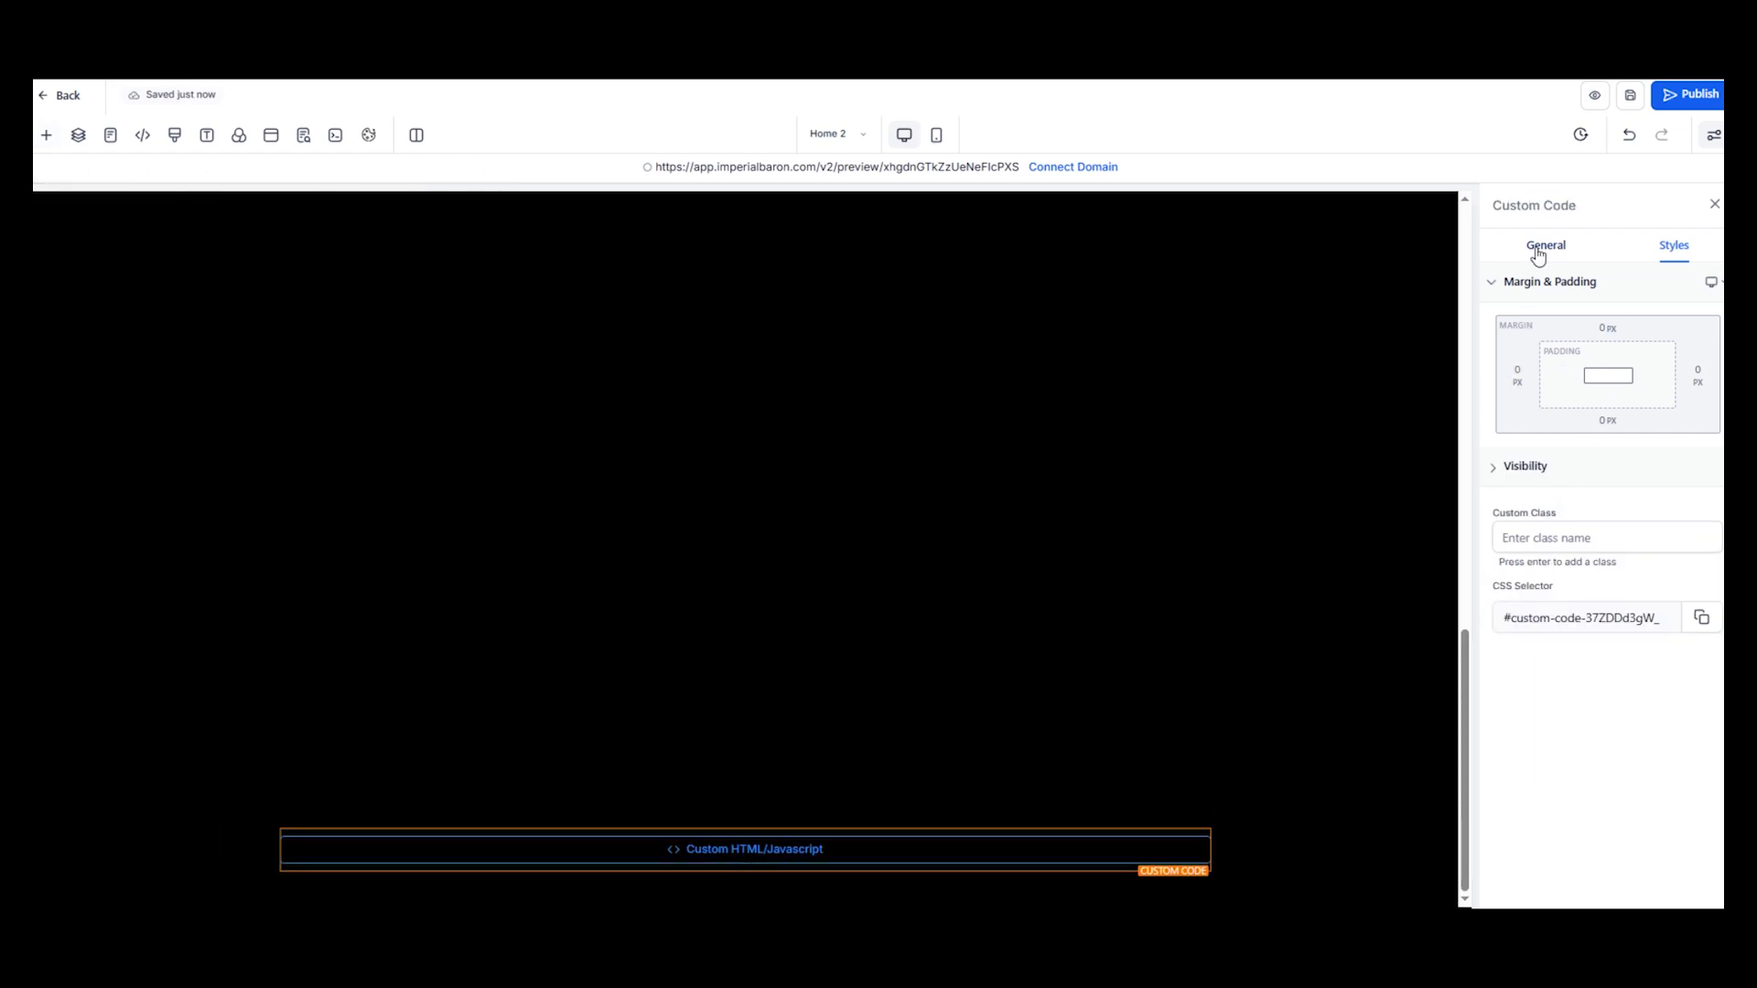
Paste a script into the custom code element that hides .sticky elements on downward scroll and reveals them on upward scroll, and save the page
{"action": "left_click", "coordinate": [1545, 246]}
{"action": "left_click", "coordinate": [1547, 361]}
{"action": "left_click", "coordinate": [755, 404]}
{"action": "key", "text": "ctrl+v"}
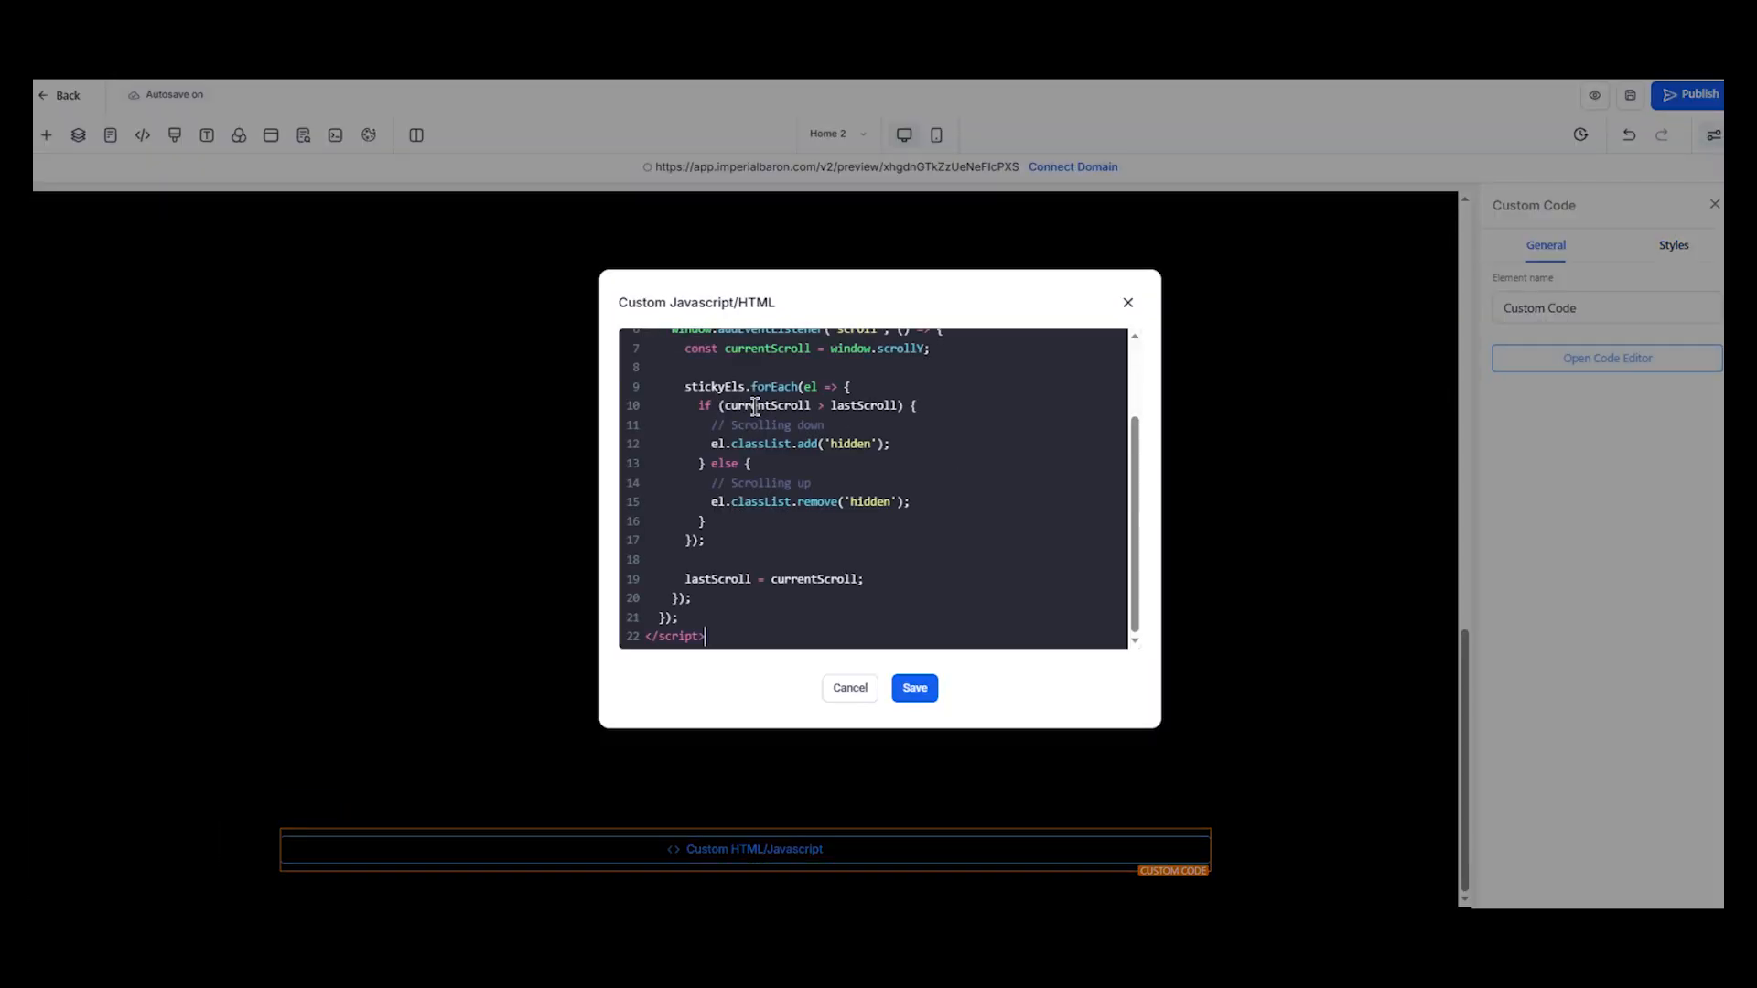
{"action": "scroll", "coordinate": [755, 404], "scroll_direction": "up", "scroll_amount": 3}
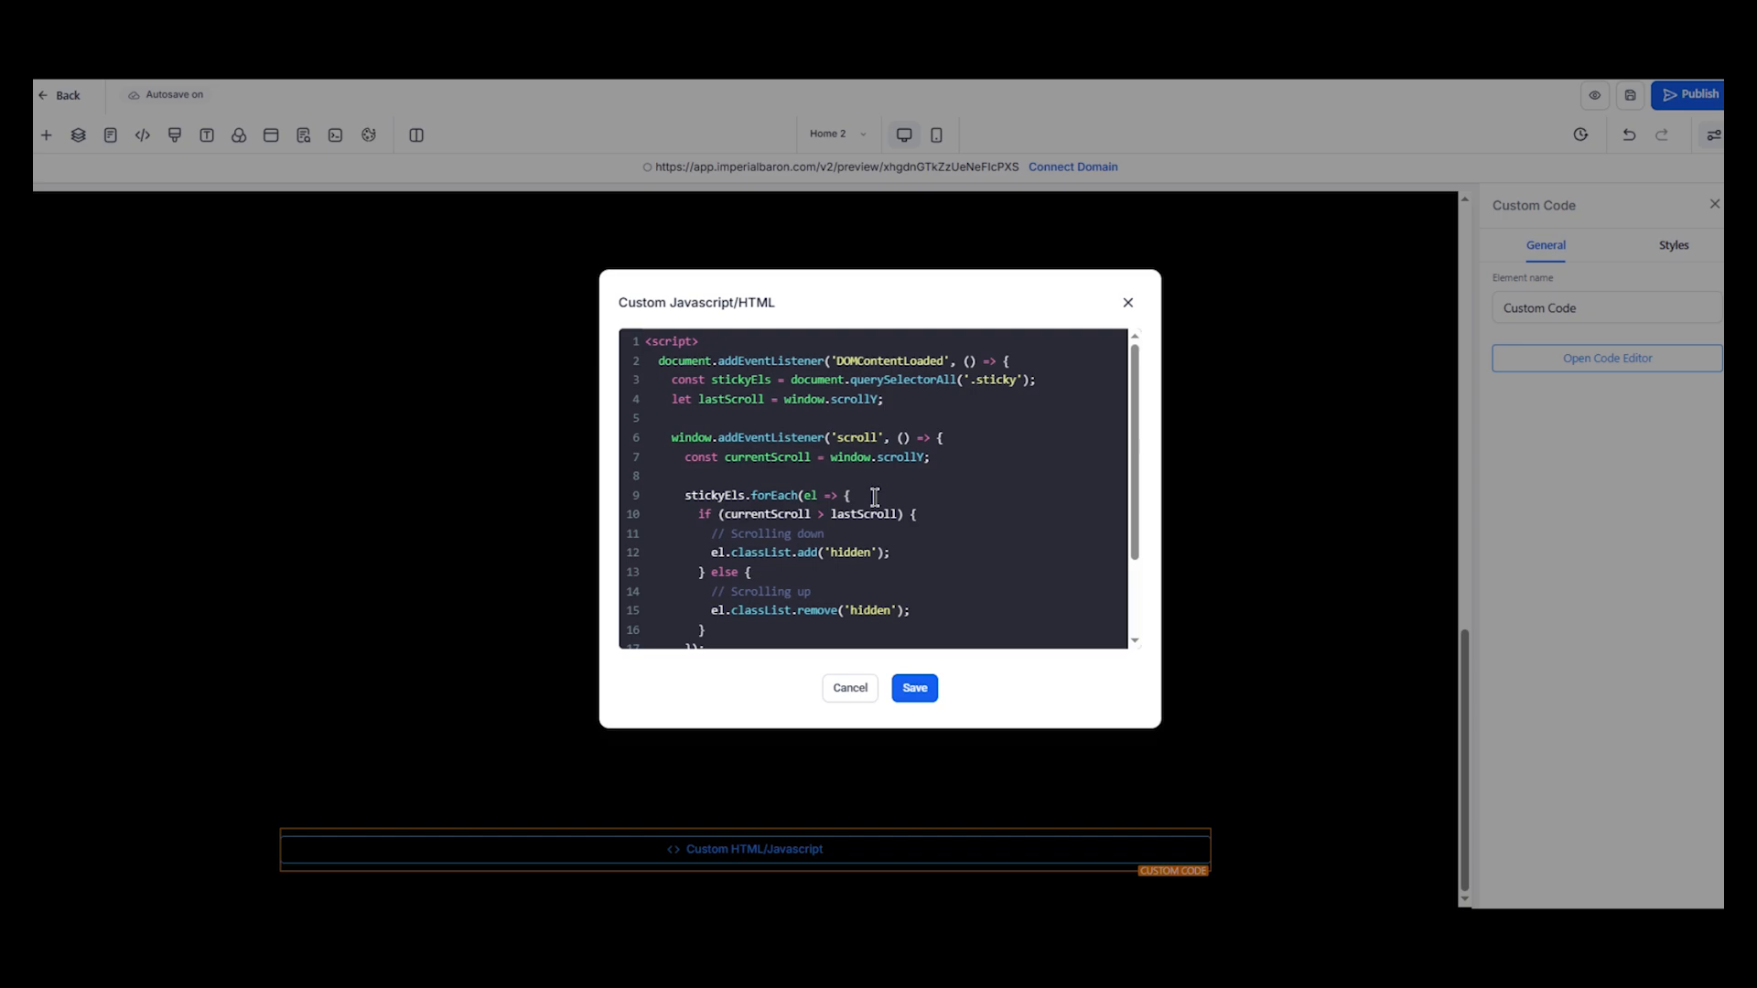
{"action": "scroll", "coordinate": [924, 393], "scroll_direction": "down", "scroll_amount": 3}
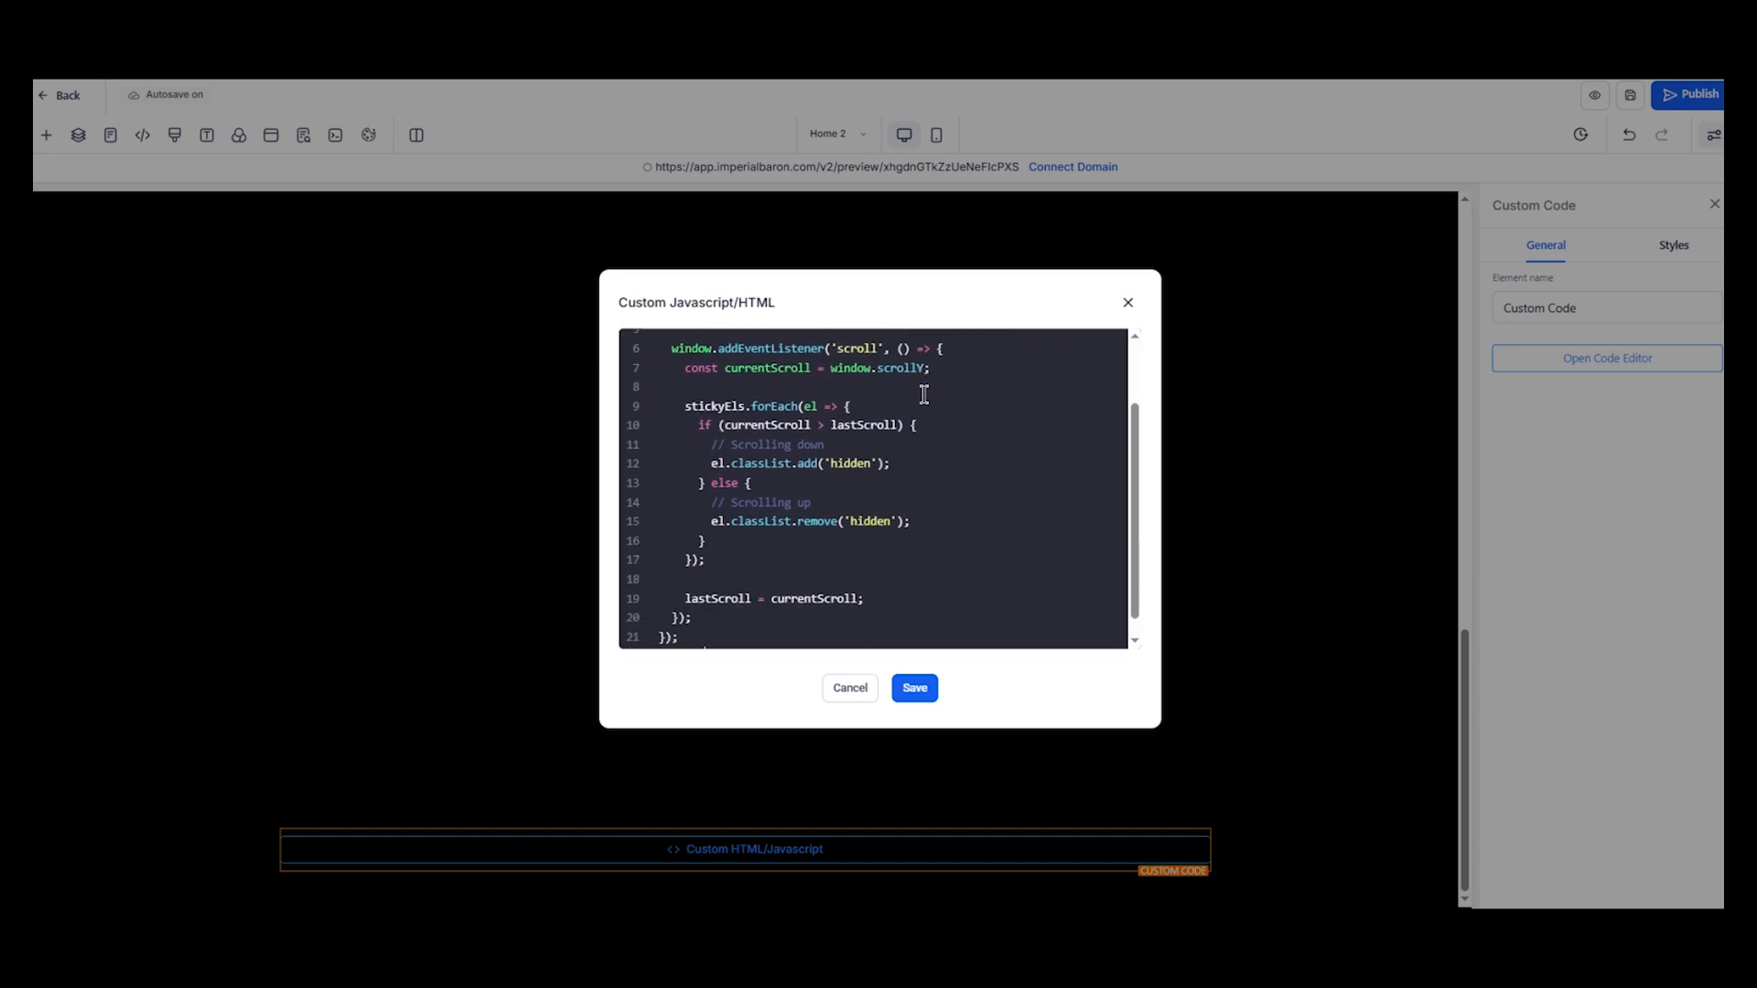
{"action": "scroll", "coordinate": [942, 425], "scroll_direction": "up", "scroll_amount": 3}
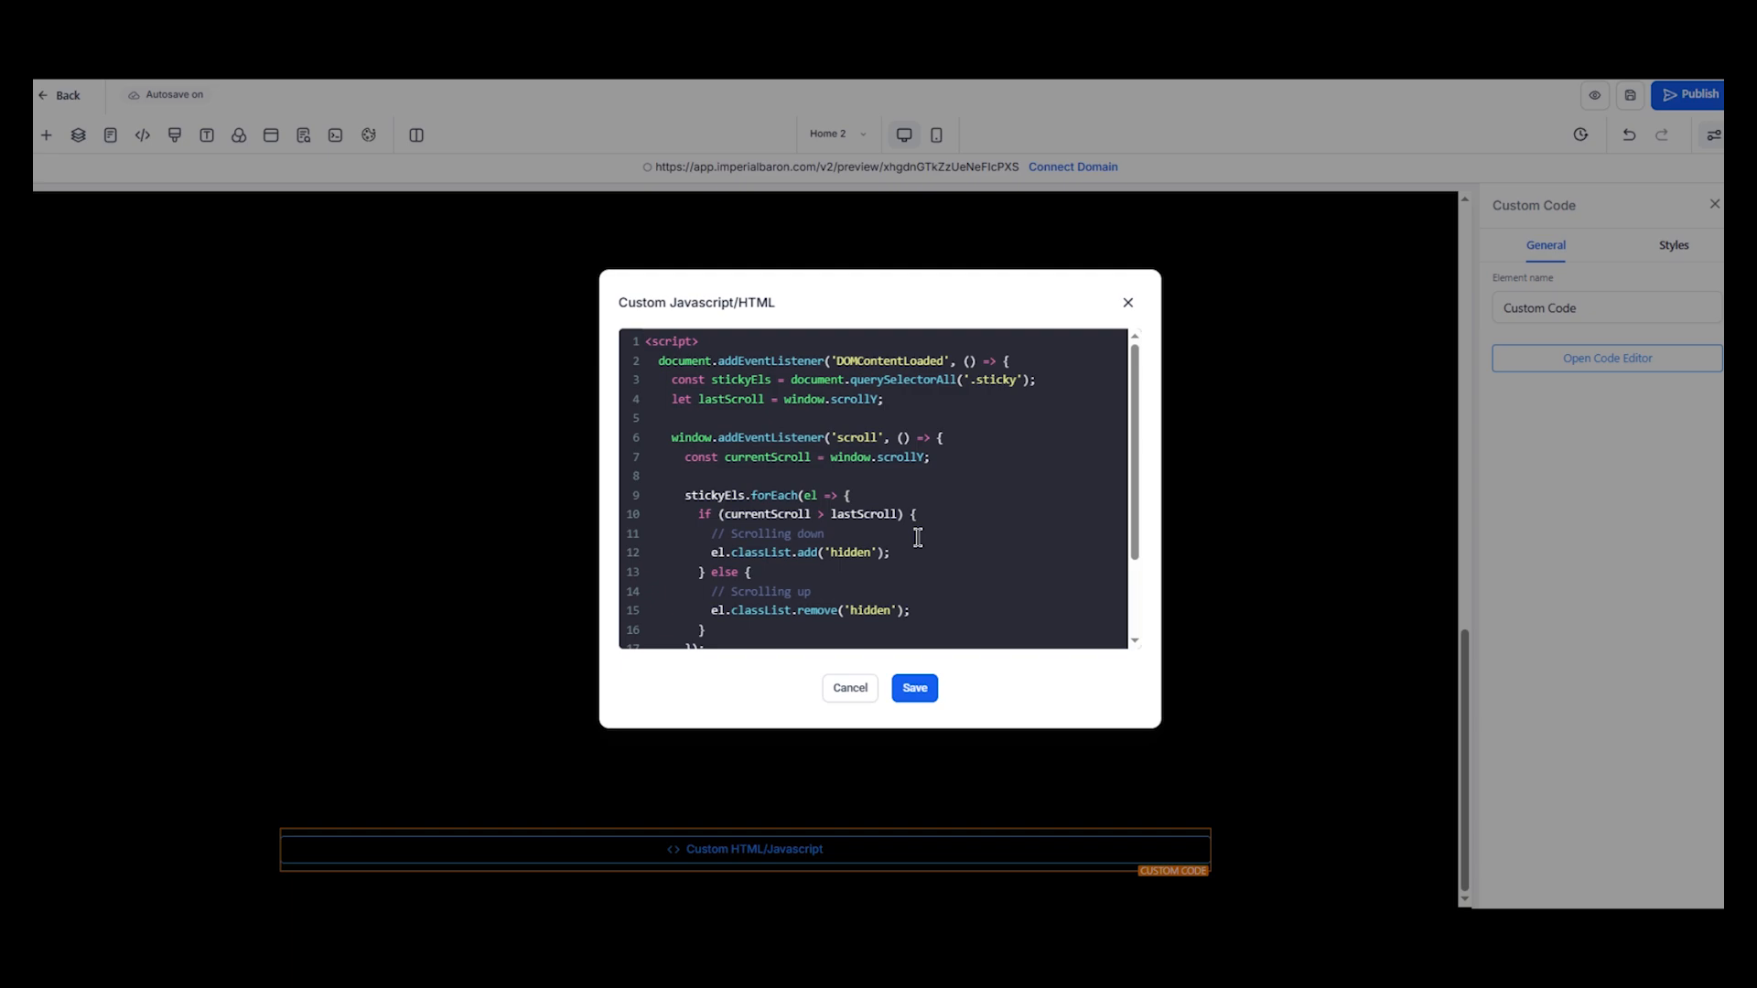
{"action": "scroll", "coordinate": [917, 538], "scroll_direction": "down", "scroll_amount": 2}
{"action": "left_click", "coordinate": [871, 521]}
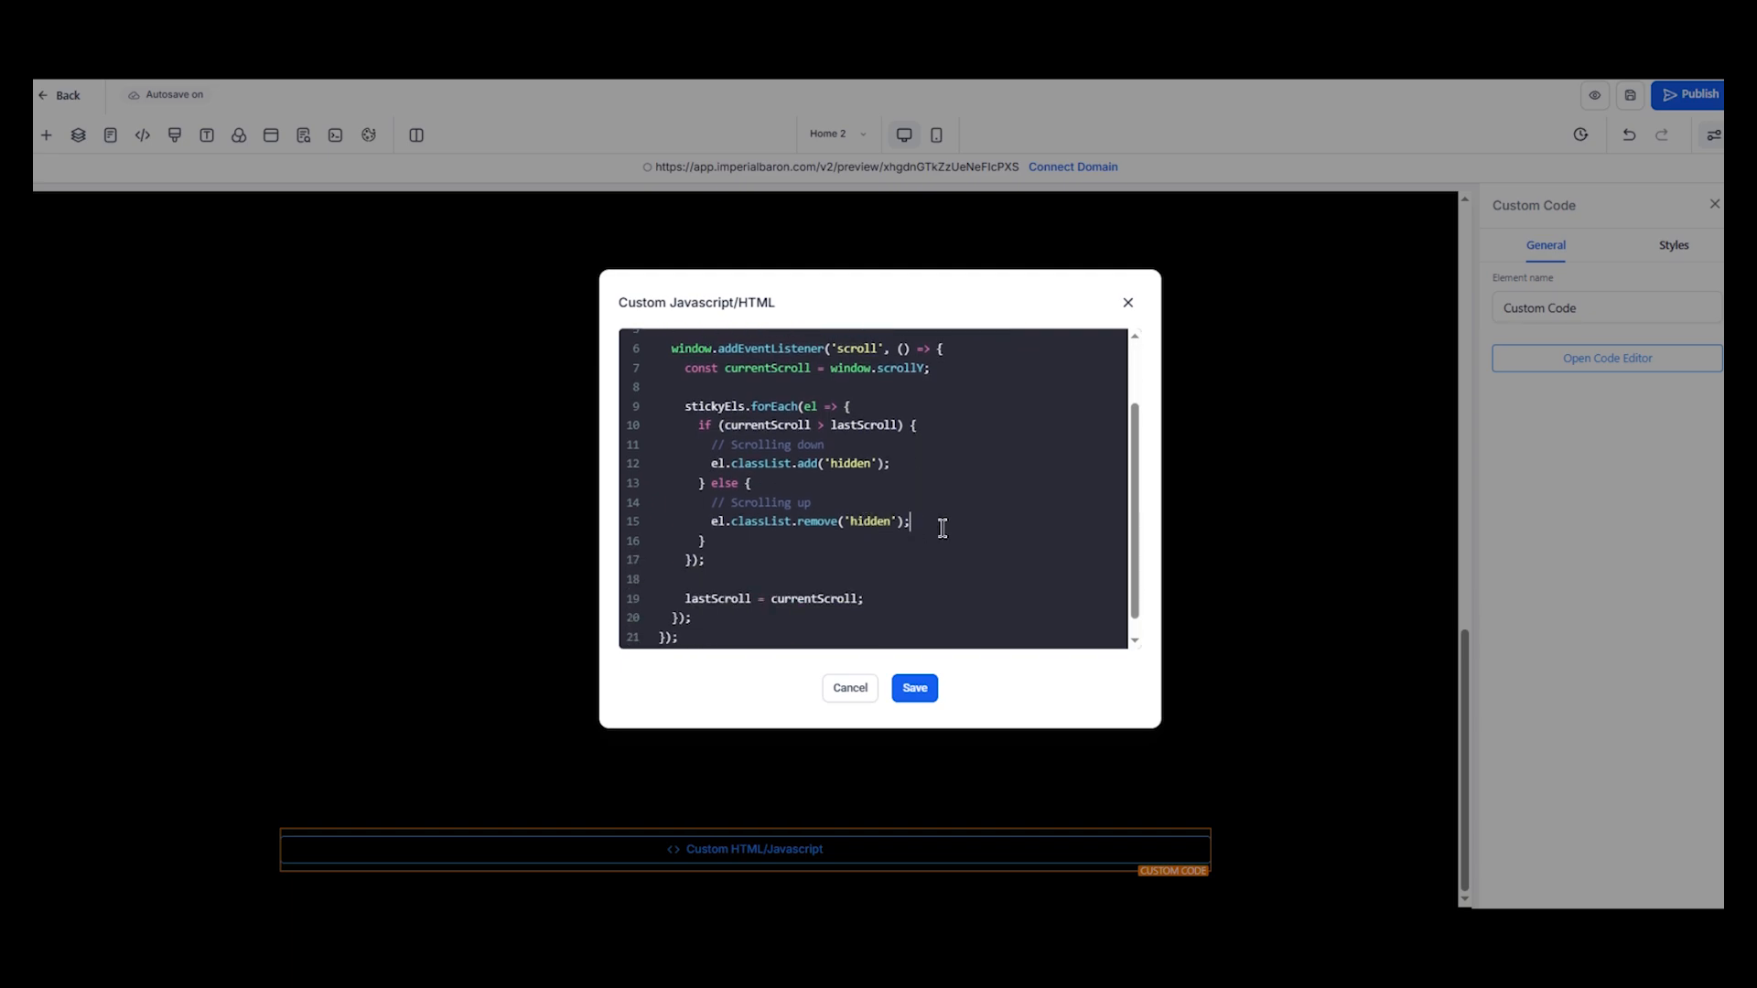
{"action": "left_click", "coordinate": [909, 691]}
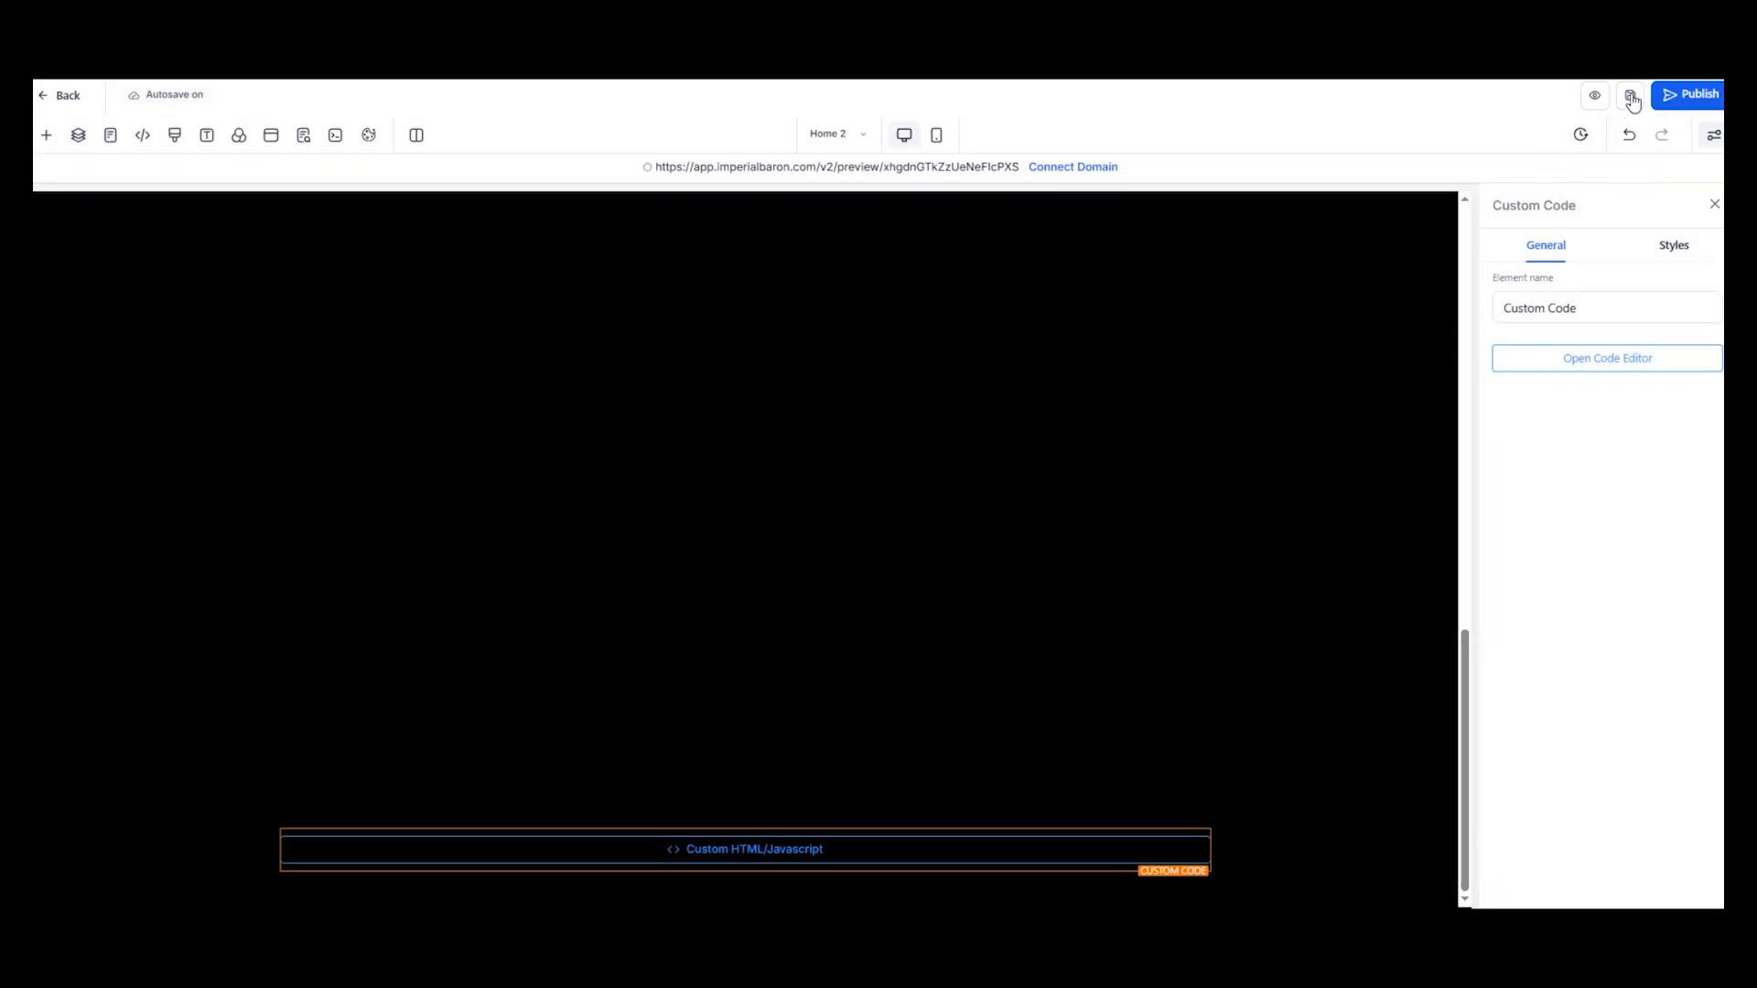
{"action": "left_click", "coordinate": [1632, 98]}
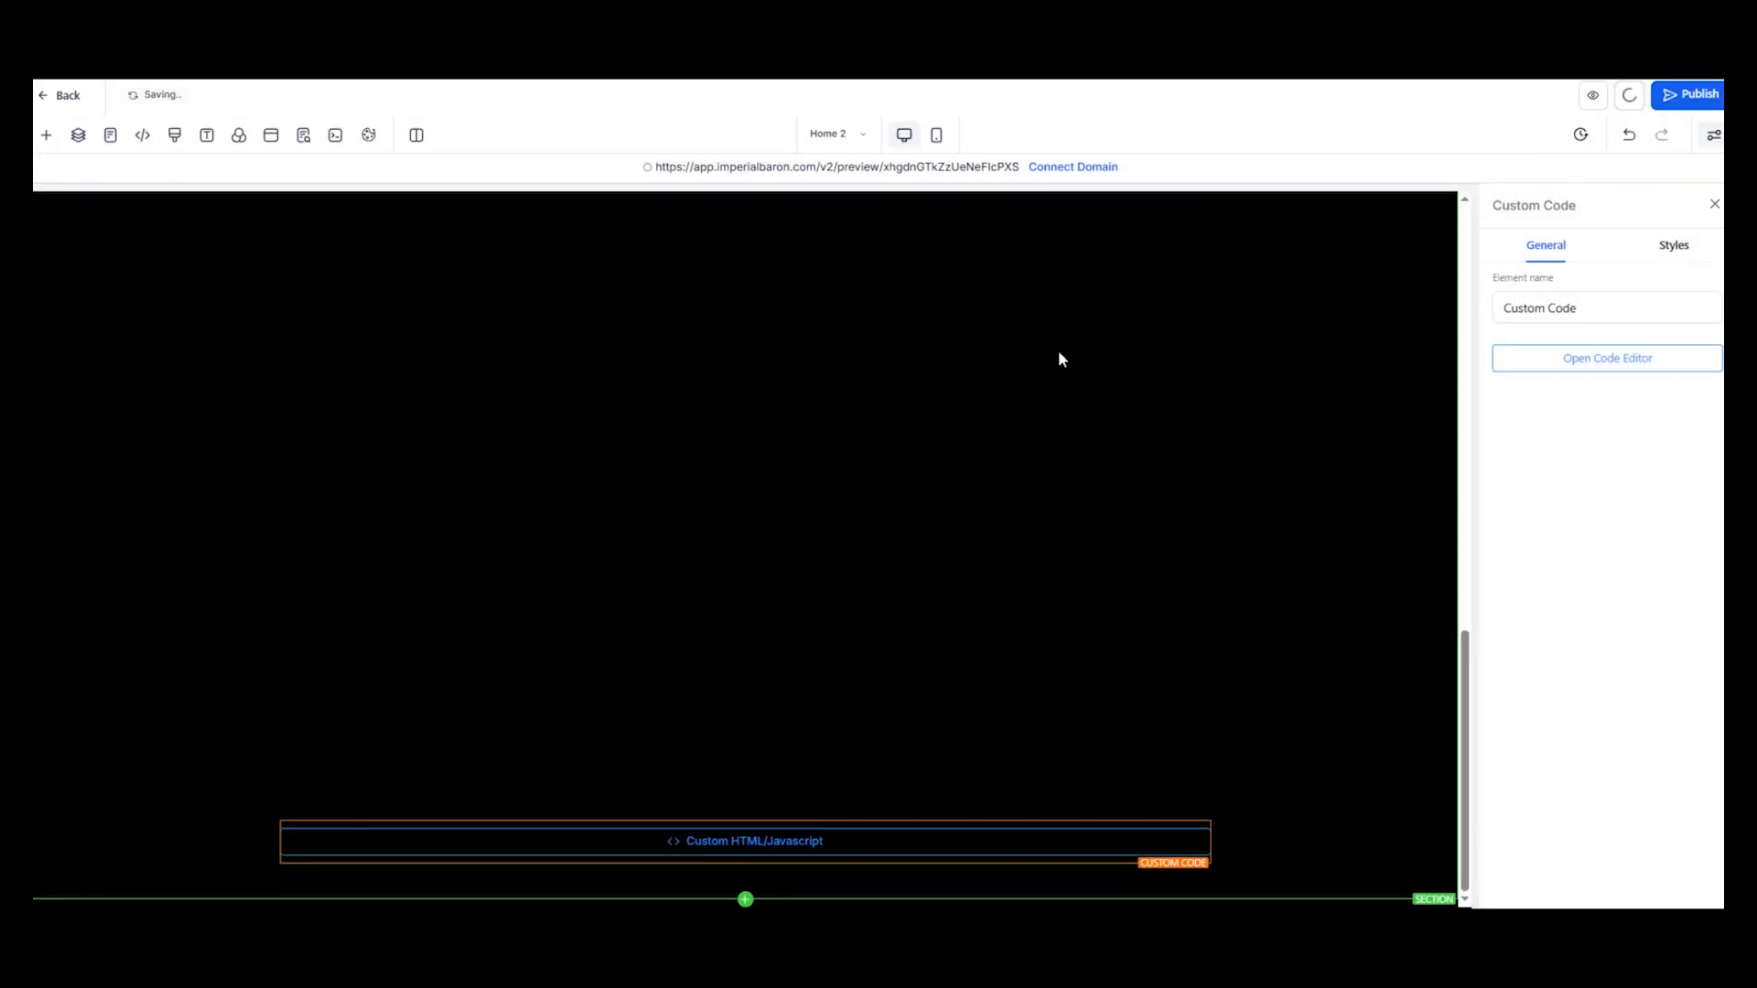
Check the page preview, then add the custom class "sticky" to the header's logo image
{"action": "left_click", "coordinate": [366, 18]}
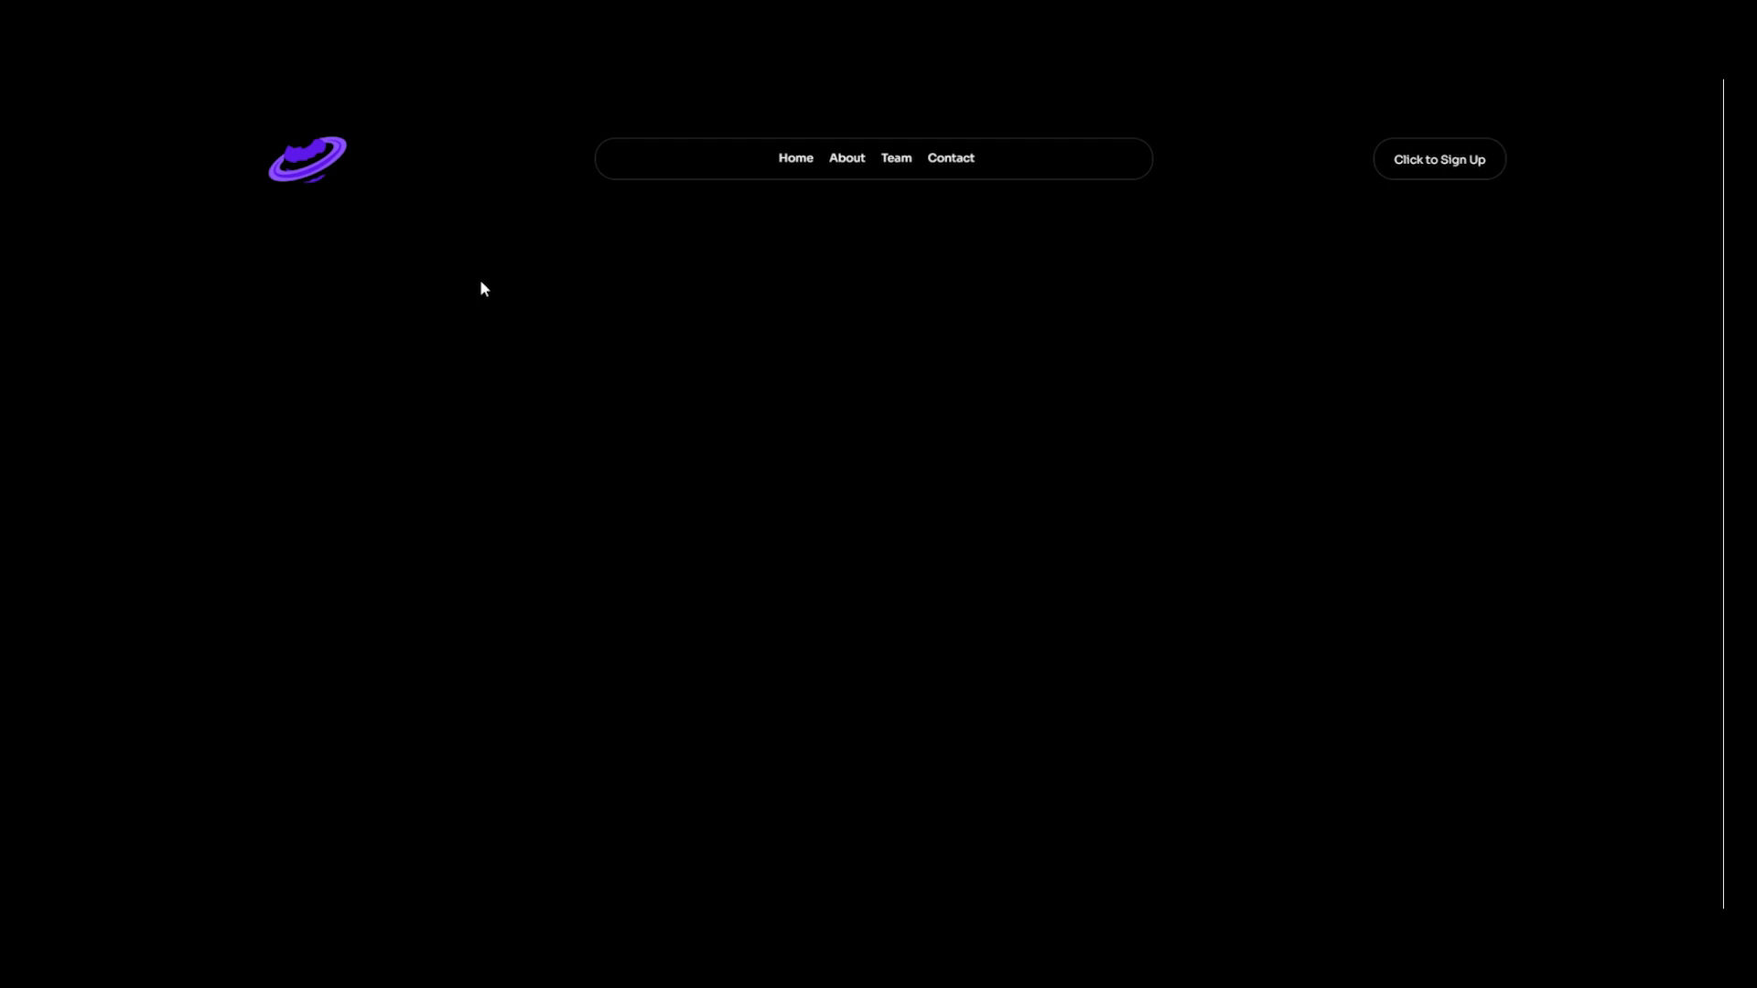
{"action": "left_click", "coordinate": [274, 18]}
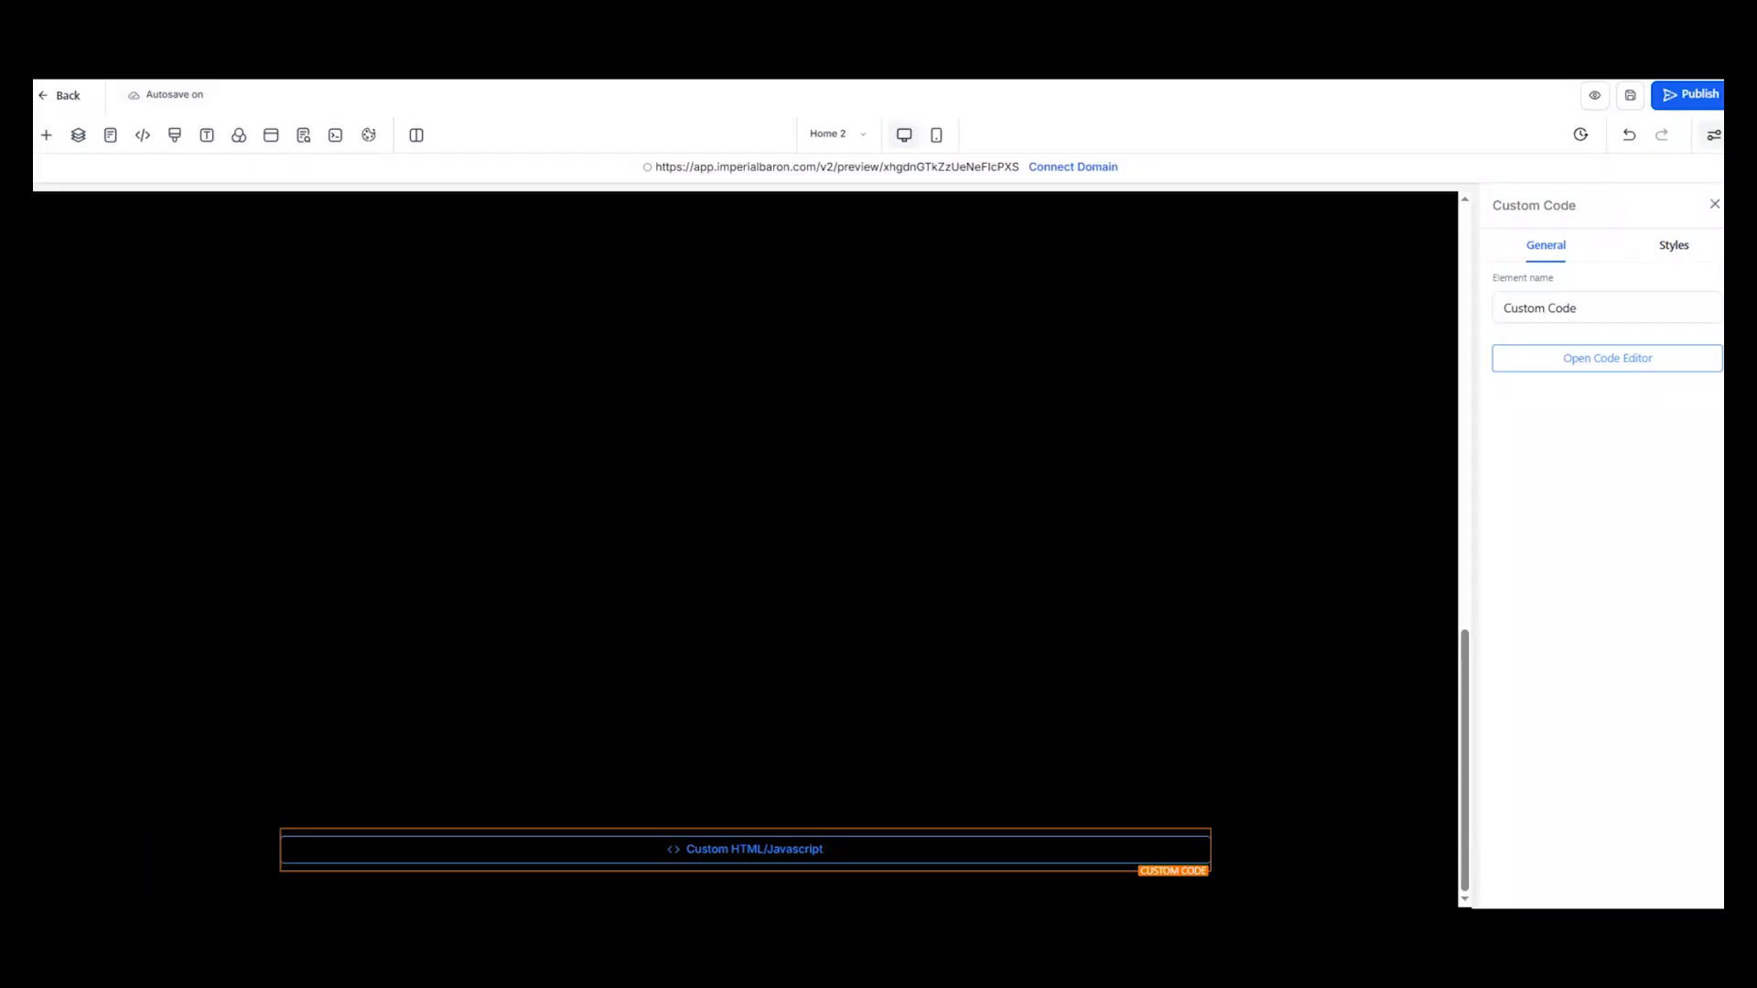
{"action": "scroll", "coordinate": [721, 539], "scroll_direction": "up", "scroll_amount": 12}
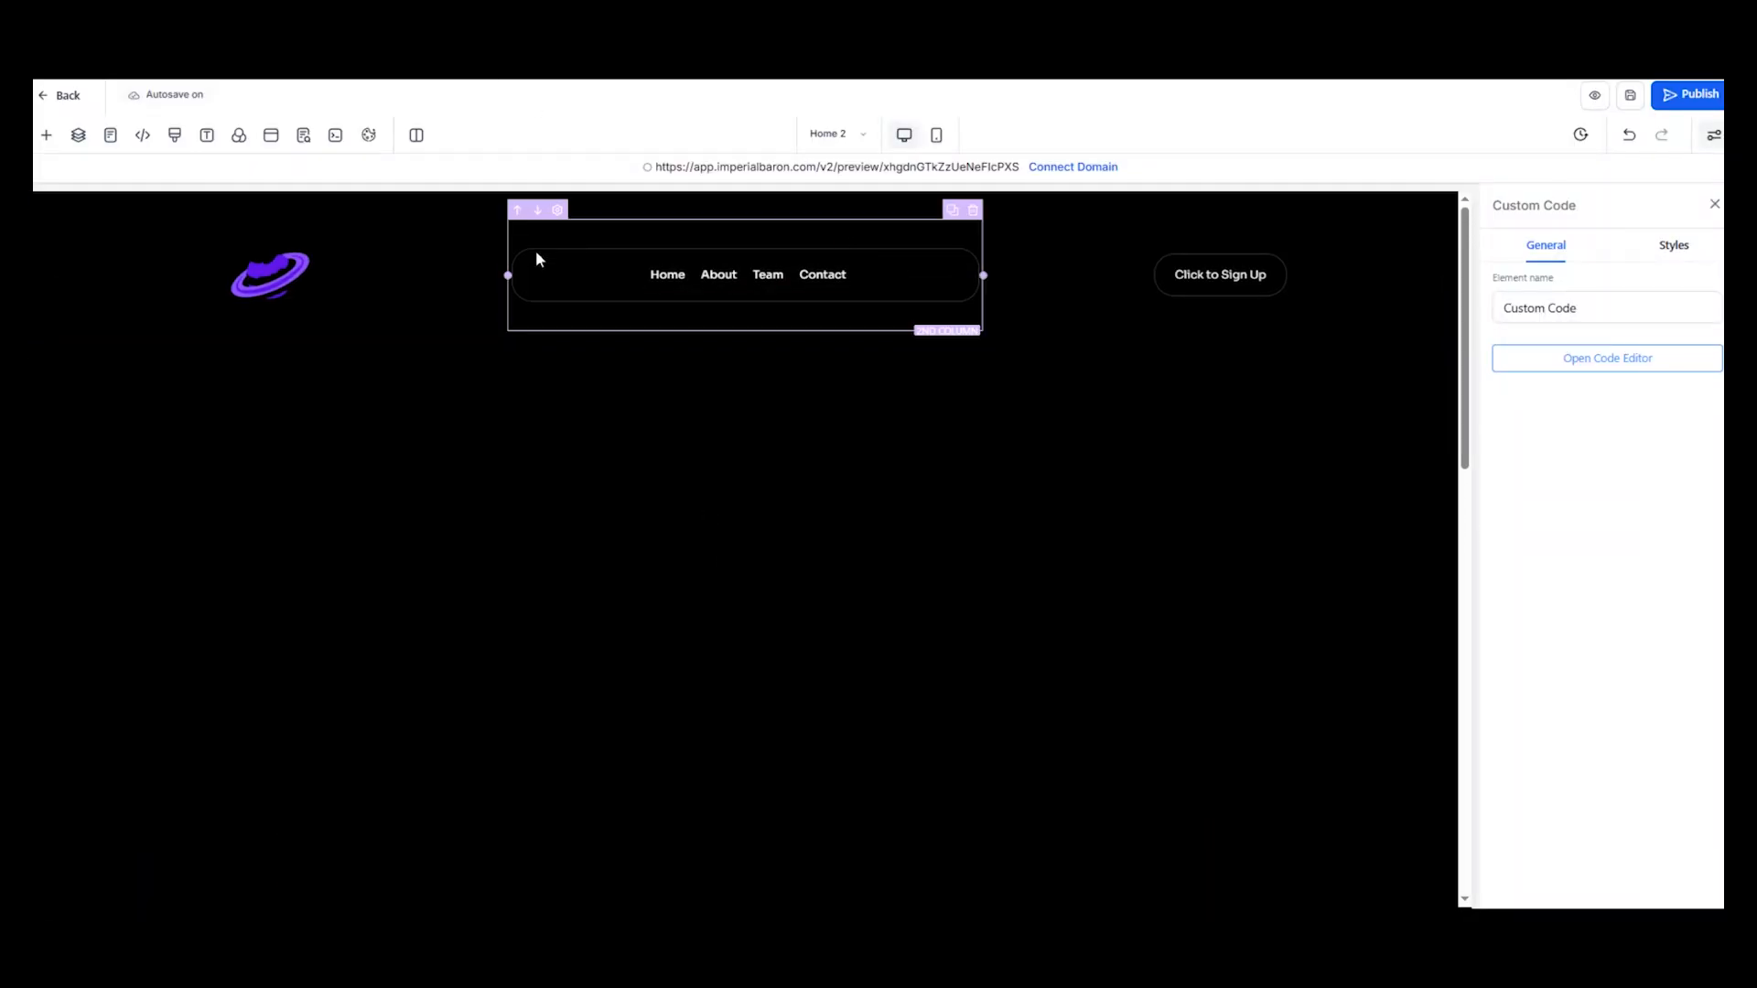
{"action": "left_click", "coordinate": [430, 275]}
{"action": "left_click", "coordinate": [1599, 245]}
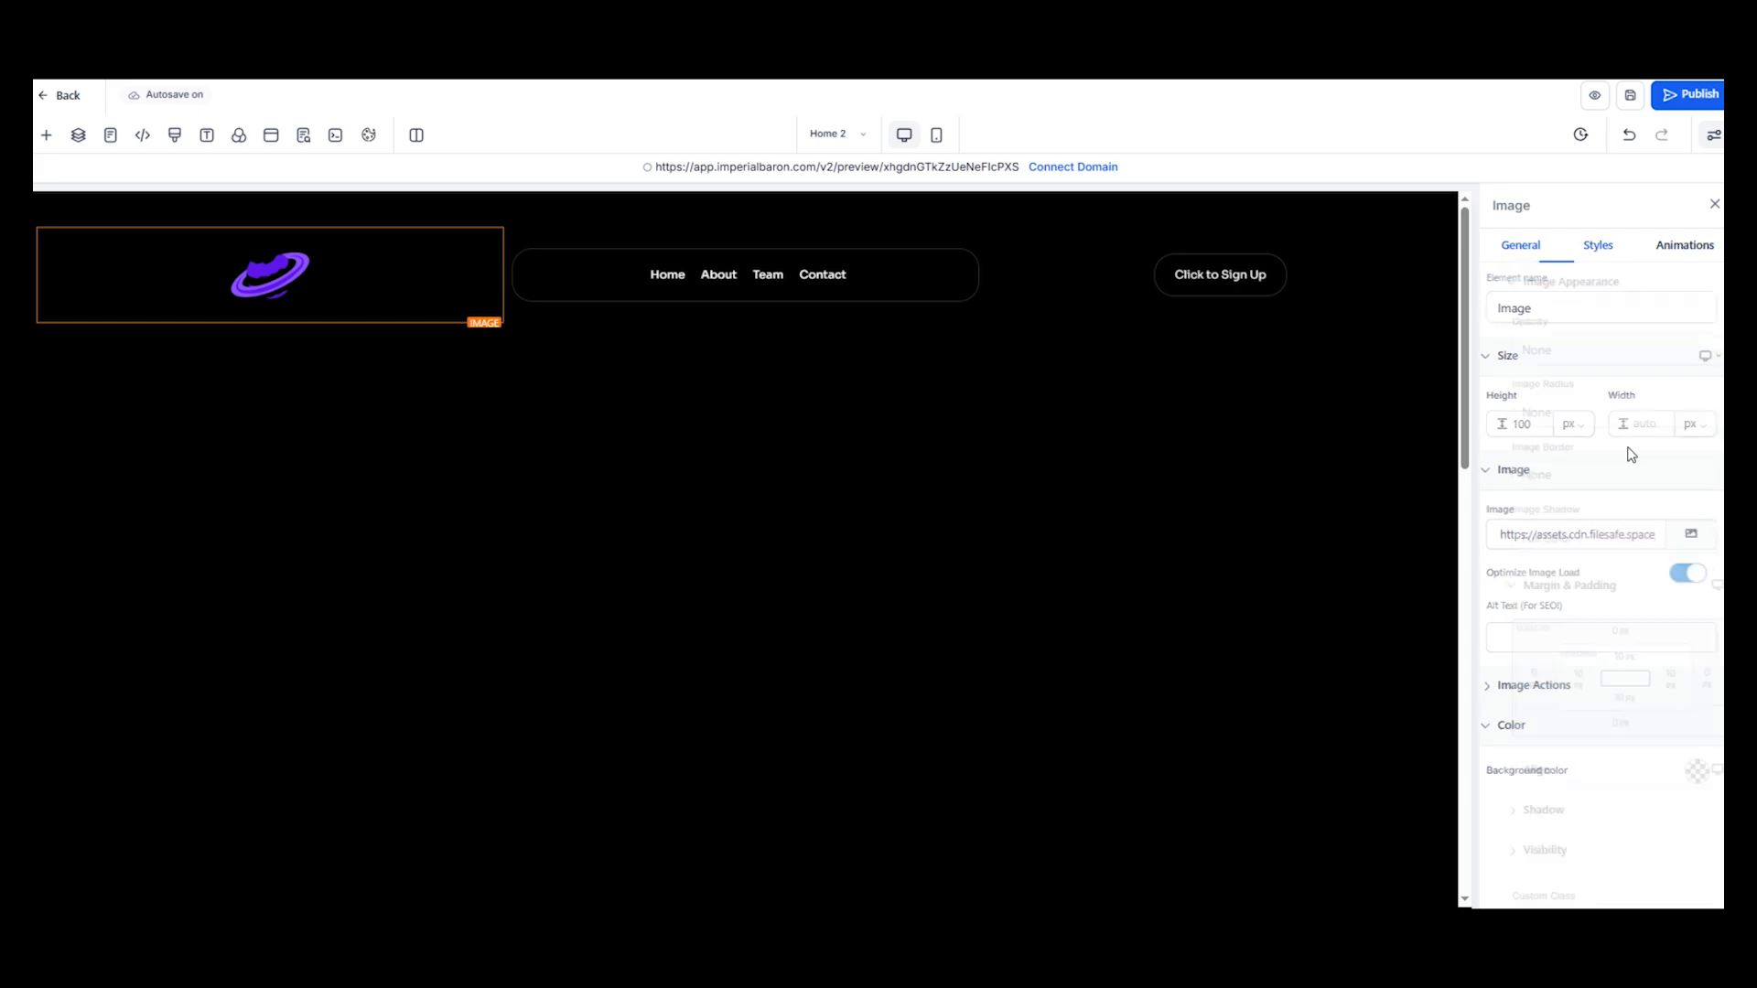
{"action": "scroll", "coordinate": [1550, 712], "scroll_direction": "down", "scroll_amount": 3}
{"action": "left_click", "coordinate": [1535, 802]}
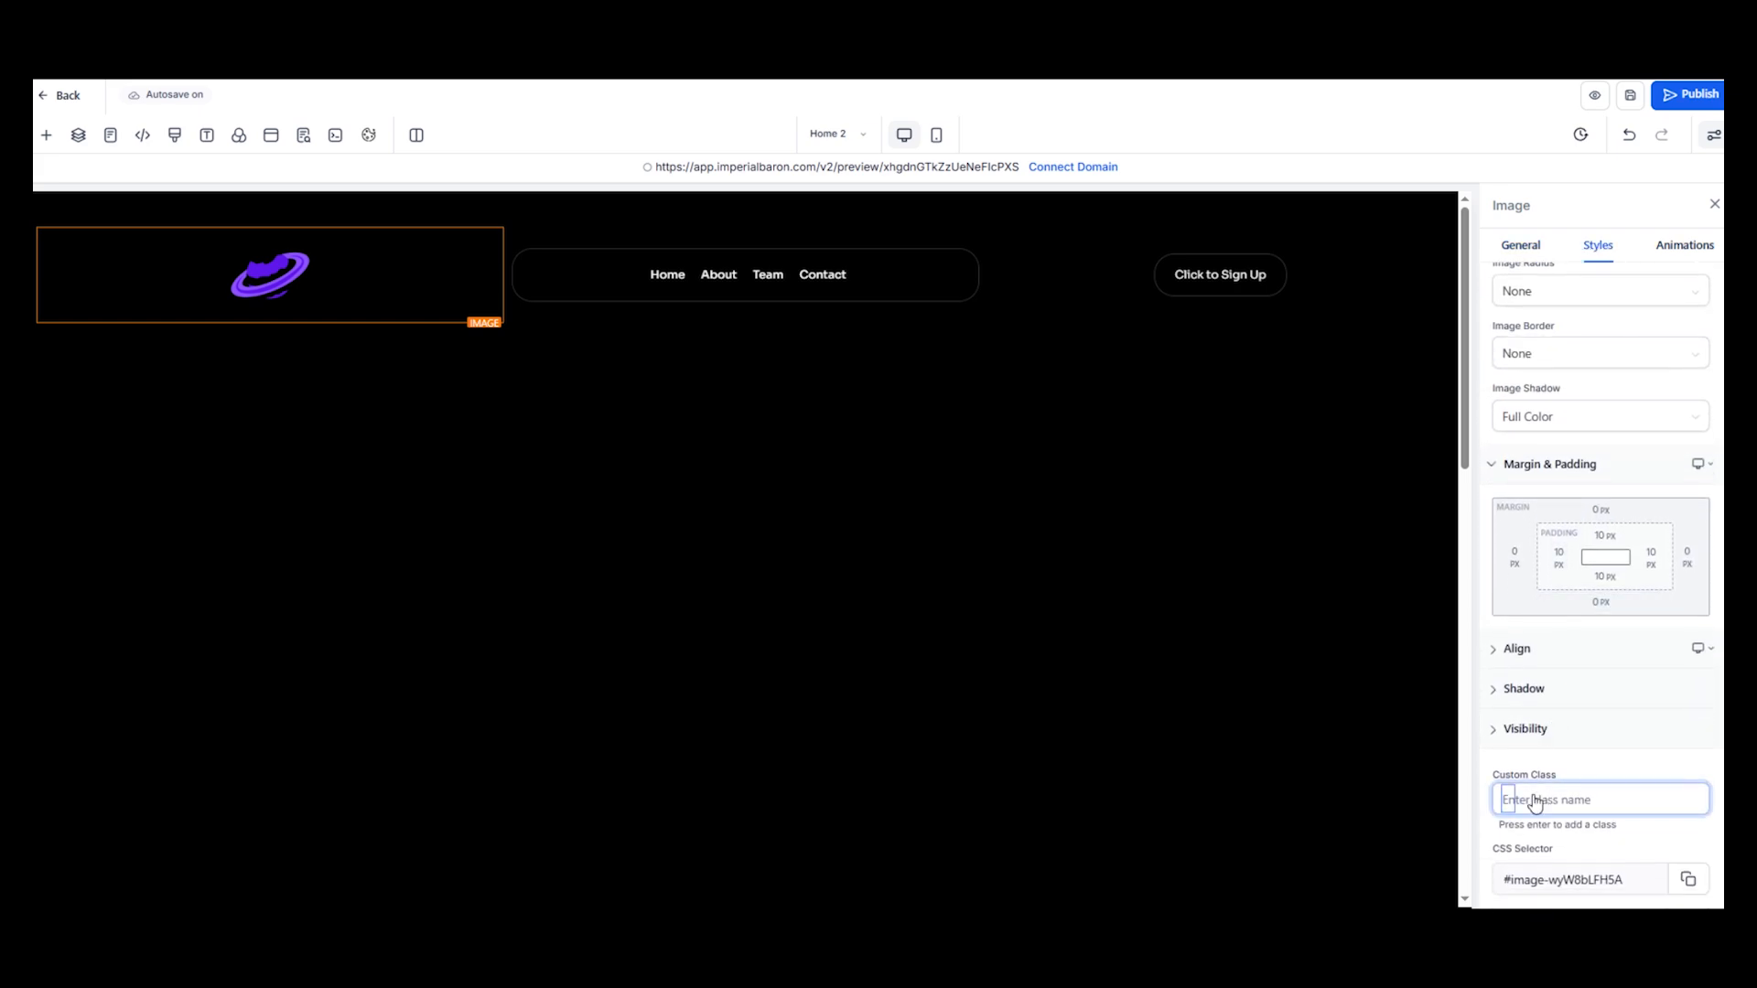
{"action": "type", "text": "sticky"}
{"action": "key", "text": "Return"}
Add the custom class "sticky" to the Click to Sign Up button alongside "blurred" and save the page
{"action": "left_click", "coordinate": [1216, 280]}
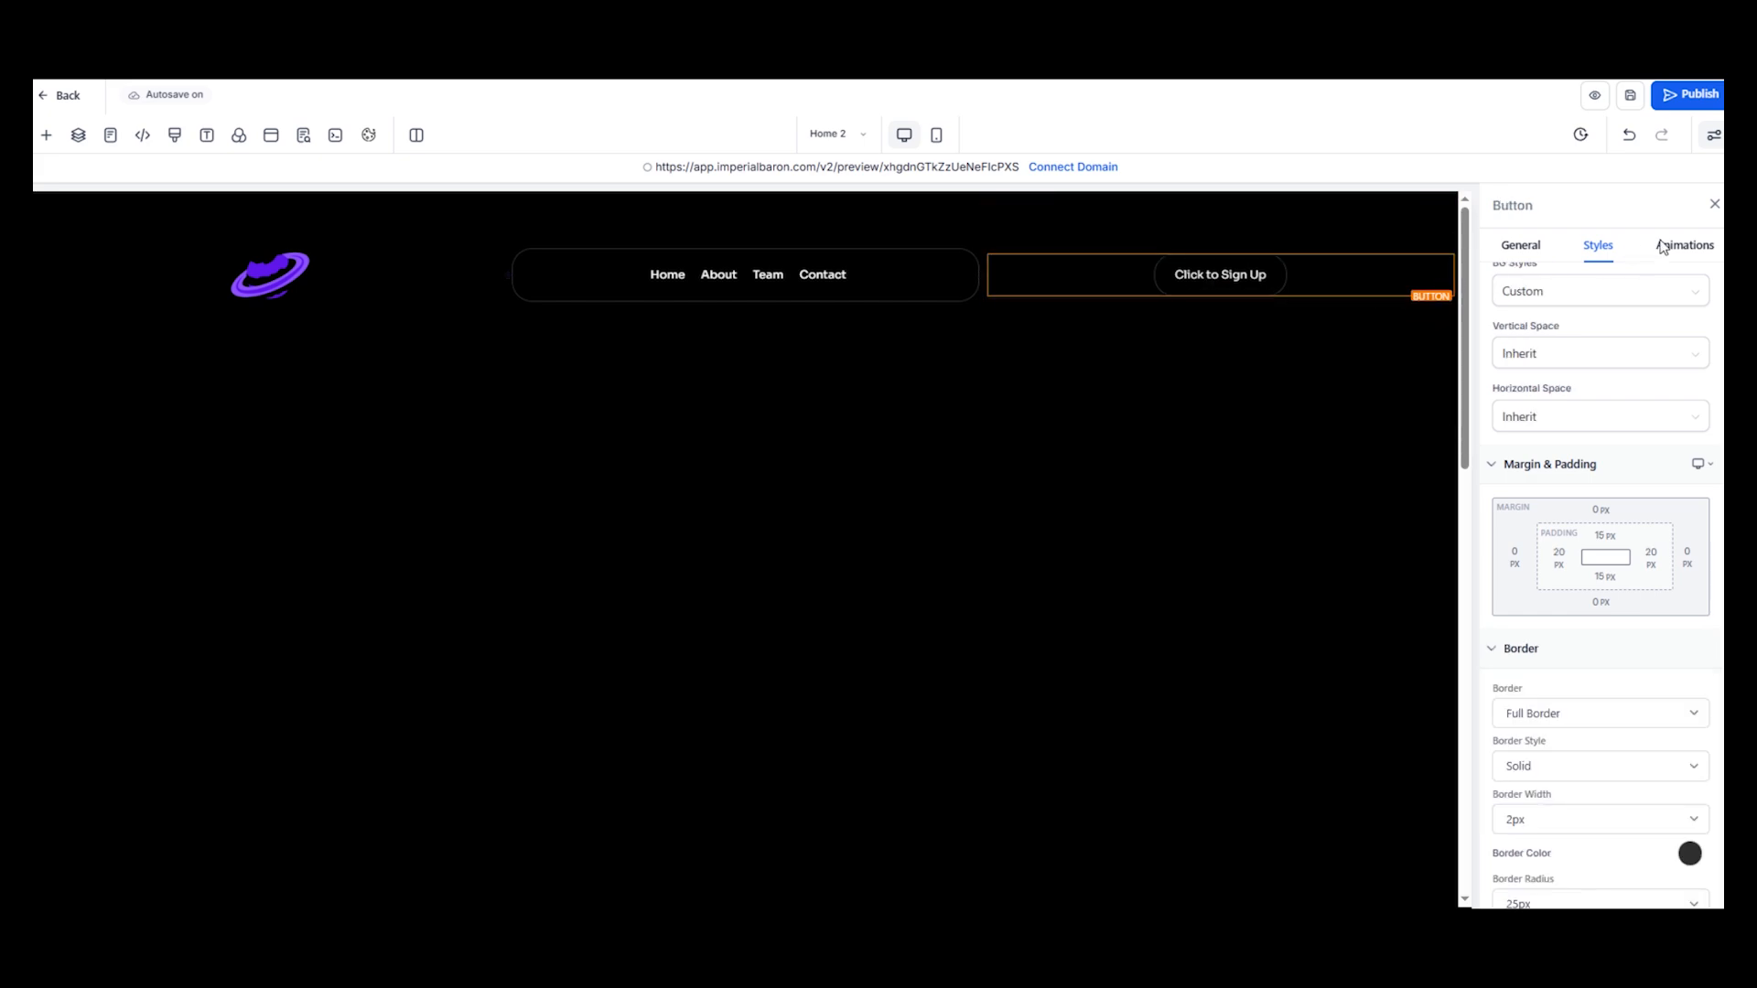
{"action": "scroll", "coordinate": [1564, 796], "scroll_direction": "down", "scroll_amount": 4}
{"action": "left_click", "coordinate": [1585, 813]}
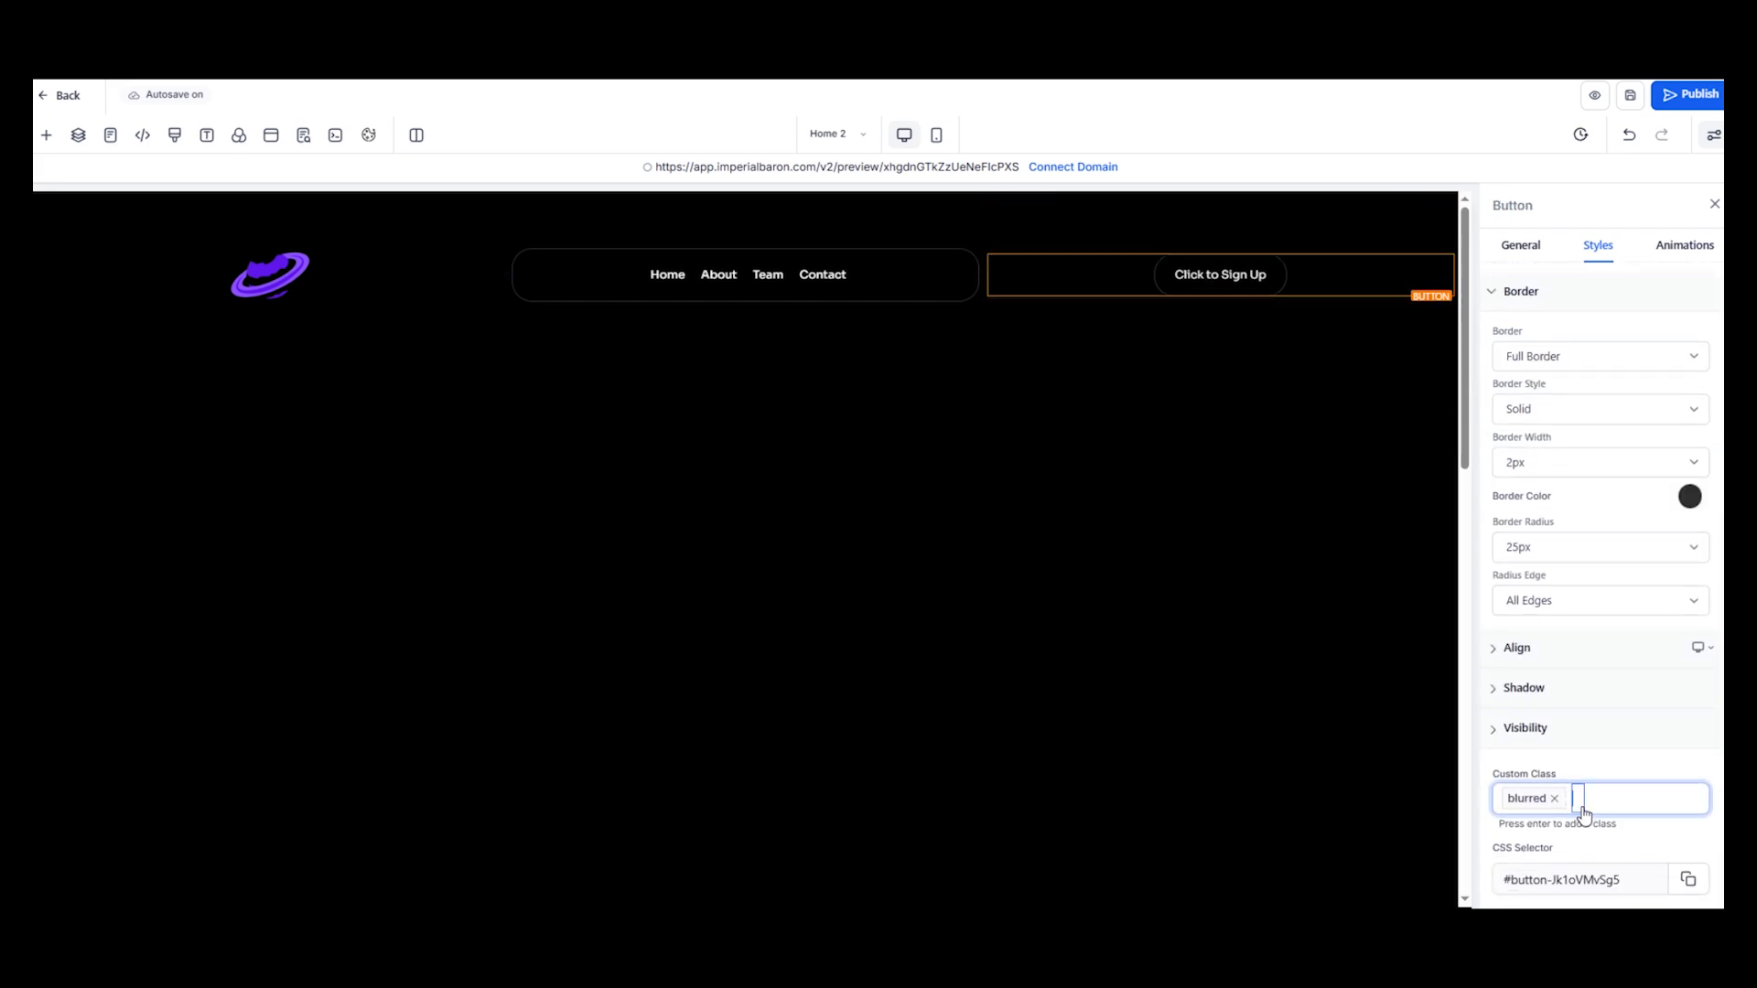
{"action": "type", "text": "sticky"}
{"action": "key", "text": "Return"}
{"action": "left_click", "coordinate": [1633, 101]}
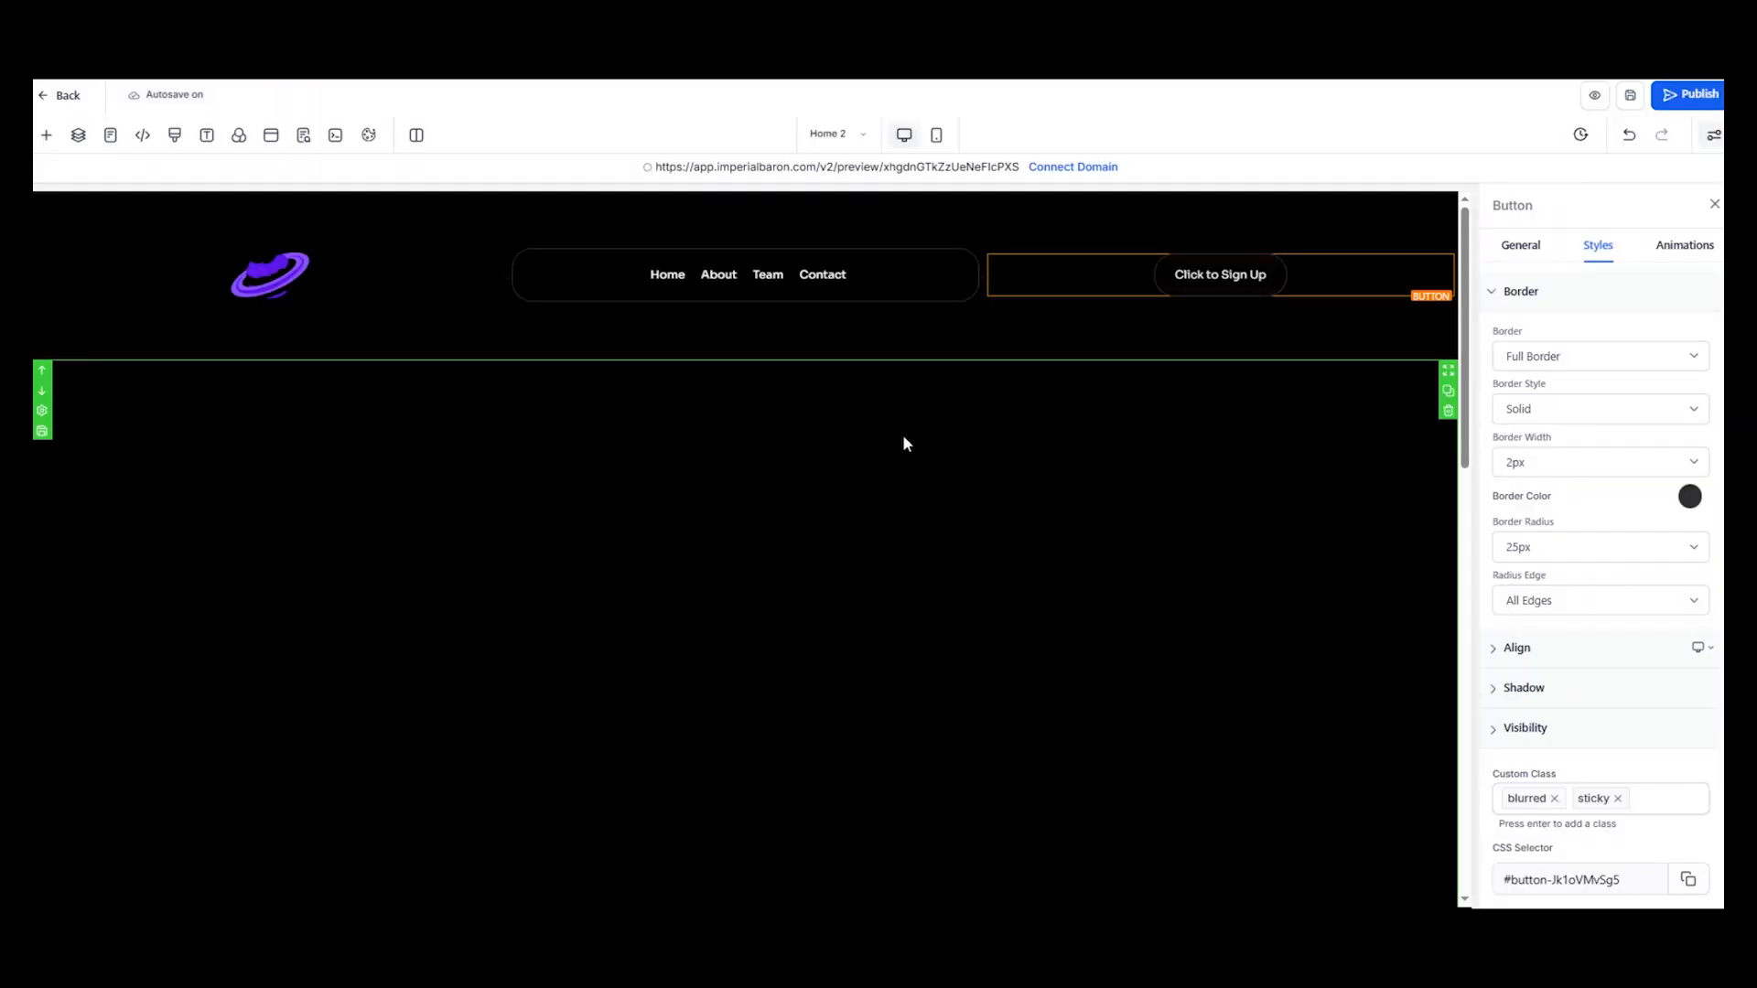
Set the header section's top padding to 1 px
{"action": "left_click", "coordinate": [732, 212]}
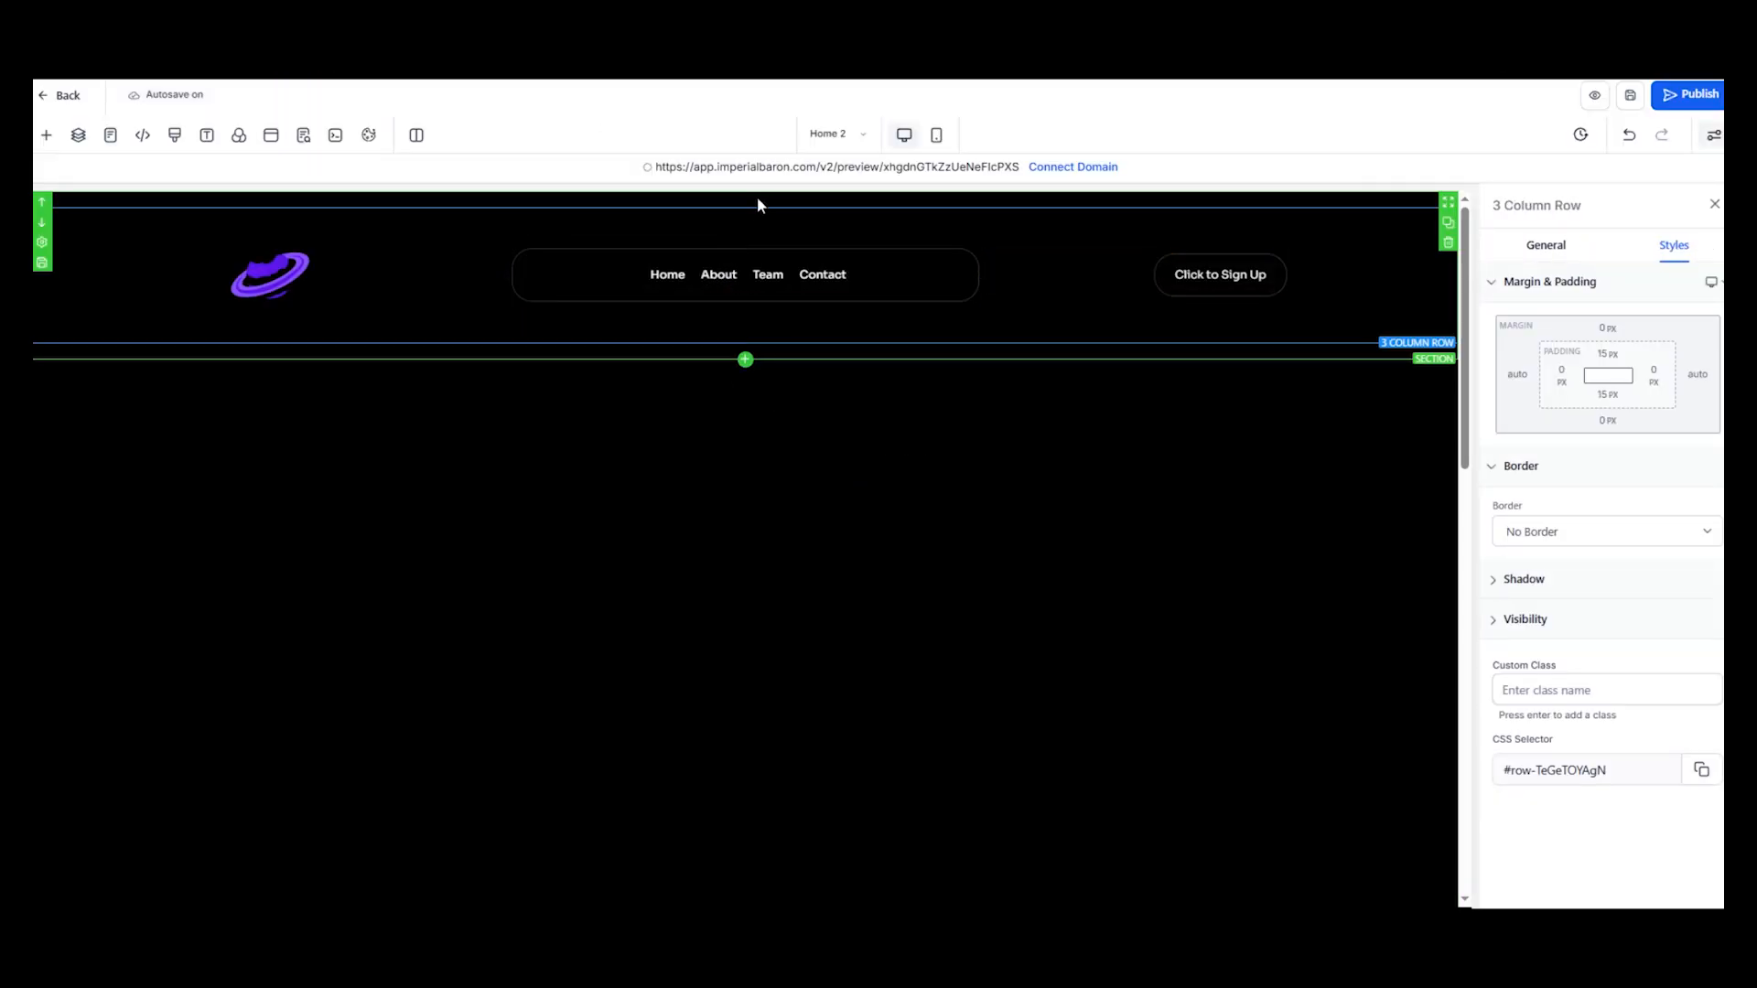
{"action": "left_click", "coordinate": [756, 196]}
{"action": "left_click", "coordinate": [1607, 353]}
{"action": "left_click_drag", "start_coordinate": [1649, 394], "coordinate": [1627, 400]}
{"action": "type", "text": "1"}
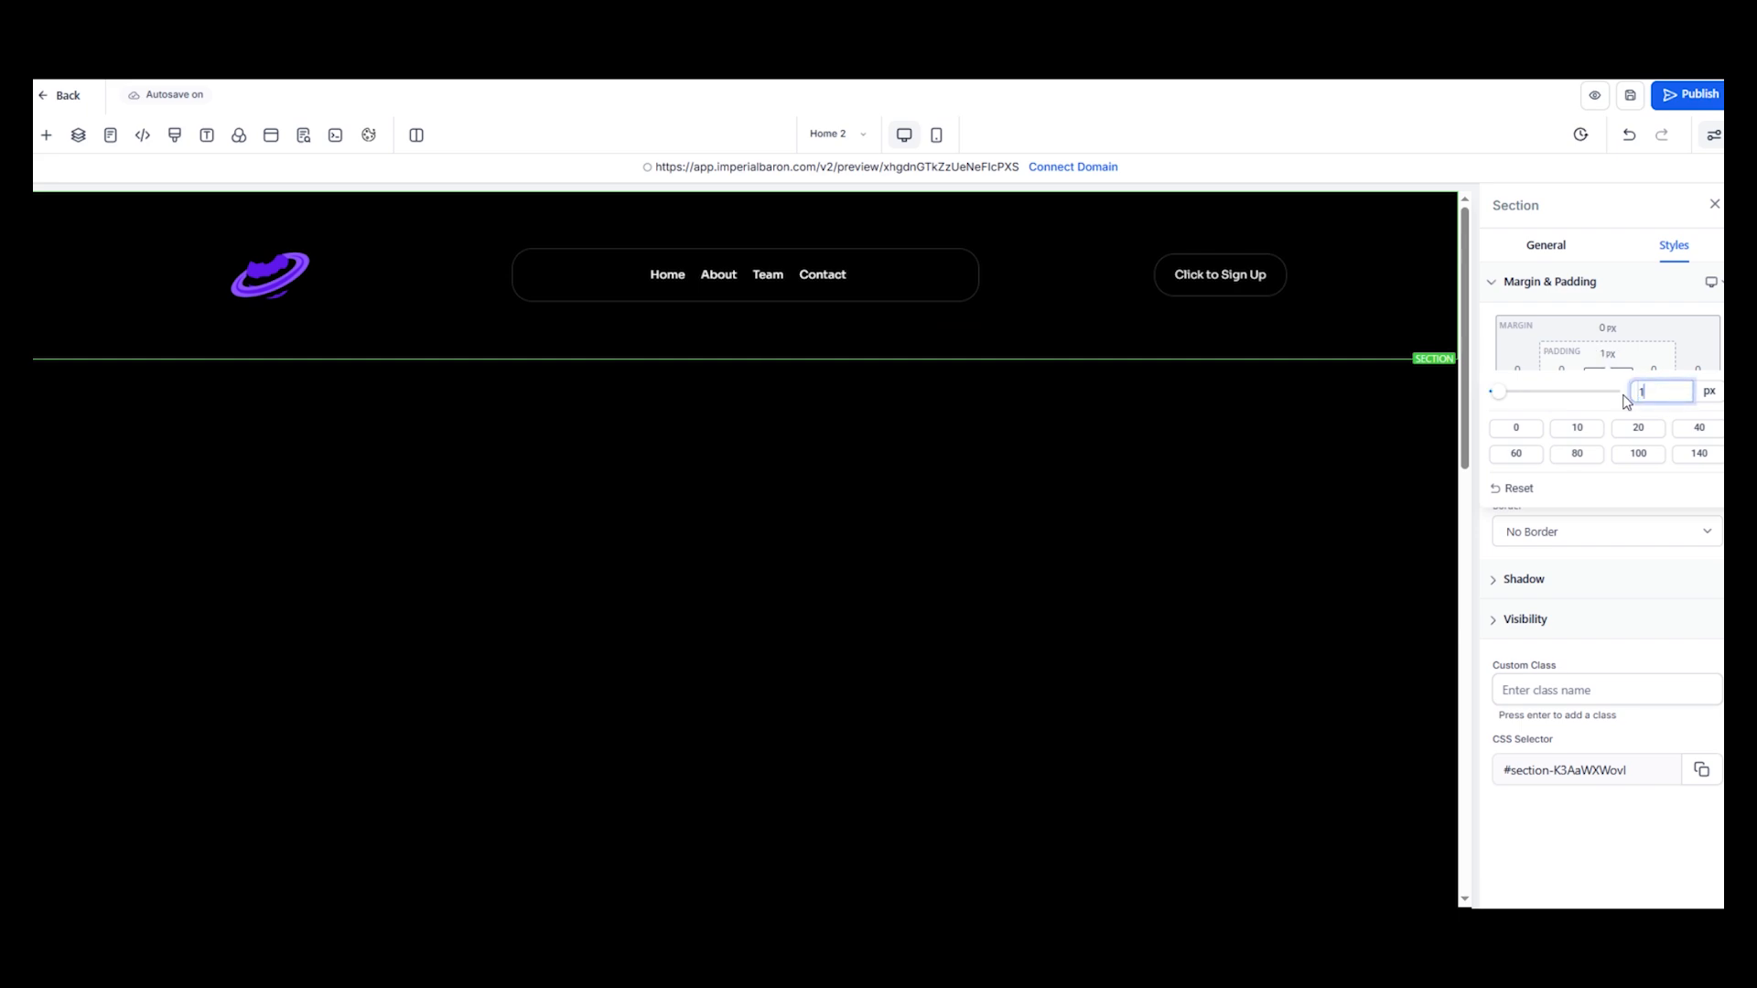
{"action": "left_click", "coordinate": [1659, 329]}
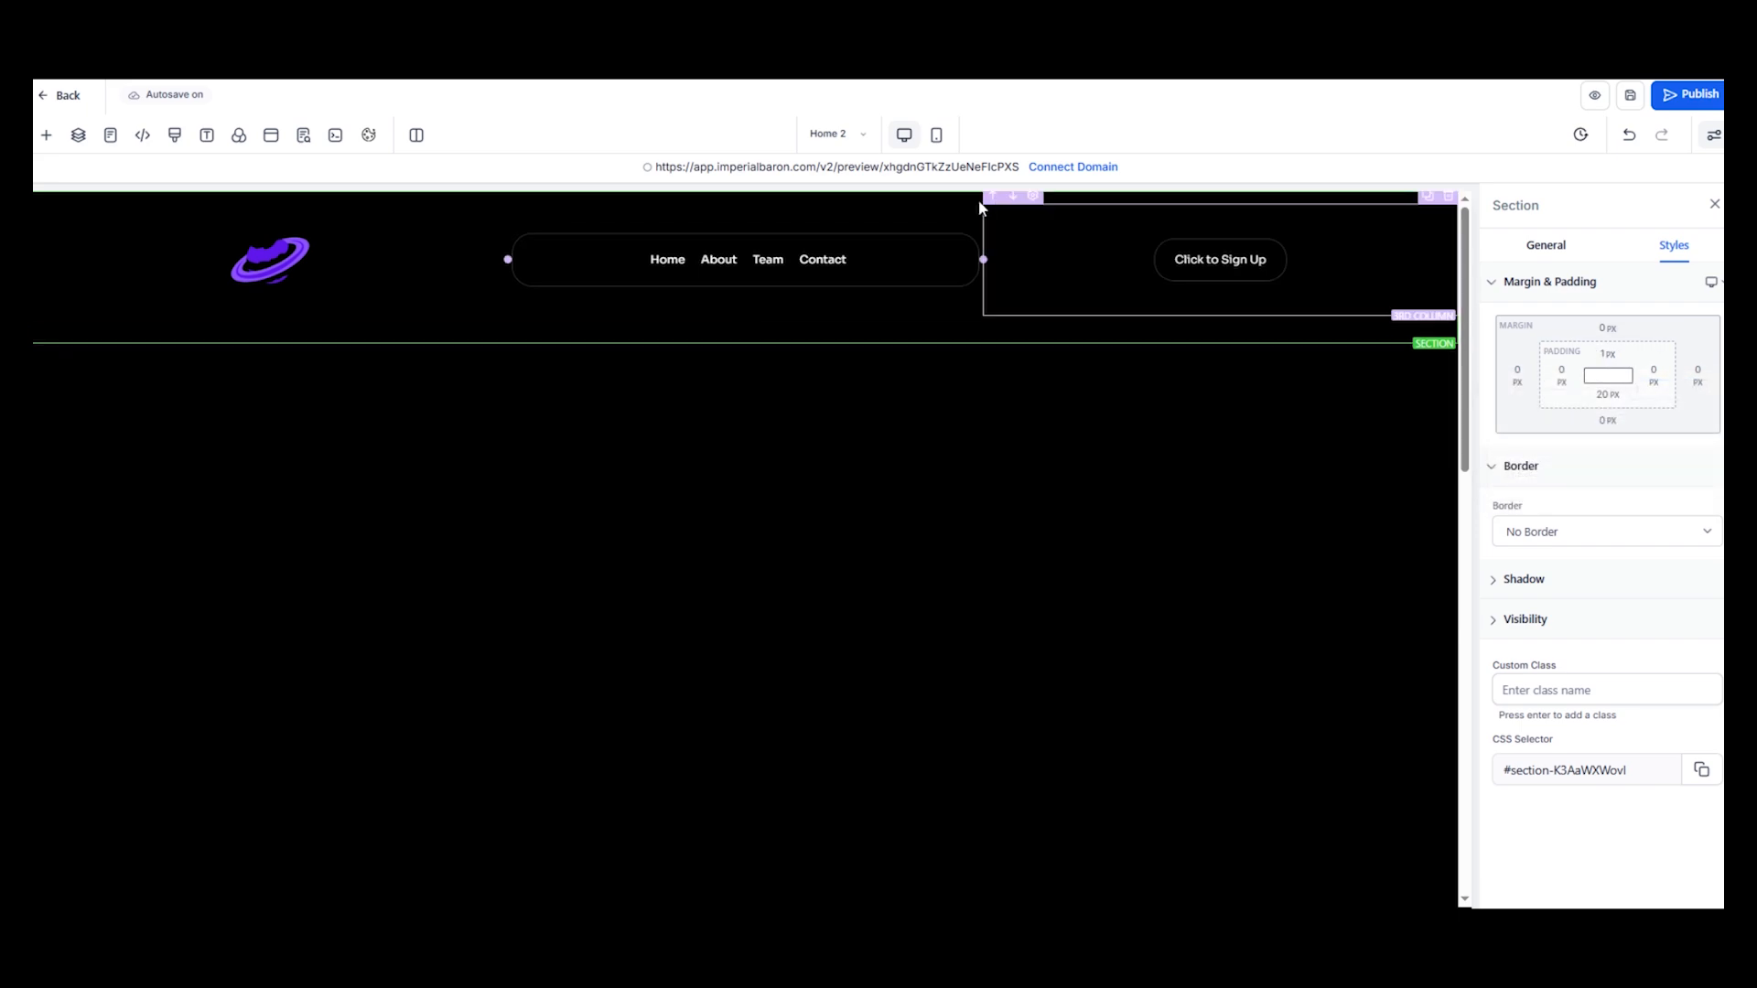
Set the top padding of the header's 3-column row to 1 px
{"action": "left_click", "coordinate": [906, 197]}
{"action": "left_click", "coordinate": [1608, 354]}
{"action": "left_click", "coordinate": [1667, 394]}
{"action": "left_click_drag", "start_coordinate": [1668, 401], "coordinate": [1629, 400]}
{"action": "type", "text": "1"}
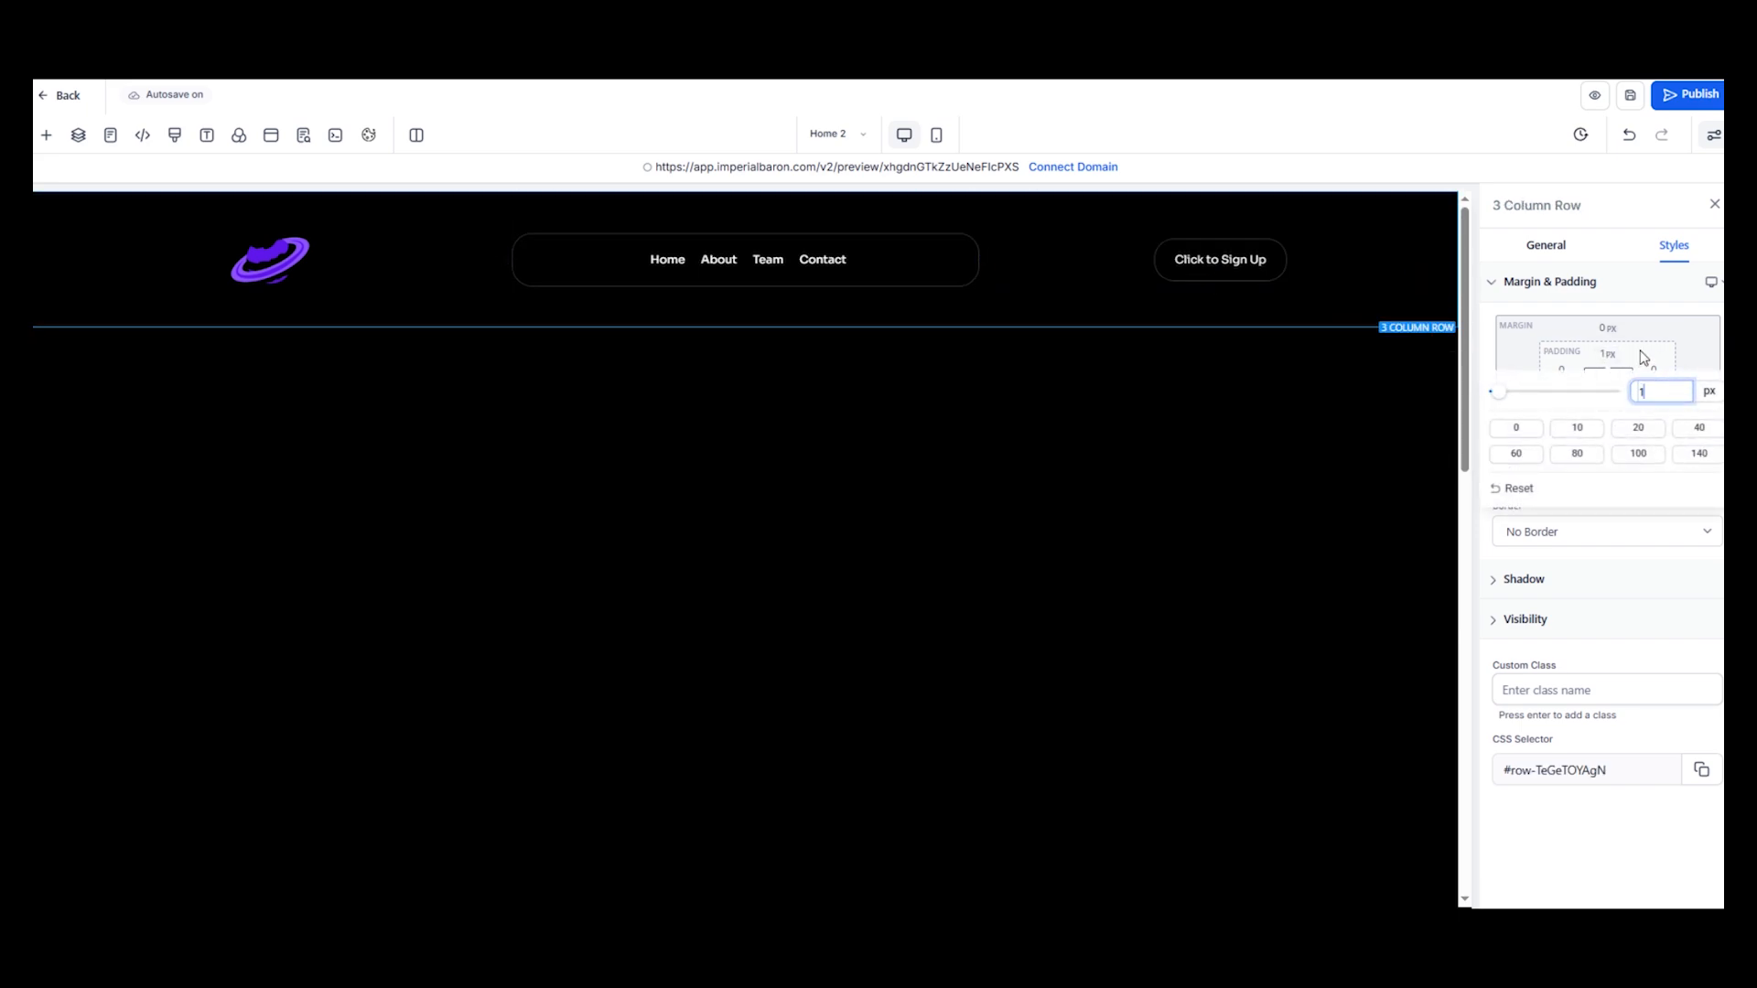
{"action": "left_click", "coordinate": [1678, 329]}
Set the top padding of the header's 2nd column, which holds the navigation menu, to 2 px
{"action": "left_click", "coordinate": [811, 214]}
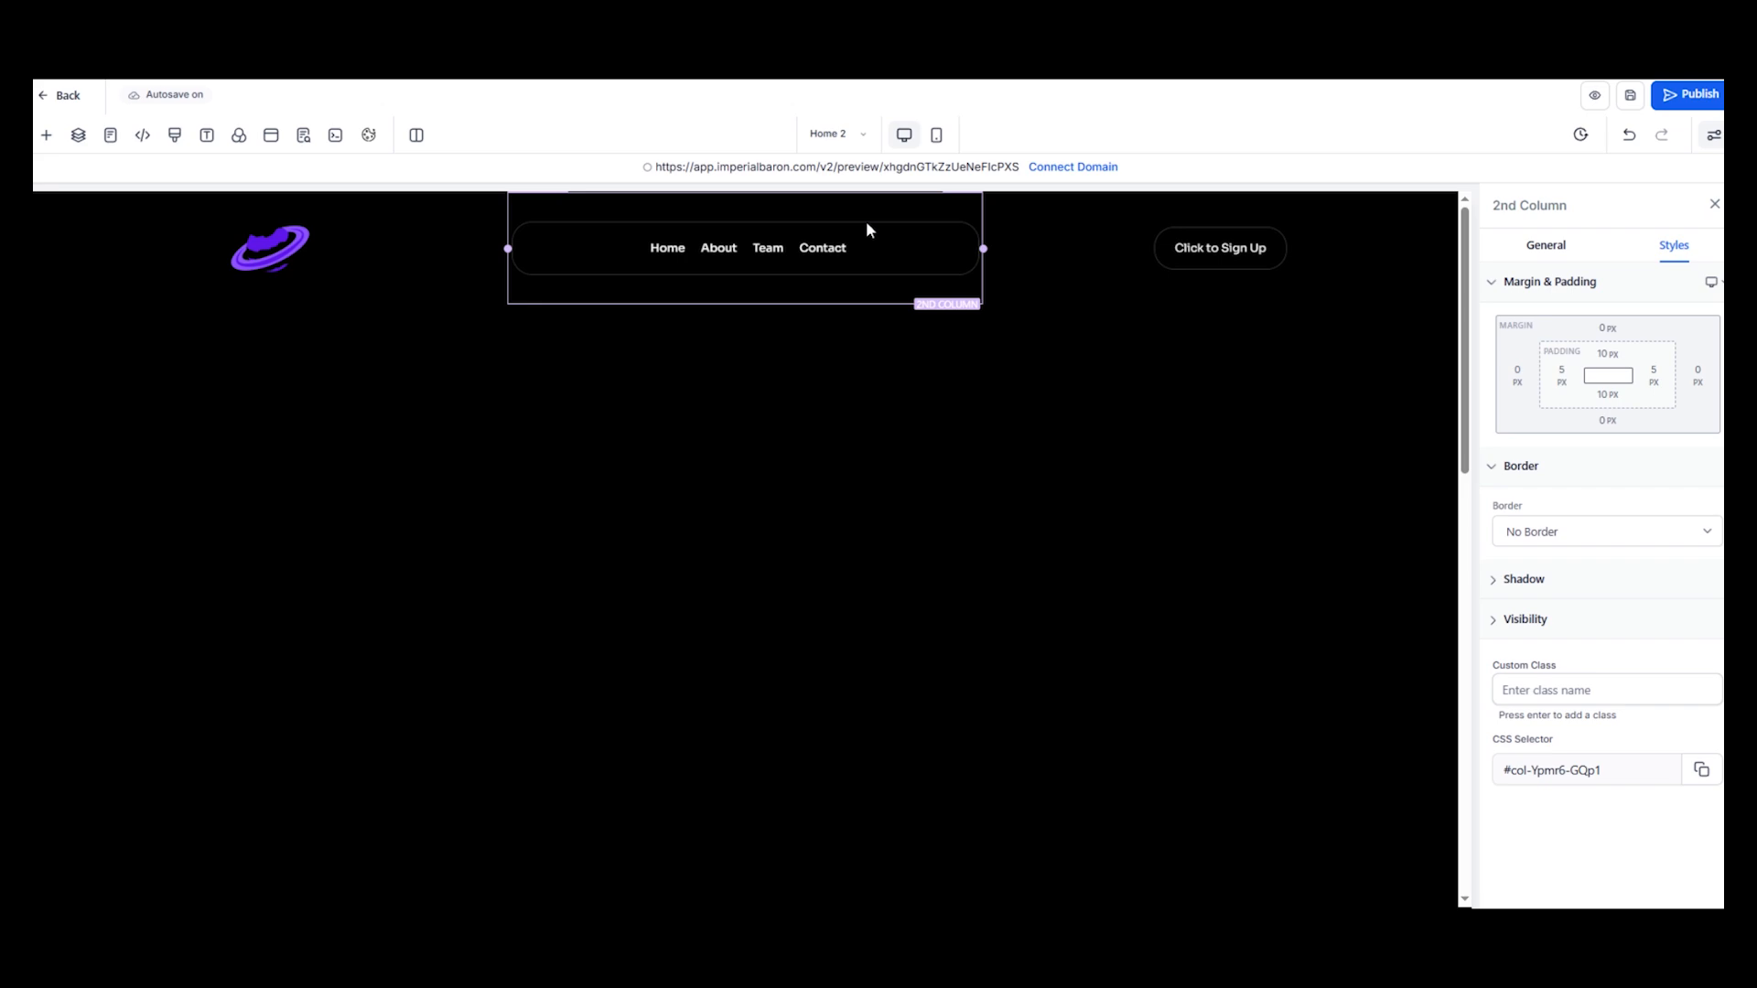
{"action": "left_click", "coordinate": [1608, 353]}
{"action": "left_click_drag", "start_coordinate": [1667, 396], "coordinate": [1629, 395]}
{"action": "type", "text": "2"}
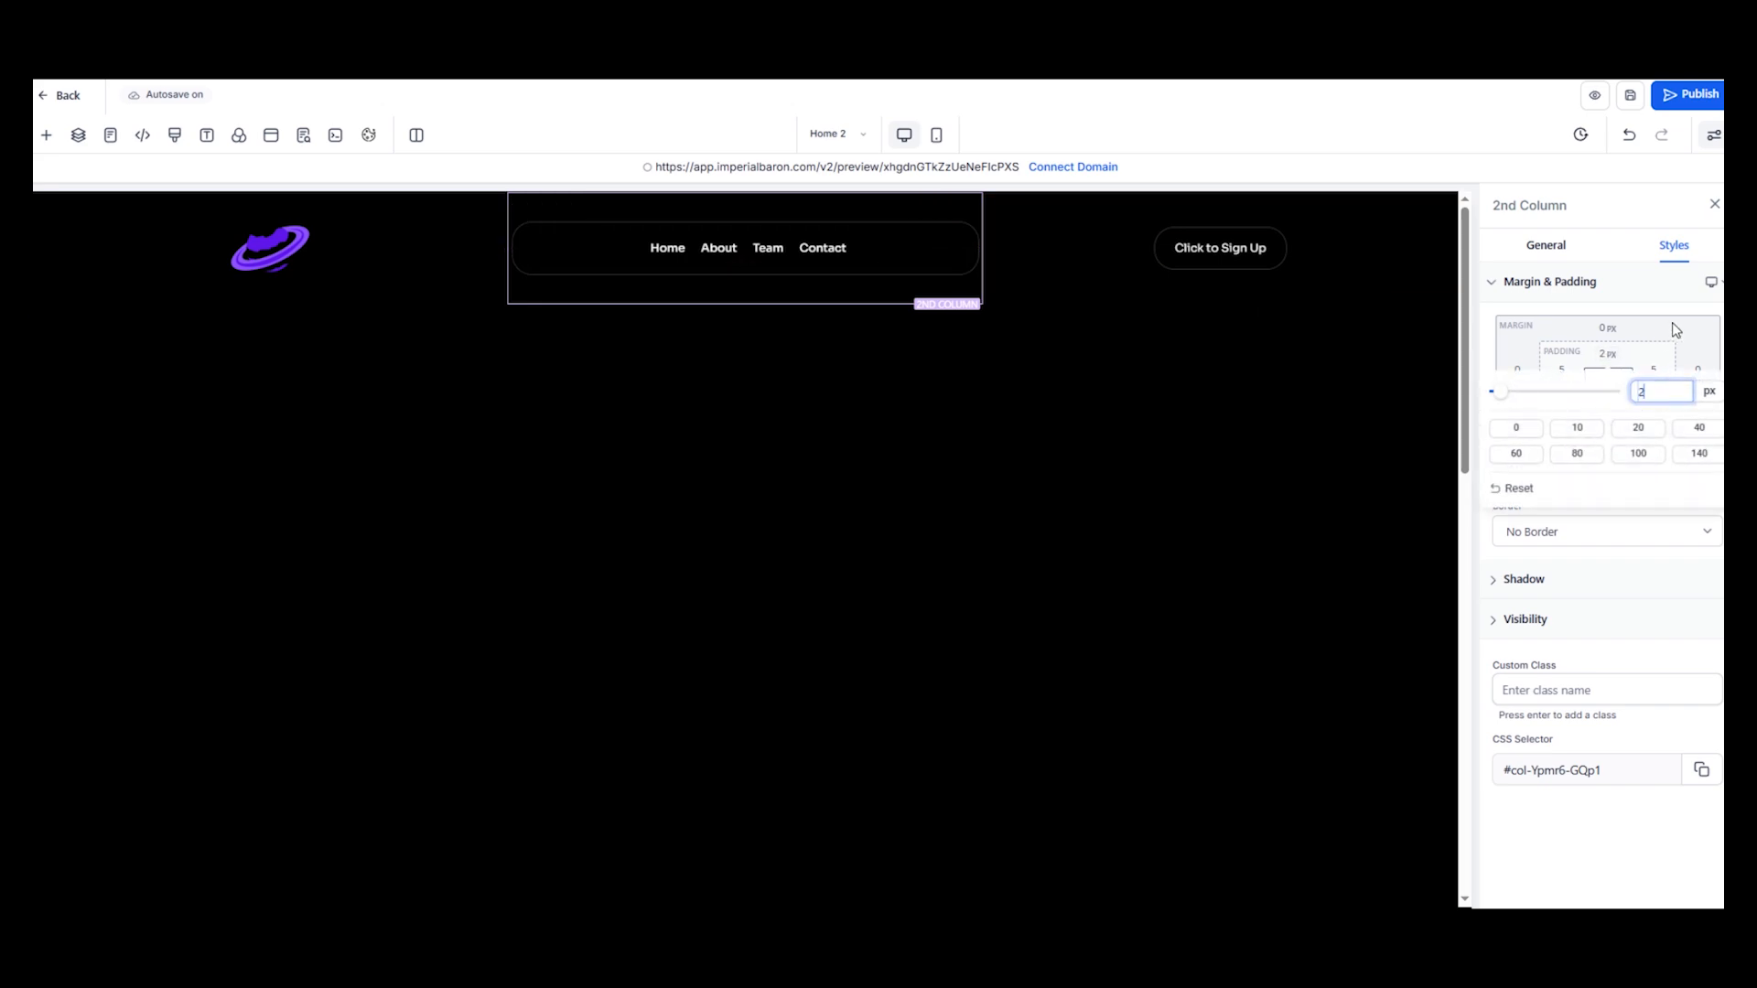
{"action": "left_click", "coordinate": [1672, 322]}
Set the top padding of the header's 1st column, which holds the logo, to 2 px
{"action": "left_click", "coordinate": [363, 225]}
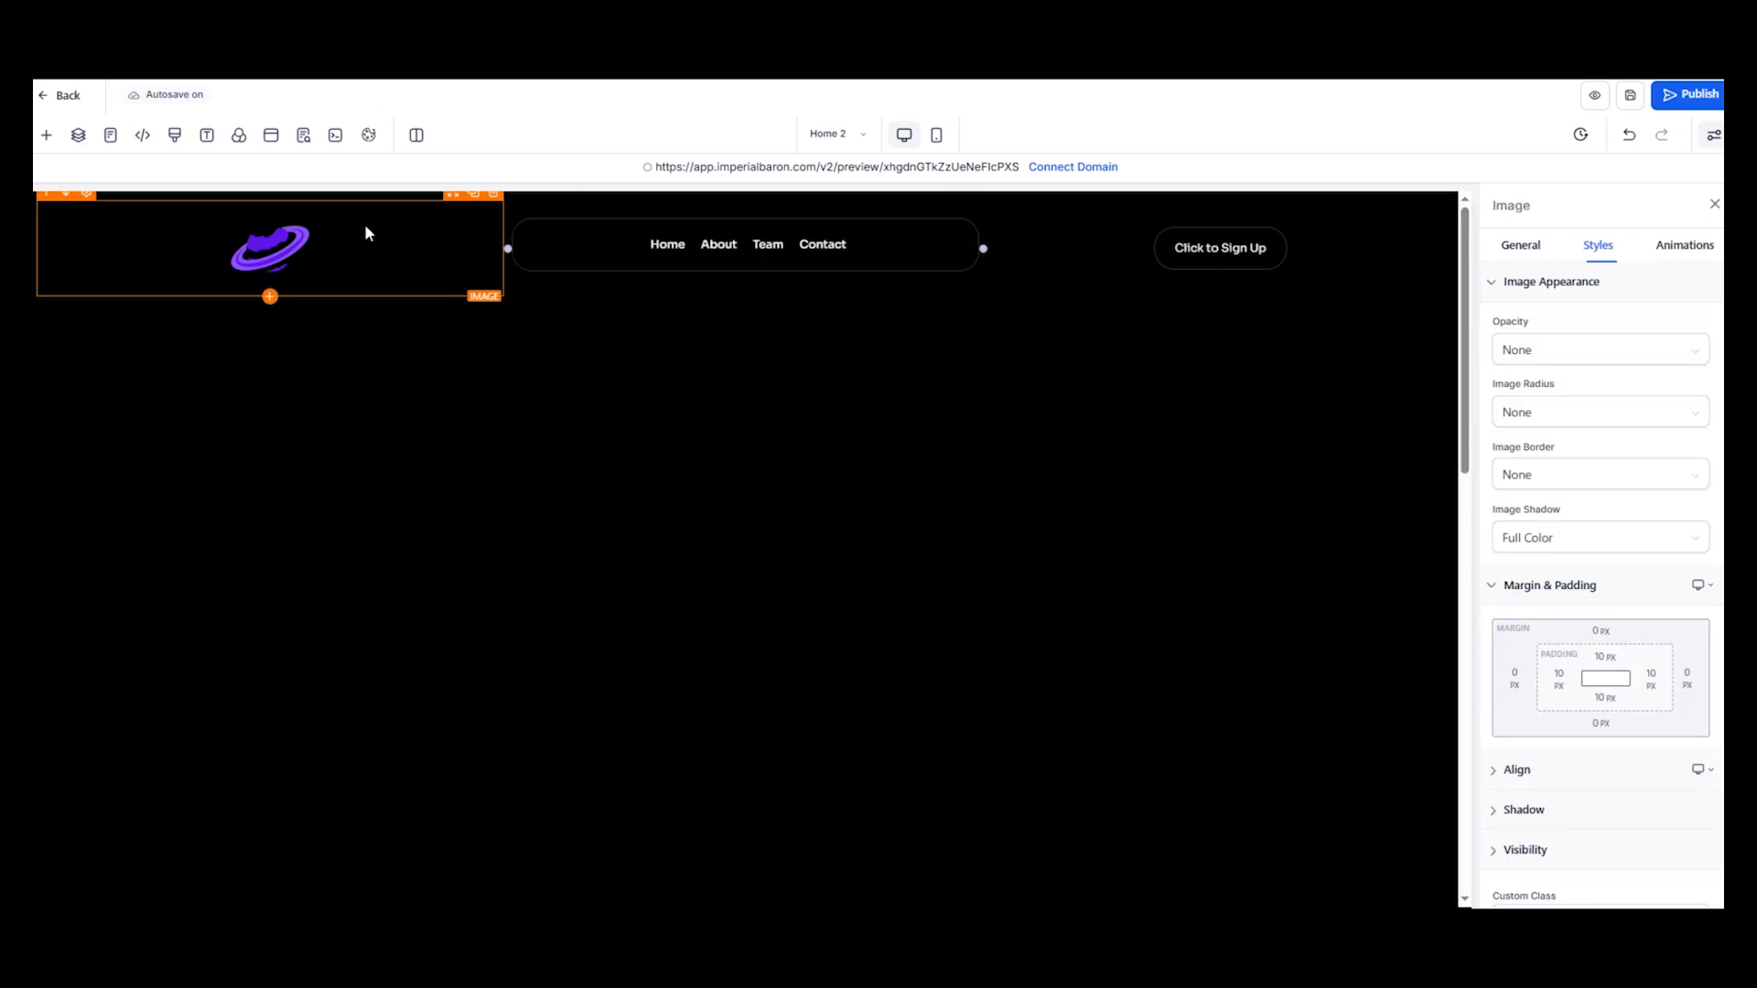
{"action": "left_click", "coordinate": [287, 197]}
{"action": "left_click", "coordinate": [1608, 353]}
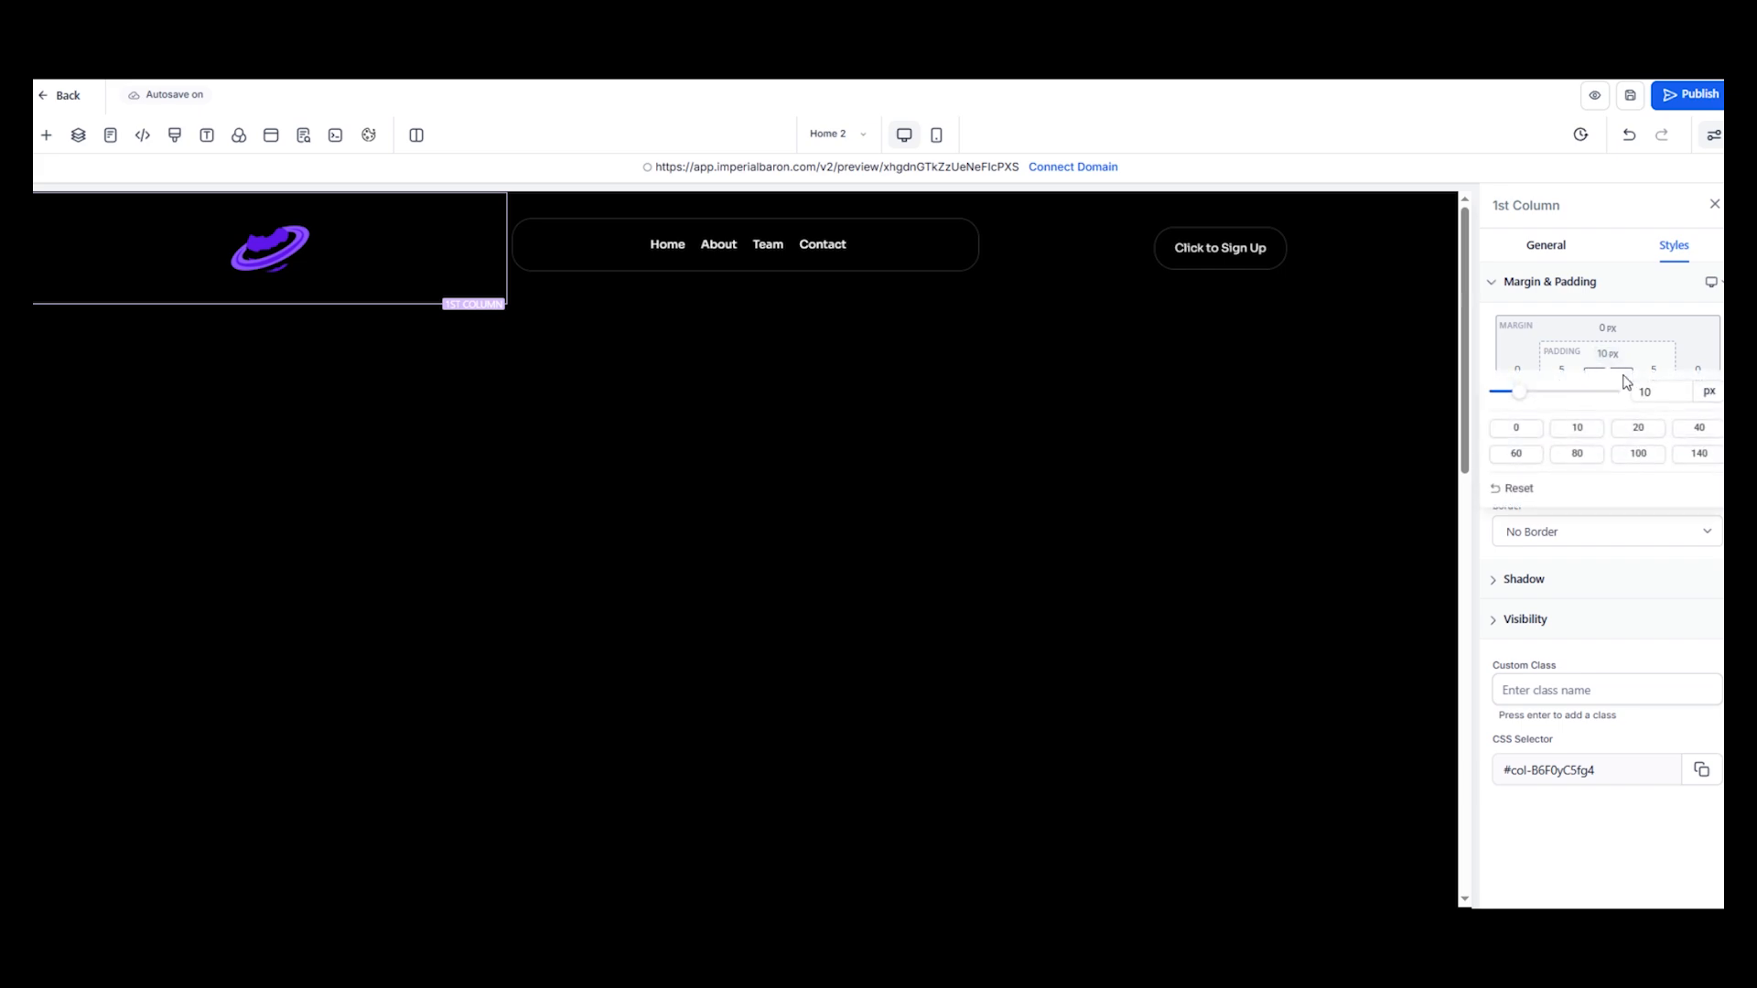
{"action": "left_click_drag", "start_coordinate": [1667, 394], "coordinate": [1630, 402]}
{"action": "type", "text": "2"}
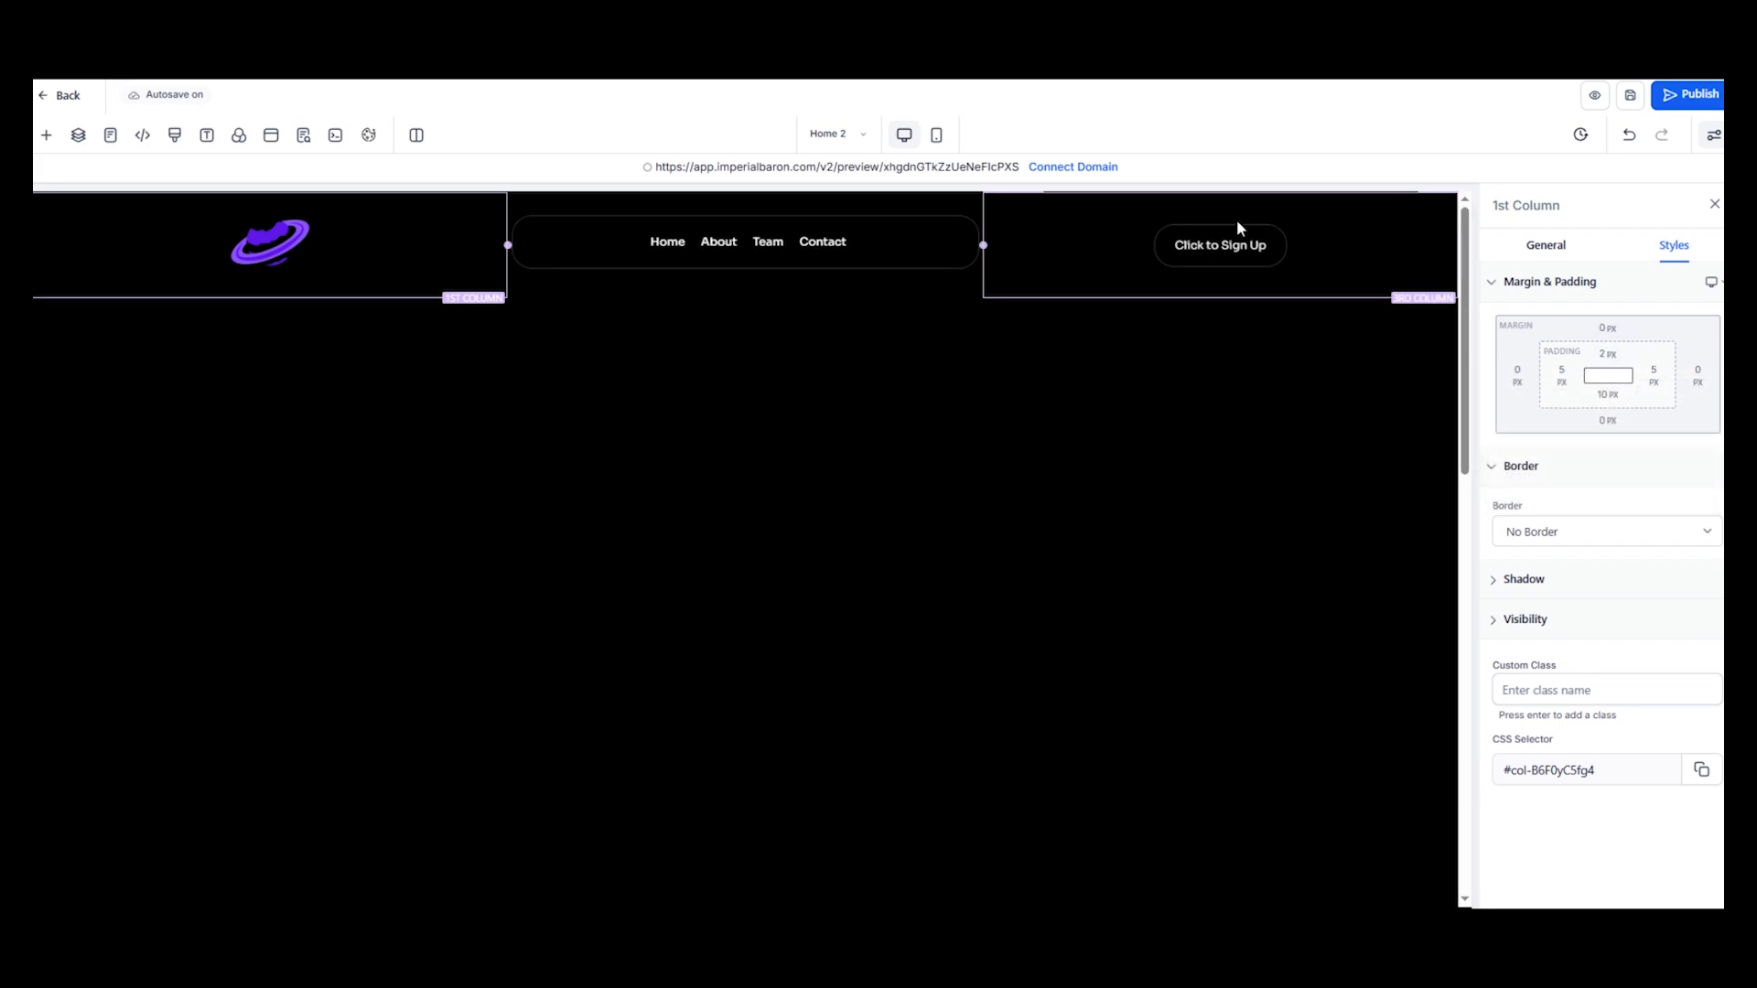
Set the top padding of the header's 3rd column, which holds the sign-up button, to 2 px and save the page
{"action": "left_click", "coordinate": [1240, 227]}
{"action": "left_click", "coordinate": [1608, 354]}
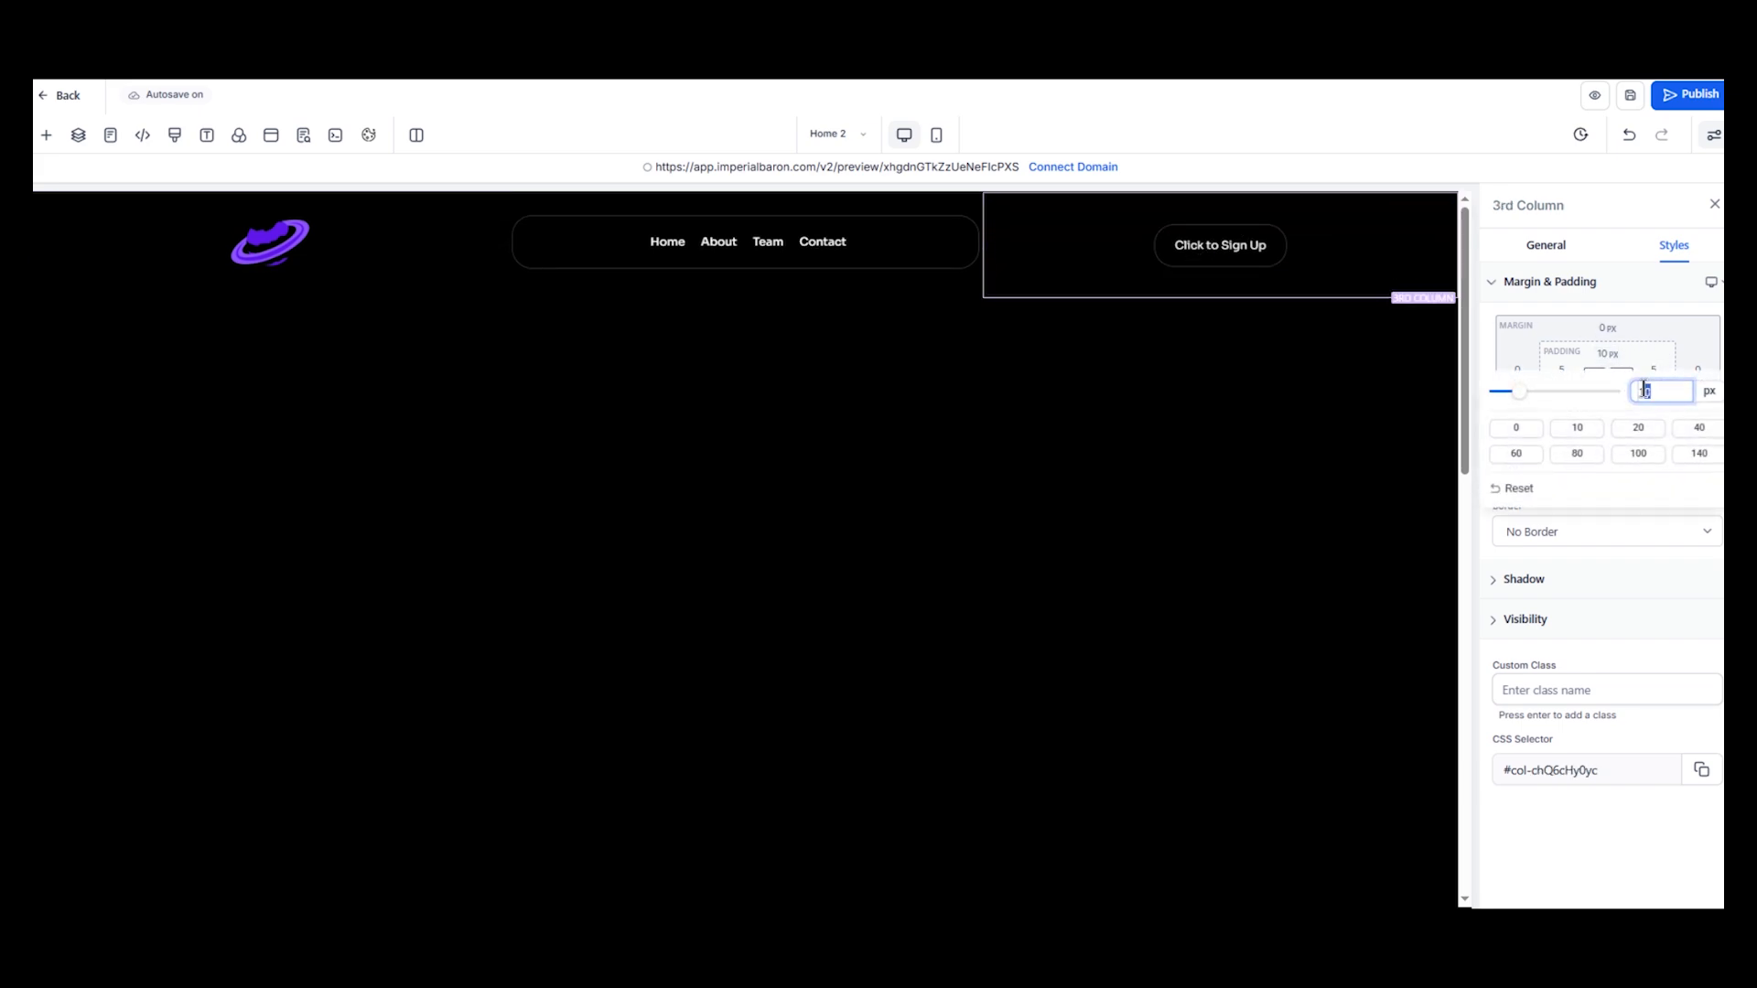
{"action": "left_click_drag", "start_coordinate": [1644, 390], "coordinate": [1634, 392]}
{"action": "type", "text": "2"}
{"action": "left_click", "coordinate": [1651, 309]}
{"action": "left_click", "coordinate": [1062, 452]}
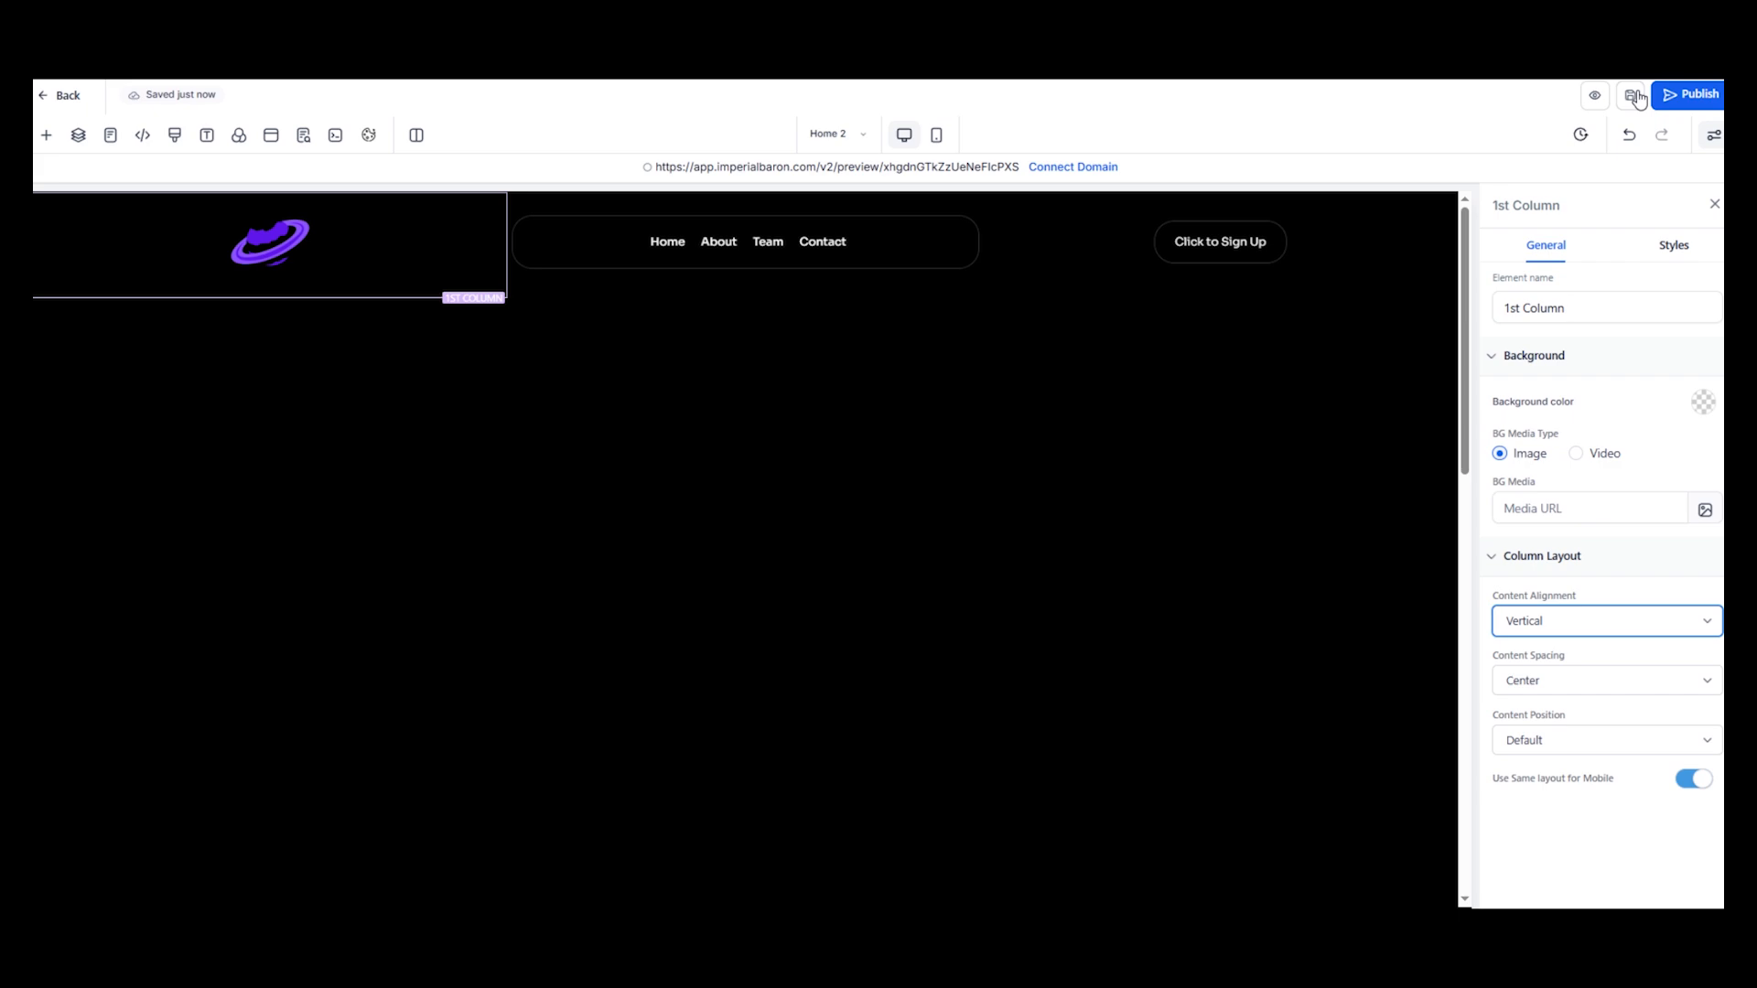
{"action": "left_click", "coordinate": [1633, 96]}
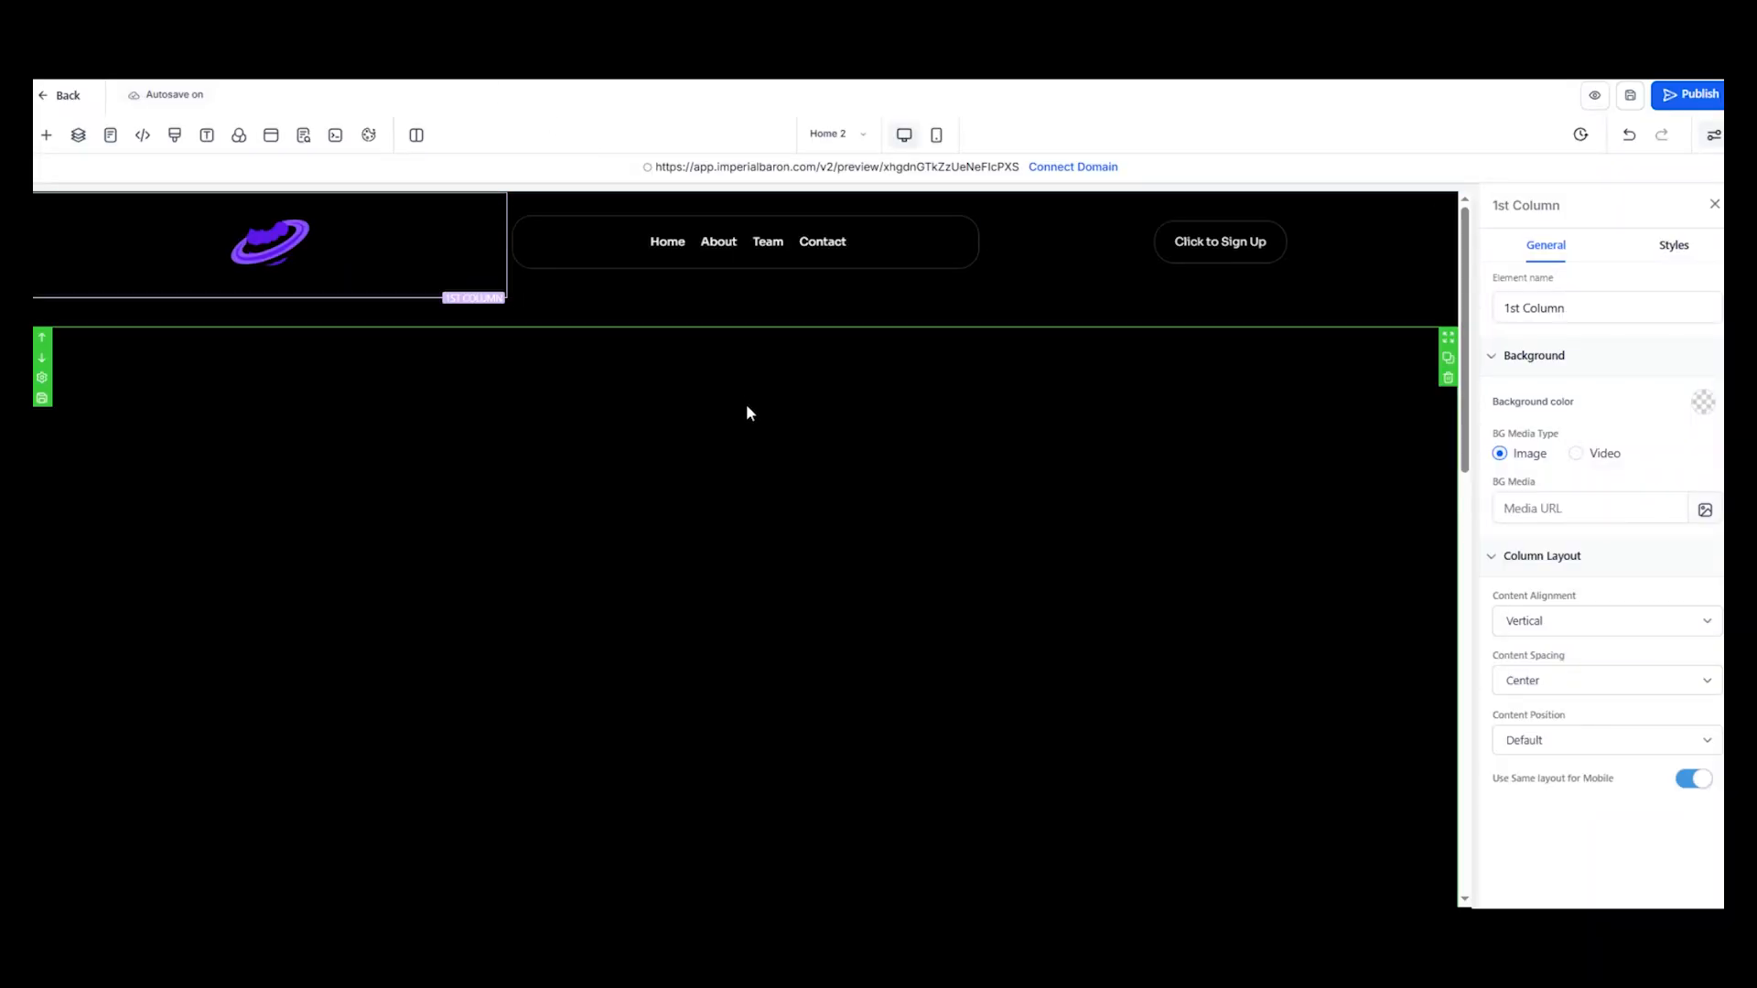
Set the top padding of the black section below the header to 20 px
{"action": "scroll", "coordinate": [745, 403], "scroll_direction": "down", "scroll_amount": 3}
{"action": "left_click", "coordinate": [811, 585]}
{"action": "left_click", "coordinate": [1671, 247]}
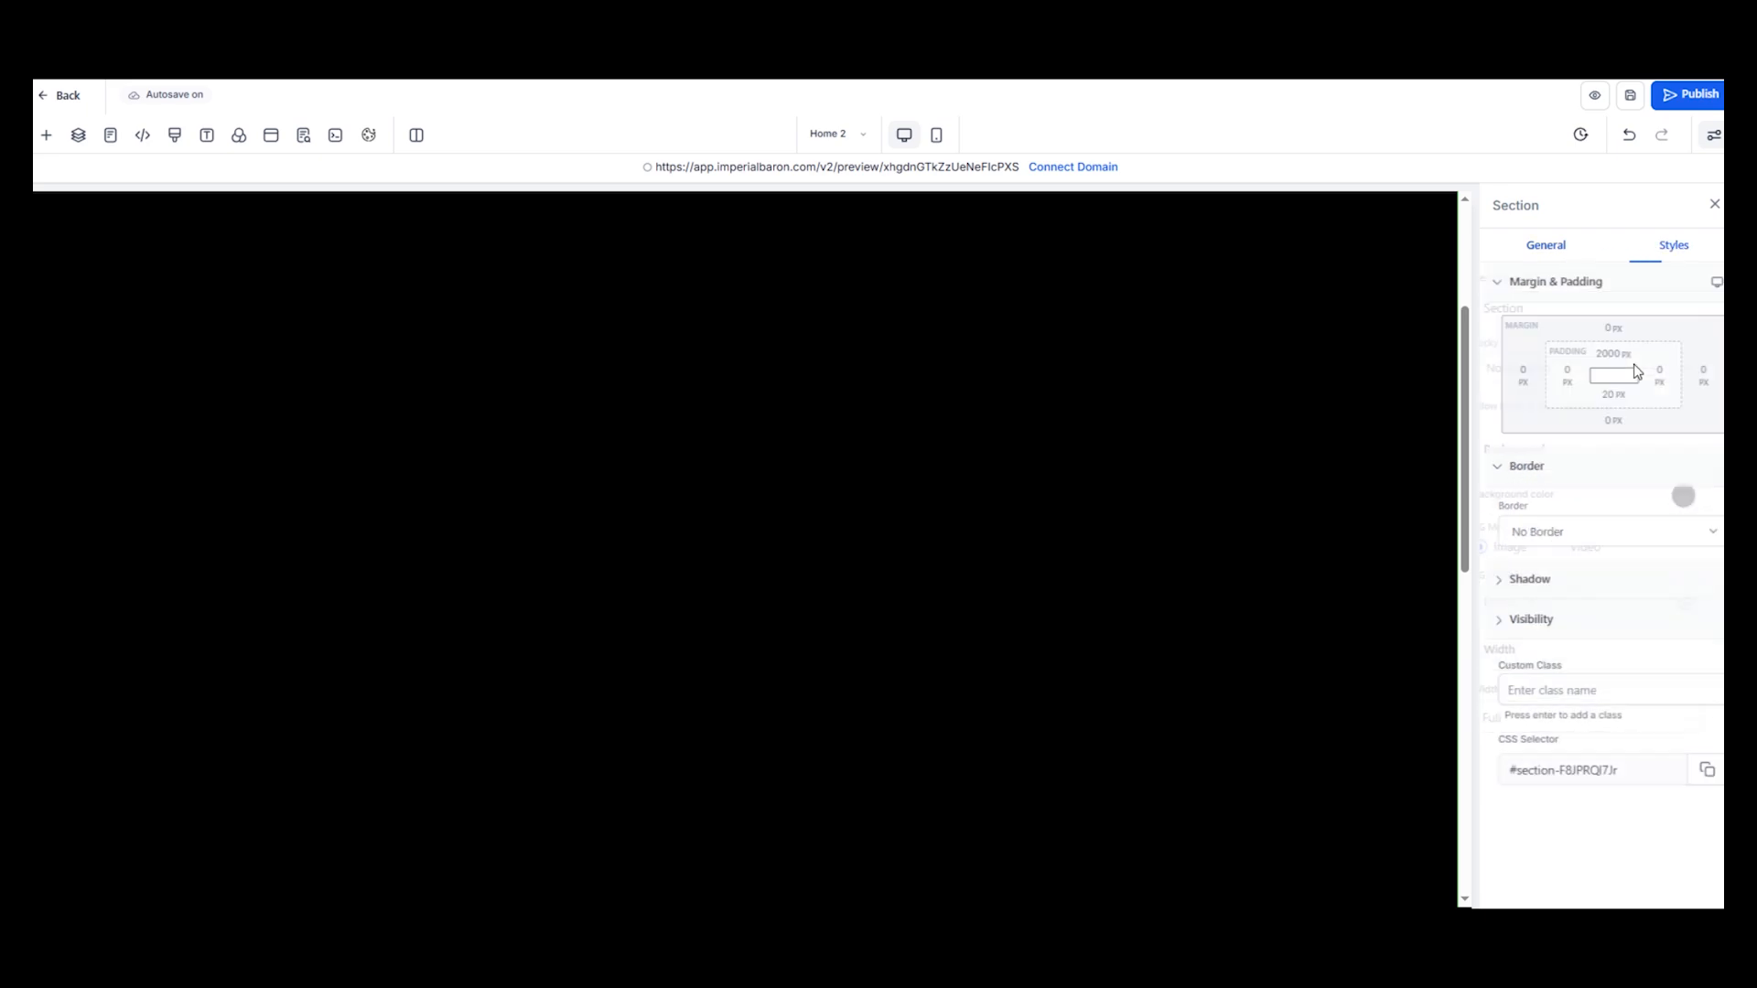
{"action": "left_click", "coordinate": [1620, 353]}
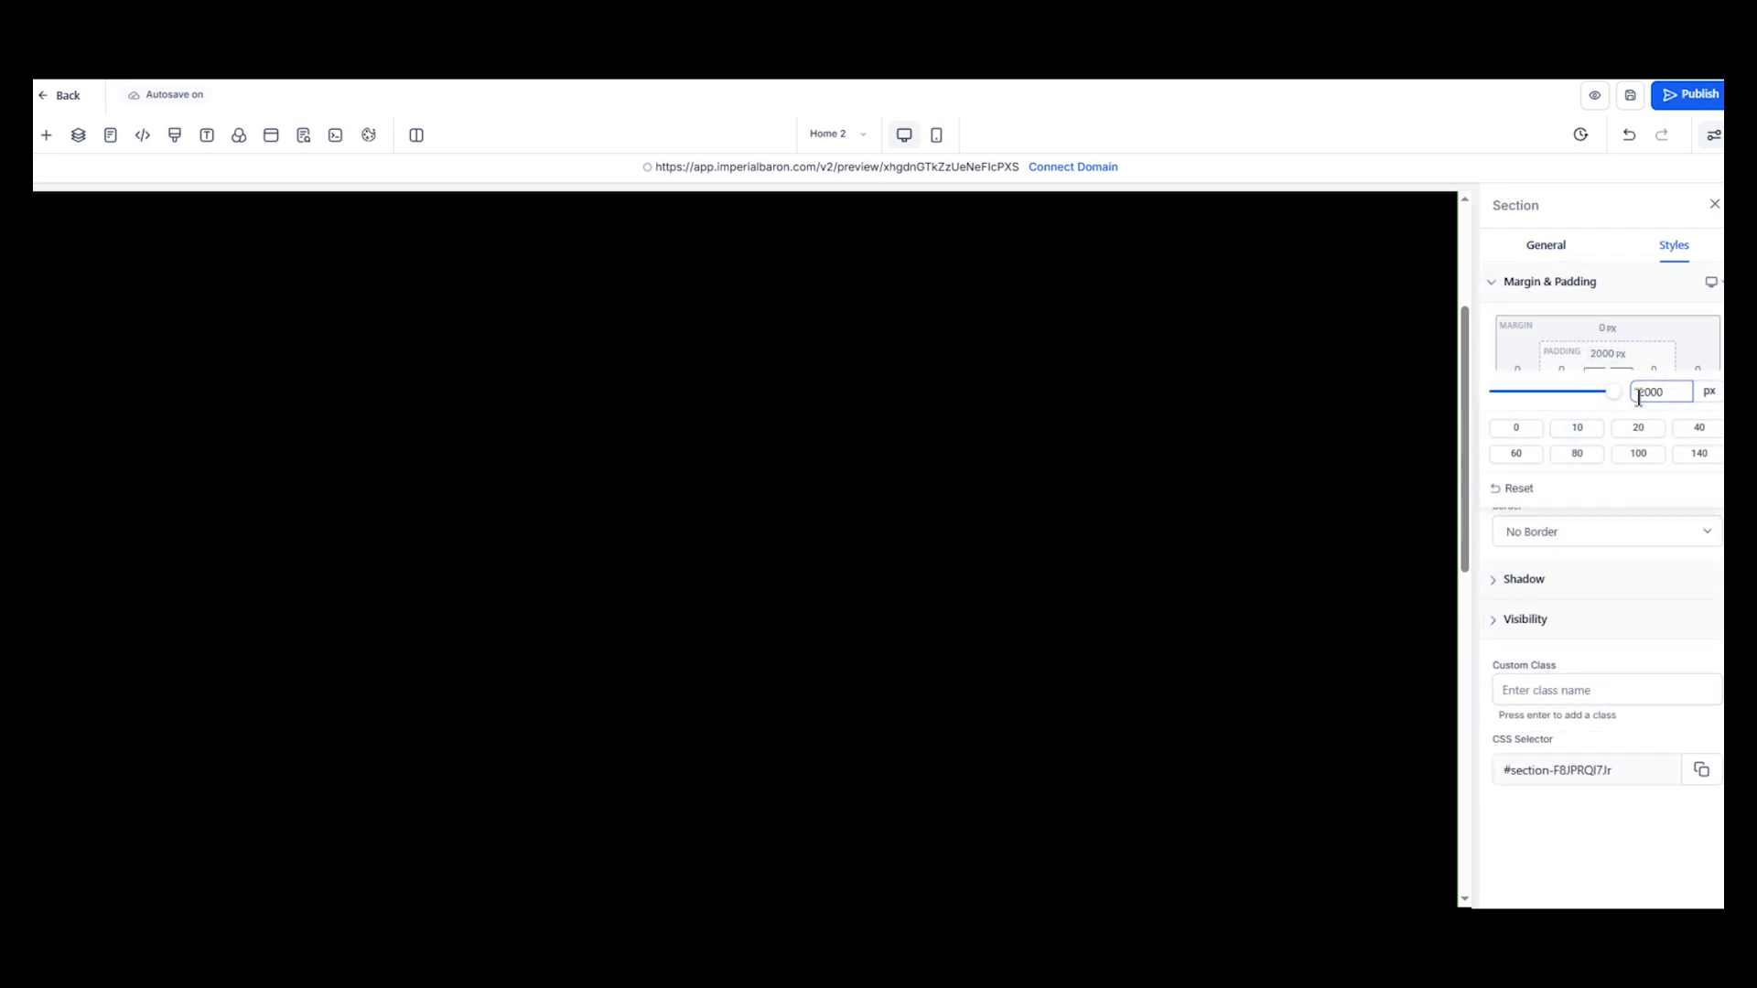
{"action": "left_click", "coordinate": [1521, 430]}
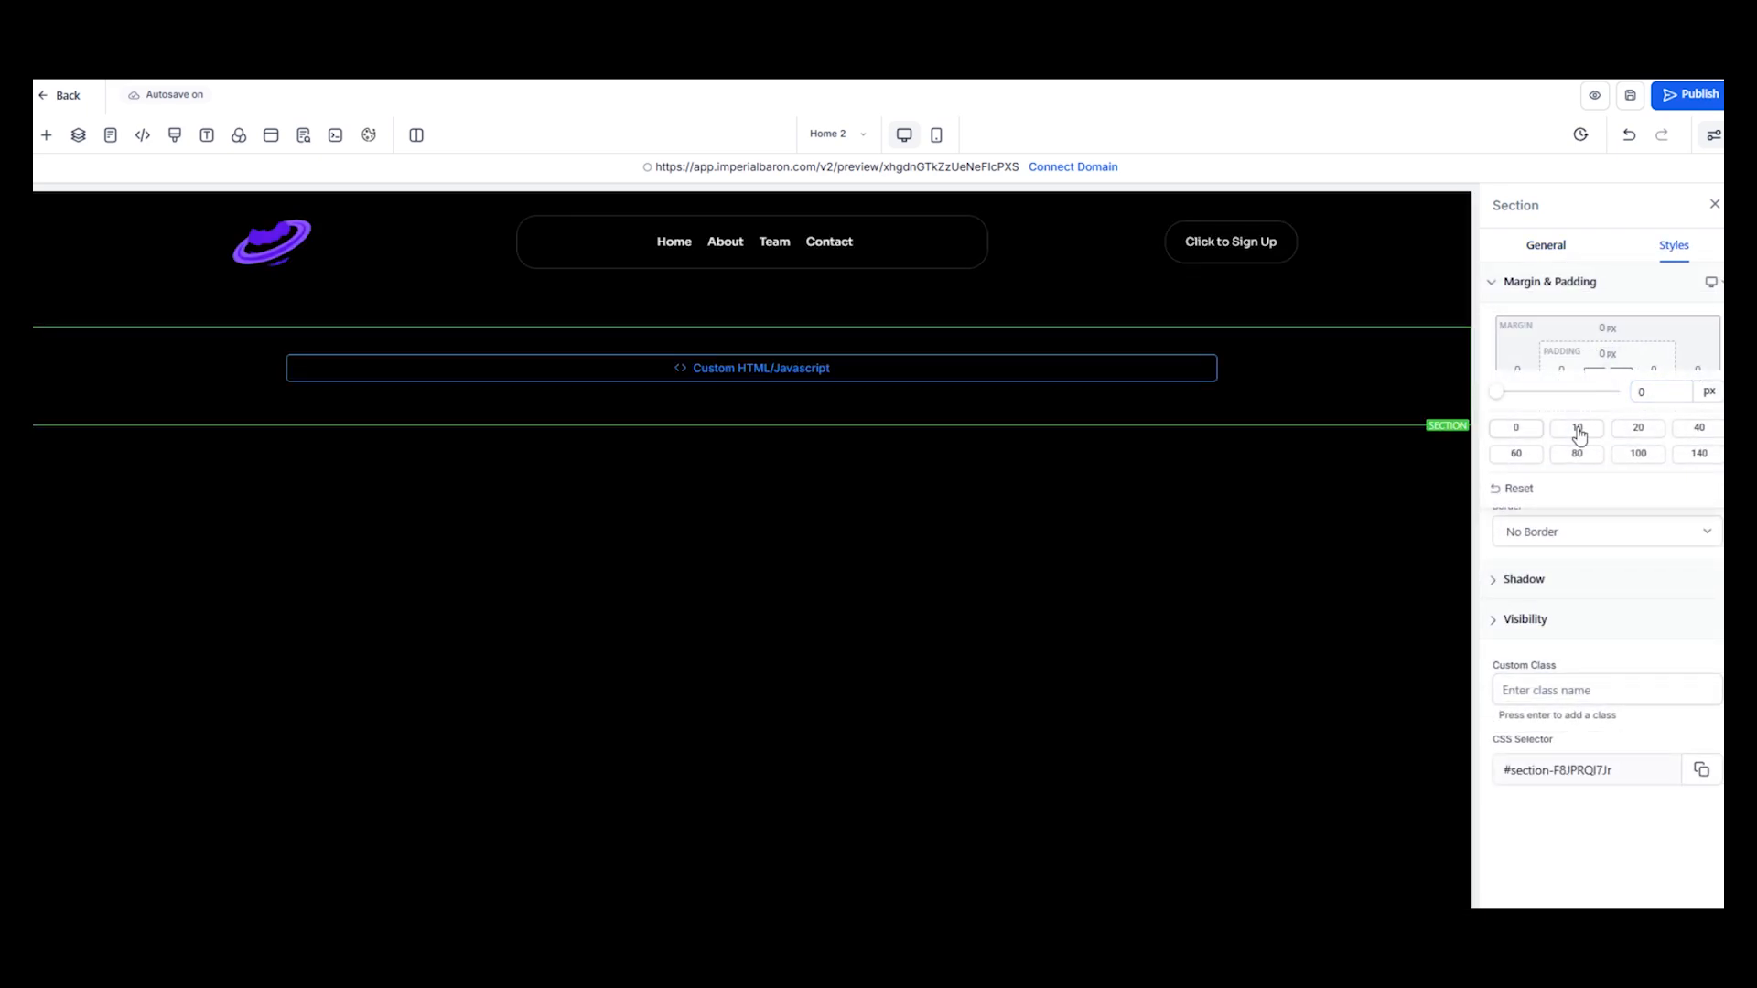
{"action": "left_click", "coordinate": [1635, 430]}
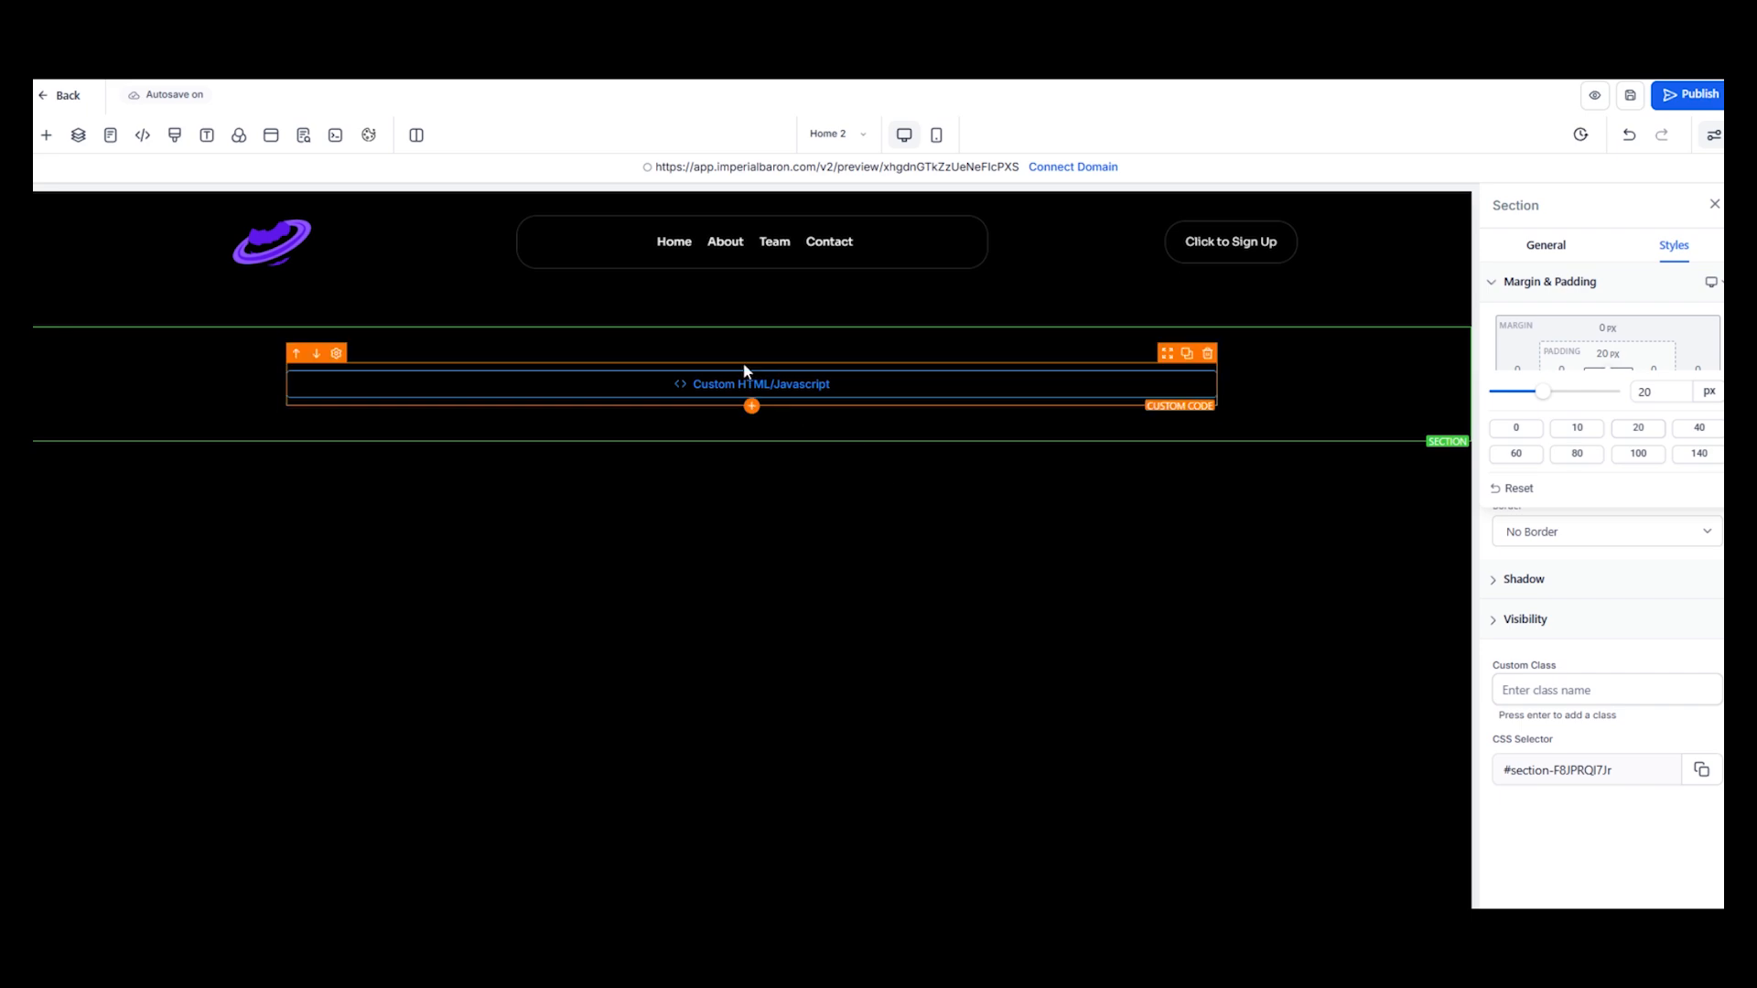
Allow rows to take the entire width in the section containing the Custom HTML/Javascript element
{"action": "left_click", "coordinate": [765, 389]}
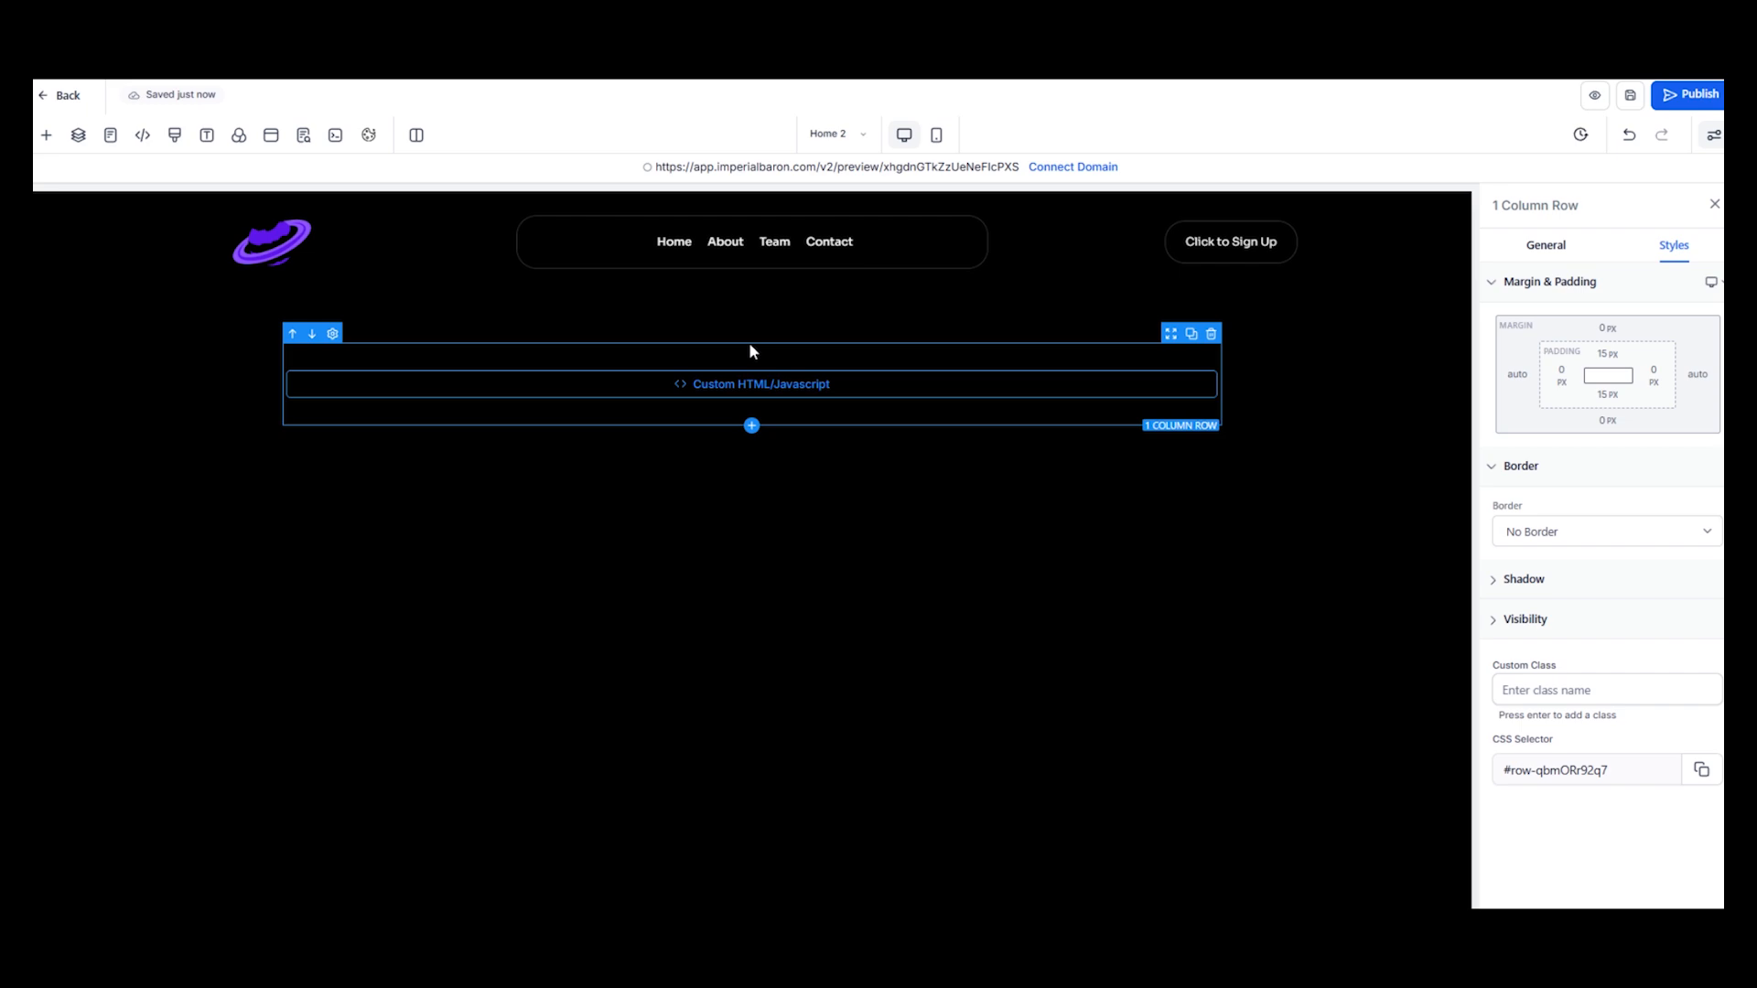
{"action": "left_click", "coordinate": [1380, 366]}
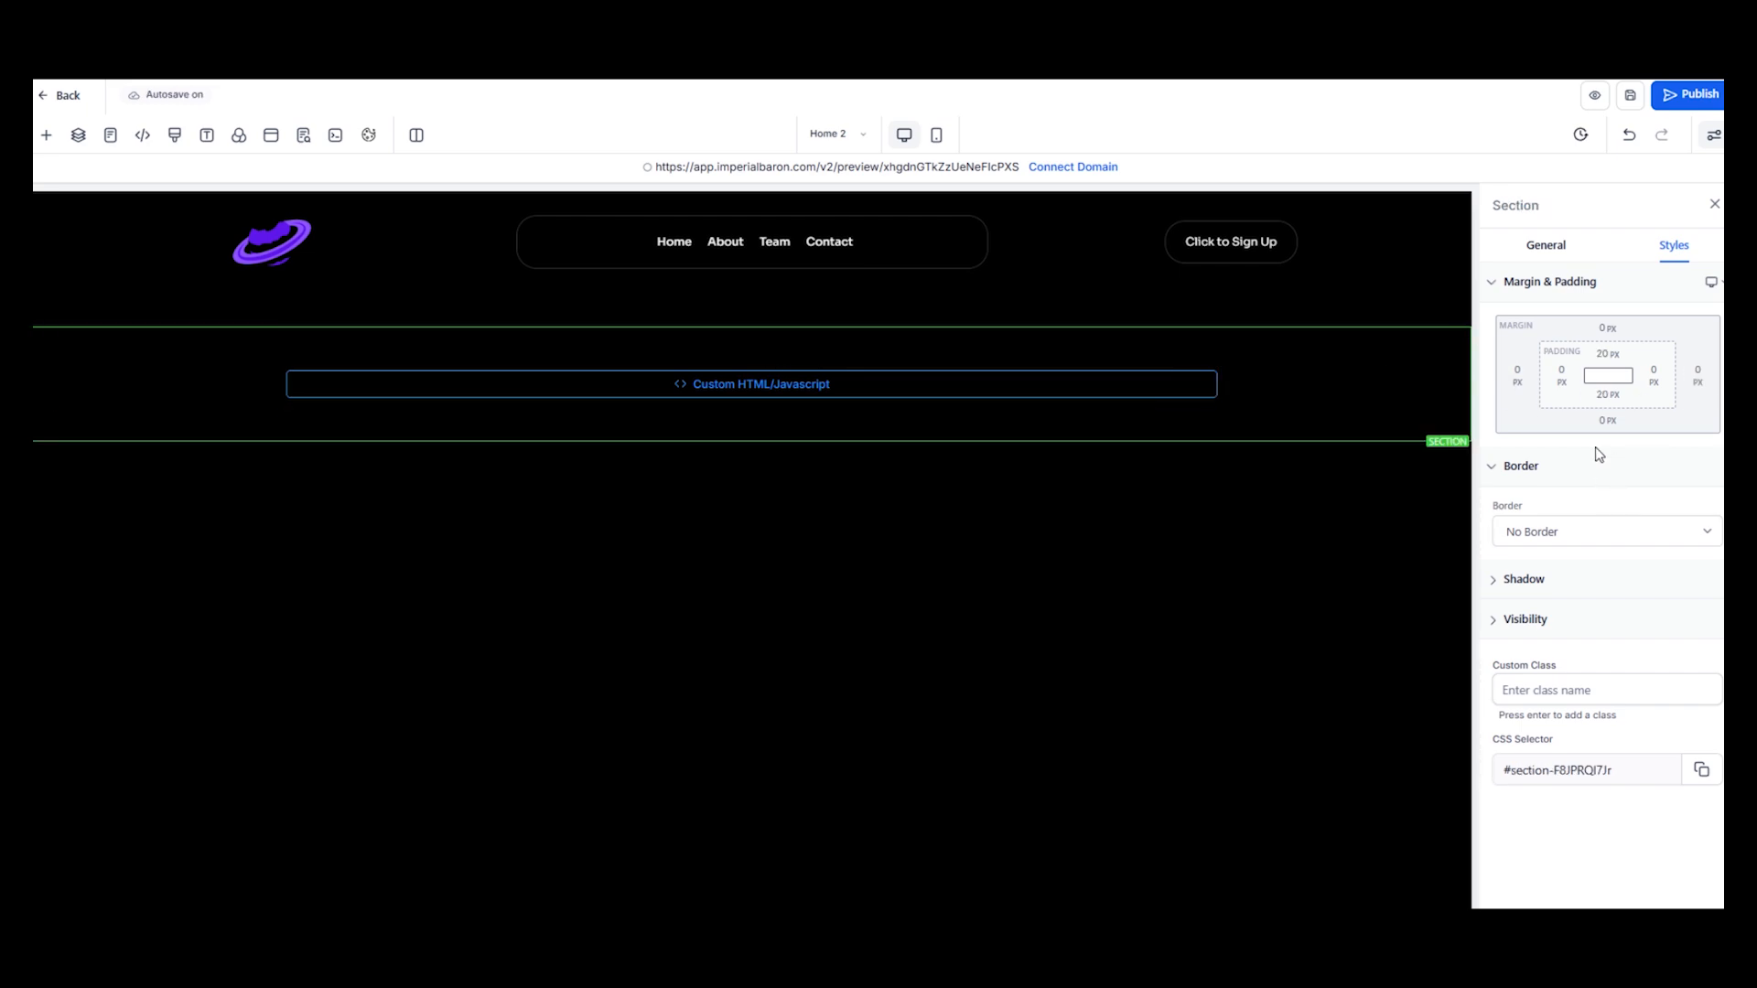
{"action": "left_click", "coordinate": [1546, 245]}
{"action": "left_click", "coordinate": [1699, 408]}
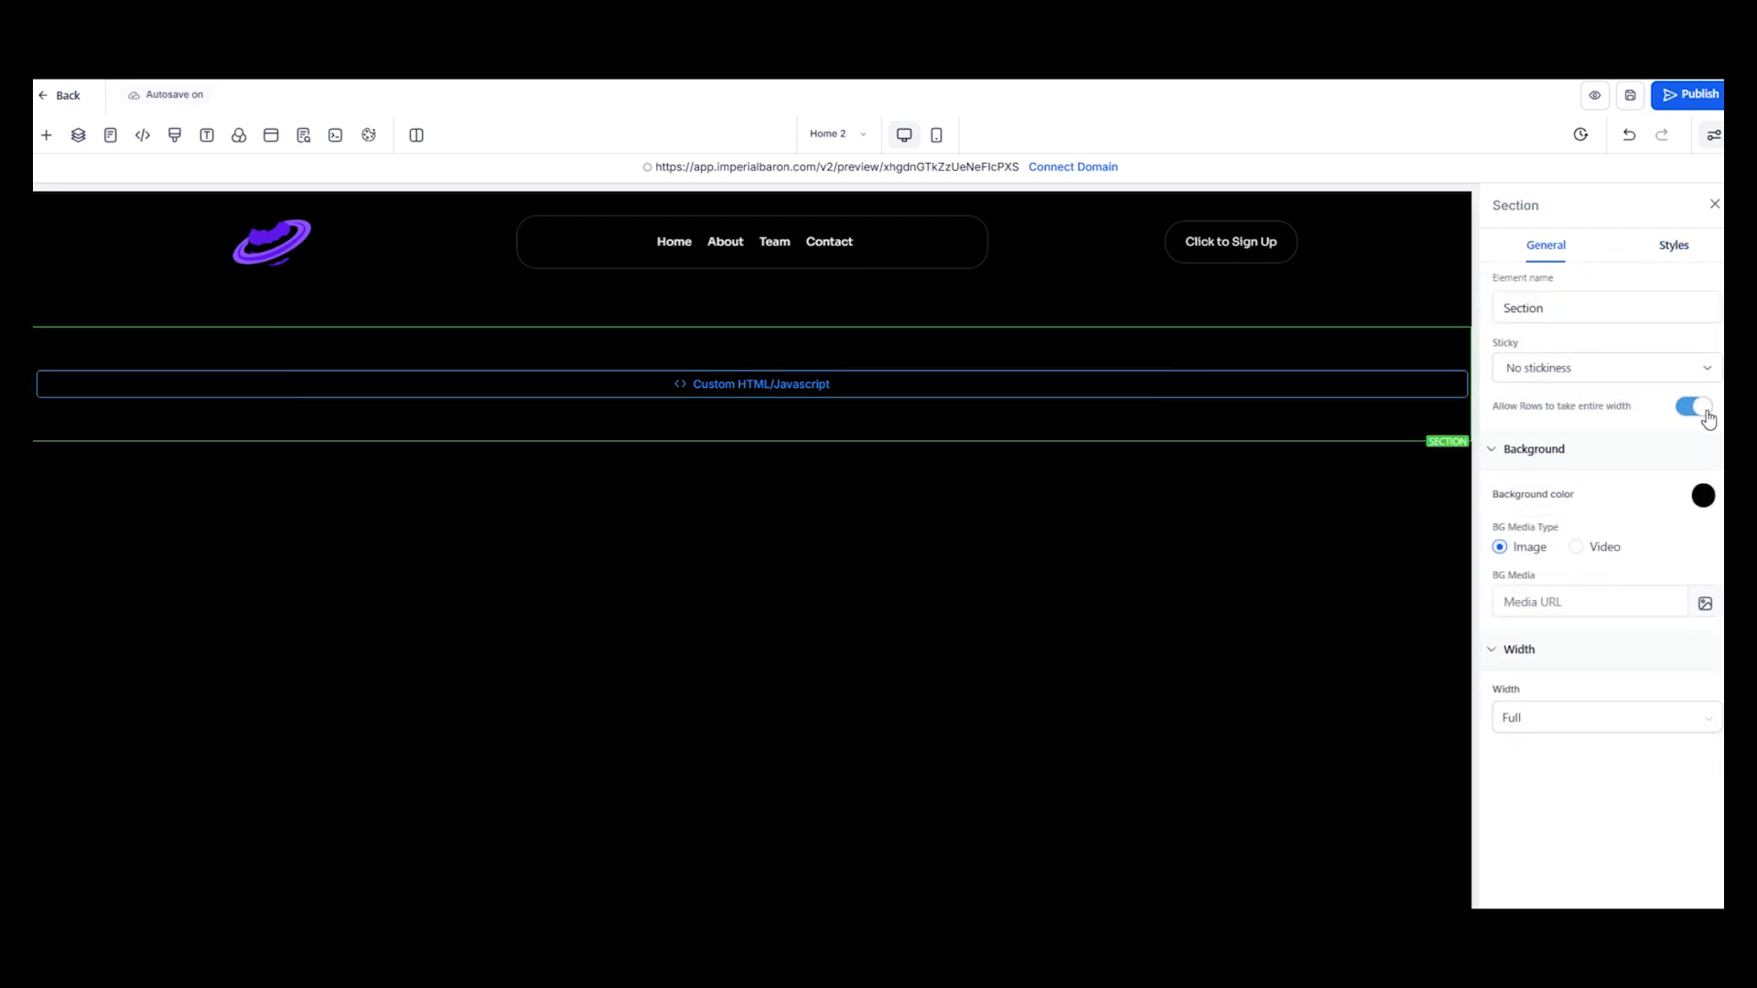
Set the width of the 1-column row around the Custom HTML/Javascript element to 95%
{"action": "left_click", "coordinate": [1243, 368]}
{"action": "left_click", "coordinate": [1237, 355]}
{"action": "left_click", "coordinate": [1241, 350]}
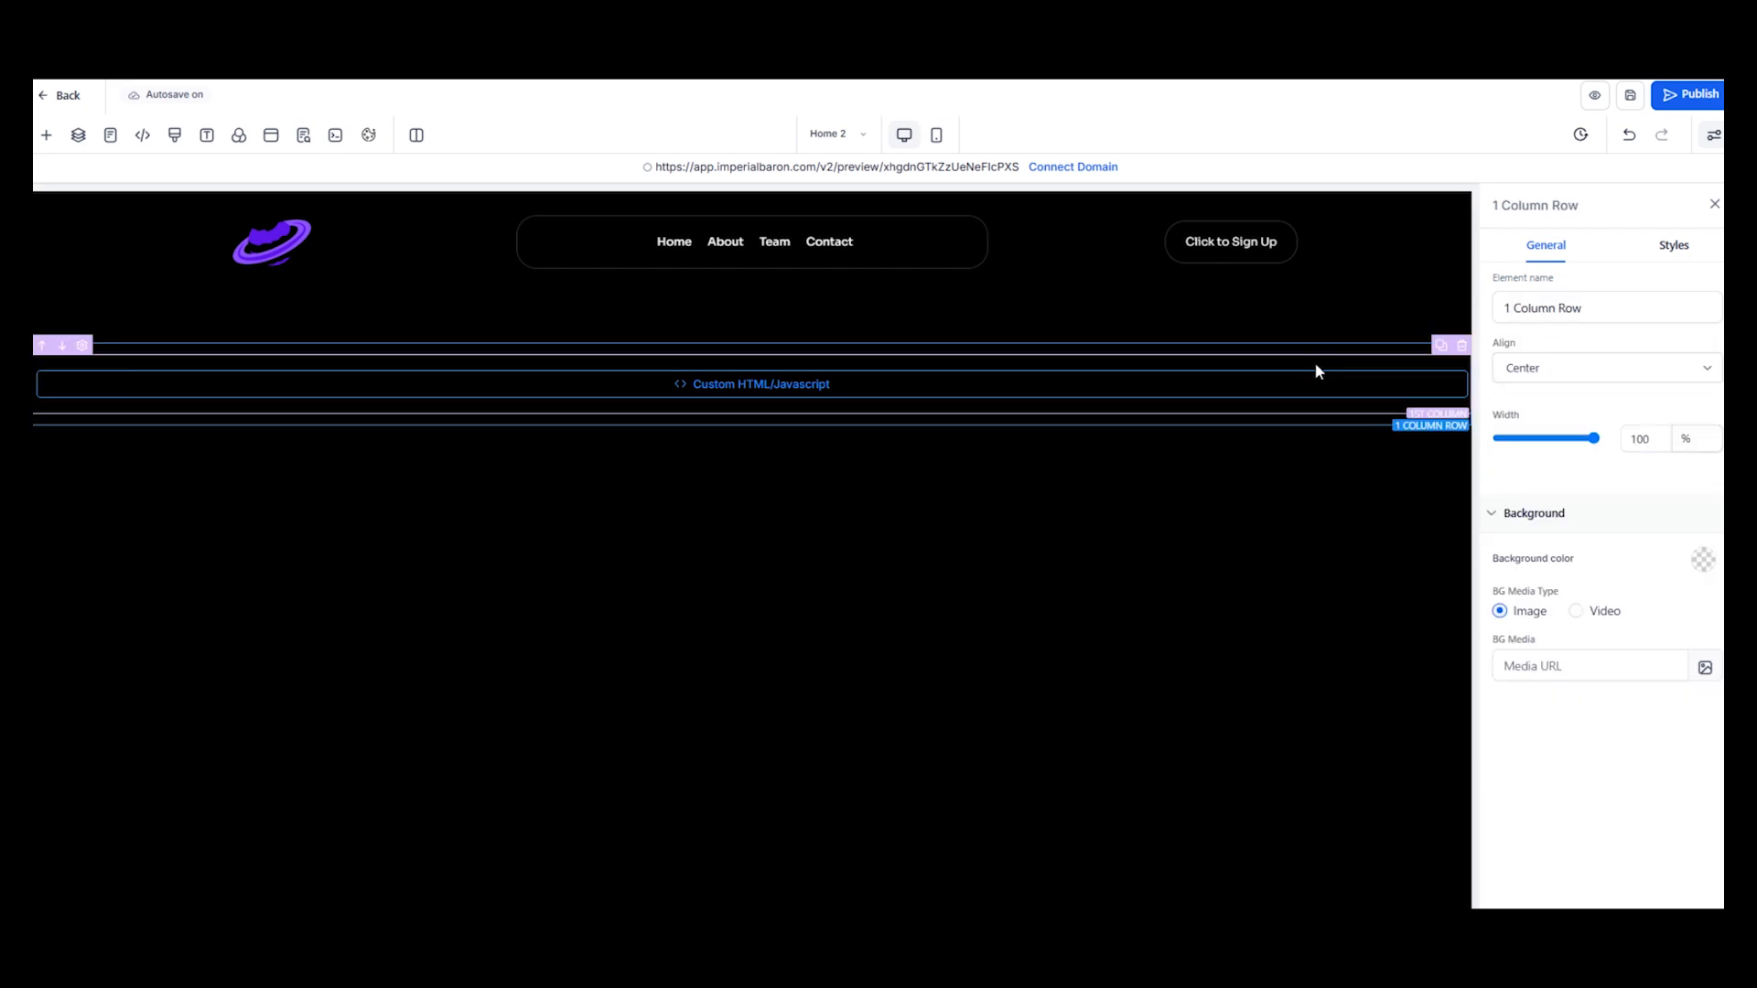
{"action": "double_click", "coordinate": [1633, 440]}
{"action": "type", "text": "95"}
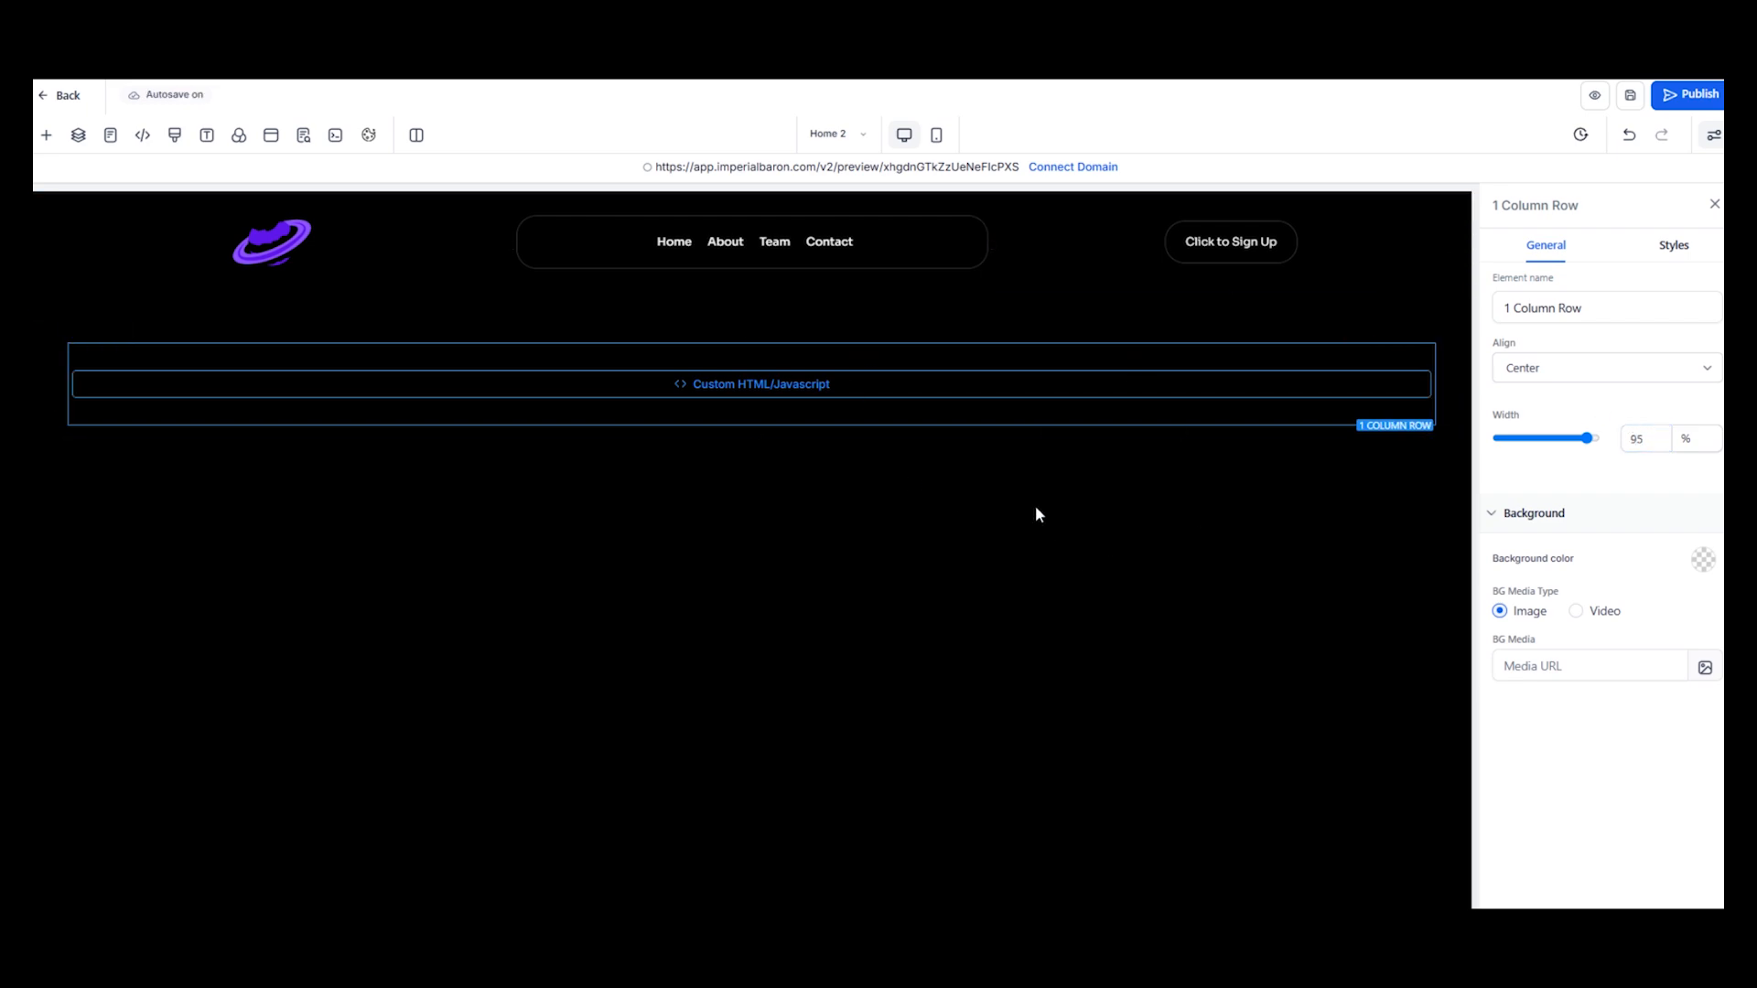
Insert a Headline element directly below the Custom HTML/Javascript element
{"action": "left_click", "coordinate": [751, 403]}
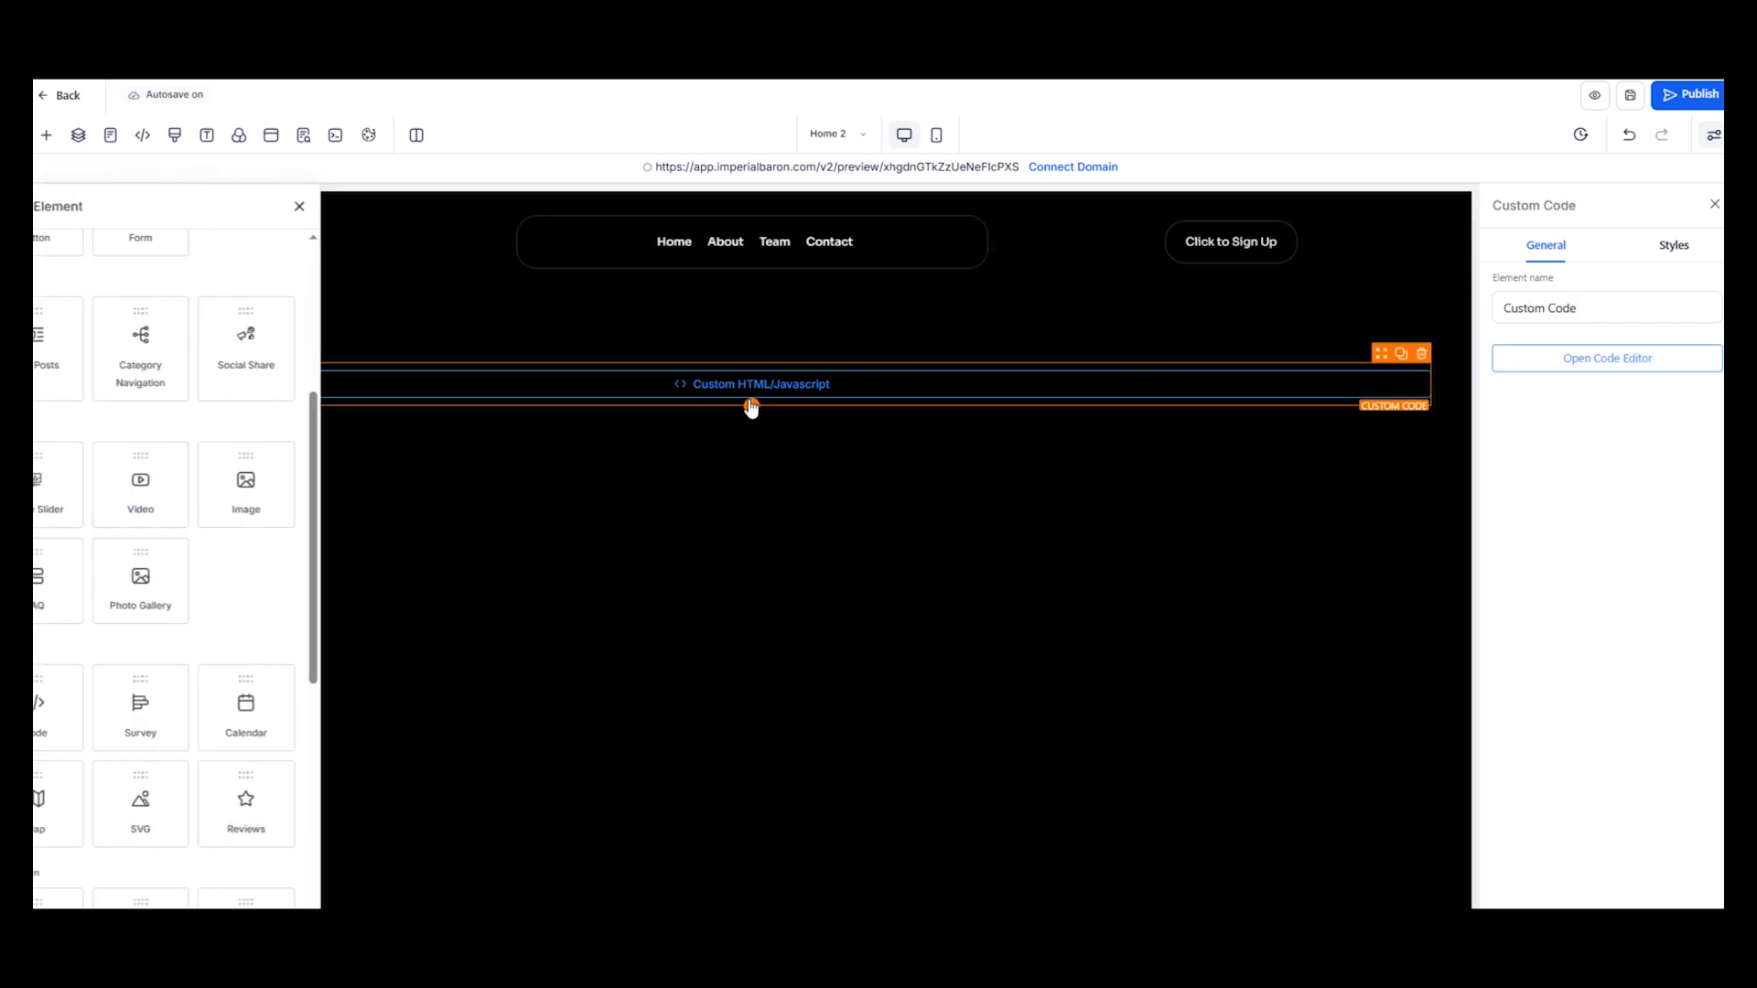
{"action": "scroll", "coordinate": [342, 490], "scroll_direction": "up", "scroll_amount": 5}
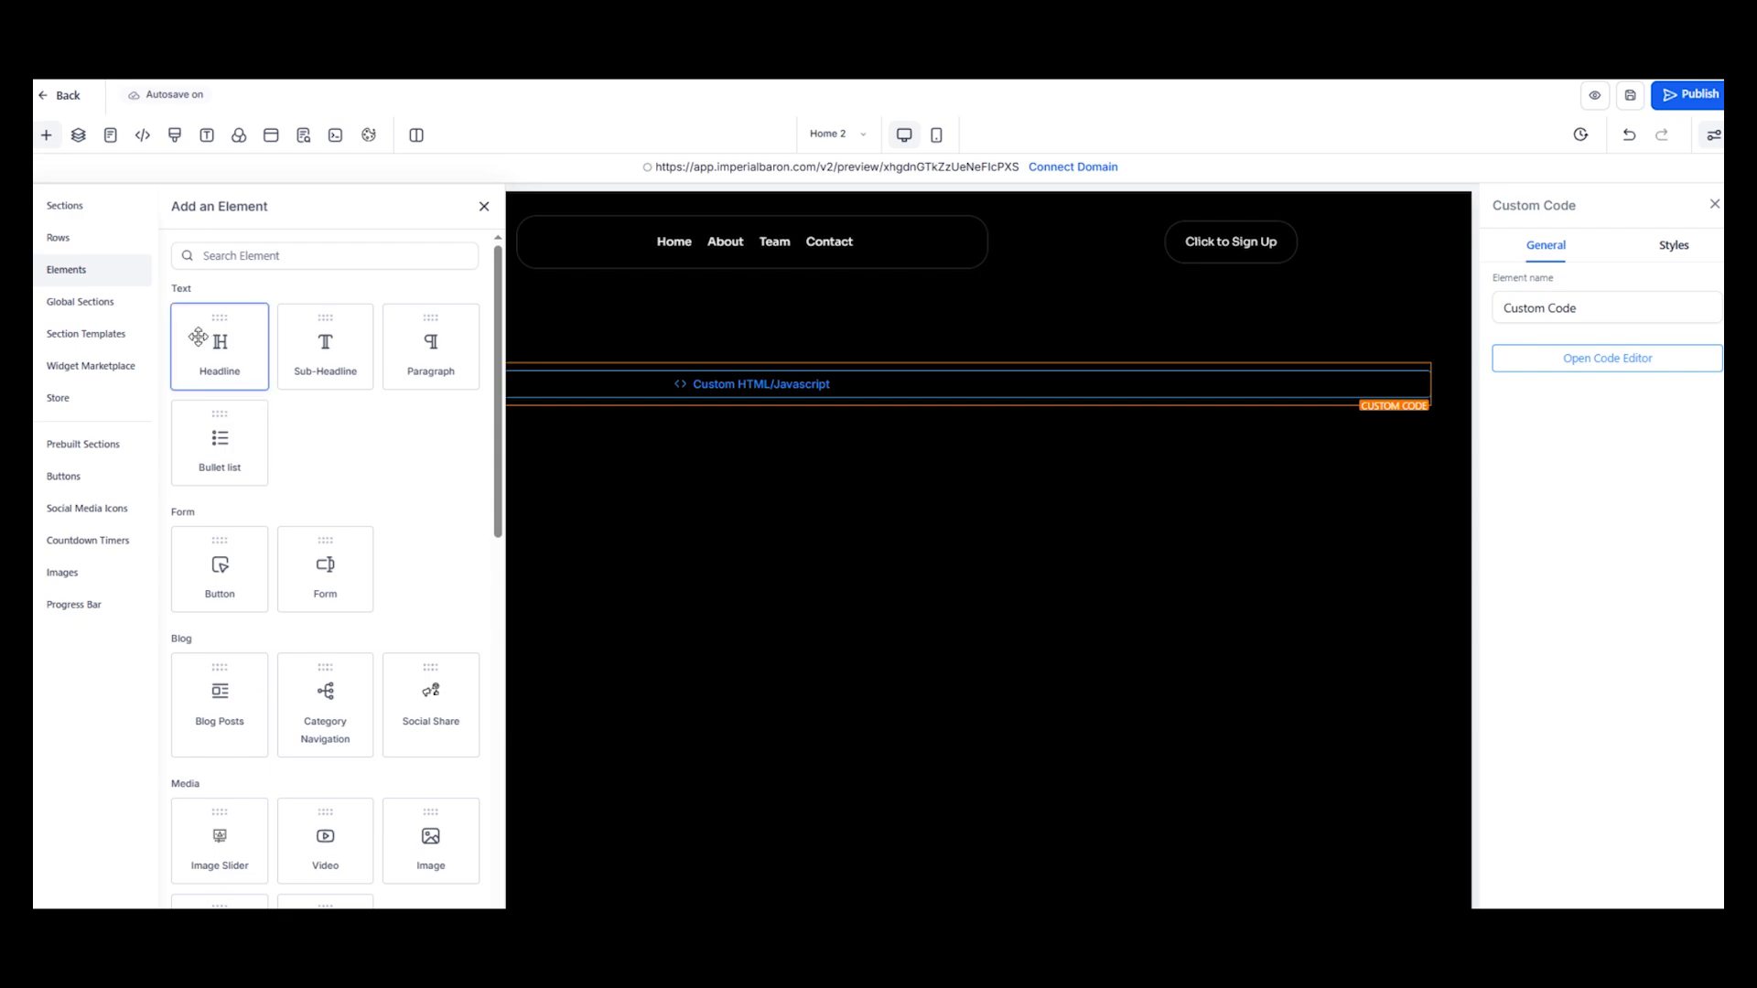
{"action": "left_click_drag", "start_coordinate": [196, 333], "coordinate": [808, 458]}
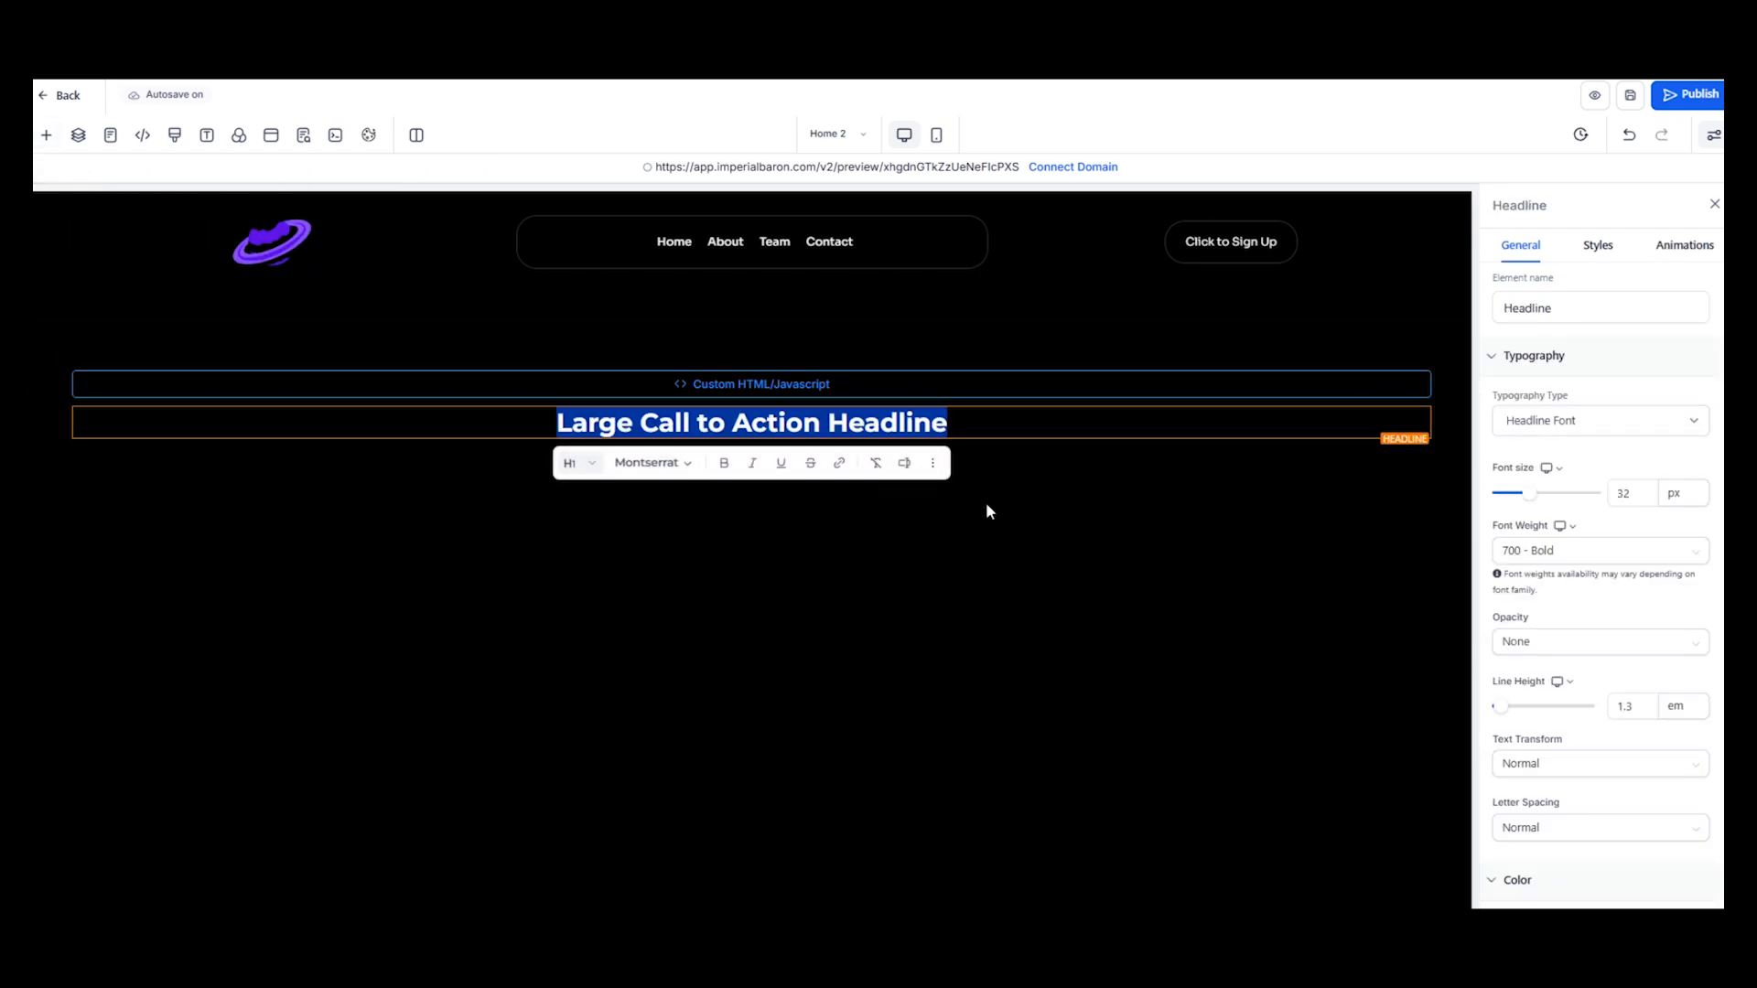
Set the new headline's bold text color to white
{"action": "scroll", "coordinate": [1608, 596], "scroll_direction": "down", "scroll_amount": 3}
{"action": "left_click", "coordinate": [1691, 676]}
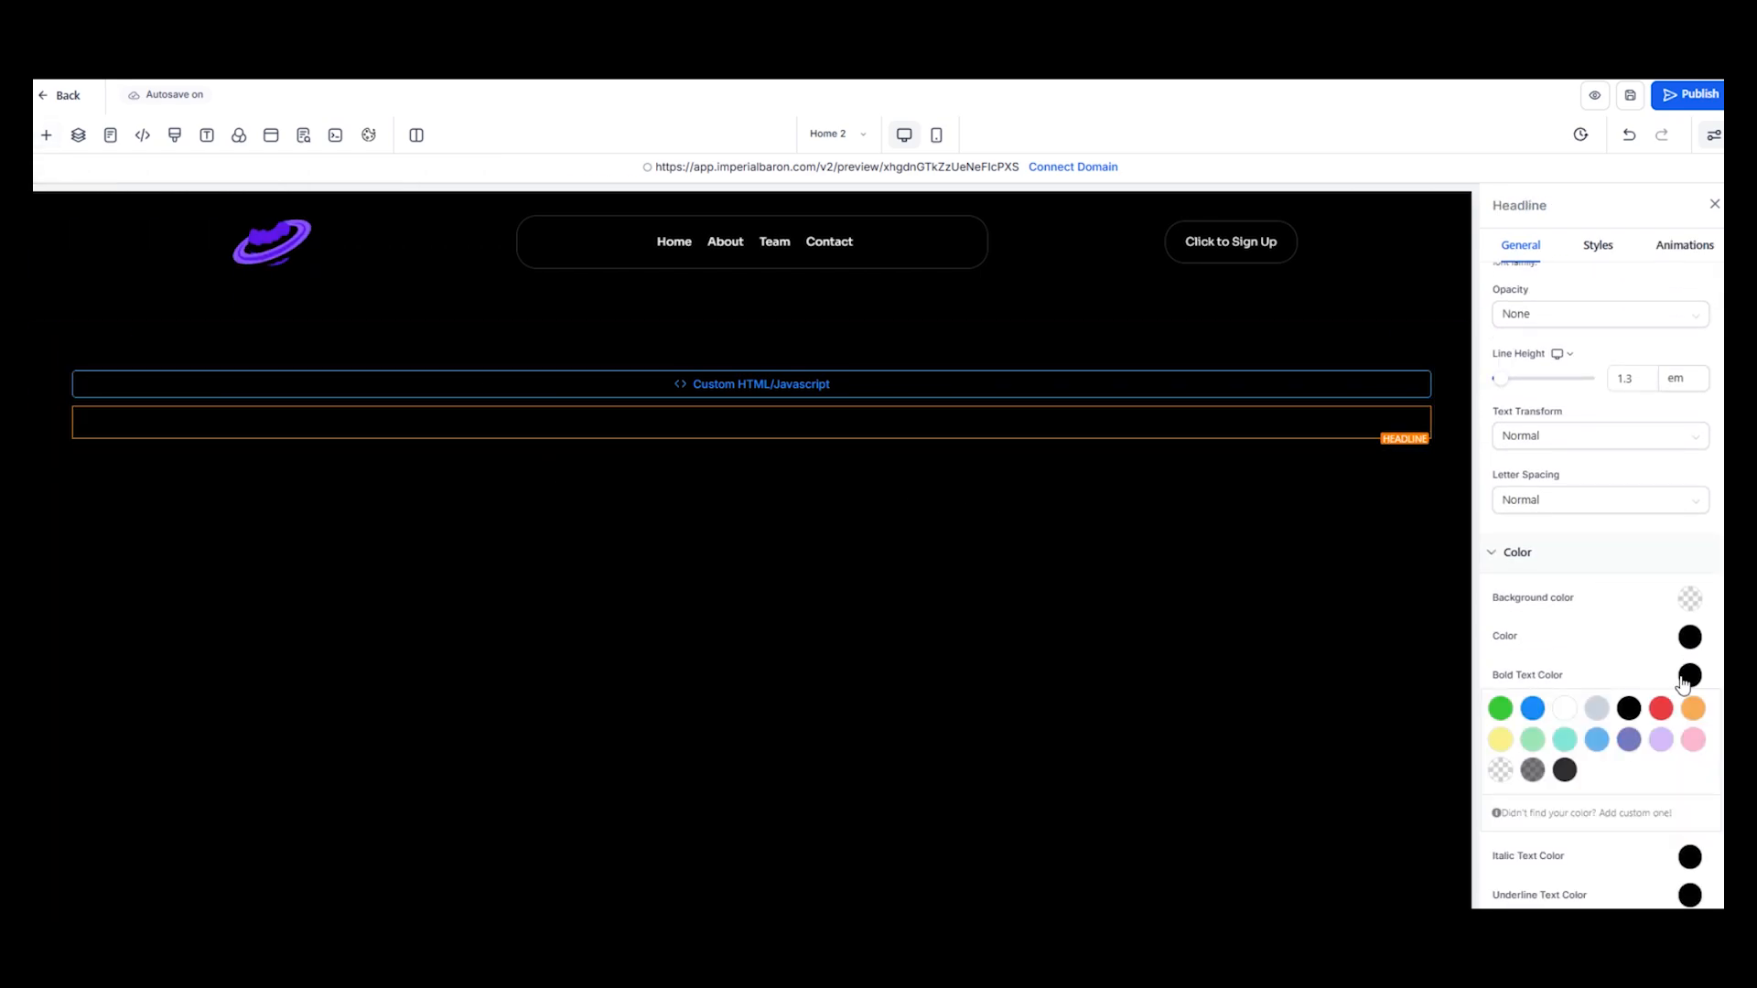
{"action": "left_click", "coordinate": [933, 411]}
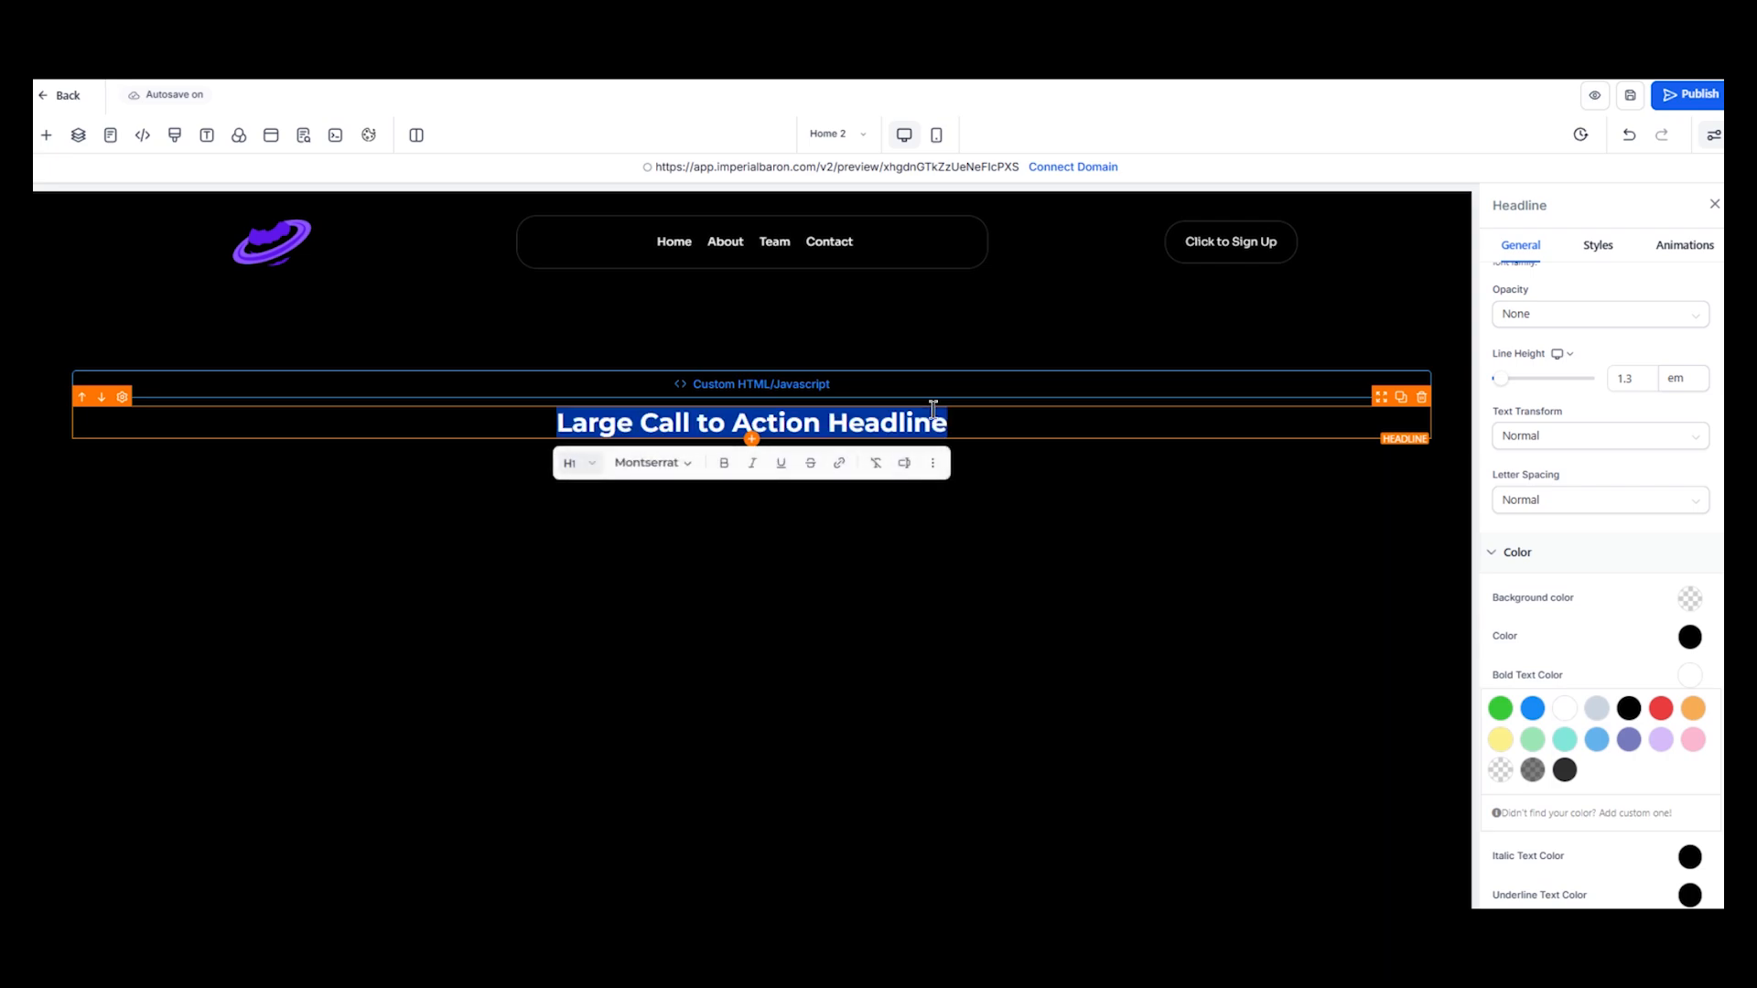
{"action": "scroll", "coordinate": [1580, 431], "scroll_direction": "up", "scroll_amount": 4}
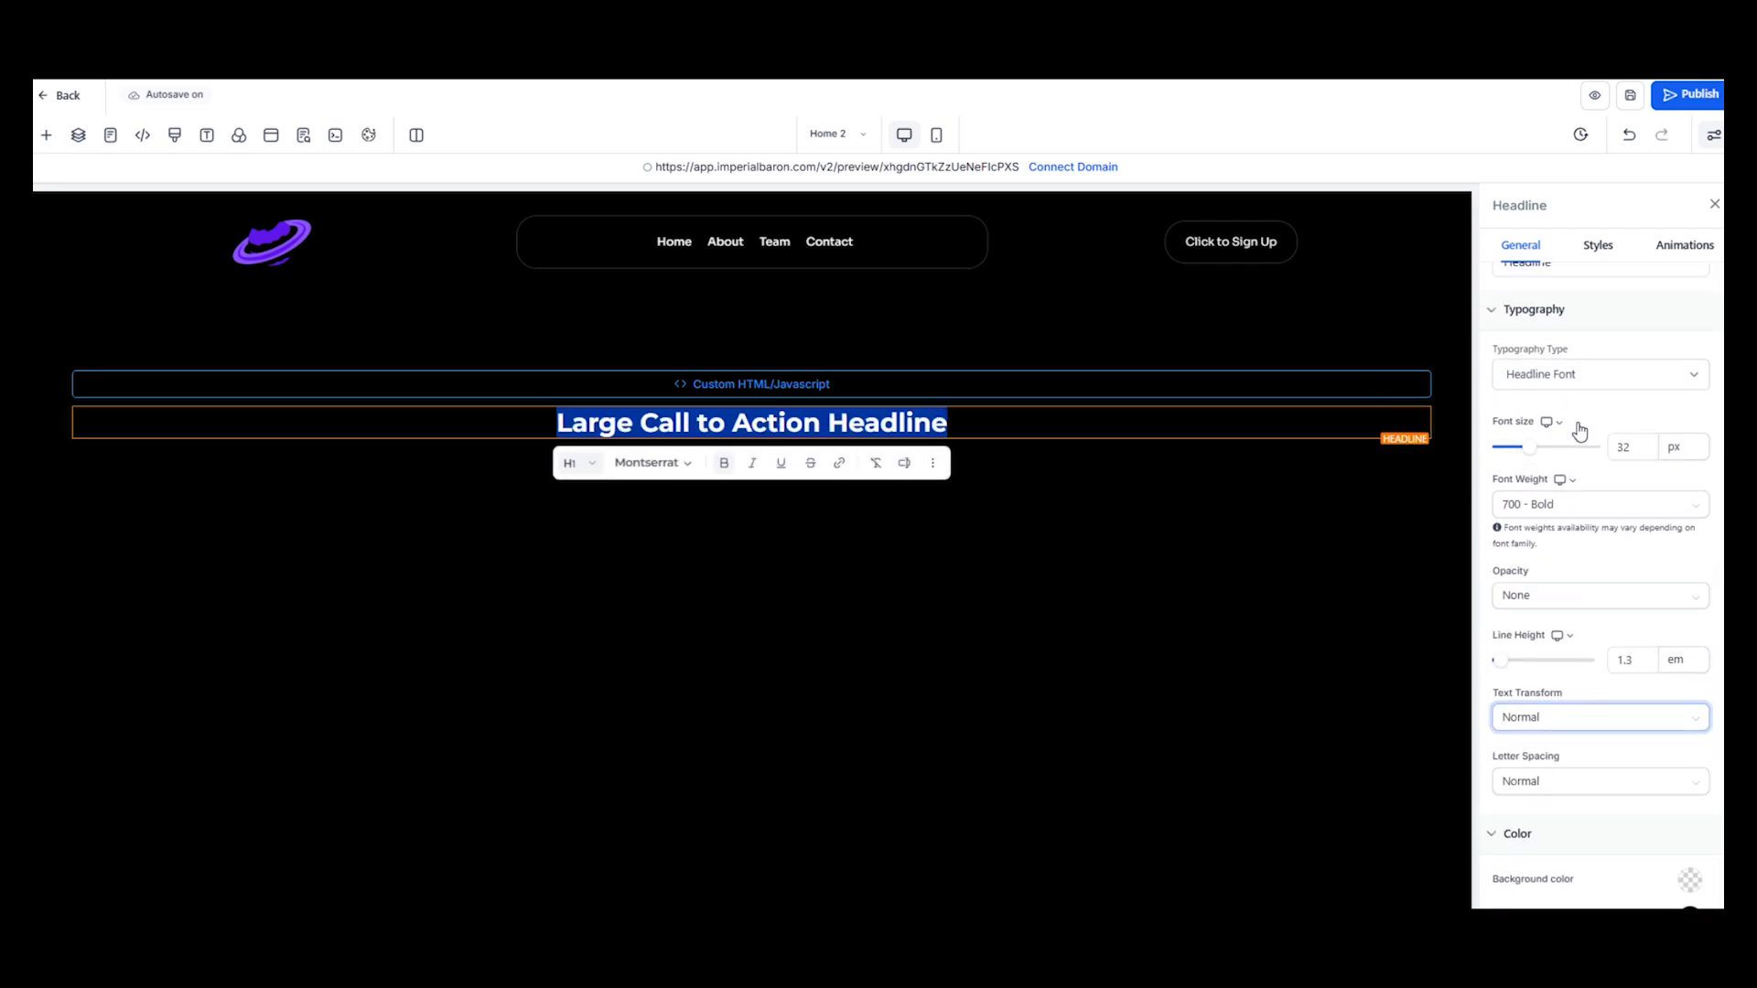
Set the headline's font size to 100 px and switch its typography to the custom font Sora
{"action": "left_click_drag", "start_coordinate": [1525, 493], "coordinate": [1658, 474]}
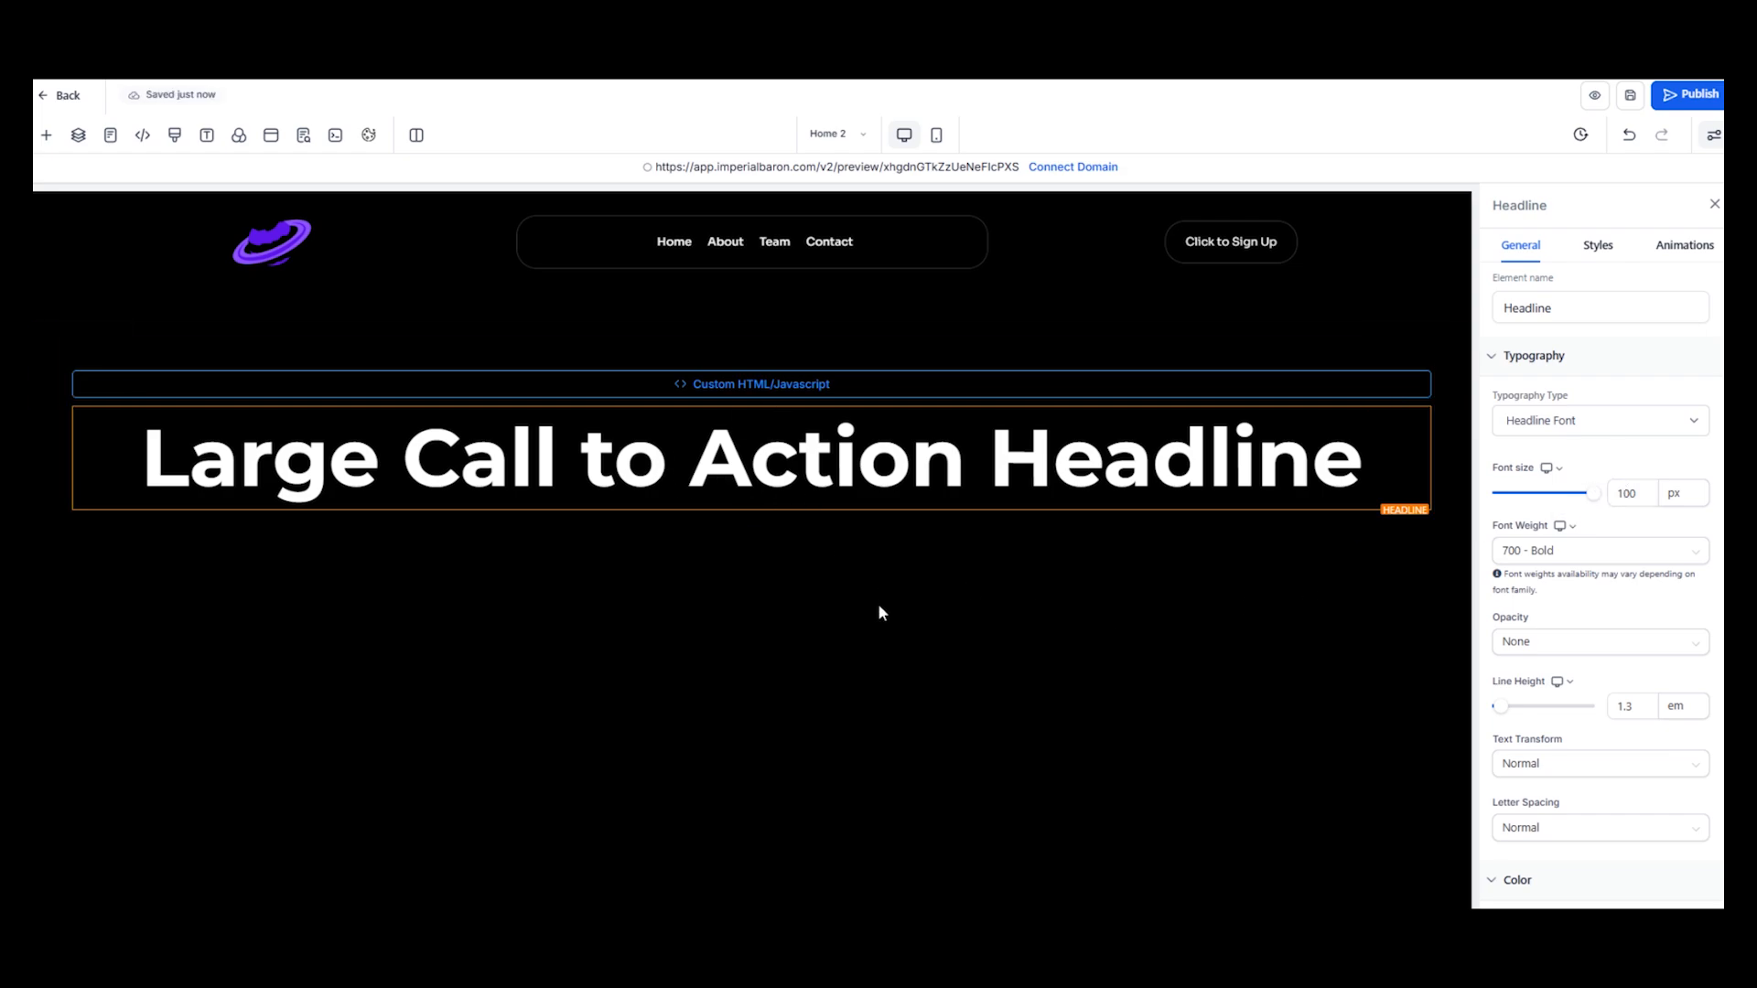
{"action": "left_click", "coordinate": [1102, 464]}
{"action": "left_click", "coordinate": [1601, 420]}
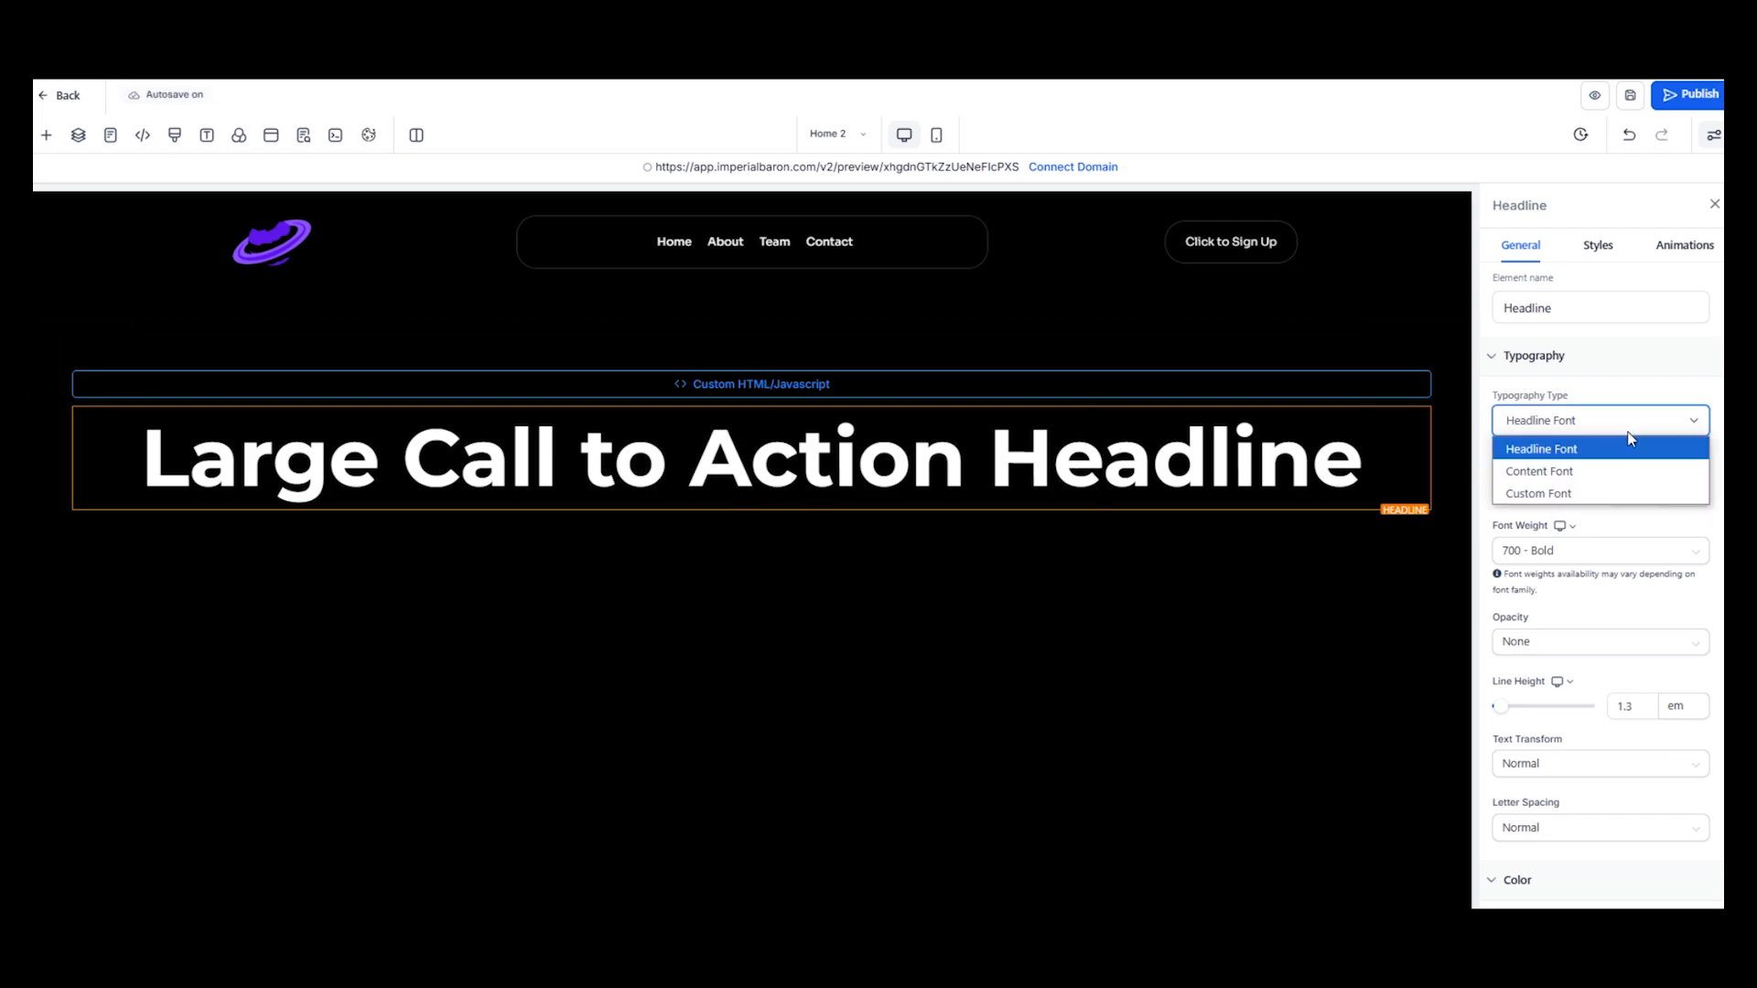
{"action": "left_click", "coordinate": [1588, 492]}
{"action": "left_click", "coordinate": [1600, 474]}
{"action": "left_click", "coordinate": [729, 523]}
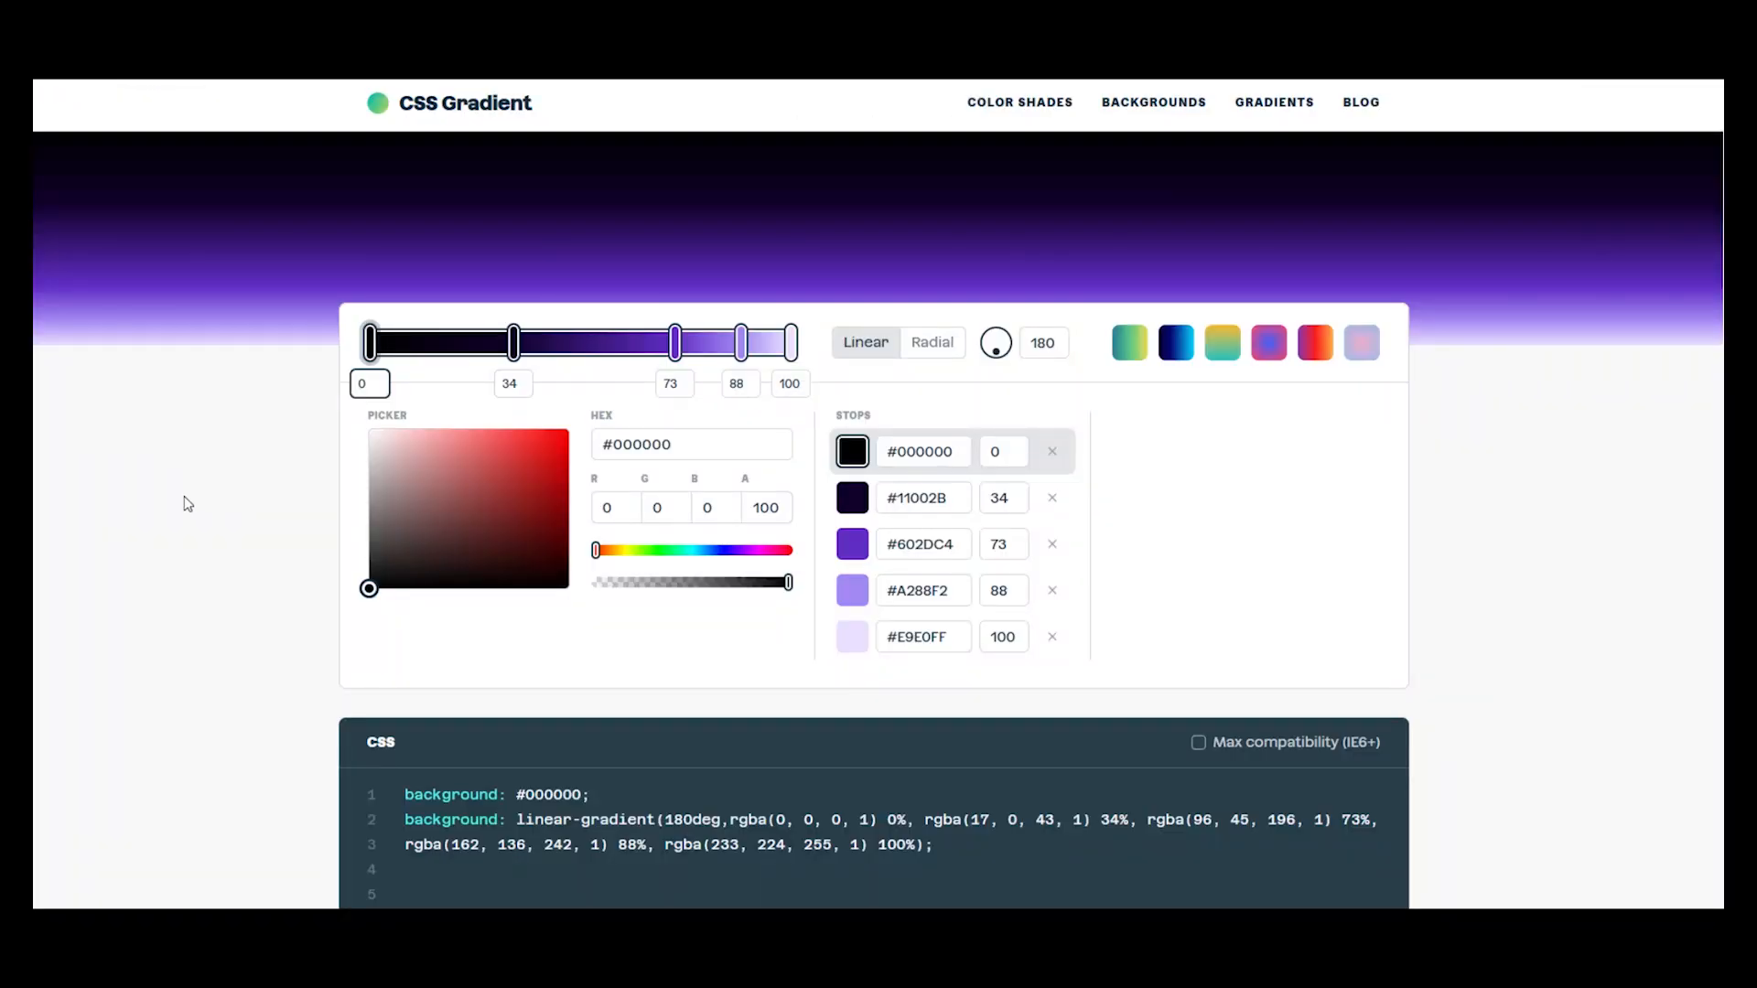
Switch to the CSS Gradient generator and compare its black-to-purple linear gradient with the Evervault homepage's hero background
{"action": "scroll", "coordinate": [187, 504], "scroll_direction": "down", "scroll_amount": 1}
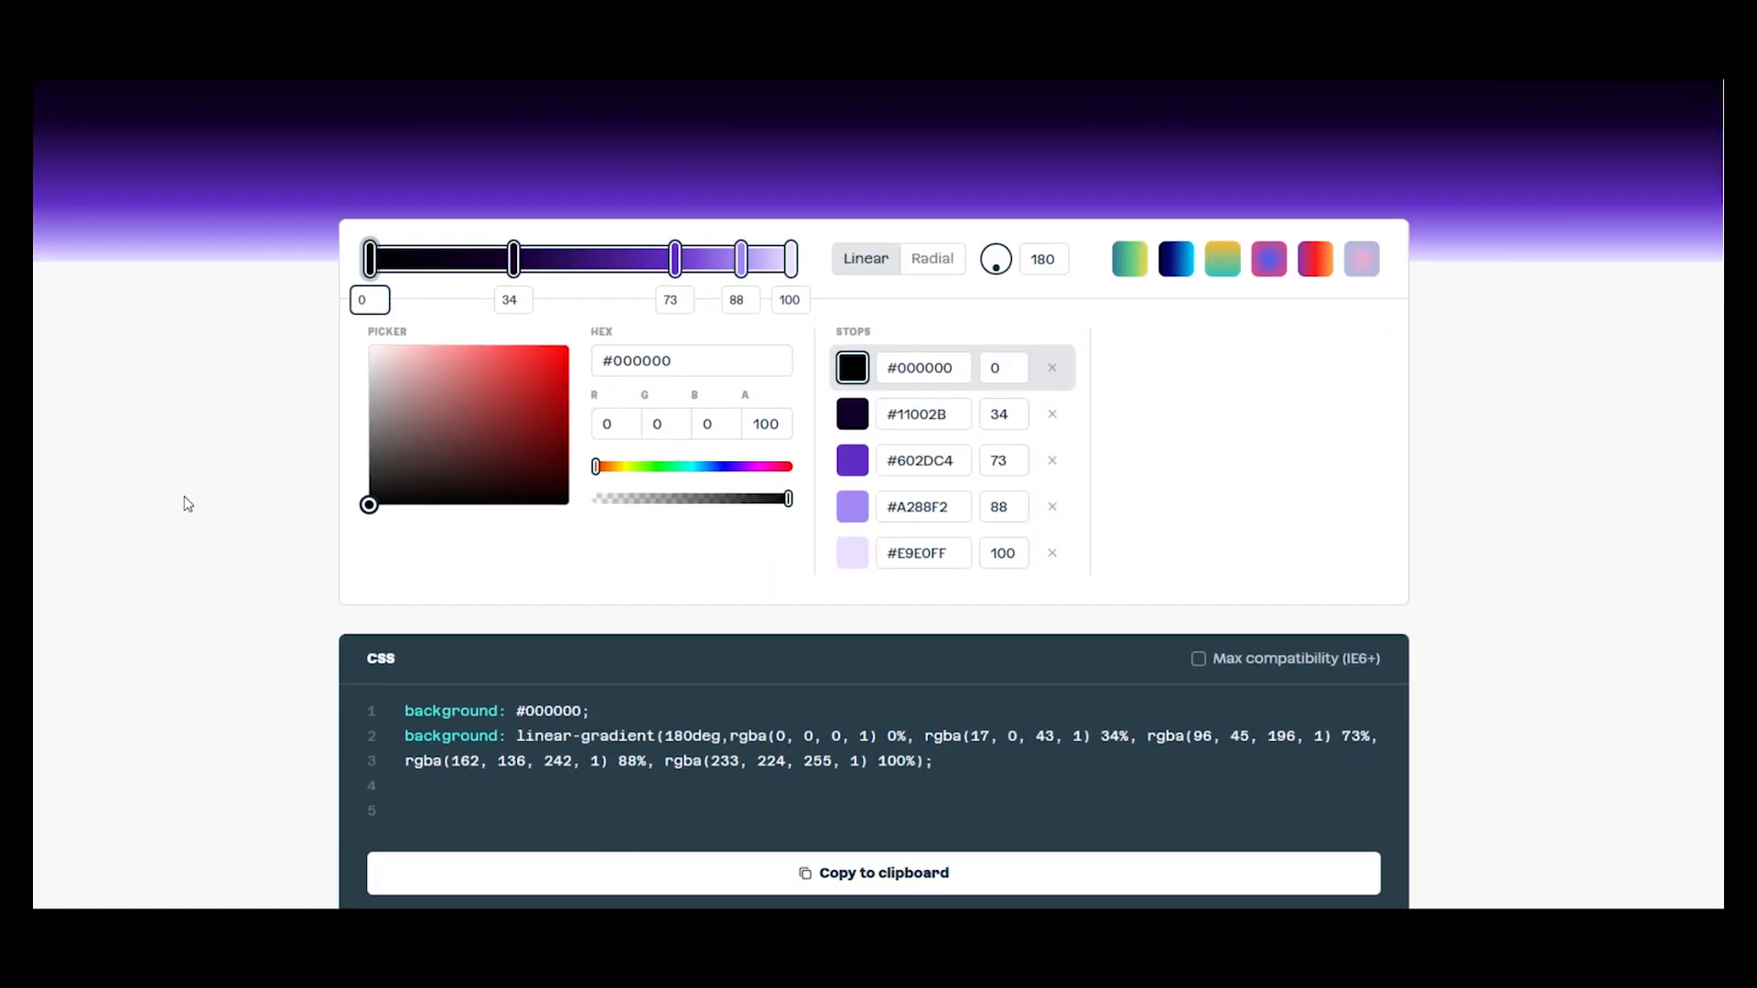
{"action": "scroll", "coordinate": [188, 504], "scroll_direction": "up", "scroll_amount": 1}
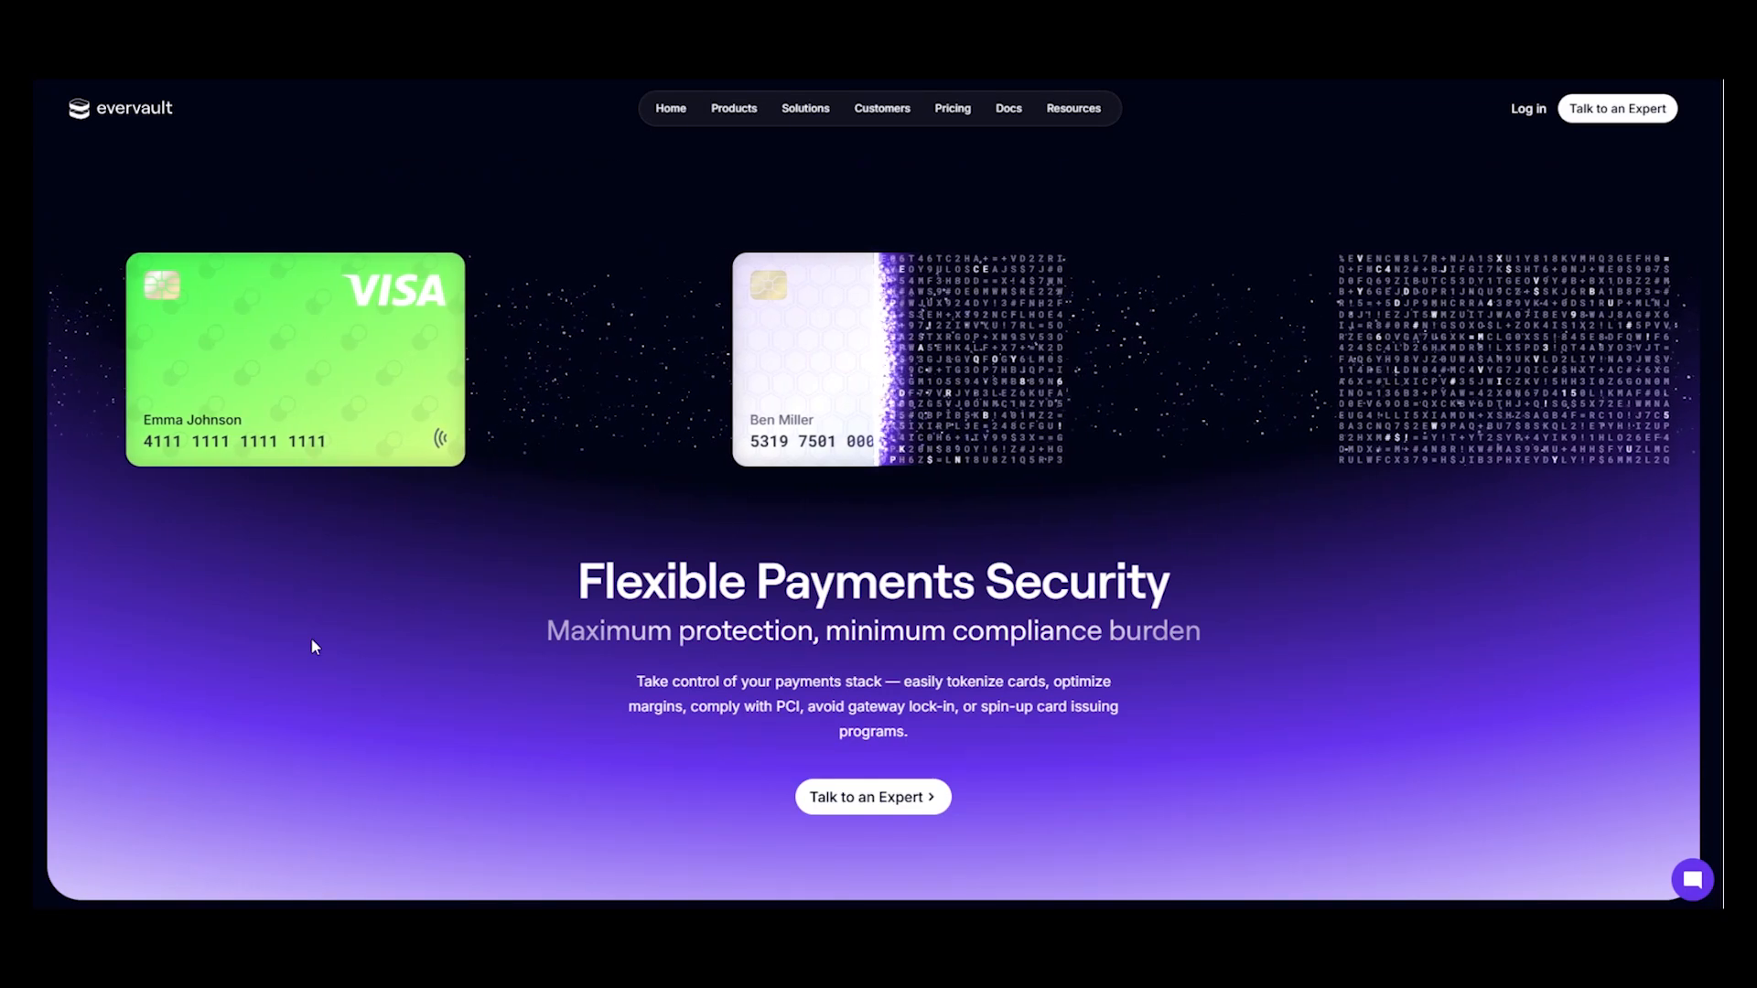
{"action": "scroll", "coordinate": [262, 535], "scroll_direction": "down", "scroll_amount": 1}
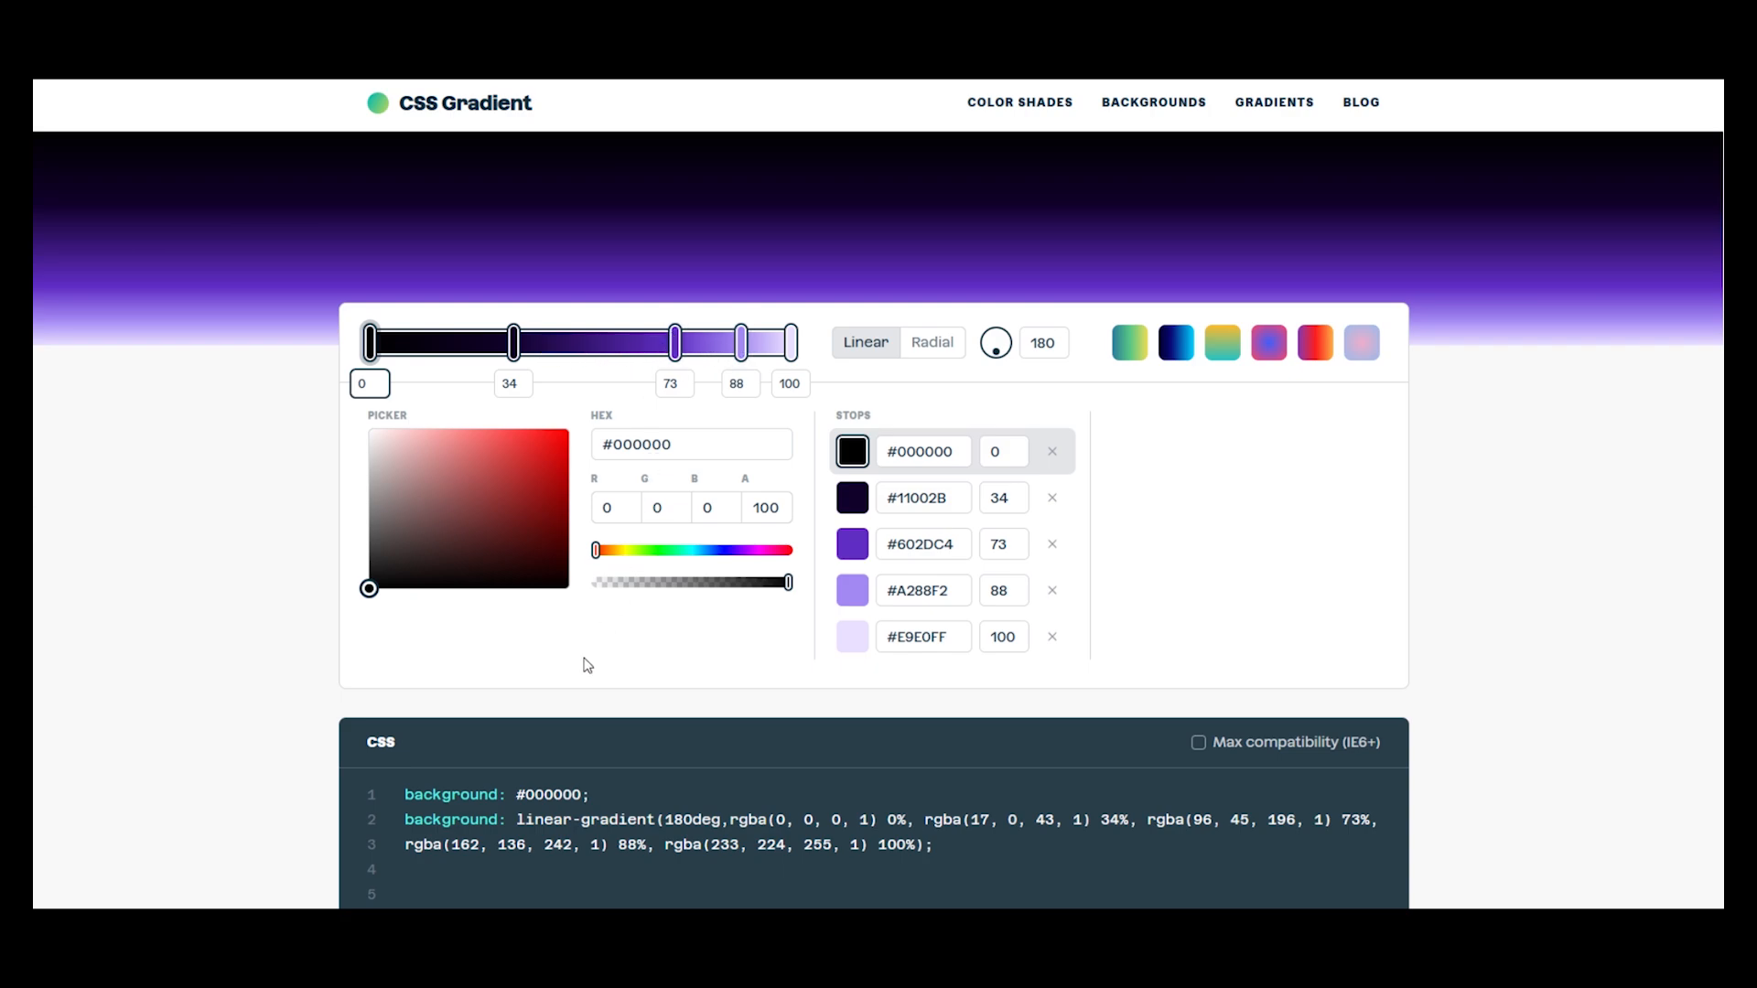
{"action": "scroll", "coordinate": [587, 665], "scroll_direction": "down", "scroll_amount": 2}
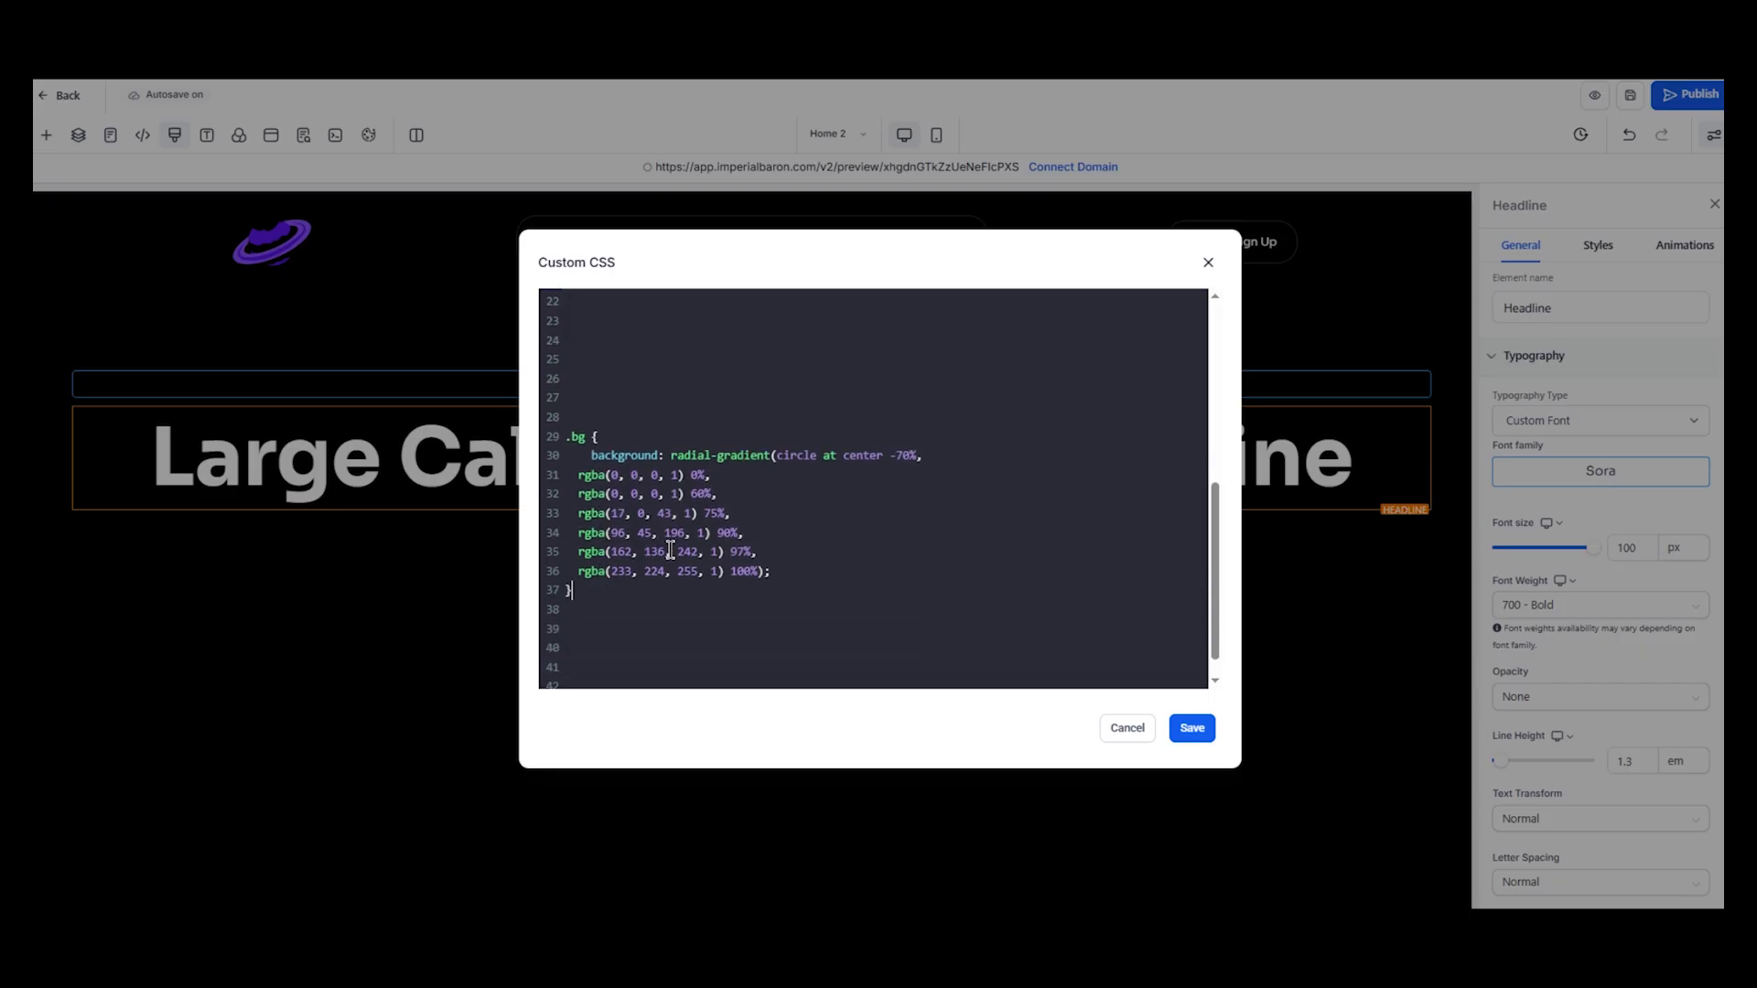
Save a .bg rule in the page's Custom CSS with a radial gradient, circle at center -70%, from black through purple to pale lavender
{"action": "left_click_drag", "start_coordinate": [572, 591], "coordinate": [540, 442]}
{"action": "left_click", "coordinate": [804, 530]}
{"action": "left_click", "coordinate": [924, 460]}
{"action": "left_click_drag", "start_coordinate": [924, 459], "coordinate": [888, 456]}
{"action": "left_click", "coordinate": [907, 502]}
{"action": "left_click", "coordinate": [907, 496]}
{"action": "left_click", "coordinate": [1190, 730]}
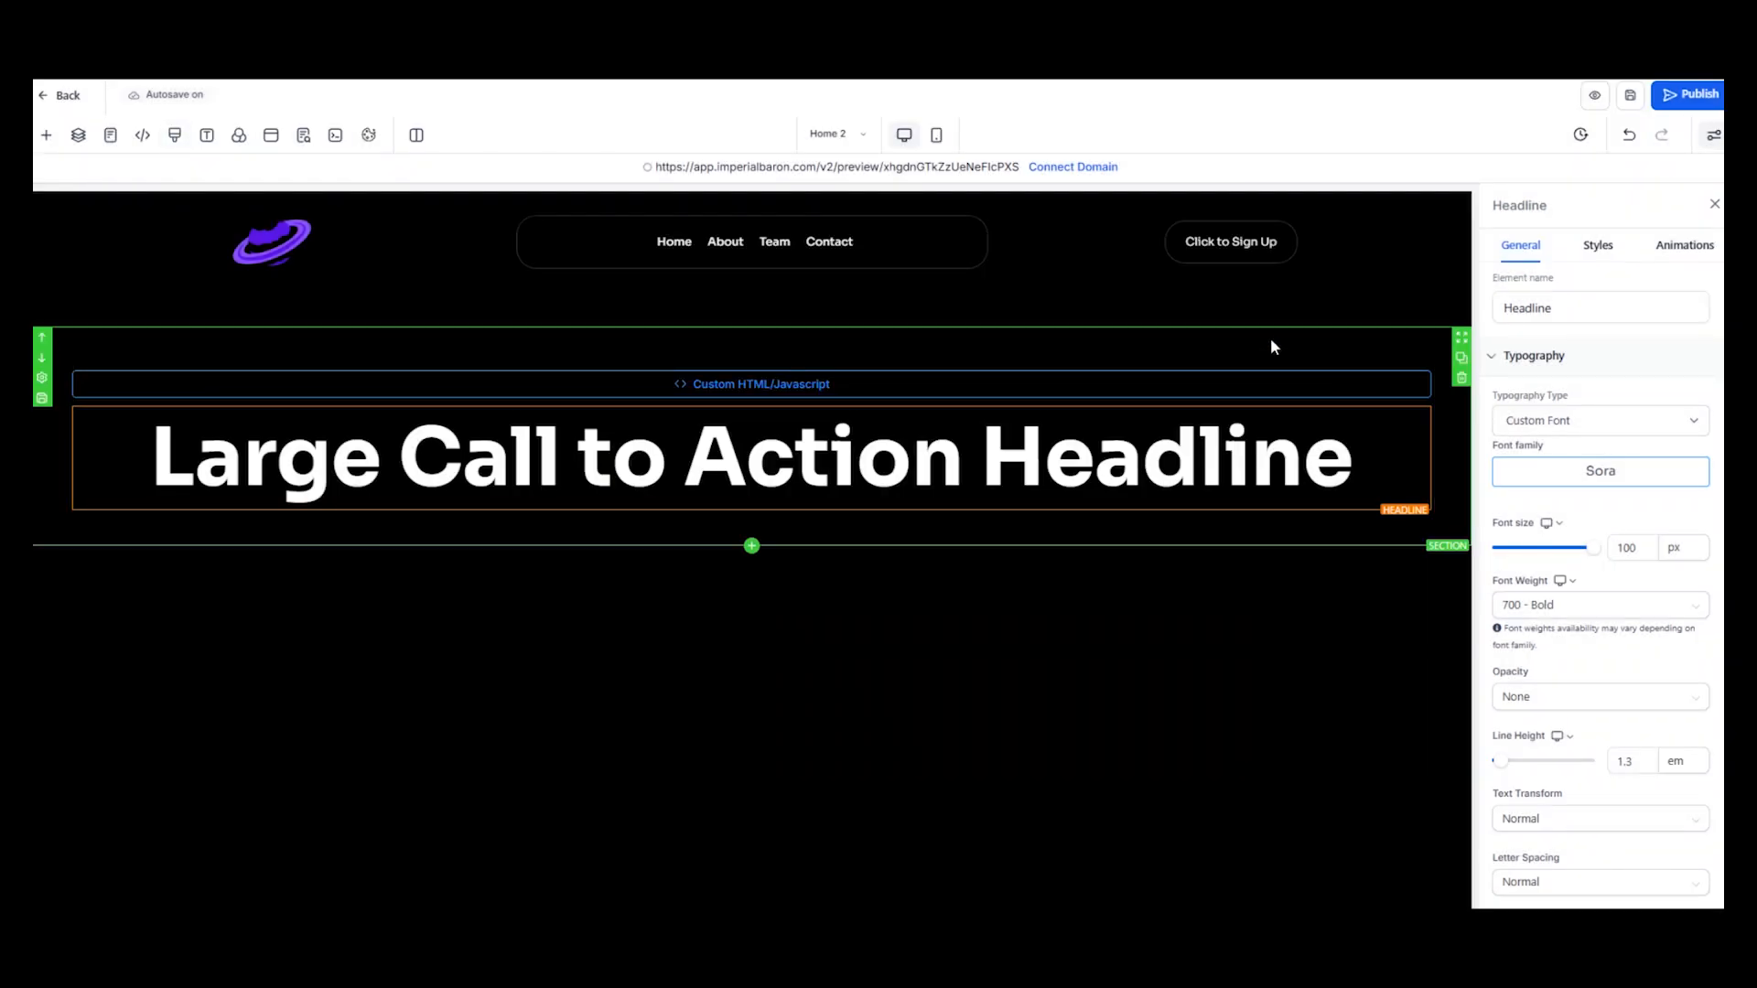
Assign the custom class bg to the 1-column row containing the headline
{"action": "left_click", "coordinate": [1261, 347]}
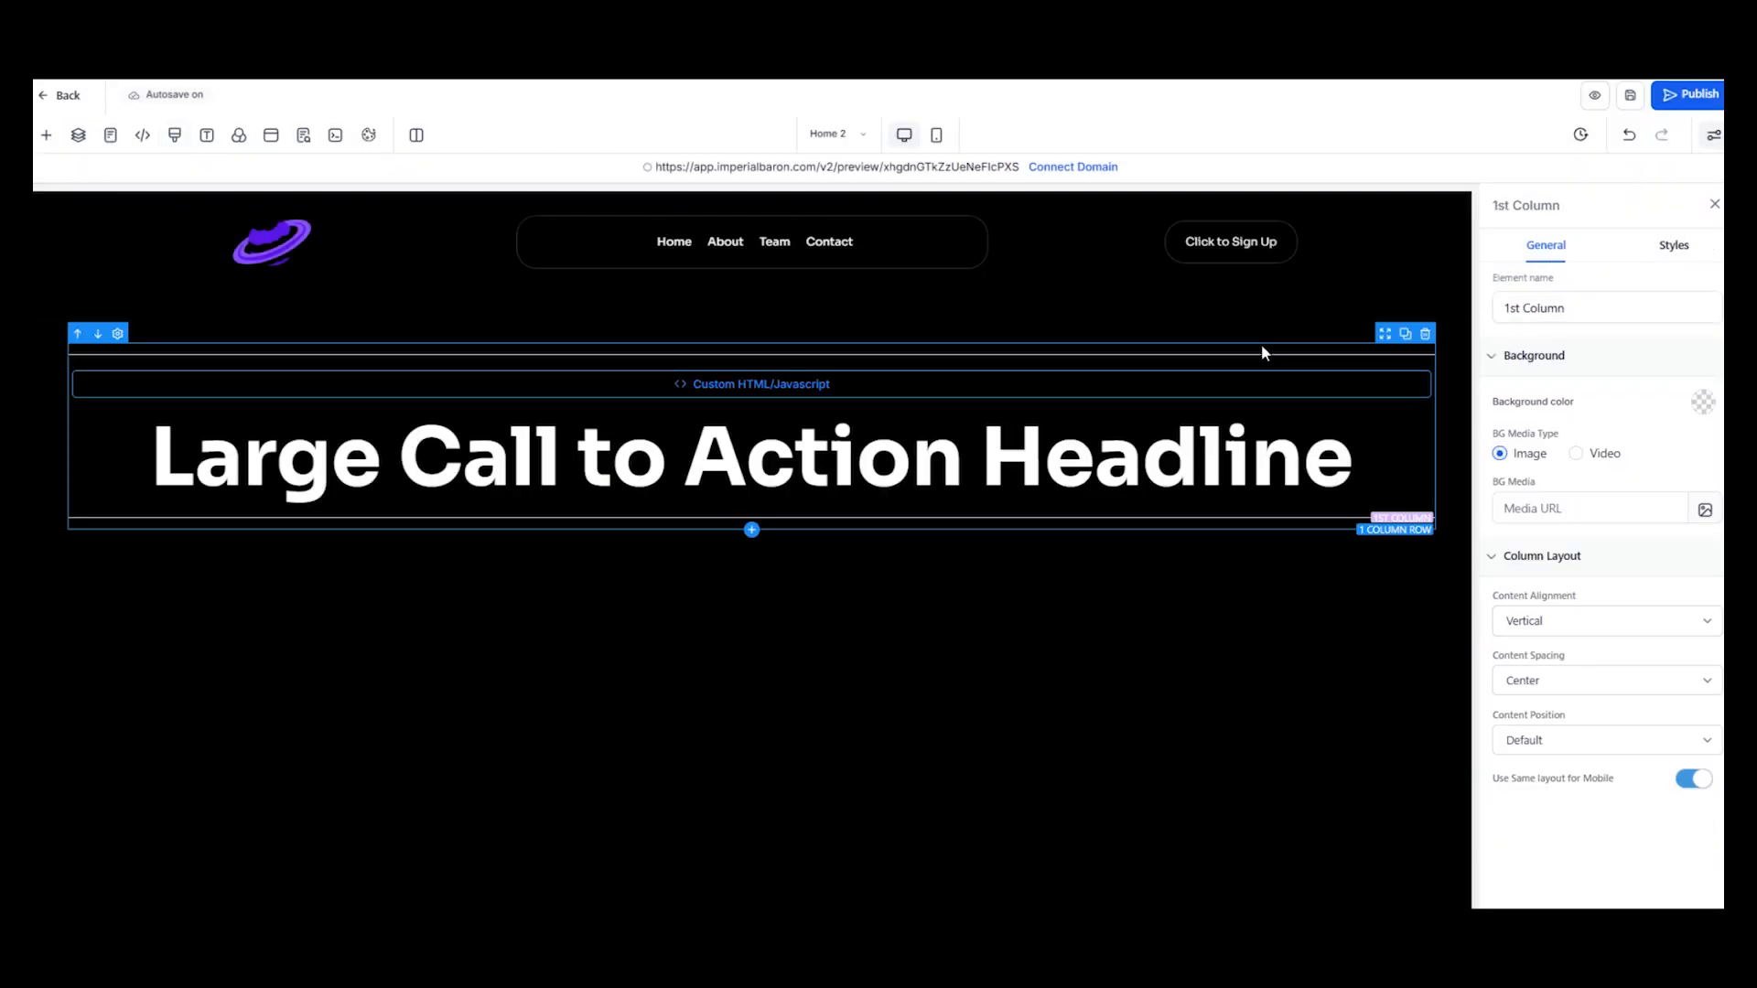
{"action": "left_click", "coordinate": [1261, 343]}
{"action": "left_click", "coordinate": [1674, 247]}
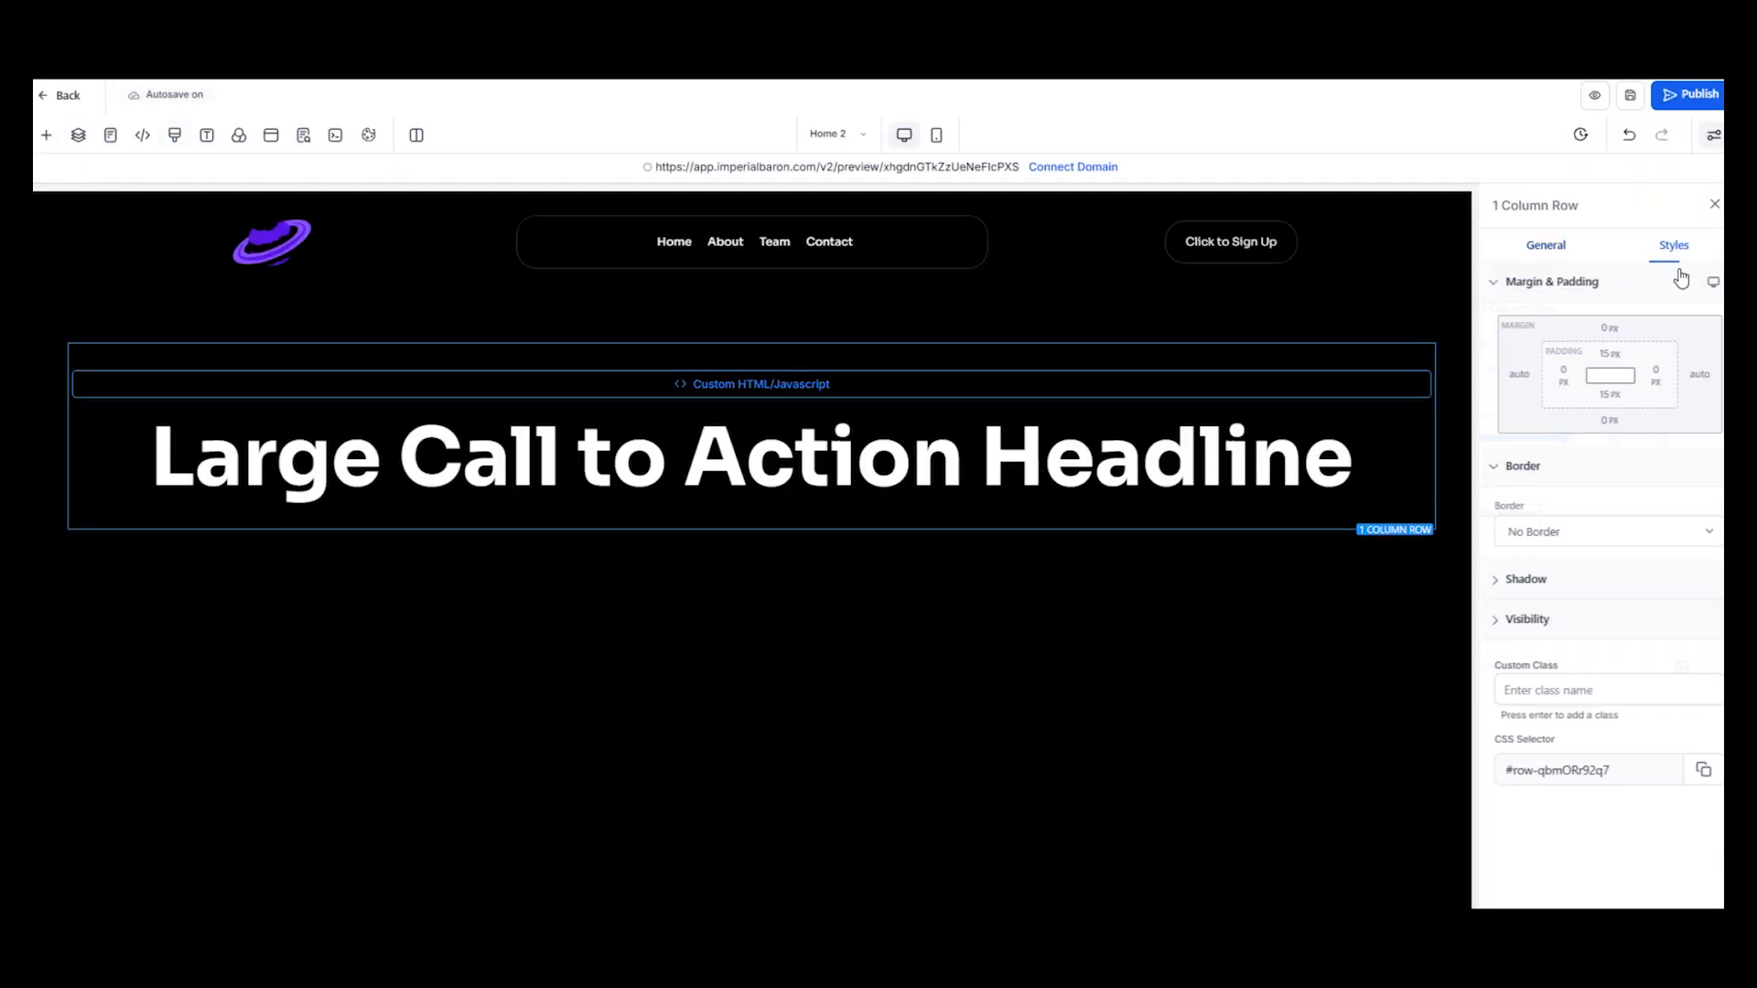
{"action": "left_click", "coordinate": [1526, 693]}
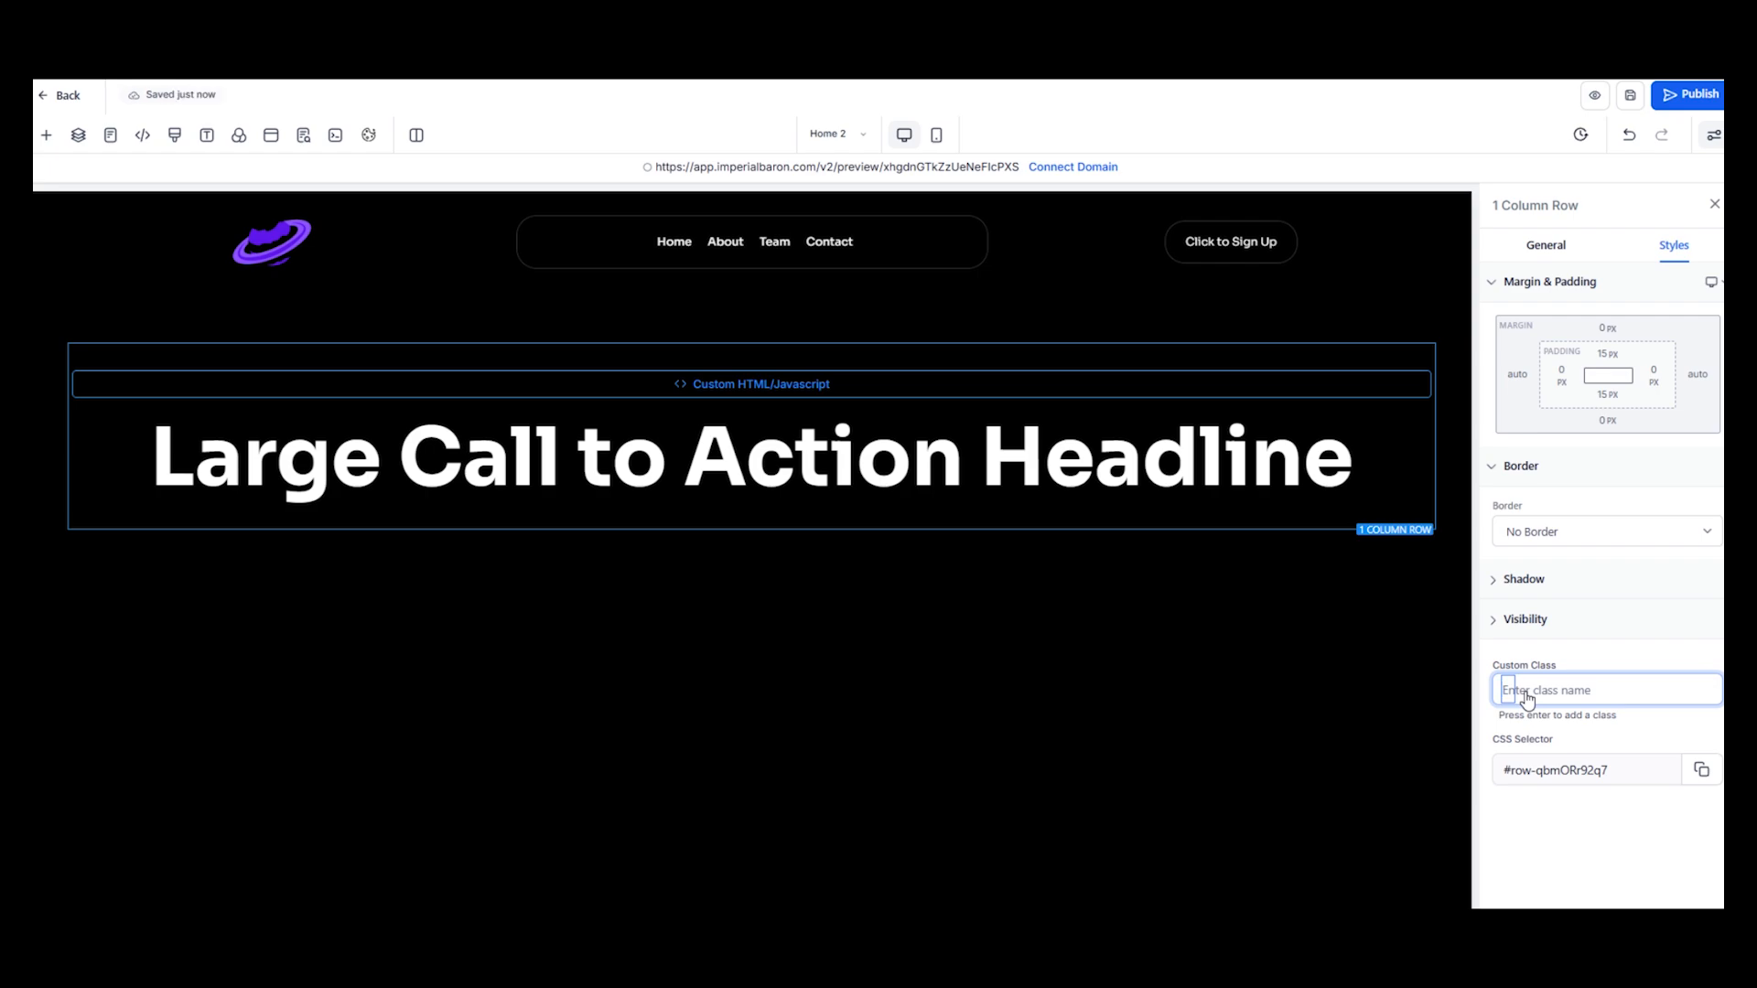
{"action": "type", "text": "bg"}
{"action": "key", "text": "Return"}
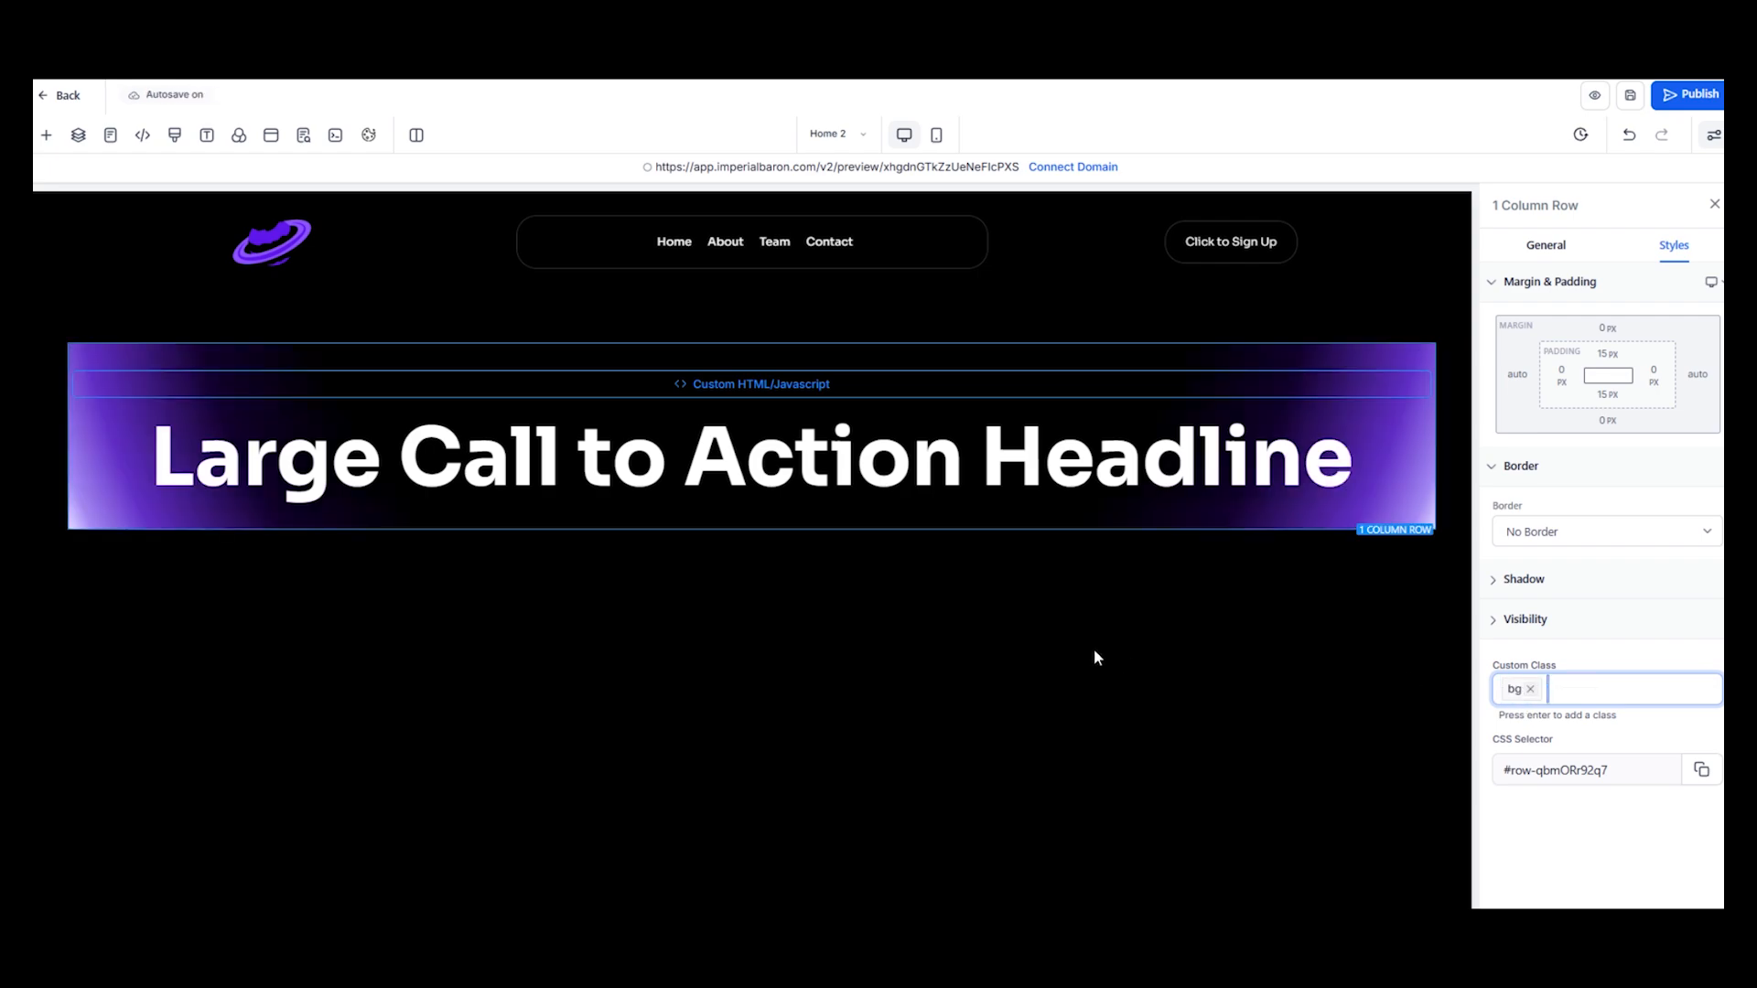
{"action": "left_click", "coordinate": [518, 694]}
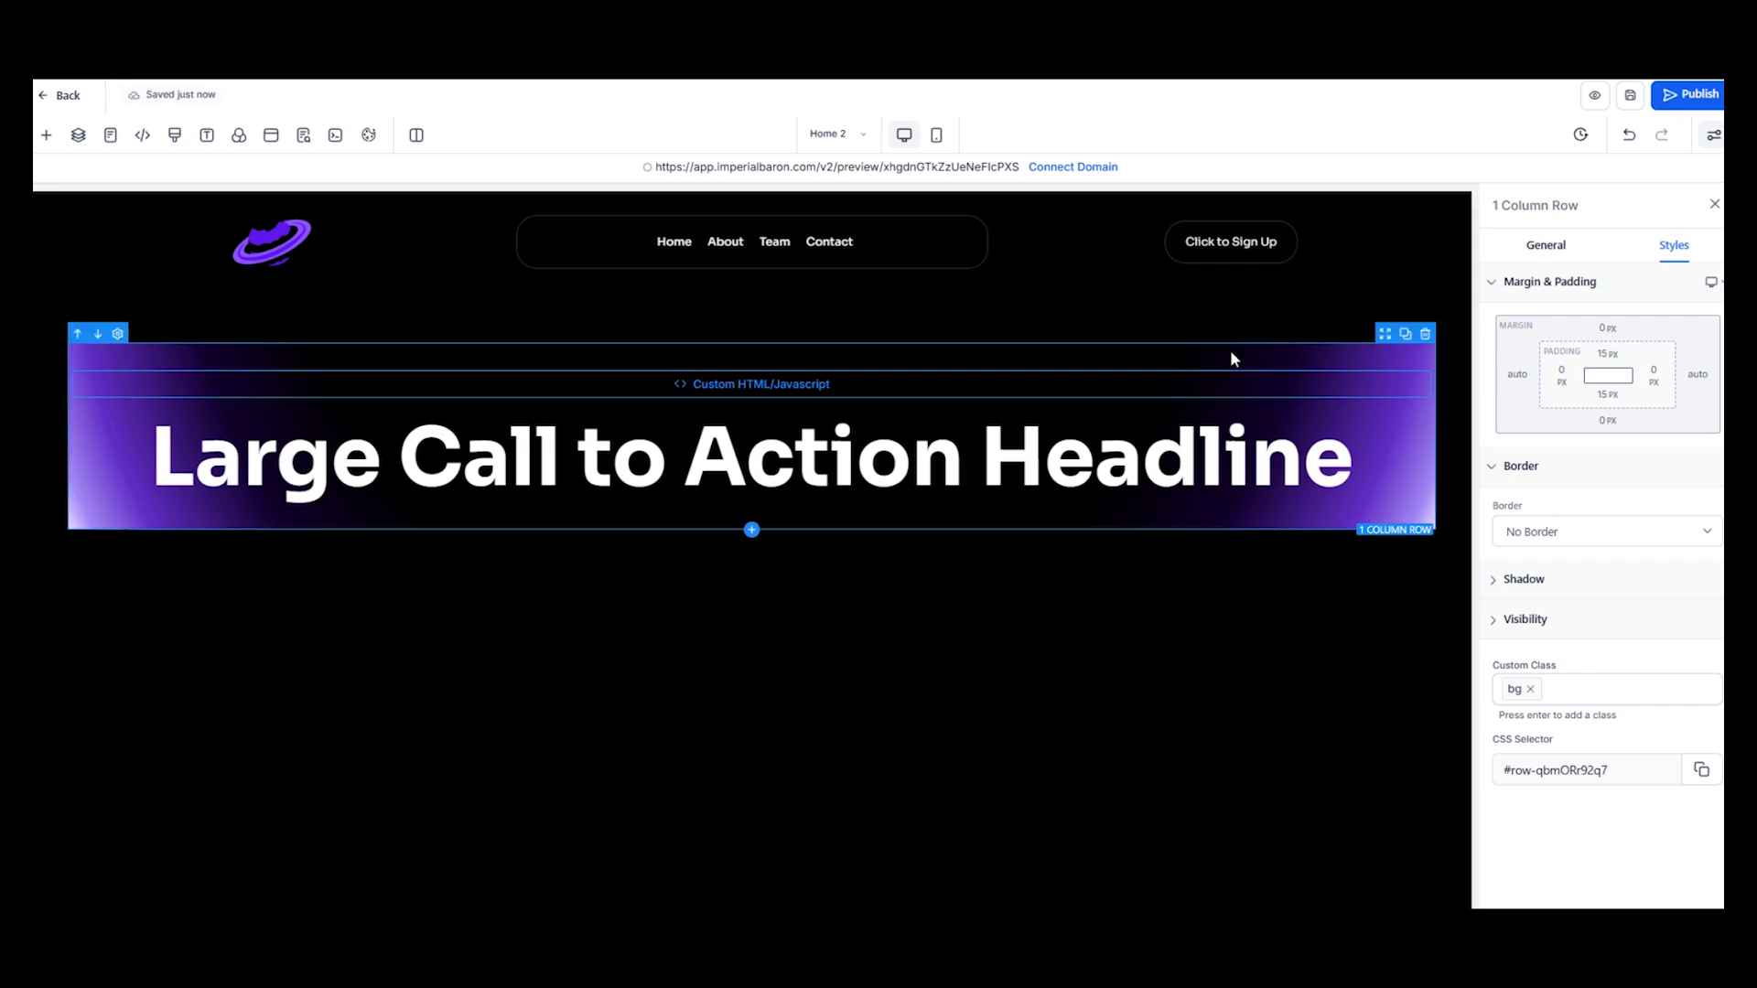
Set the 1-column row's top and bottom padding to 500 px each
{"action": "left_click", "coordinate": [1610, 354]}
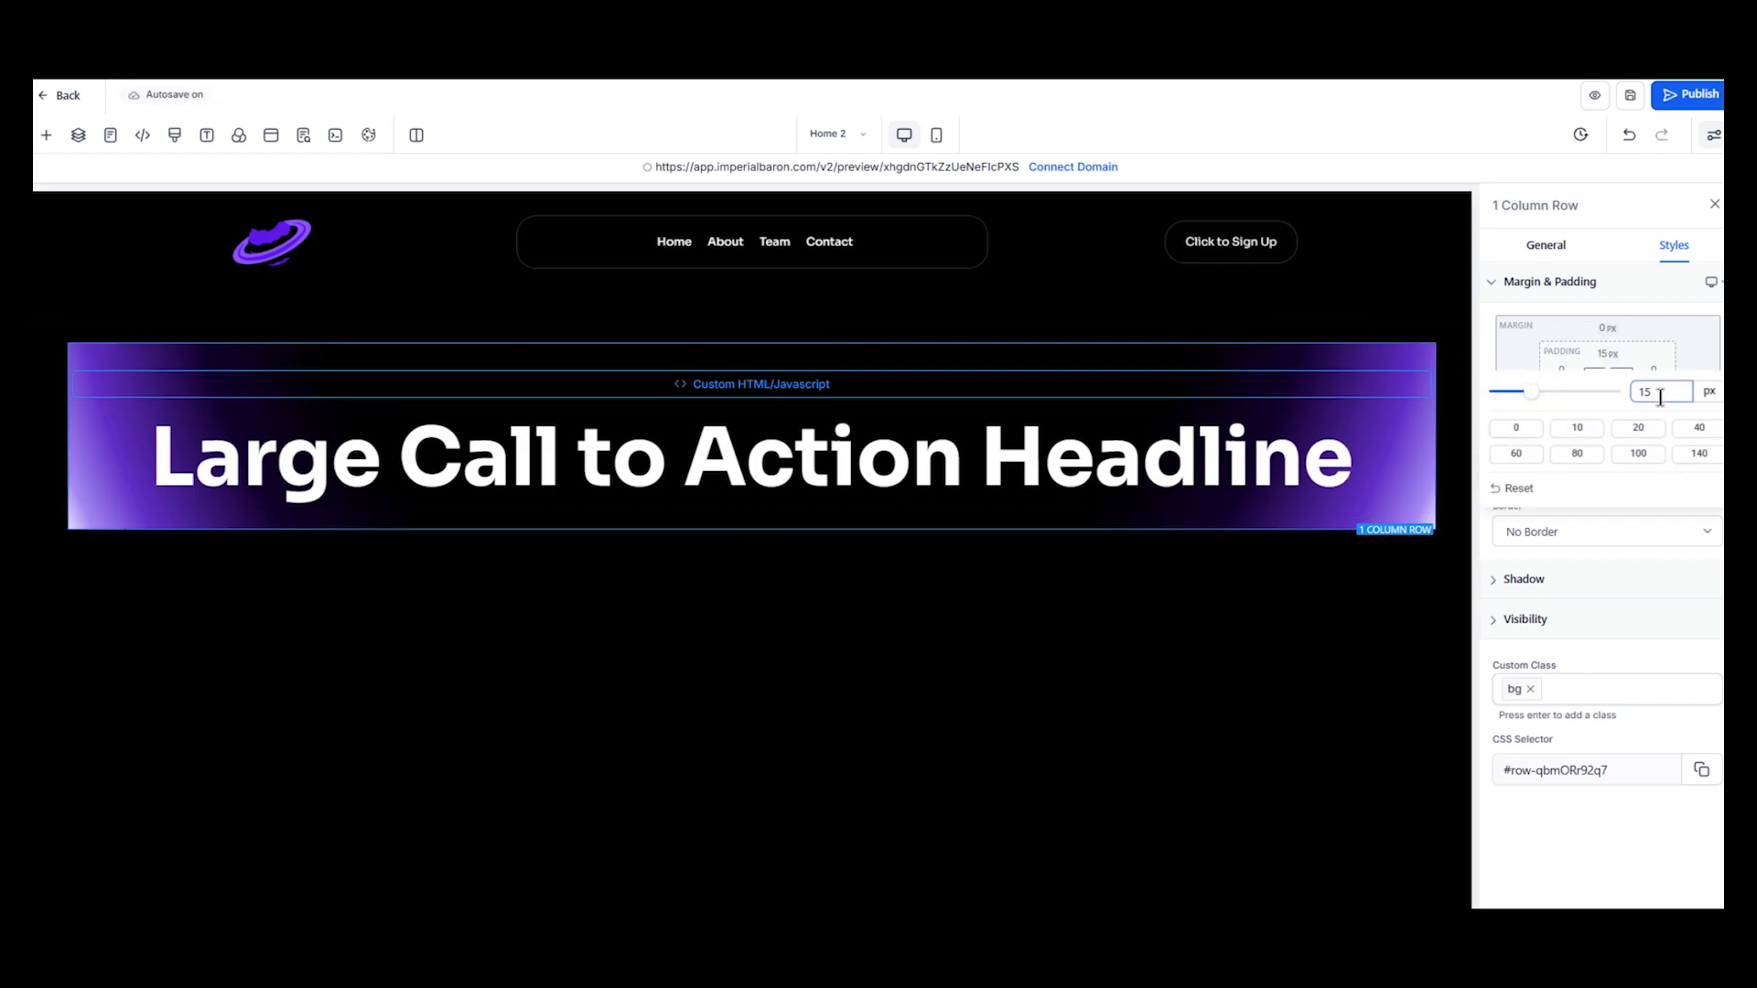
{"action": "left_click_drag", "start_coordinate": [1653, 392], "coordinate": [1626, 399]}
{"action": "type", "text": "500"}
{"action": "key", "text": "Return"}
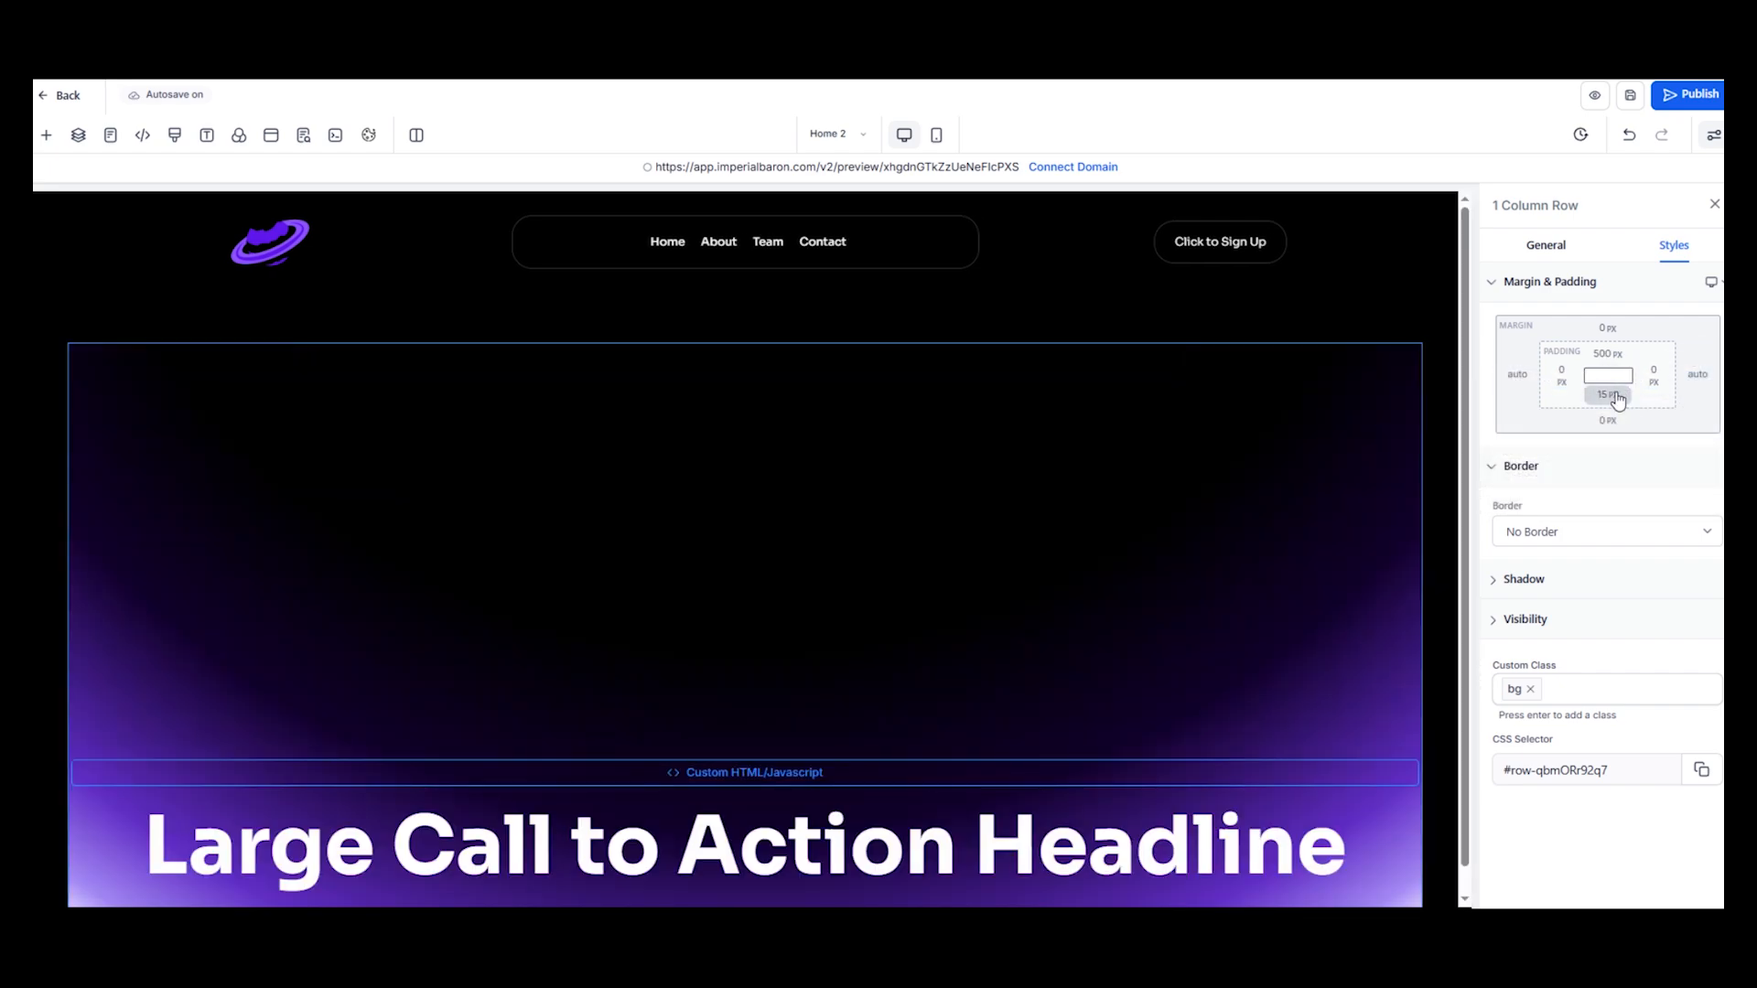
{"action": "left_click", "coordinate": [1612, 396]}
{"action": "type", "text": "50"}
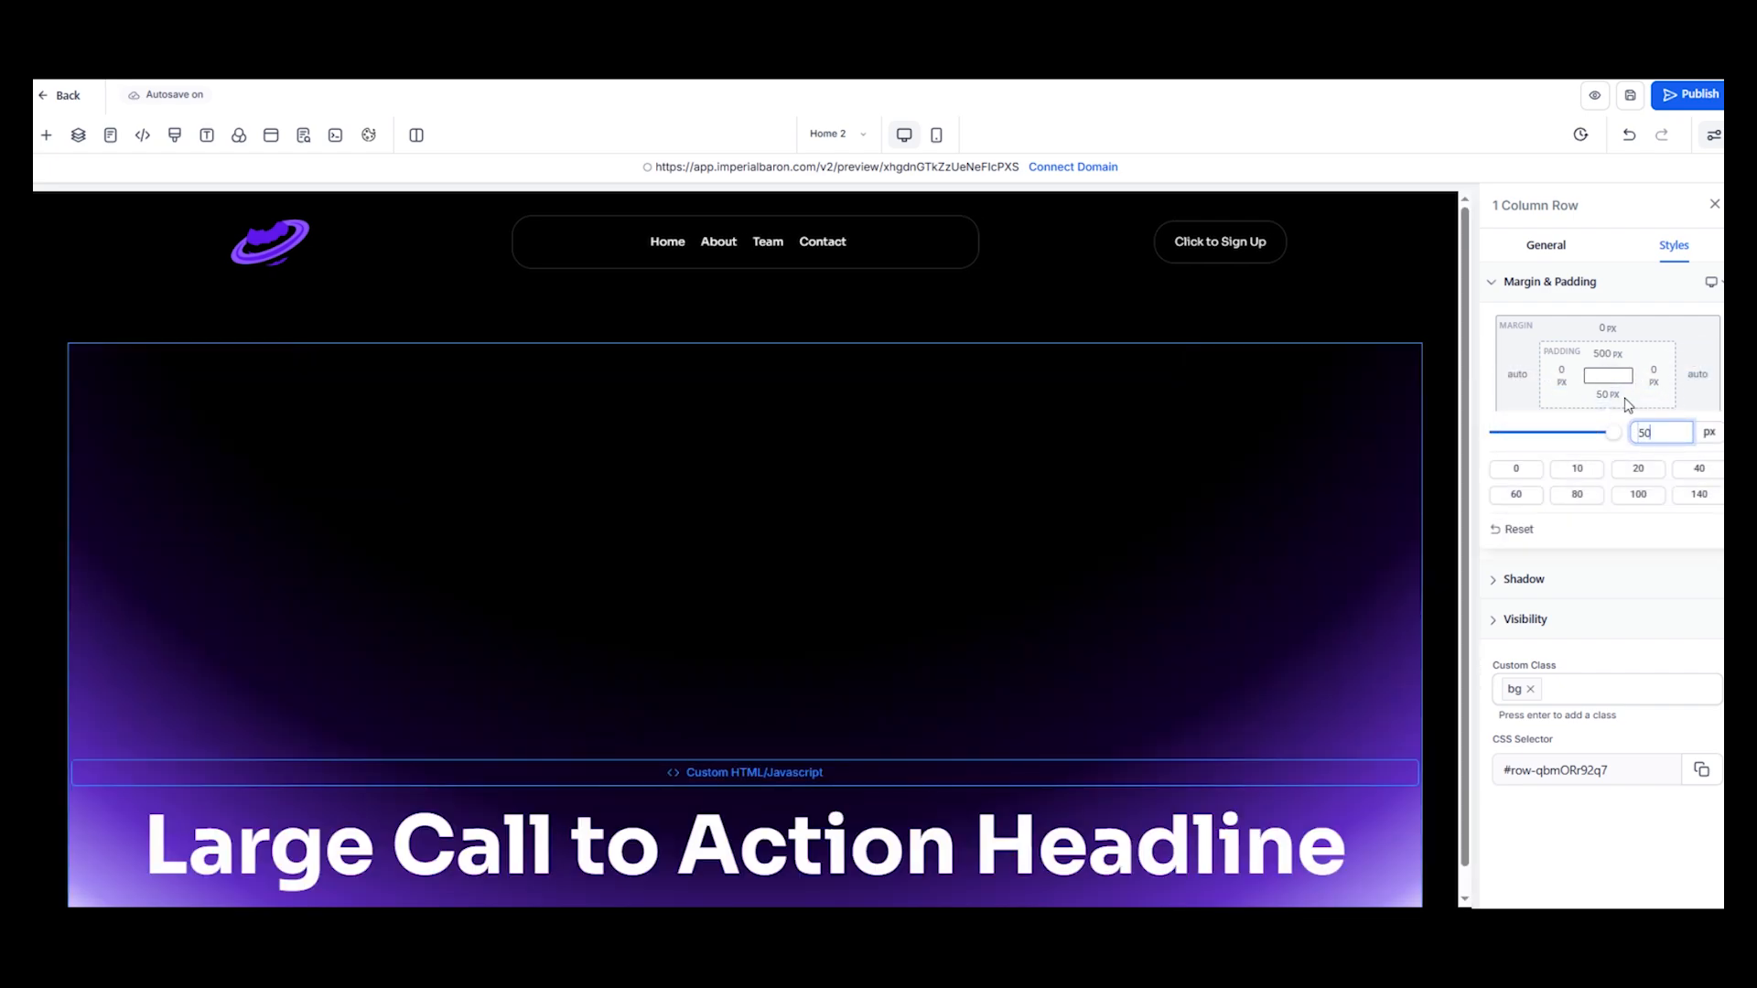
{"action": "type", "text": "0"}
{"action": "key", "text": "Return"}
{"action": "scroll", "coordinate": [980, 544], "scroll_direction": "down", "scroll_amount": 5}
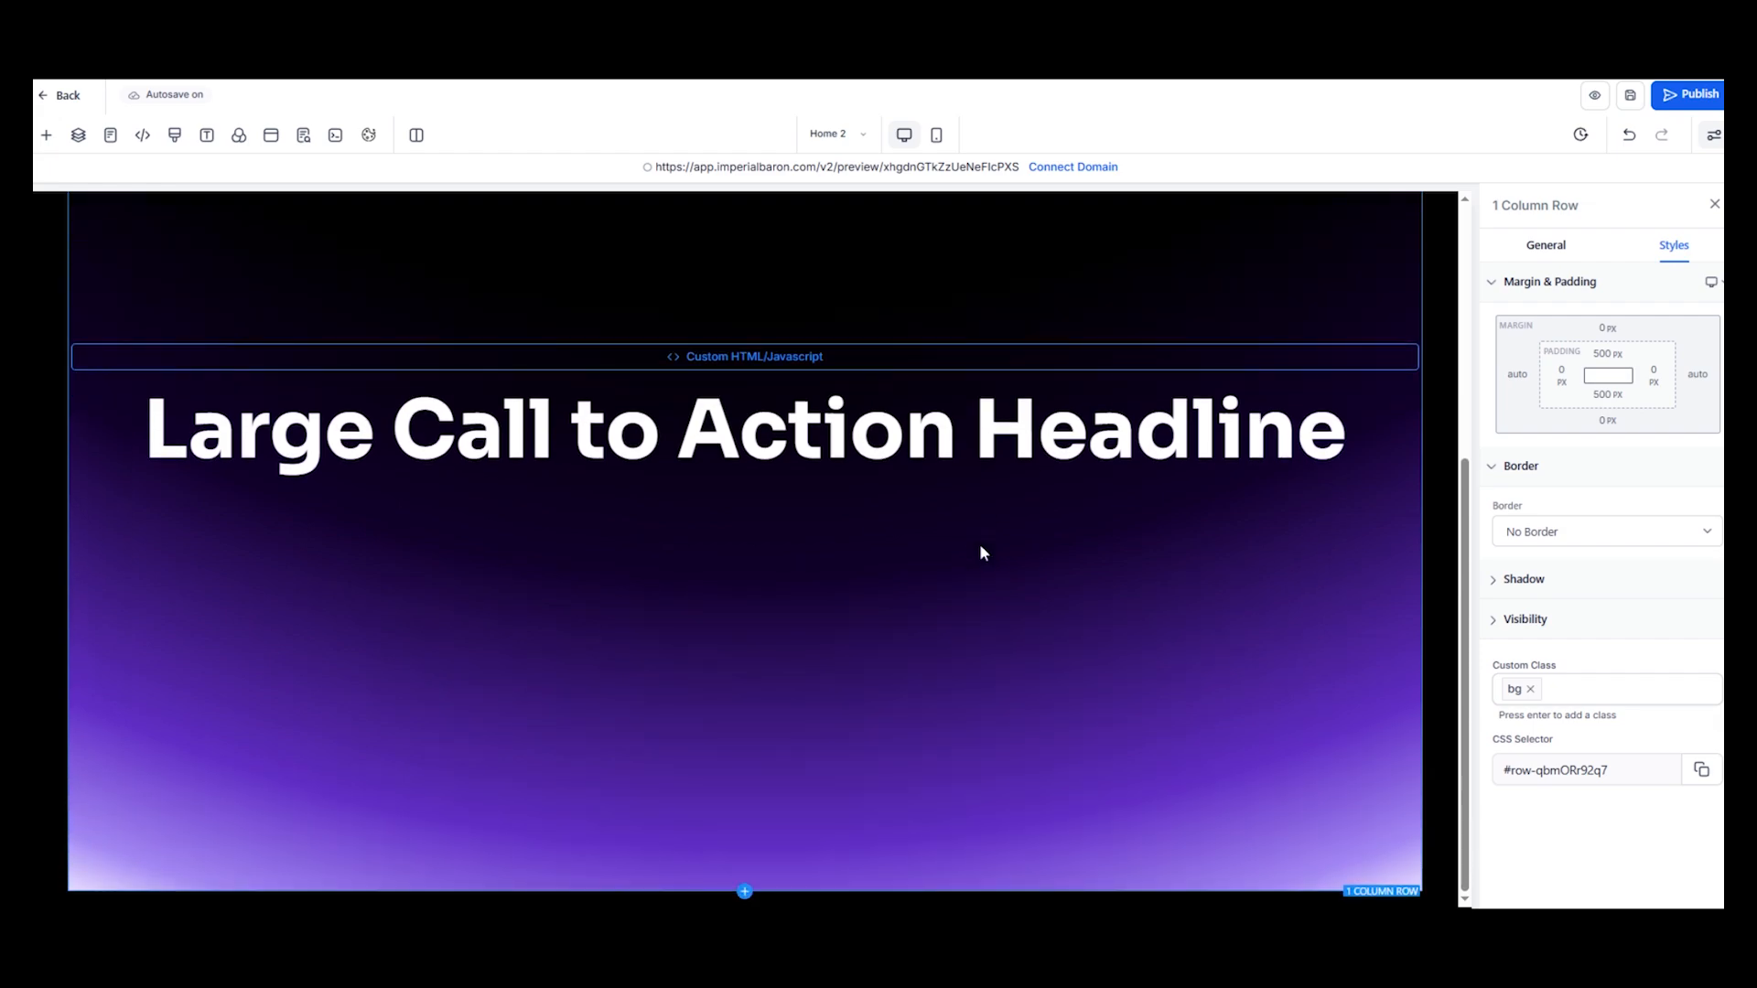
{"action": "scroll", "coordinate": [981, 549], "scroll_direction": "up", "scroll_amount": 3}
{"action": "scroll", "coordinate": [979, 548], "scroll_direction": "down", "scroll_amount": 2}
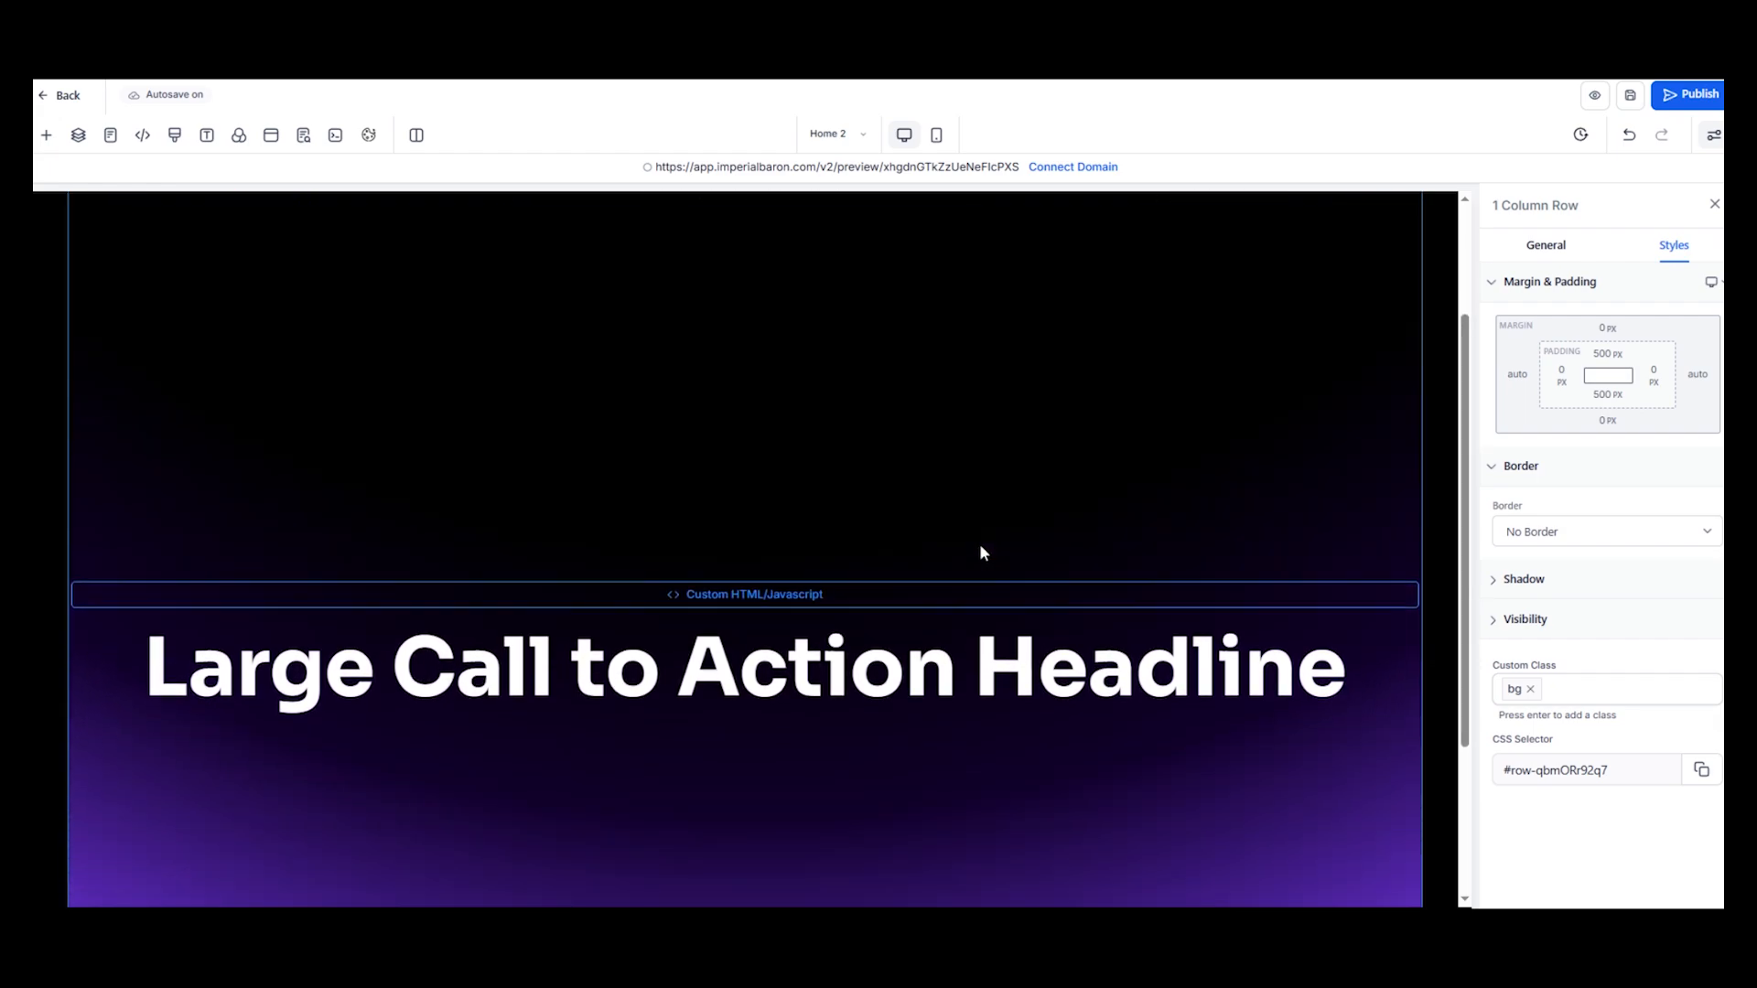
{"action": "scroll", "coordinate": [979, 547], "scroll_direction": "up", "scroll_amount": 1}
{"action": "scroll", "coordinate": [979, 548], "scroll_direction": "down", "scroll_amount": 2}
{"action": "scroll", "coordinate": [981, 549], "scroll_direction": "up", "scroll_amount": 3}
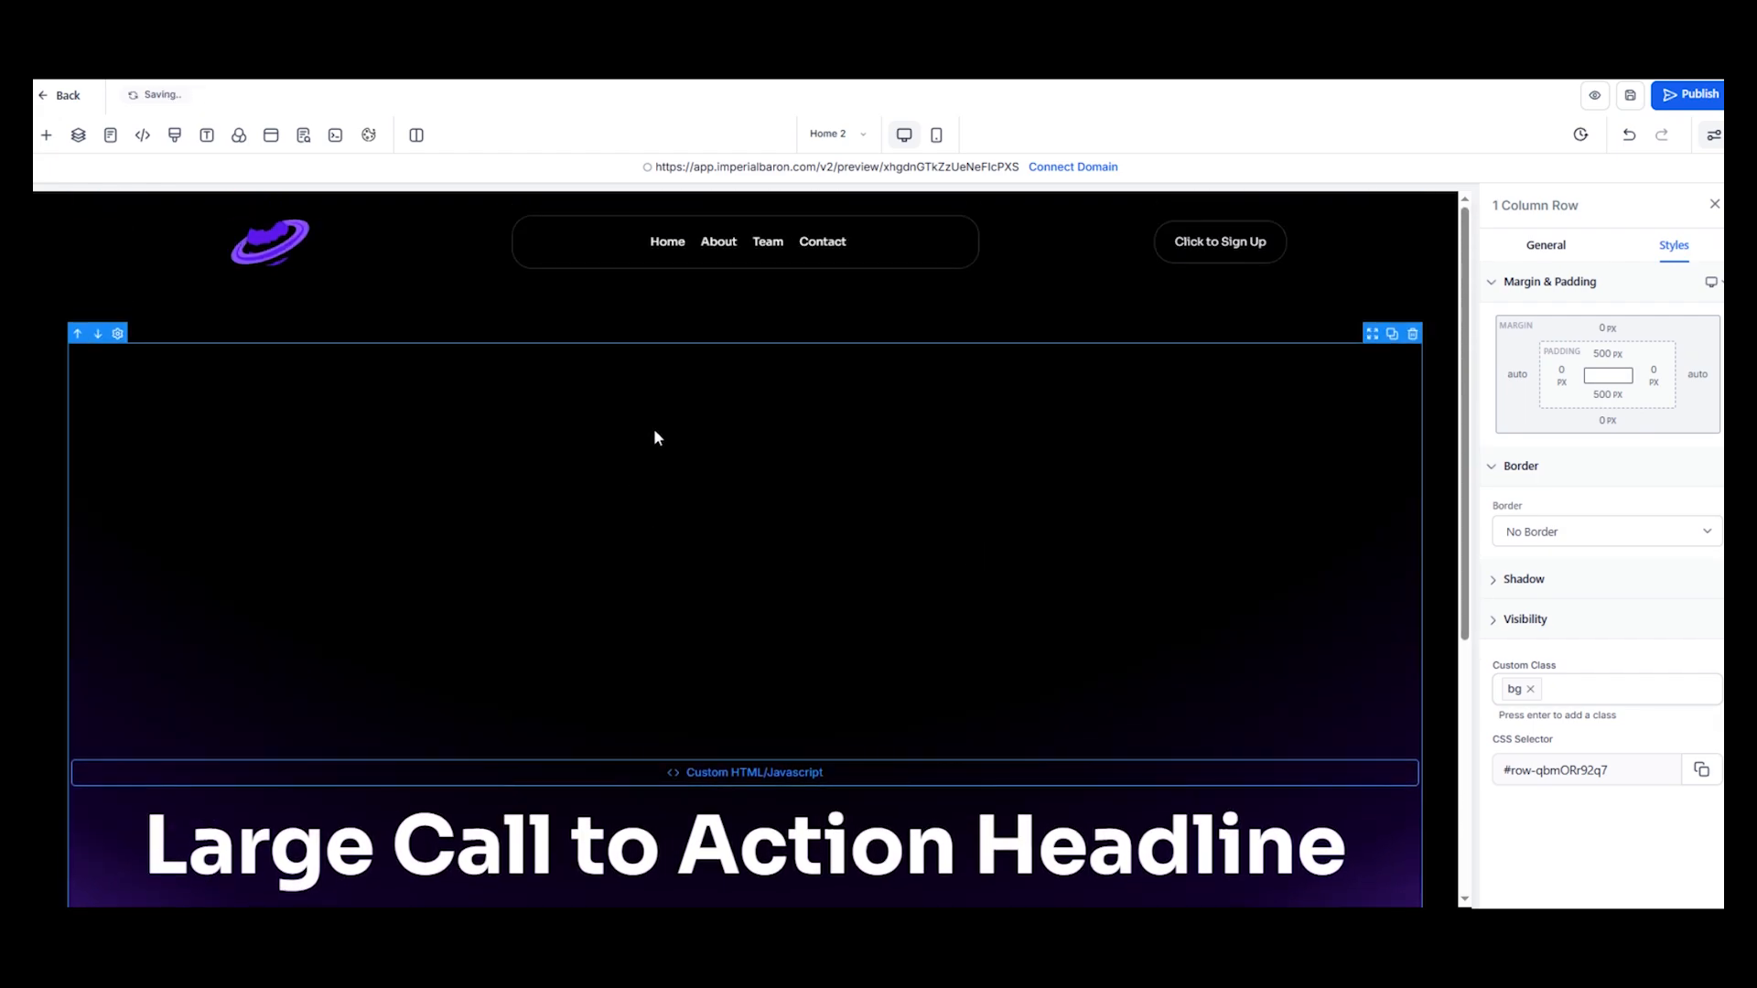
Set the 1-column row's top padding to 300 px
{"action": "left_click", "coordinate": [1611, 357]}
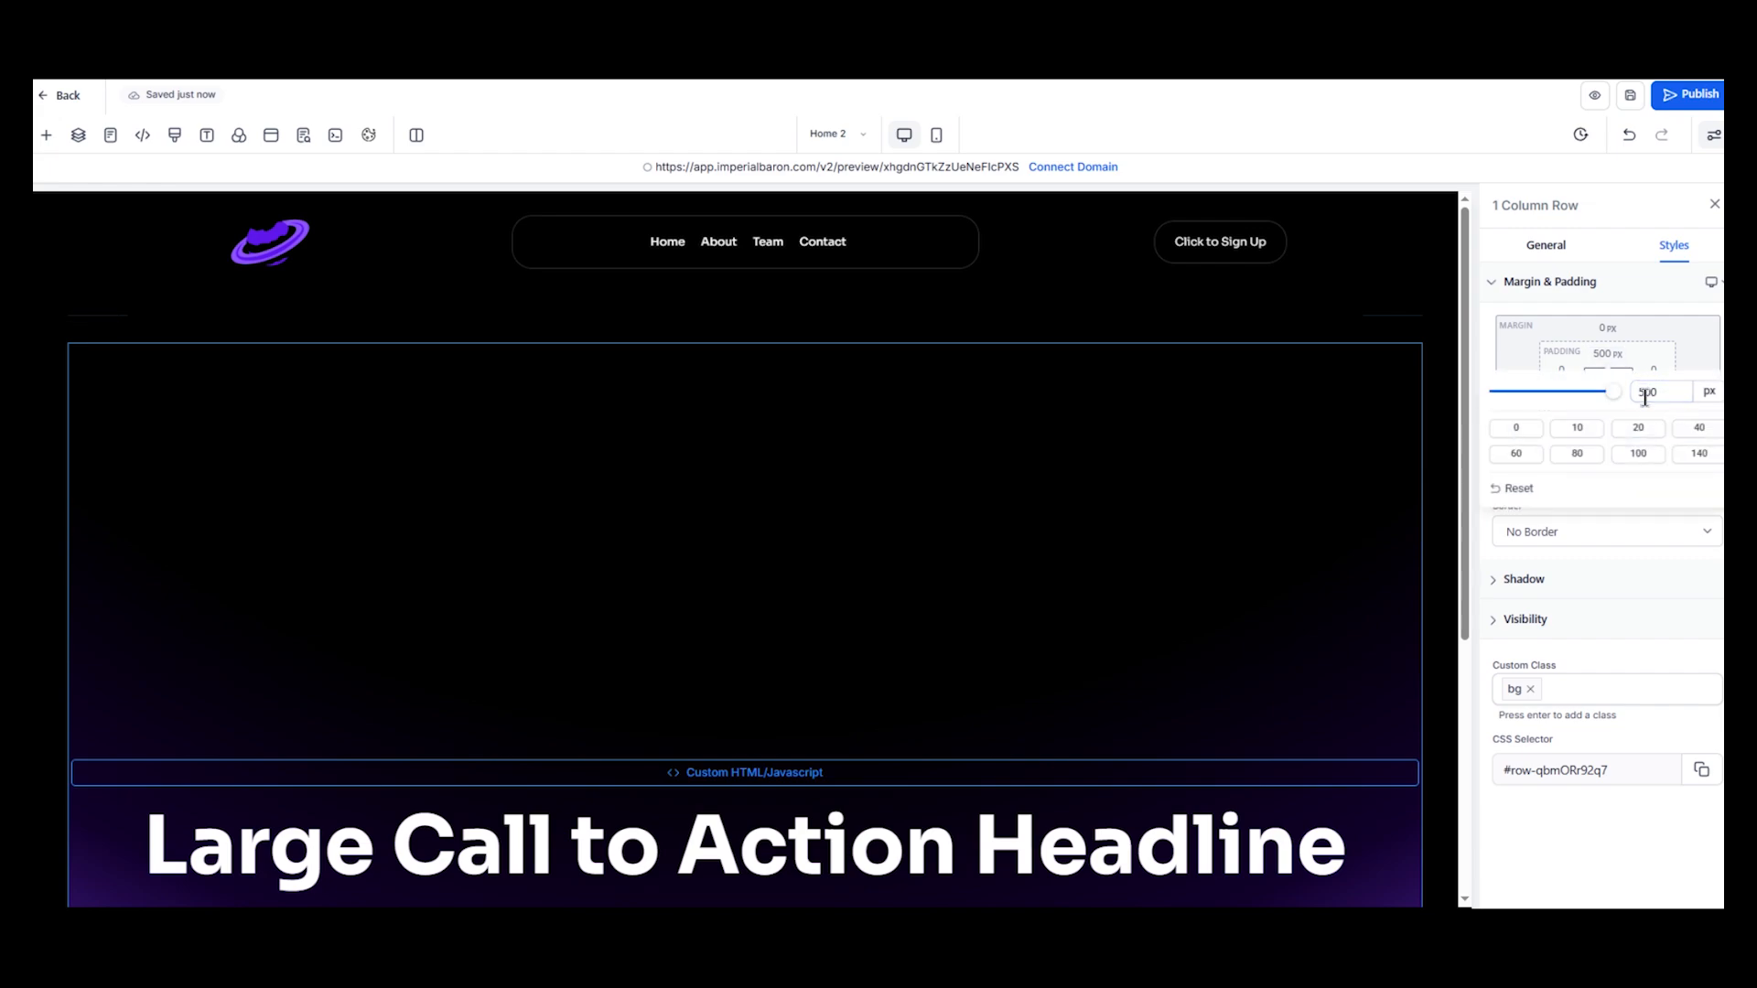
{"action": "left_click", "coordinate": [1693, 334]}
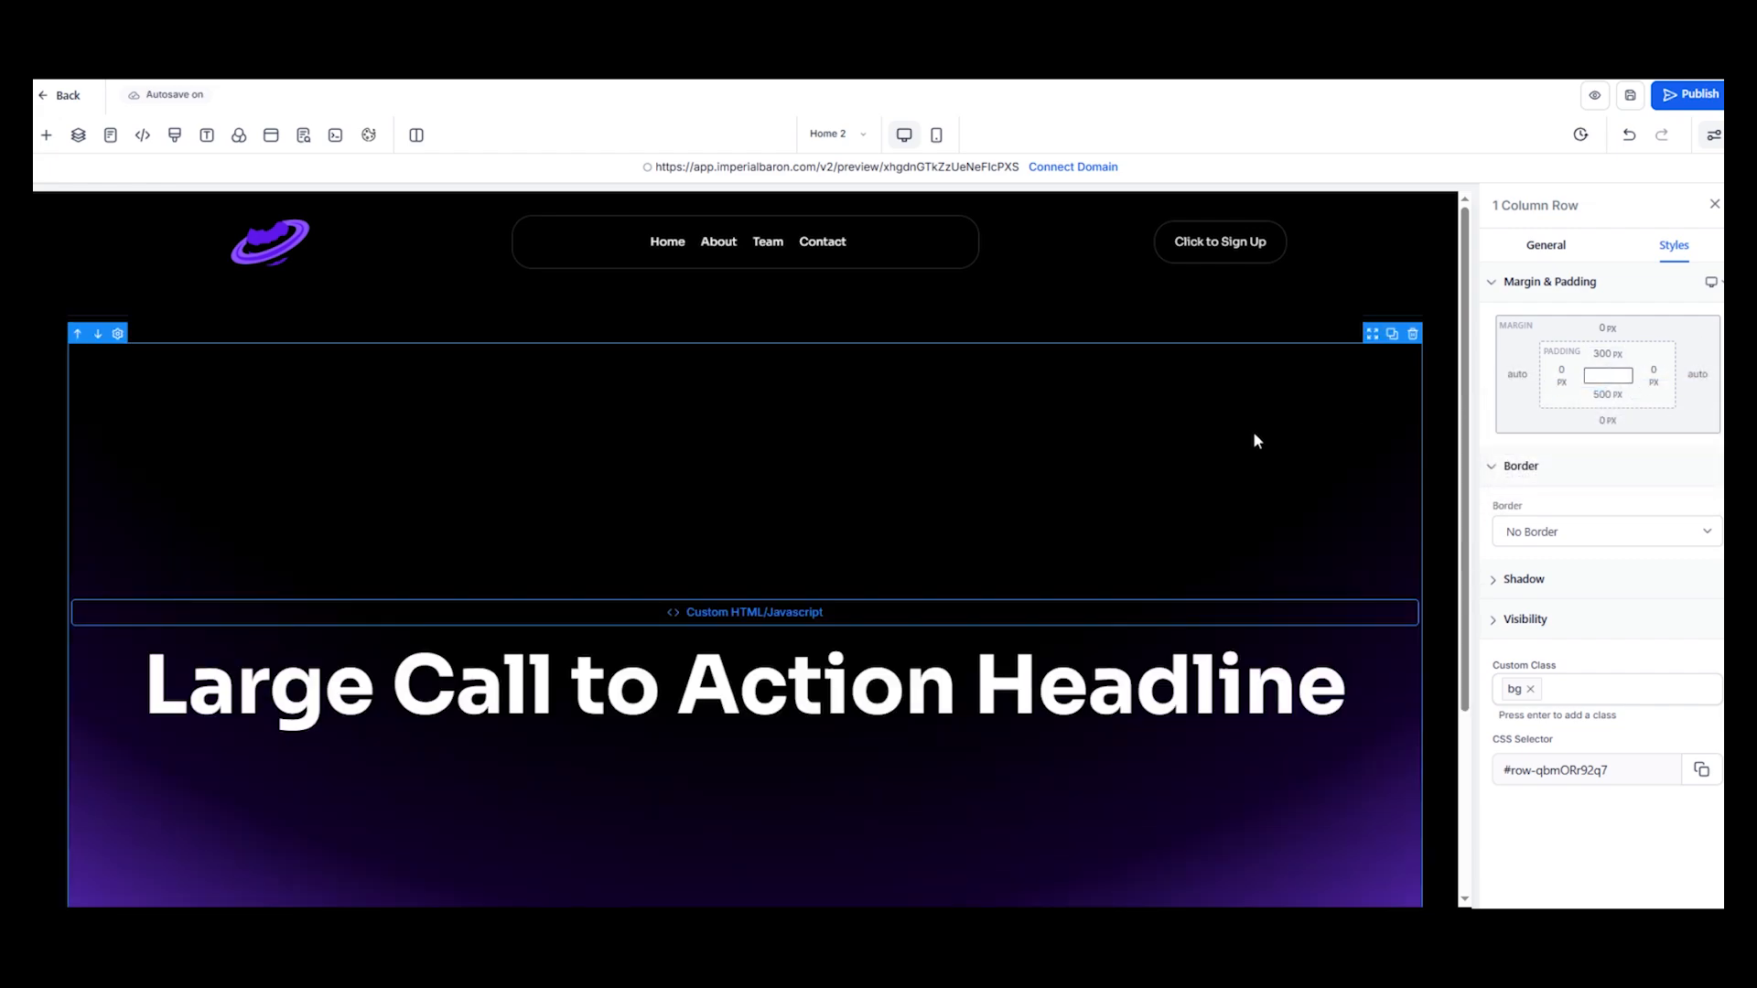
{"action": "scroll", "coordinate": [825, 485], "scroll_direction": "down", "scroll_amount": 3}
{"action": "scroll", "coordinate": [826, 485], "scroll_direction": "up", "scroll_amount": 3}
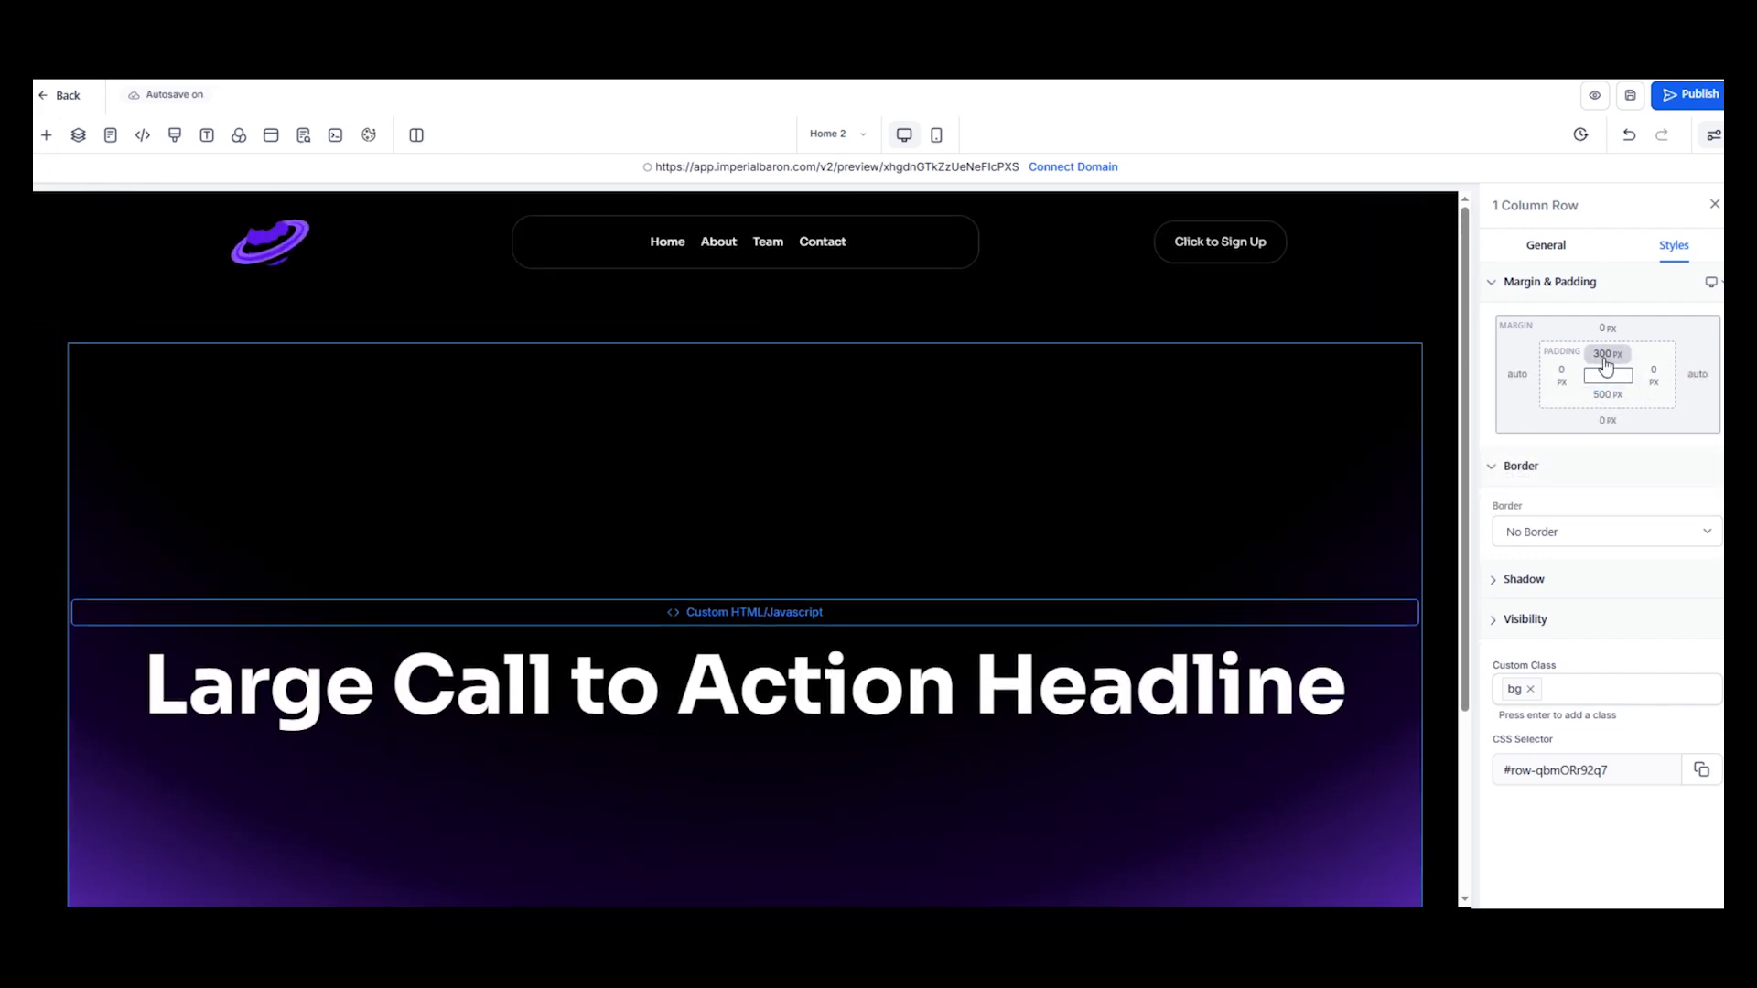
Give the 1-column row a full border with a 50px radius applied to the bottom edges only
{"action": "scroll", "coordinate": [870, 546], "scroll_direction": "down", "scroll_amount": 3}
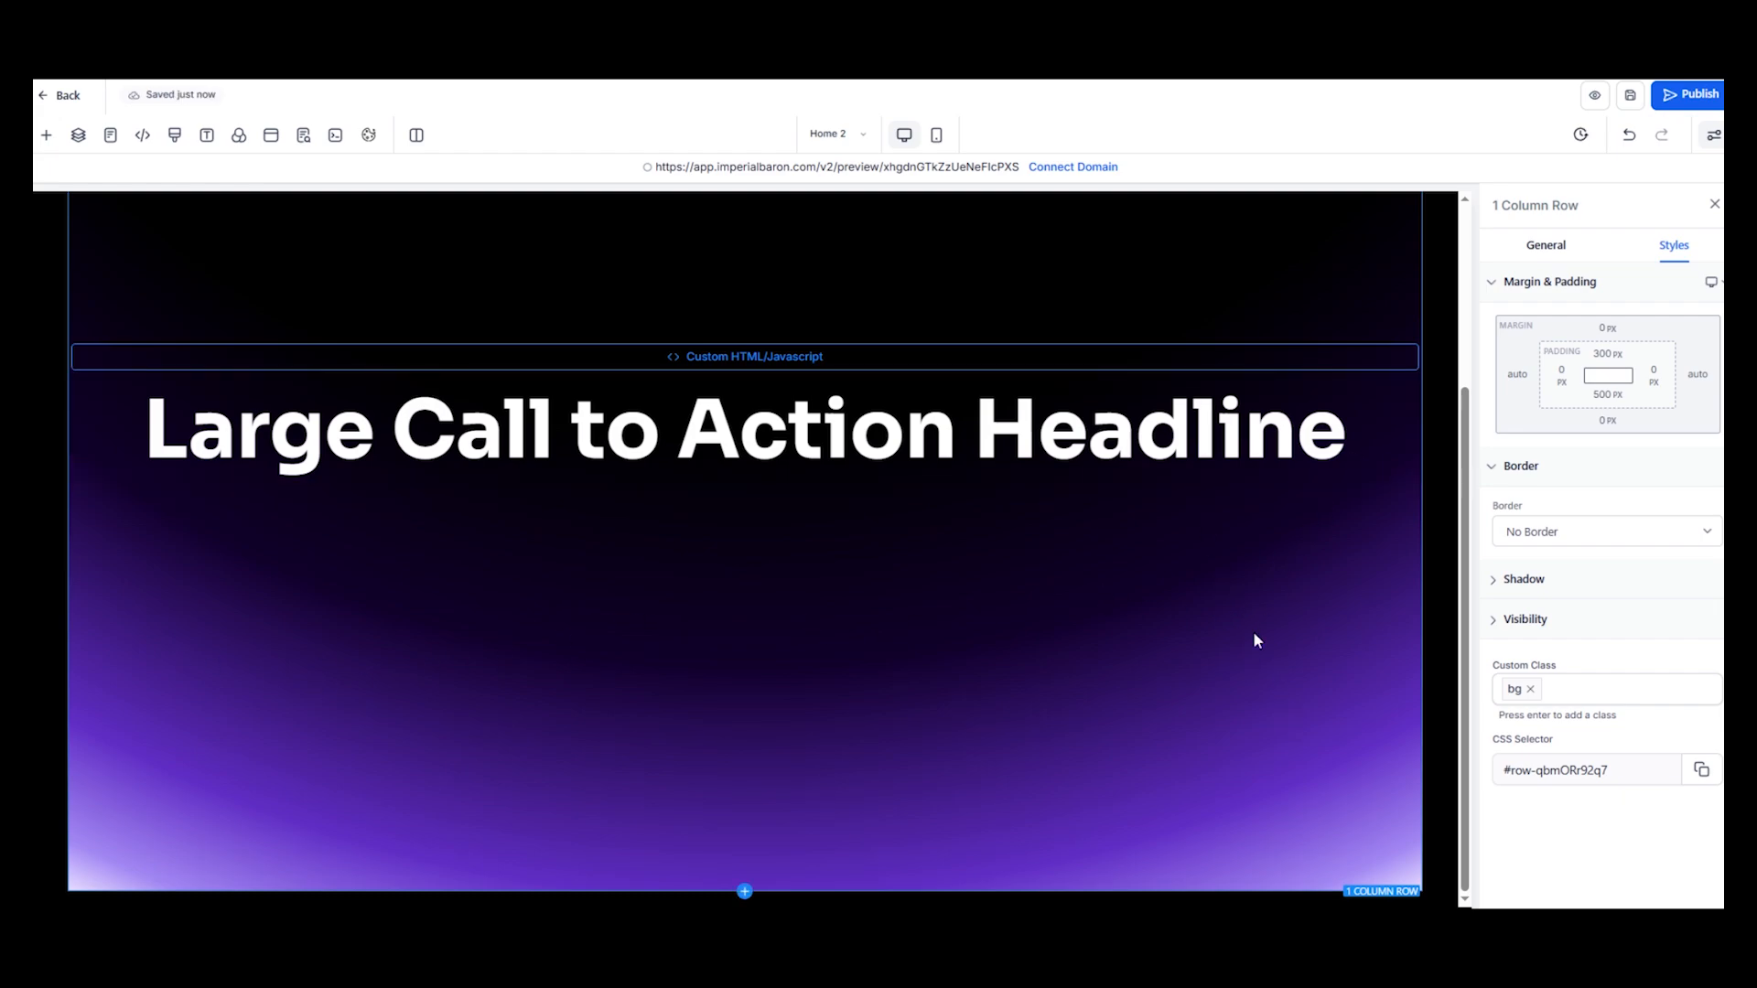
{"action": "left_click", "coordinate": [1531, 545]}
{"action": "left_click", "coordinate": [1539, 582]}
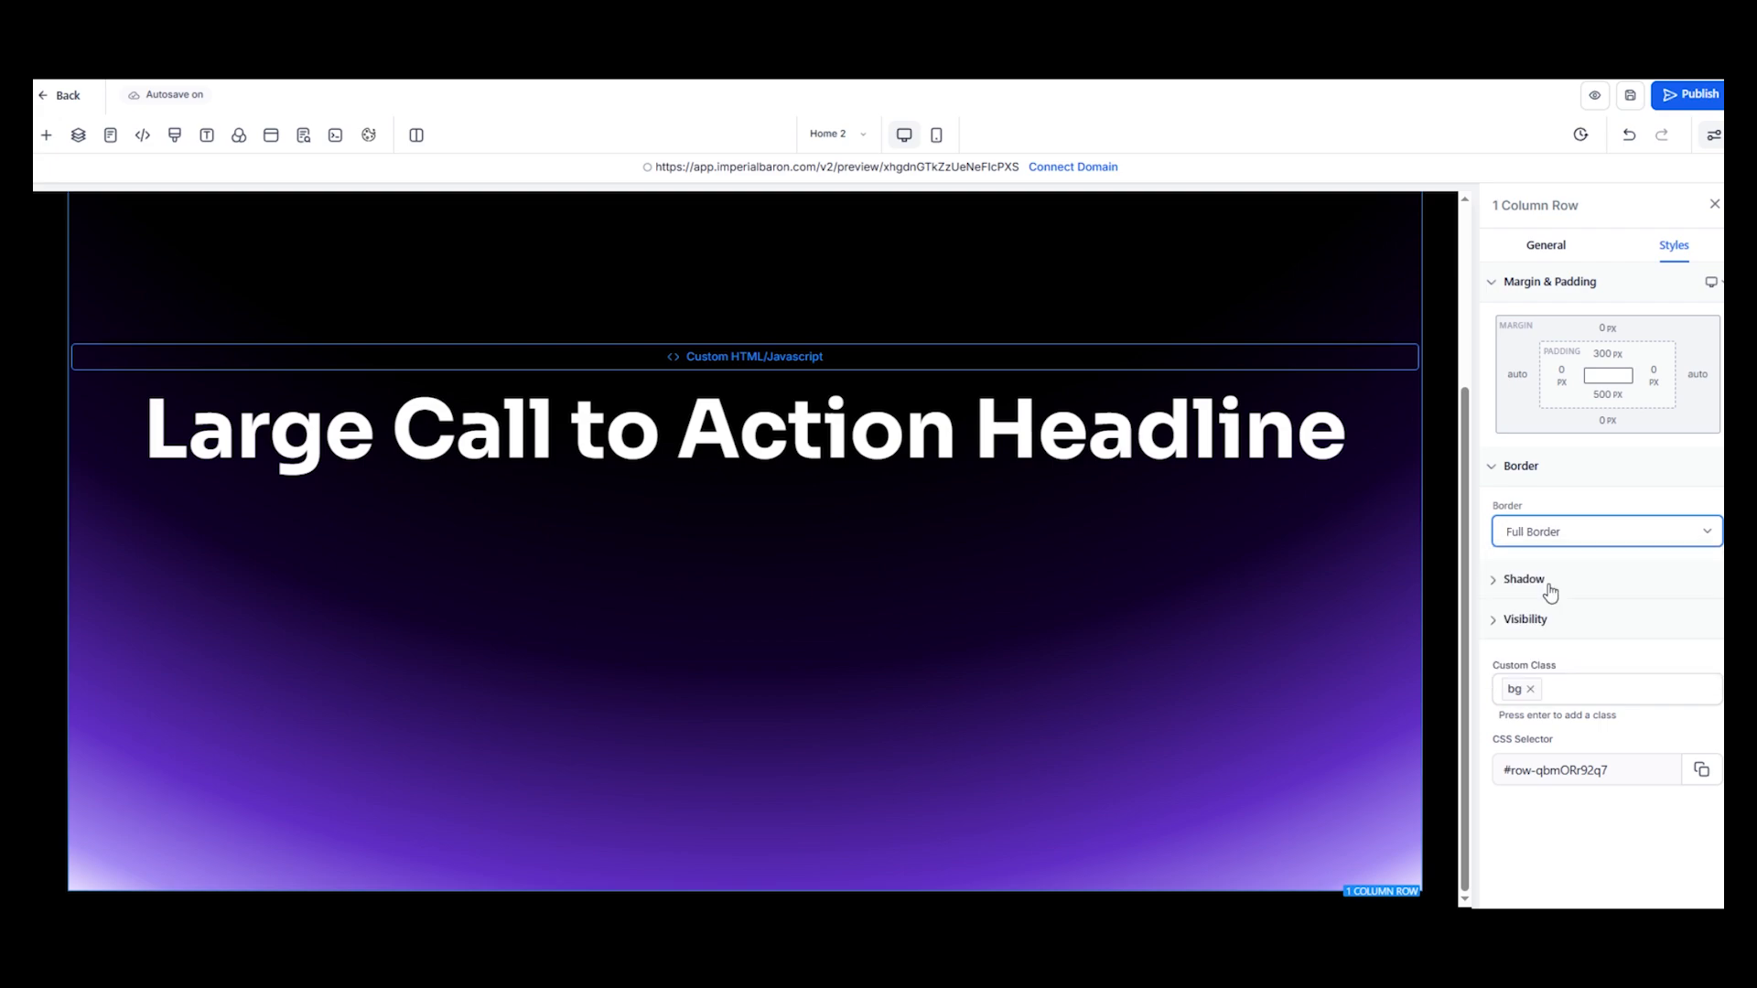
{"action": "scroll", "coordinate": [1567, 621], "scroll_direction": "down", "scroll_amount": 1}
{"action": "left_click", "coordinate": [1536, 636]}
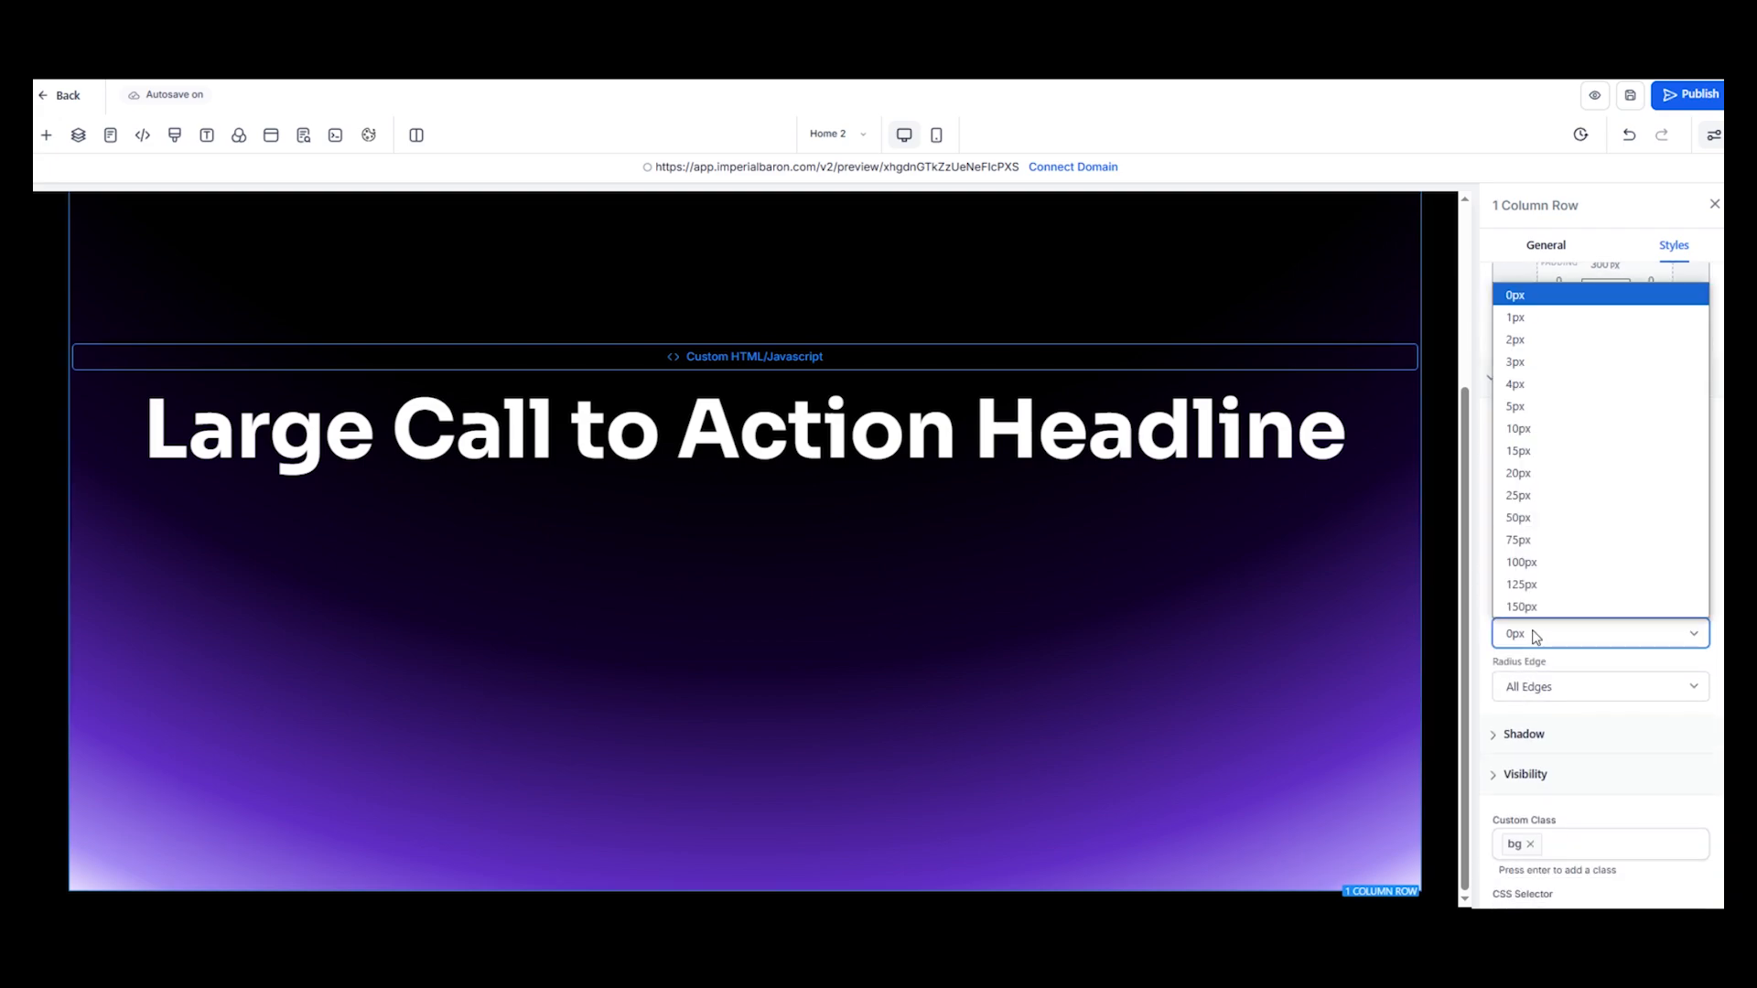
{"action": "left_click", "coordinate": [1541, 518]}
{"action": "left_click", "coordinate": [1539, 688]}
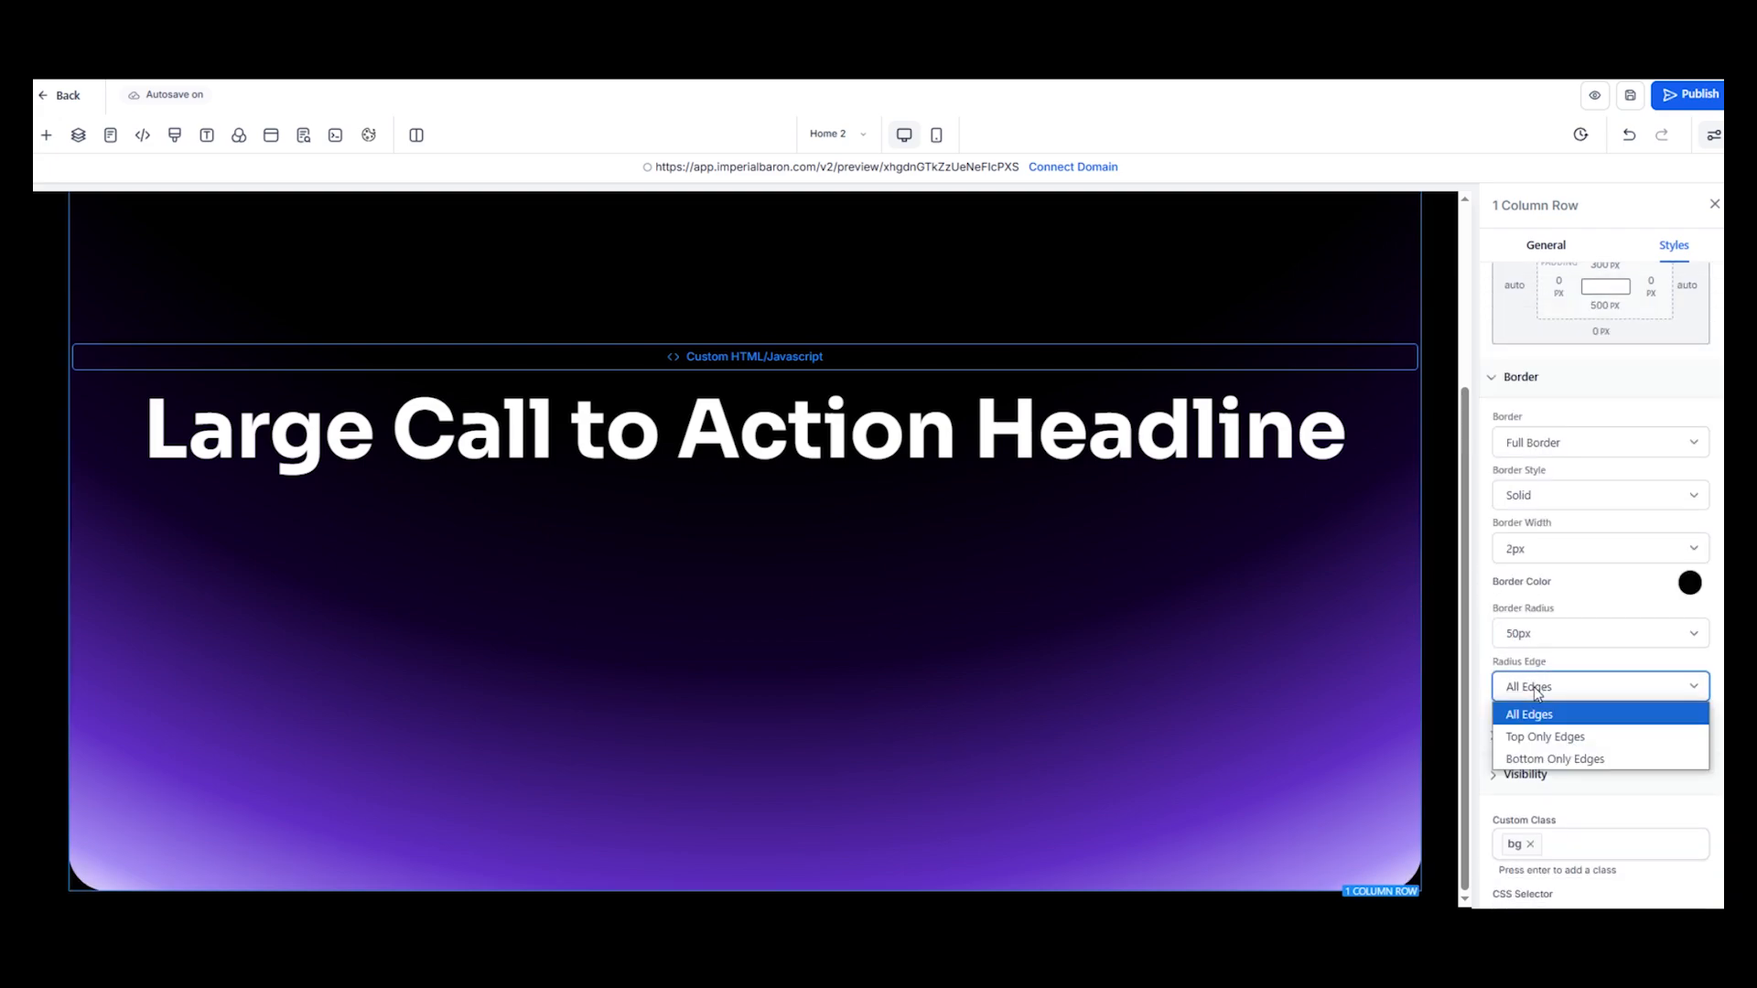
{"action": "left_click", "coordinate": [1559, 765]}
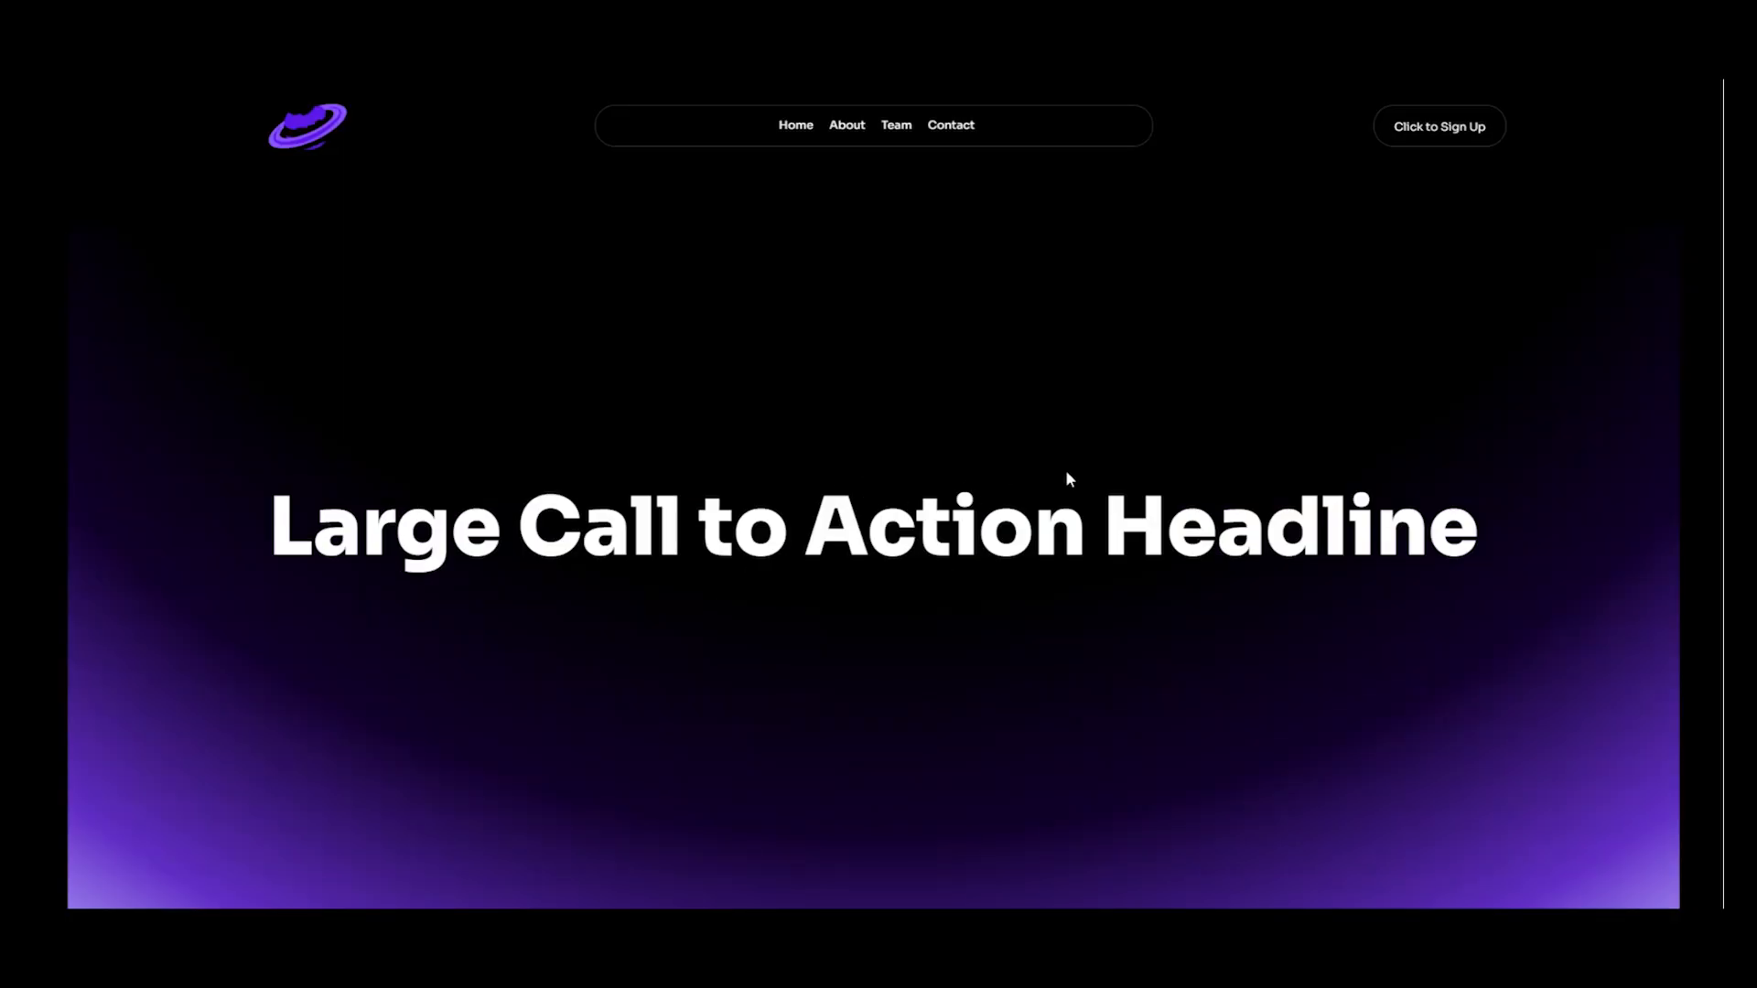
Check the hero's gradient background, rounded bottom corners and header scroll behavior in the page preview
{"action": "scroll", "coordinate": [1083, 593], "scroll_direction": "up", "scroll_amount": 1}
{"action": "scroll", "coordinate": [1083, 593], "scroll_direction": "down", "scroll_amount": 1}
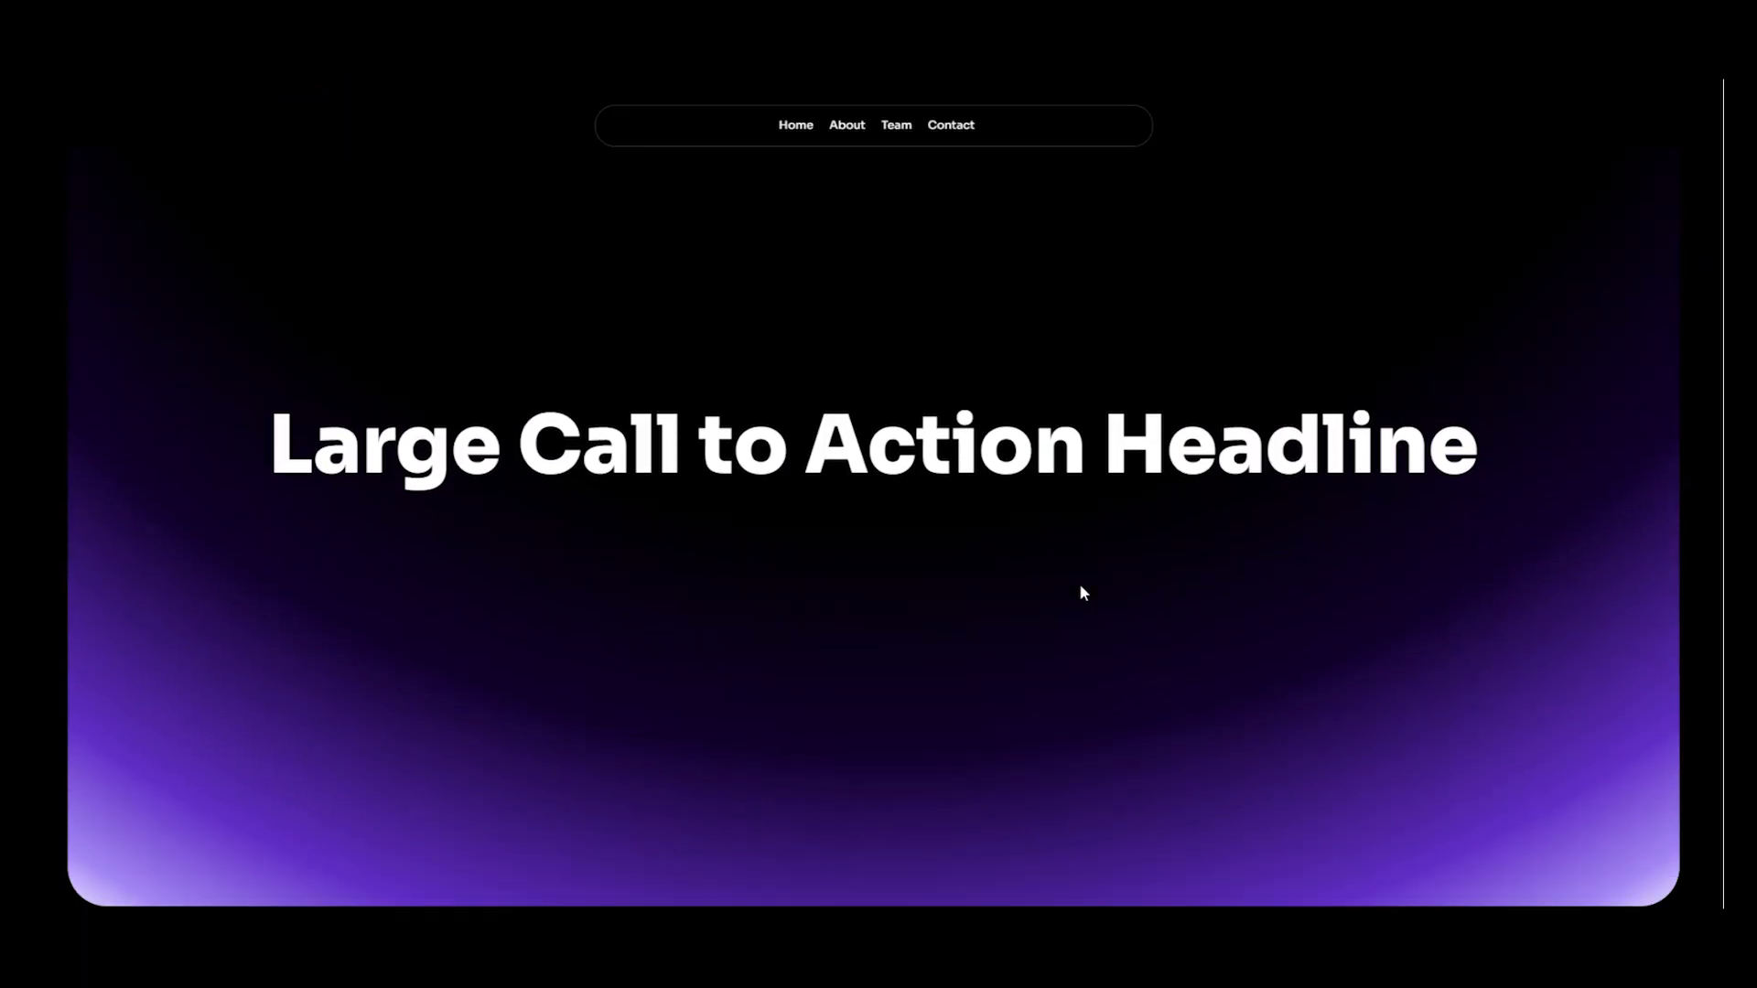
{"action": "scroll", "coordinate": [1084, 593], "scroll_direction": "up", "scroll_amount": 1}
{"action": "scroll", "coordinate": [1081, 593], "scroll_direction": "down", "scroll_amount": 1}
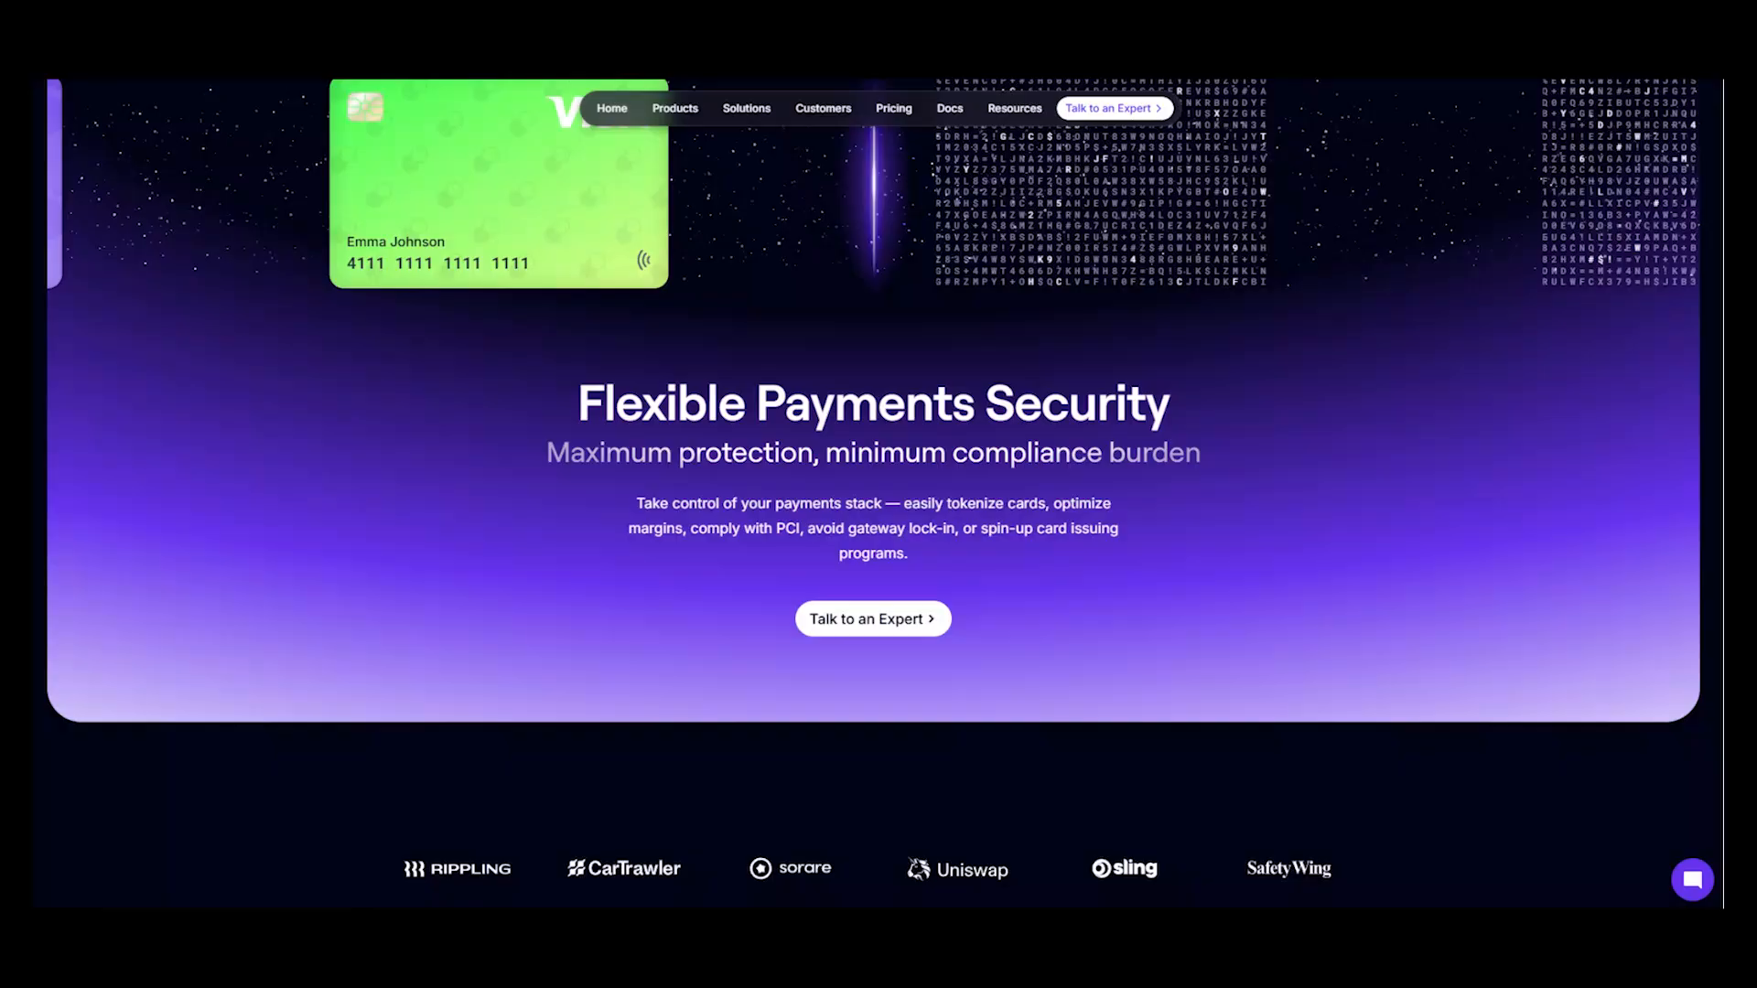
Examine how the Evervault homepage's logo, navigation bar and call-to-action button change when scrolling down and back up
{"action": "scroll", "coordinate": [886, 444], "scroll_direction": "up", "scroll_amount": 2}
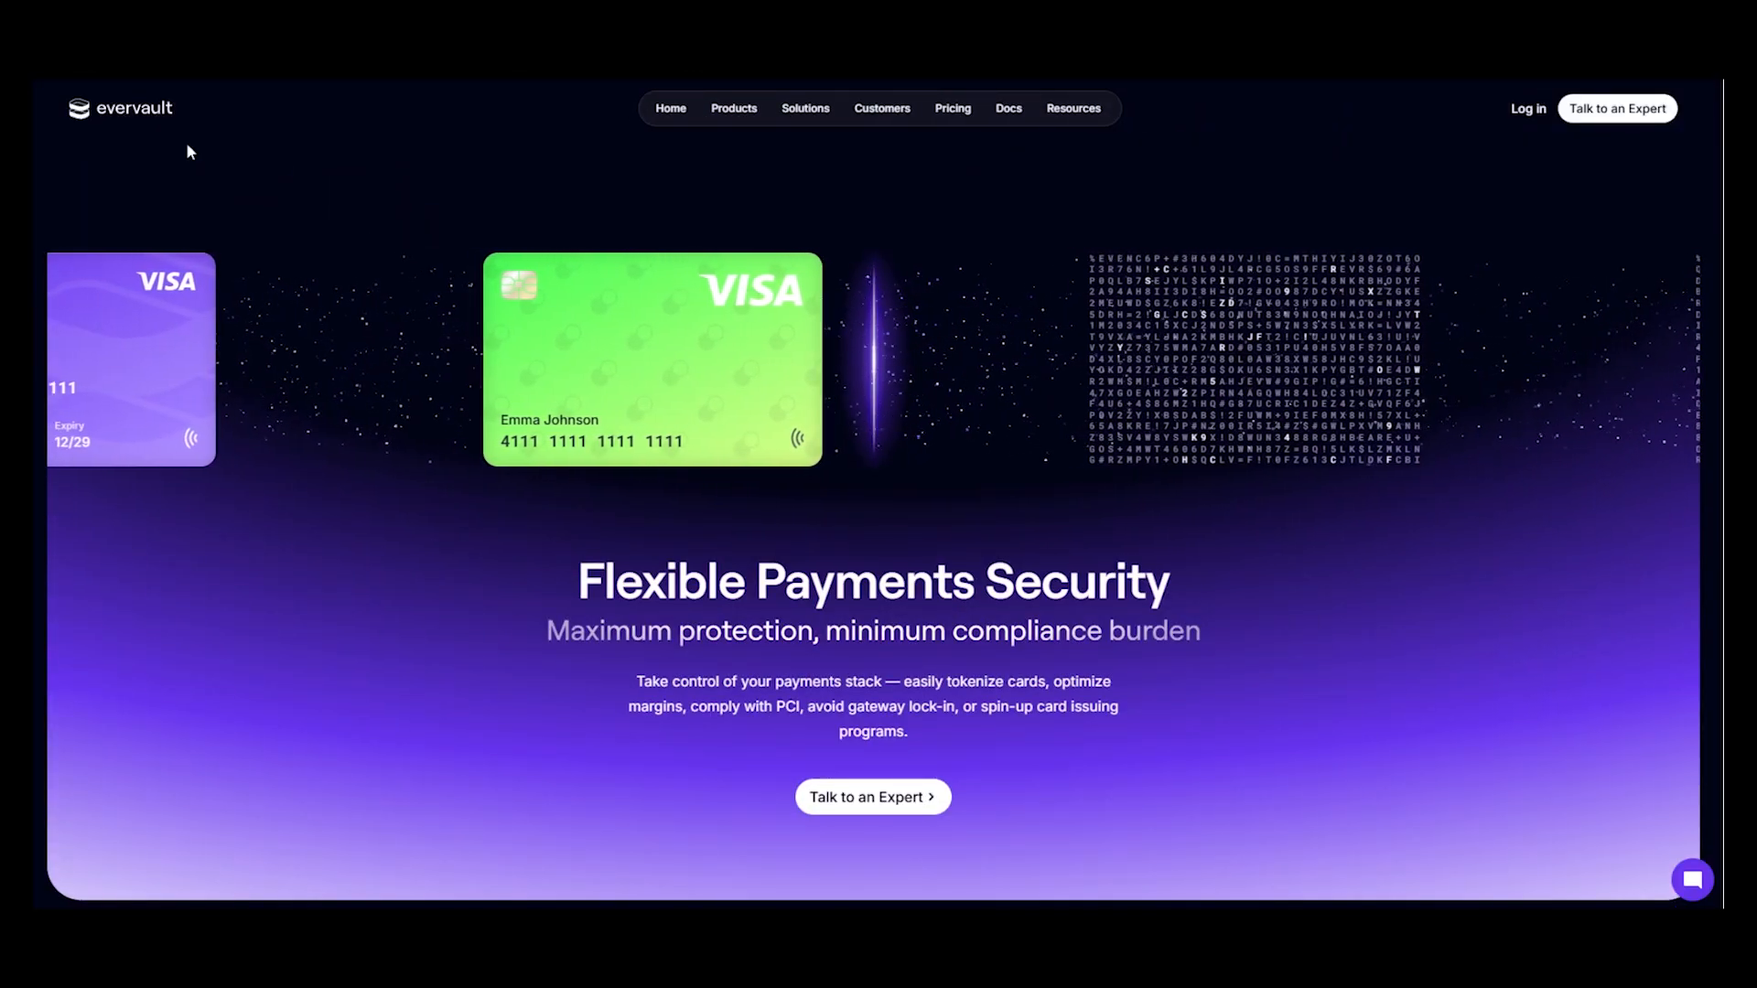
{"action": "scroll", "coordinate": [494, 497], "scroll_direction": "down", "scroll_amount": 4}
{"action": "scroll", "coordinate": [494, 497], "scroll_direction": "up", "scroll_amount": 4}
{"action": "scroll", "coordinate": [494, 497], "scroll_direction": "down", "scroll_amount": 4}
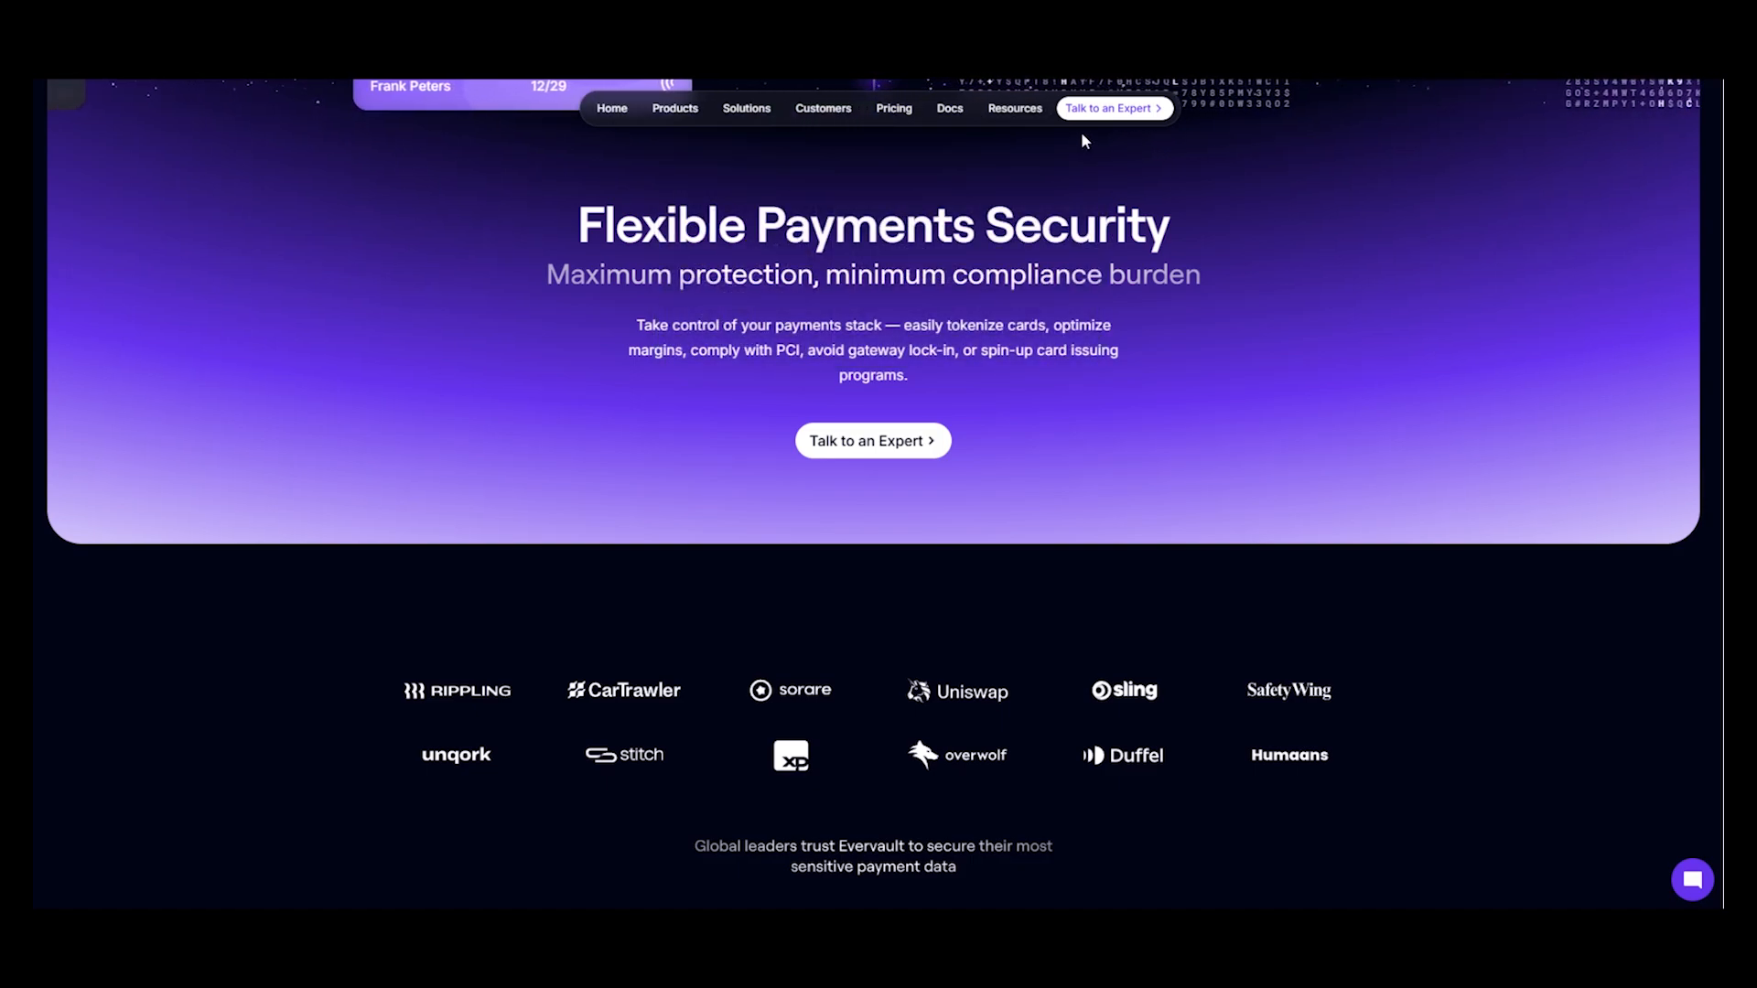
{"action": "scroll", "coordinate": [1199, 377], "scroll_direction": "up", "scroll_amount": 4}
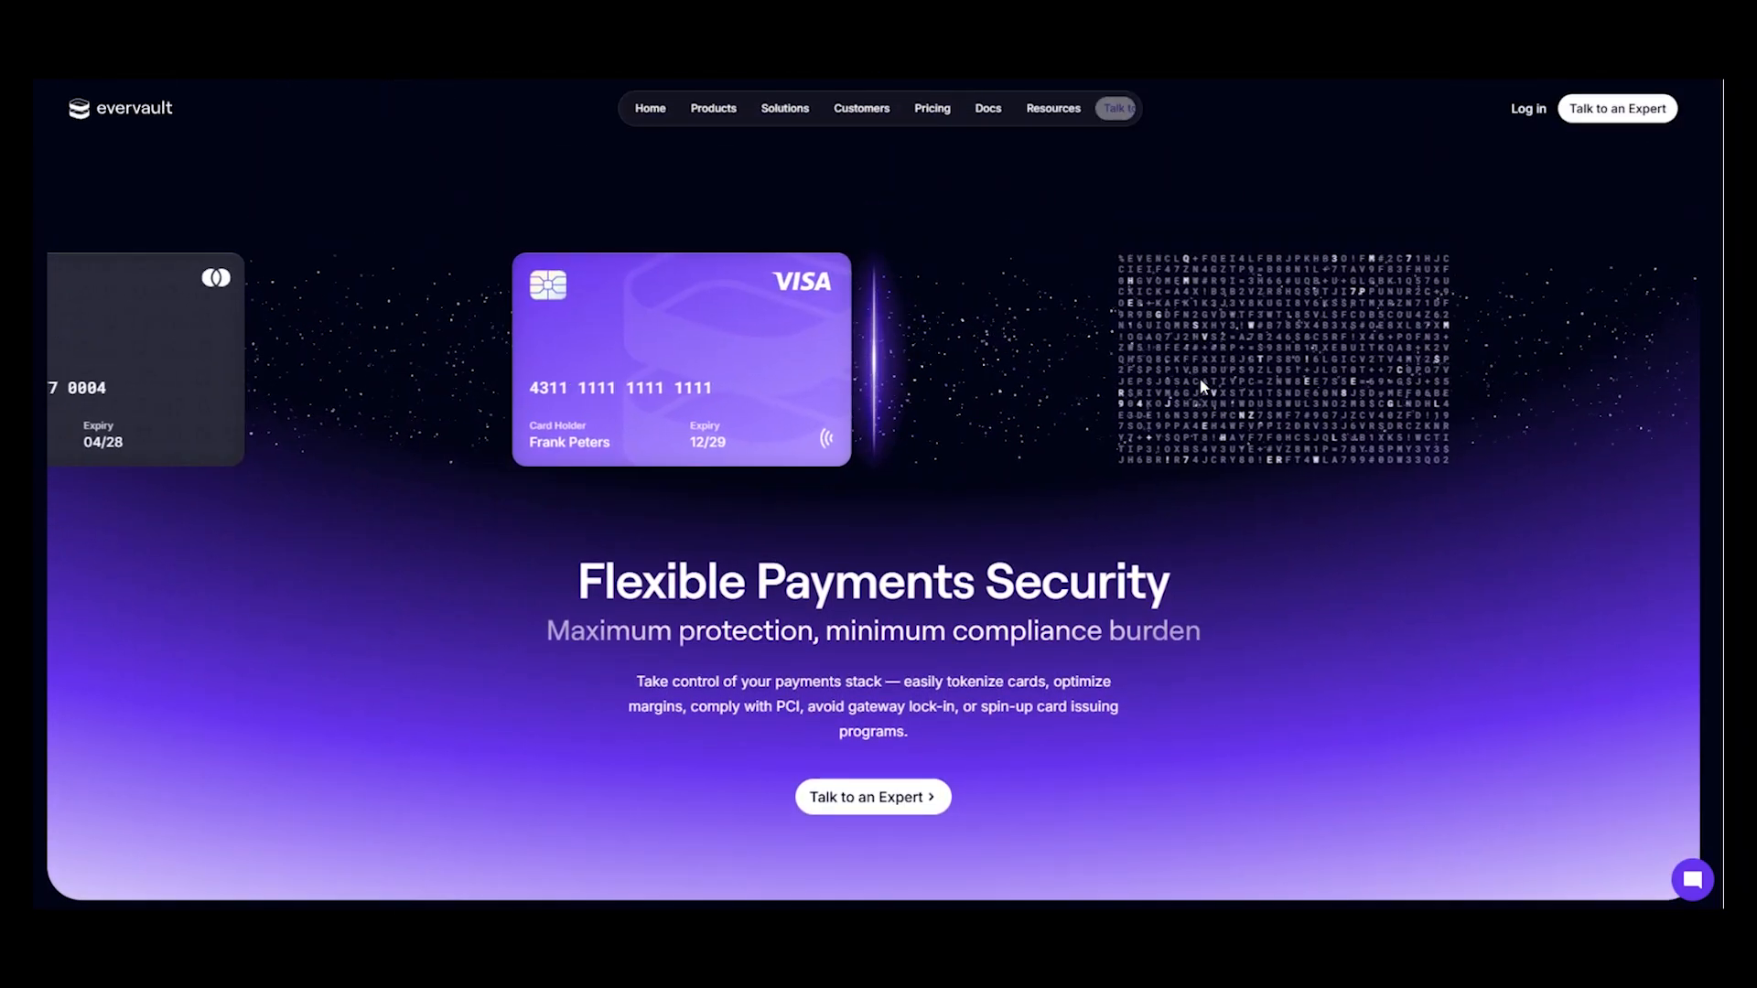
{"action": "scroll", "coordinate": [1198, 377], "scroll_direction": "down", "scroll_amount": 1}
{"action": "scroll", "coordinate": [1199, 377], "scroll_direction": "up", "scroll_amount": 1}
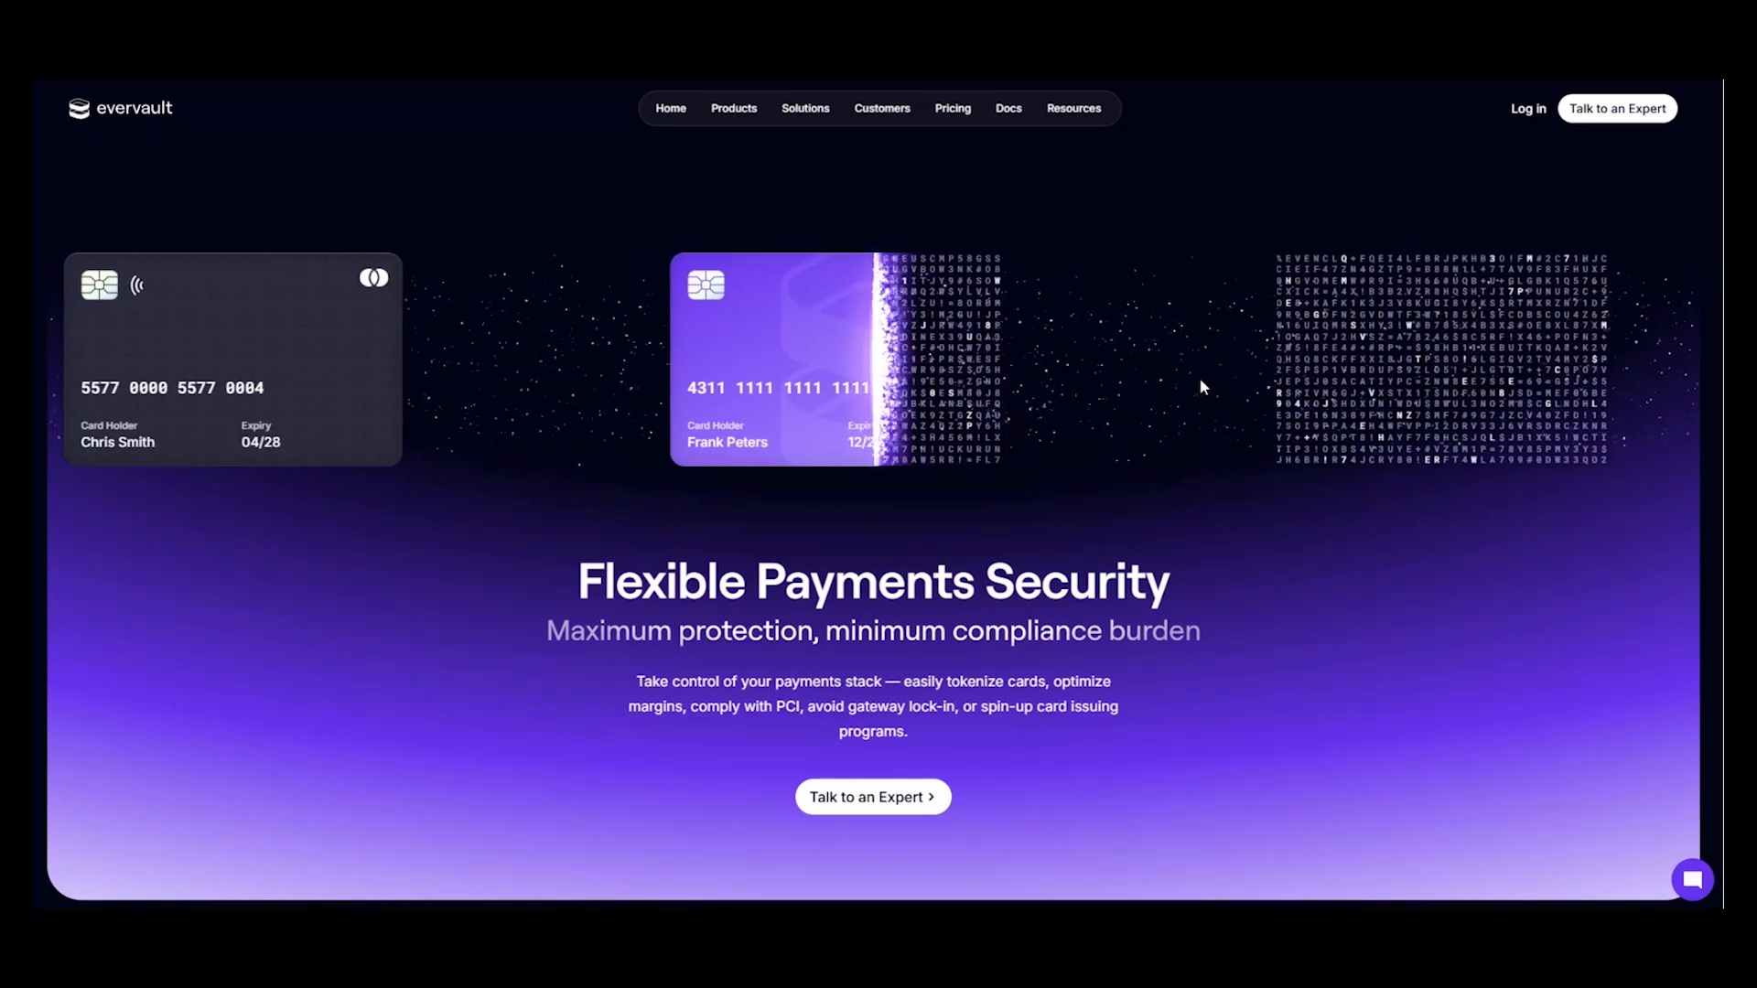
{"action": "scroll", "coordinate": [1201, 387], "scroll_direction": "down", "scroll_amount": 2}
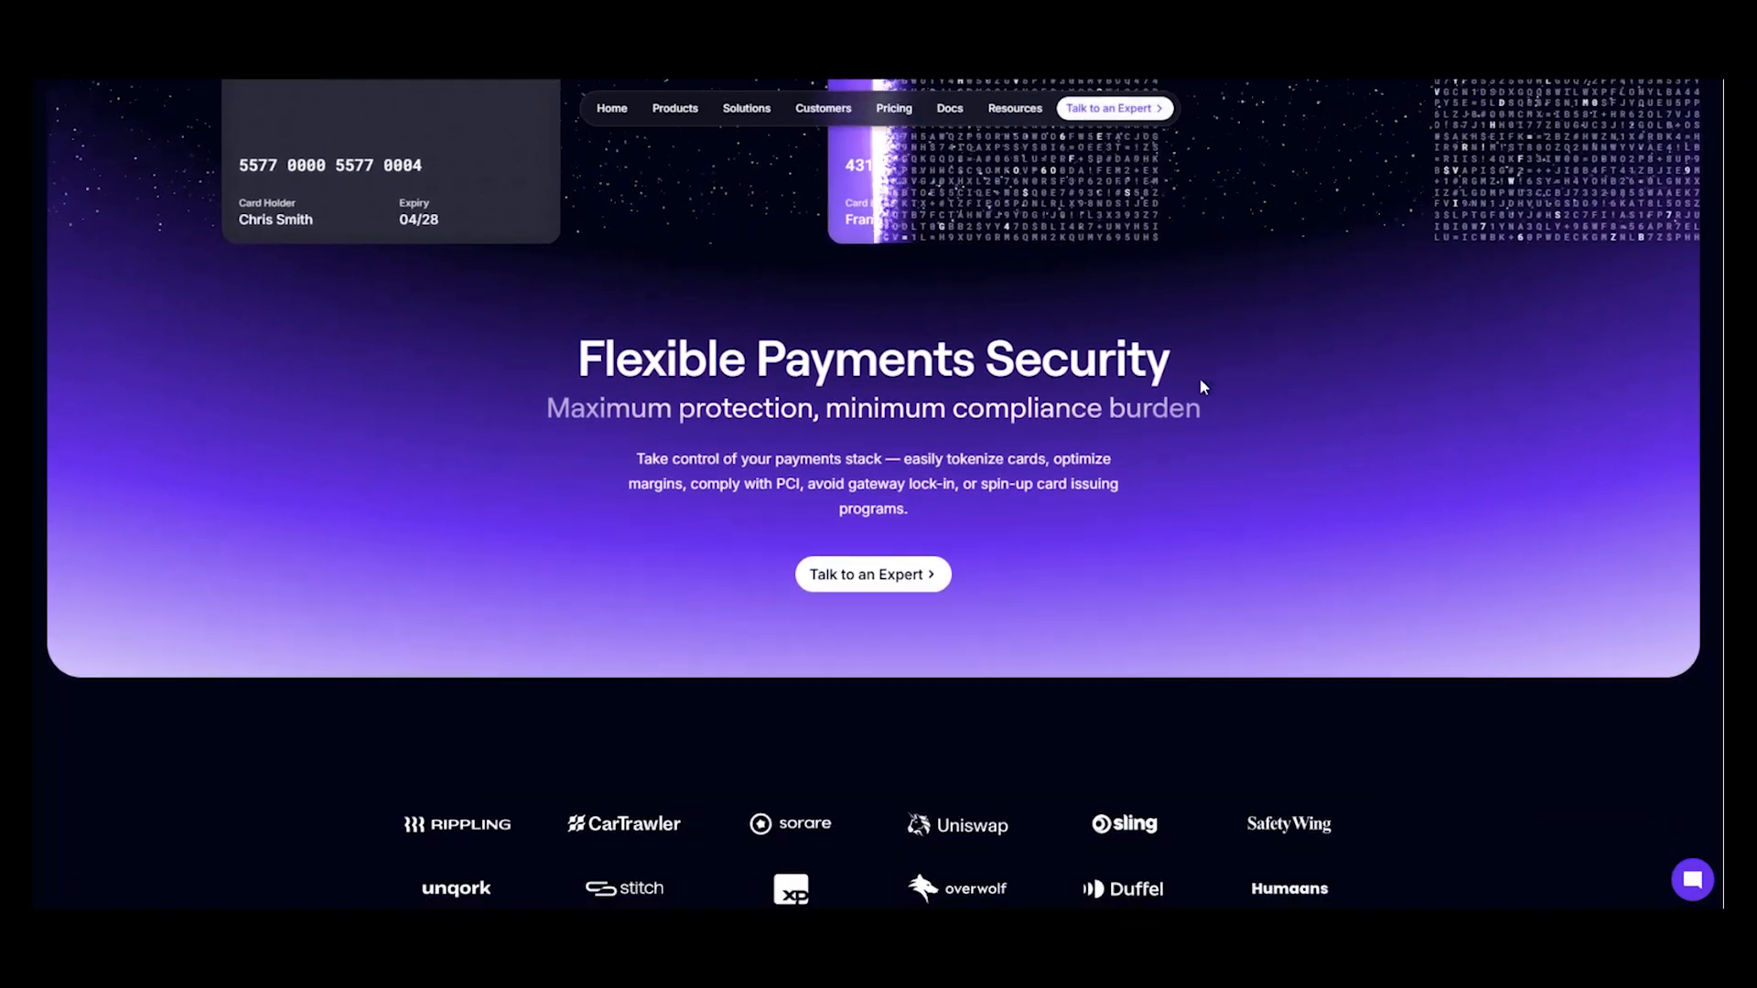
{"action": "scroll", "coordinate": [1202, 386], "scroll_direction": "up", "scroll_amount": 2}
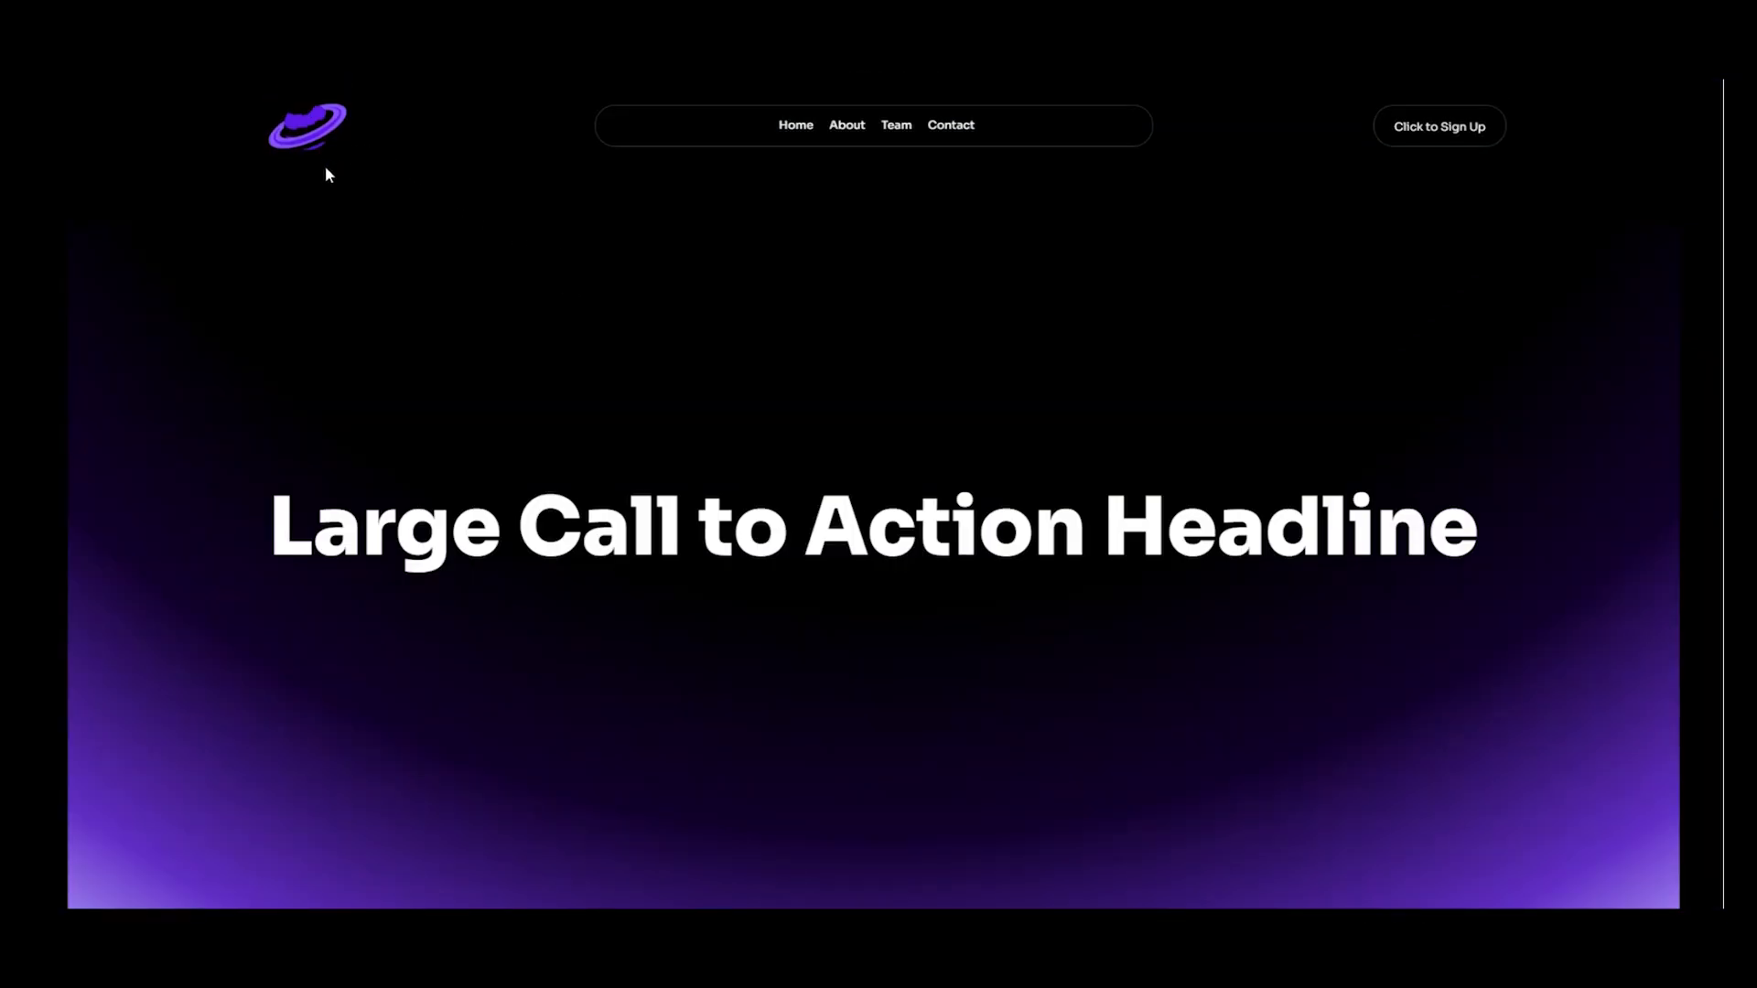
Examine how the logo, navigation bar and sign-up button behave in the page preview when scrolling down and back up
{"action": "scroll", "coordinate": [519, 264], "scroll_direction": "down", "scroll_amount": 2}
{"action": "scroll", "coordinate": [803, 352], "scroll_direction": "up", "scroll_amount": 2}
{"action": "scroll", "coordinate": [1227, 401], "scroll_direction": "down", "scroll_amount": 2}
{"action": "scroll", "coordinate": [1227, 401], "scroll_direction": "up", "scroll_amount": 2}
{"action": "scroll", "coordinate": [1227, 400], "scroll_direction": "down", "scroll_amount": 2}
{"action": "scroll", "coordinate": [1227, 401], "scroll_direction": "up", "scroll_amount": 2}
{"action": "scroll", "coordinate": [1227, 403], "scroll_direction": "down", "scroll_amount": 2}
{"action": "scroll", "coordinate": [1227, 400], "scroll_direction": "up", "scroll_amount": 2}
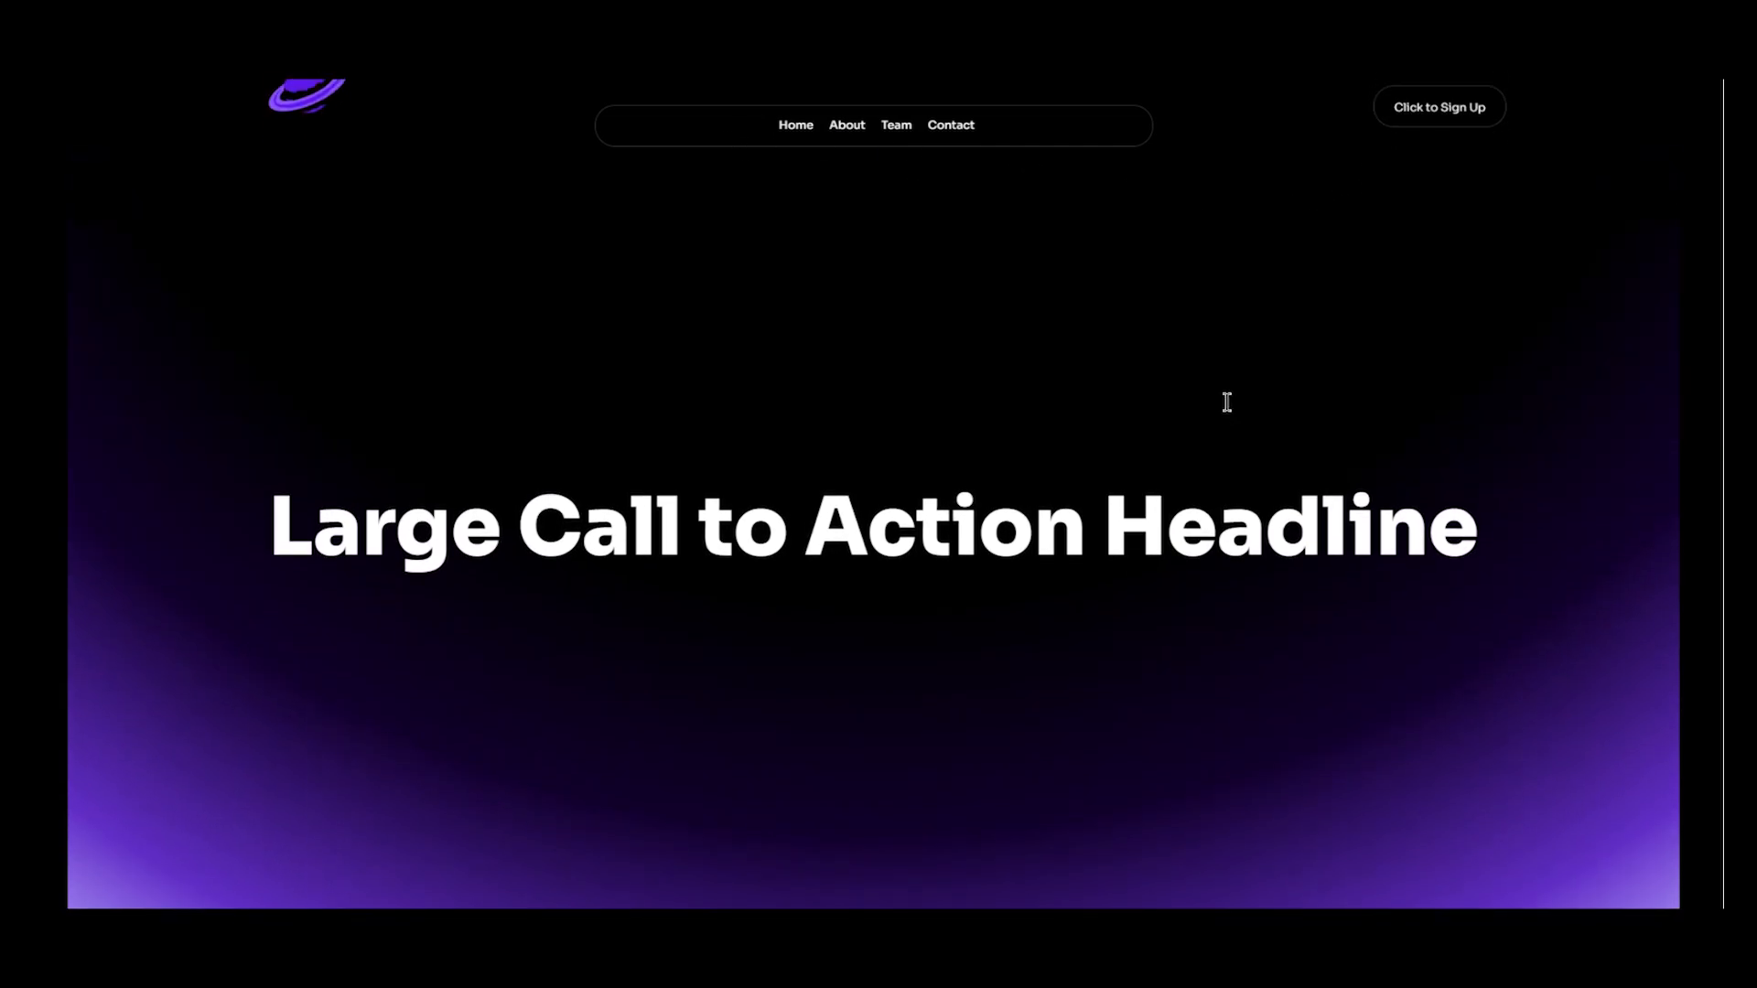
{"action": "scroll", "coordinate": [1227, 400], "scroll_direction": "down", "scroll_amount": 2}
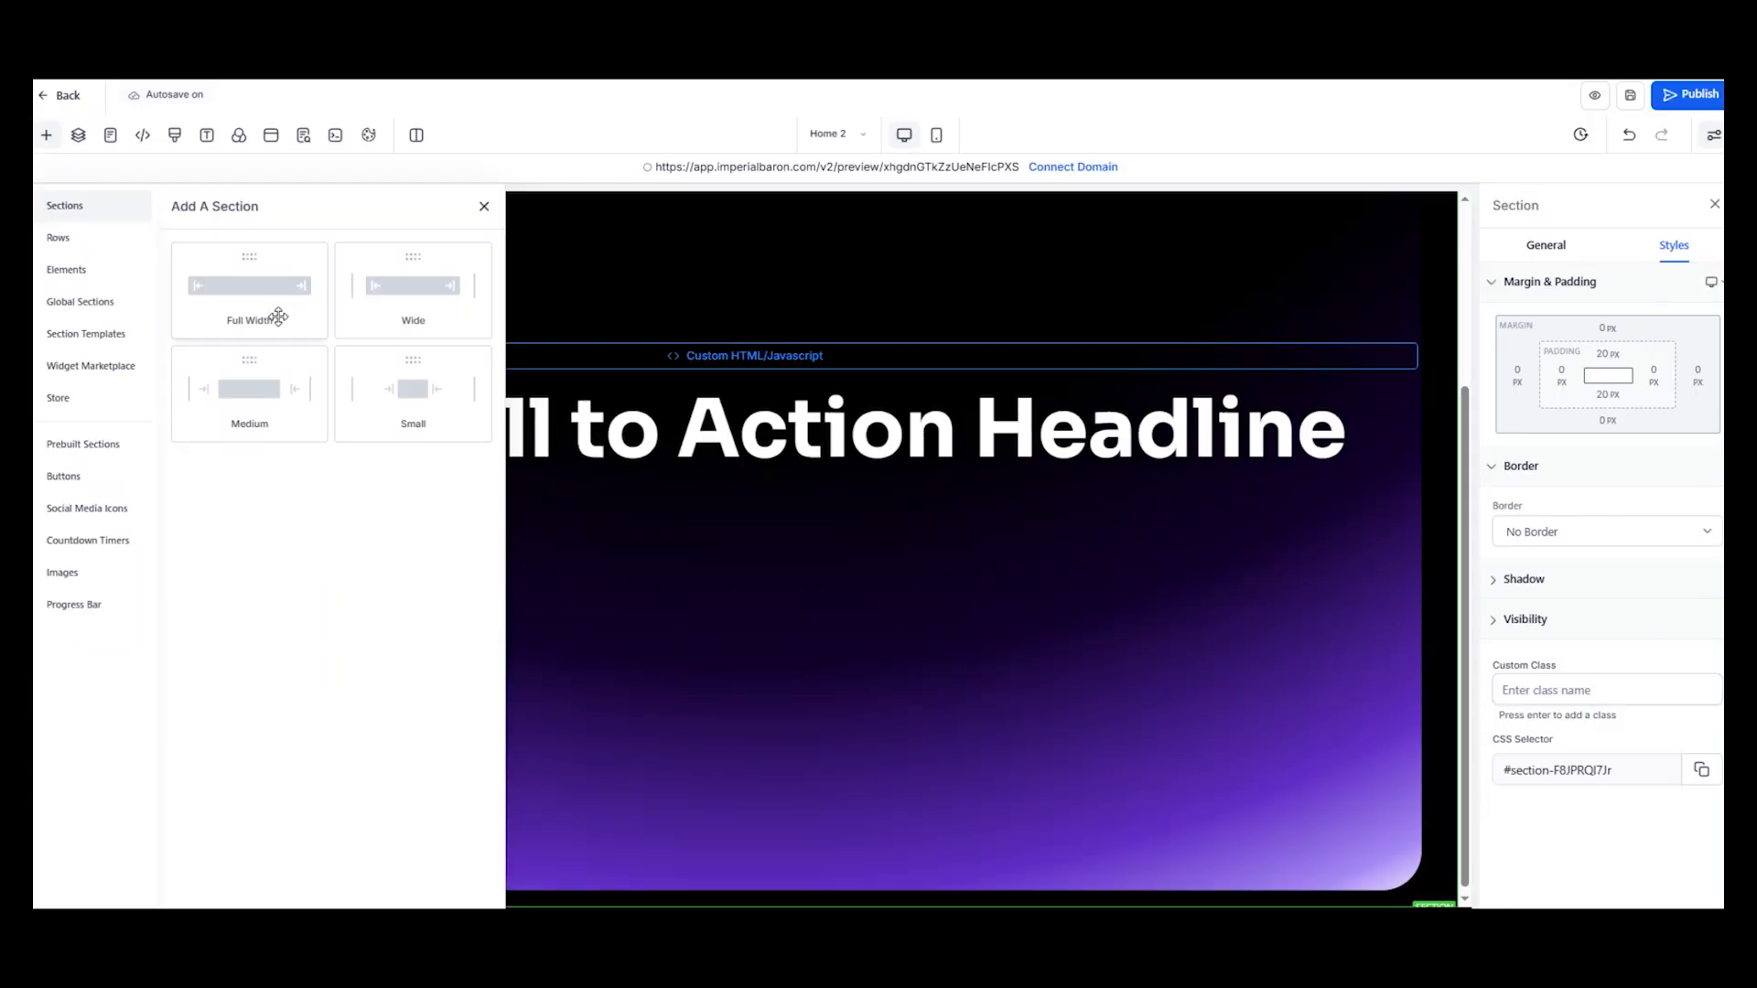
Add a full-width section below the hero section and increase its top and bottom padding
{"action": "left_click", "coordinate": [707, 569]}
{"action": "scroll", "coordinate": [887, 721], "scroll_direction": "down", "scroll_amount": 2}
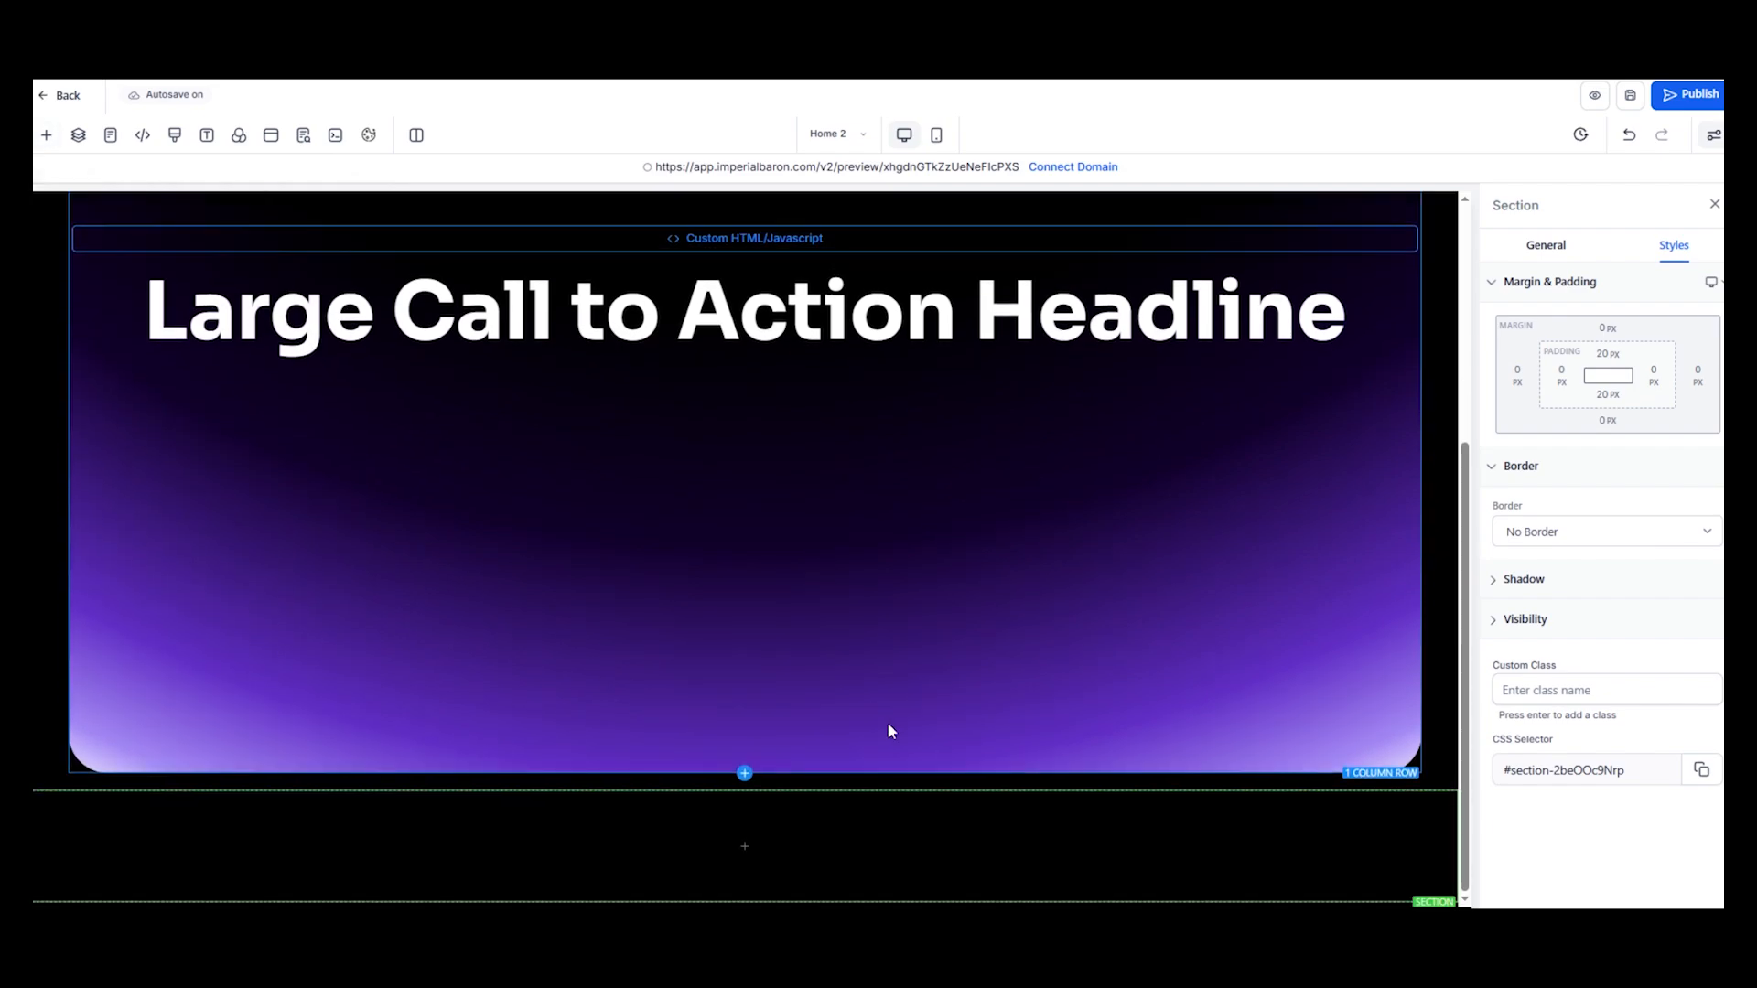
{"action": "left_click", "coordinate": [1597, 364]}
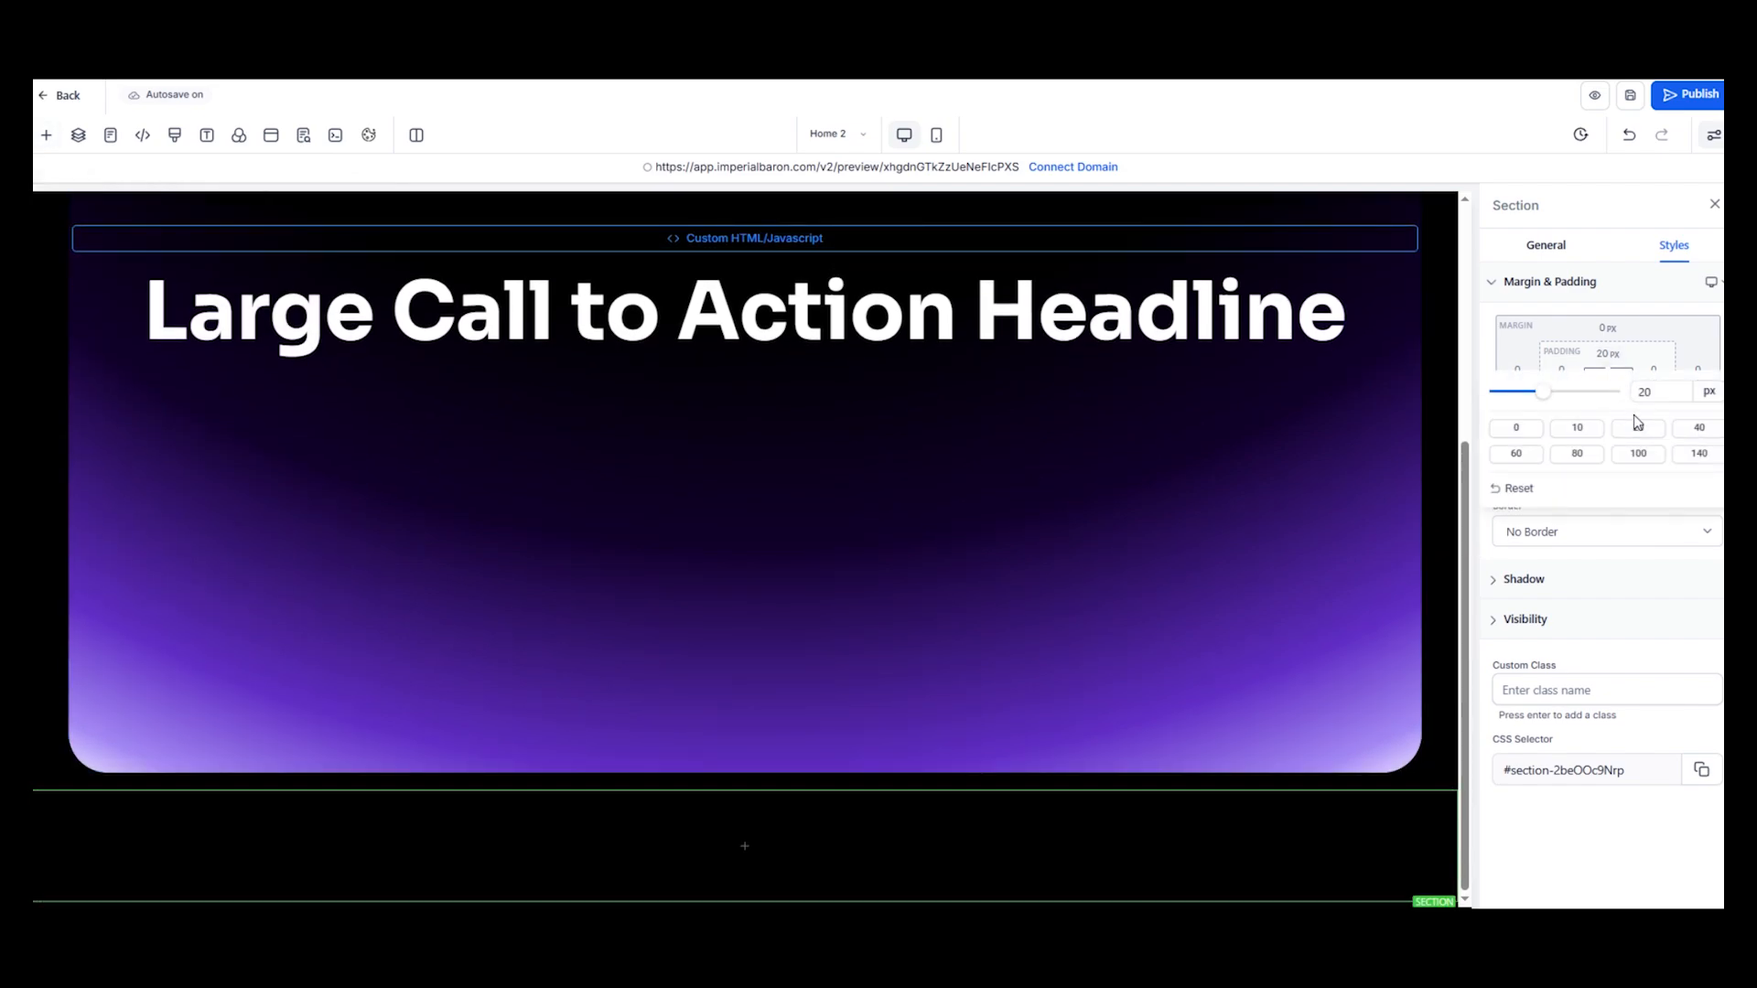
{"action": "left_click", "coordinate": [1676, 357]}
{"action": "scroll", "coordinate": [787, 666], "scroll_direction": "down", "scroll_amount": 3}
{"action": "scroll", "coordinate": [787, 666], "scroll_direction": "up", "scroll_amount": 5}
{"action": "left_click", "coordinate": [787, 666]}
{"action": "scroll", "coordinate": [787, 666], "scroll_direction": "down", "scroll_amount": 5}
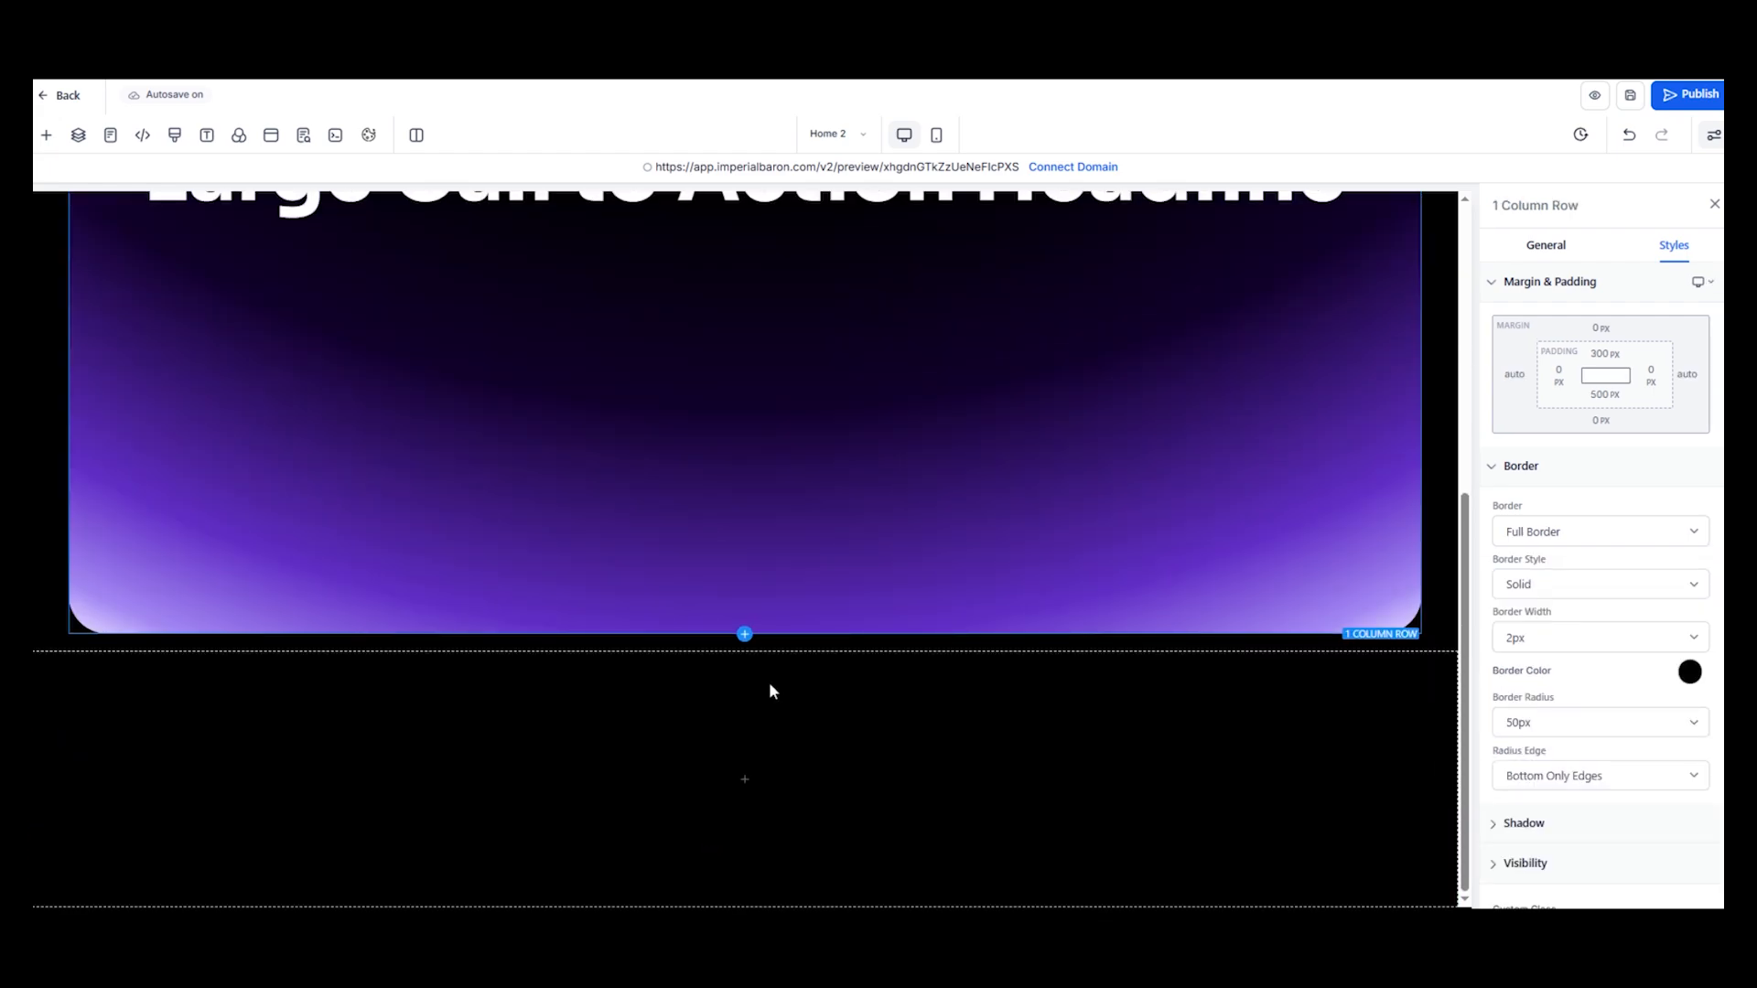
{"action": "scroll", "coordinate": [769, 687], "scroll_direction": "up", "scroll_amount": 5}
{"action": "scroll", "coordinate": [873, 542], "scroll_direction": "down", "scroll_amount": 1}
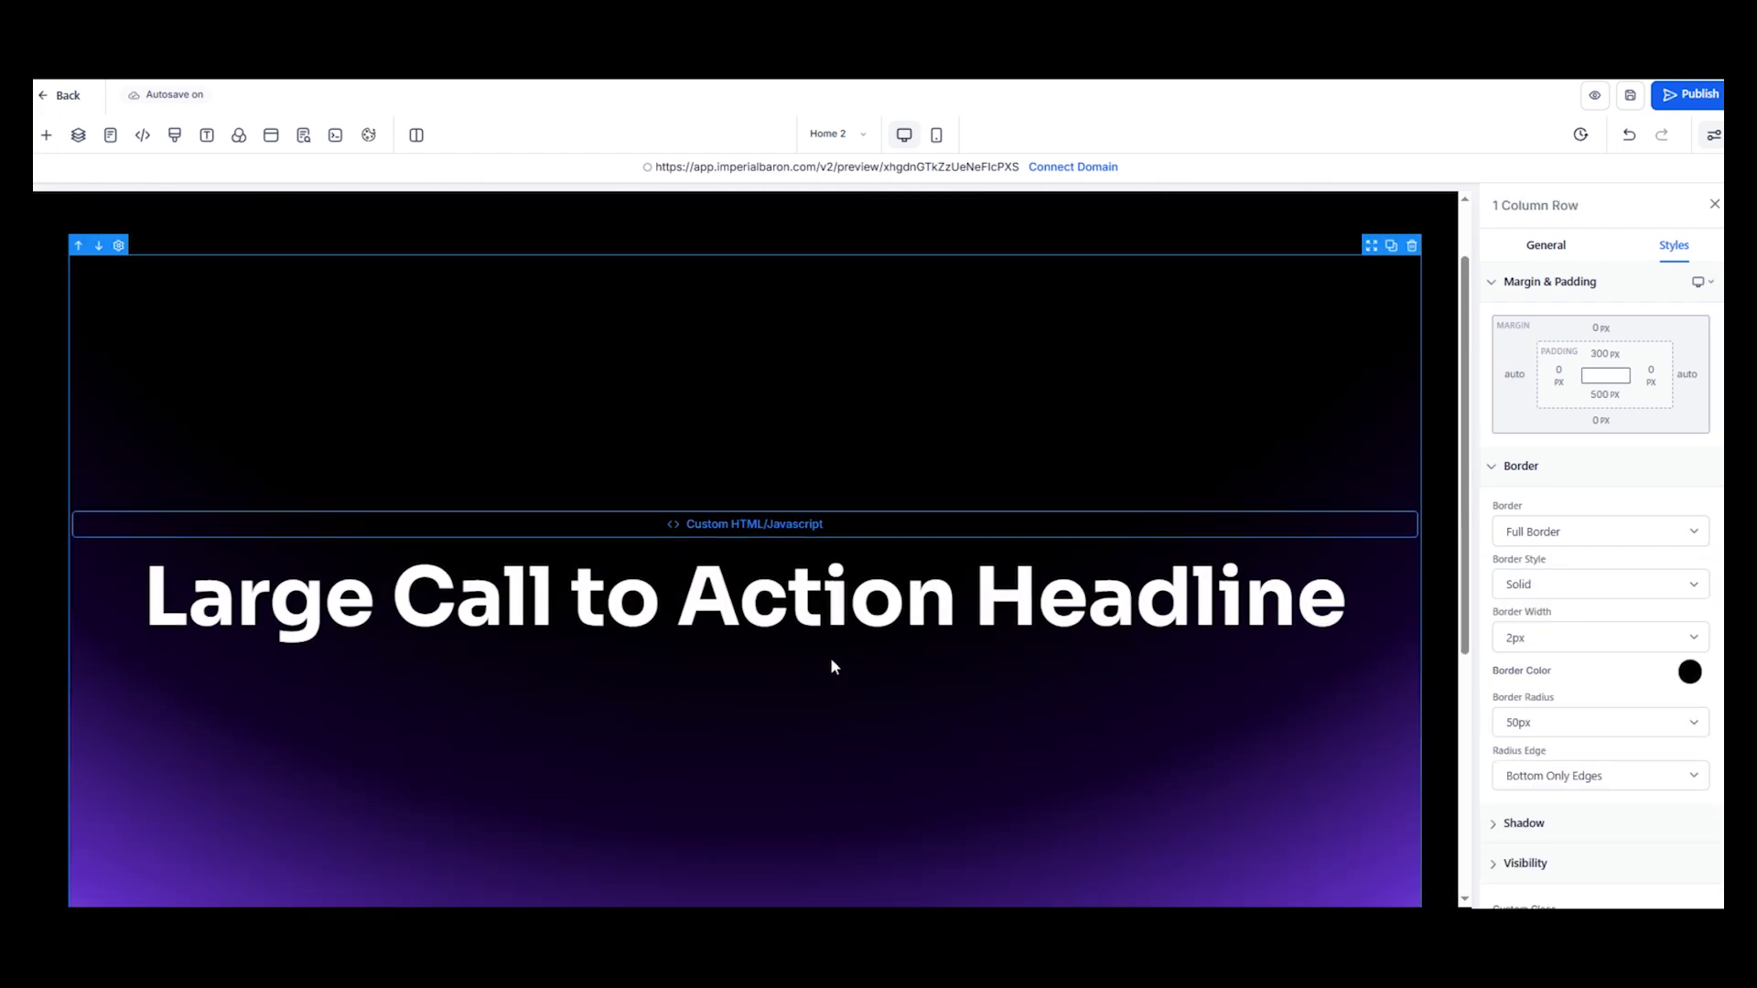
{"action": "scroll", "coordinate": [972, 376], "scroll_direction": "up", "scroll_amount": 1}
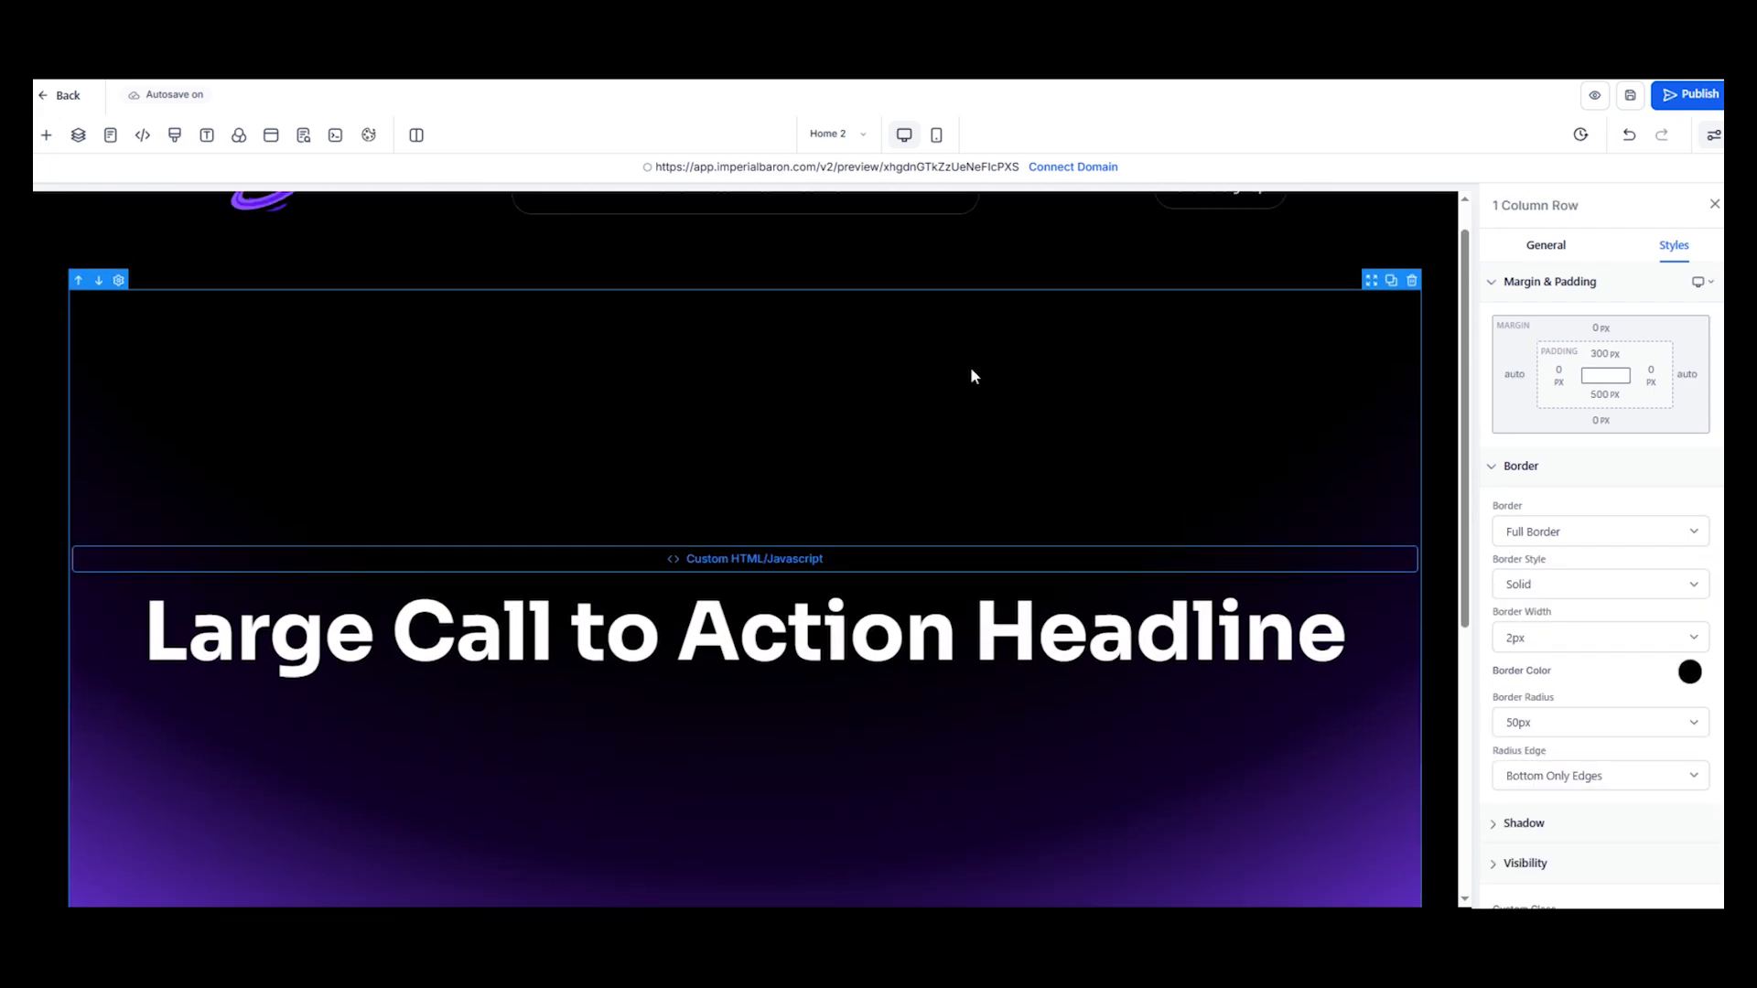
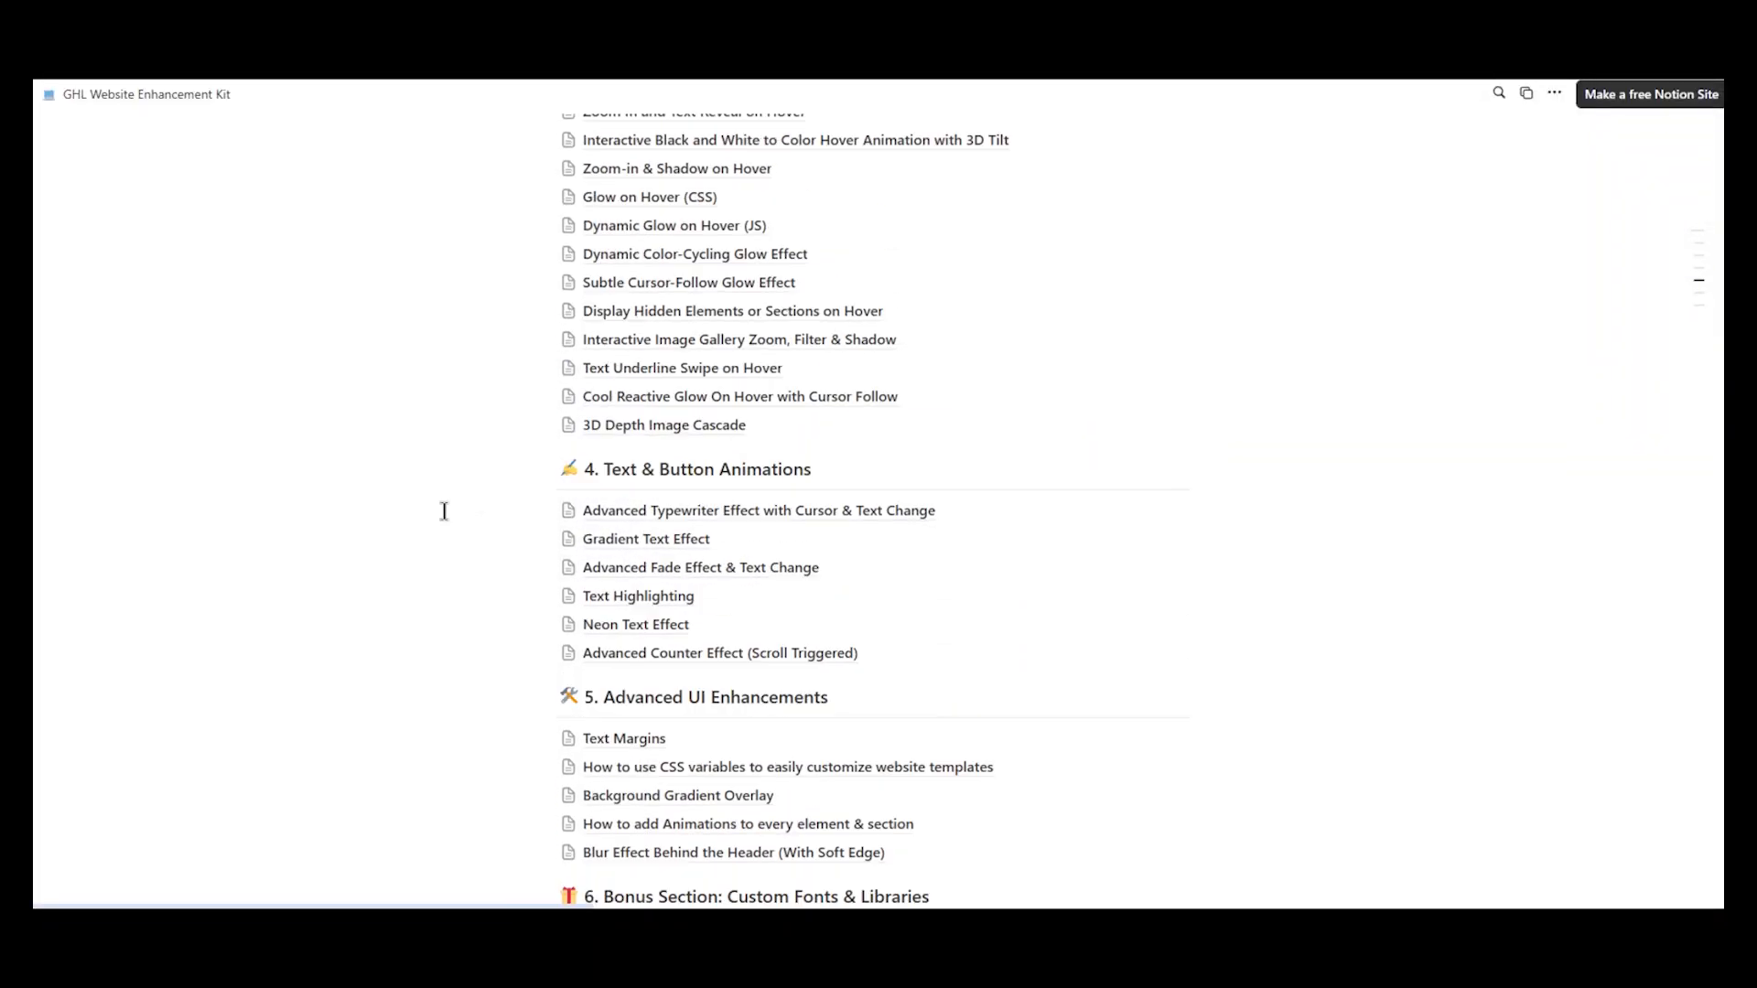
Look up the gradient text effect in the GHL Website Enhancement Kit Notion page, and open the page builder's custom CSS
{"action": "scroll", "coordinate": [444, 511], "scroll_direction": "up", "scroll_amount": 10}
{"action": "scroll", "coordinate": [515, 535], "scroll_direction": "down", "scroll_amount": 5}
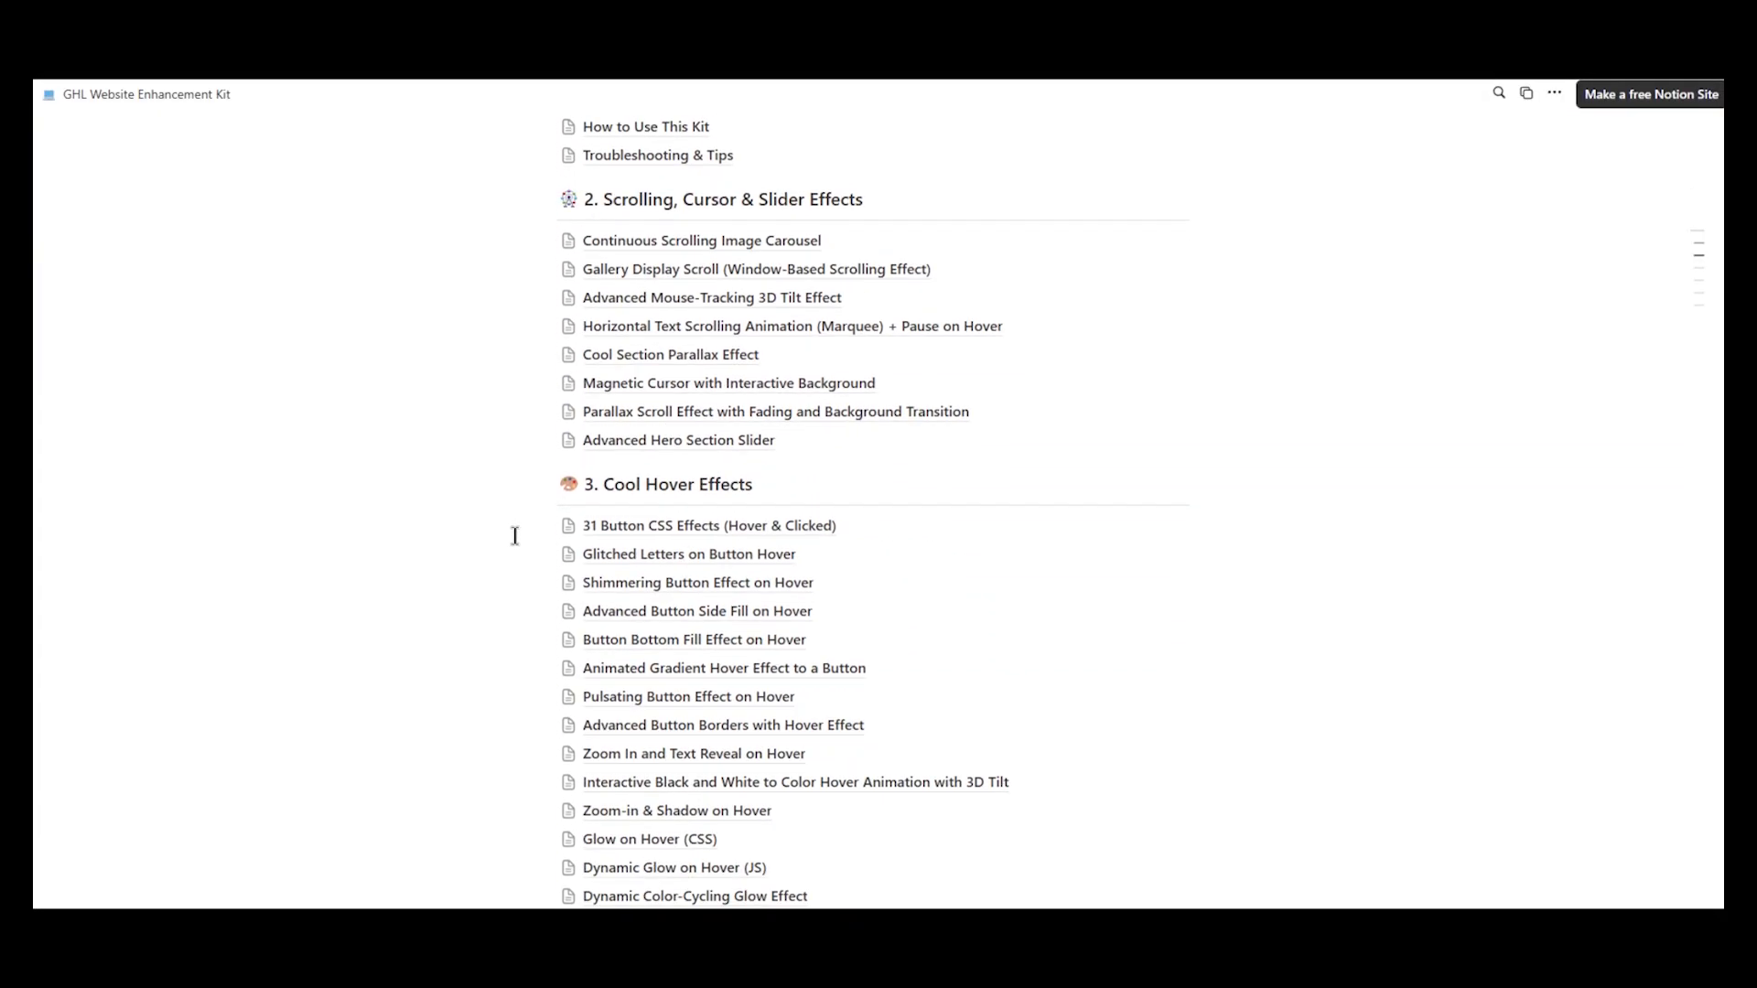
{"action": "scroll", "coordinate": [514, 536], "scroll_direction": "down", "scroll_amount": 8}
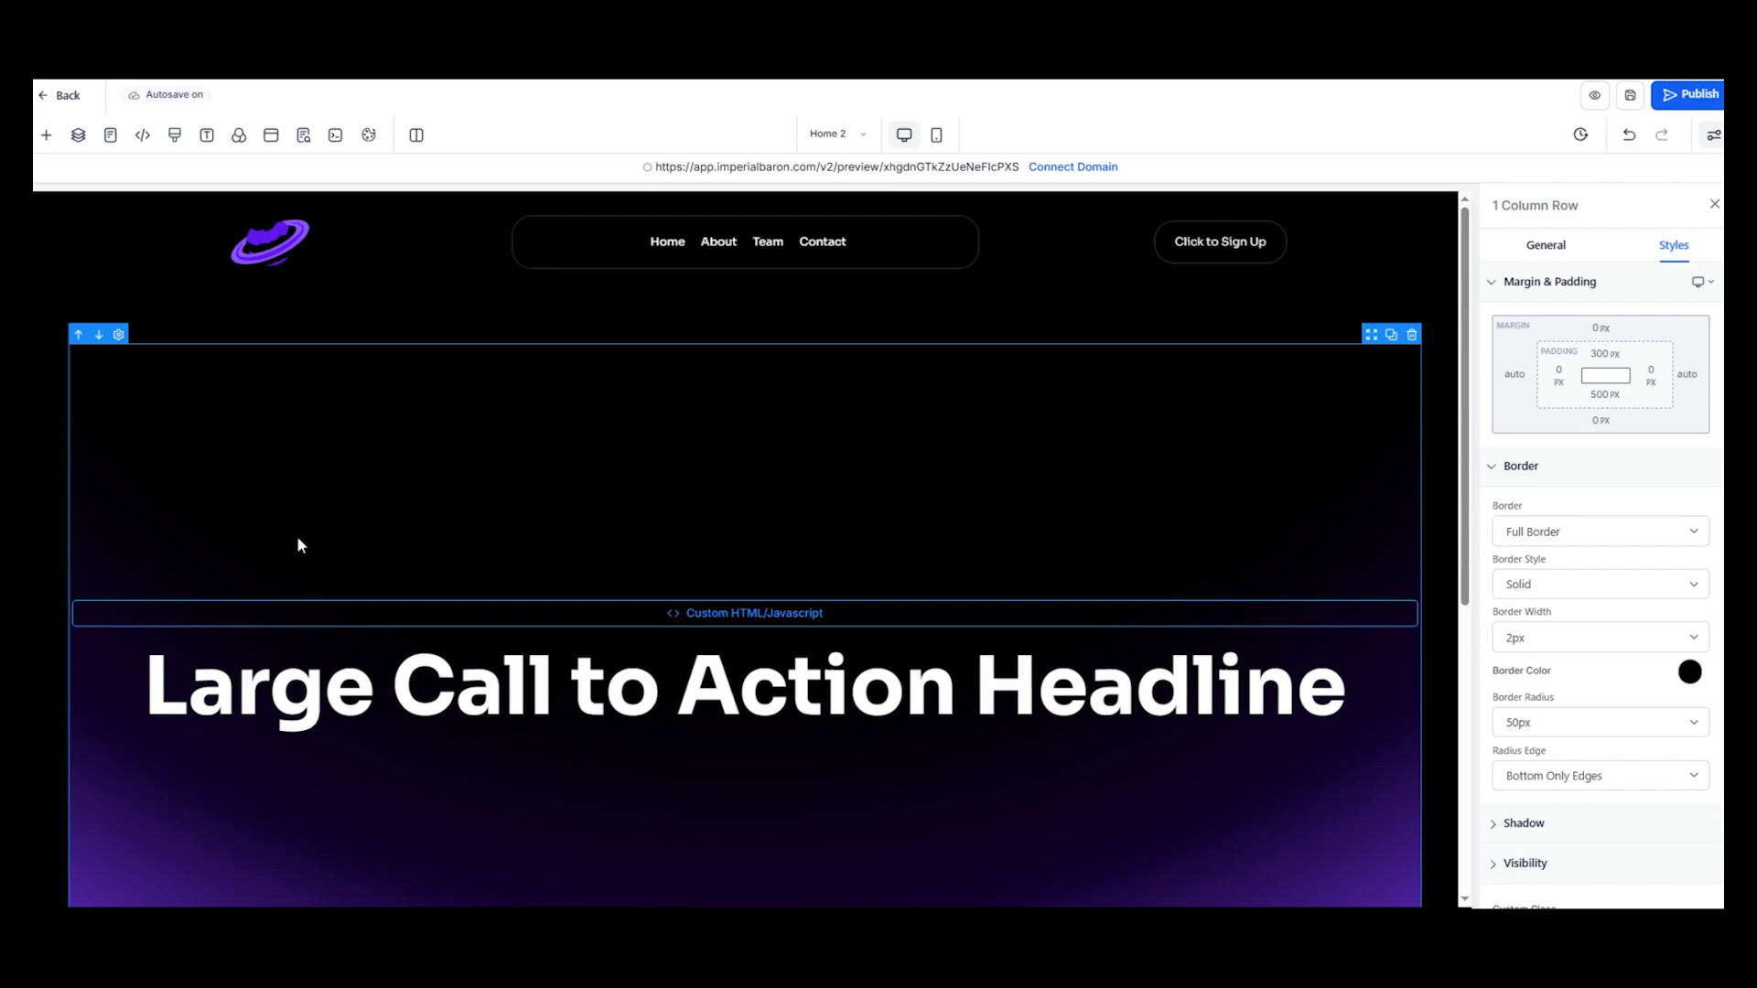
{"action": "scroll", "coordinate": [301, 546], "scroll_direction": "down", "scroll_amount": 3}
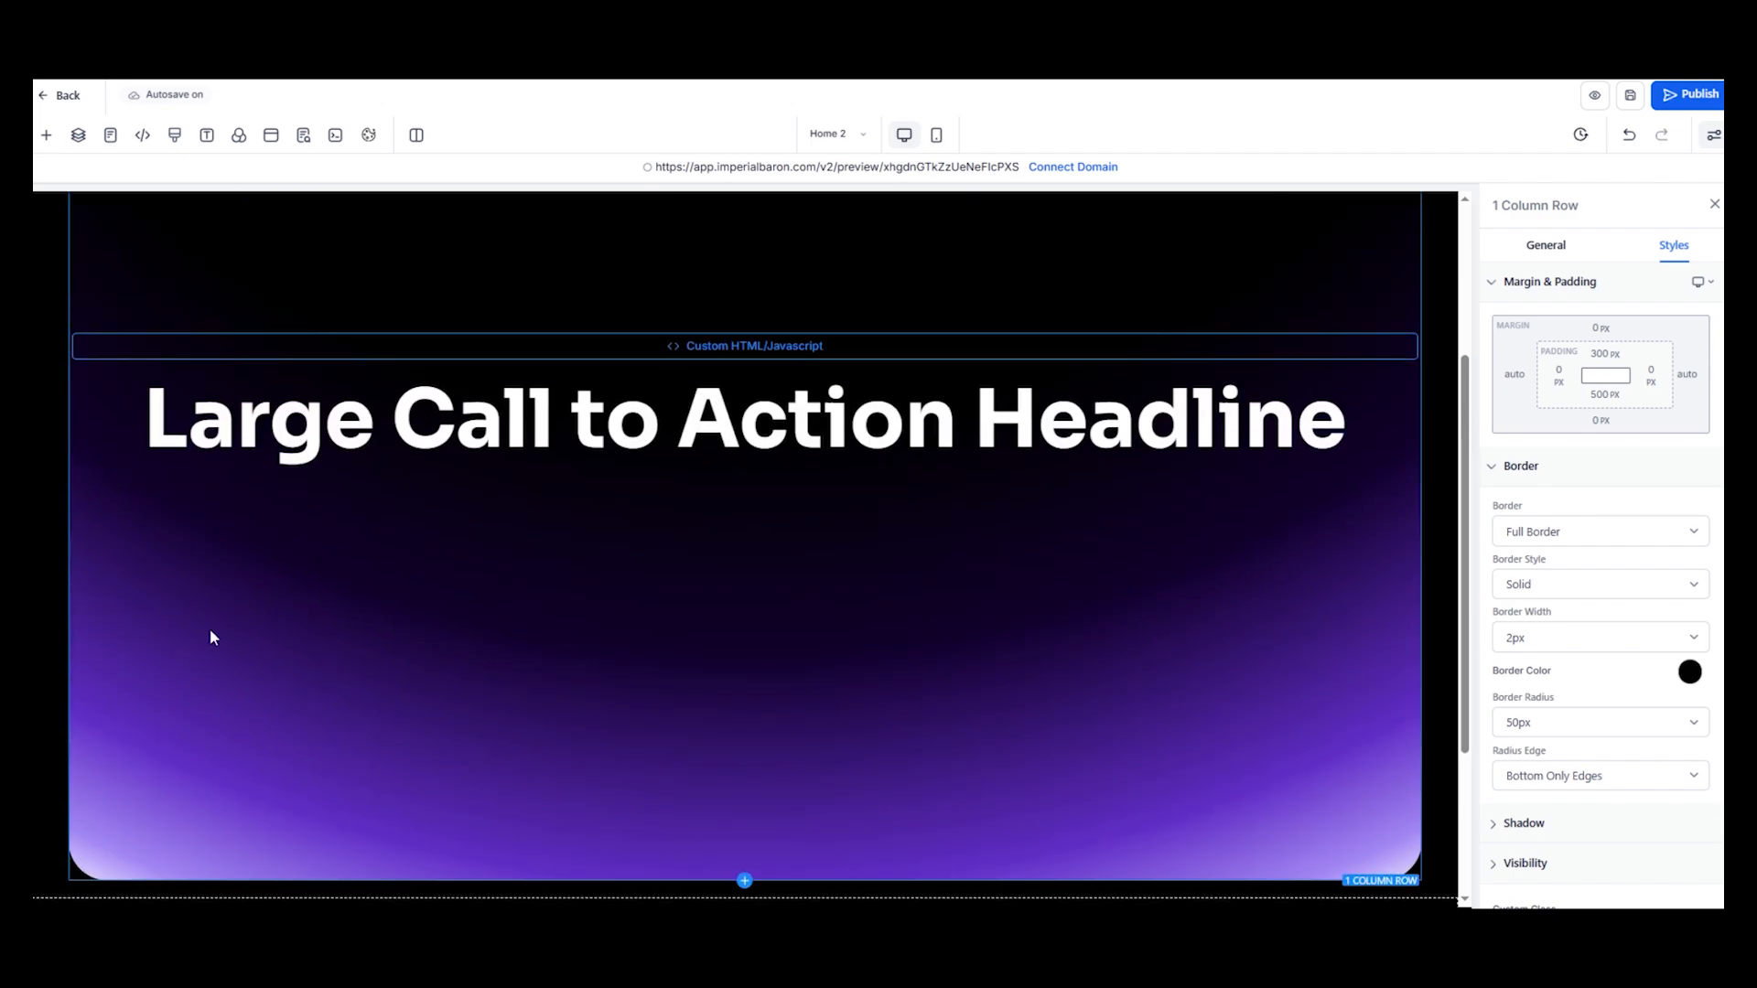
{"action": "scroll", "coordinate": [578, 695], "scroll_direction": "down", "scroll_amount": 1}
{"action": "scroll", "coordinate": [579, 695], "scroll_direction": "up", "scroll_amount": 2}
{"action": "scroll", "coordinate": [579, 695], "scroll_direction": "down", "scroll_amount": 1}
{"action": "left_click", "coordinate": [175, 141]}
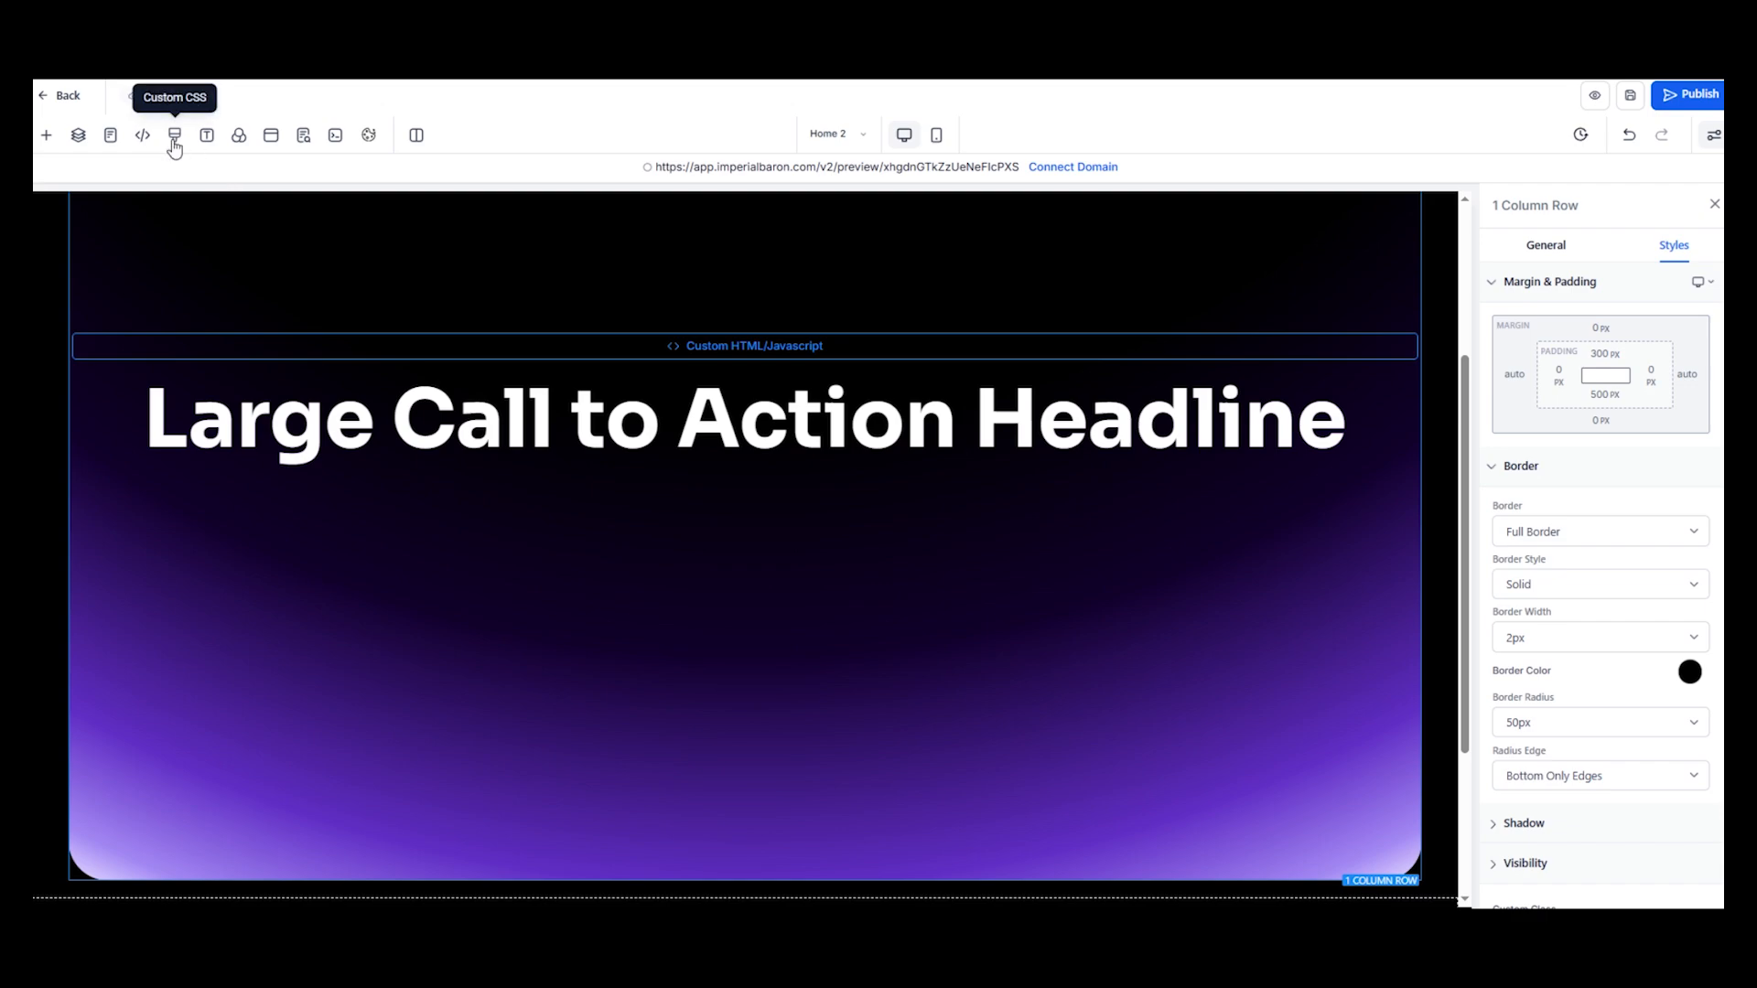
Assign the custom class gradient-text to the hero headline and inspect the styled text
{"action": "left_click", "coordinate": [593, 430]}
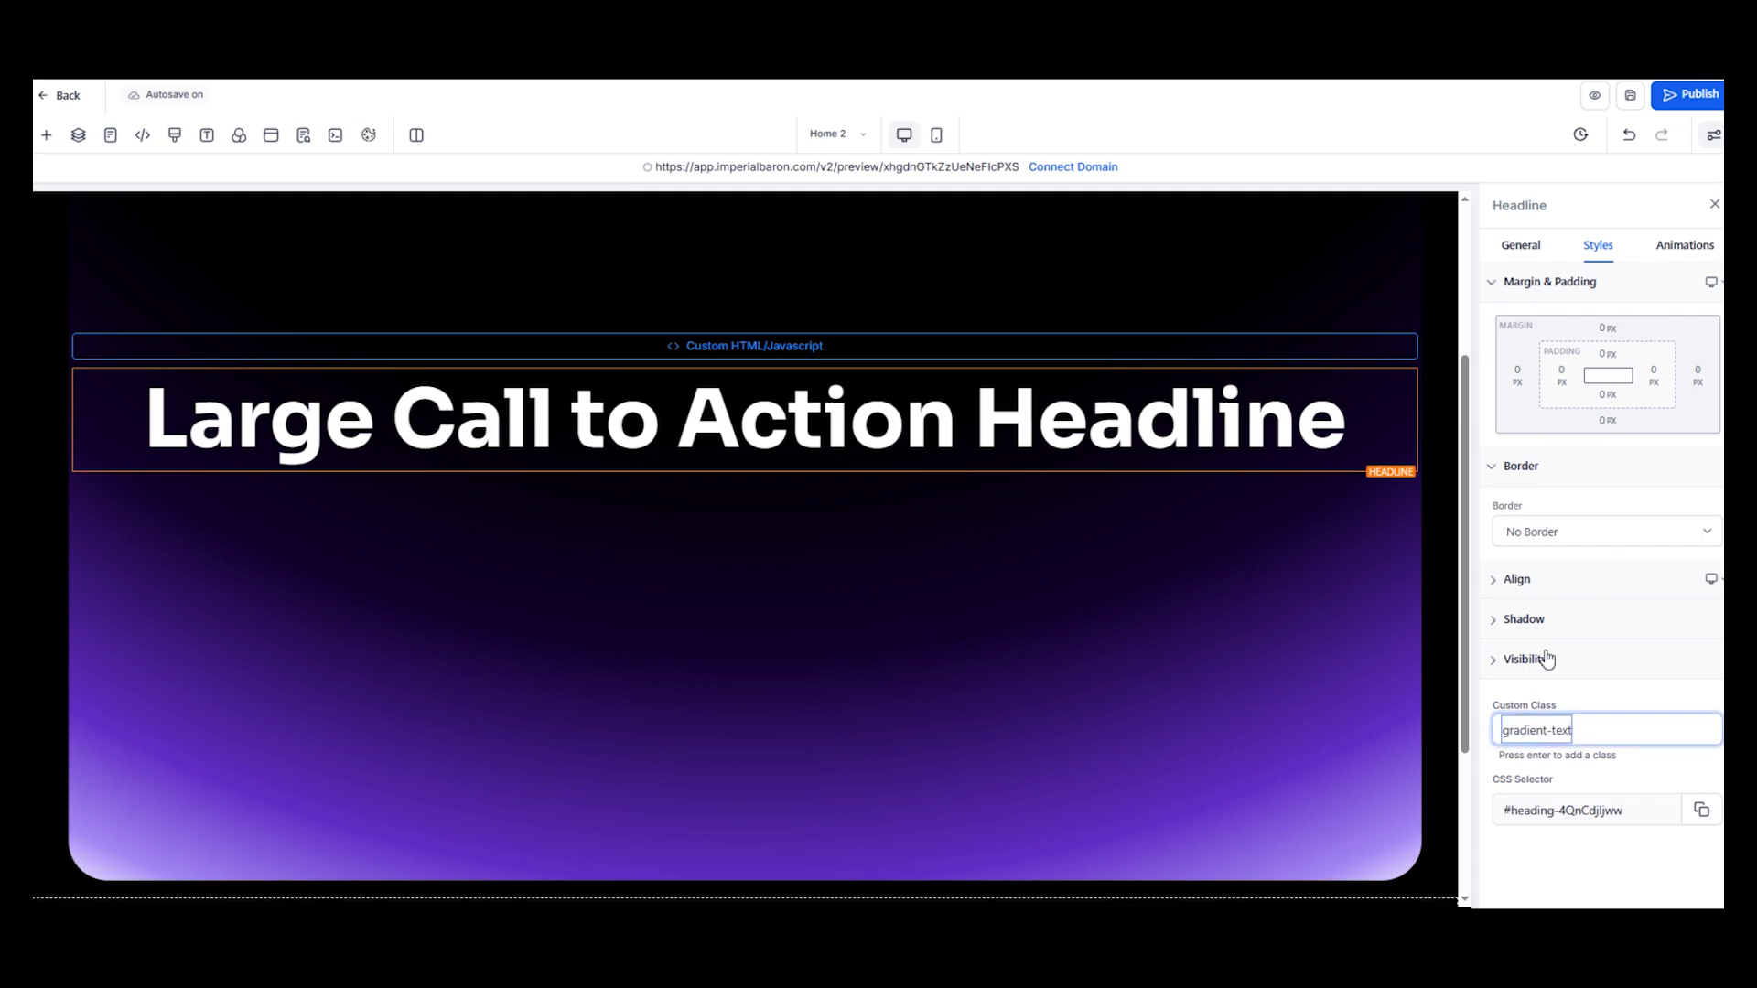
{"action": "key", "text": "Return"}
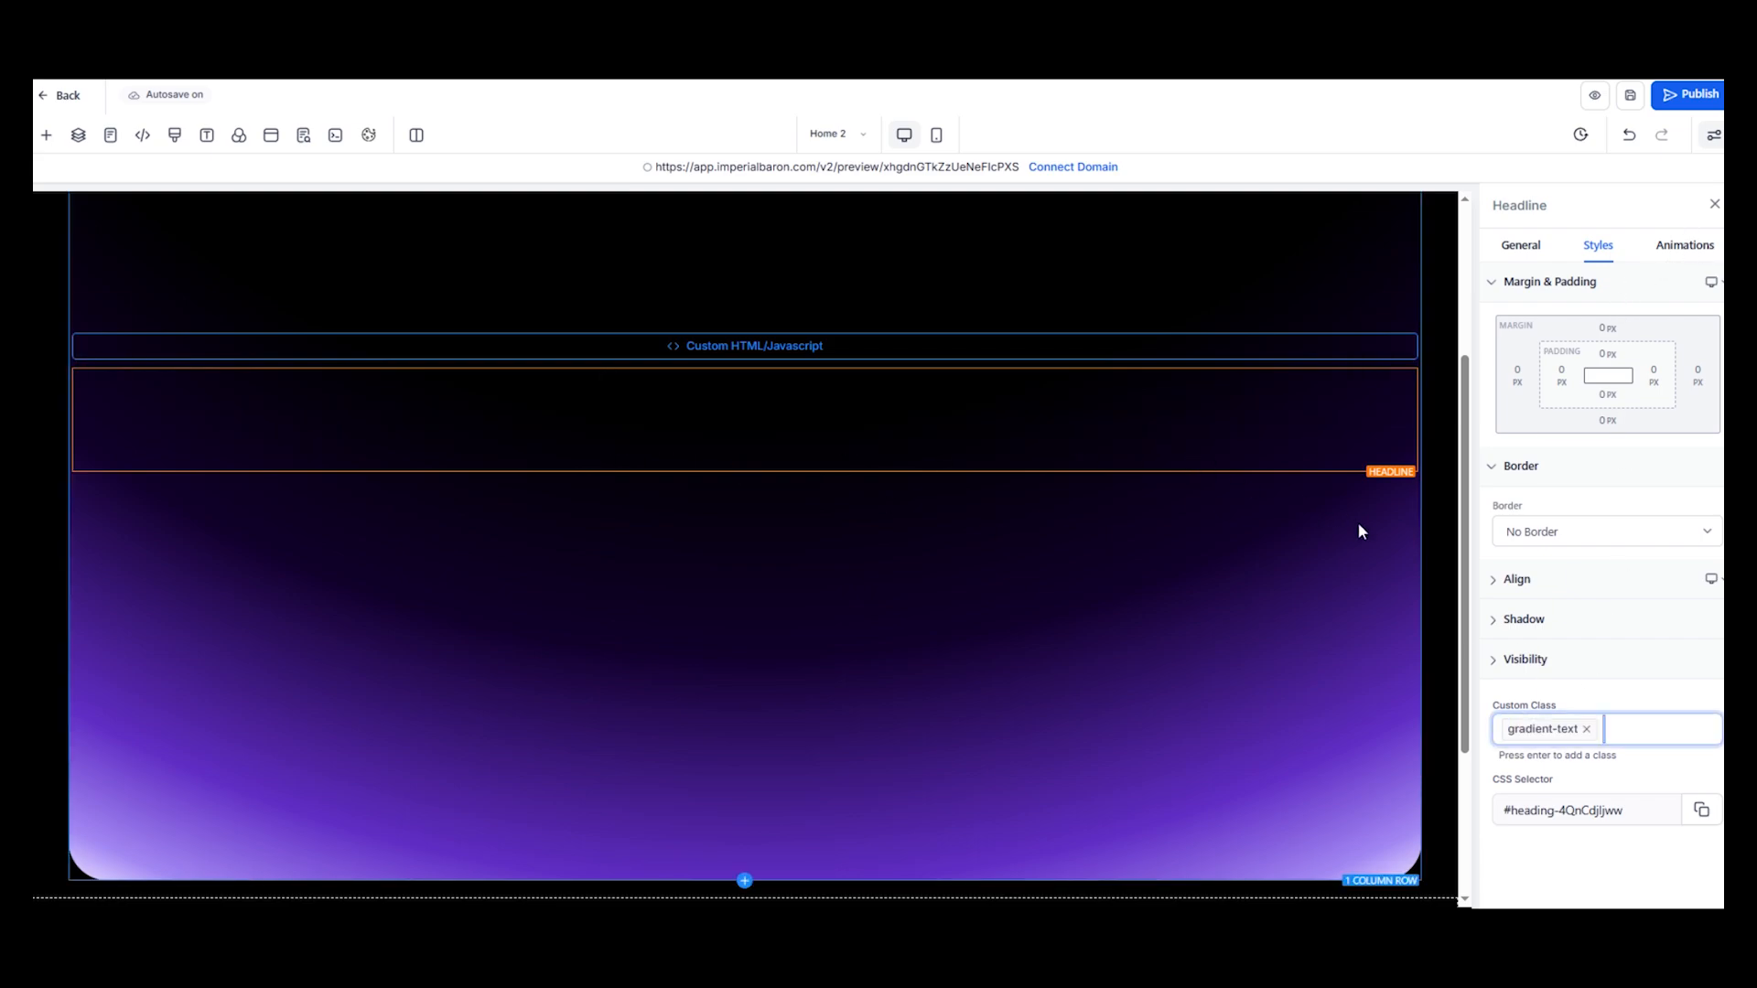
{"action": "left_click", "coordinate": [1358, 522]}
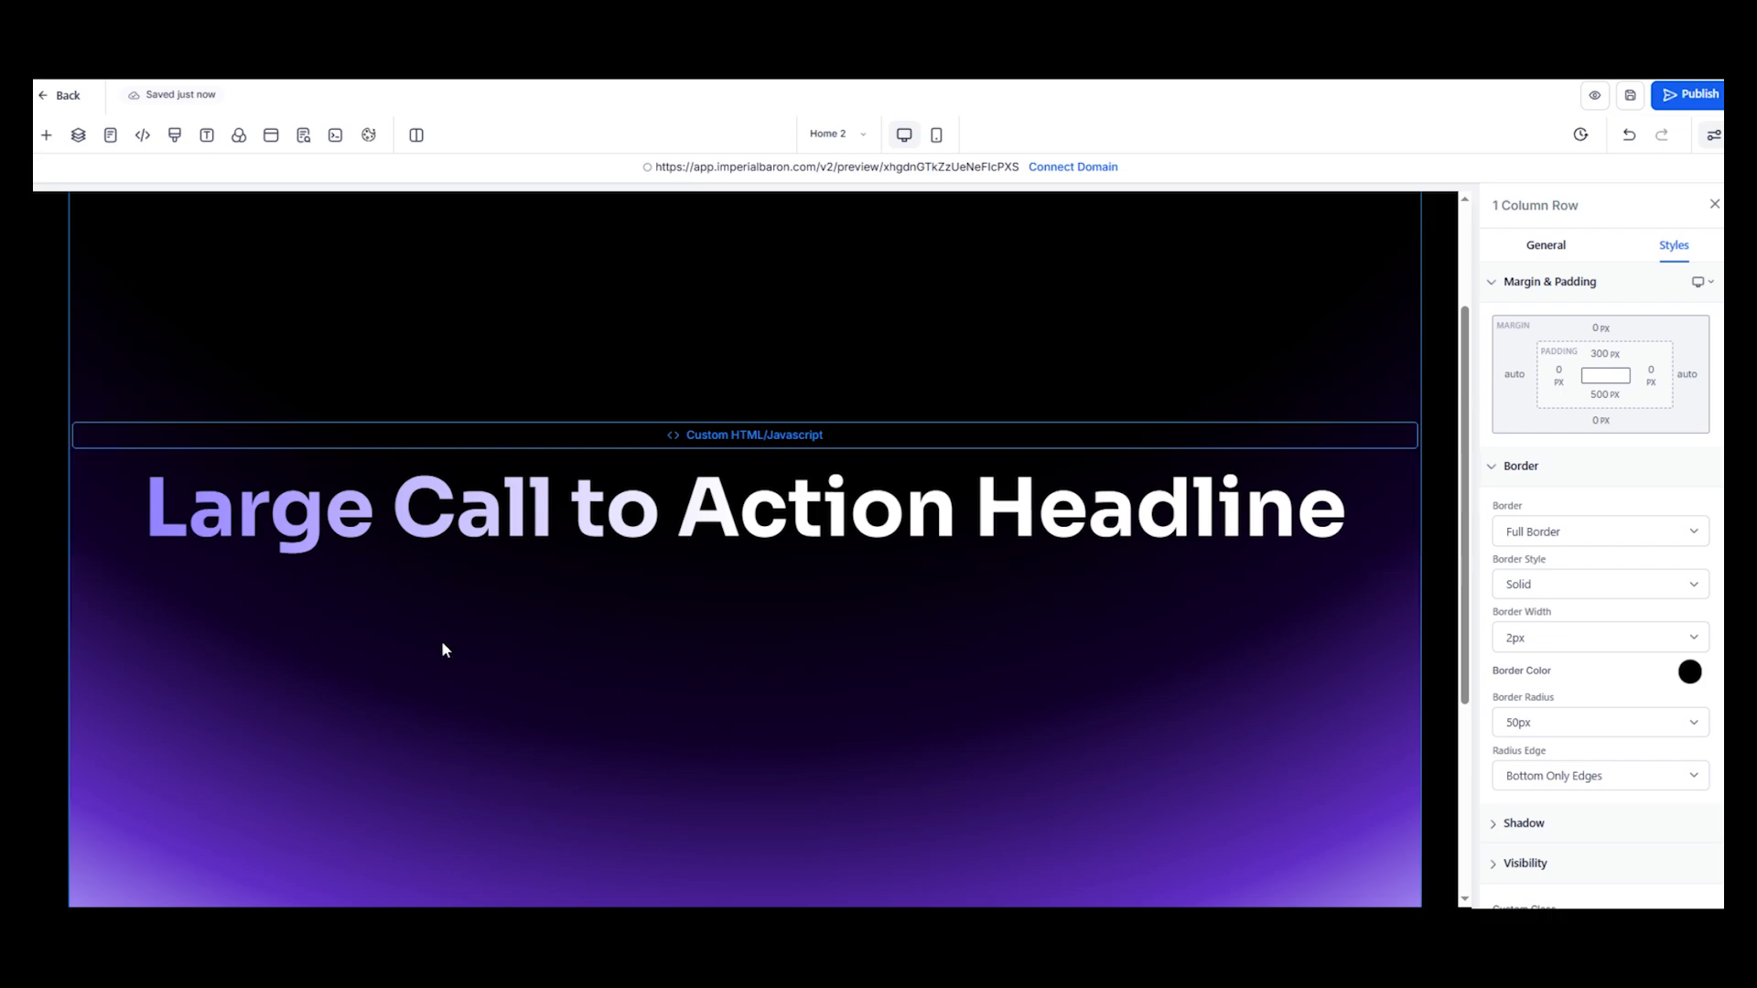
{"action": "scroll", "coordinate": [942, 732], "scroll_direction": "up", "scroll_amount": 2}
{"action": "scroll", "coordinate": [930, 798], "scroll_direction": "down", "scroll_amount": 1}
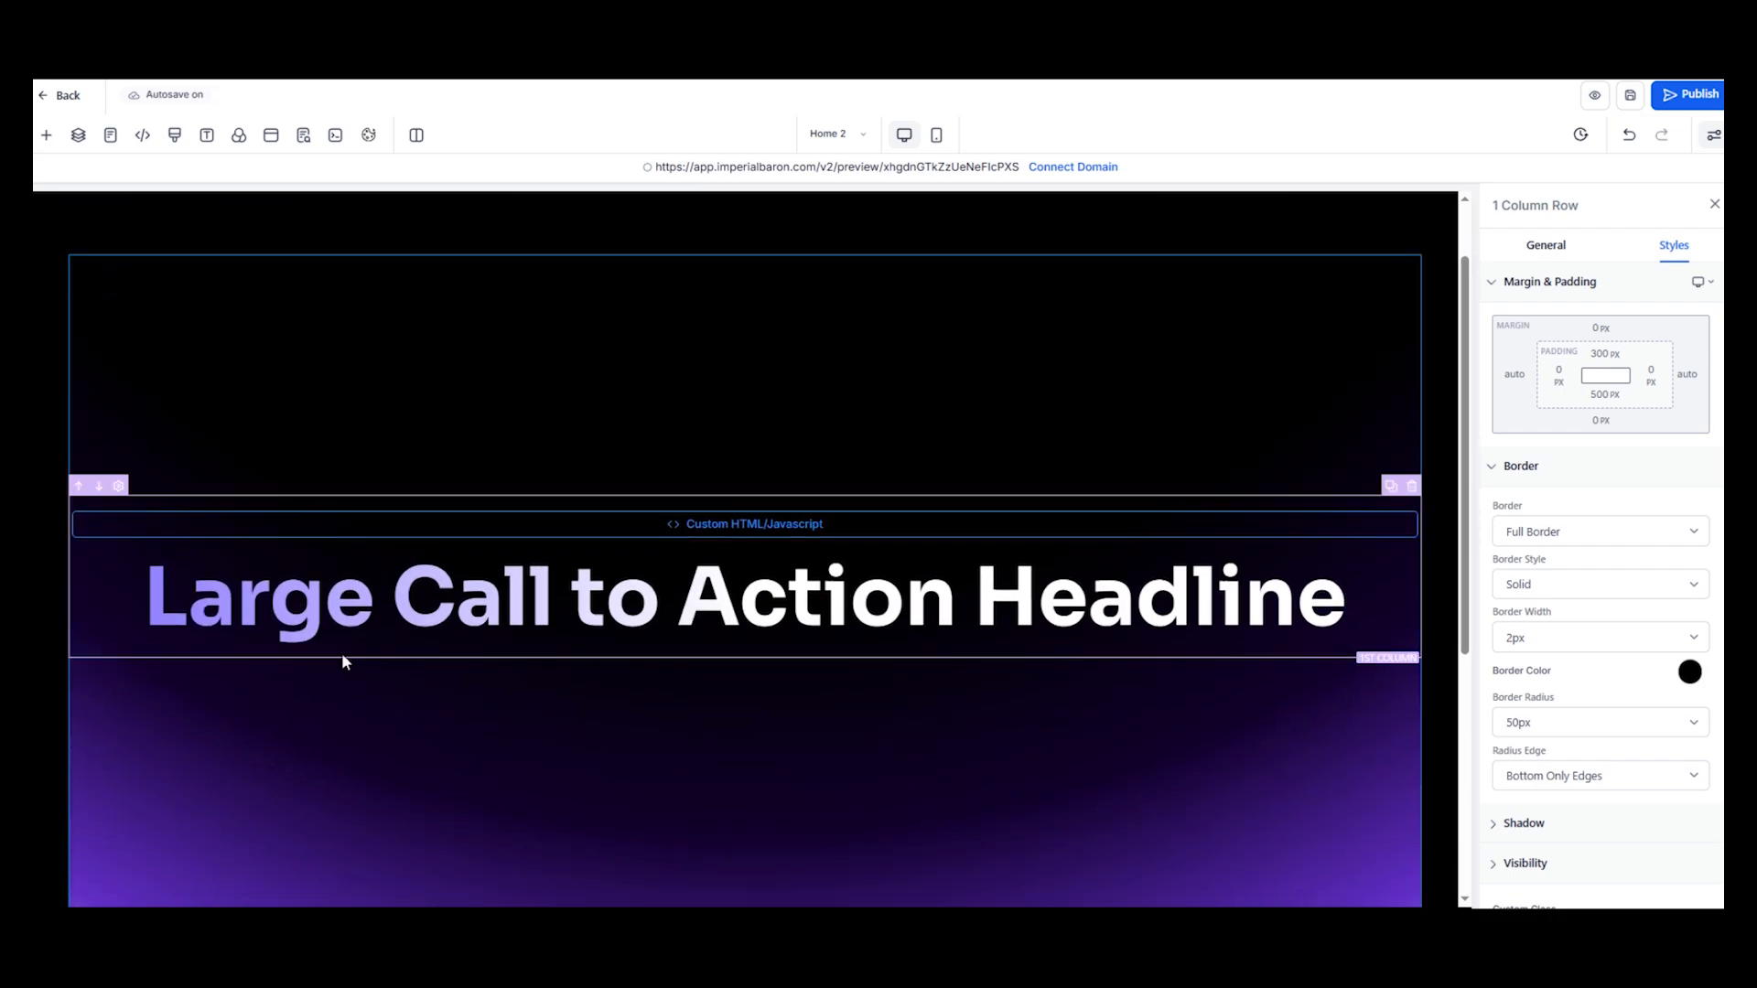
{"action": "left_click", "coordinate": [149, 607]}
{"action": "left_click_drag", "start_coordinate": [149, 608], "coordinate": [1351, 611]}
{"action": "left_click", "coordinate": [1290, 763]}
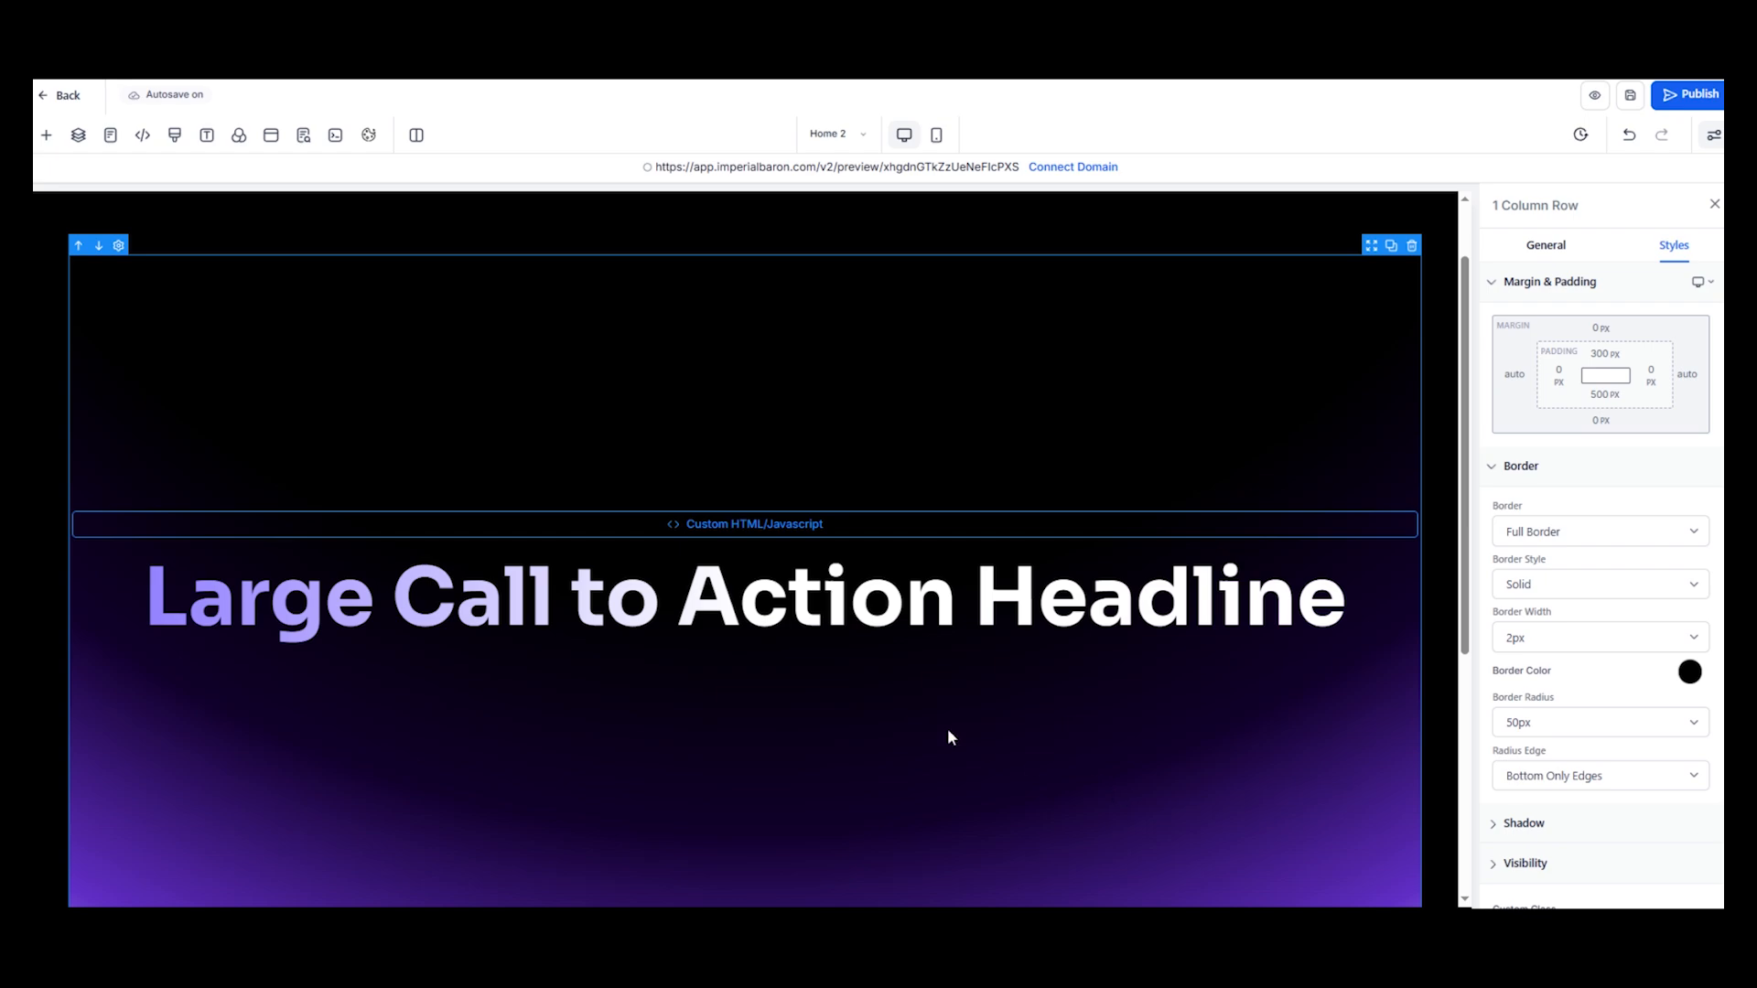
Add a Sub-Headline element directly beneath the hero headline
{"action": "scroll", "coordinate": [893, 796], "scroll_direction": "down", "scroll_amount": 2}
{"action": "scroll", "coordinate": [893, 795], "scroll_direction": "up", "scroll_amount": 2}
{"action": "scroll", "coordinate": [895, 801], "scroll_direction": "down", "scroll_amount": 1}
{"action": "left_click", "coordinate": [744, 558]}
{"action": "left_click", "coordinate": [45, 134]}
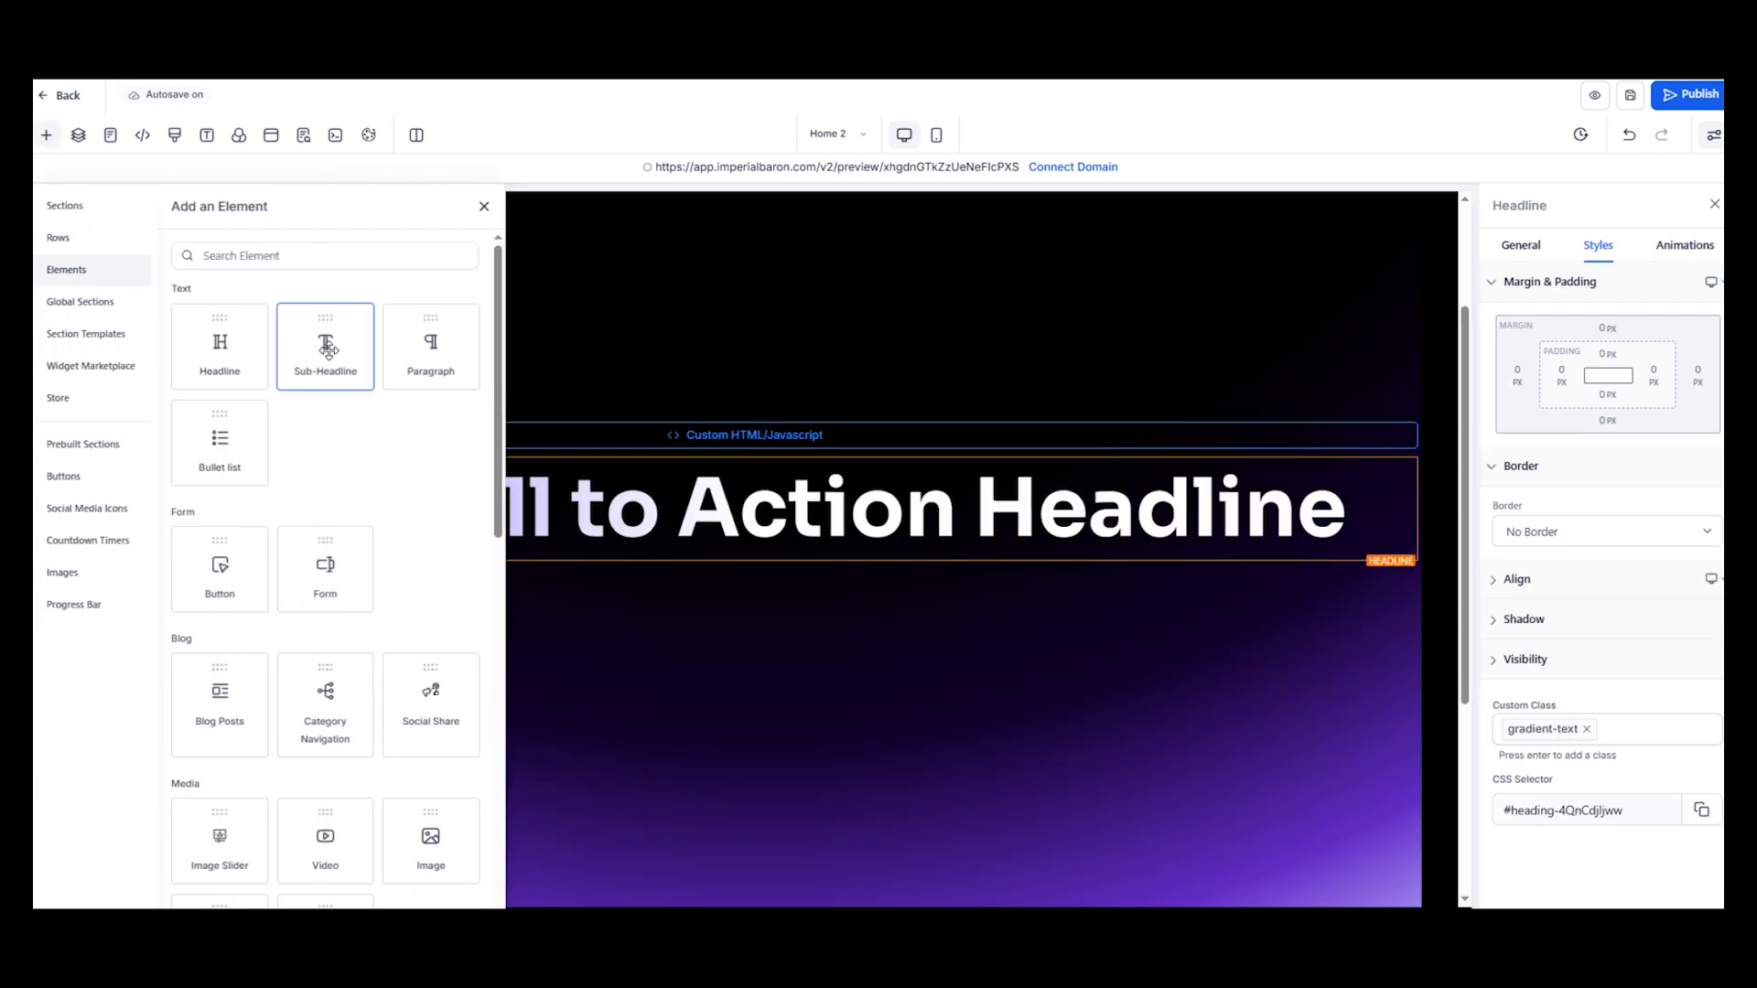
{"action": "left_click_drag", "start_coordinate": [328, 350], "coordinate": [719, 570]}
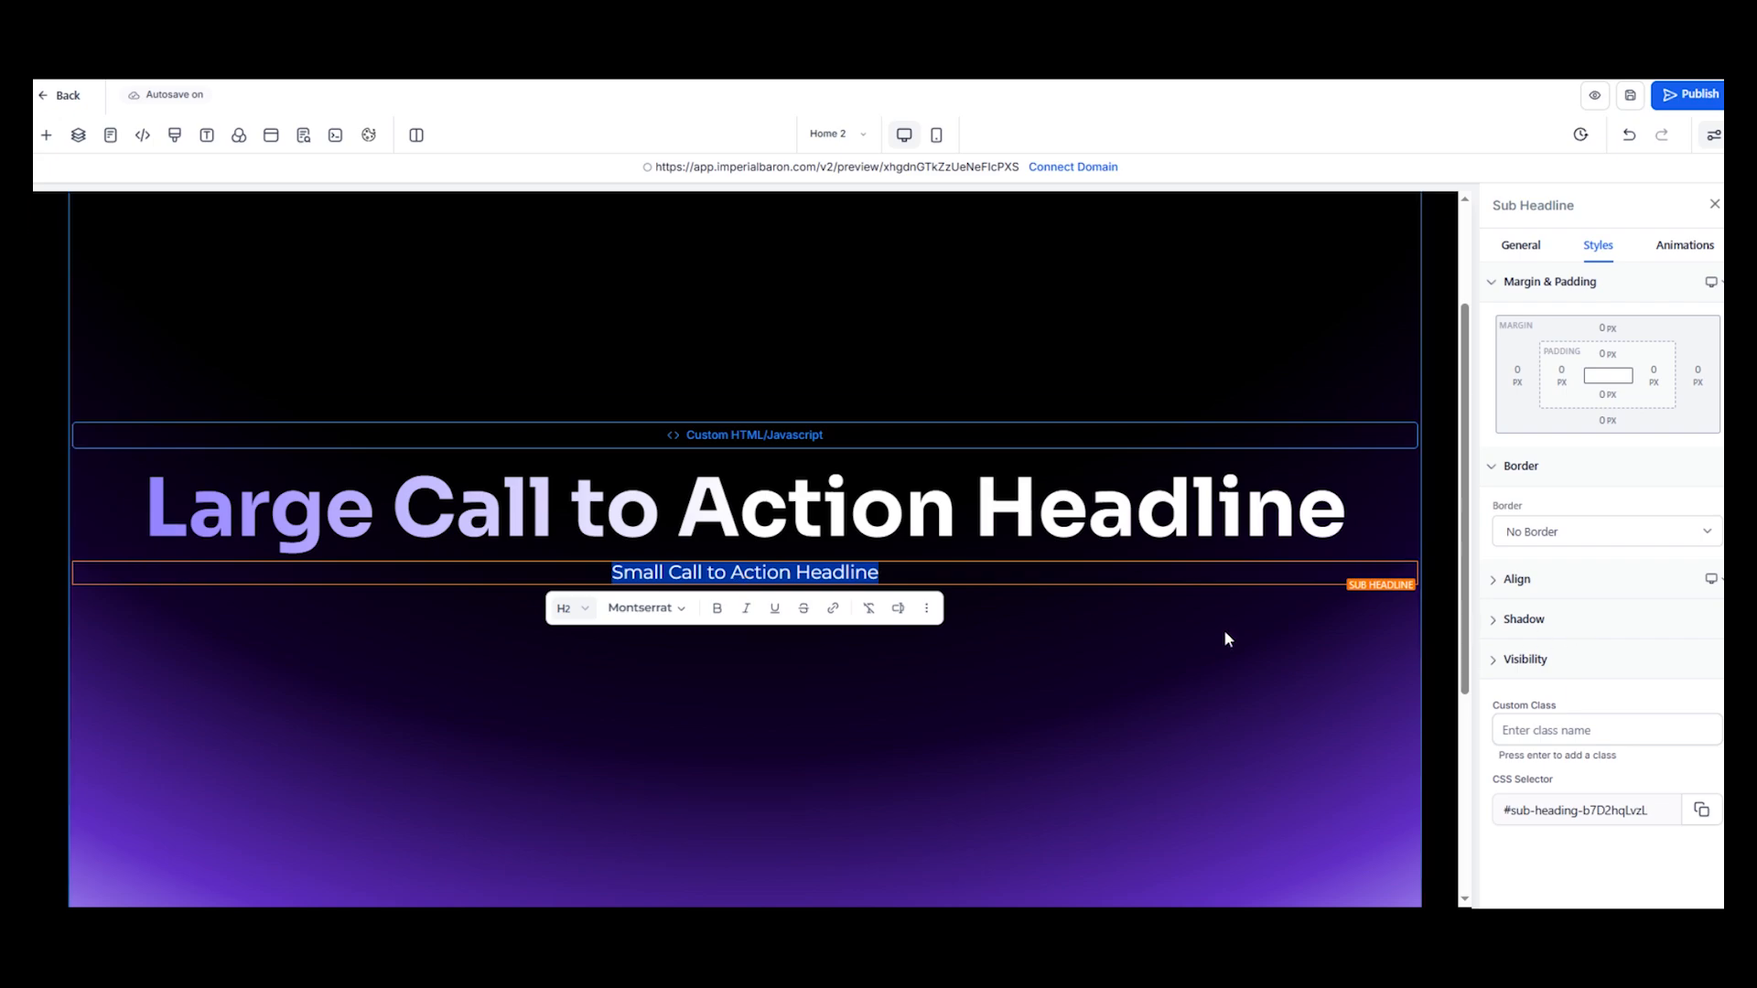
Set the sub-headline's font size to 16 px and its typography to the custom font Sora
{"action": "left_click", "coordinate": [668, 607]}
{"action": "left_click", "coordinate": [678, 656]}
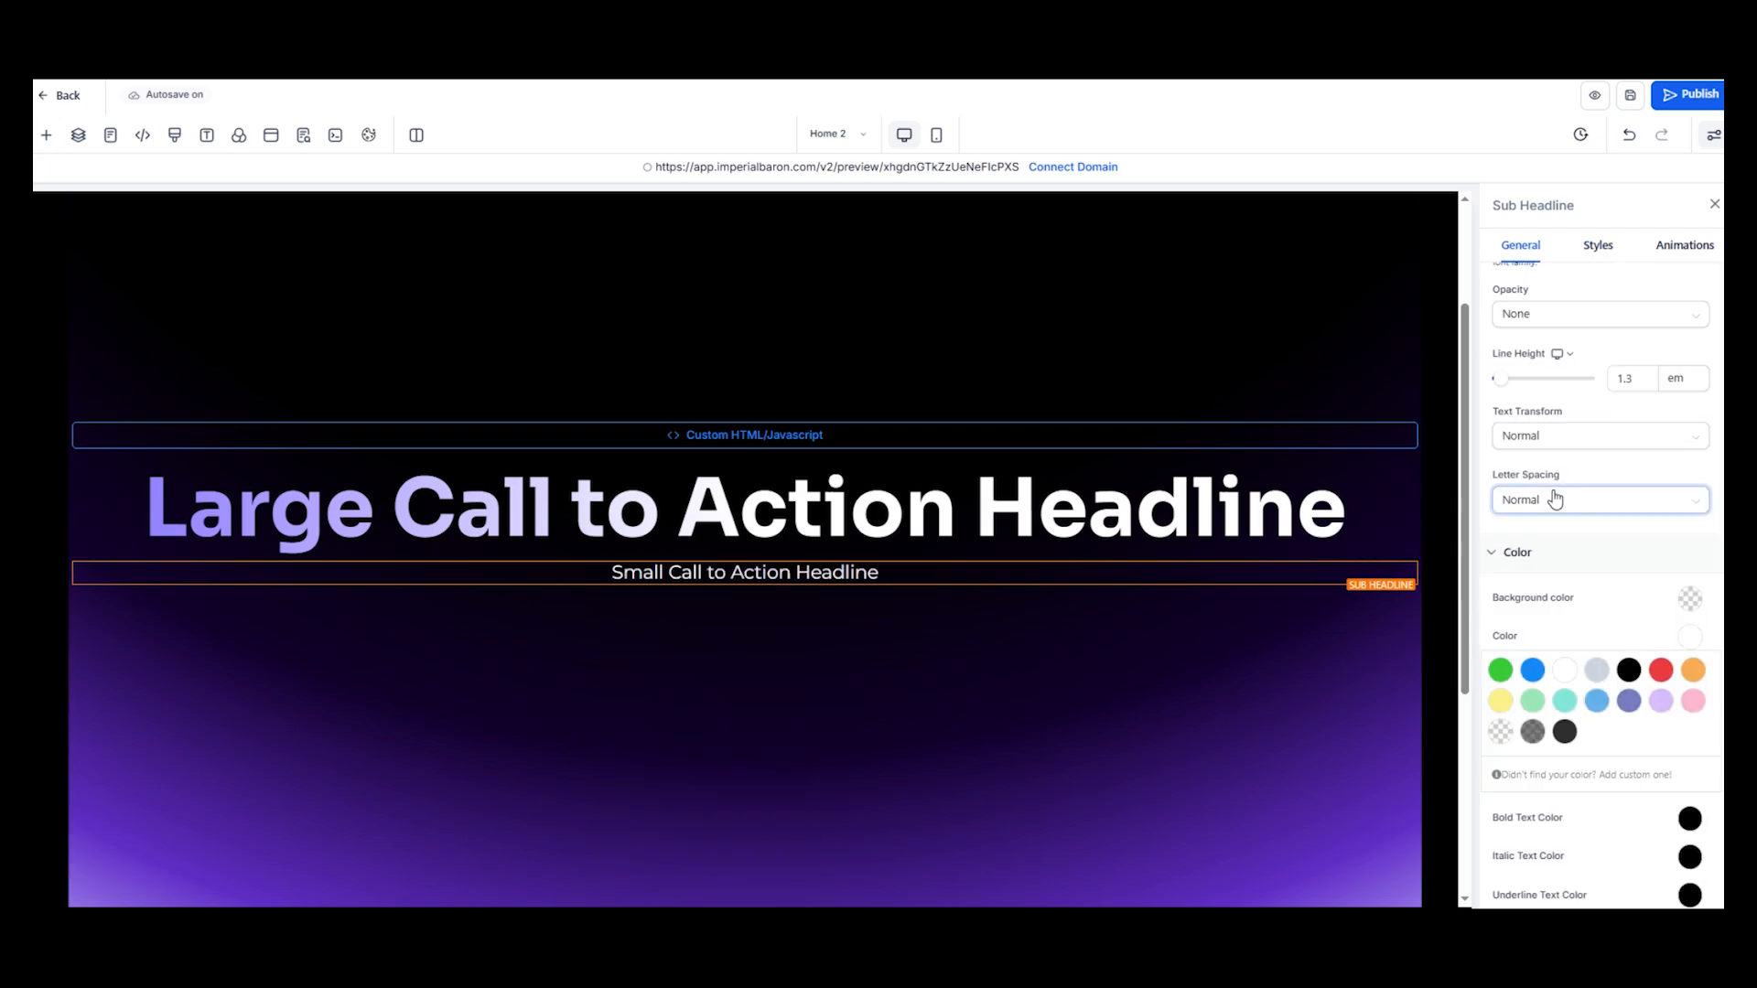
{"action": "scroll", "coordinate": [1553, 496], "scroll_direction": "up", "scroll_amount": 3}
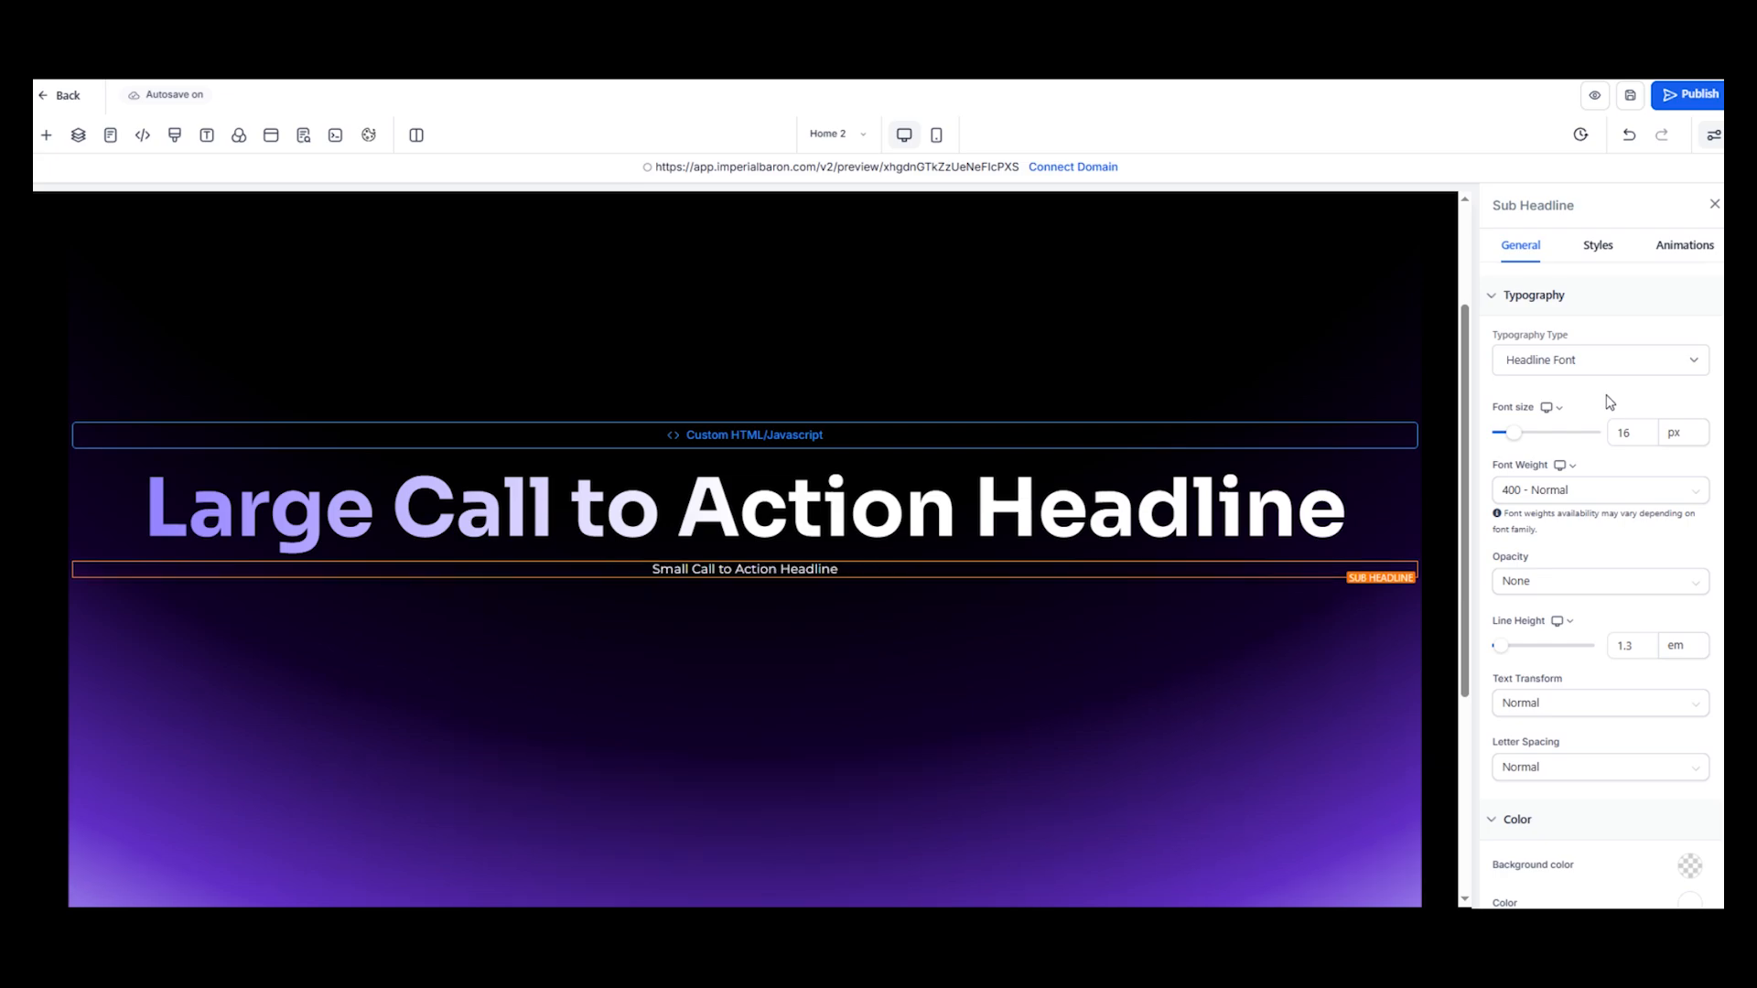
{"action": "scroll", "coordinate": [1598, 417], "scroll_direction": "up", "scroll_amount": 1}
{"action": "left_click", "coordinate": [1557, 420]}
{"action": "left_click", "coordinate": [1561, 469]}
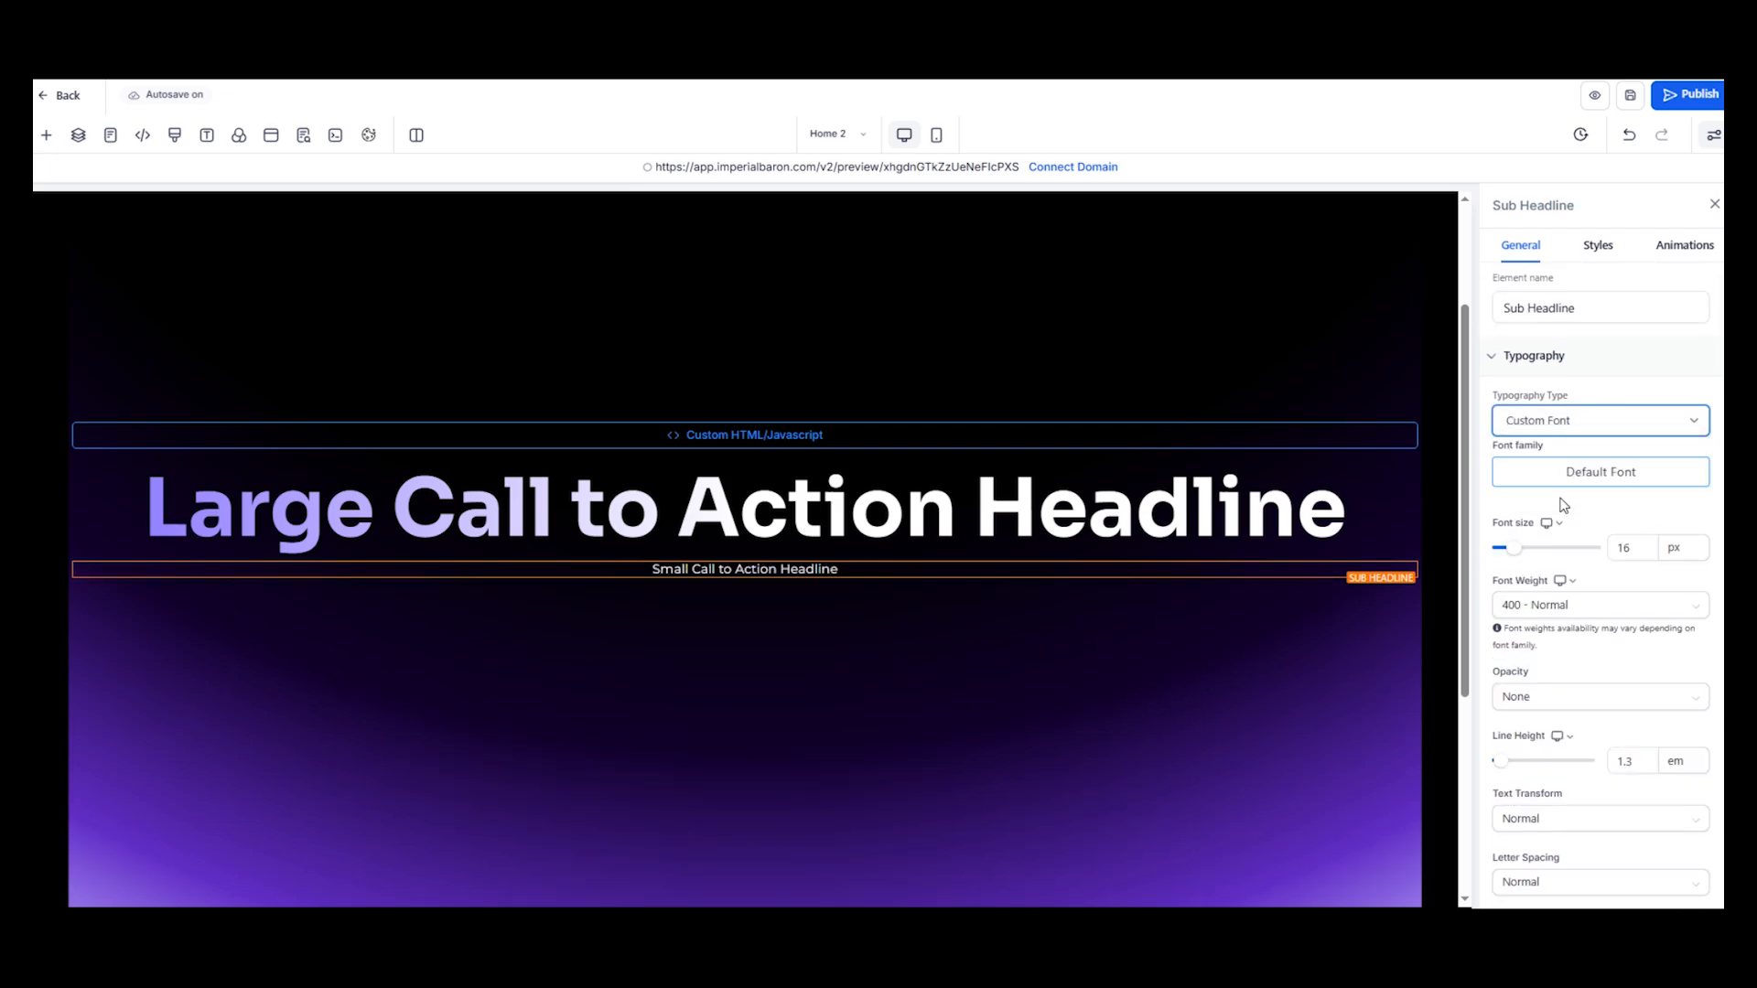
{"action": "left_click", "coordinate": [1558, 471]}
{"action": "left_click", "coordinate": [732, 497]}
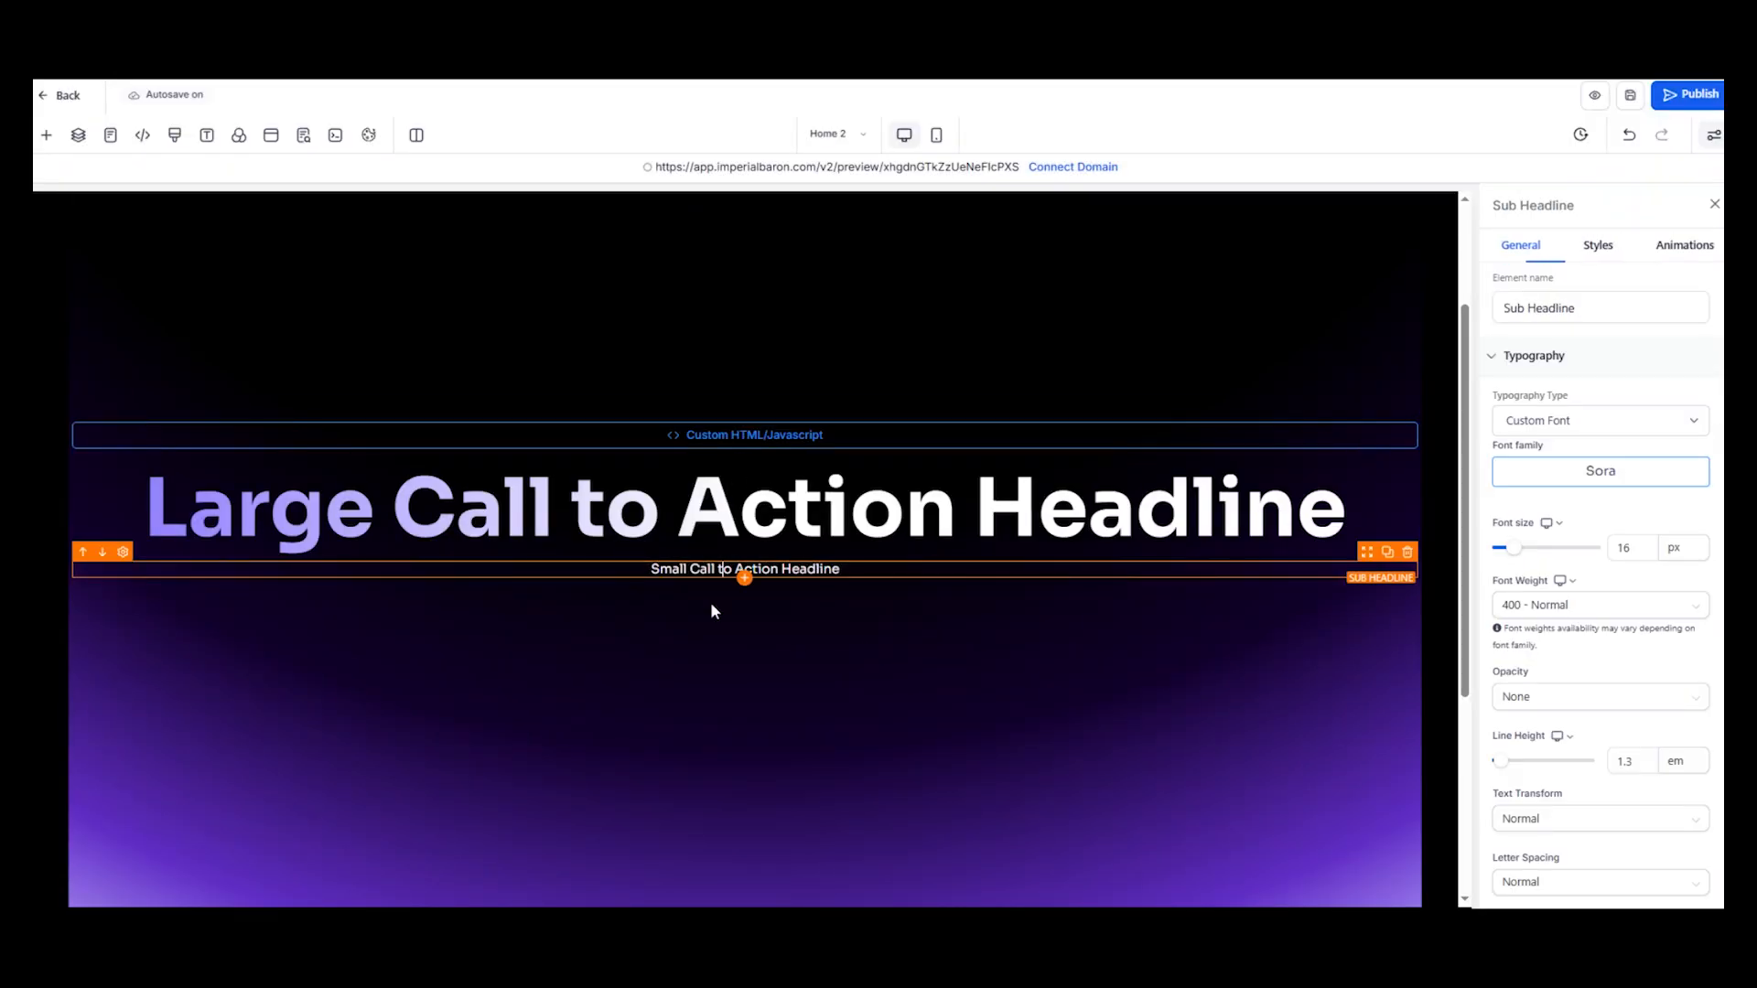
{"action": "left_click", "coordinate": [701, 657]}
Replace the headline with "Empower Your Business" and the sub-headline with the AI solutions description beginning "Harness the power of artificial intelligence"
{"action": "scroll", "coordinate": [700, 663], "scroll_direction": "up", "scroll_amount": 2}
{"action": "scroll", "coordinate": [700, 662], "scroll_direction": "down", "scroll_amount": 1}
{"action": "scroll", "coordinate": [525, 711], "scroll_direction": "down", "scroll_amount": 4}
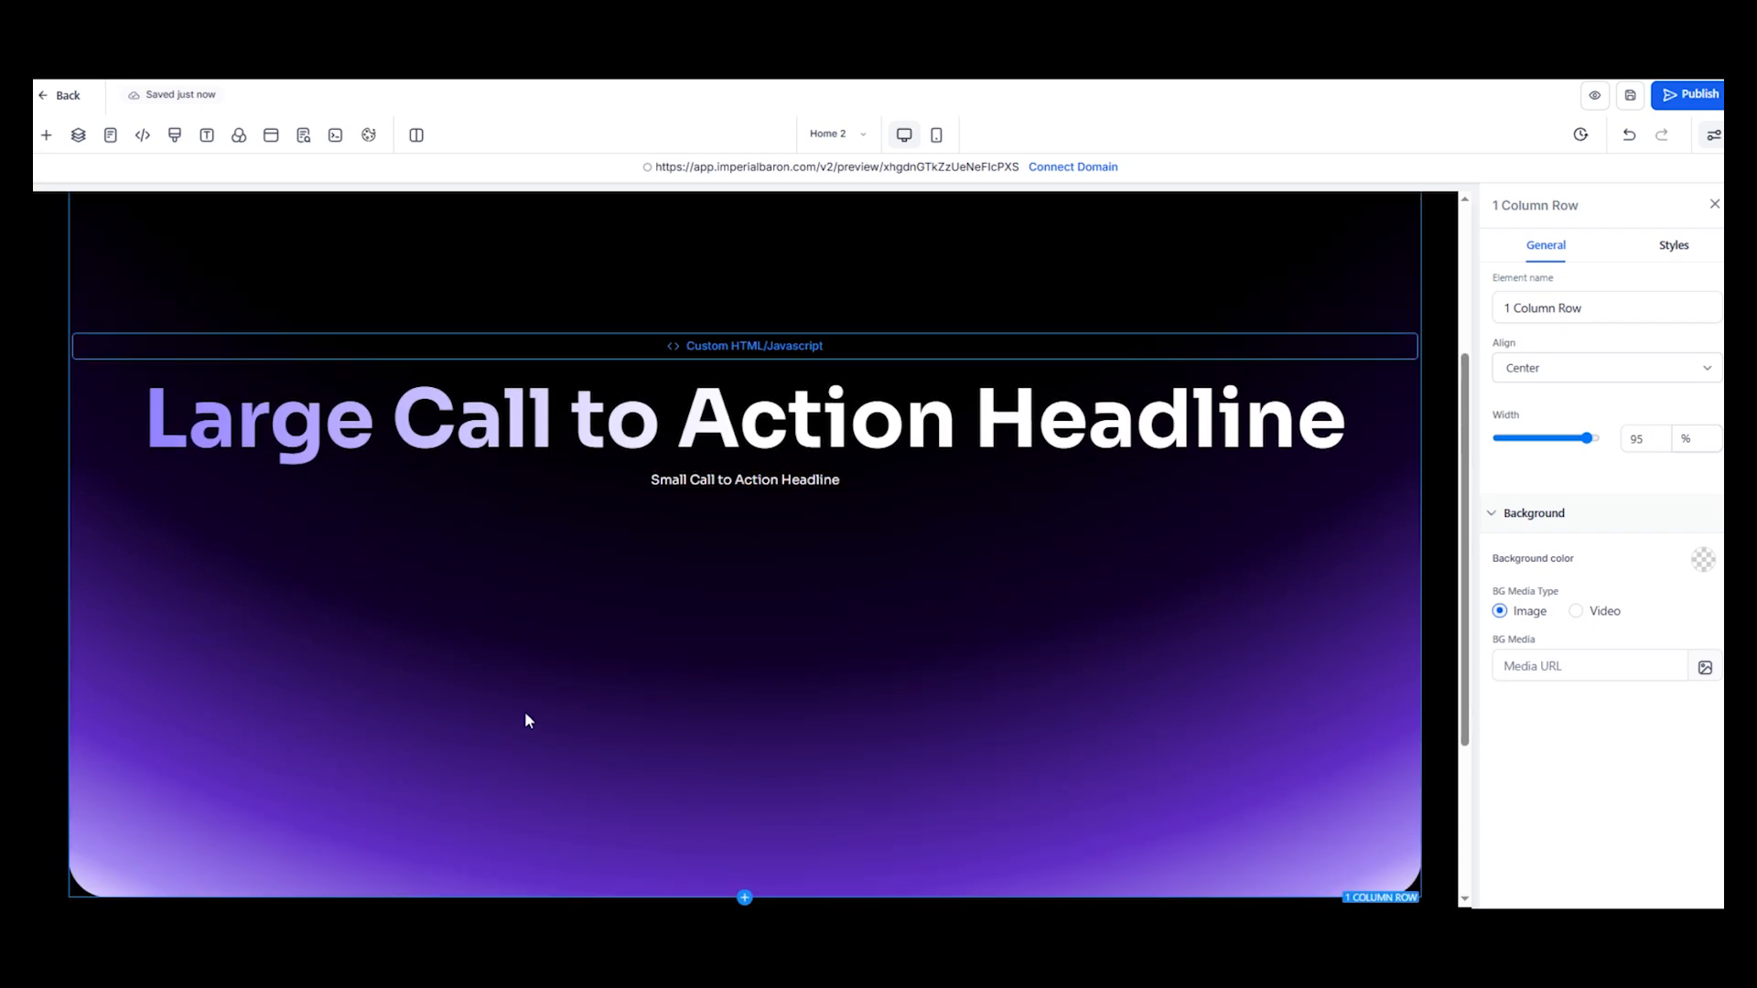
{"action": "scroll", "coordinate": [524, 711], "scroll_direction": "up", "scroll_amount": 4}
{"action": "scroll", "coordinate": [809, 669], "scroll_direction": "up", "scroll_amount": 2}
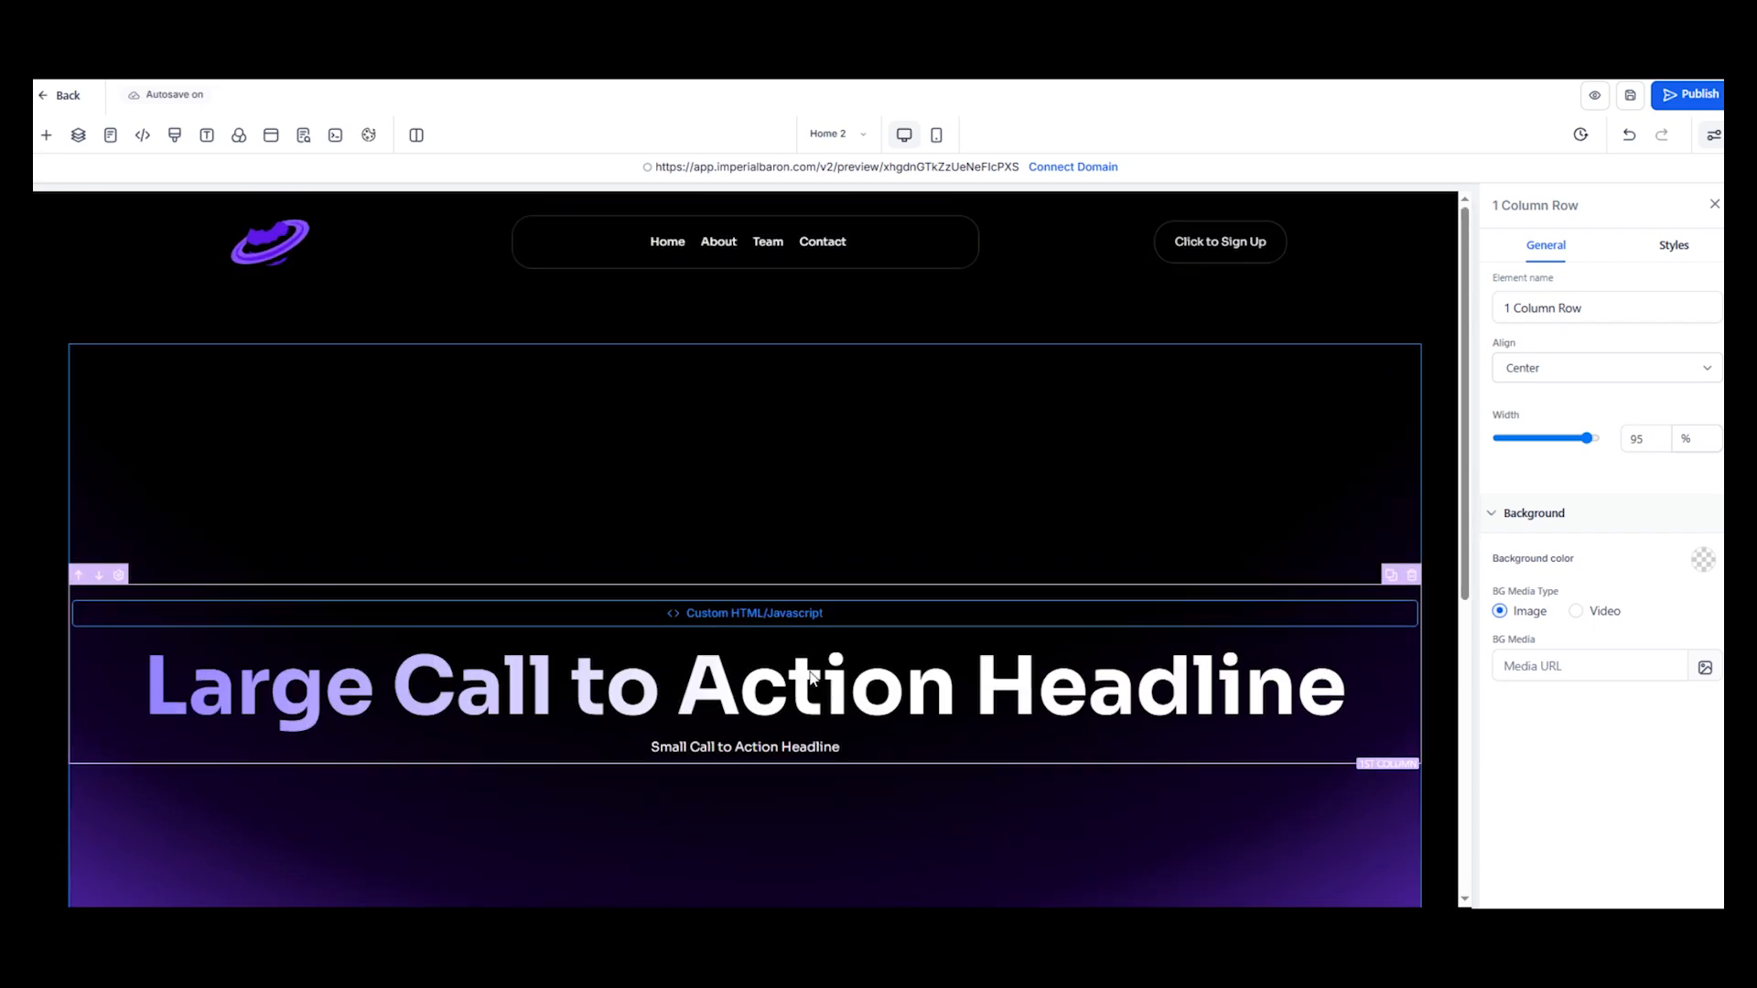
{"action": "scroll", "coordinate": [809, 670], "scroll_direction": "down", "scroll_amount": 2}
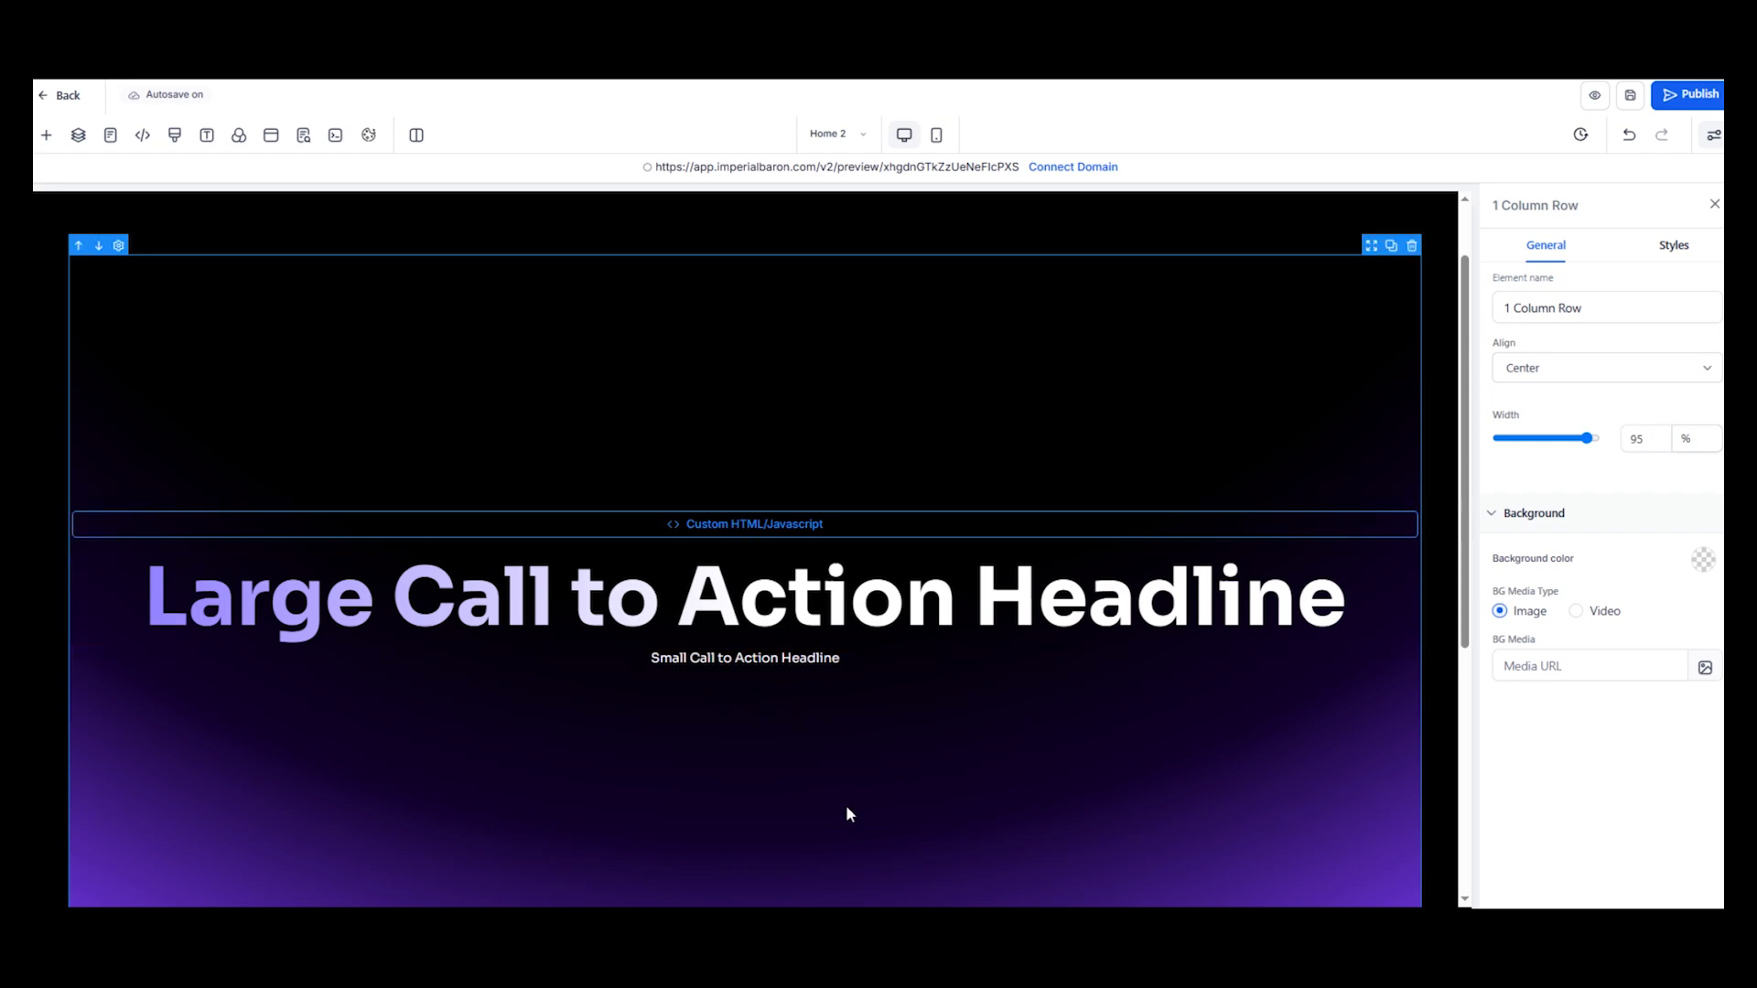
{"action": "scroll", "coordinate": [789, 790], "scroll_direction": "down", "scroll_amount": 2}
{"action": "scroll", "coordinate": [789, 790], "scroll_direction": "up", "scroll_amount": 2}
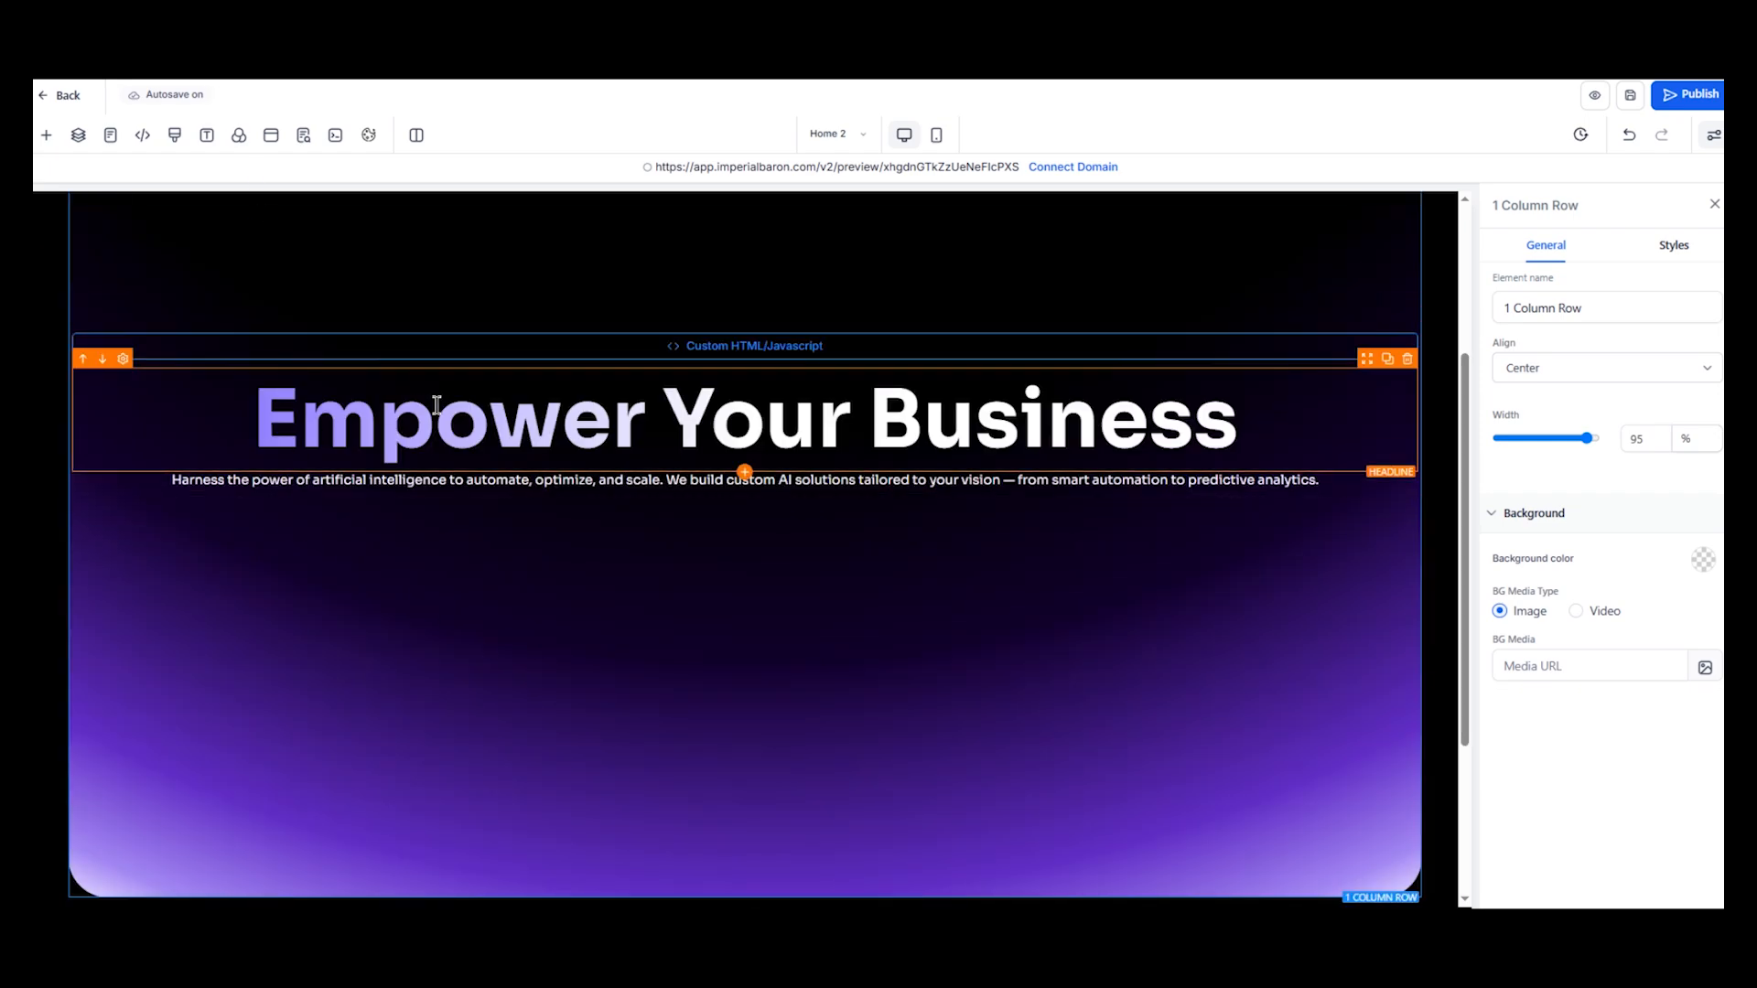
{"action": "left_click_drag", "start_coordinate": [242, 389], "coordinate": [933, 638]}
{"action": "left_click", "coordinate": [933, 639]}
{"action": "scroll", "coordinate": [774, 626], "scroll_direction": "up", "scroll_amount": 3}
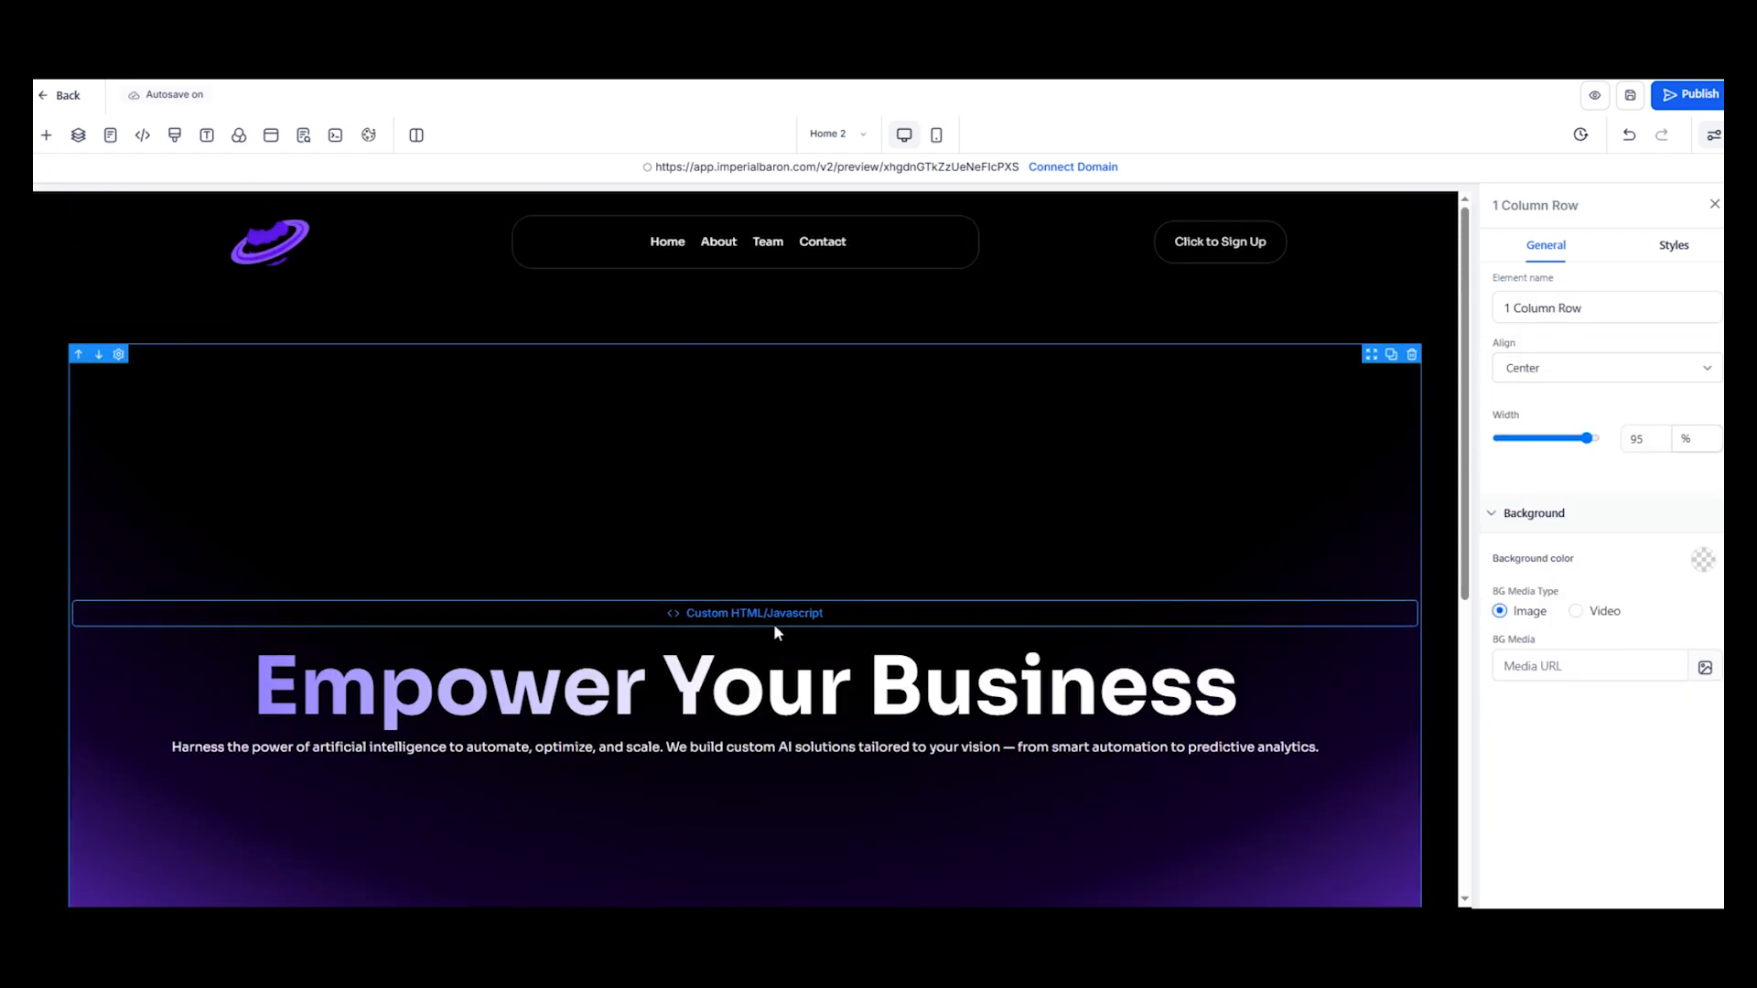
{"action": "scroll", "coordinate": [776, 547], "scroll_direction": "down", "scroll_amount": 3}
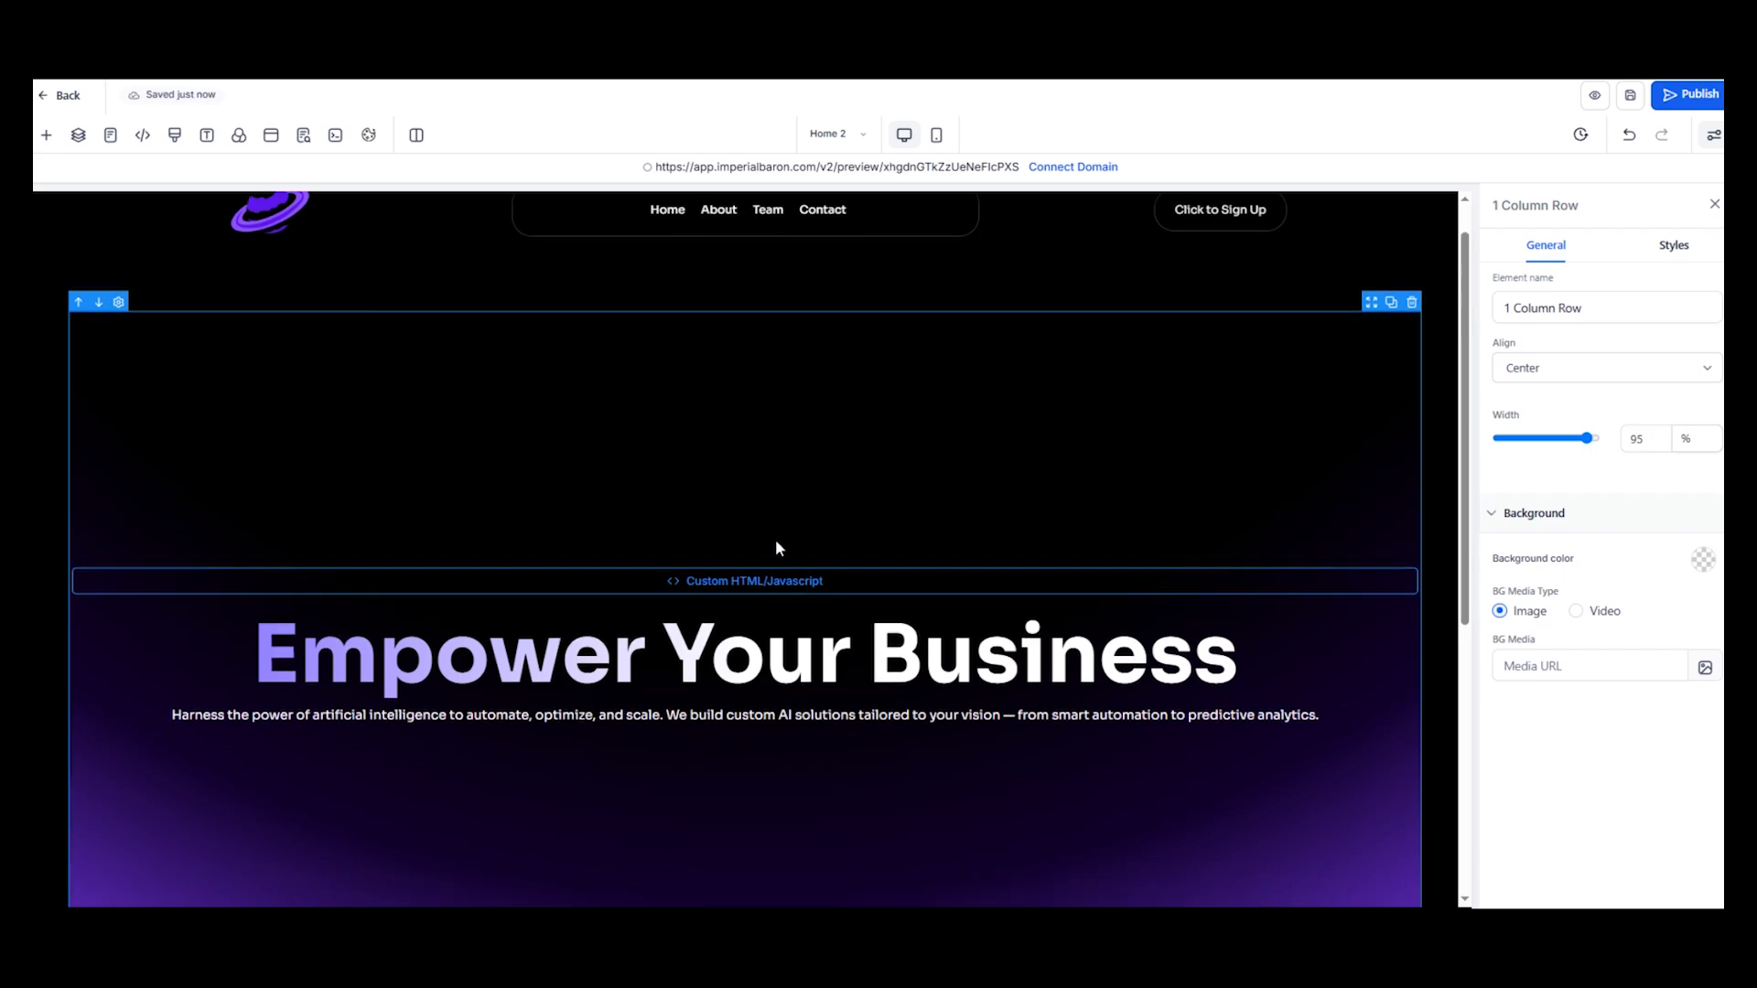
{"action": "scroll", "coordinate": [499, 730], "scroll_direction": "up", "scroll_amount": 1}
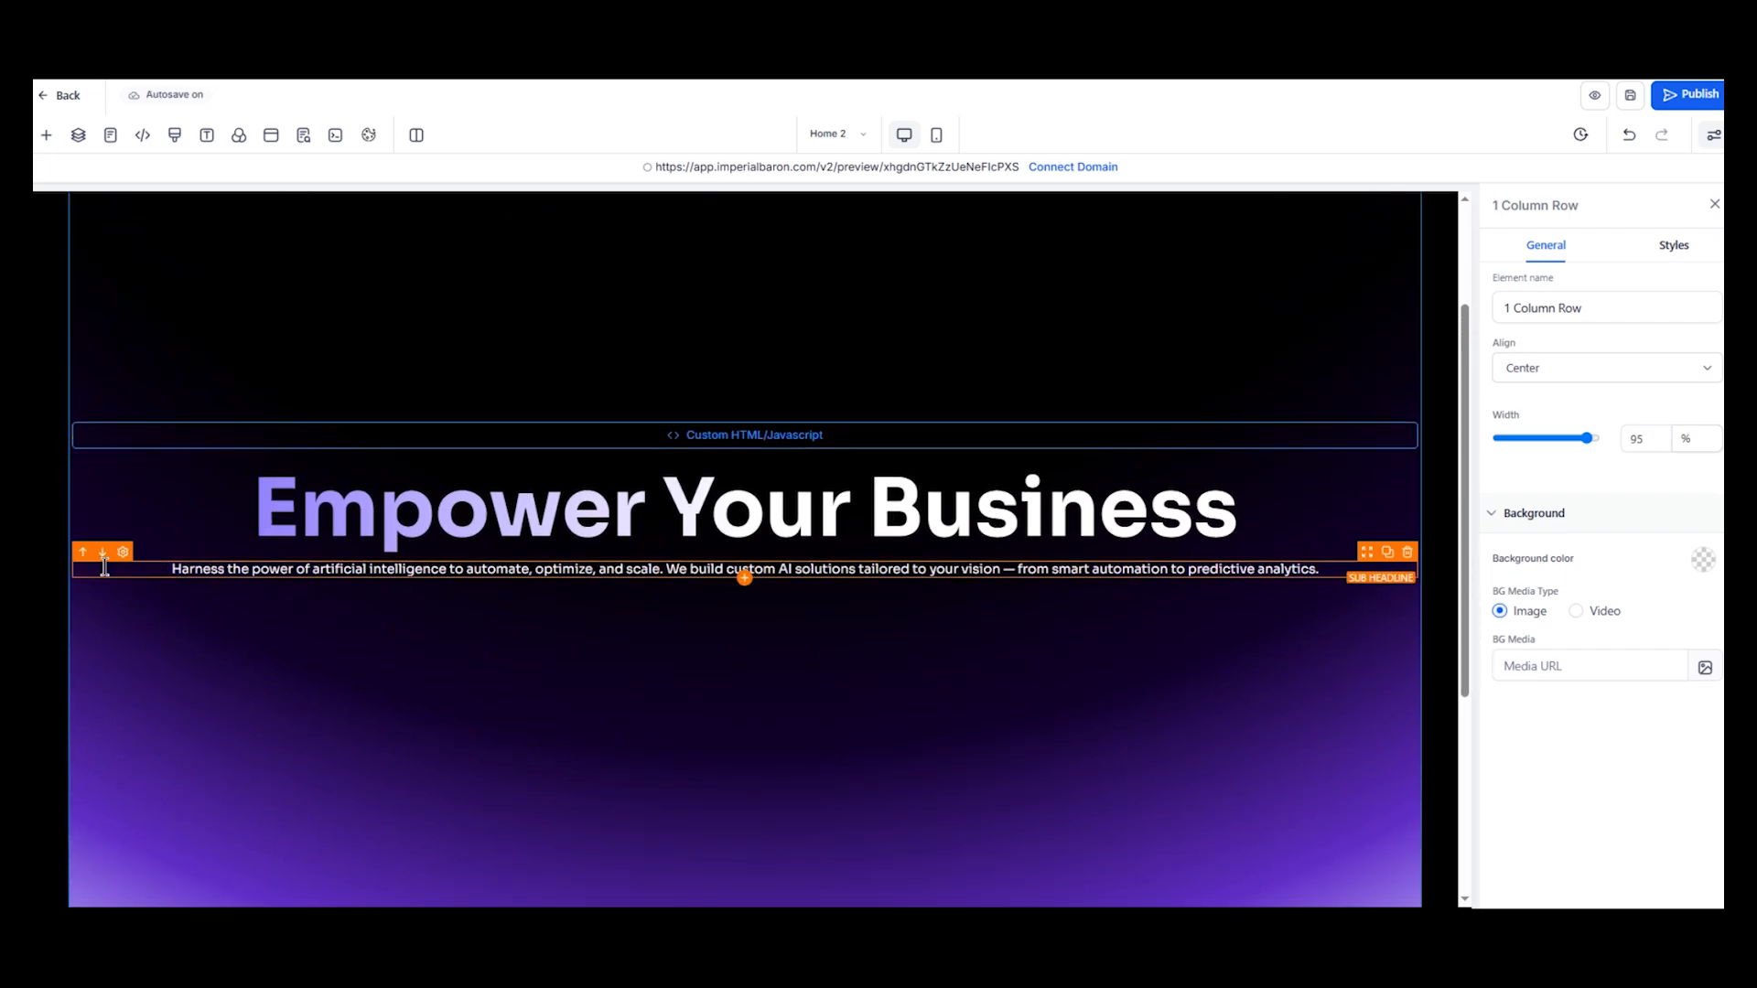
Set the font size of the "Empower Your Business" headline to 150 px
{"action": "left_click", "coordinate": [420, 514]}
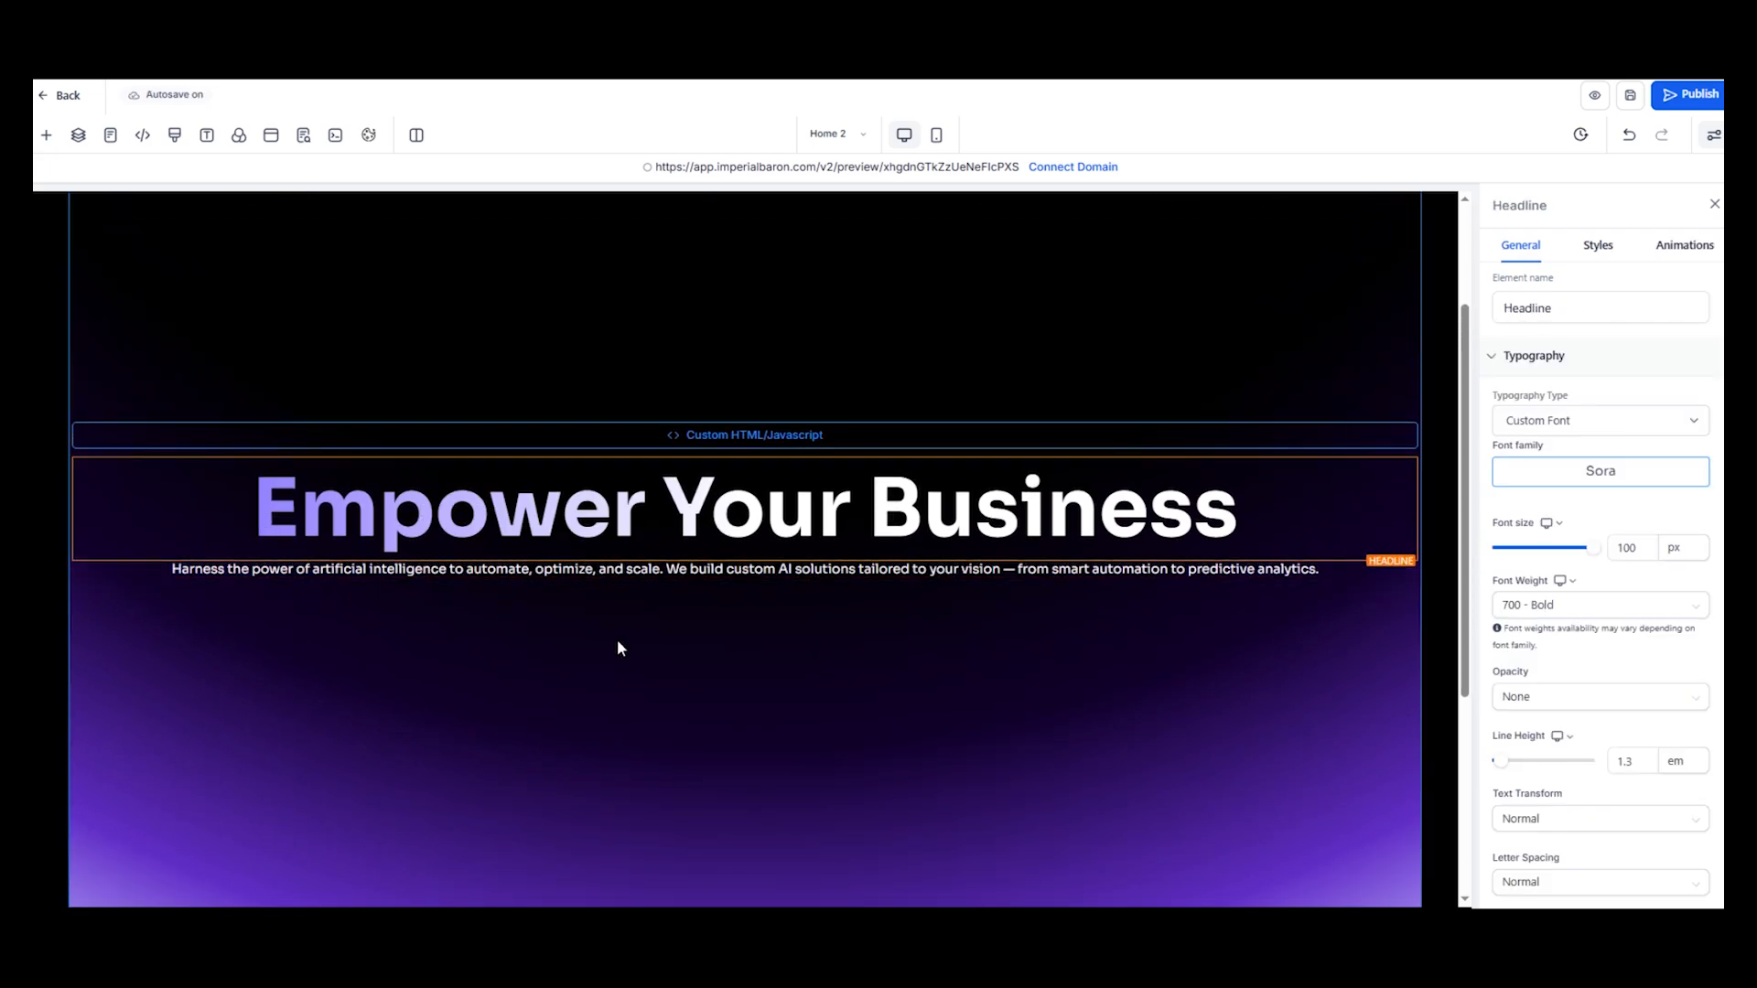
{"action": "left_click", "coordinate": [618, 641]}
{"action": "left_click", "coordinate": [794, 540]}
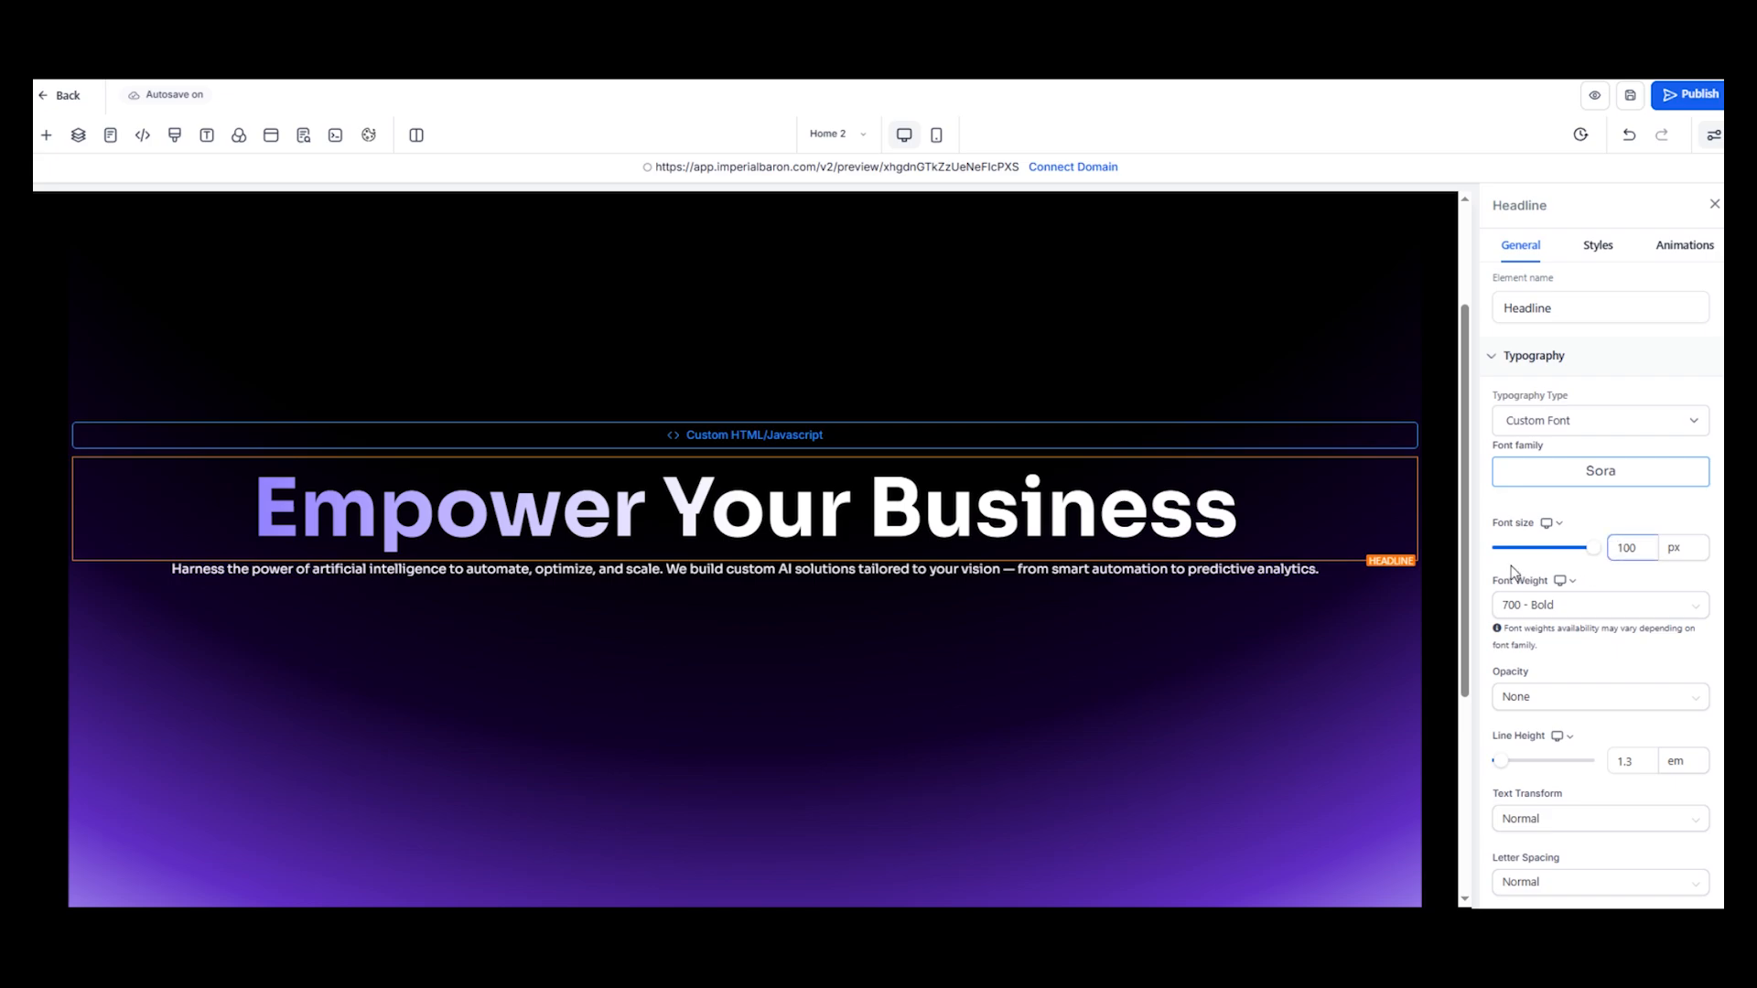
{"action": "scroll", "coordinate": [526, 517], "scroll_direction": "up", "scroll_amount": 2}
{"action": "scroll", "coordinate": [723, 760], "scroll_direction": "down", "scroll_amount": 2}
{"action": "left_click", "coordinate": [877, 521]}
{"action": "left_click", "coordinate": [885, 514]}
{"action": "left_click", "coordinate": [1352, 591]}
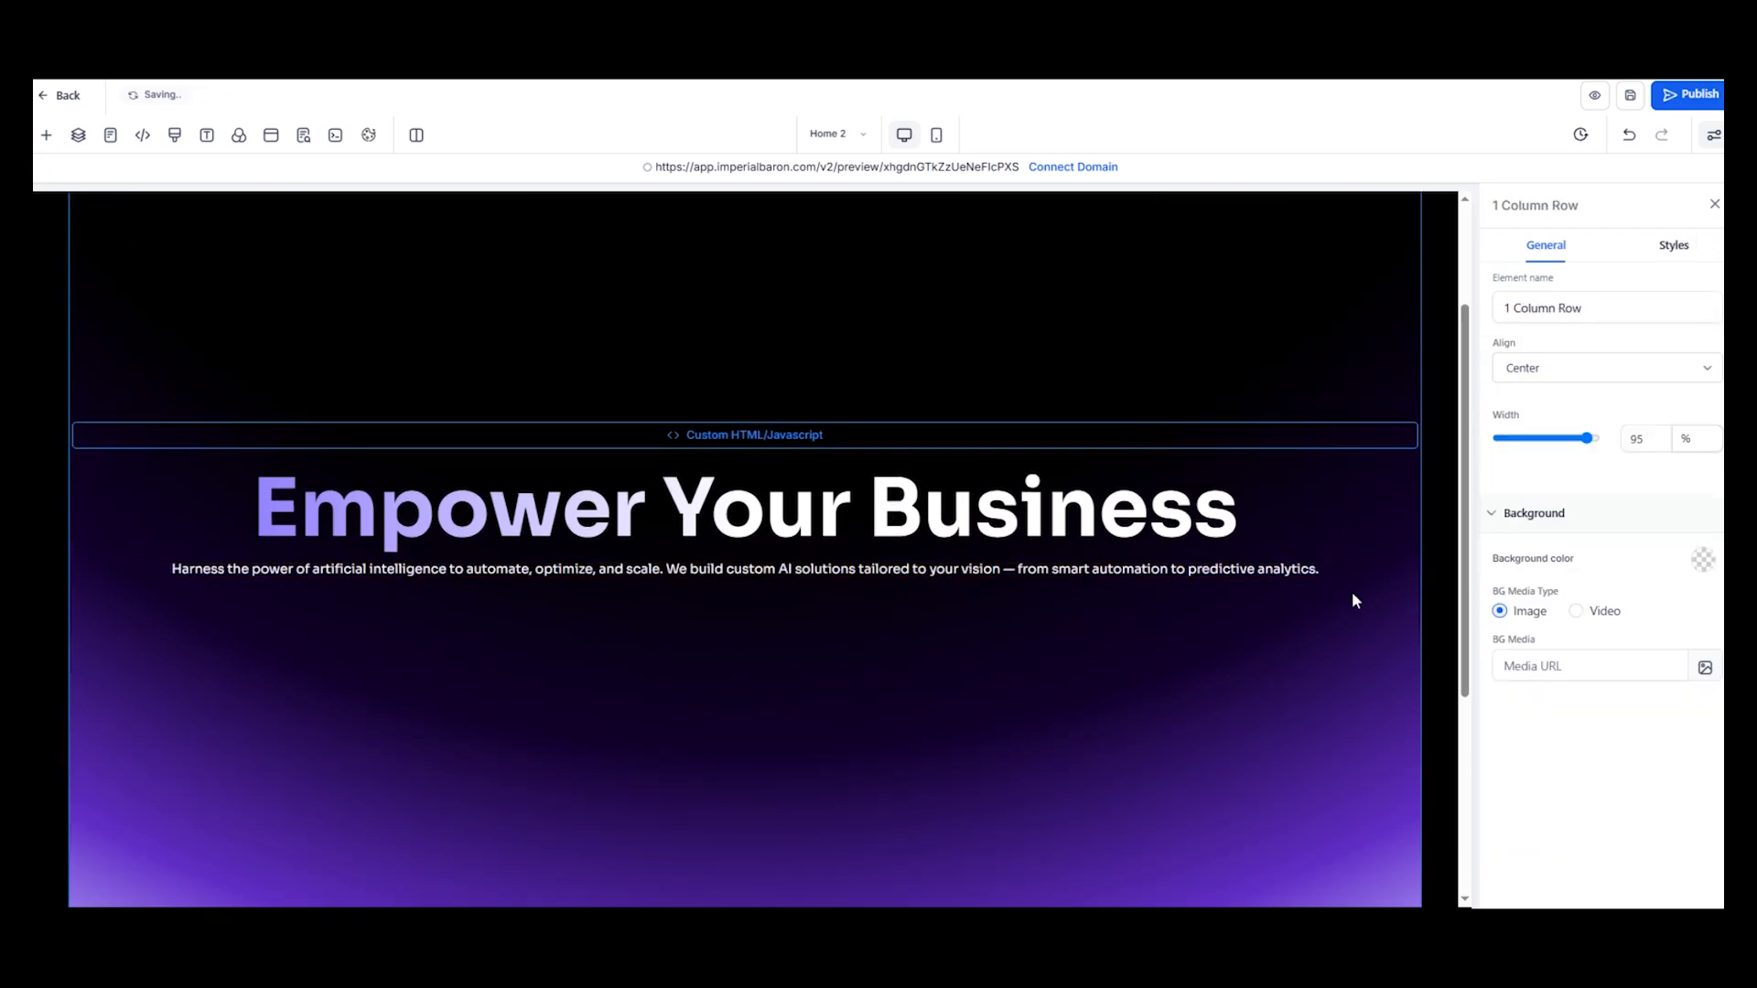
{"action": "left_click", "coordinate": [1158, 528]}
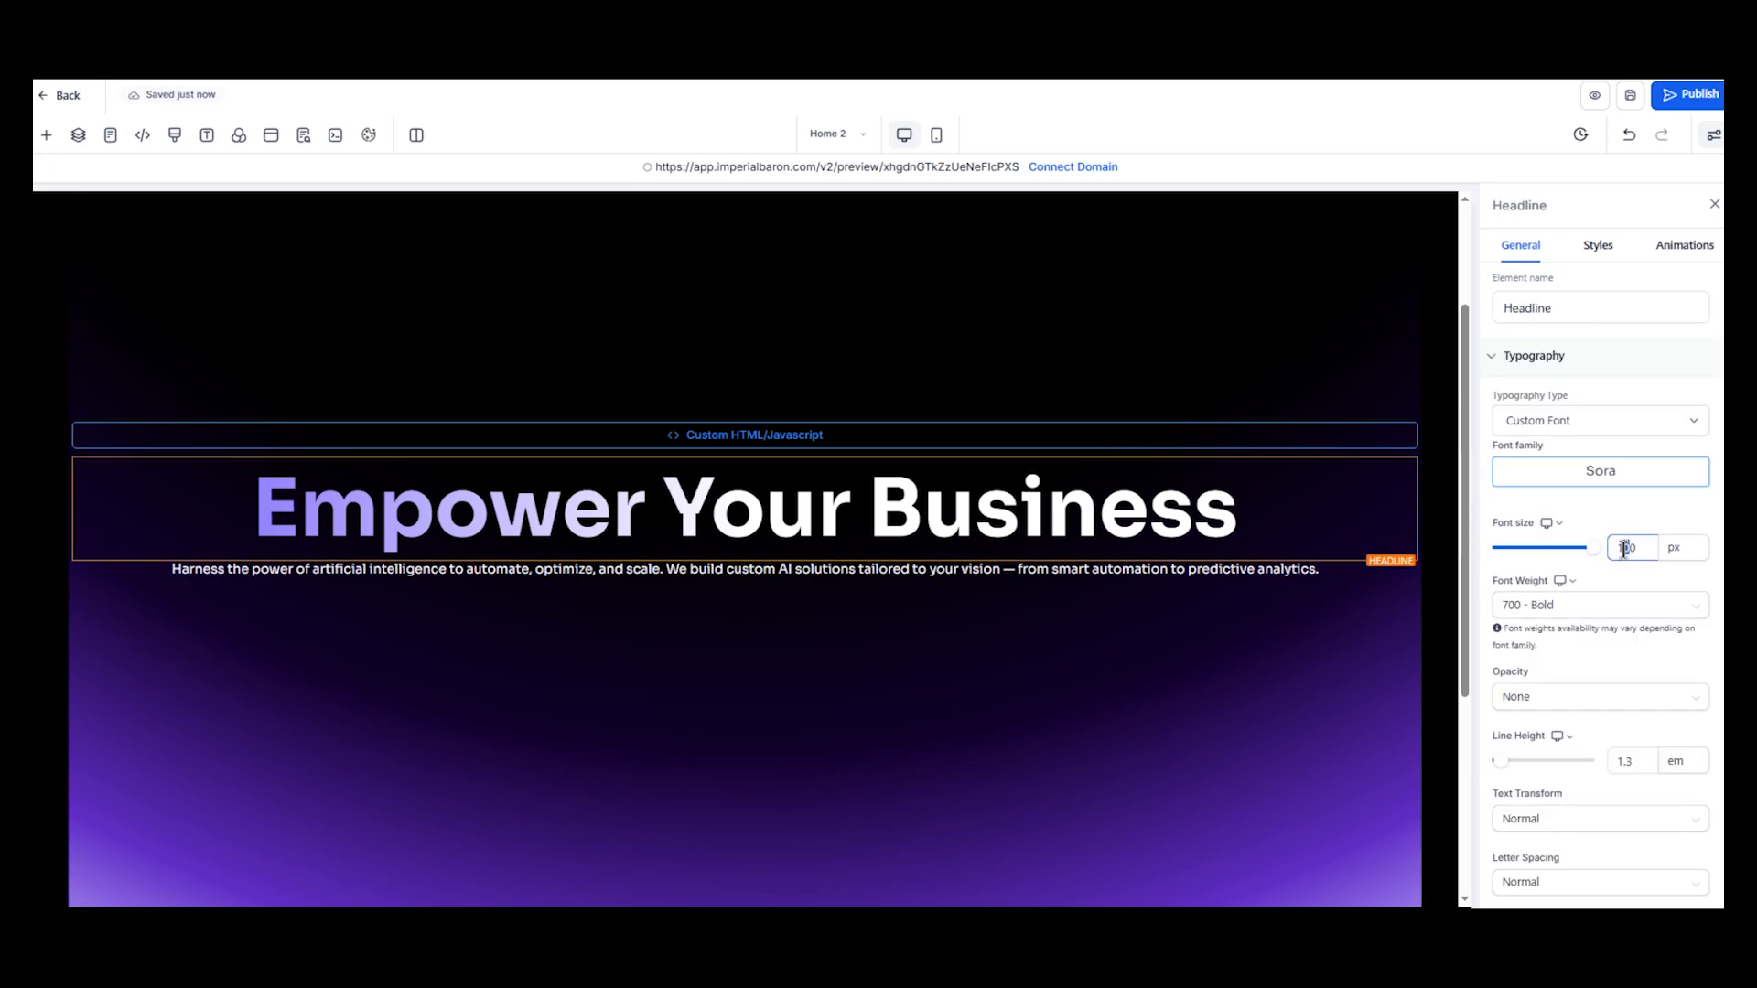
{"action": "left_click", "coordinate": [1657, 511]}
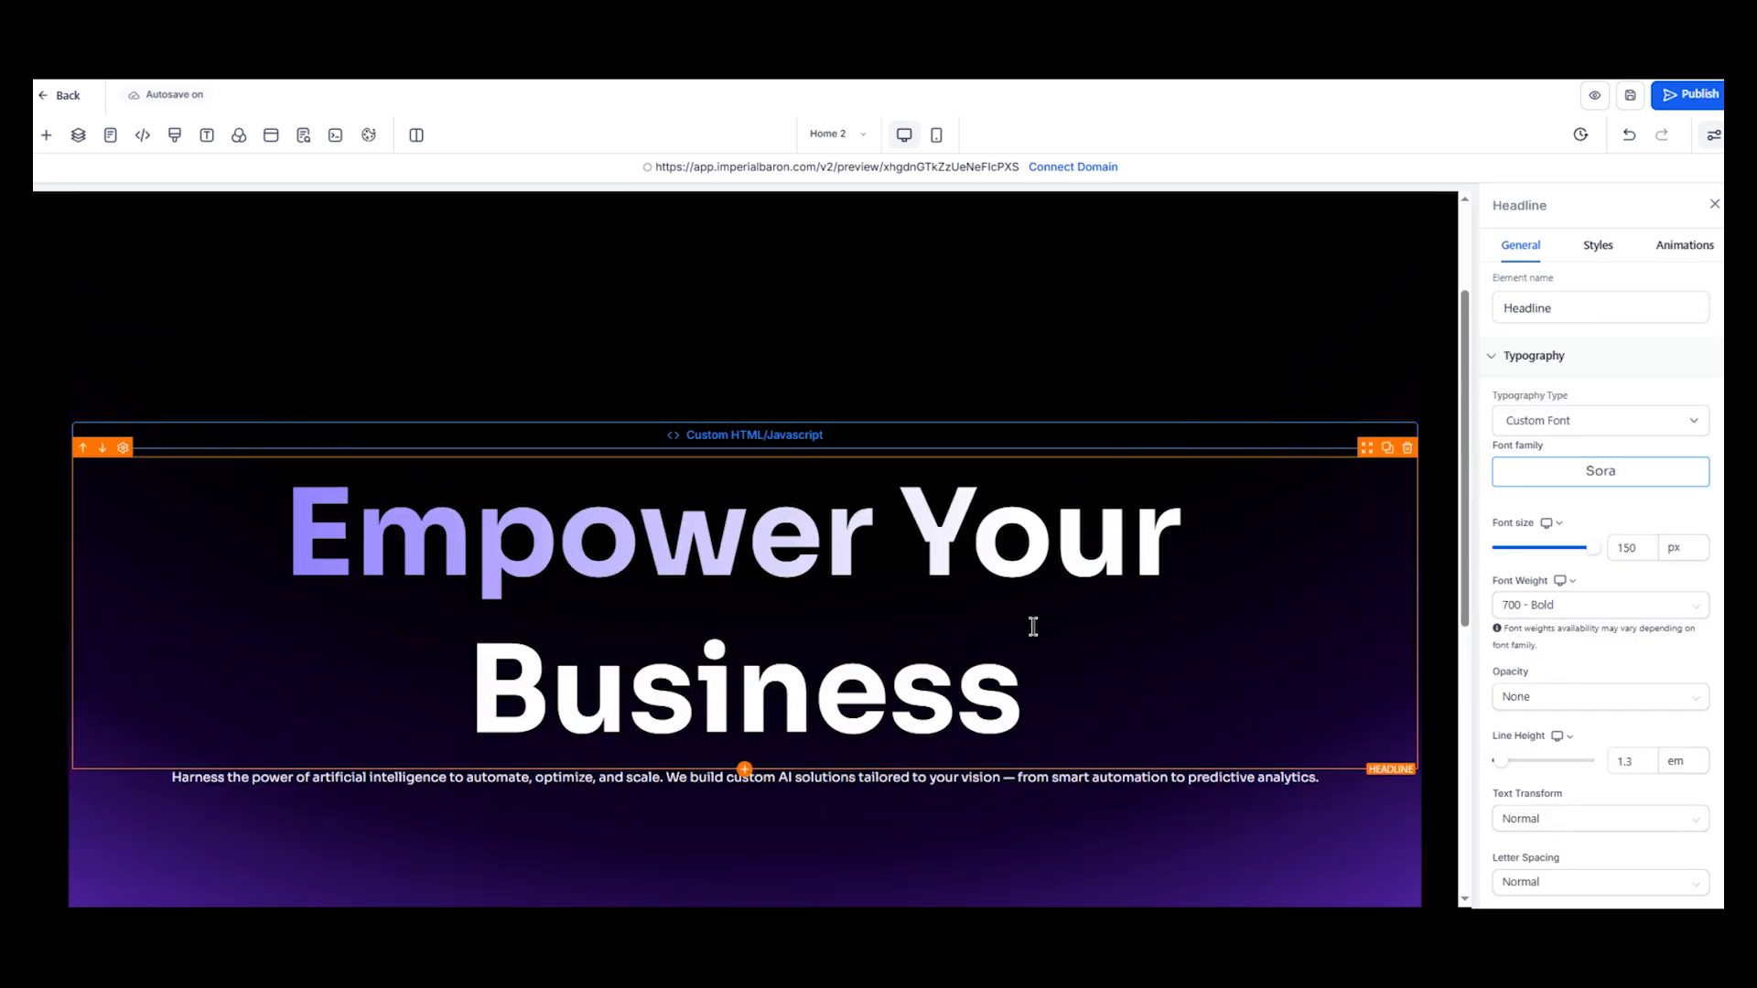
Duplicate the hero column to create a second column and delete the copied headline and sub-headline from it
{"action": "scroll", "coordinate": [867, 584], "scroll_direction": "down", "scroll_amount": 3}
{"action": "scroll", "coordinate": [866, 586], "scroll_direction": "up", "scroll_amount": 6}
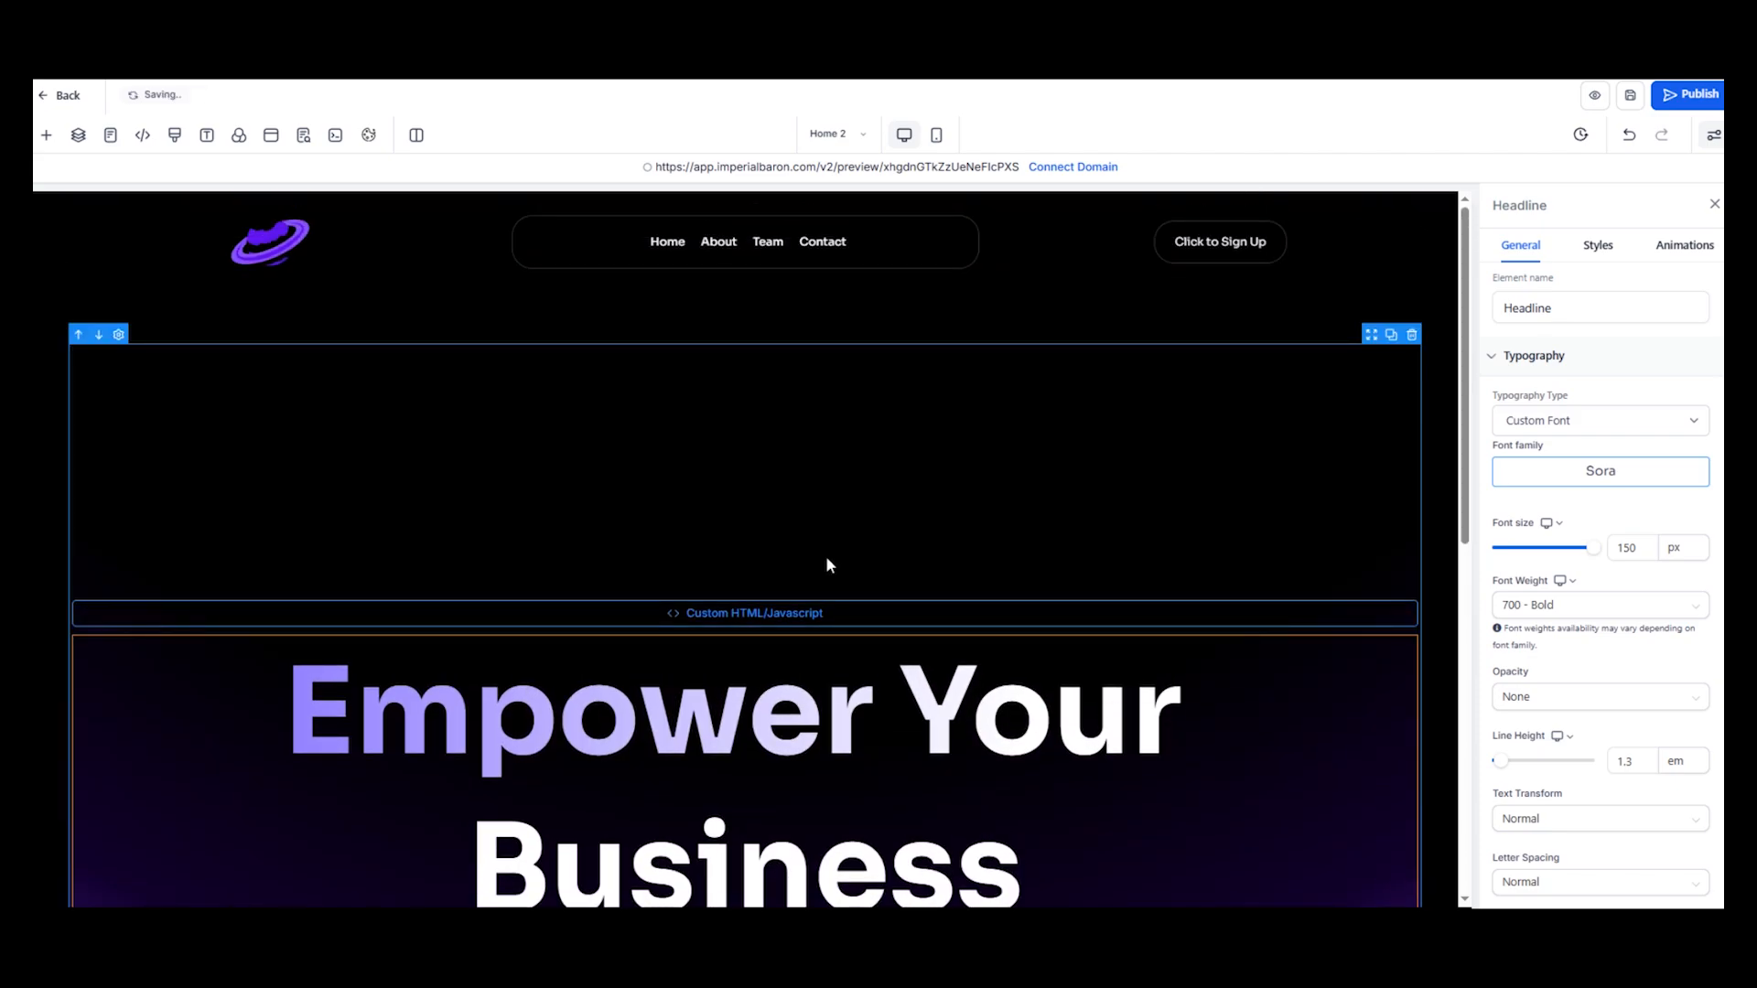
{"action": "left_click", "coordinate": [815, 586]}
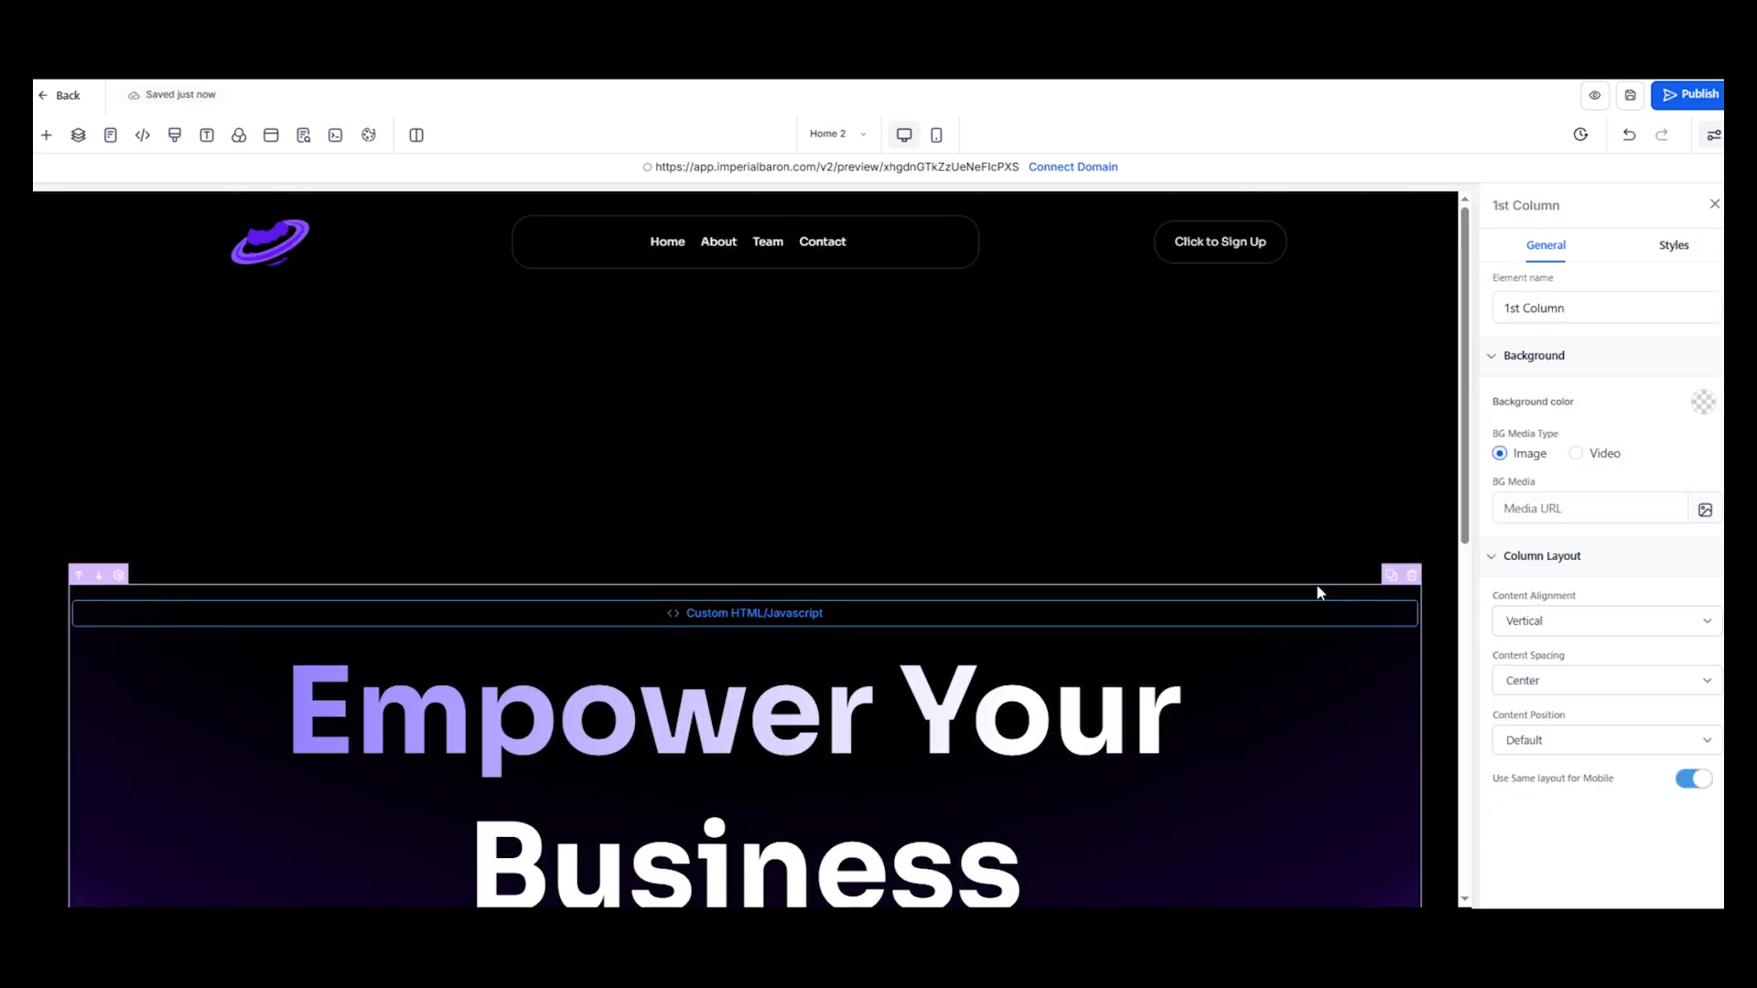
{"action": "left_click", "coordinate": [1390, 575]}
{"action": "scroll", "coordinate": [1373, 549], "scroll_direction": "down", "scroll_amount": 1}
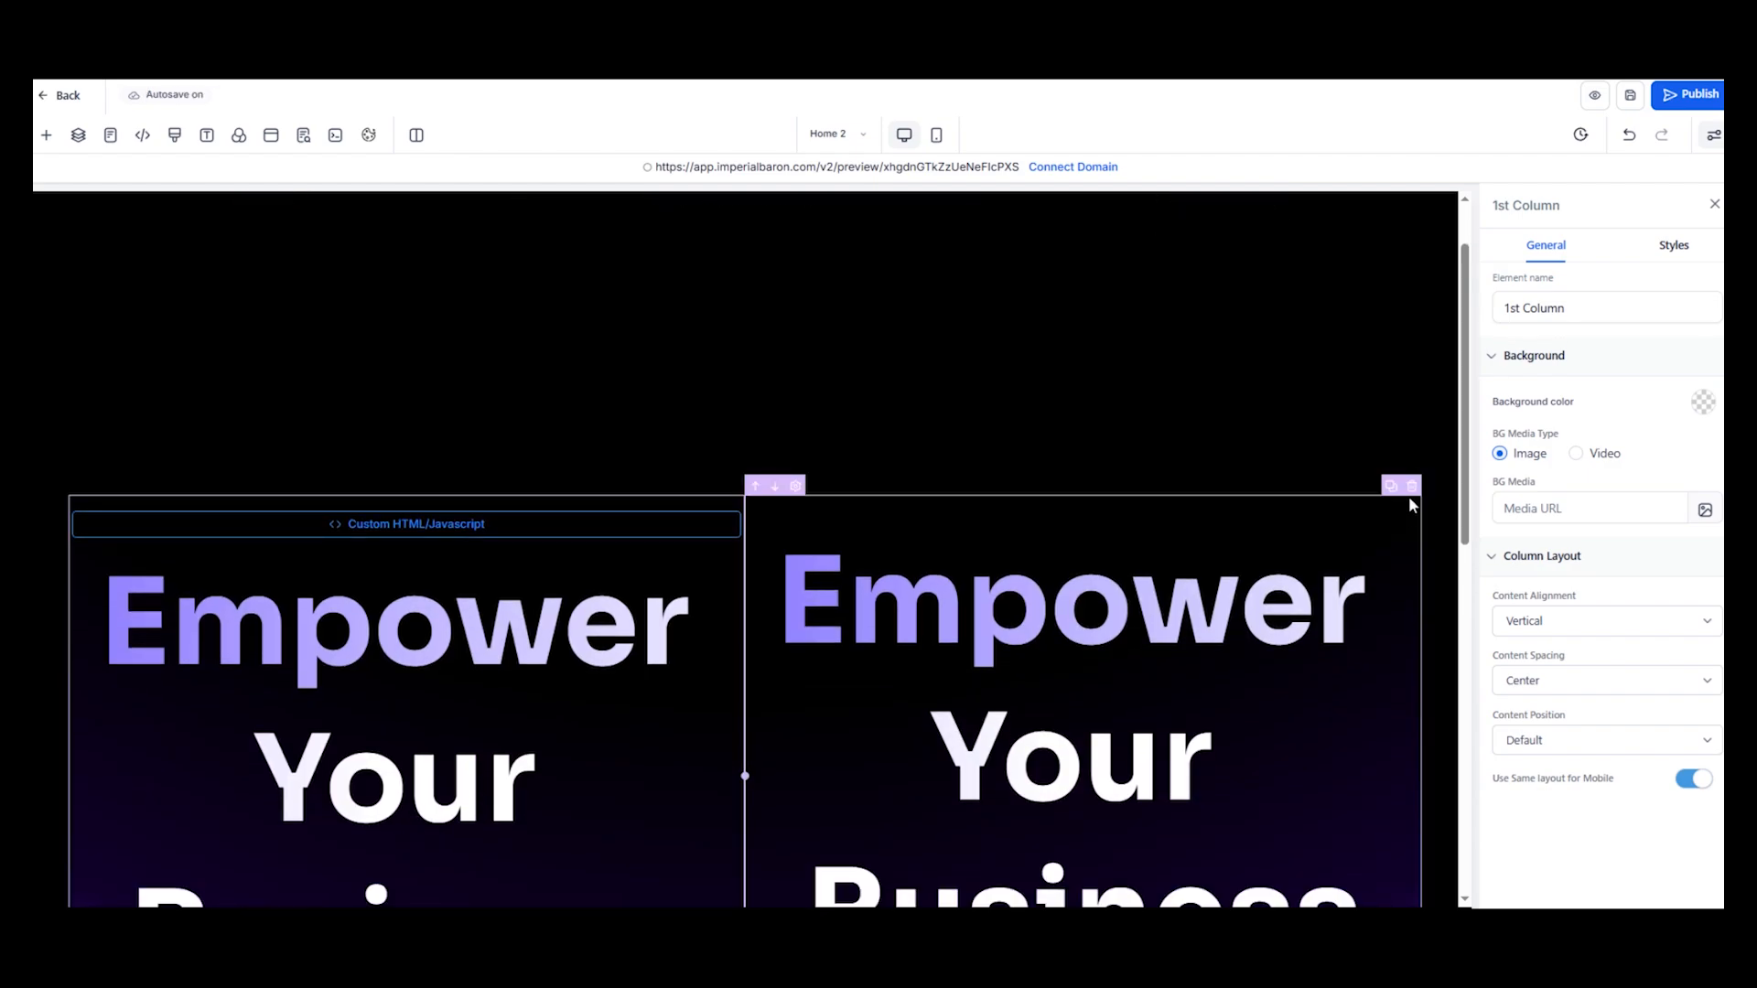
{"action": "left_click", "coordinate": [1412, 522]}
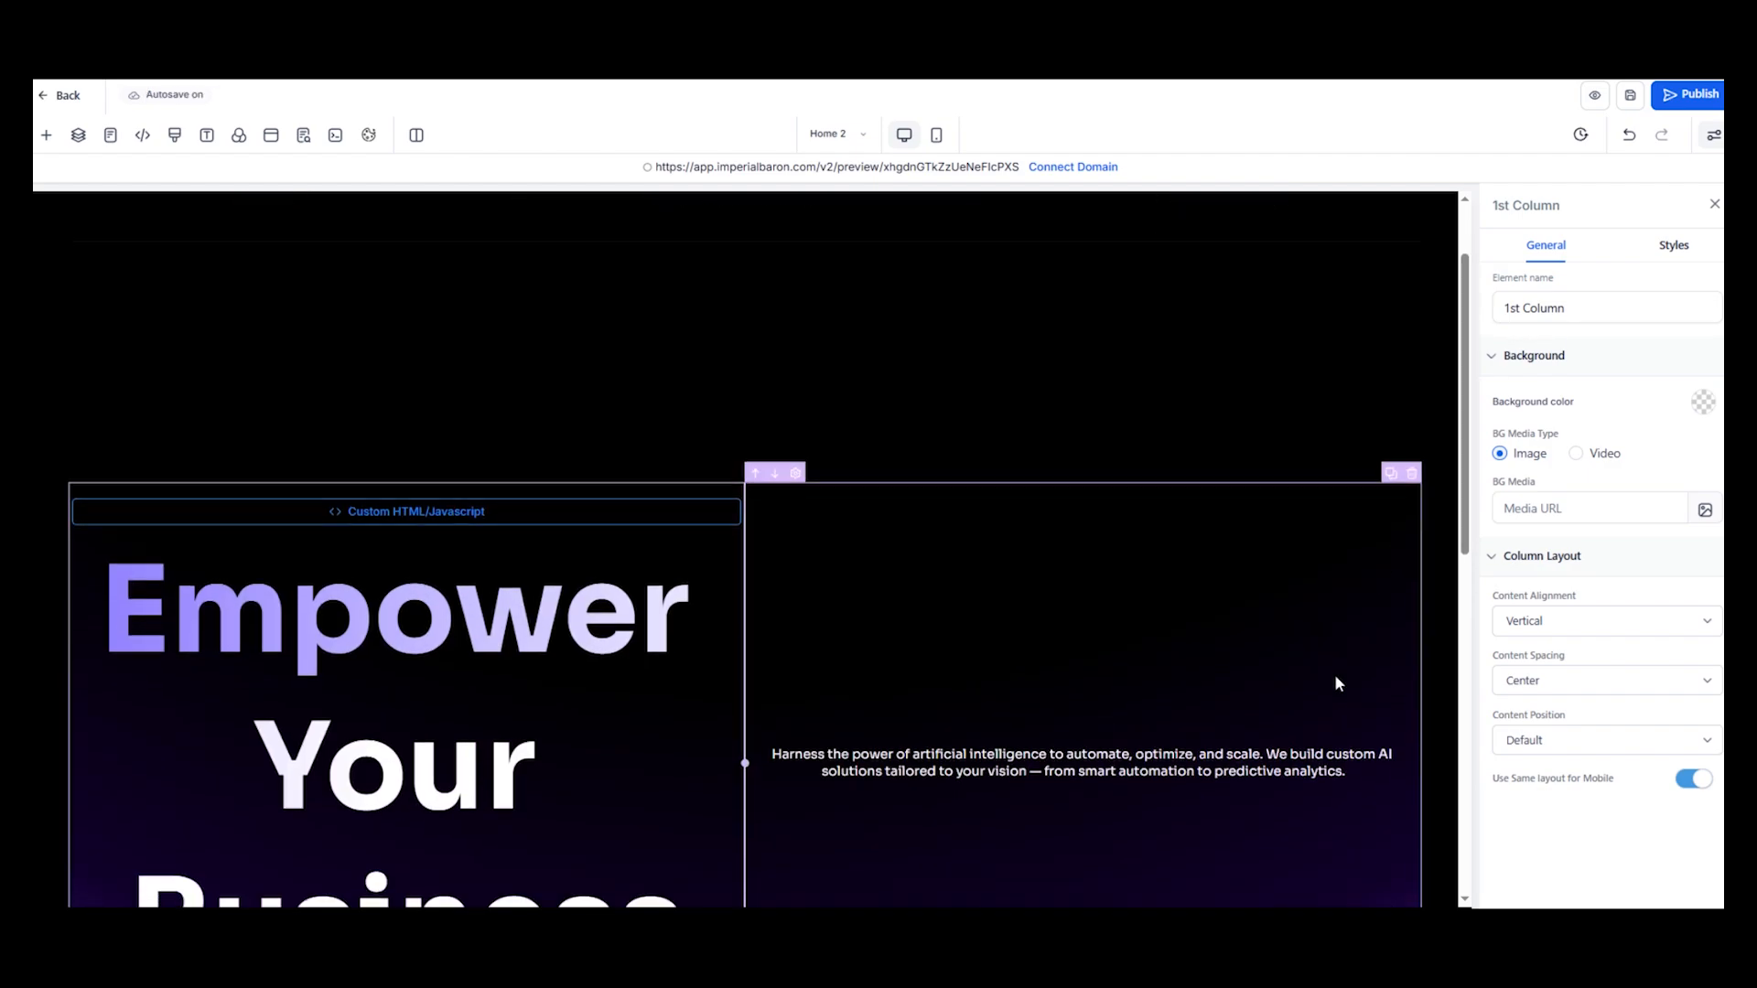
{"action": "scroll", "coordinate": [1338, 683], "scroll_direction": "down", "scroll_amount": 1}
{"action": "left_click", "coordinate": [1407, 661]}
Add an Image element to the empty second hero column and set its picture to the purple ringed-planet graphic
{"action": "scroll", "coordinate": [369, 495], "scroll_direction": "down", "scroll_amount": 3}
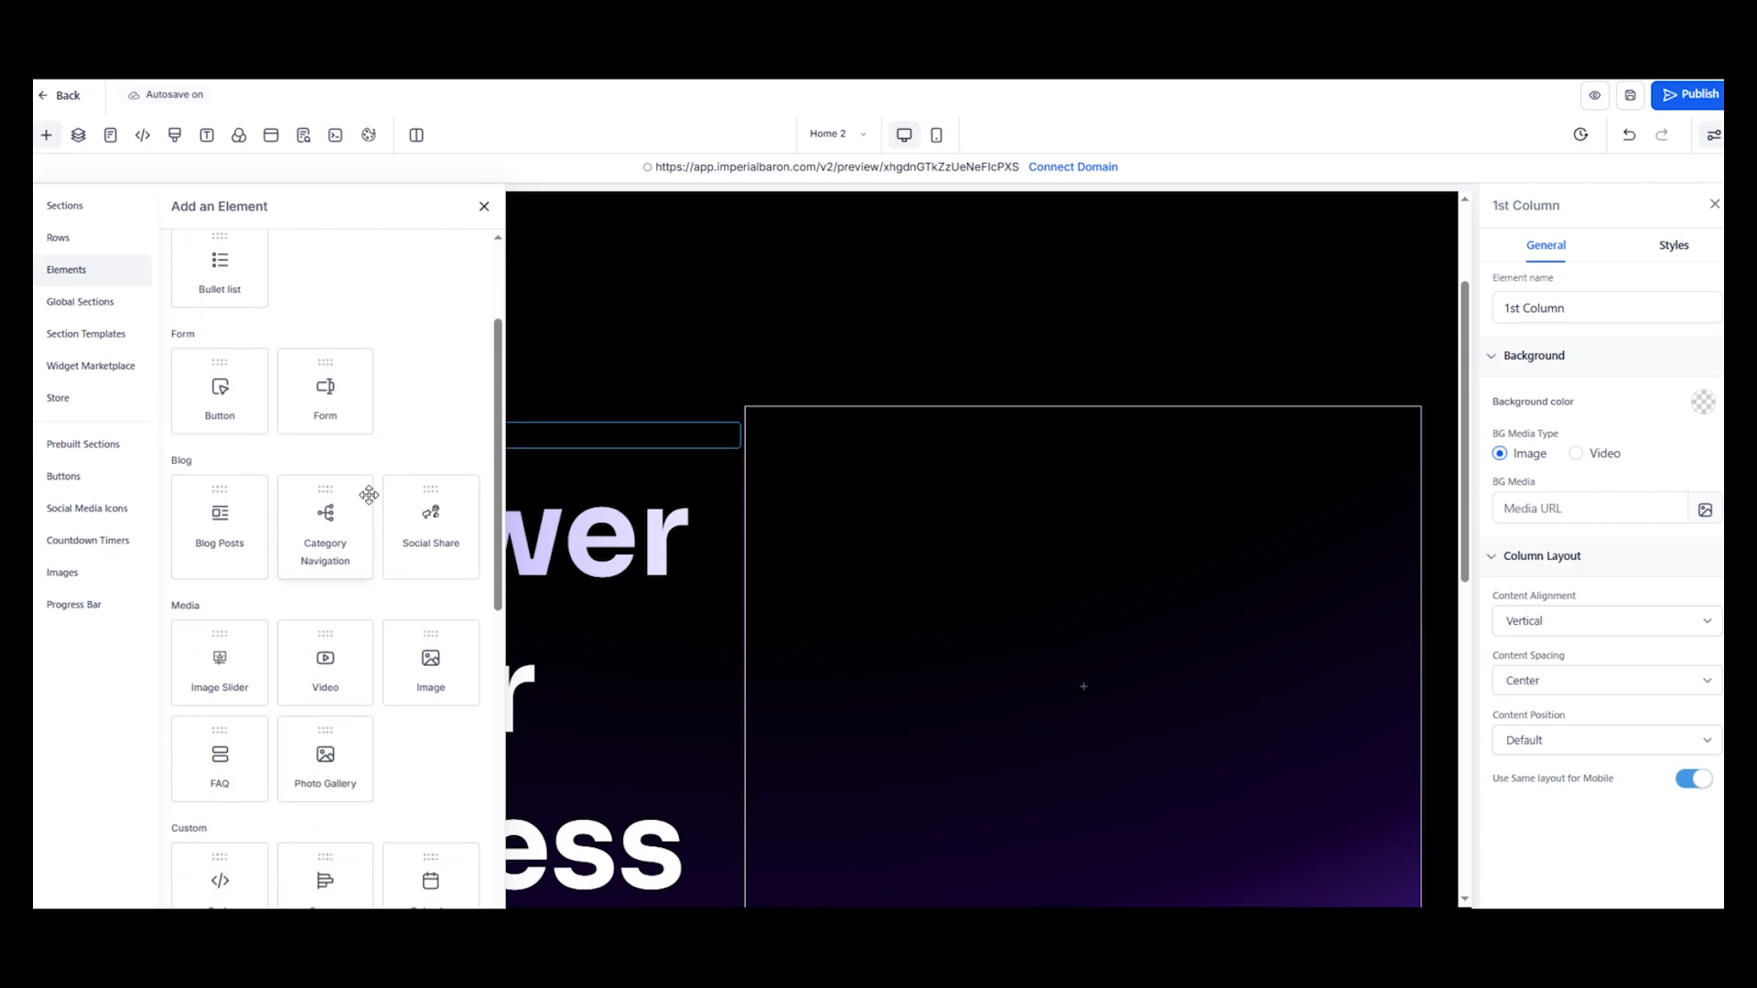
{"action": "left_click_drag", "start_coordinate": [425, 666], "coordinate": [945, 624]}
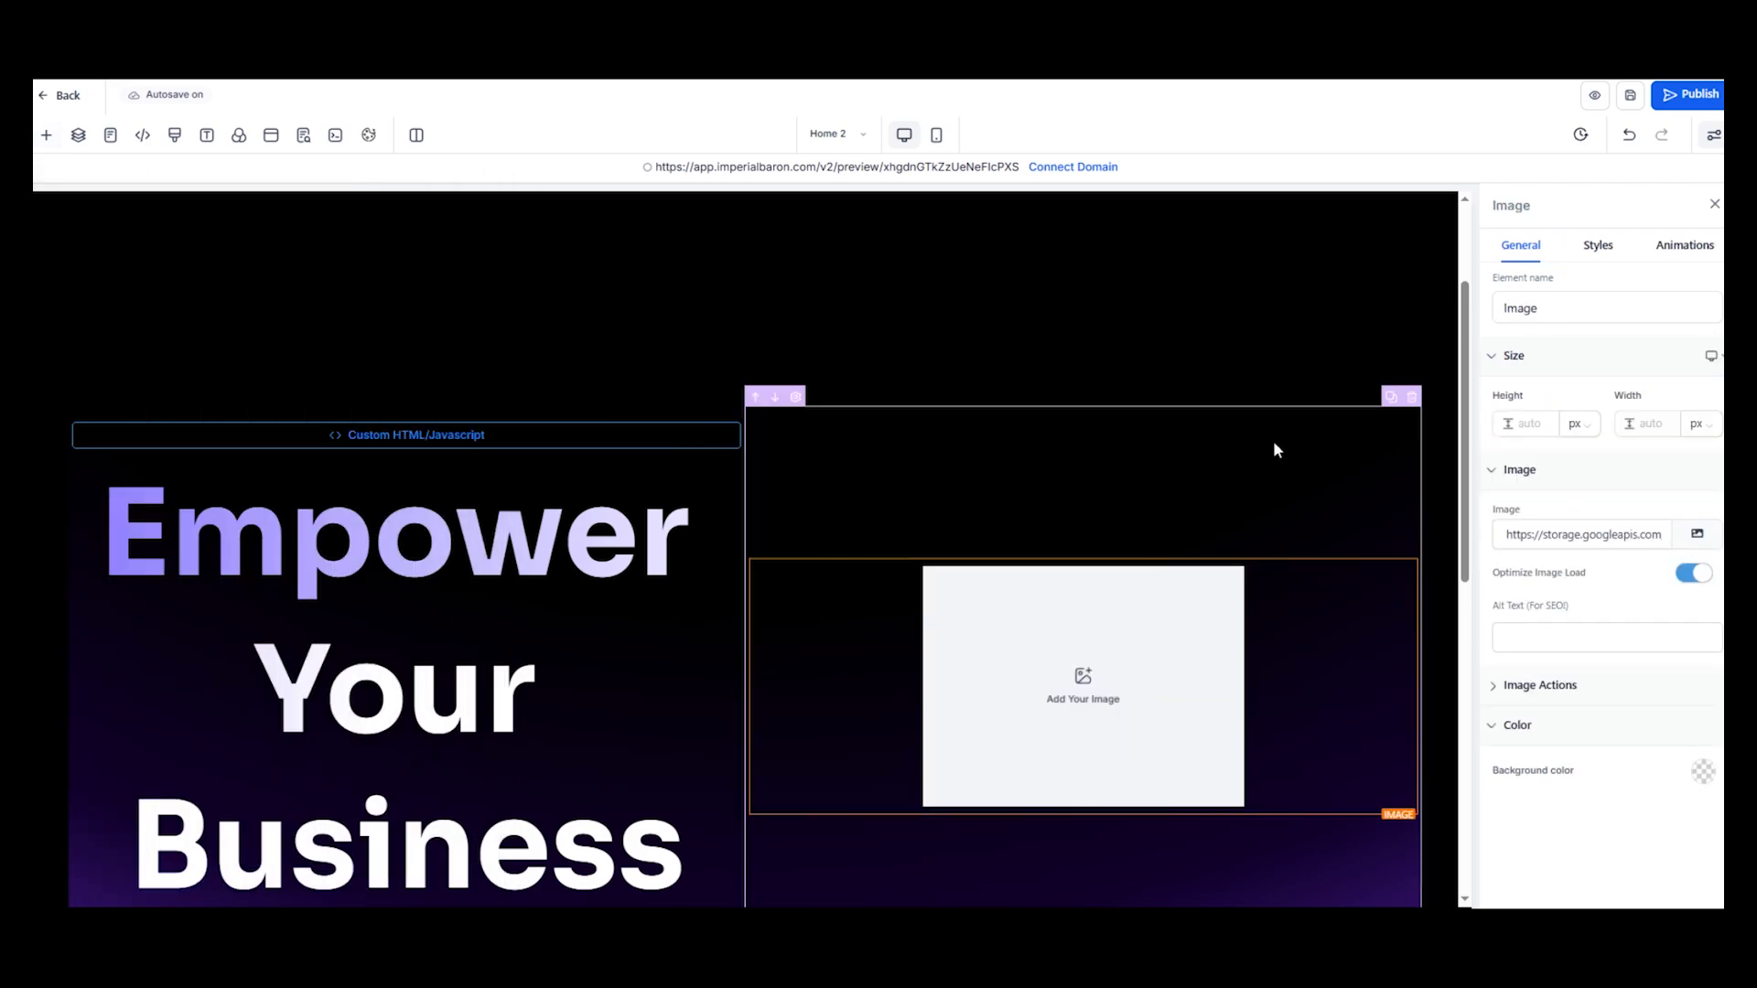
{"action": "scroll", "coordinate": [1275, 447], "scroll_direction": "up", "scroll_amount": 2}
{"action": "scroll", "coordinate": [1081, 659], "scroll_direction": "down", "scroll_amount": 3}
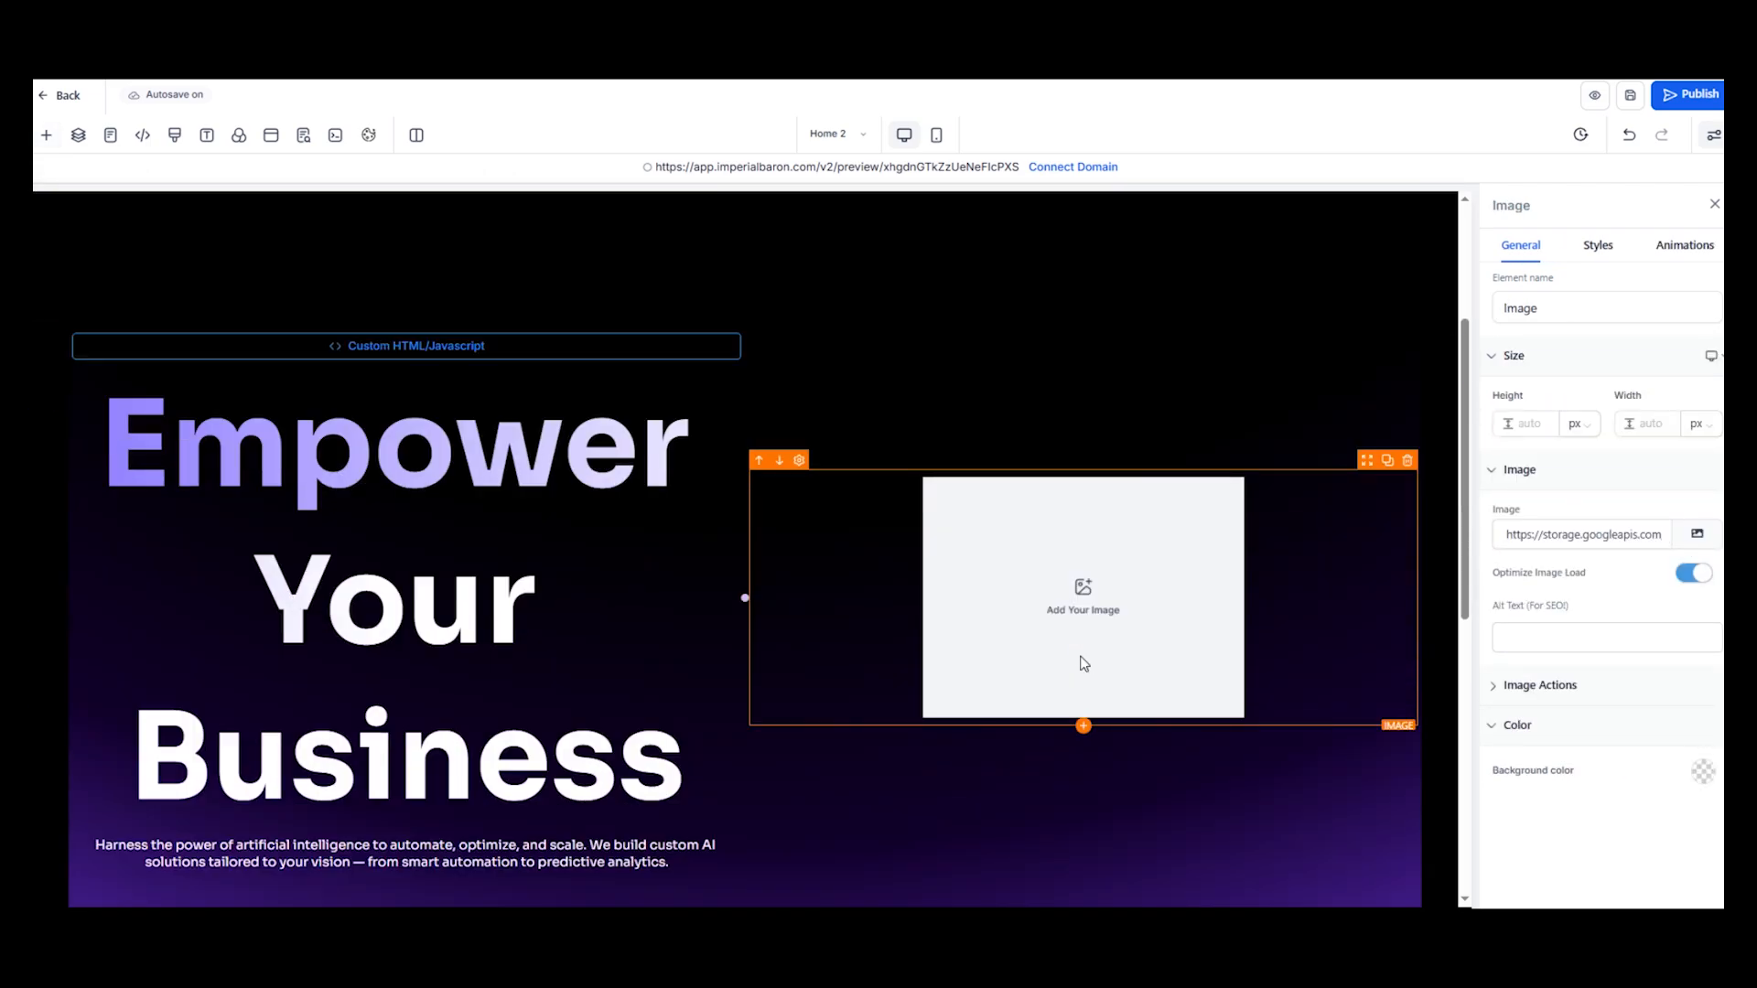
{"action": "left_click", "coordinate": [1697, 533]}
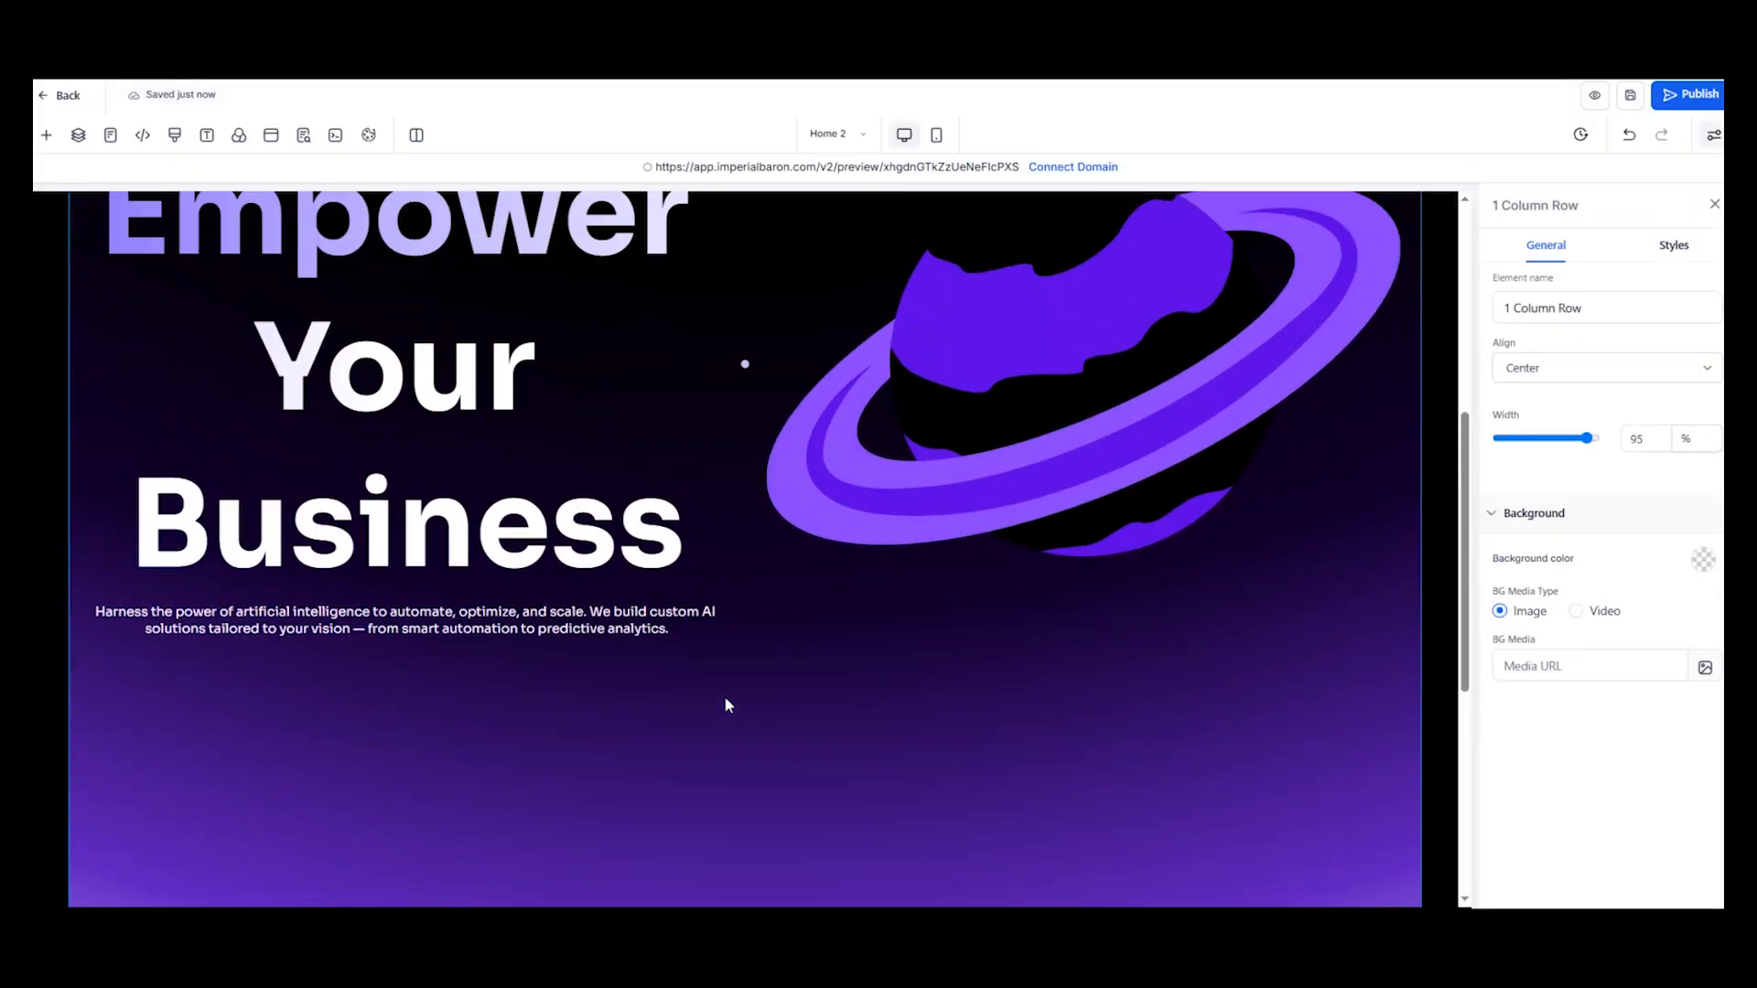
Left-align the "Empower Your Business" headline and the sub-headline beneath it
{"action": "scroll", "coordinate": [1045, 480], "scroll_direction": "up", "scroll_amount": 2}
{"action": "scroll", "coordinate": [1061, 522], "scroll_direction": "up", "scroll_amount": 3}
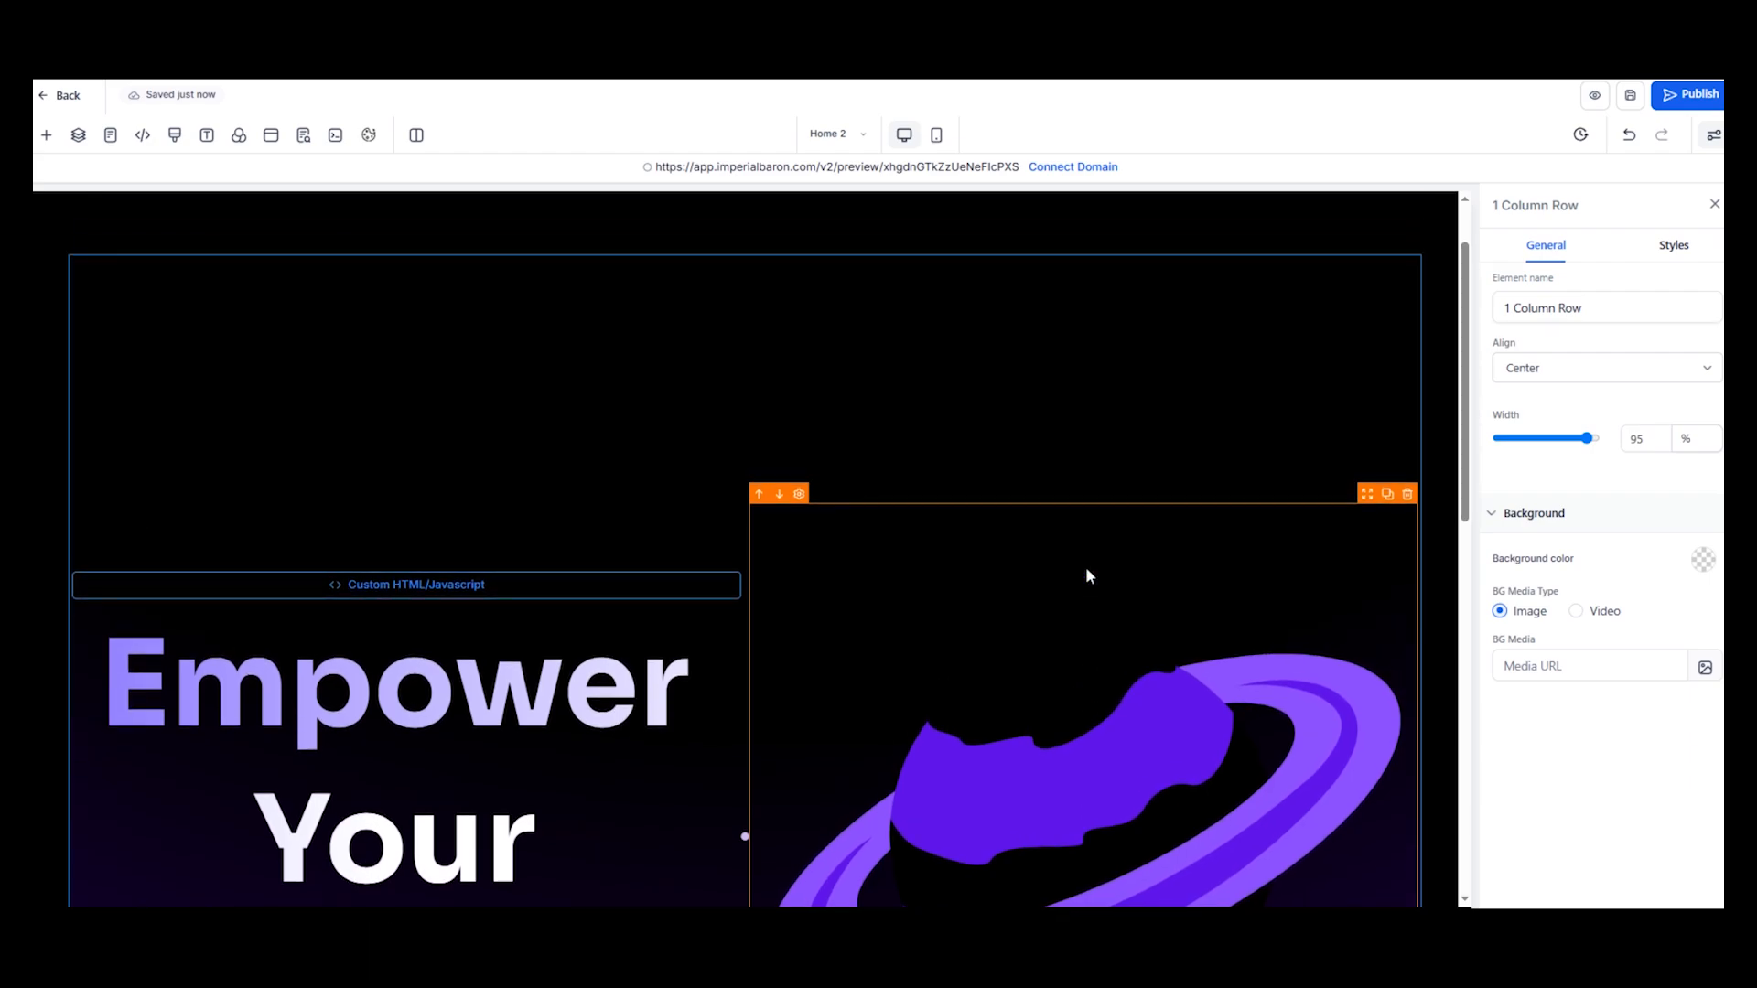
{"action": "scroll", "coordinate": [1085, 572], "scroll_direction": "down", "scroll_amount": 2}
{"action": "left_click", "coordinate": [515, 582]}
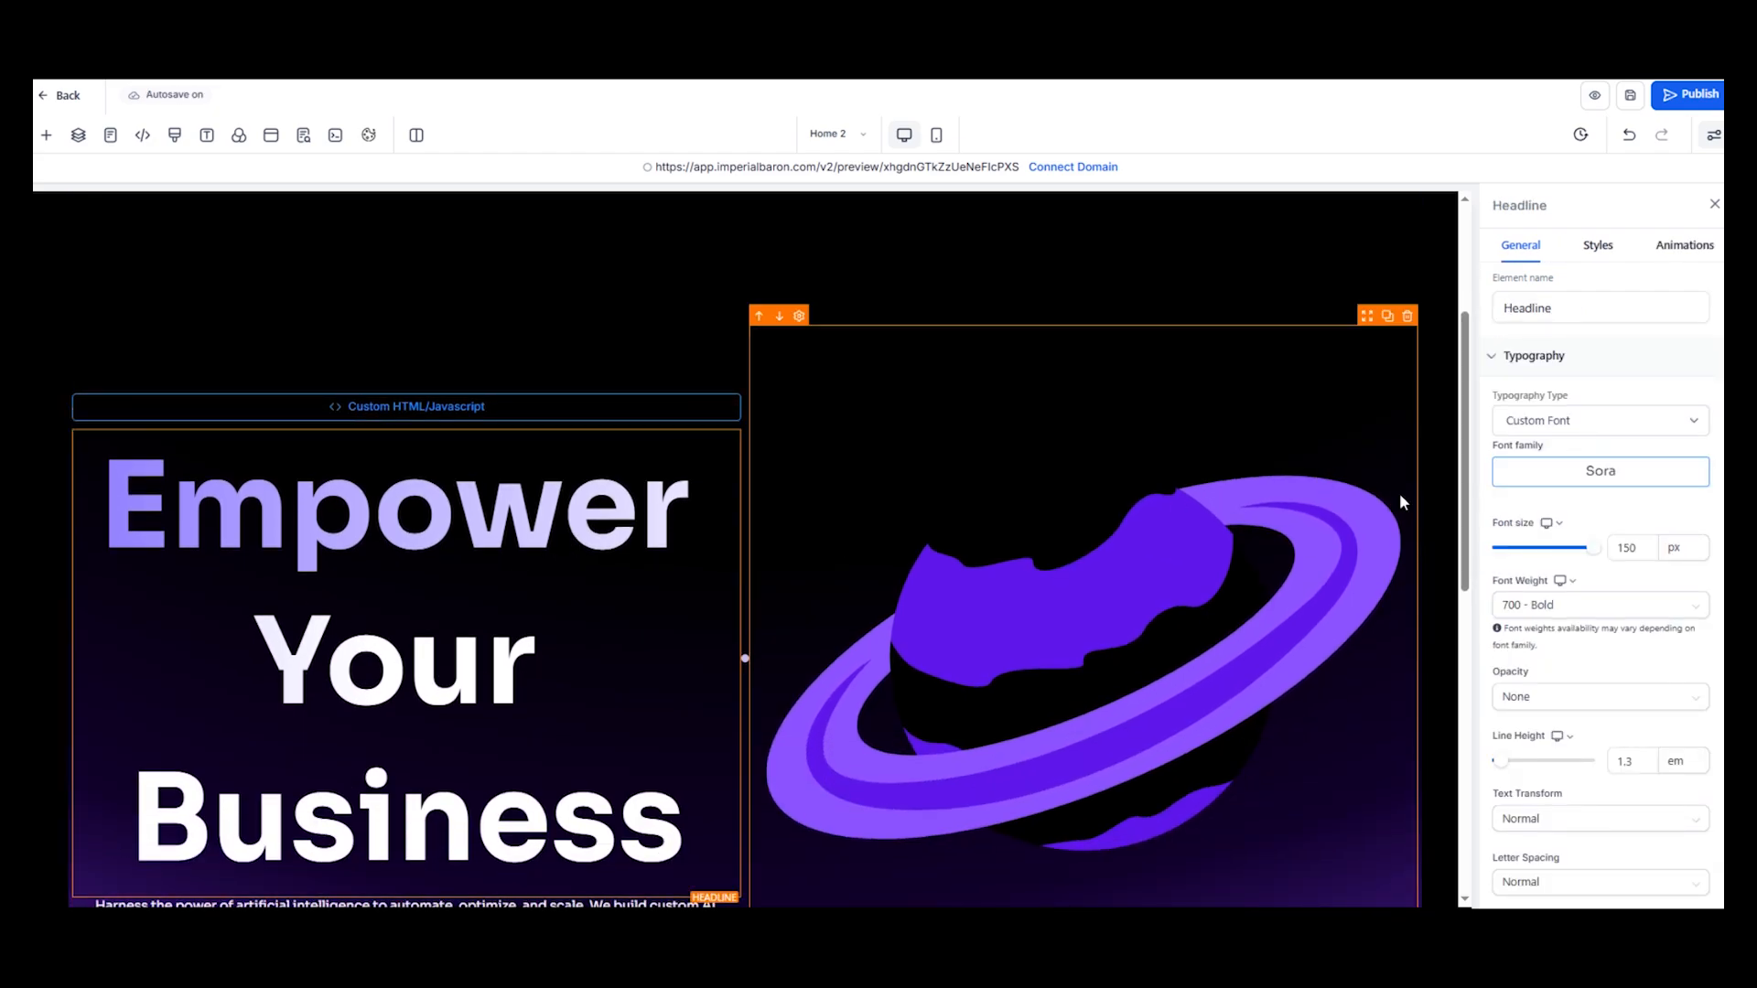
{"action": "scroll", "coordinate": [1574, 458], "scroll_direction": "down", "scroll_amount": 2}
{"action": "scroll", "coordinate": [1574, 443], "scroll_direction": "up", "scroll_amount": 2}
{"action": "scroll", "coordinate": [1579, 443], "scroll_direction": "down", "scroll_amount": 3}
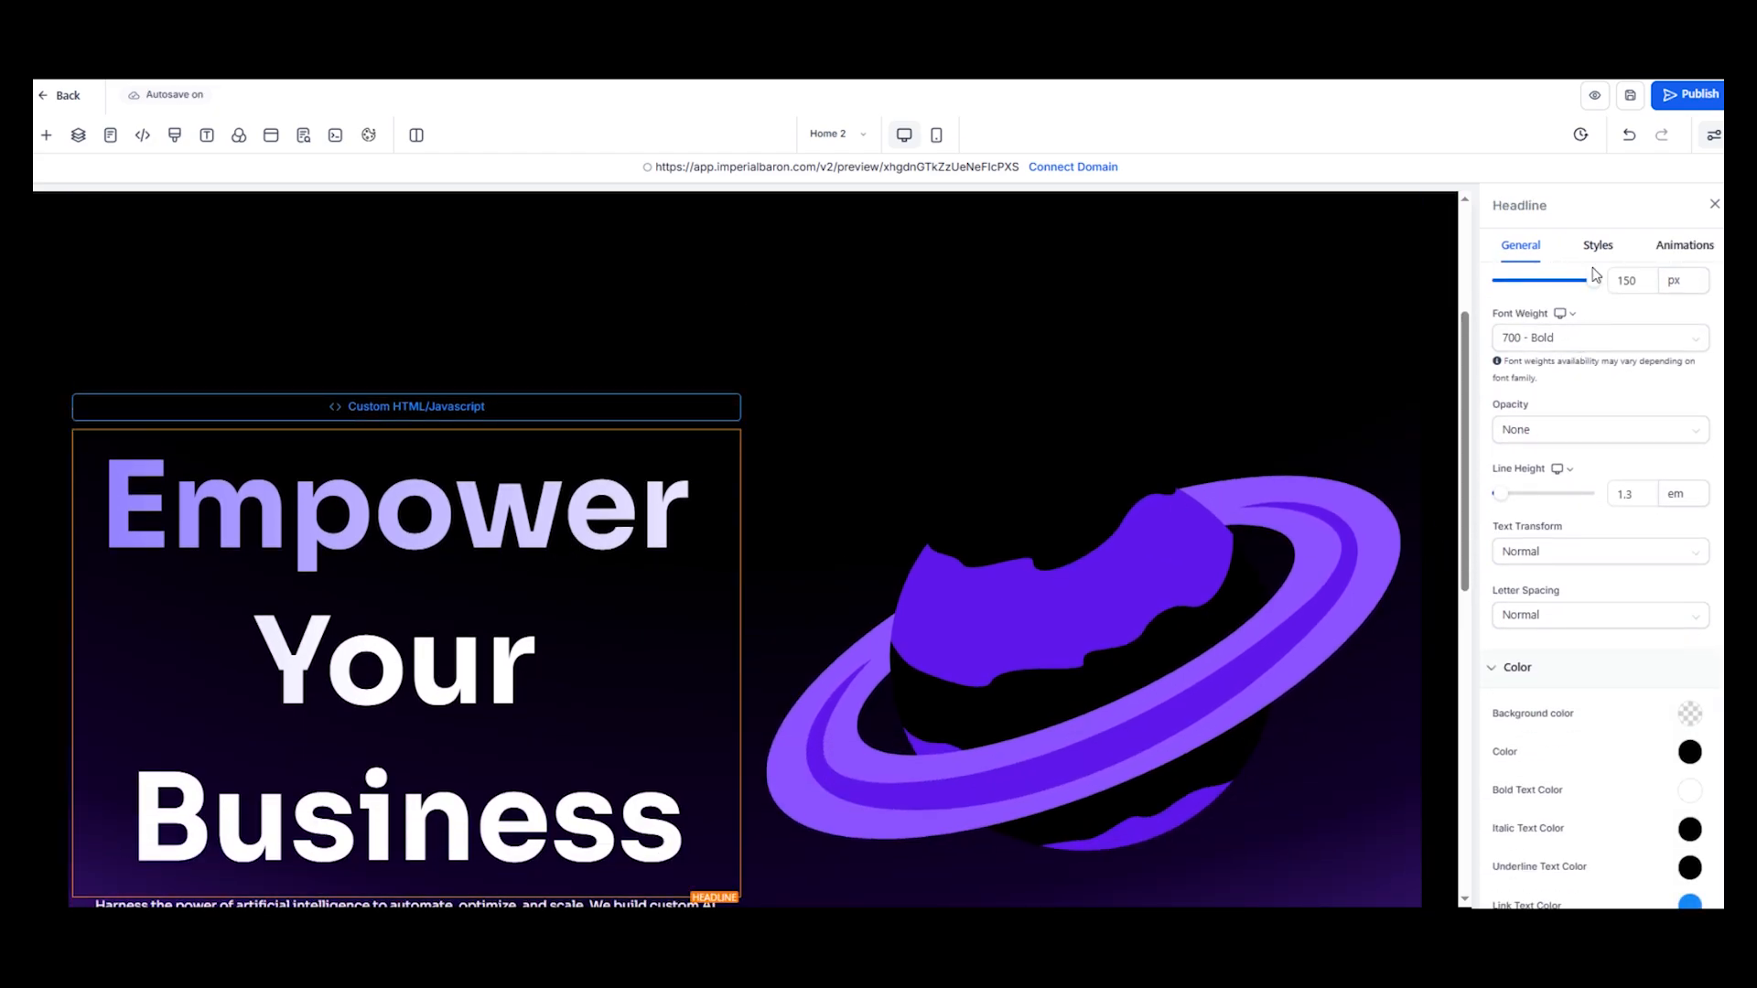
{"action": "left_click", "coordinate": [1596, 249]}
{"action": "left_click", "coordinate": [1512, 579]}
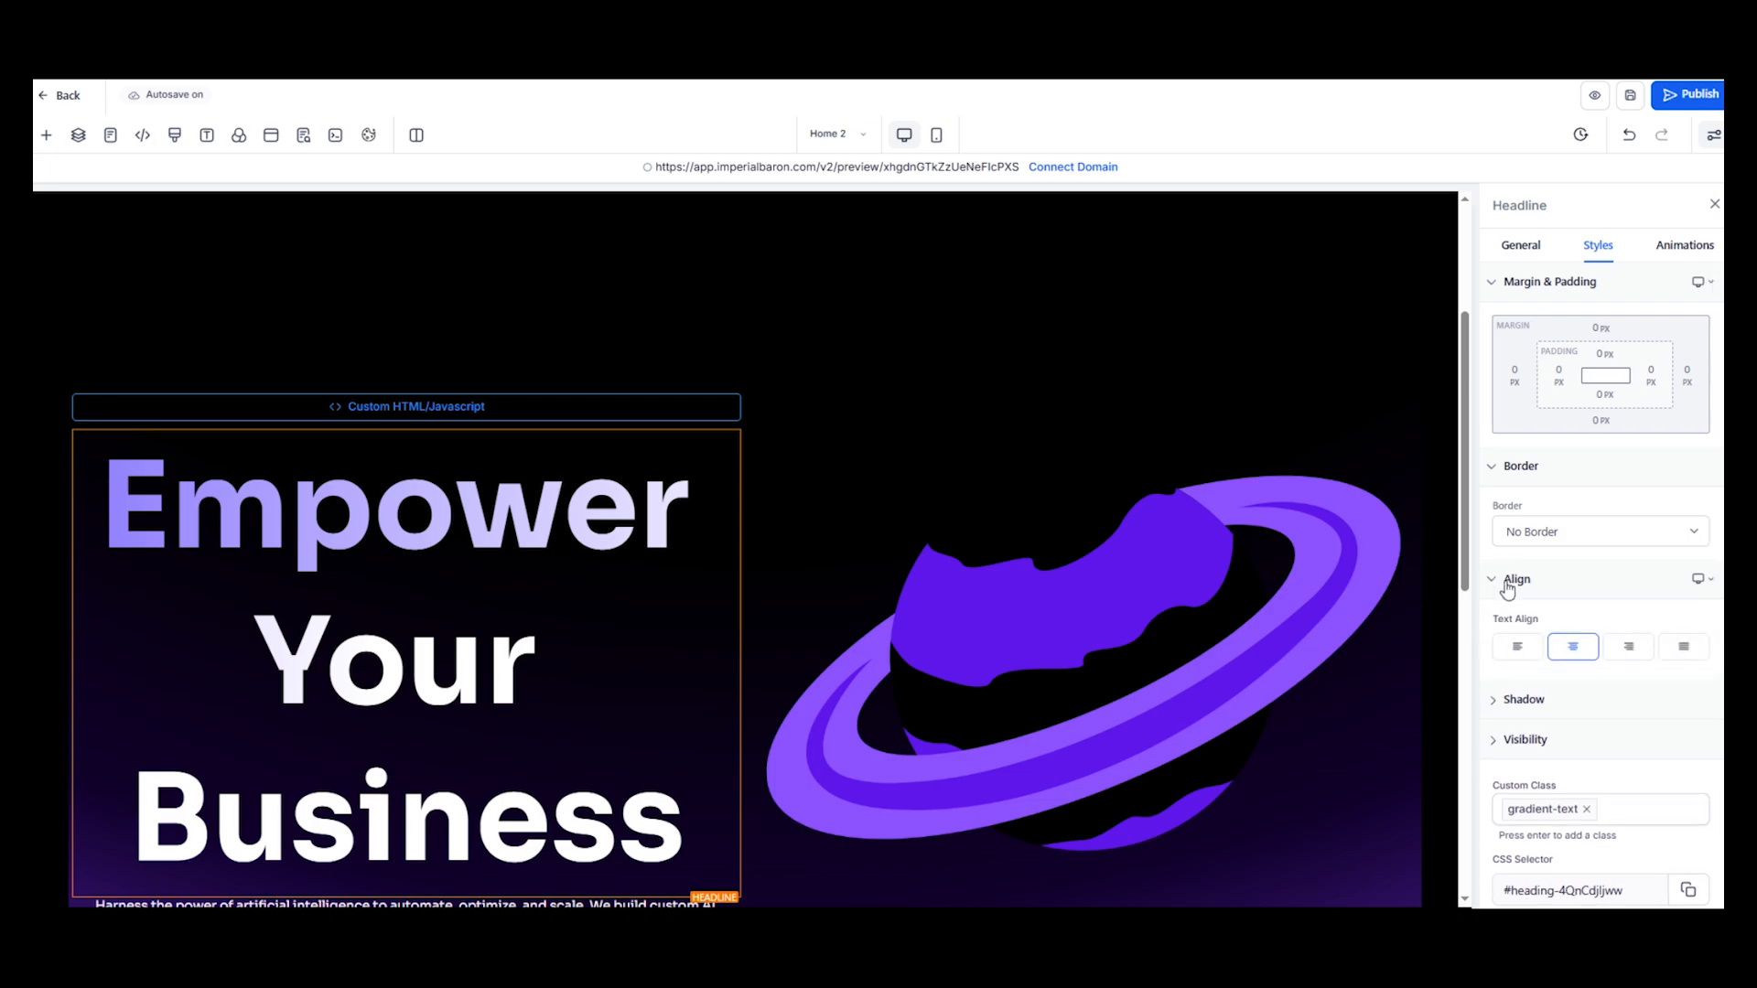
{"action": "scroll", "coordinate": [671, 490], "scroll_direction": "down", "scroll_amount": 4}
{"action": "left_click", "coordinate": [332, 566]}
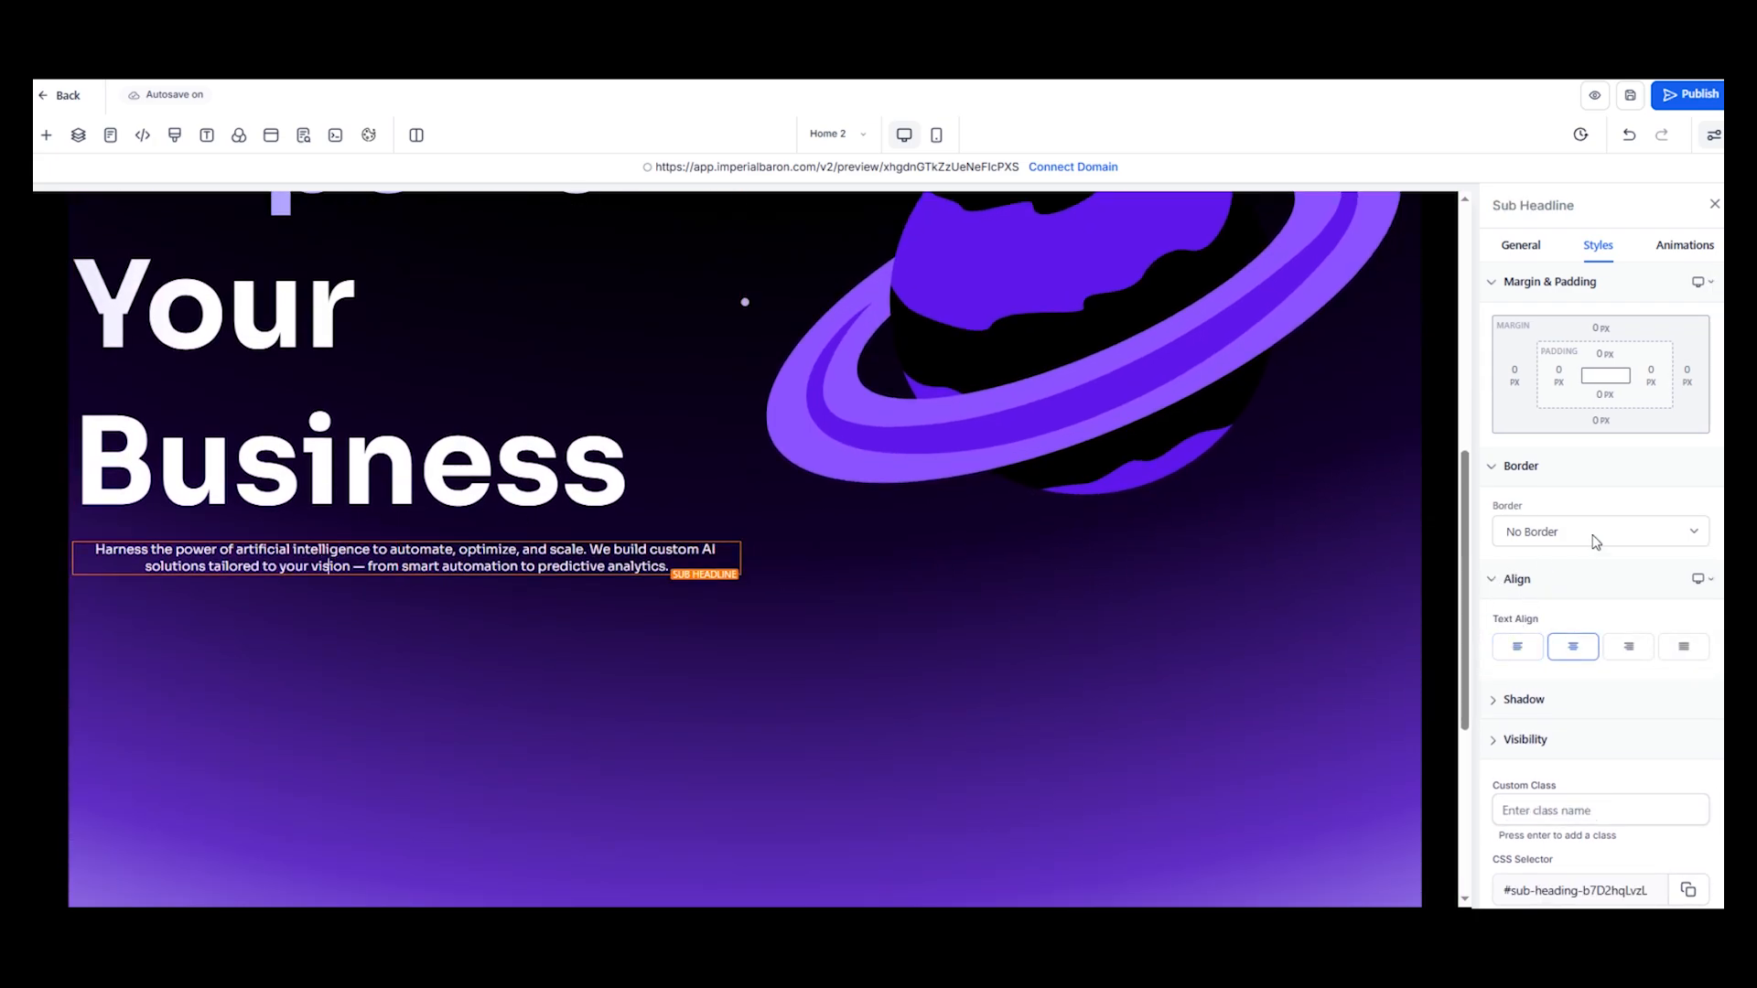
{"action": "left_click", "coordinate": [1517, 648]}
Set the font size of the "Empower Your Business" headline to 100 px
{"action": "scroll", "coordinate": [455, 677], "scroll_direction": "up", "scroll_amount": 2}
{"action": "left_click", "coordinate": [385, 537]}
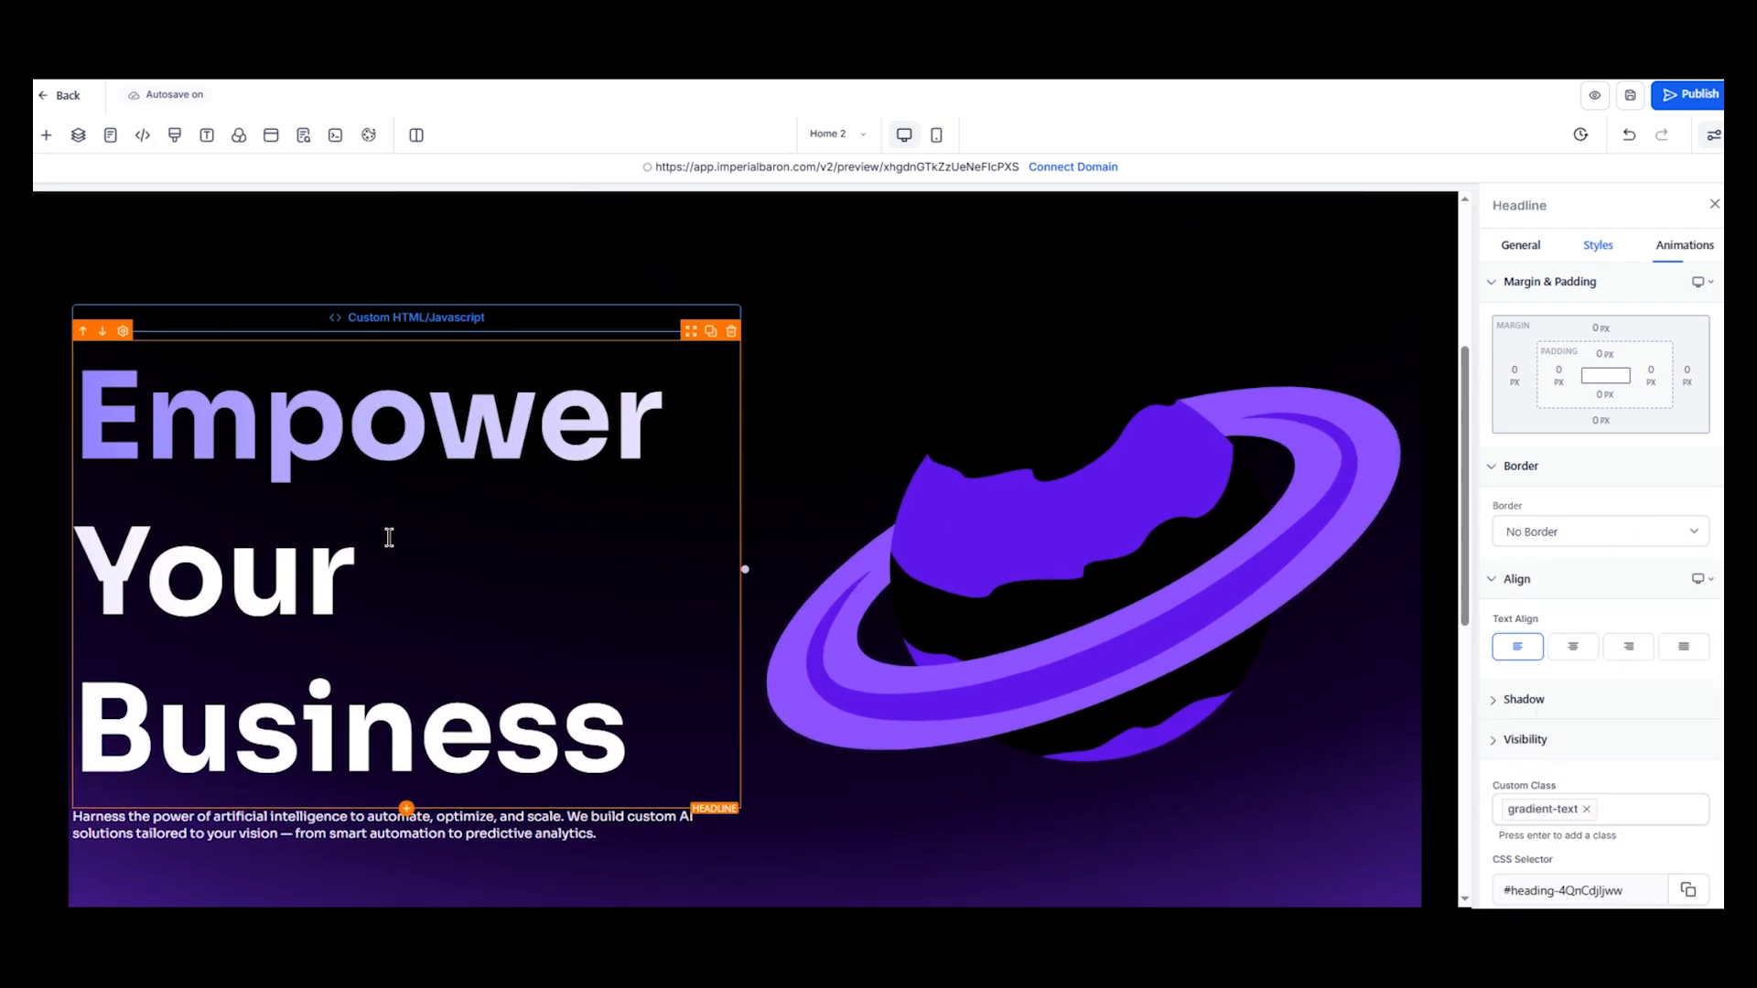
{"action": "left_click", "coordinate": [1521, 247]}
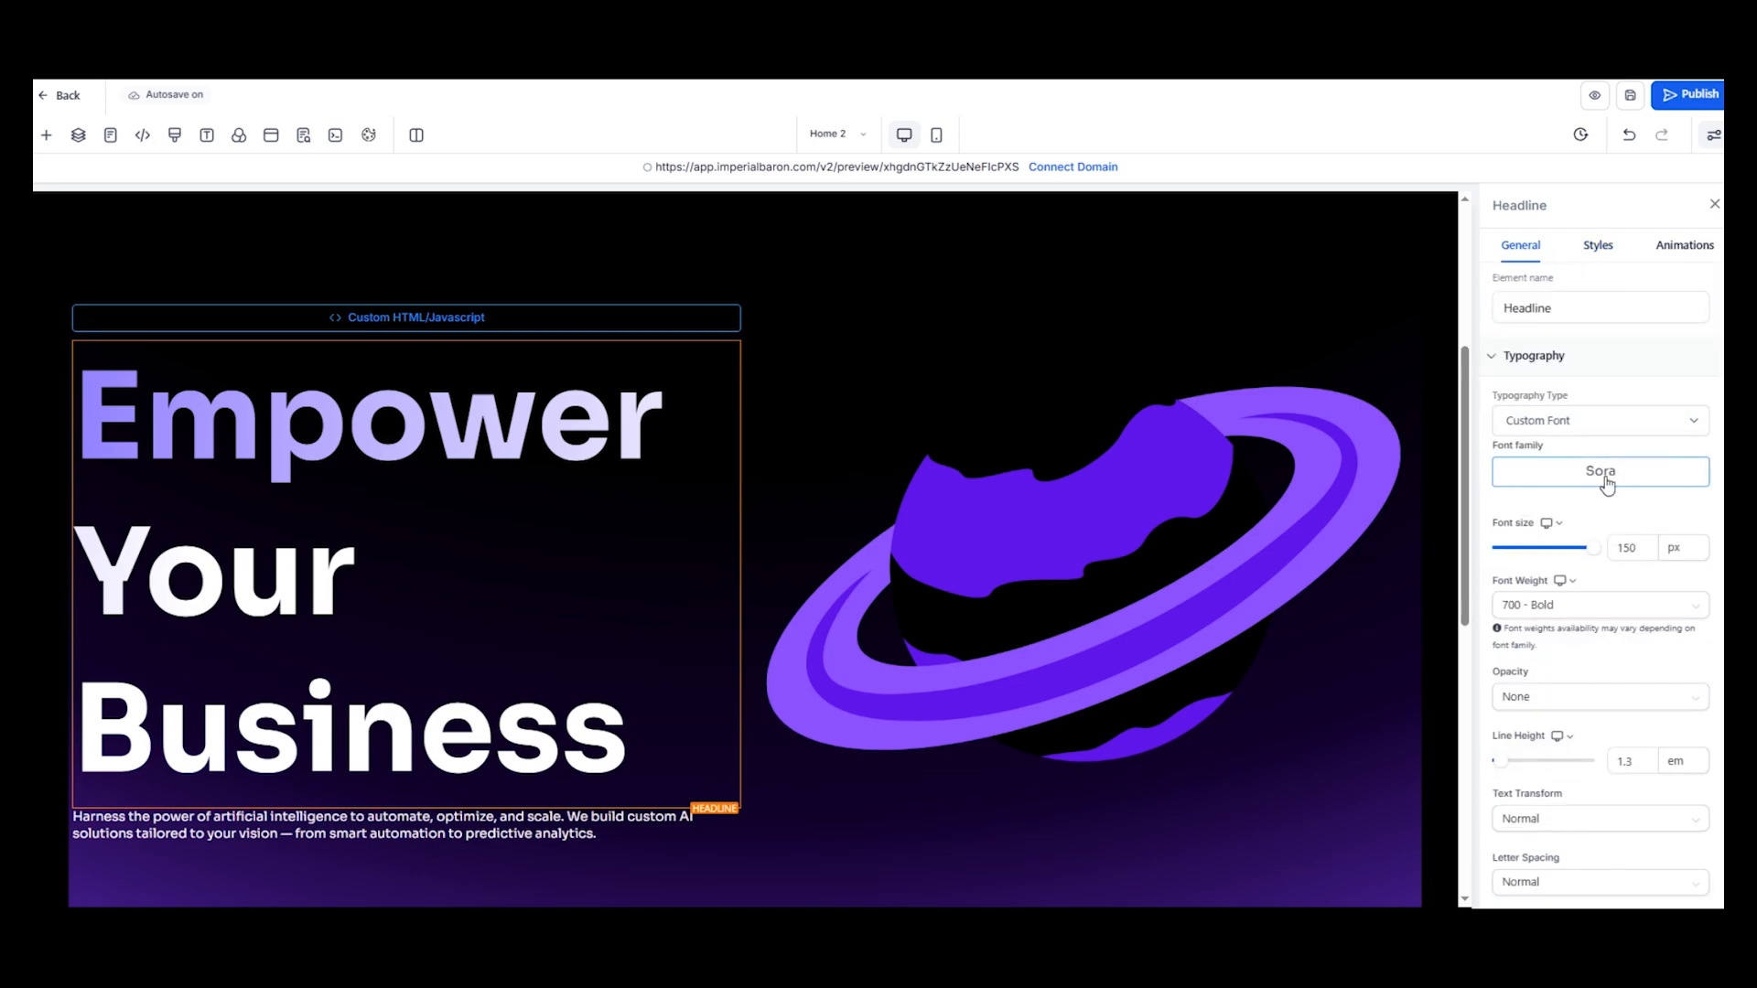
{"action": "left_click", "coordinate": [1608, 536]}
{"action": "type", "text": "100"}
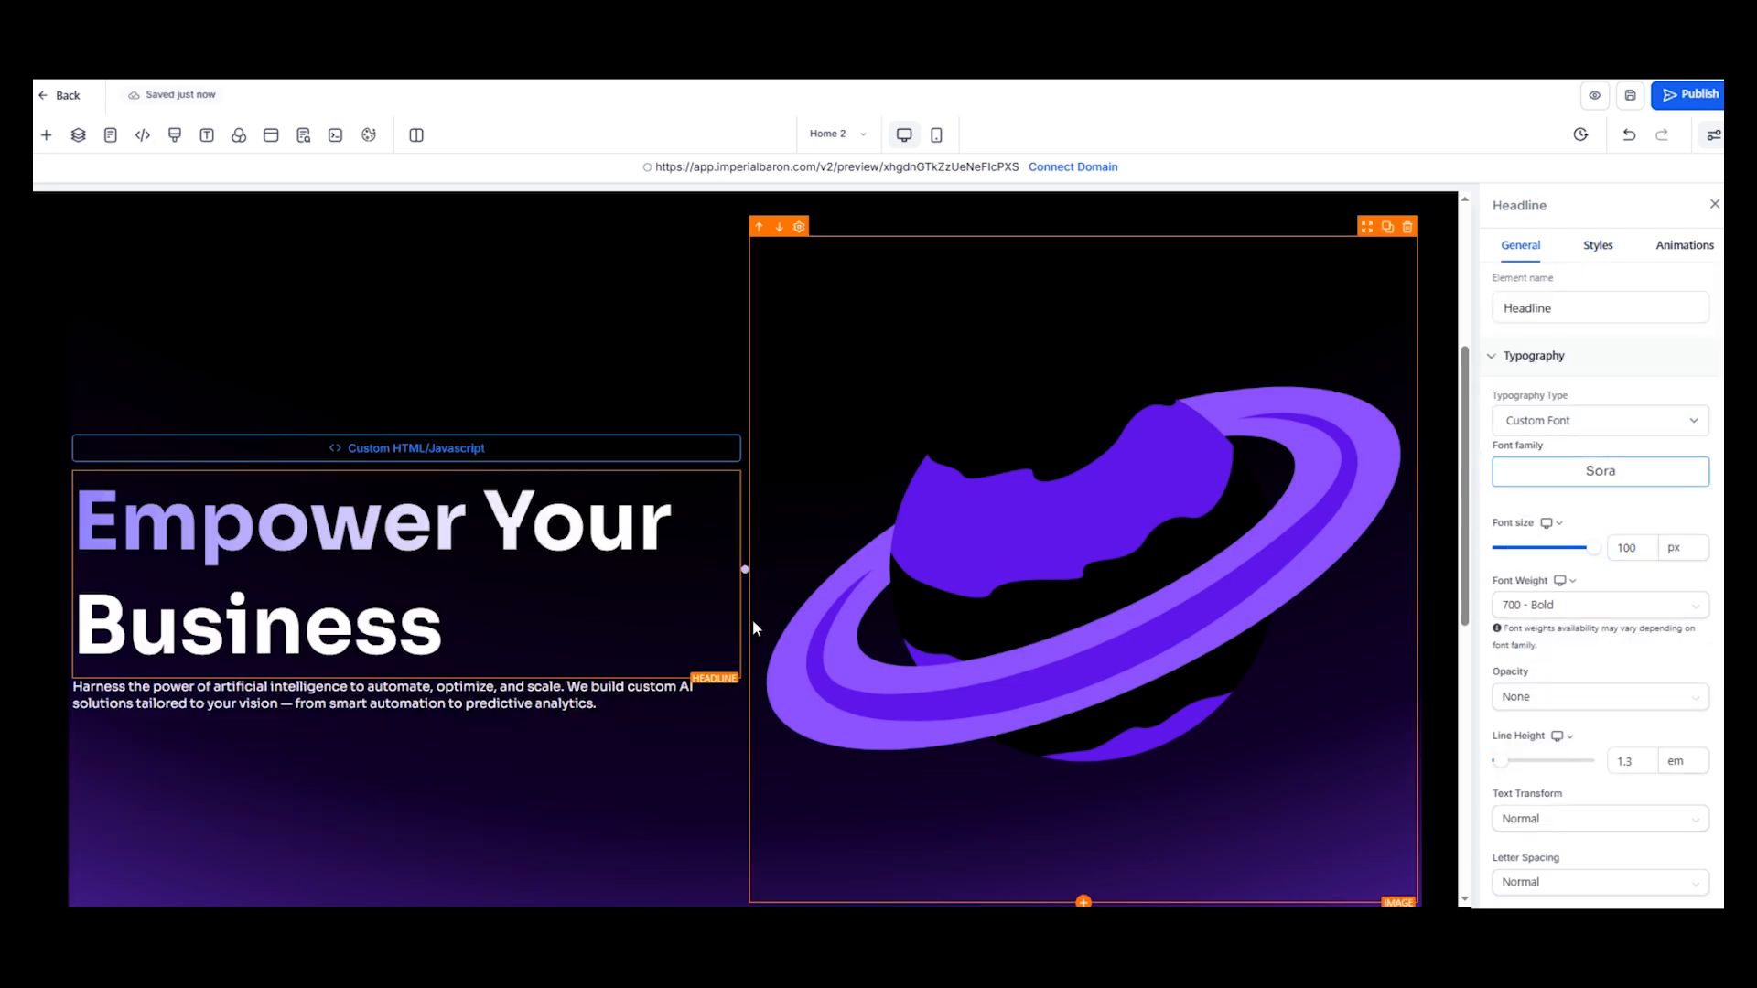
Set the hero row's top padding to 20 px
{"action": "scroll", "coordinate": [611, 814], "scroll_direction": "up", "scroll_amount": 3}
{"action": "left_click", "coordinate": [755, 530]}
{"action": "left_click", "coordinate": [659, 471]}
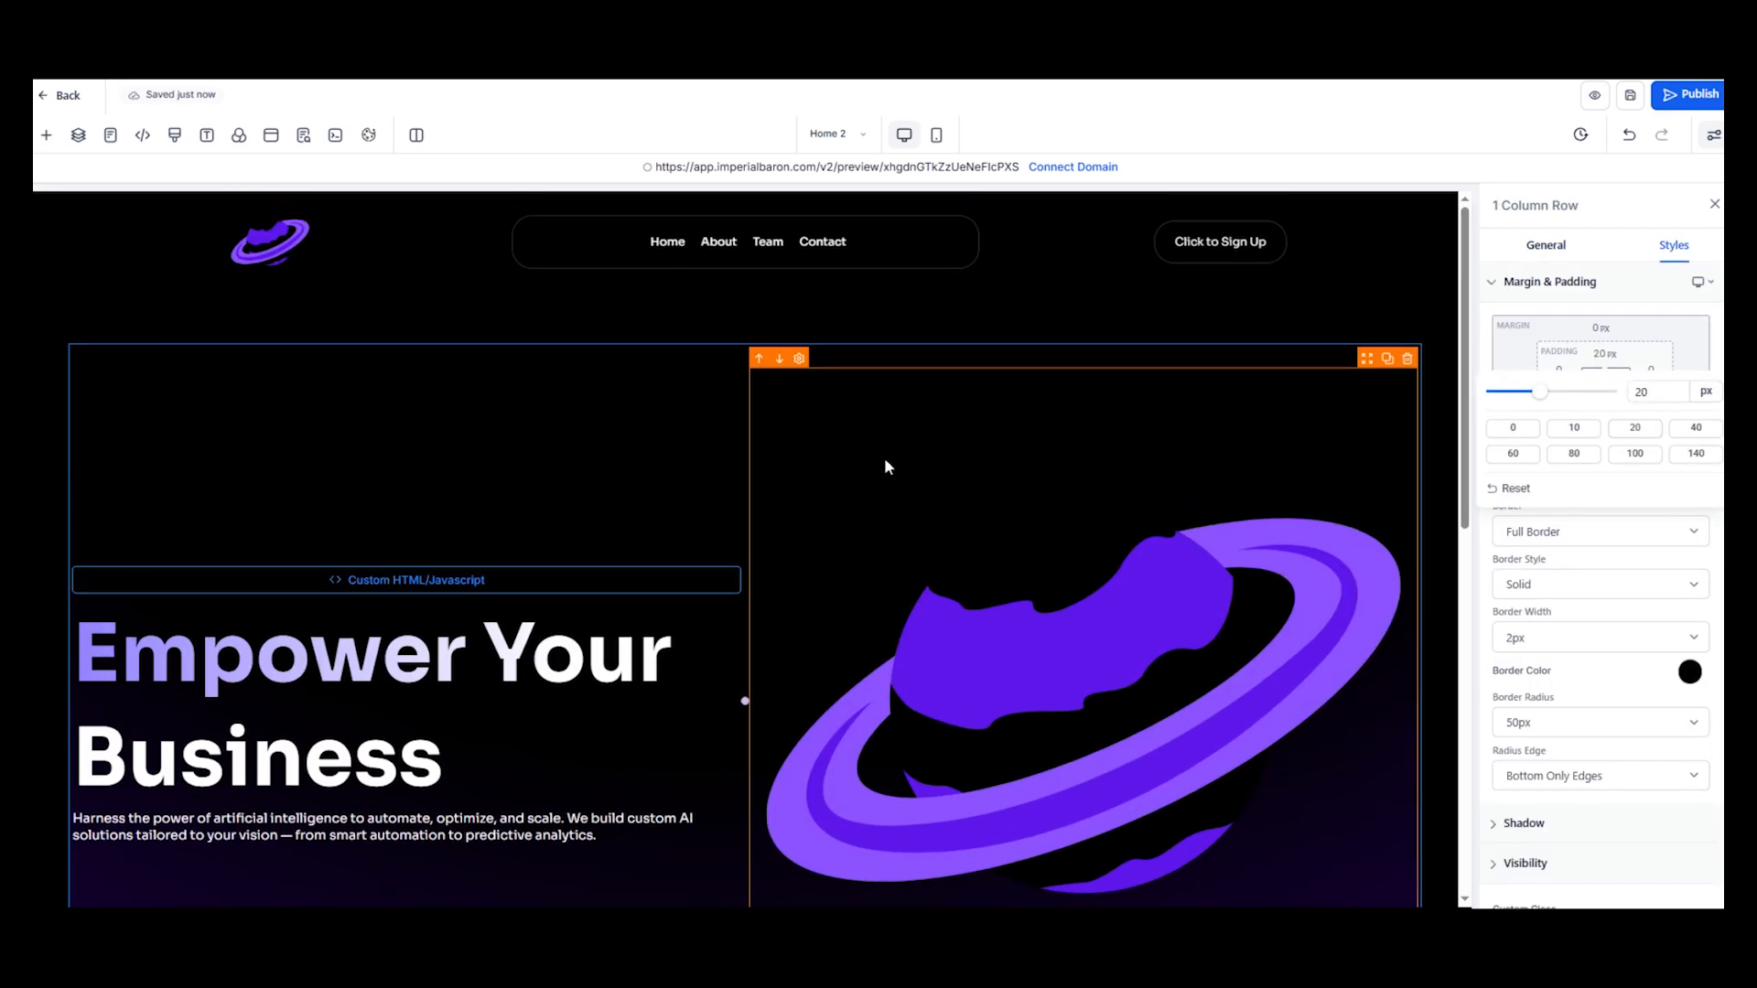
{"action": "left_click", "coordinate": [601, 443]}
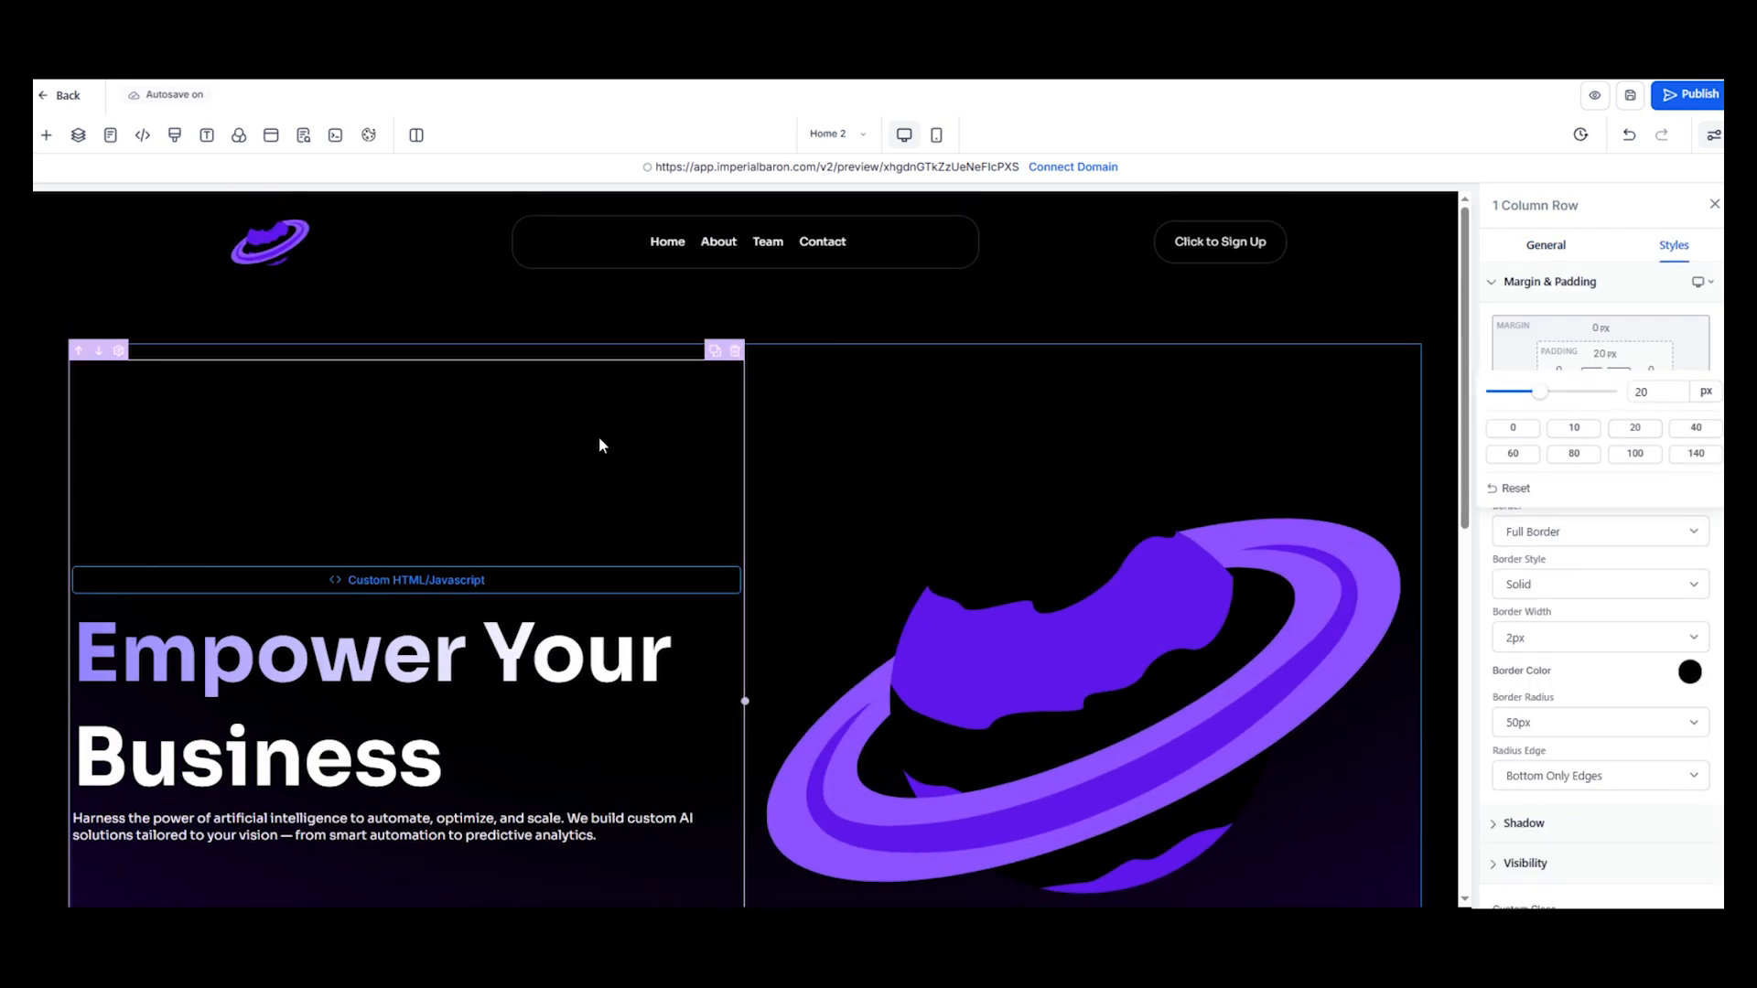
{"action": "left_click", "coordinate": [892, 339]}
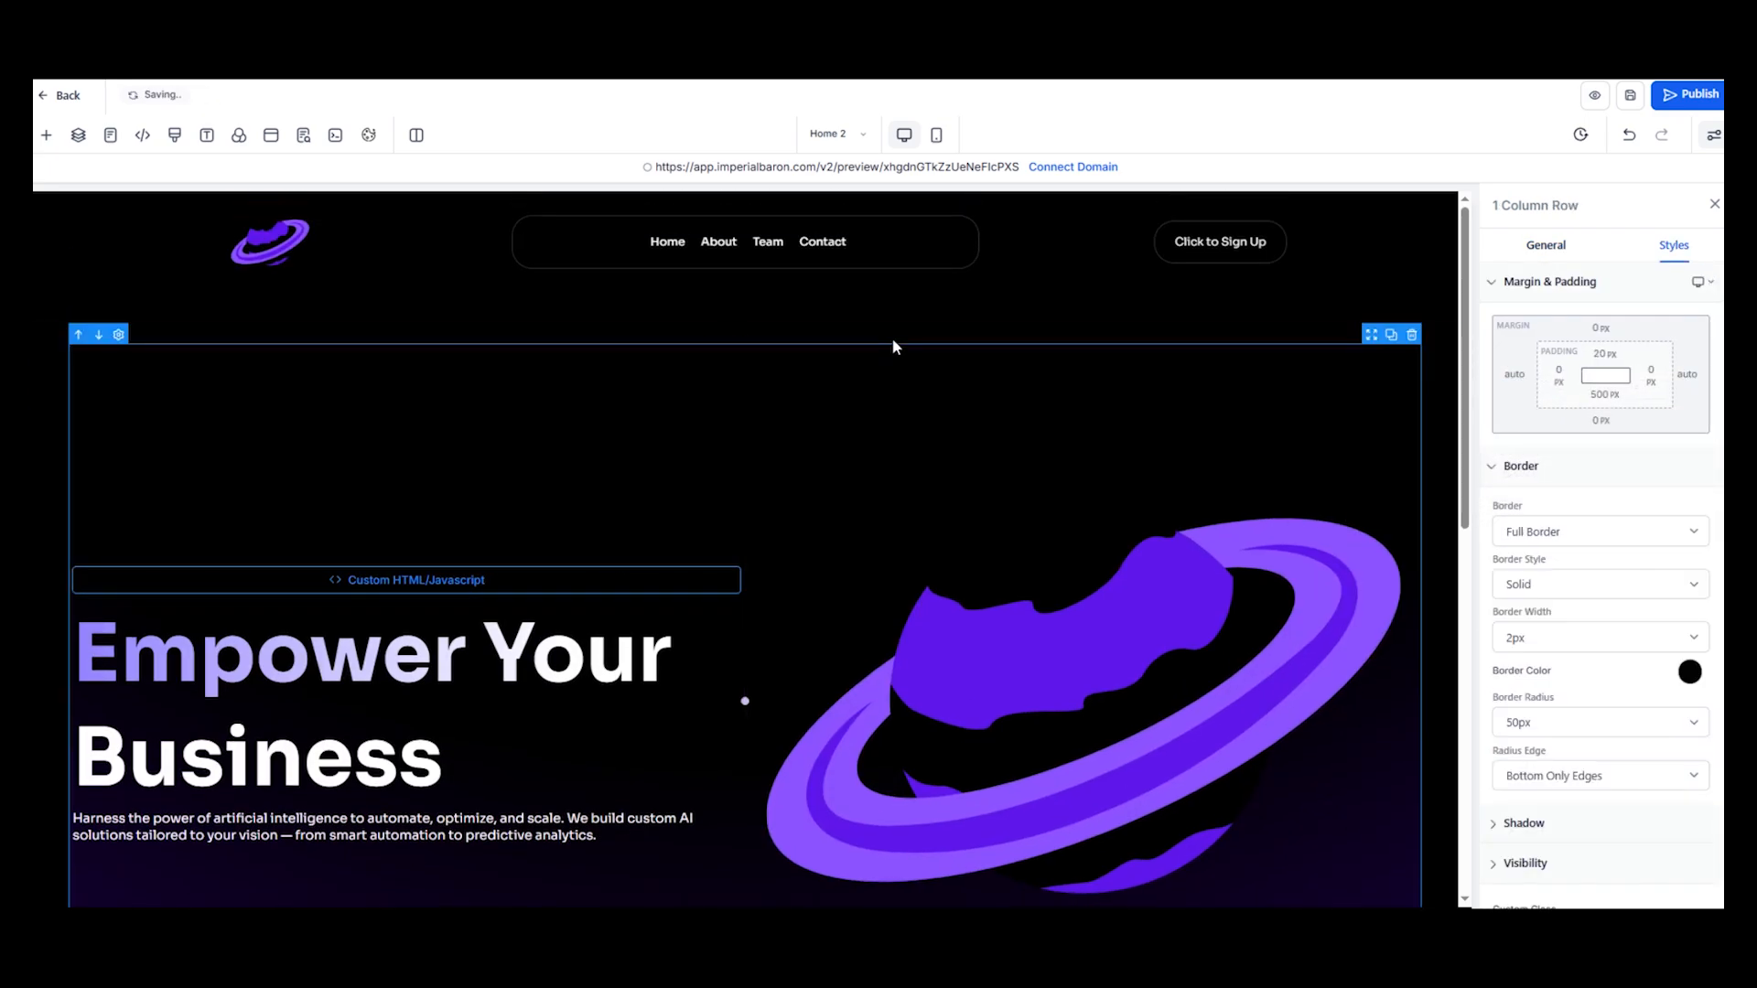
Preview the page and examine how the header reacts while scrolling over the two-column hero
{"action": "scroll", "coordinate": [728, 405], "scroll_direction": "down", "scroll_amount": 3}
{"action": "scroll", "coordinate": [1315, 471], "scroll_direction": "up", "scroll_amount": 3}
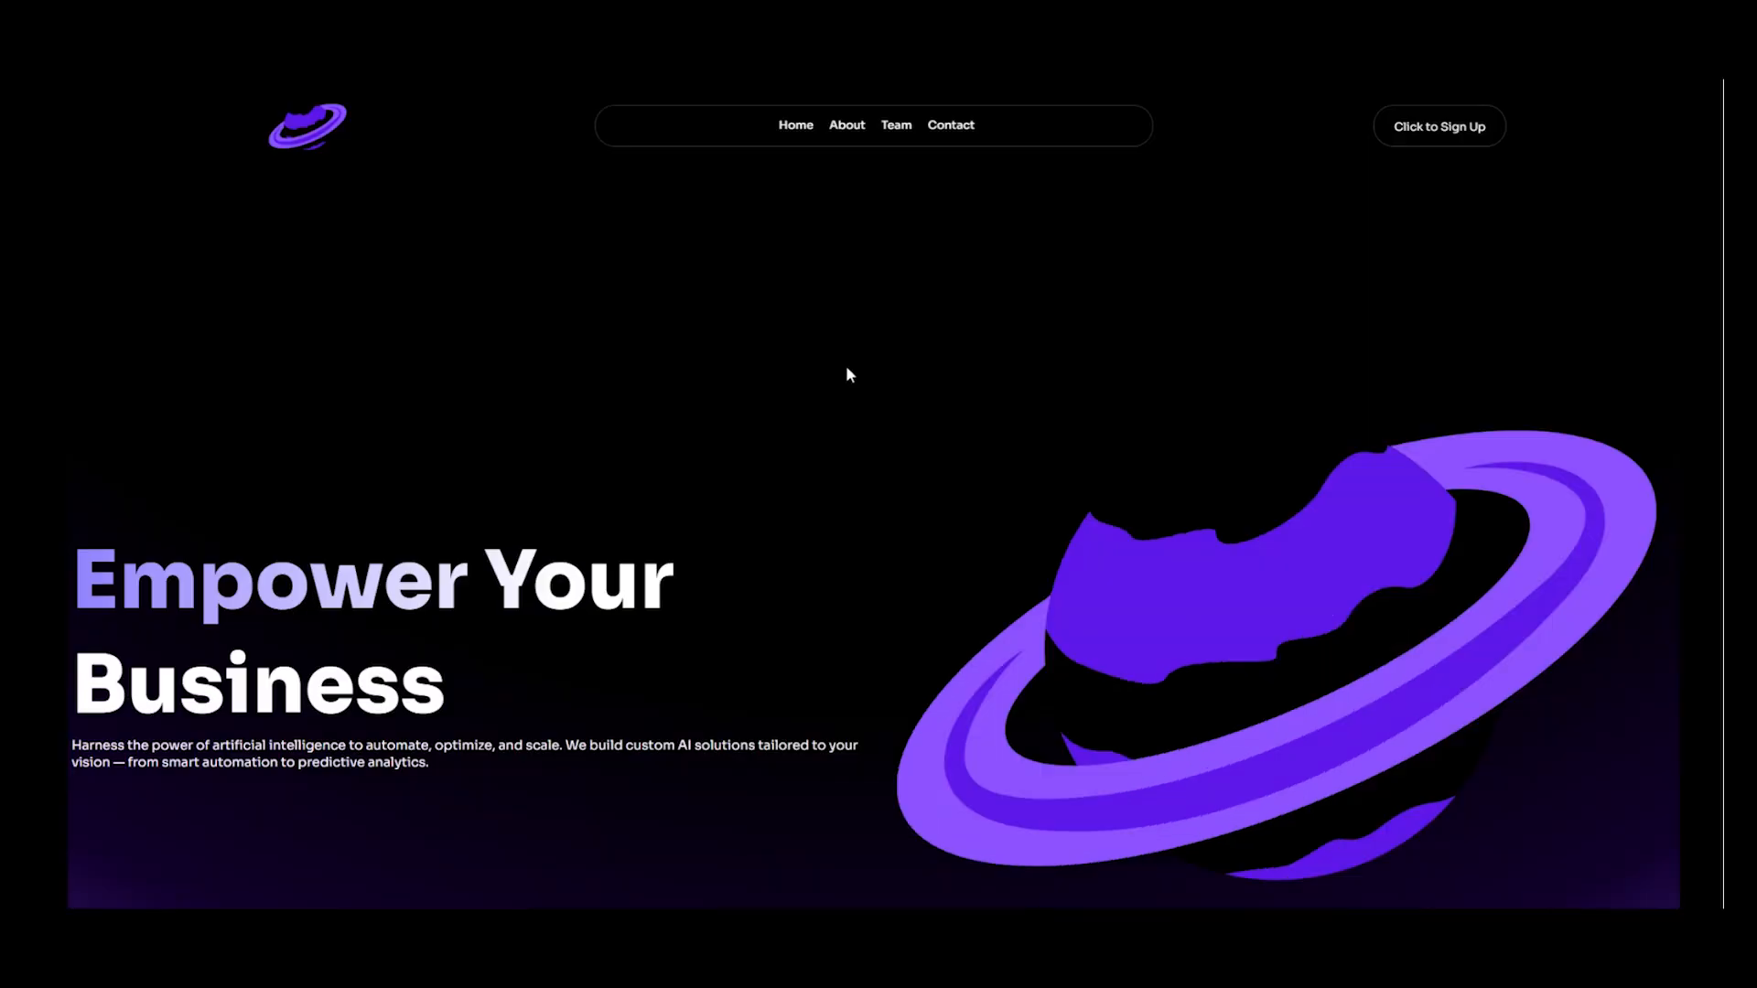
{"action": "scroll", "coordinate": [849, 375], "scroll_direction": "down", "scroll_amount": 6}
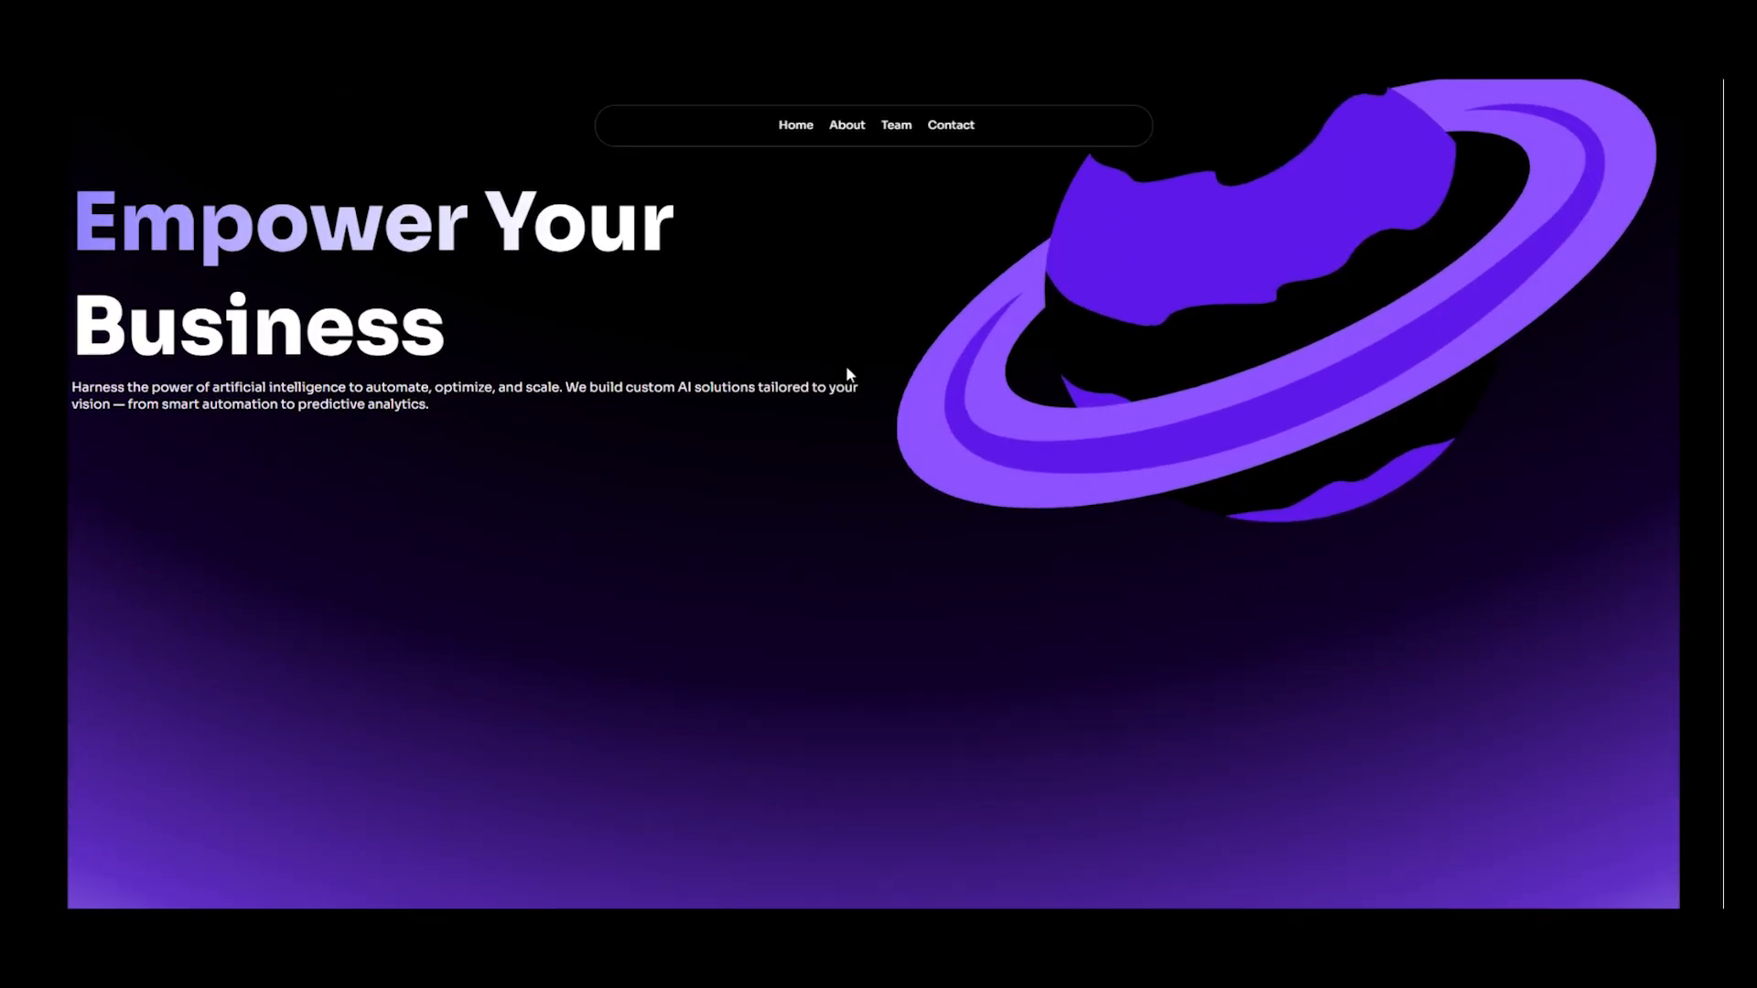
{"action": "scroll", "coordinate": [849, 376], "scroll_direction": "down", "scroll_amount": 2}
{"action": "scroll", "coordinate": [849, 375], "scroll_direction": "up", "scroll_amount": 2}
{"action": "scroll", "coordinate": [849, 375], "scroll_direction": "down", "scroll_amount": 2}
{"action": "scroll", "coordinate": [849, 375], "scroll_direction": "up", "scroll_amount": 4}
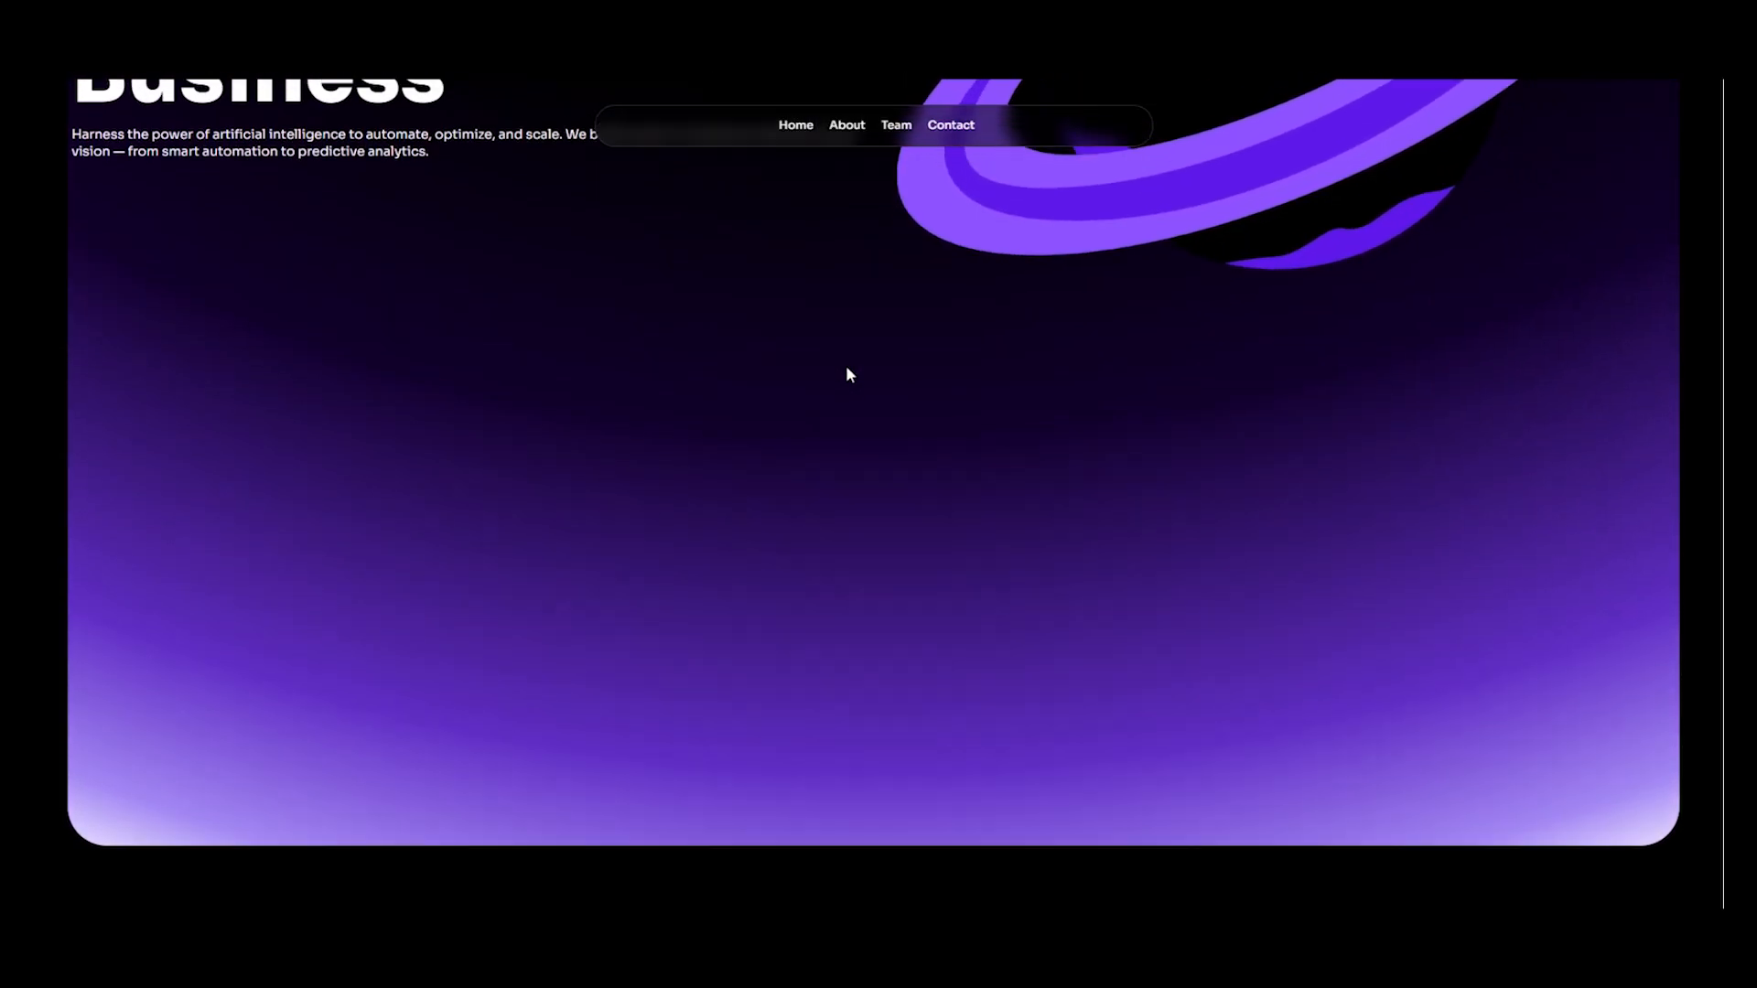
{"action": "scroll", "coordinate": [849, 375], "scroll_direction": "down", "scroll_amount": 5}
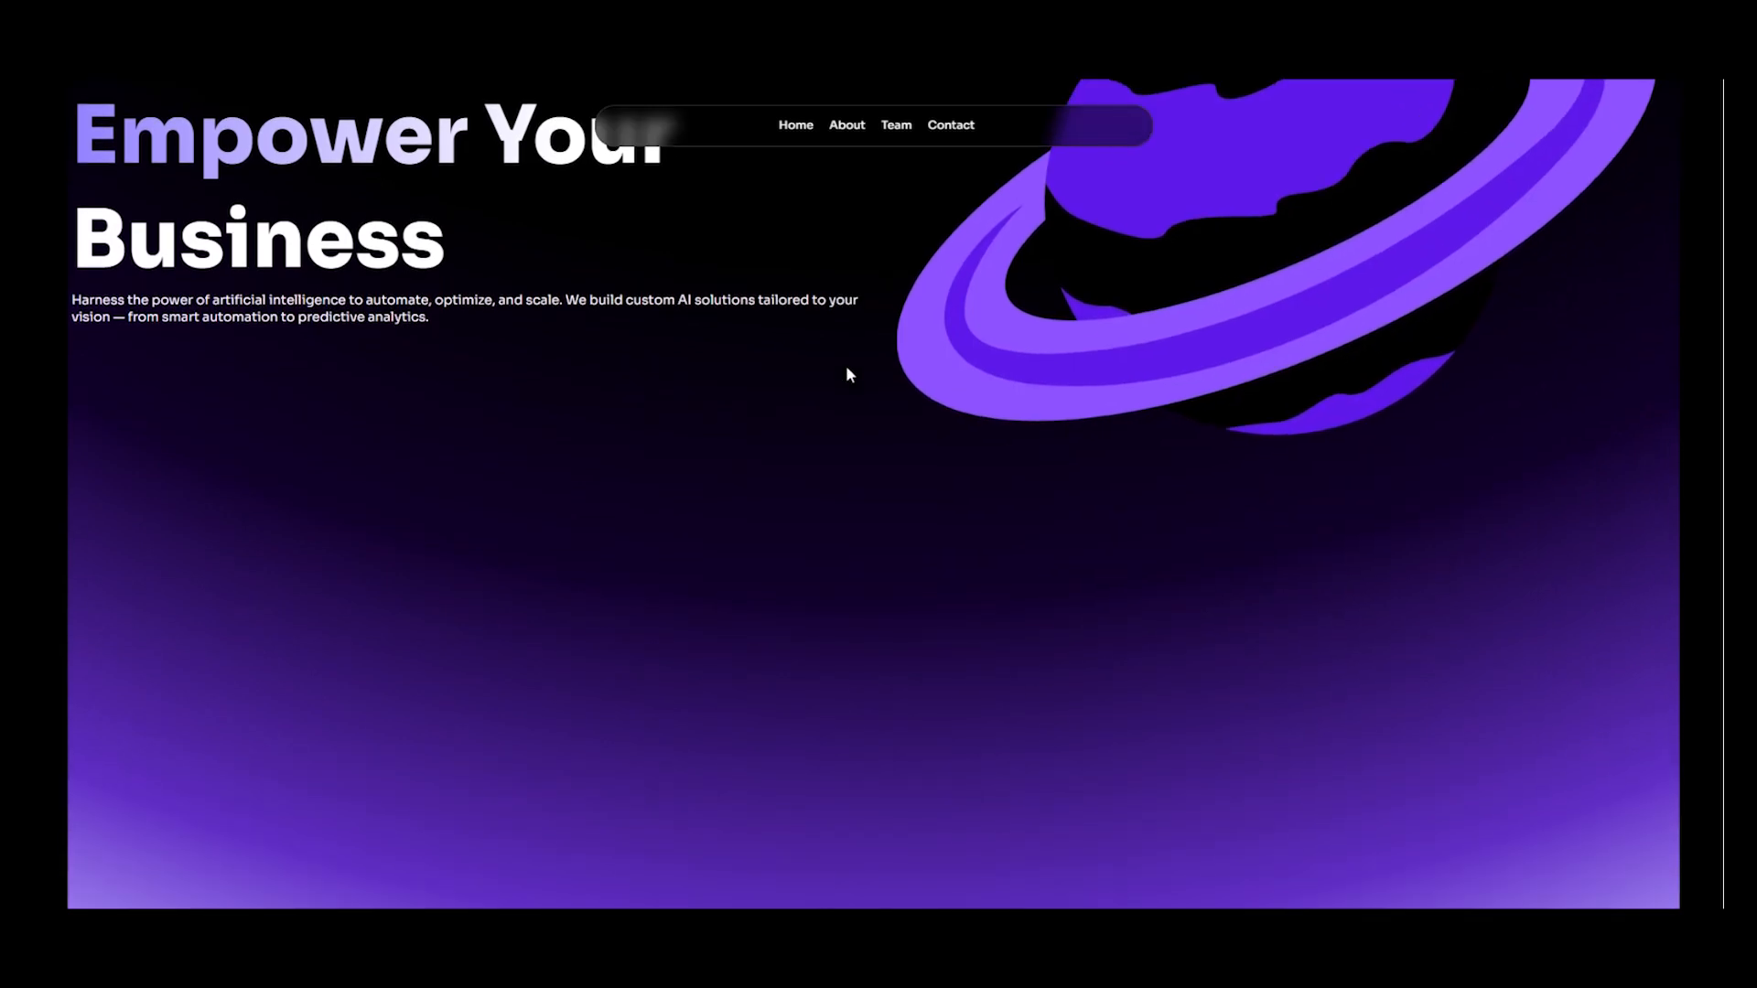
{"action": "scroll", "coordinate": [848, 373], "scroll_direction": "up", "scroll_amount": 7}
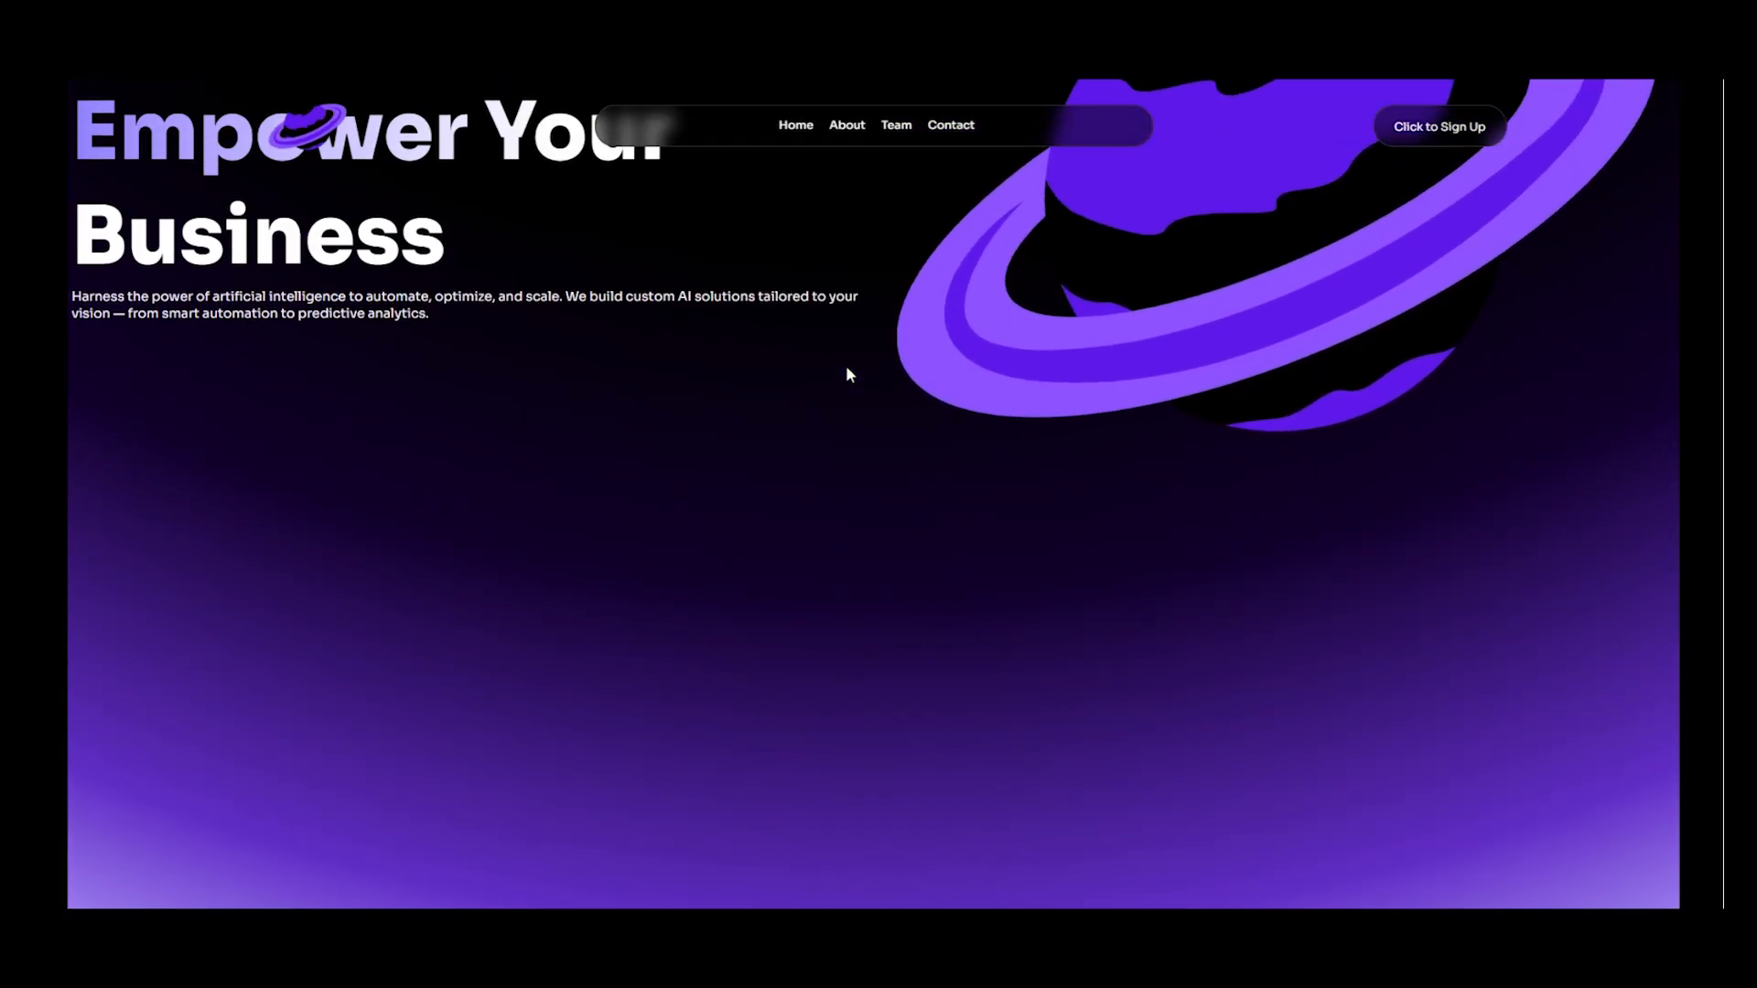
{"action": "scroll", "coordinate": [849, 375], "scroll_direction": "down", "scroll_amount": 3}
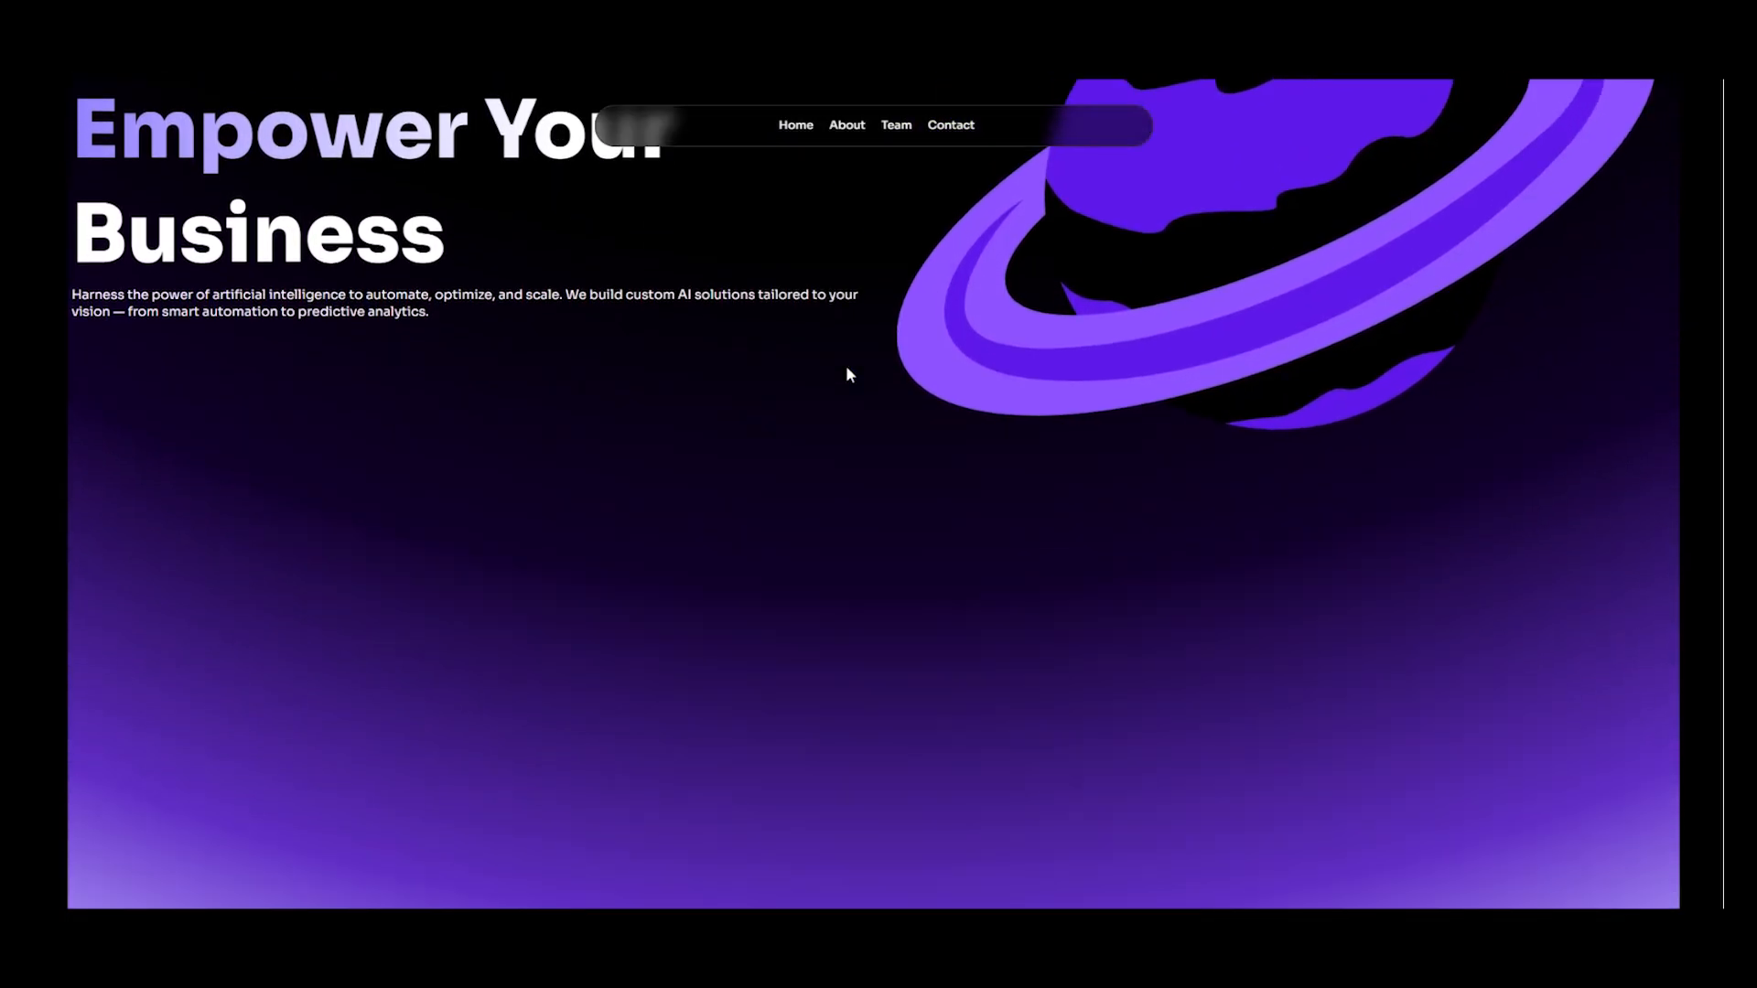
{"action": "scroll", "coordinate": [641, 146], "scroll_direction": "up", "scroll_amount": 1}
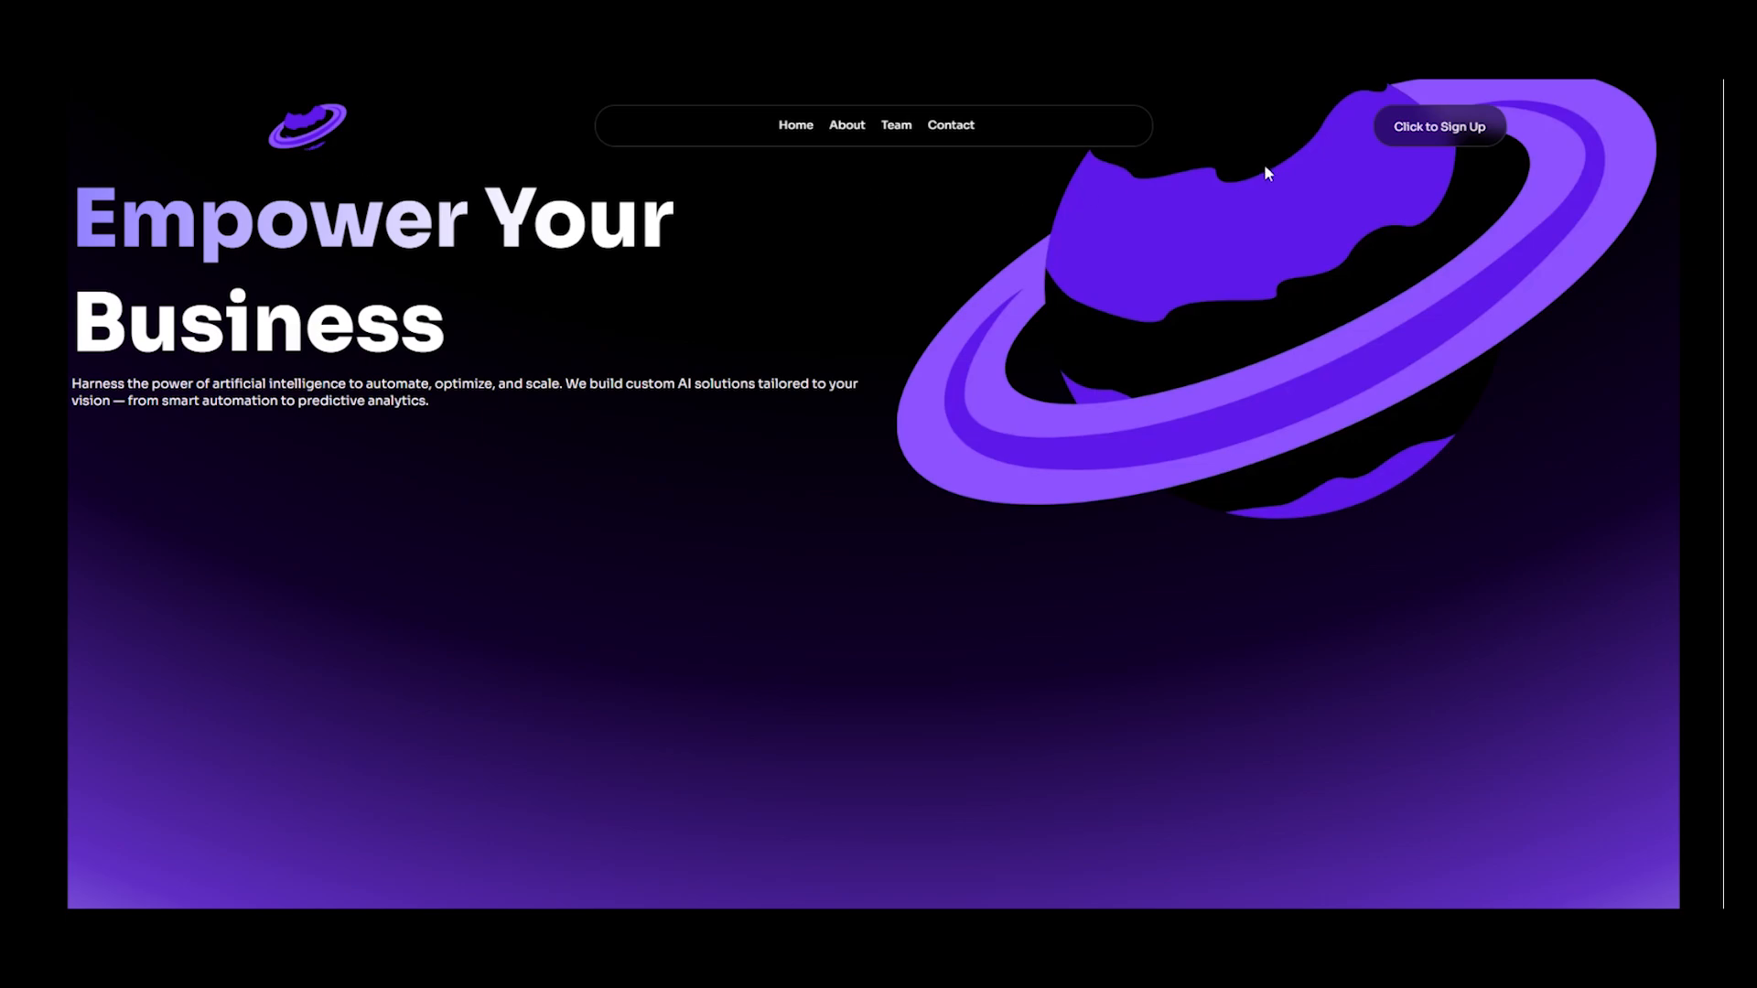
{"action": "scroll", "coordinate": [1206, 240], "scroll_direction": "up", "scroll_amount": 2}
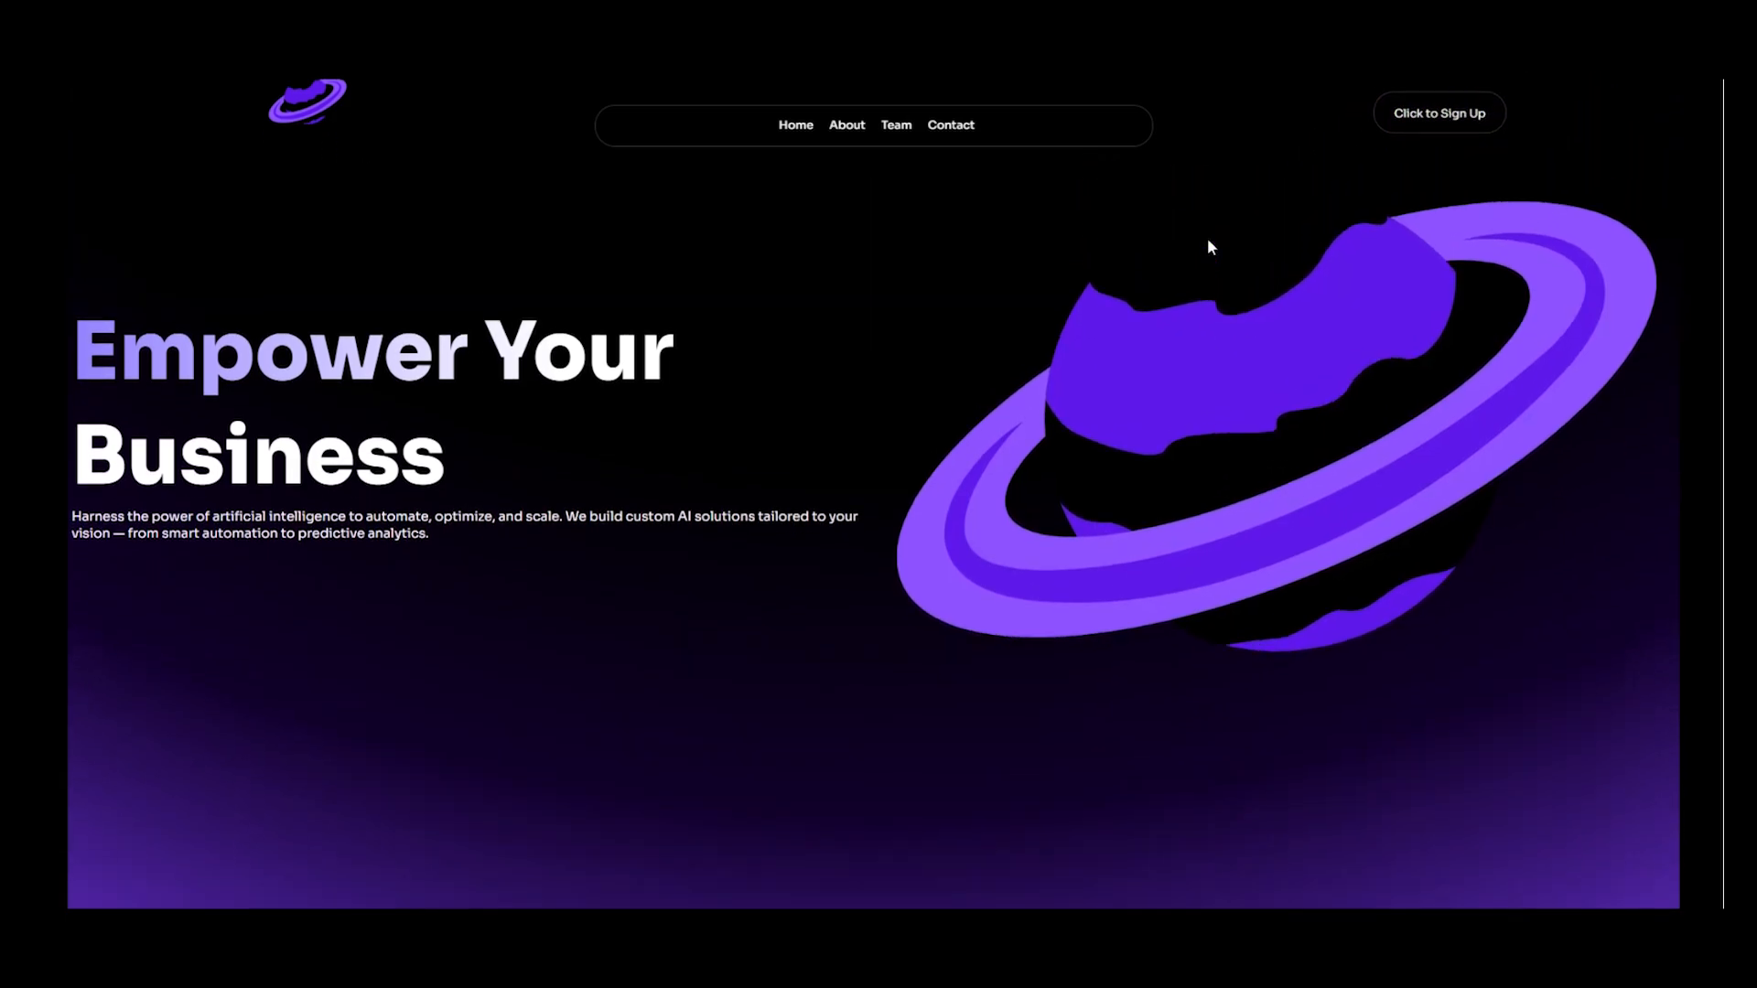
{"action": "scroll", "coordinate": [513, 277], "scroll_direction": "down", "scroll_amount": 2}
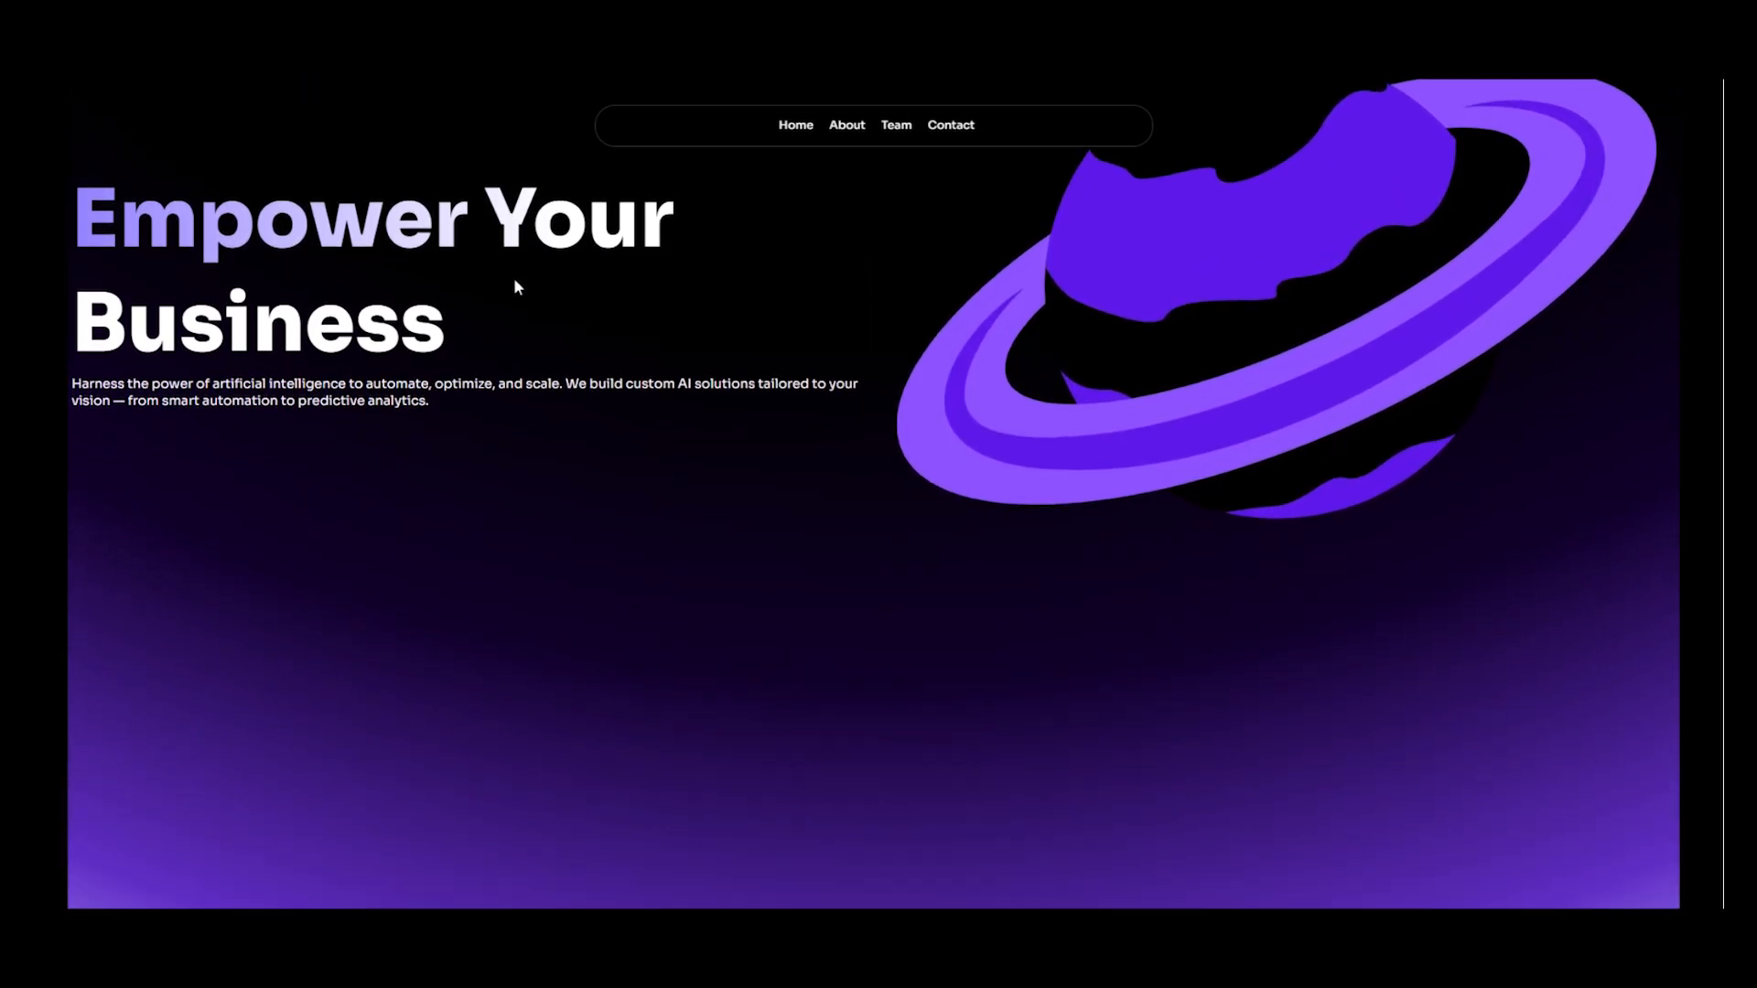
{"action": "scroll", "coordinate": [937, 459], "scroll_direction": "up", "scroll_amount": 4}
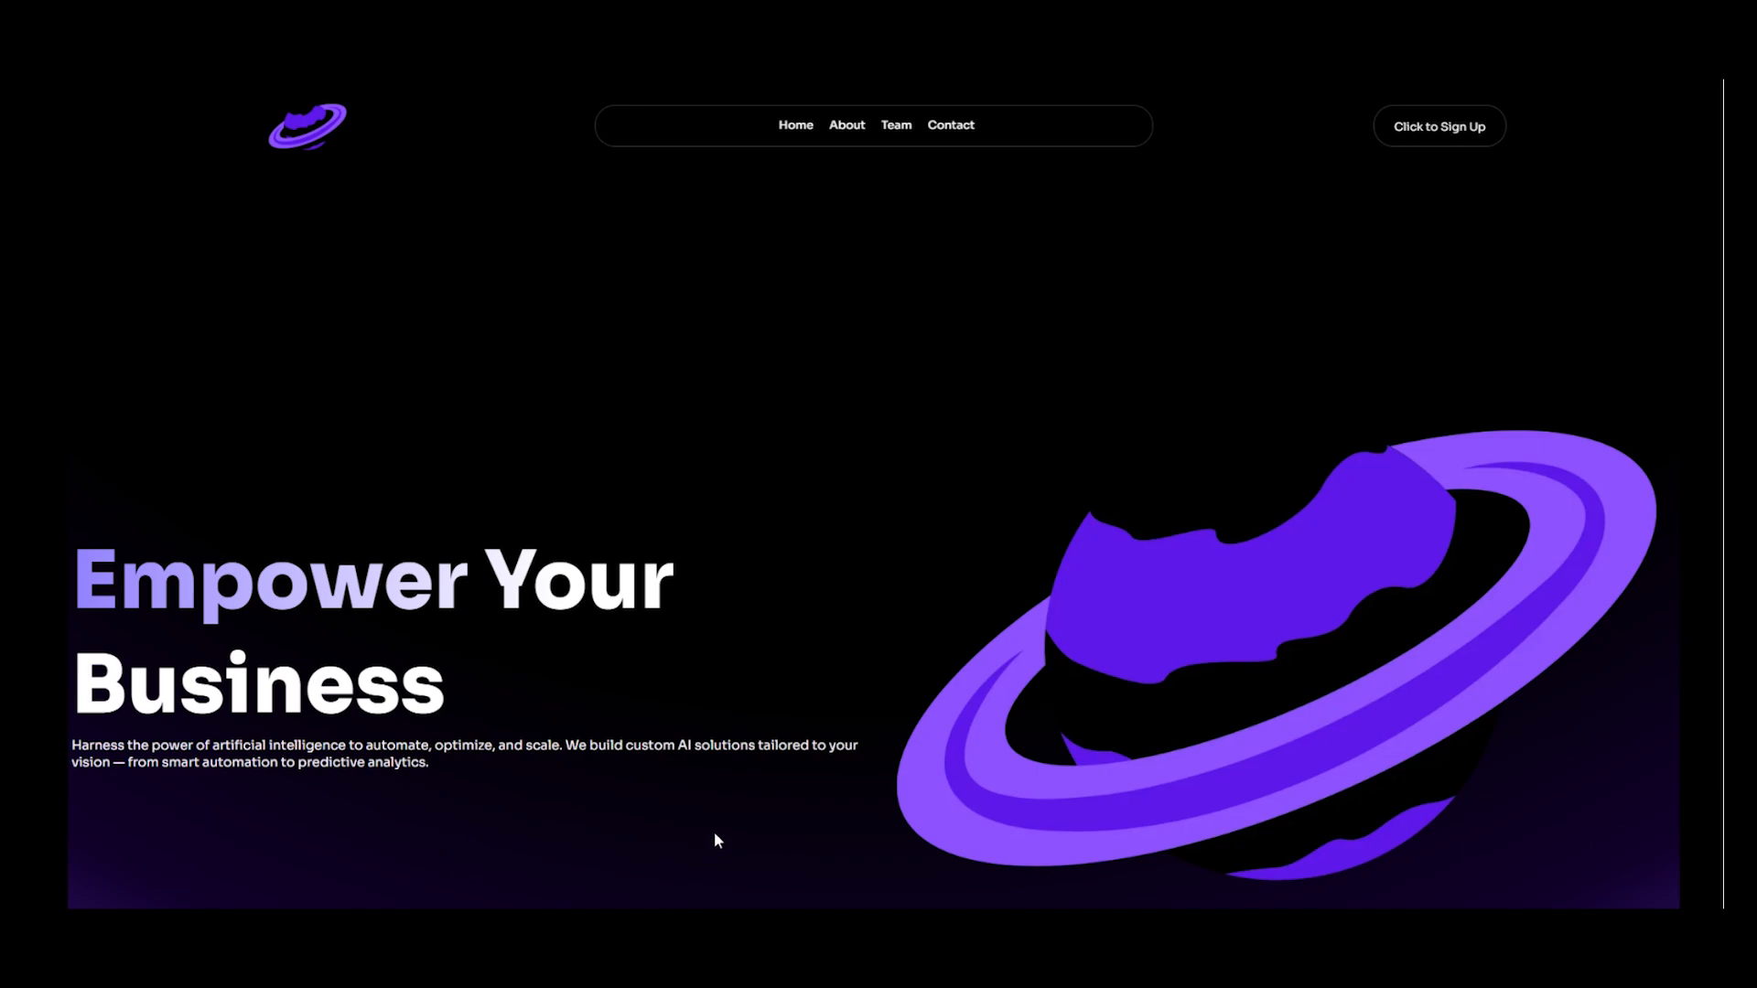
Examine the placement of the headline and sub-headline against the hero's edge in the preview
{"action": "left_click_drag", "start_coordinate": [441, 768], "coordinate": [174, 729]}
{"action": "left_click", "coordinate": [438, 768]}
{"action": "scroll", "coordinate": [1256, 754], "scroll_direction": "down", "scroll_amount": 1}
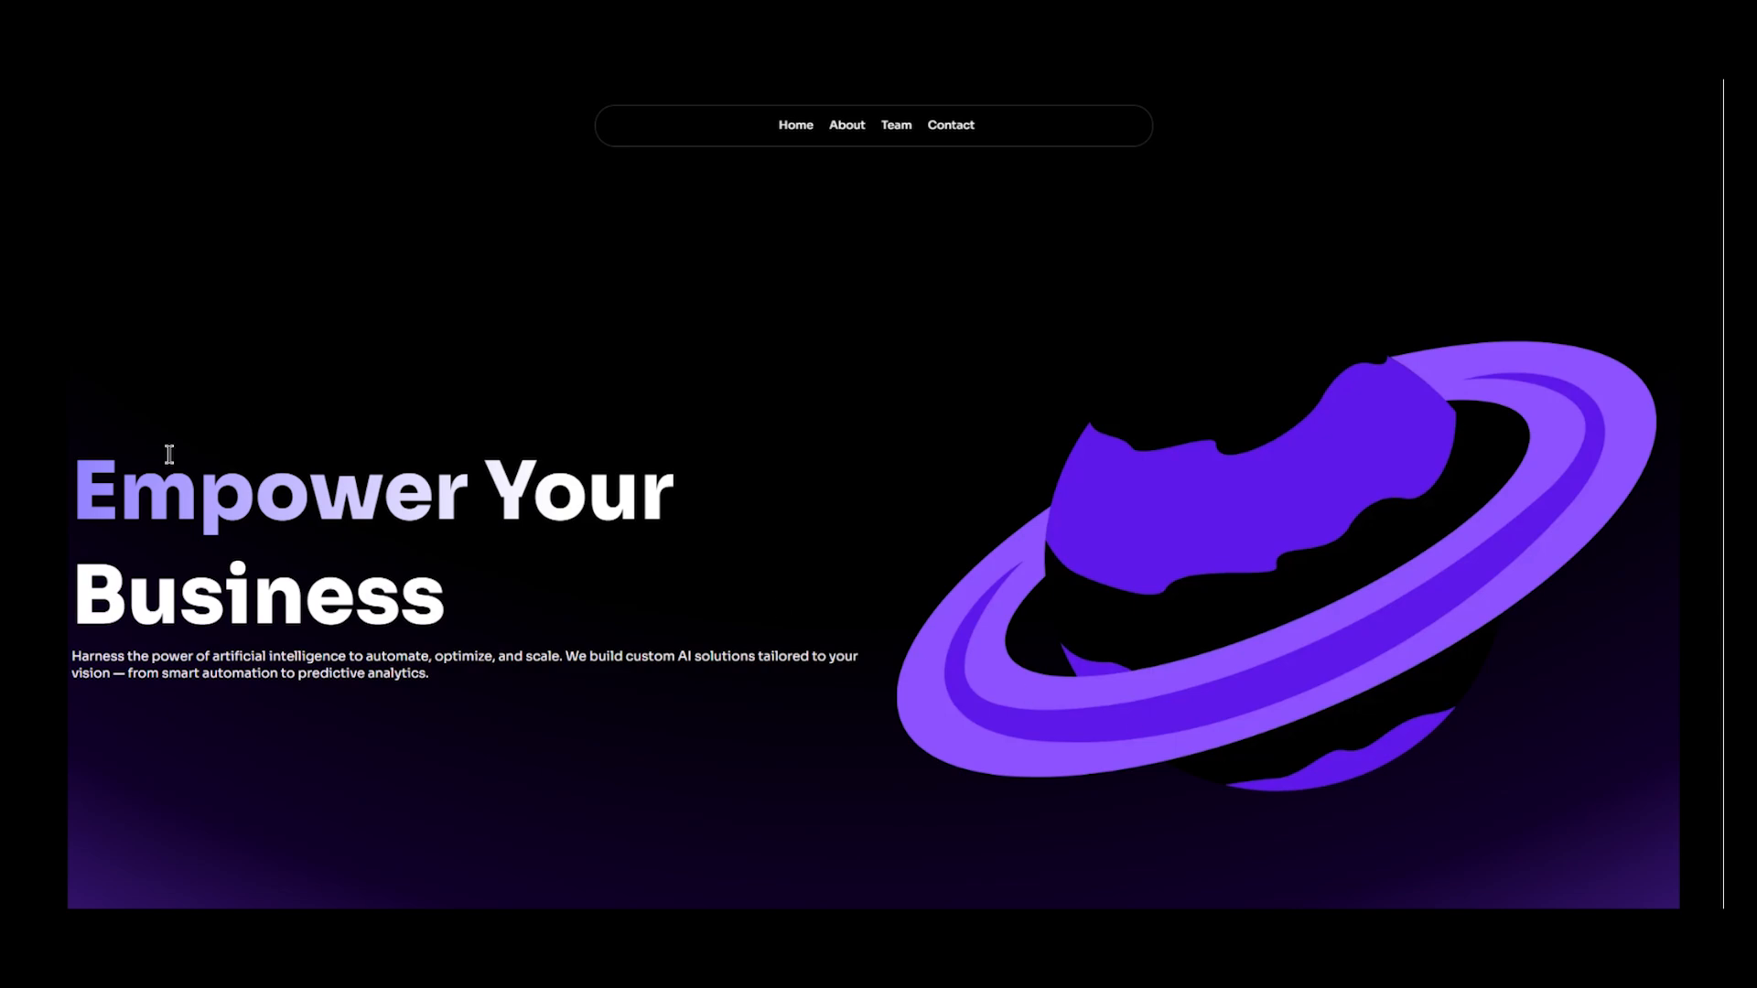
{"action": "left_click_drag", "start_coordinate": [80, 497], "coordinate": [496, 628]}
{"action": "left_click", "coordinate": [546, 580]}
{"action": "left_click_drag", "start_coordinate": [91, 495], "coordinate": [541, 600]}
{"action": "left_click", "coordinate": [540, 604]}
{"action": "scroll", "coordinate": [540, 604], "scroll_direction": "down", "scroll_amount": 3}
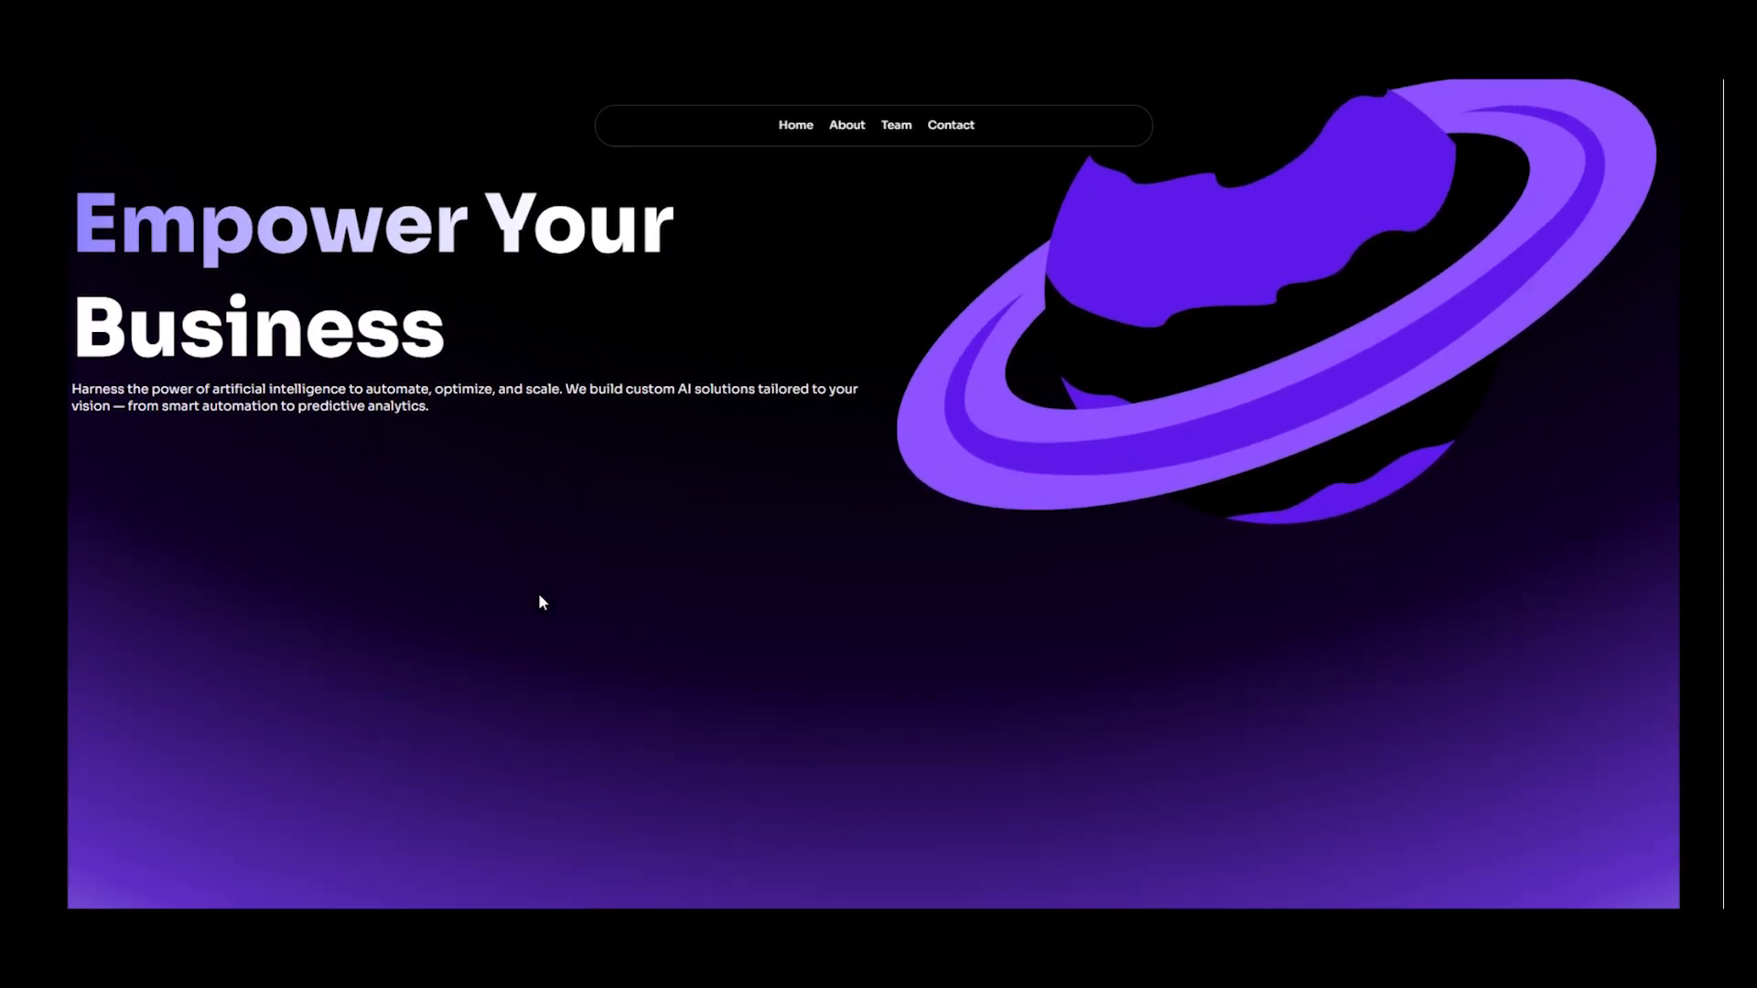
{"action": "scroll", "coordinate": [494, 590], "scroll_direction": "up", "scroll_amount": 1}
{"action": "scroll", "coordinate": [306, 549], "scroll_direction": "down", "scroll_amount": 4}
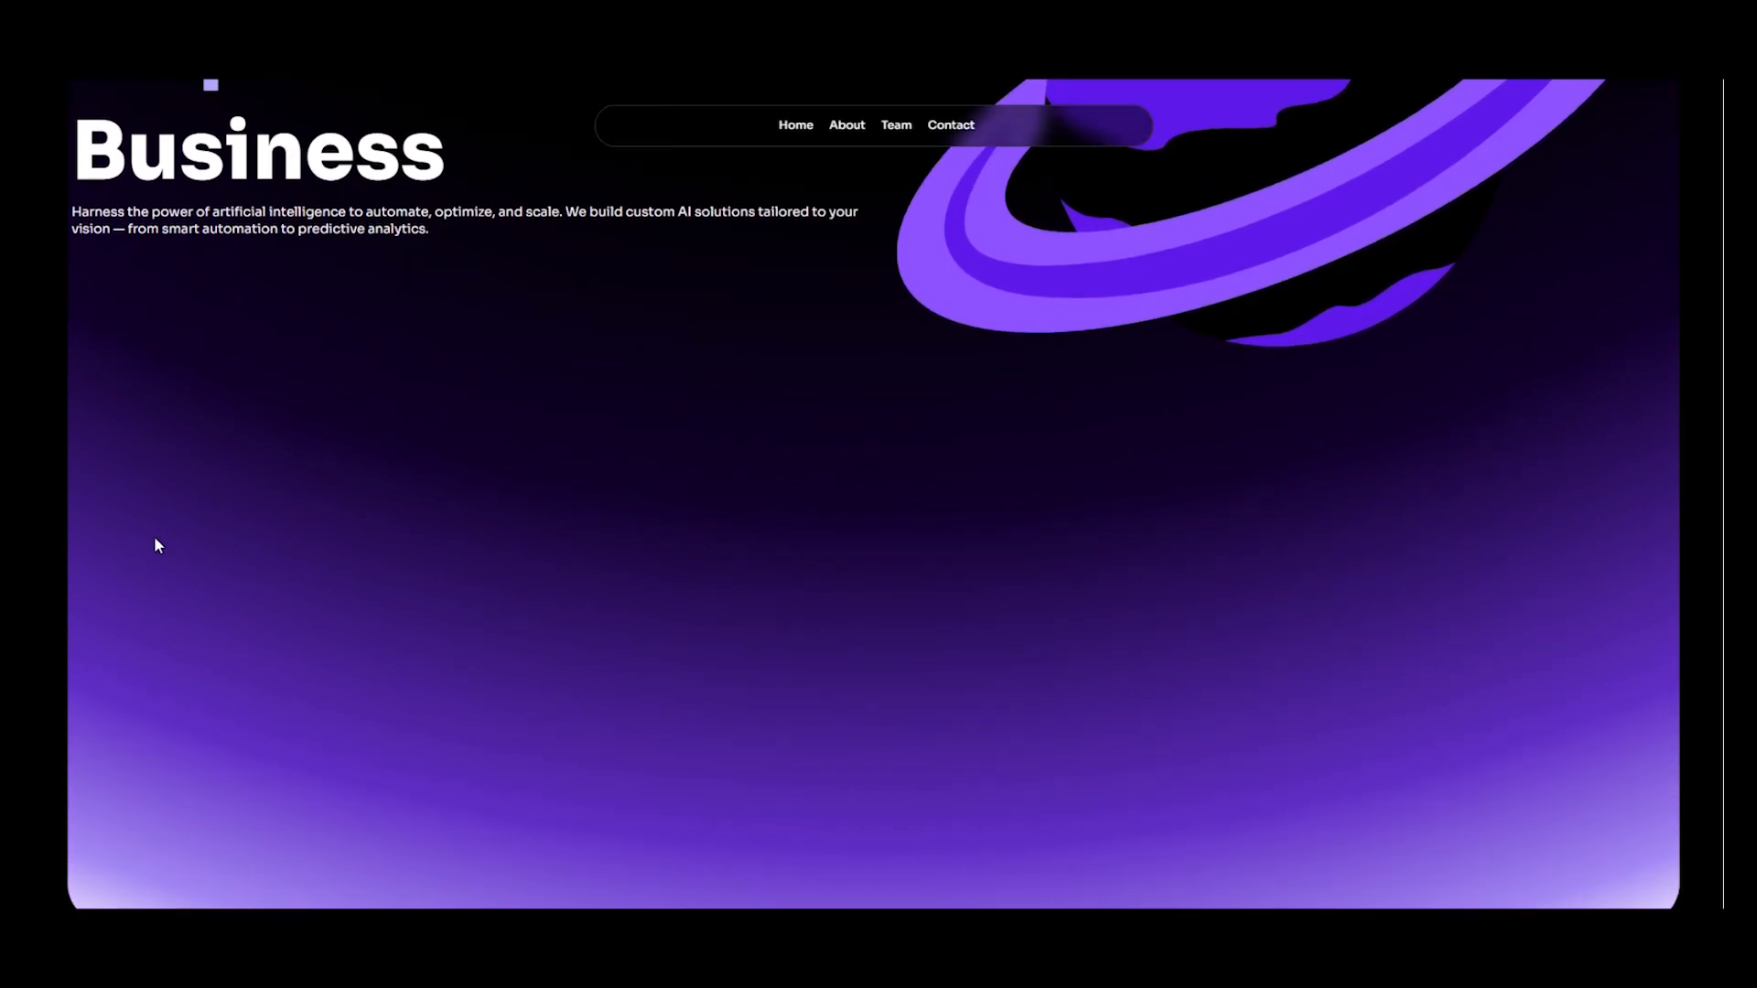
{"action": "scroll", "coordinate": [138, 535], "scroll_direction": "up", "scroll_amount": 7}
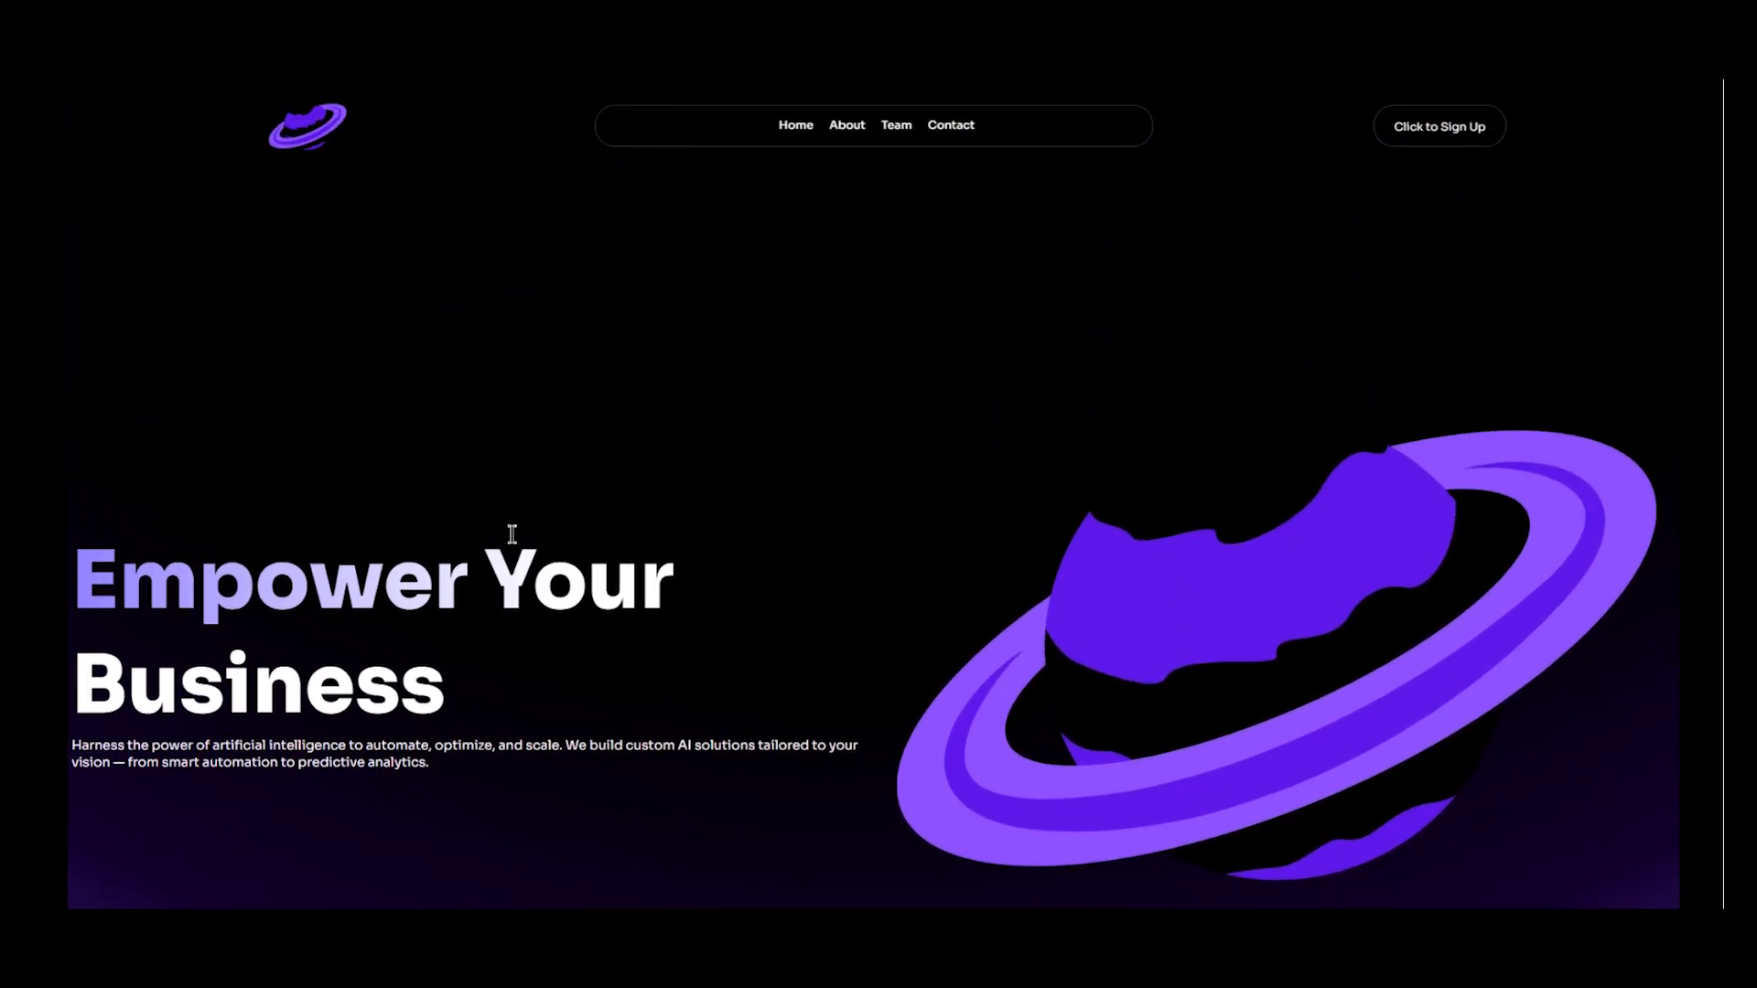
{"action": "scroll", "coordinate": [852, 421], "scroll_direction": "down", "scroll_amount": 1}
{"action": "scroll", "coordinate": [852, 421], "scroll_direction": "up", "scroll_amount": 1}
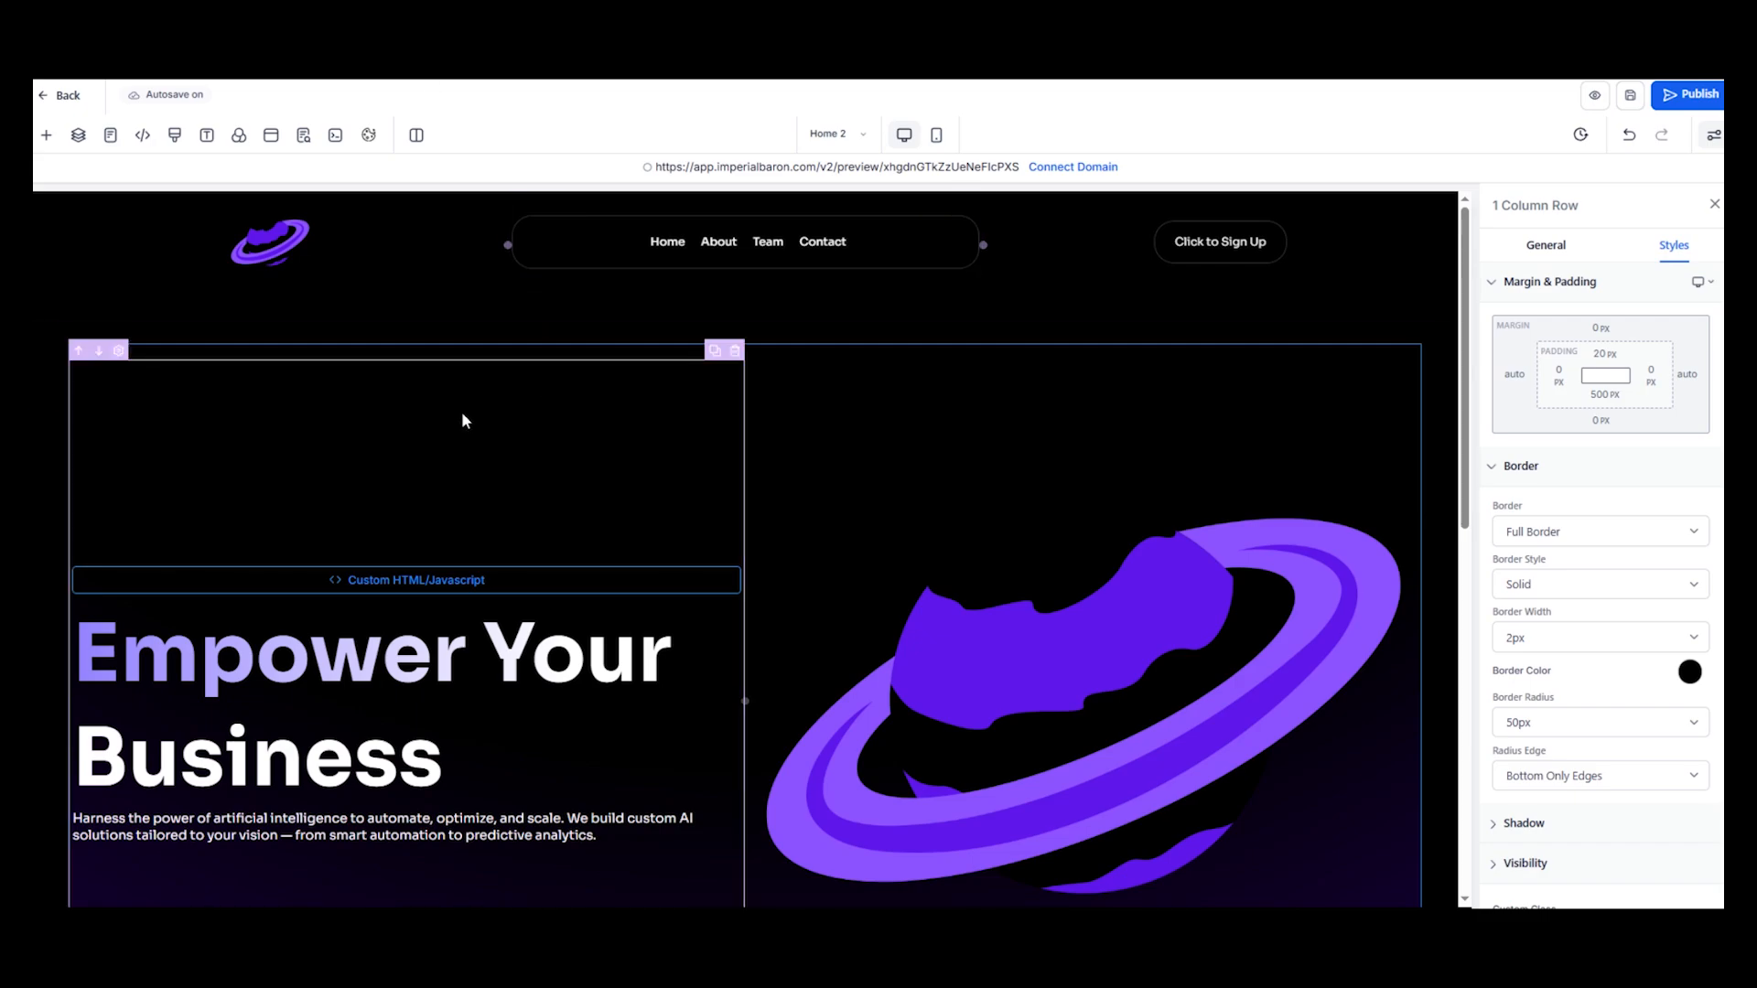
Set the left padding of the hero's text column to 100 px
{"action": "scroll", "coordinate": [463, 419], "scroll_direction": "down", "scroll_amount": 1}
{"action": "left_click", "coordinate": [178, 444]}
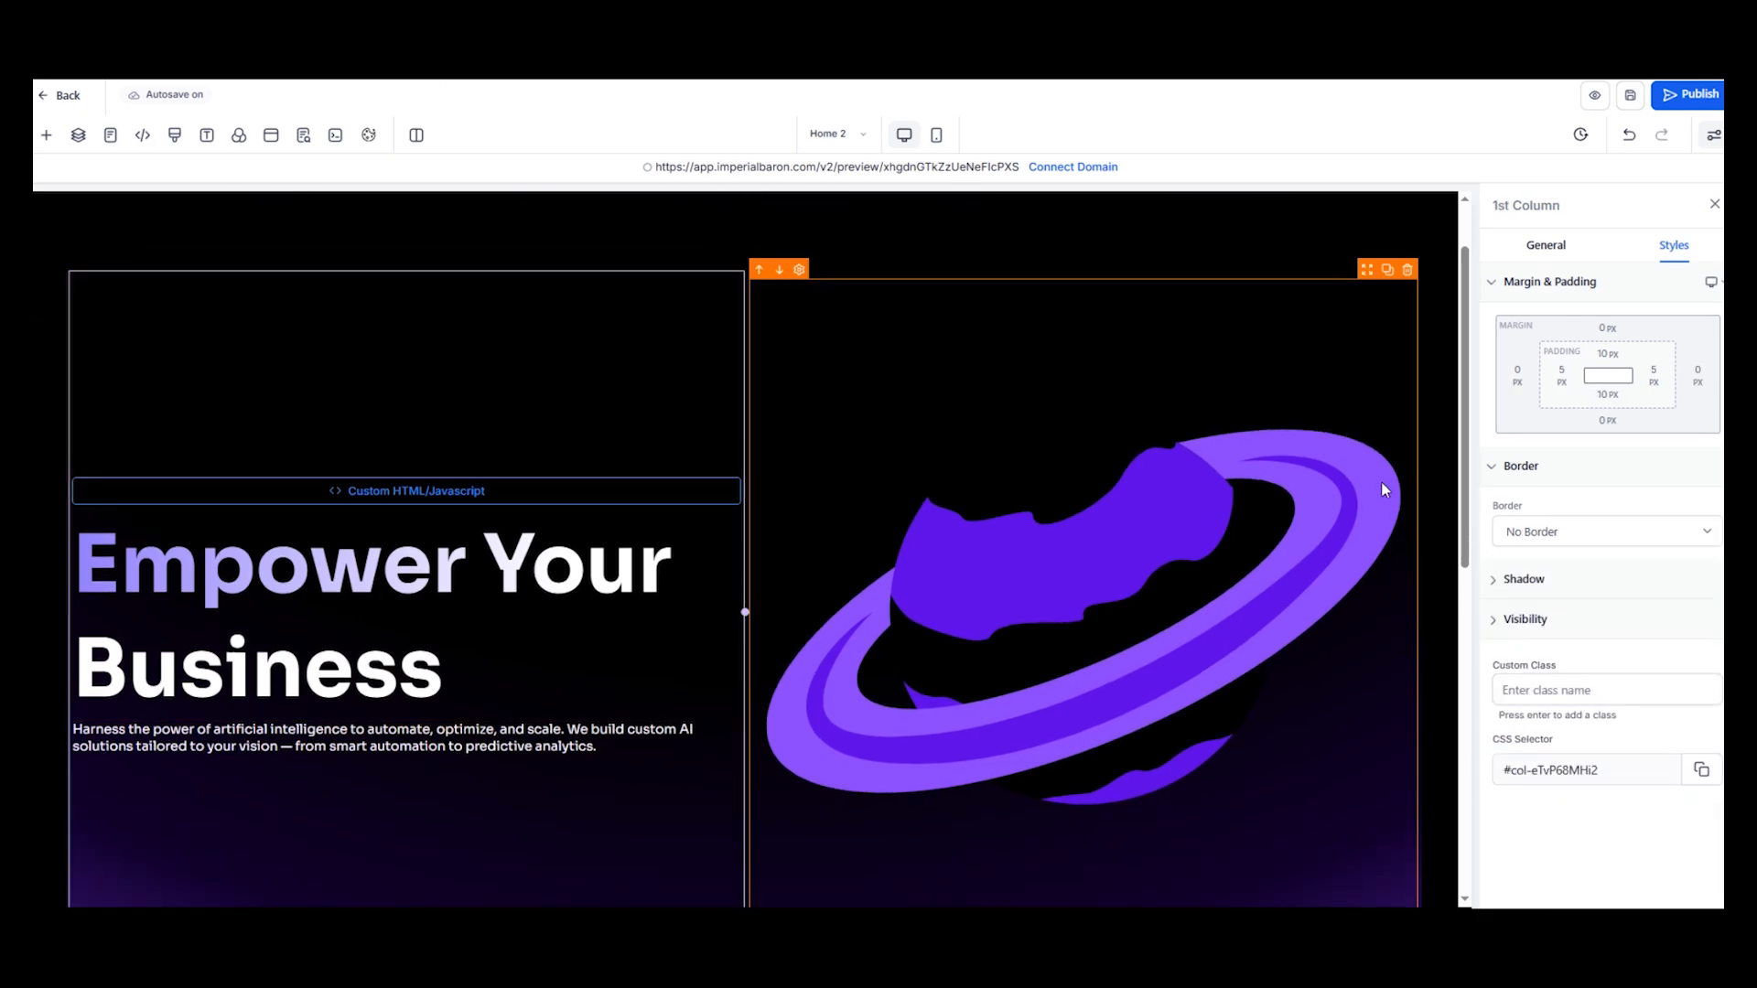
{"action": "left_click", "coordinate": [1561, 373]}
{"action": "left_click", "coordinate": [1533, 482]}
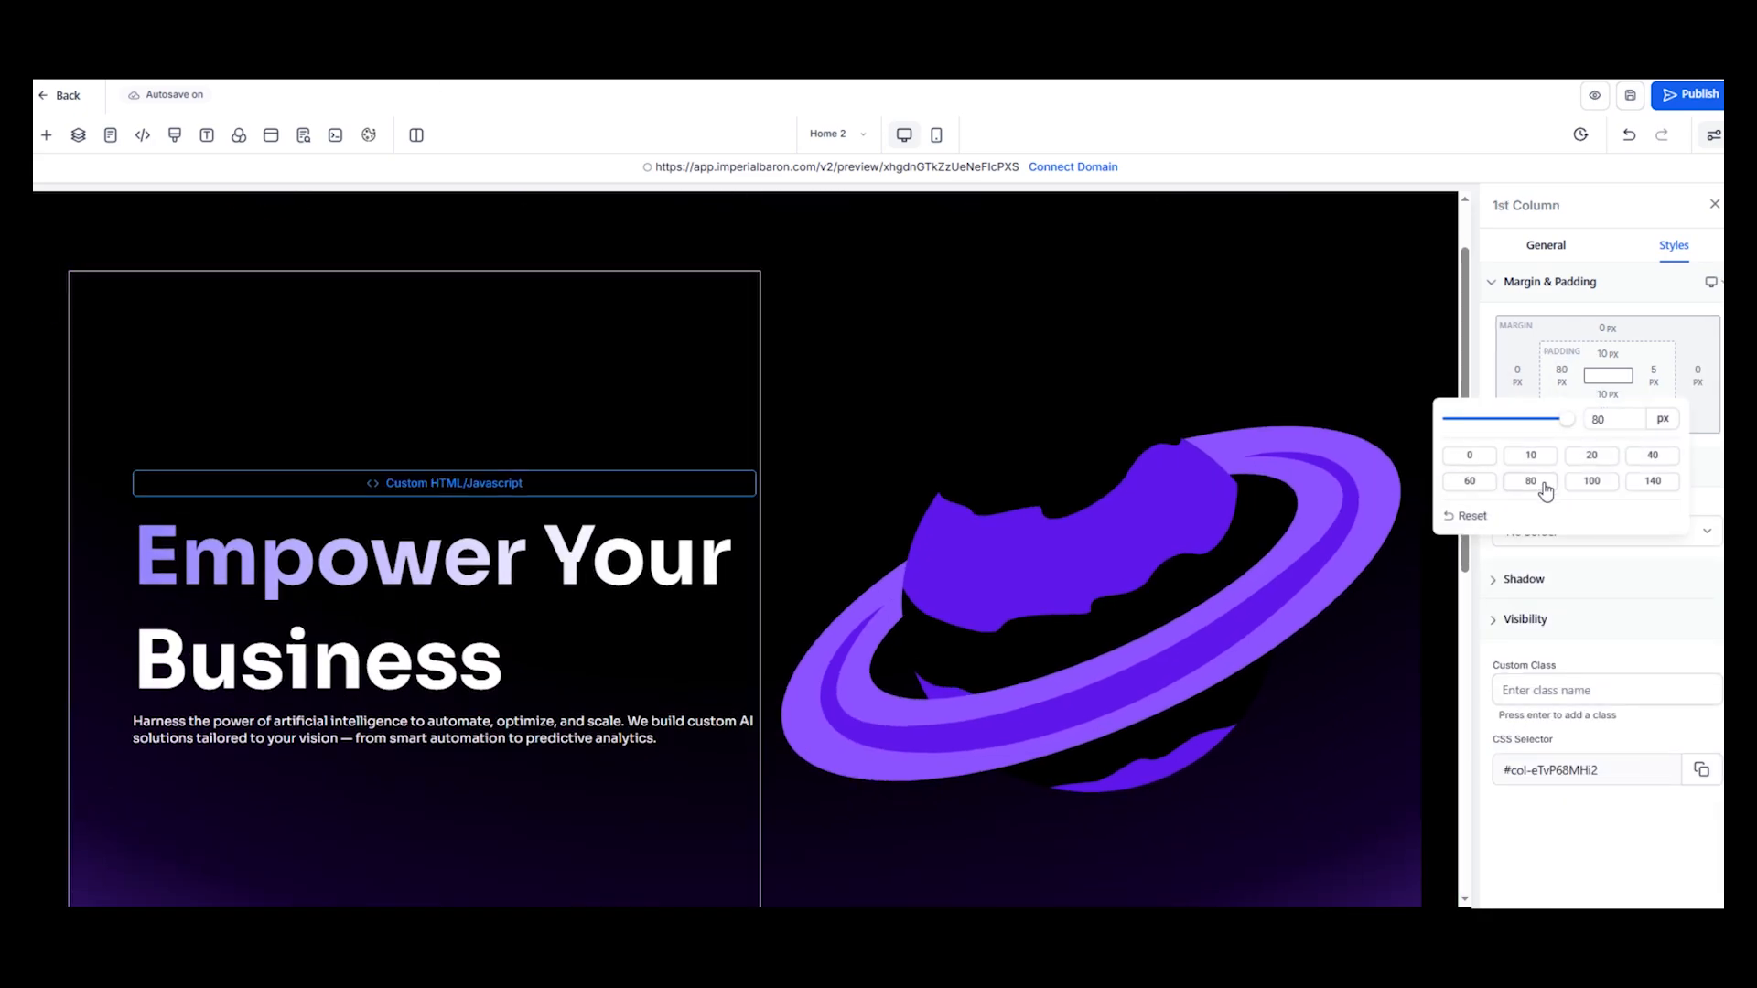
{"action": "left_click", "coordinate": [1584, 485]}
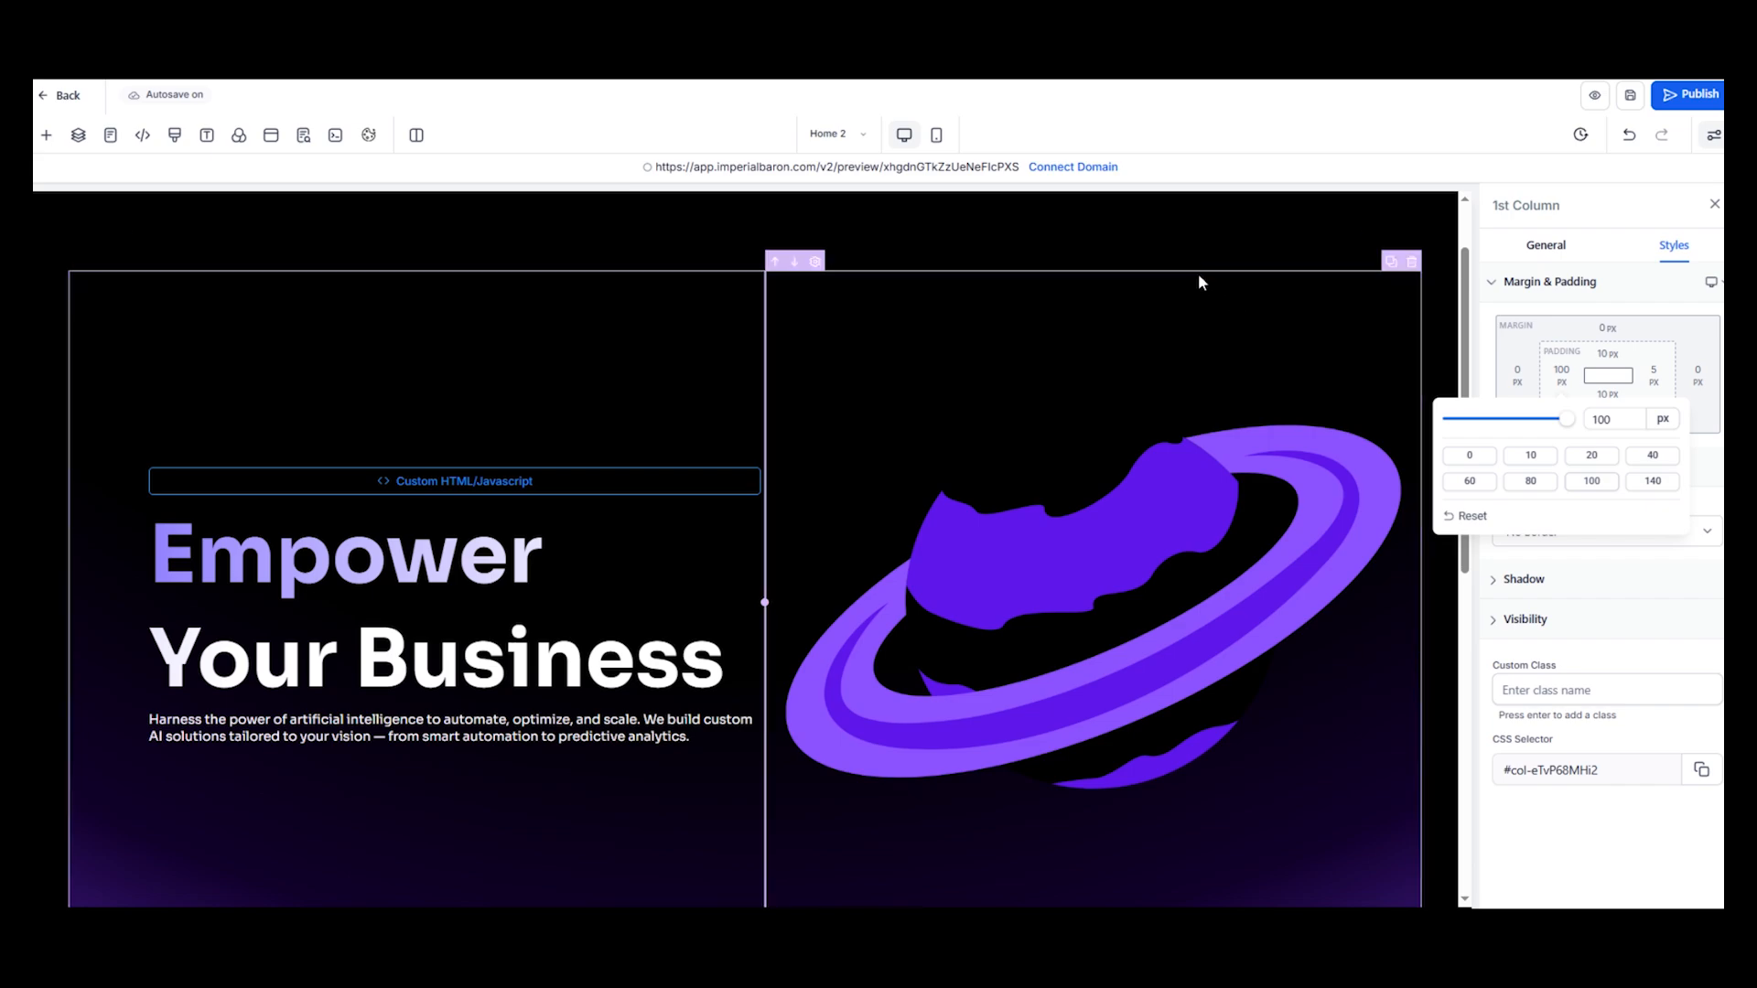
Set the right padding of the hero's planet image column to 100 px
{"action": "left_click", "coordinate": [1199, 277]}
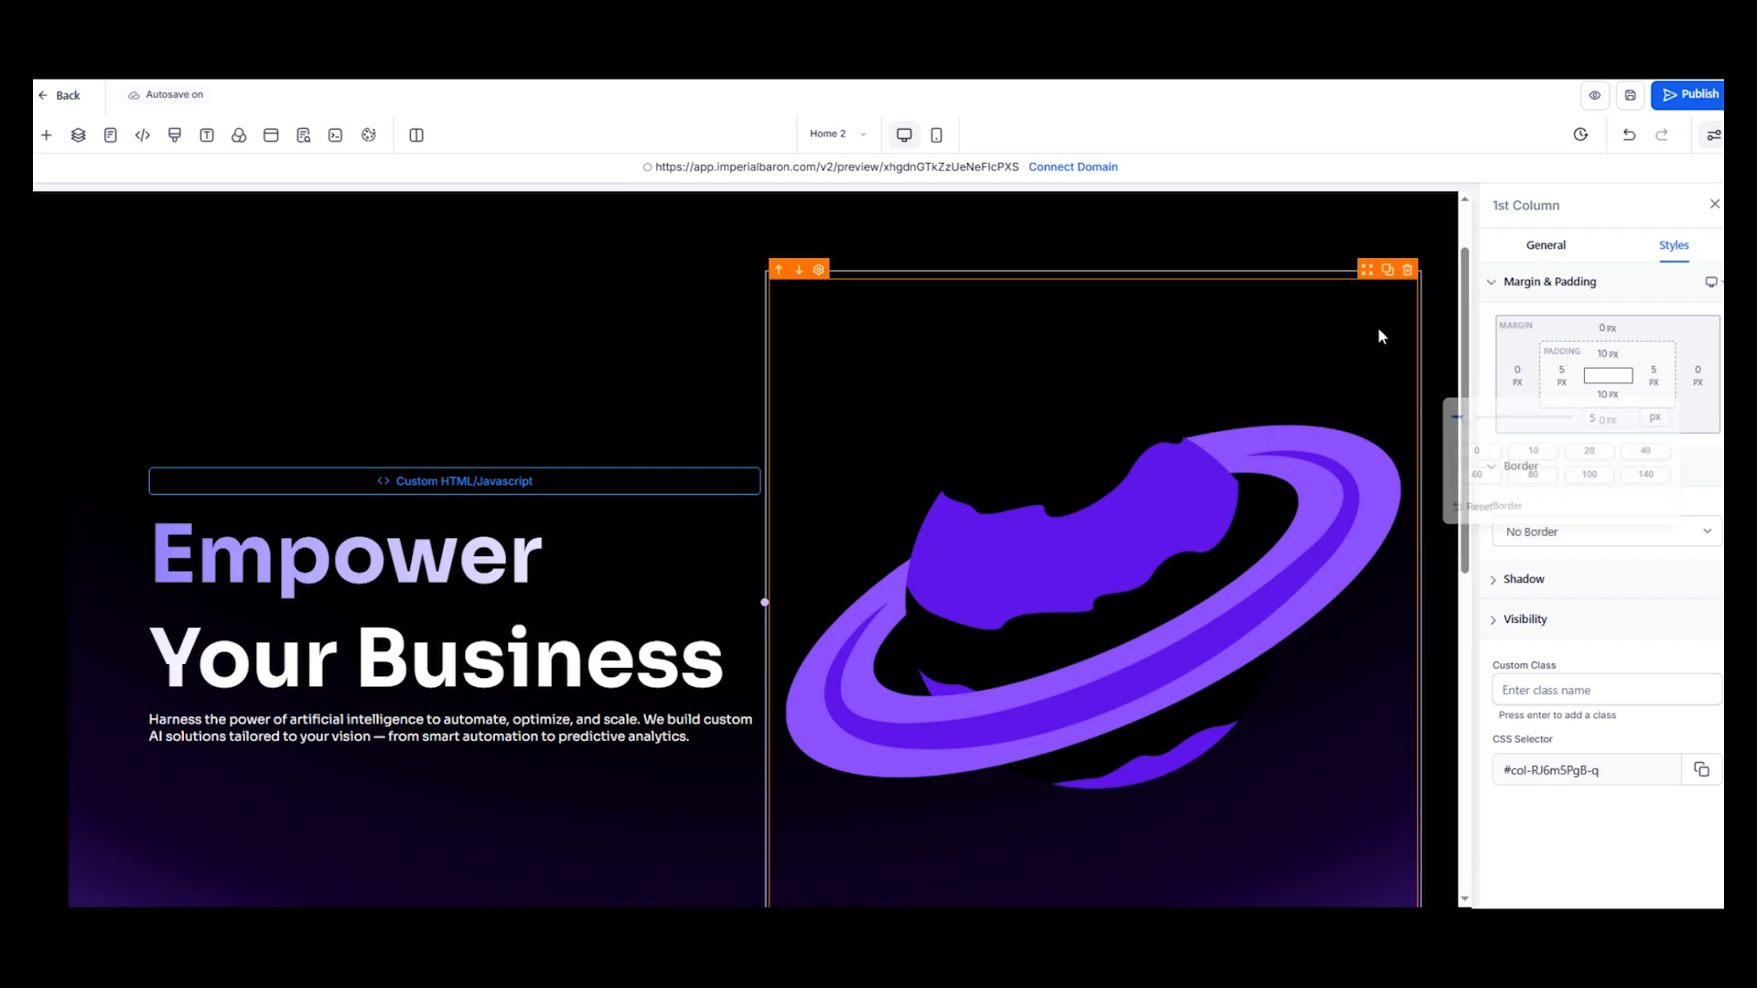
{"action": "left_click", "coordinate": [1654, 375]}
{"action": "left_click", "coordinate": [1564, 481]}
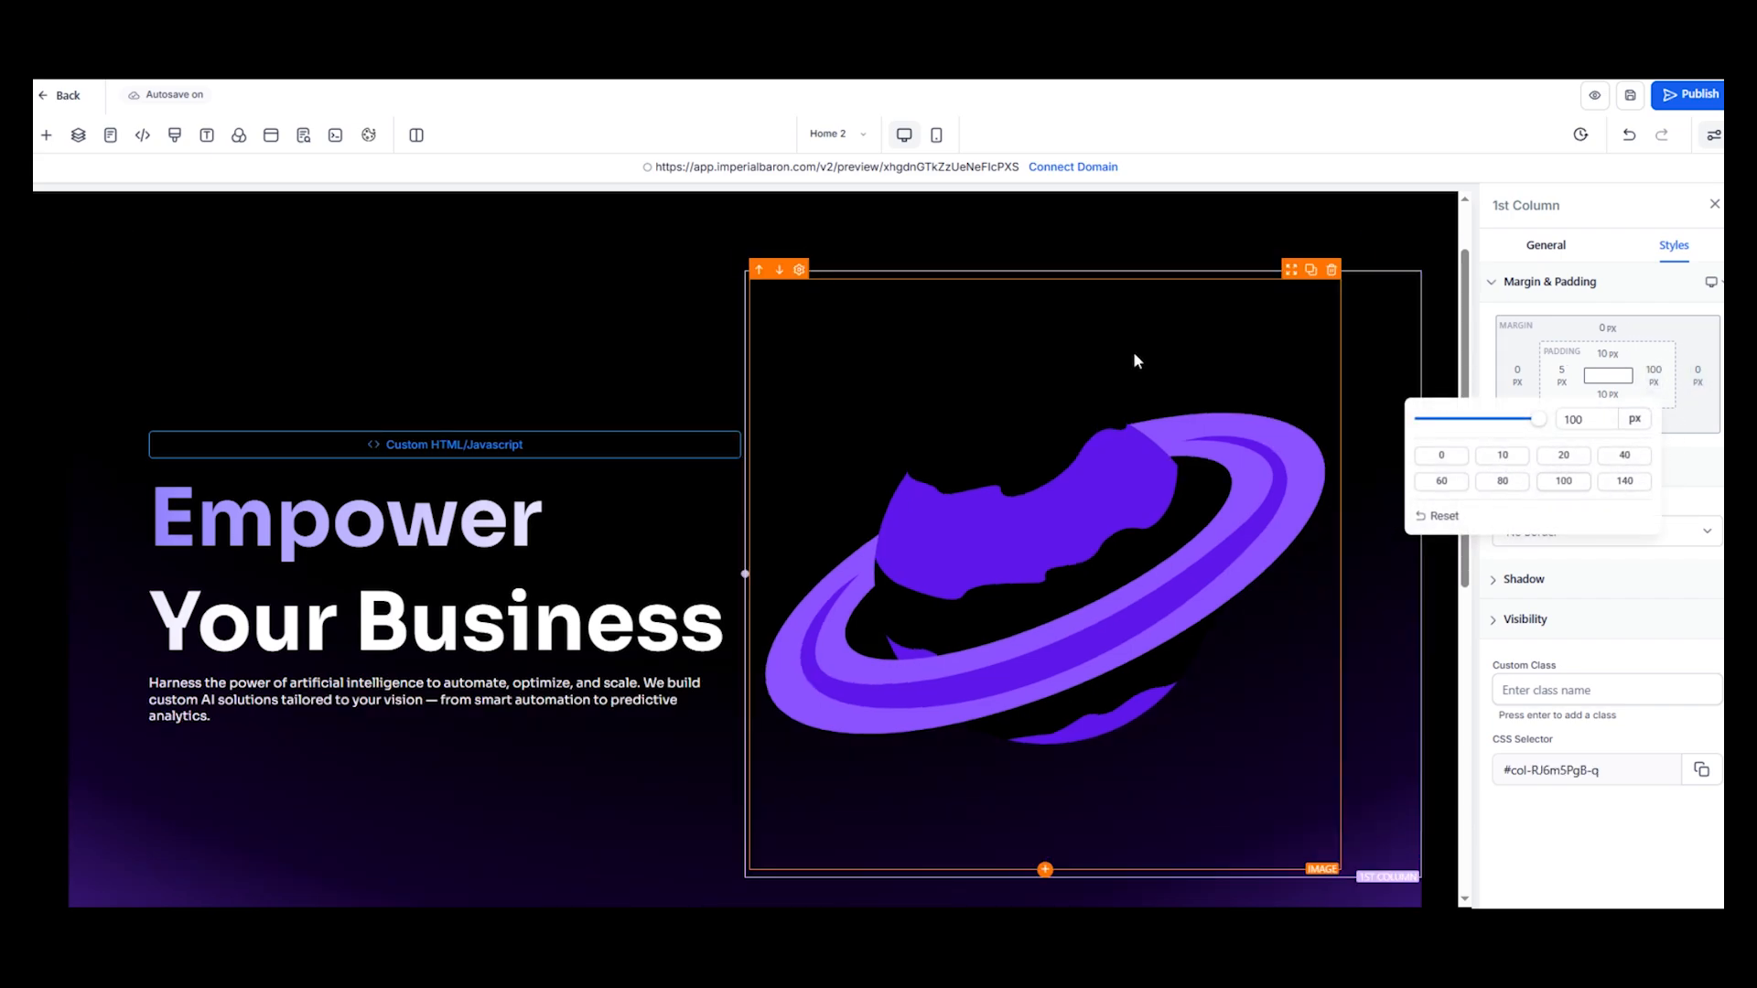
Reduce the hero row's bottom padding to 40 px and check the hero's new height on the page
{"action": "left_click", "coordinate": [1066, 448]}
{"action": "scroll", "coordinate": [1035, 492], "scroll_direction": "up", "scroll_amount": 1}
{"action": "left_click", "coordinate": [904, 354]}
{"action": "left_click", "coordinate": [1602, 396]}
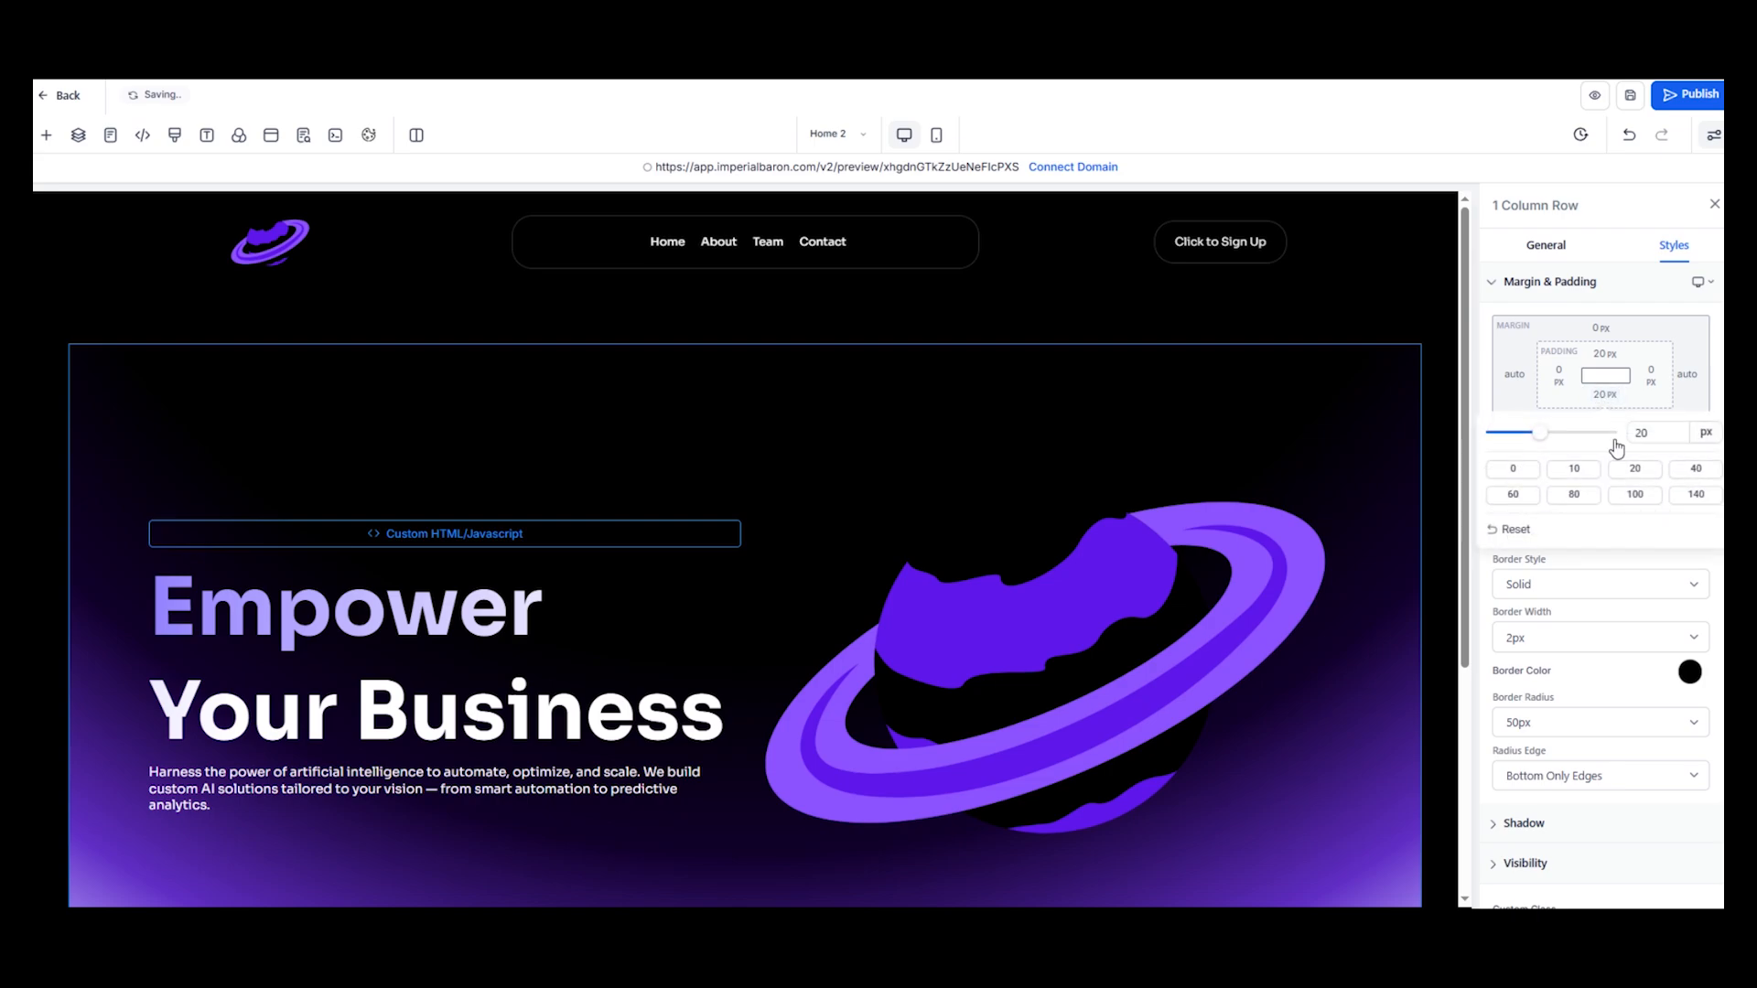
{"action": "left_click", "coordinate": [1677, 472]}
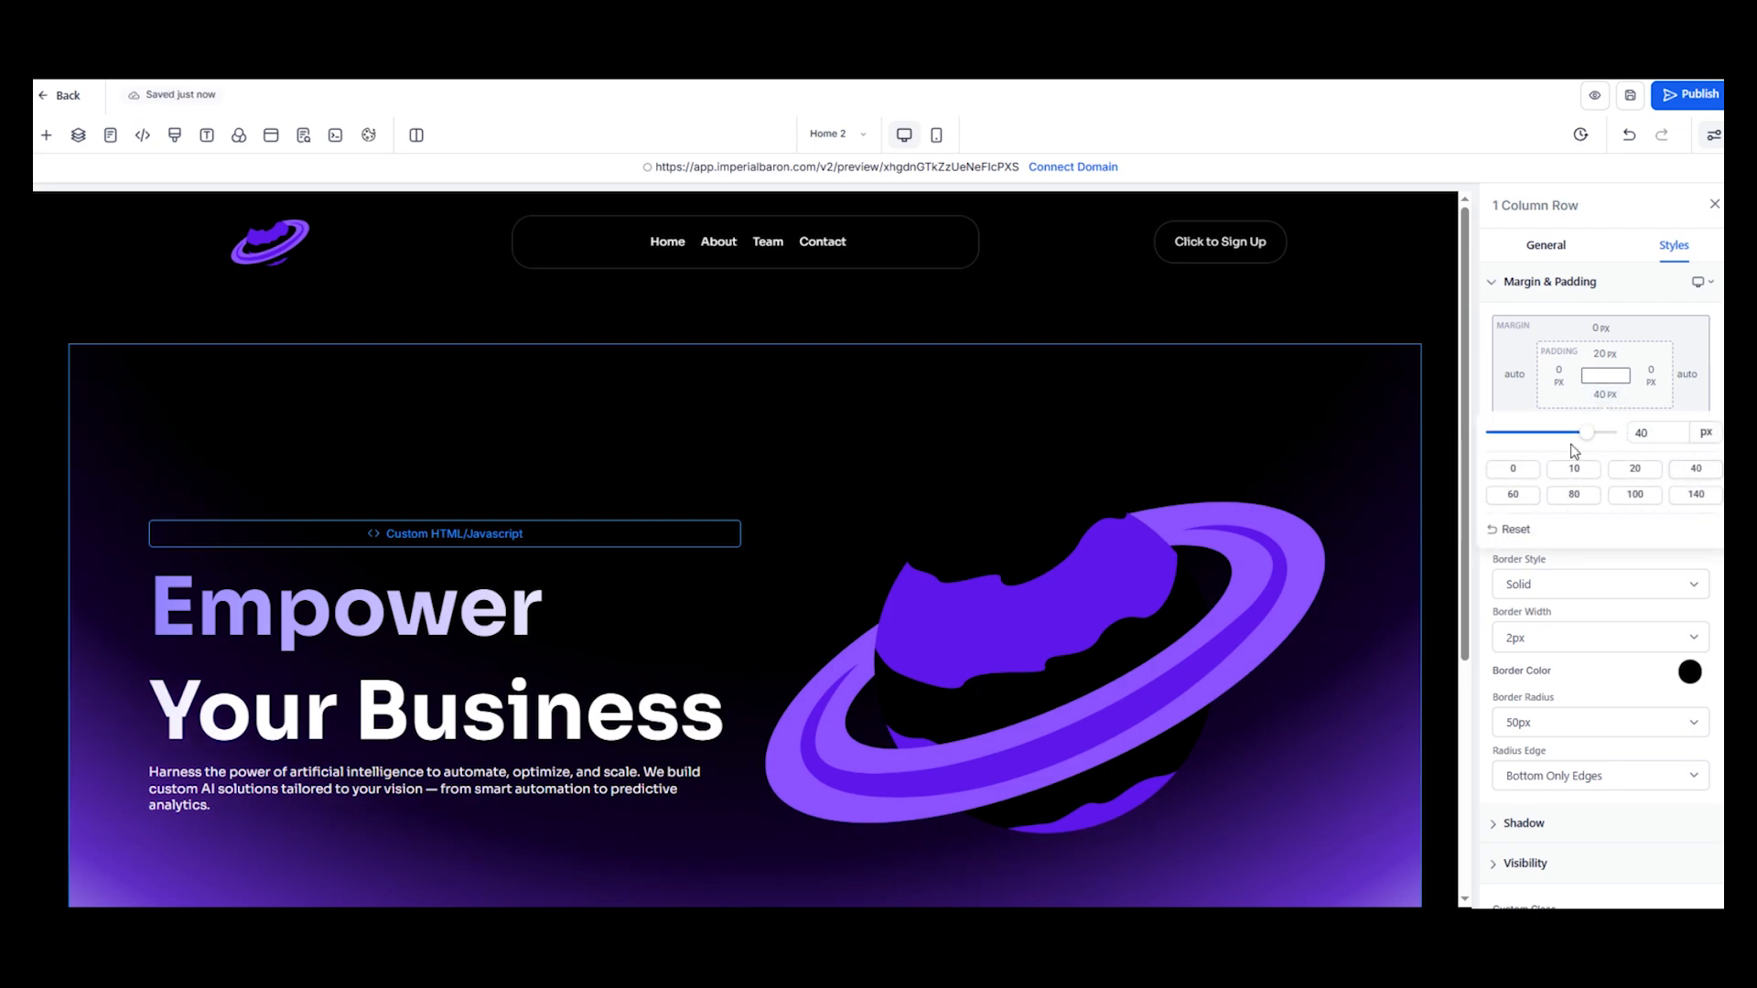
{"action": "left_click", "coordinate": [1157, 329]}
{"action": "scroll", "coordinate": [822, 534], "scroll_direction": "down", "scroll_amount": 3}
{"action": "scroll", "coordinate": [767, 763], "scroll_direction": "up", "scroll_amount": 2}
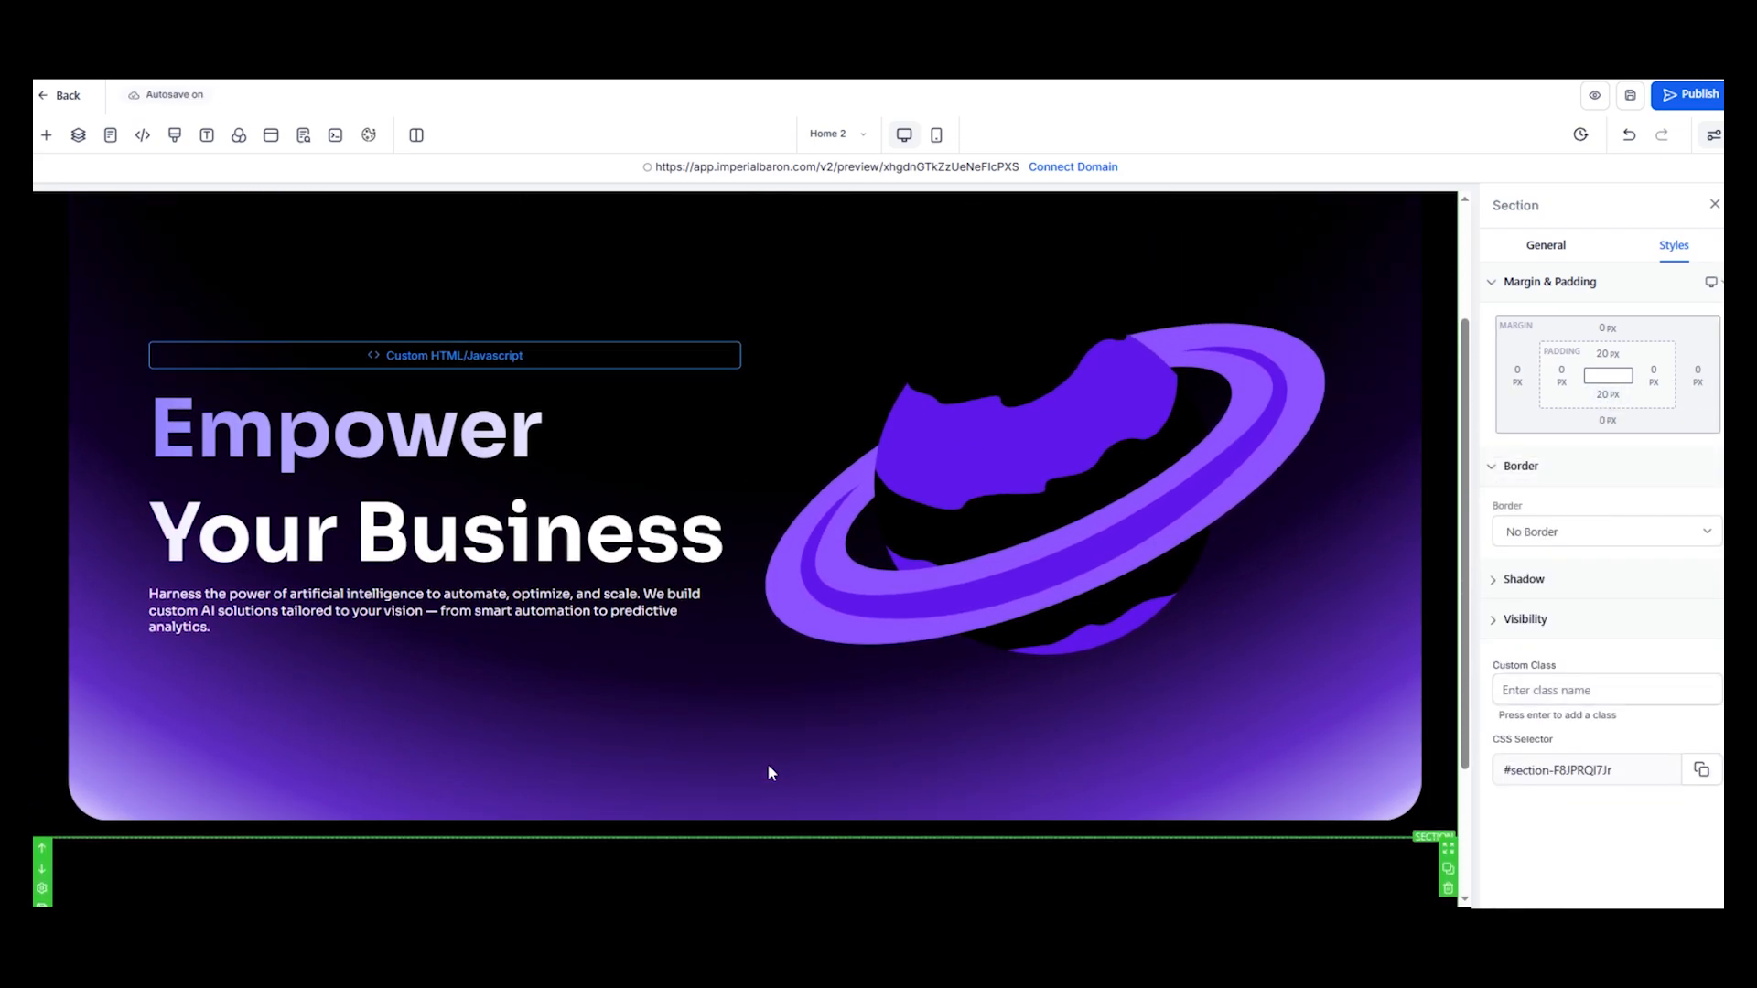
{"action": "scroll", "coordinate": [767, 763], "scroll_direction": "down", "scroll_amount": 2}
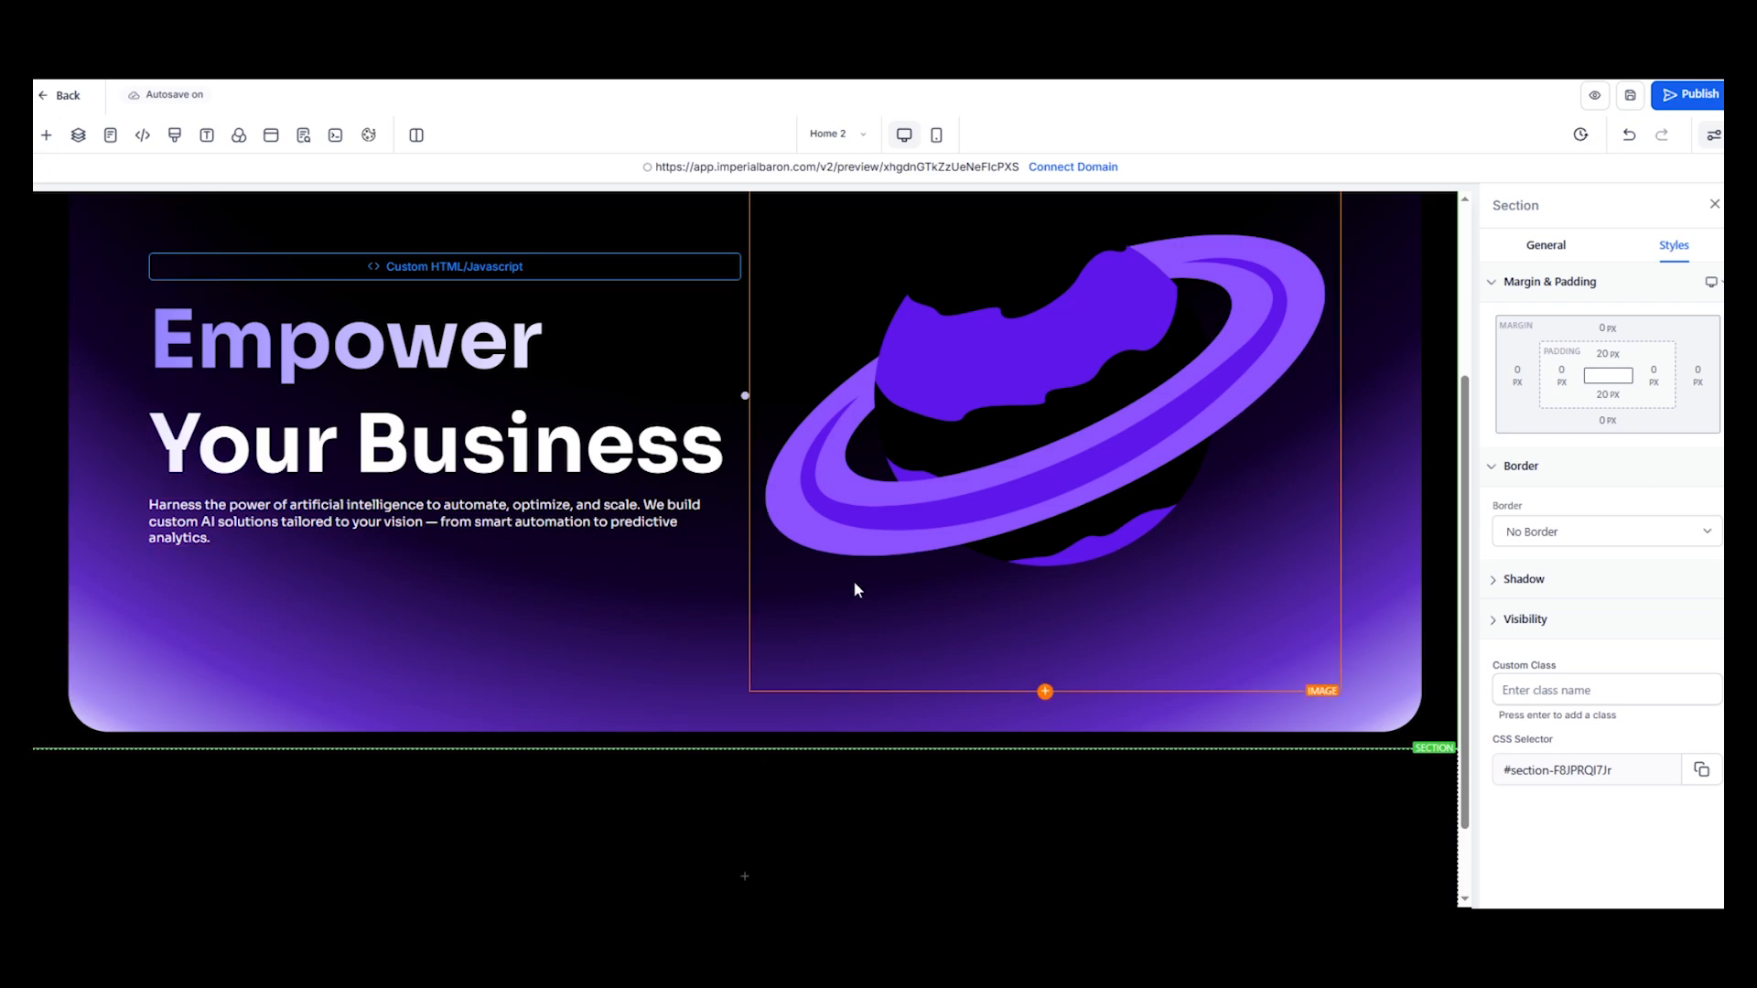
{"action": "scroll", "coordinate": [854, 586], "scroll_direction": "up", "scroll_amount": 2}
{"action": "scroll", "coordinate": [854, 582], "scroll_direction": "up", "scroll_amount": 1}
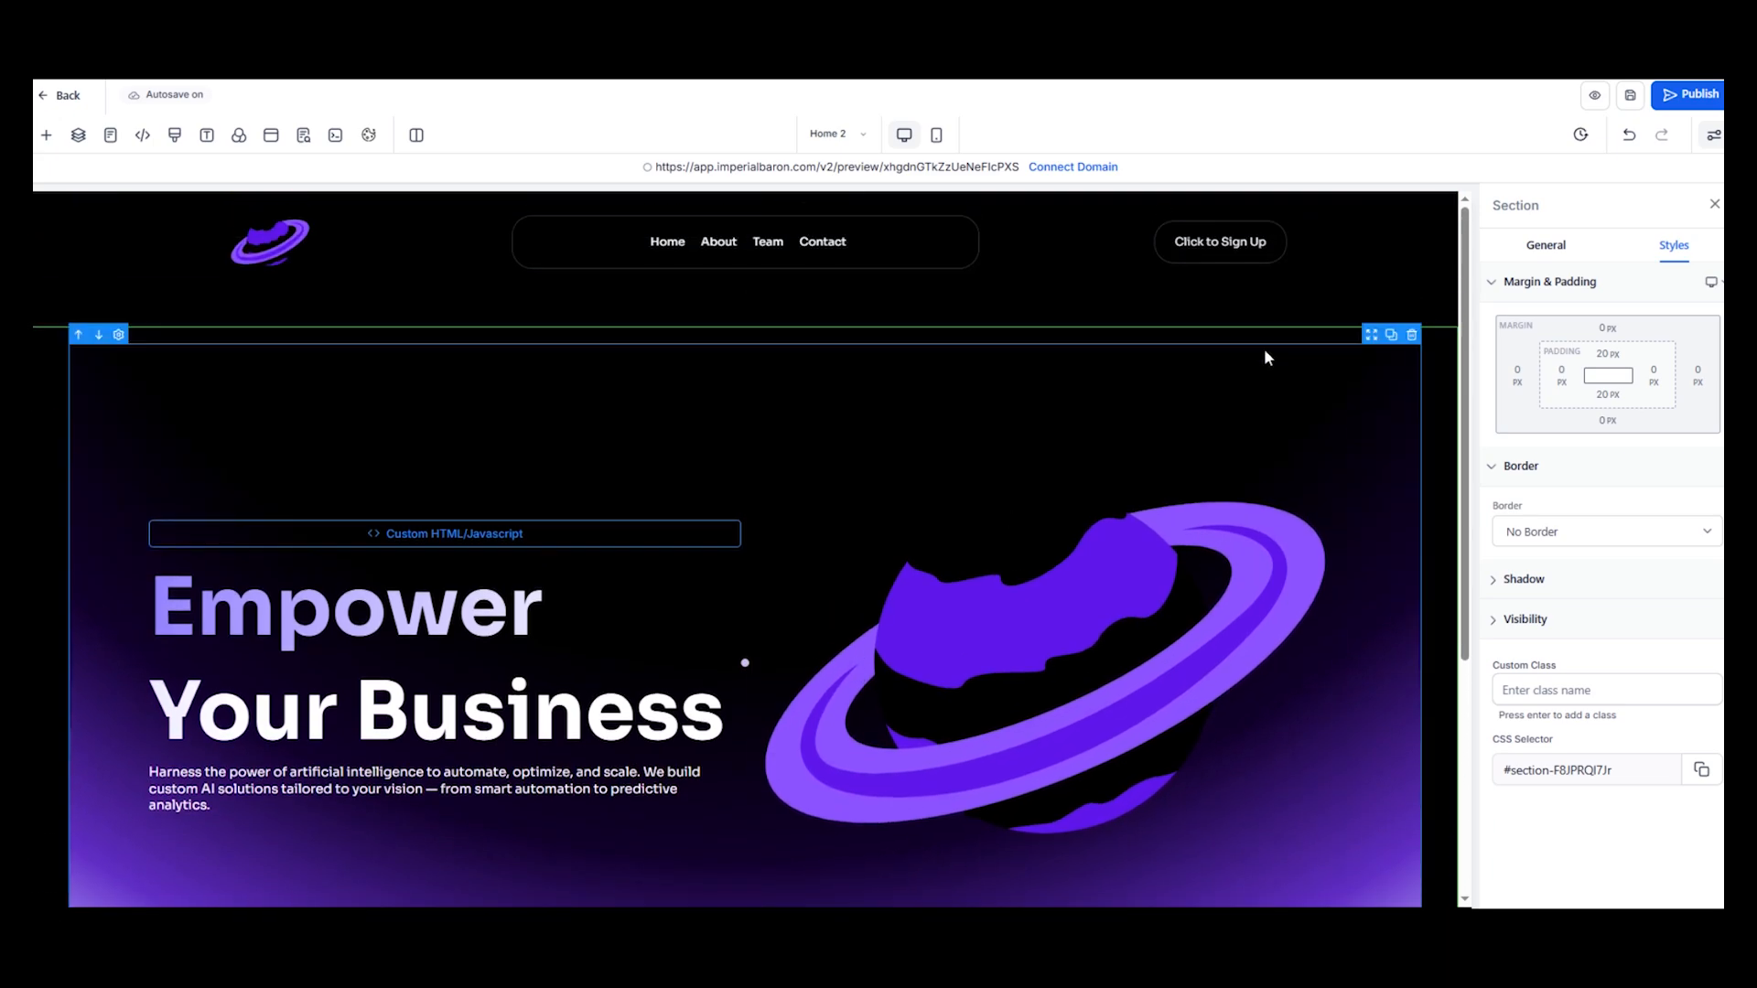
Duplicate the header's "Click to Sign Up" button, move the copy below the hero sub-headline and align it left
{"action": "left_click", "coordinate": [1423, 211]}
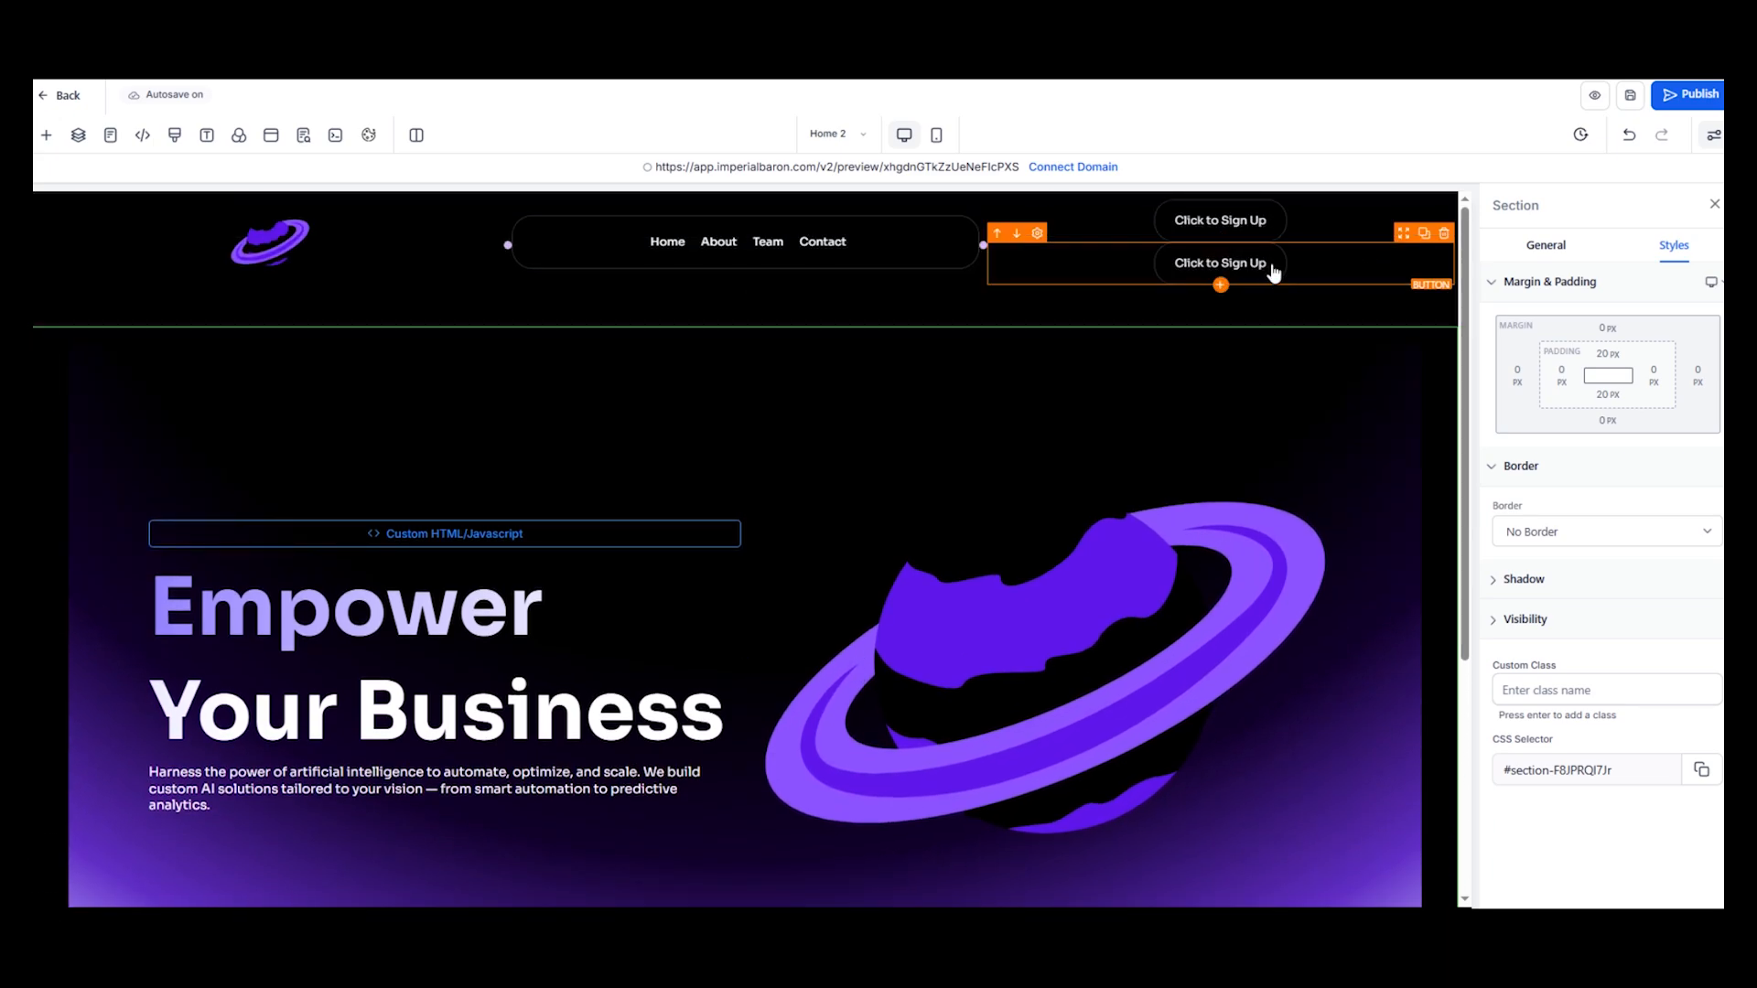
{"action": "left_click_drag", "start_coordinate": [1407, 240], "coordinate": [472, 651]}
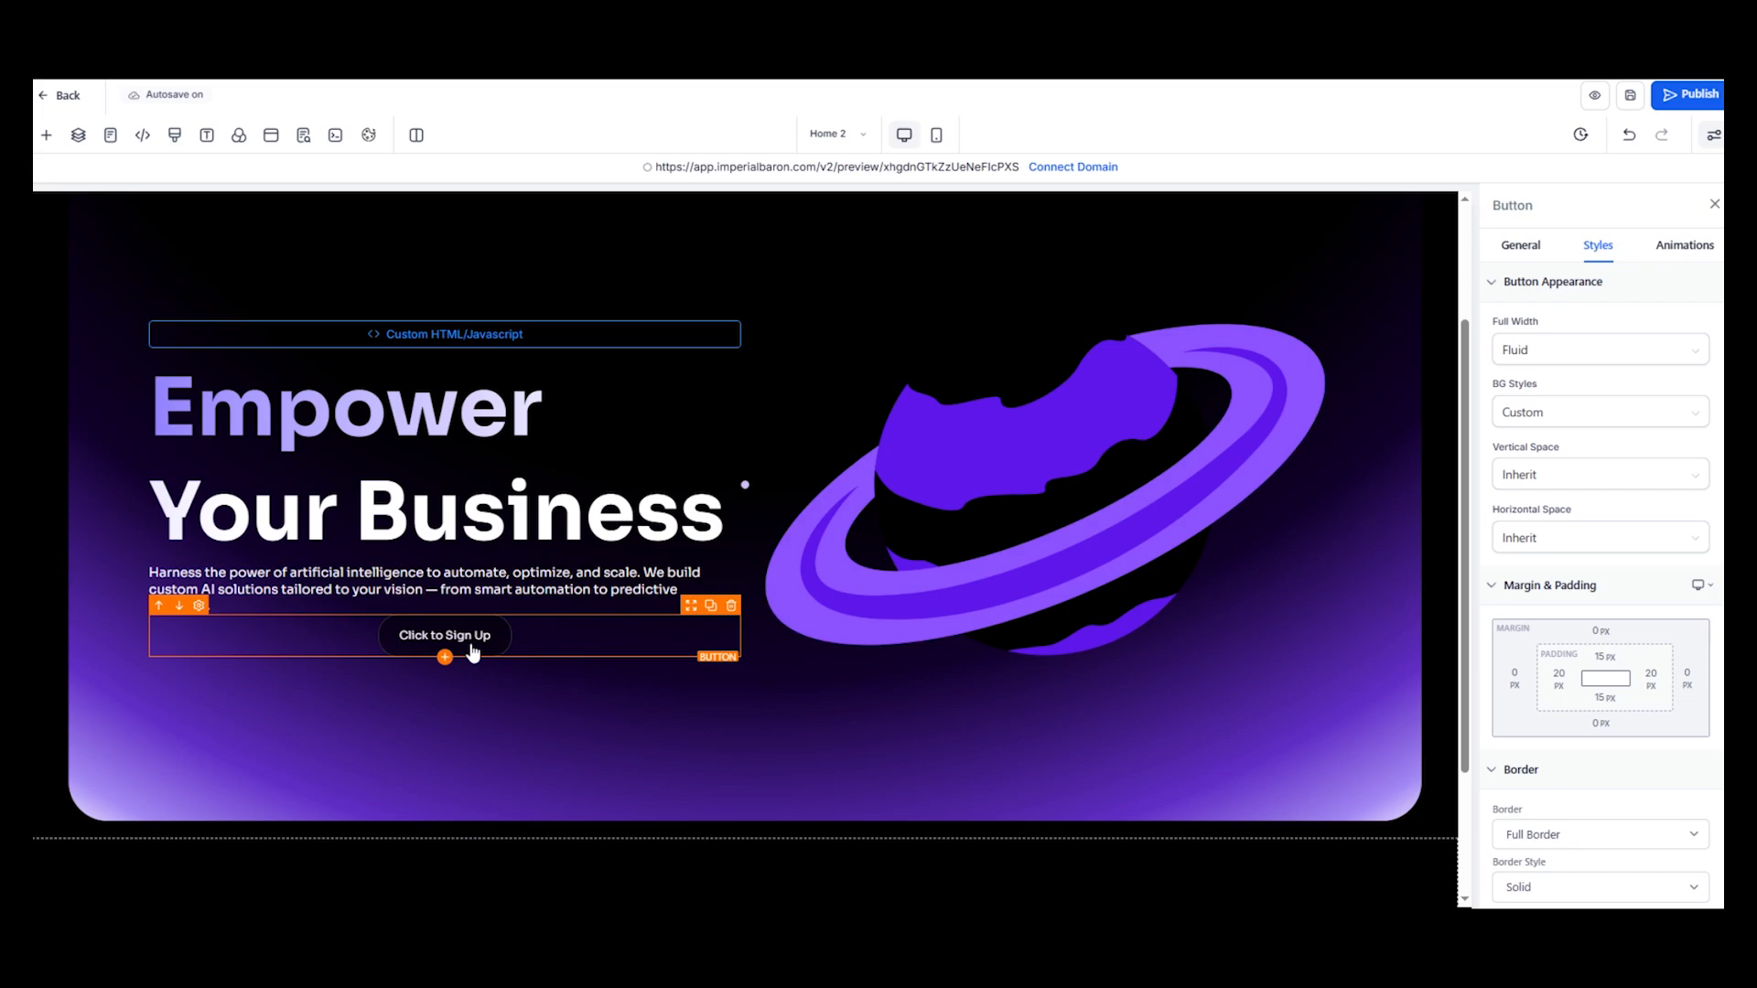
{"action": "scroll", "coordinate": [1556, 505], "scroll_direction": "down", "scroll_amount": 5}
{"action": "left_click", "coordinate": [1516, 750]}
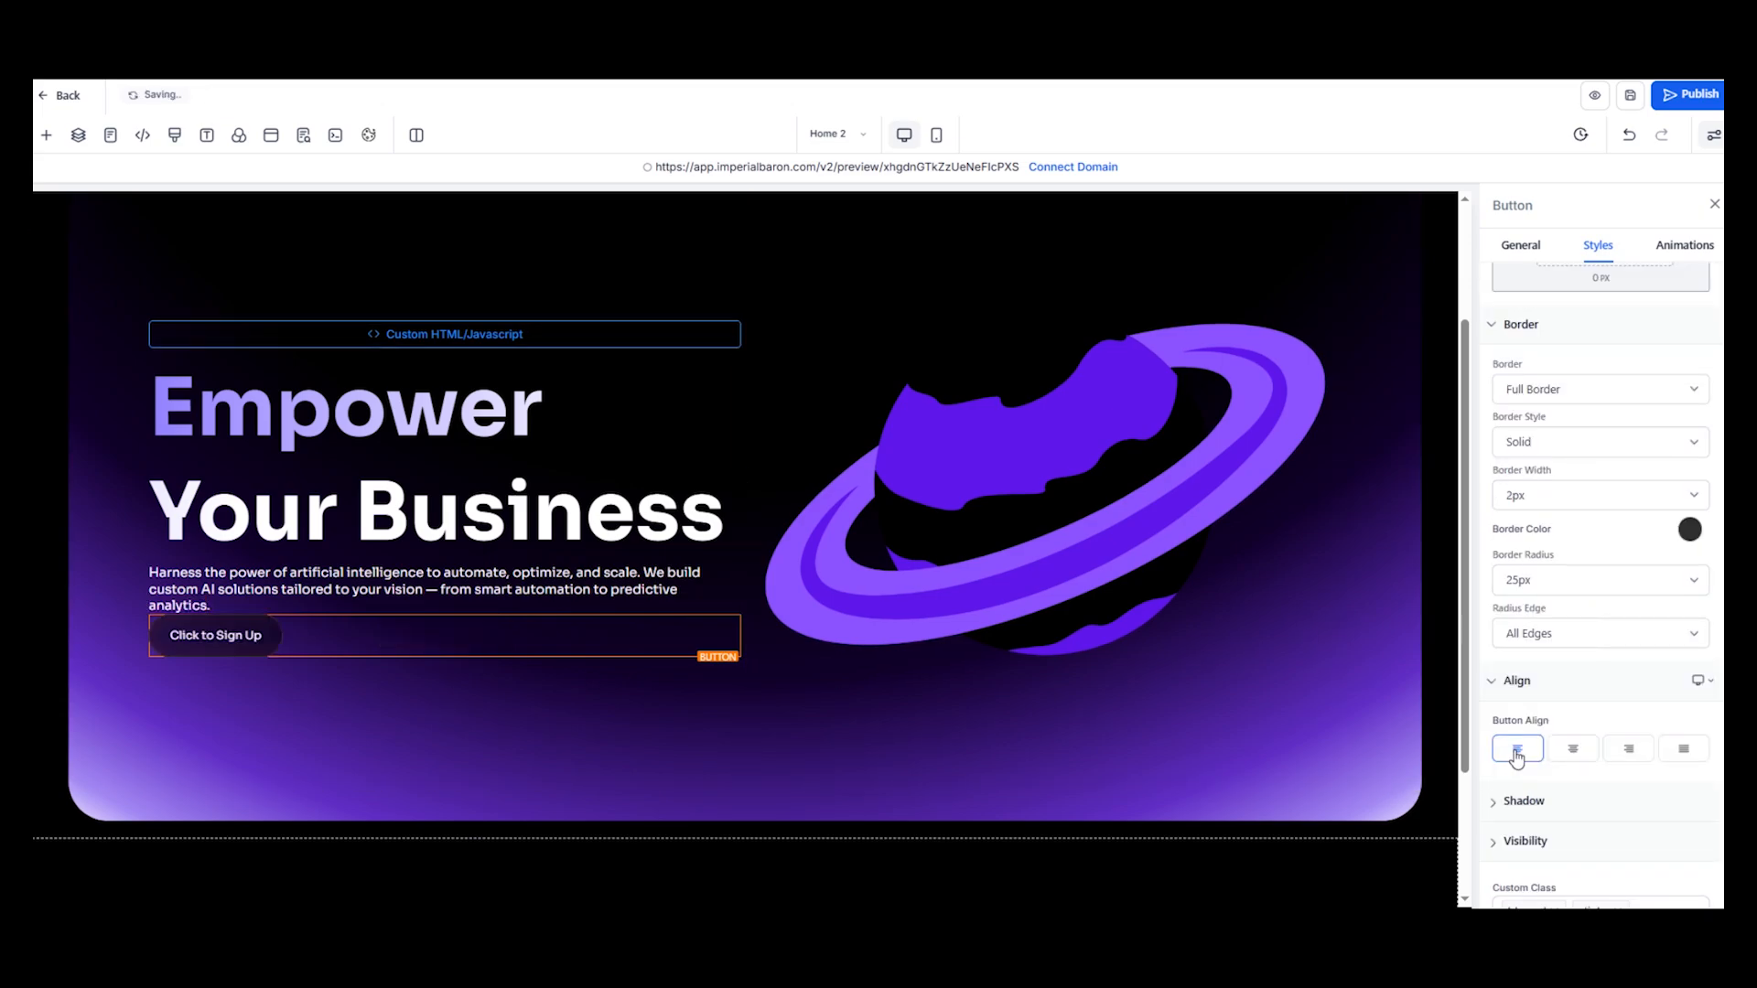
Remove the custom class "blurred" from the hero's sign-up button
{"action": "mouse_move", "coordinate": [209, 623]}
{"action": "scroll", "coordinate": [1680, 293], "scroll_direction": "down", "scroll_amount": 1}
{"action": "left_click", "coordinate": [1603, 808]}
{"action": "left_click", "coordinate": [1617, 799]}
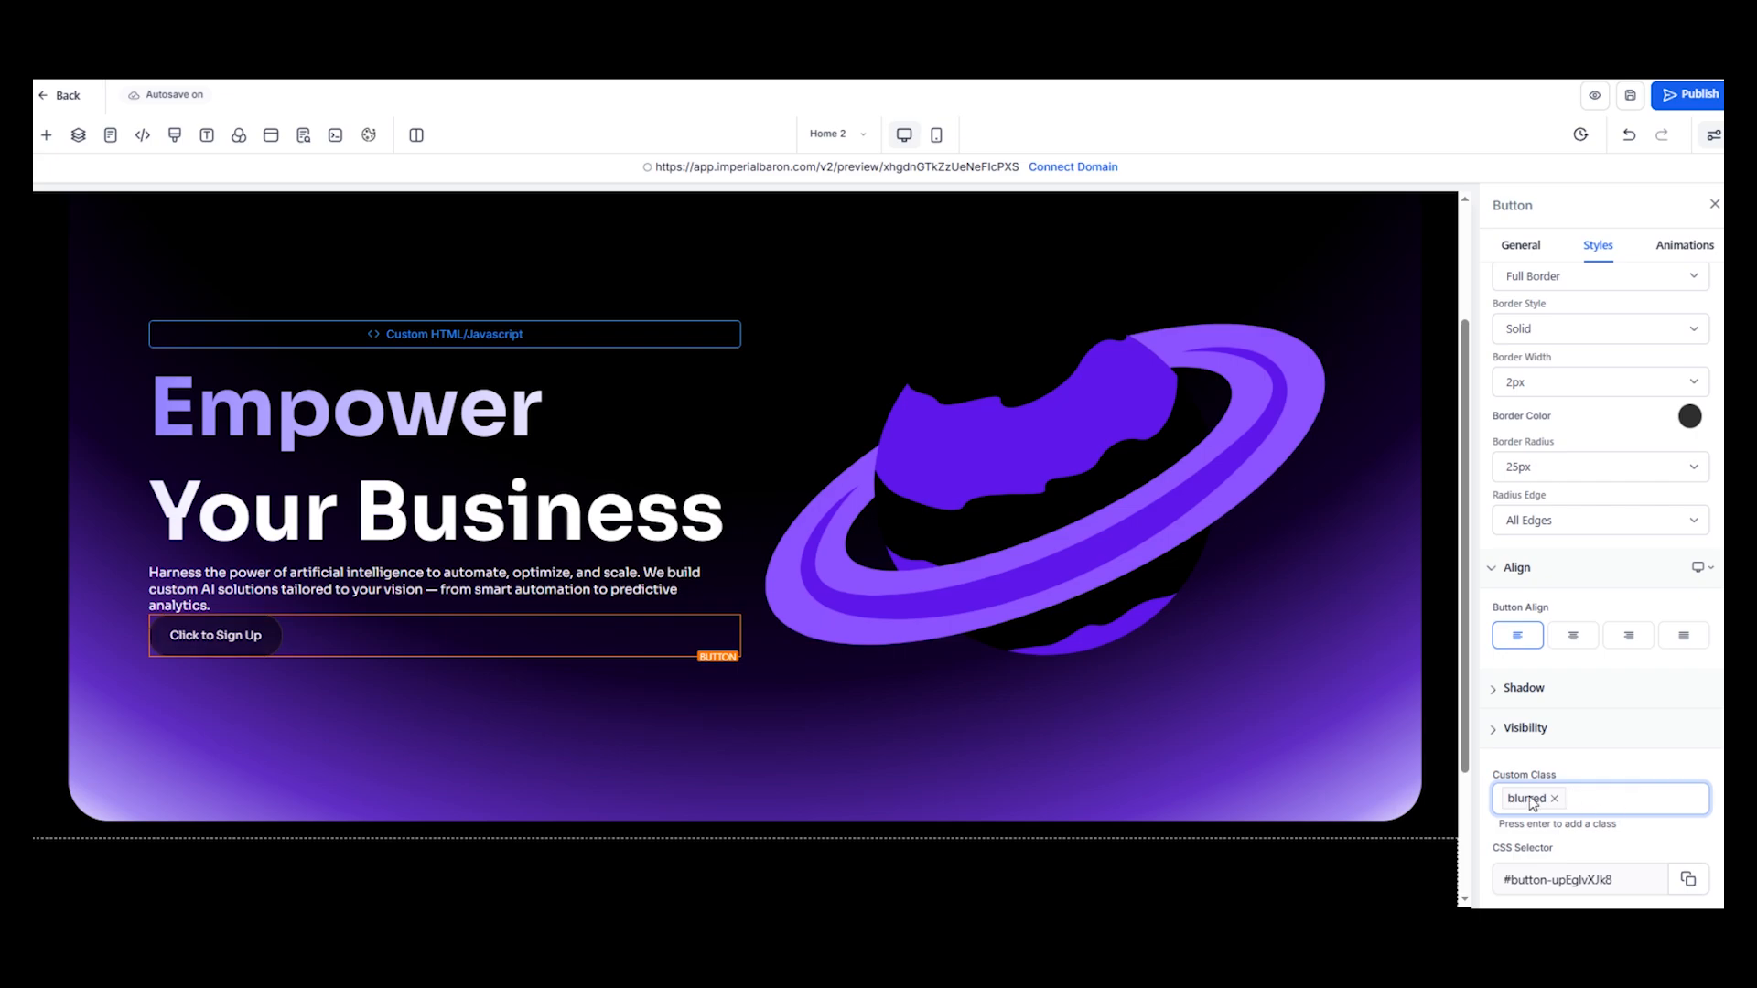
{"action": "left_click", "coordinate": [1540, 427]}
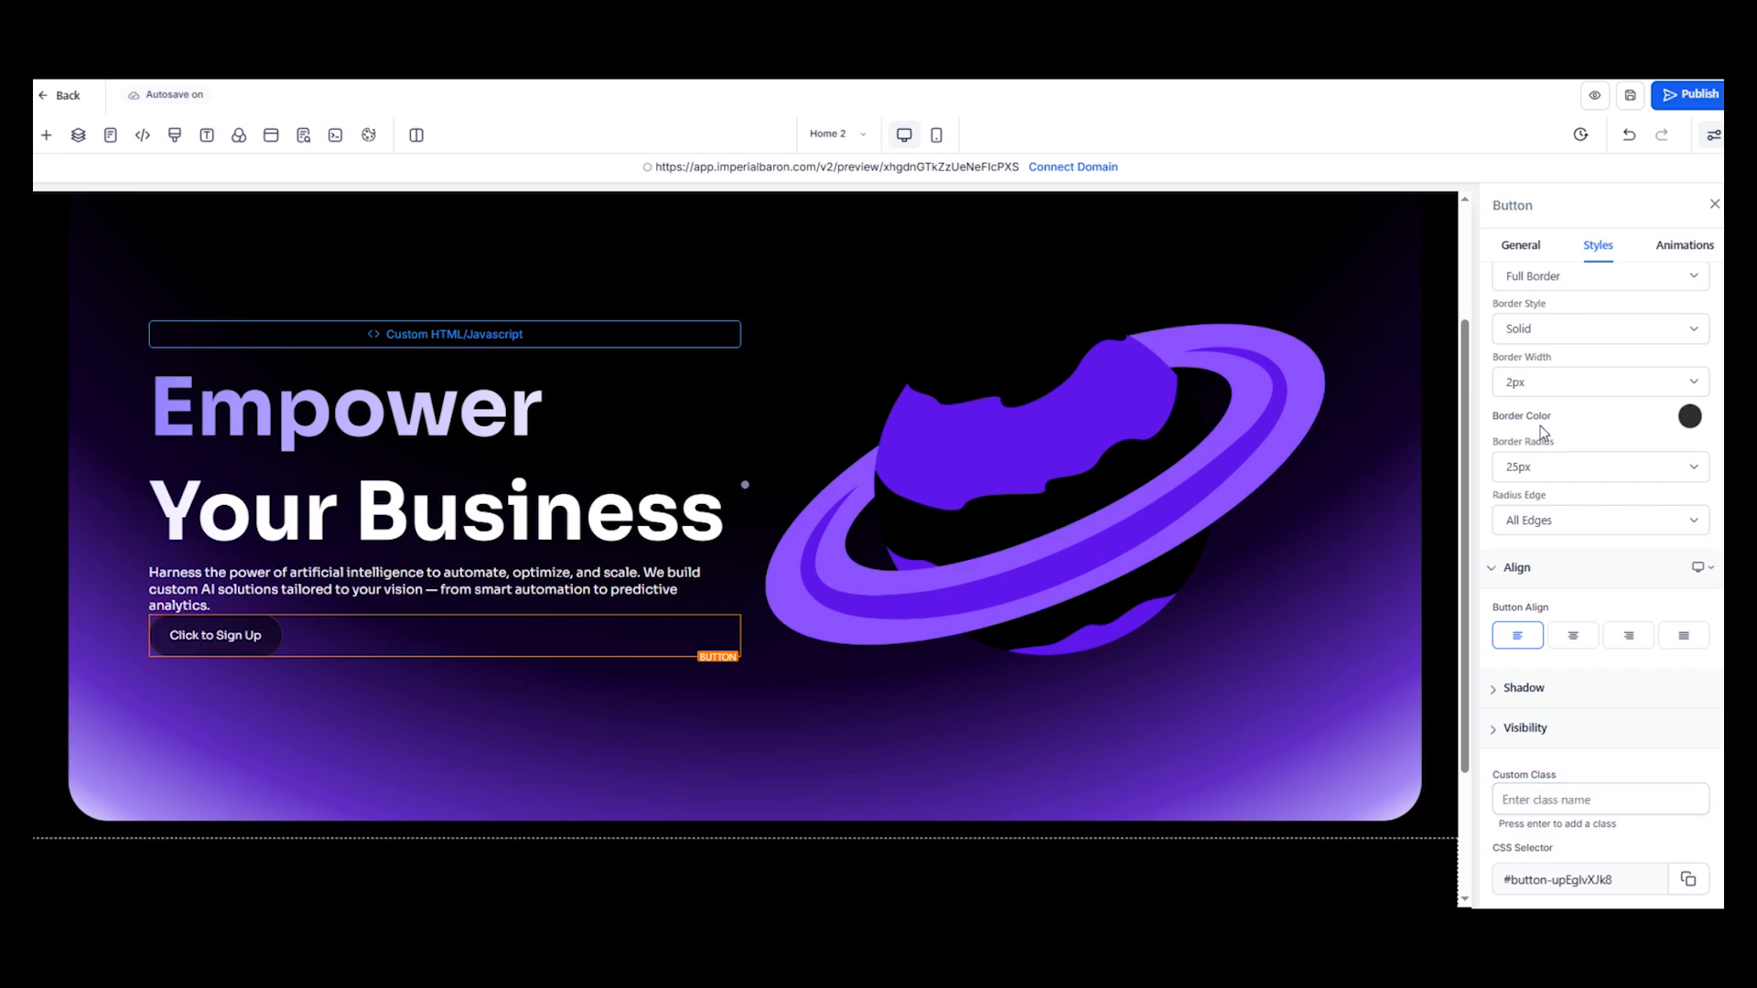
Set the hero sign-up button's top margin to 40 px
{"action": "scroll", "coordinate": [1514, 562], "scroll_direction": "up", "scroll_amount": 3}
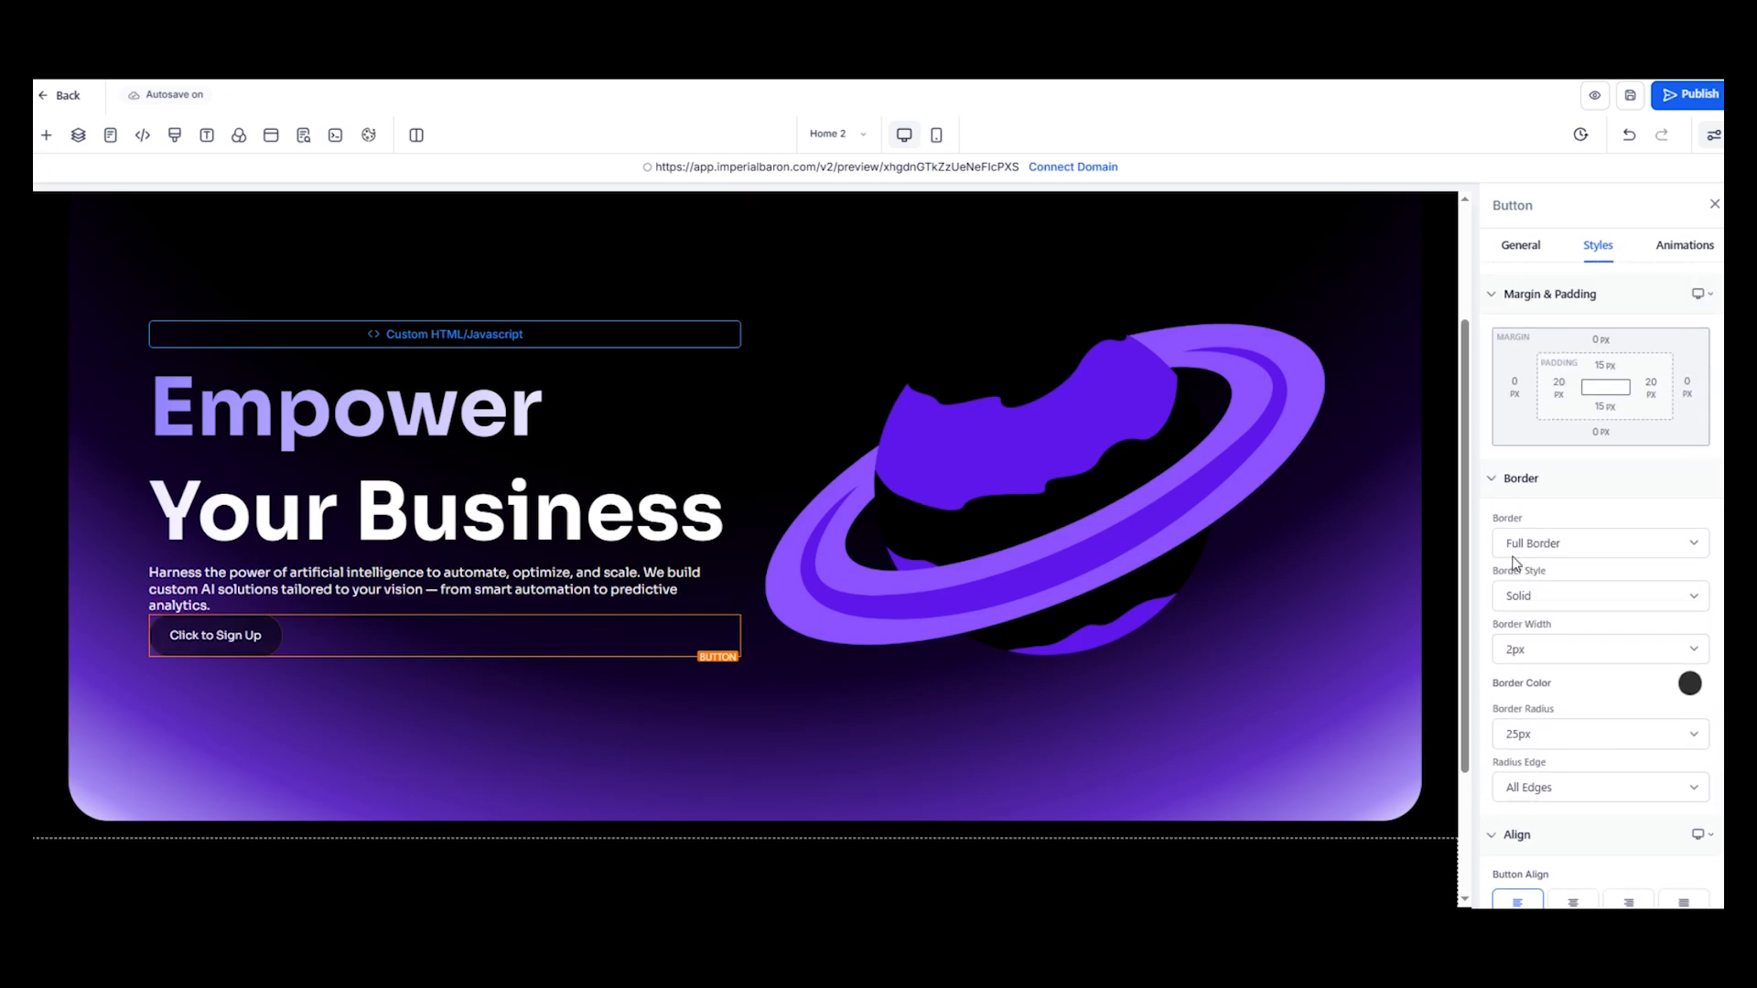
{"action": "left_click", "coordinate": [1607, 368]}
{"action": "left_click", "coordinate": [1606, 334]}
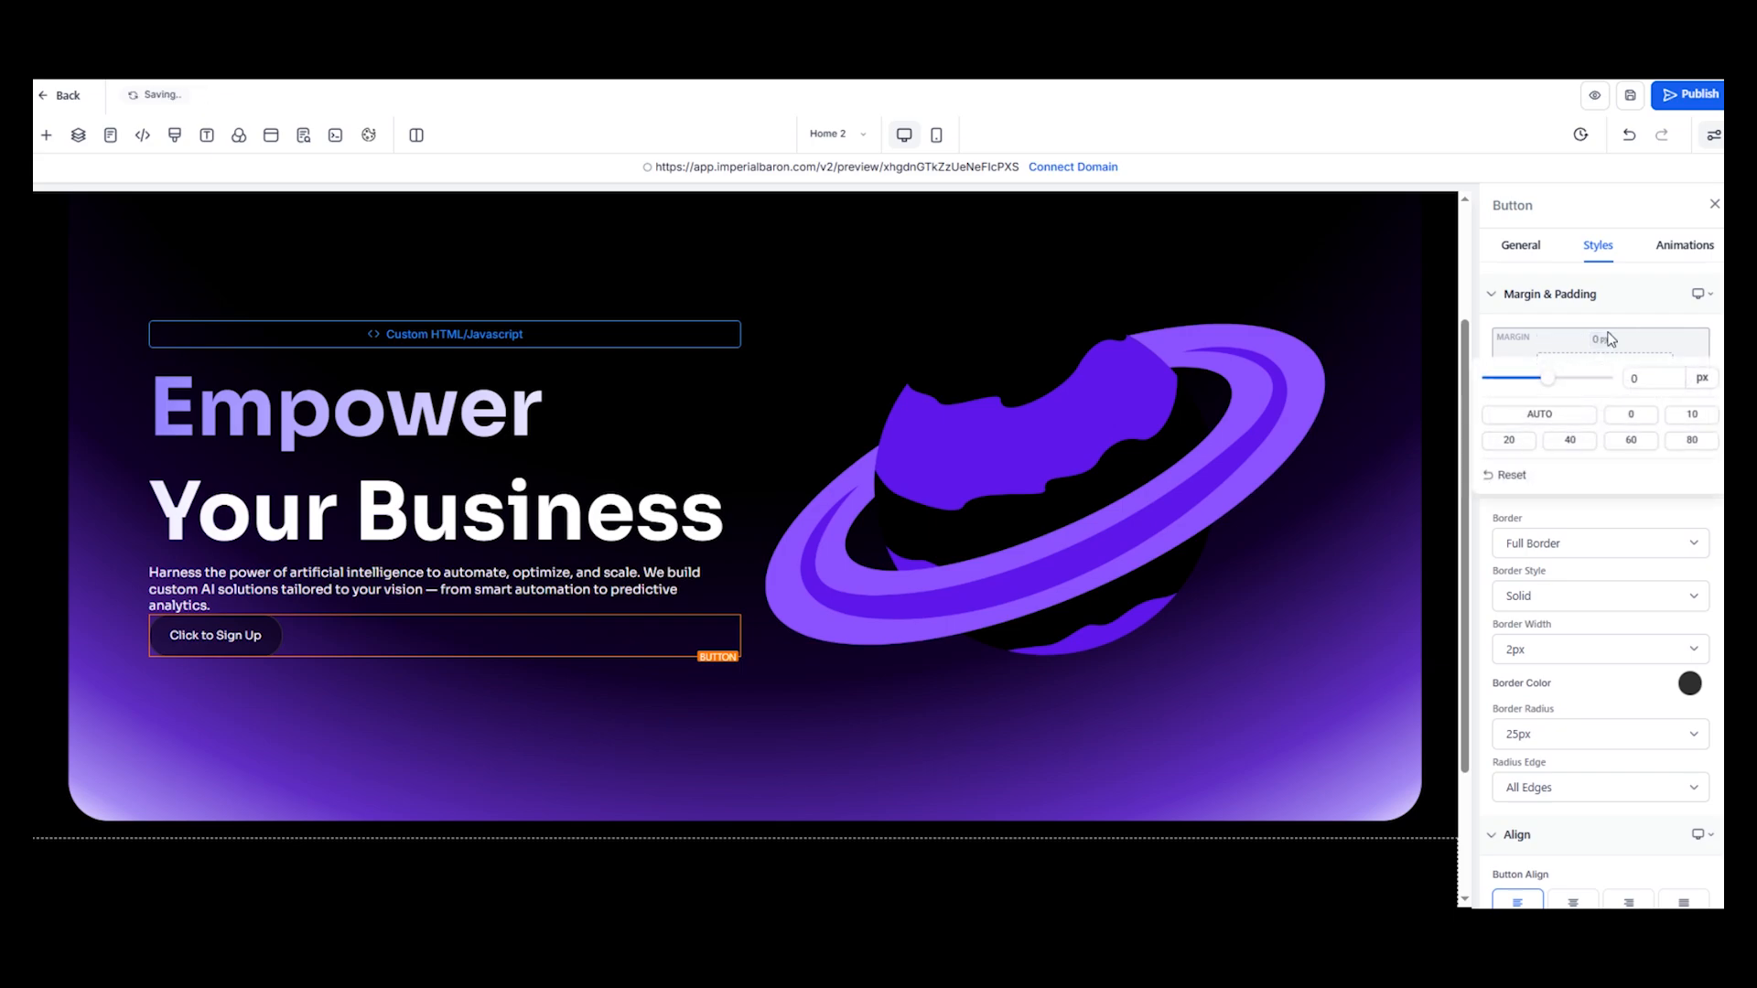
{"action": "left_click", "coordinate": [1569, 442]}
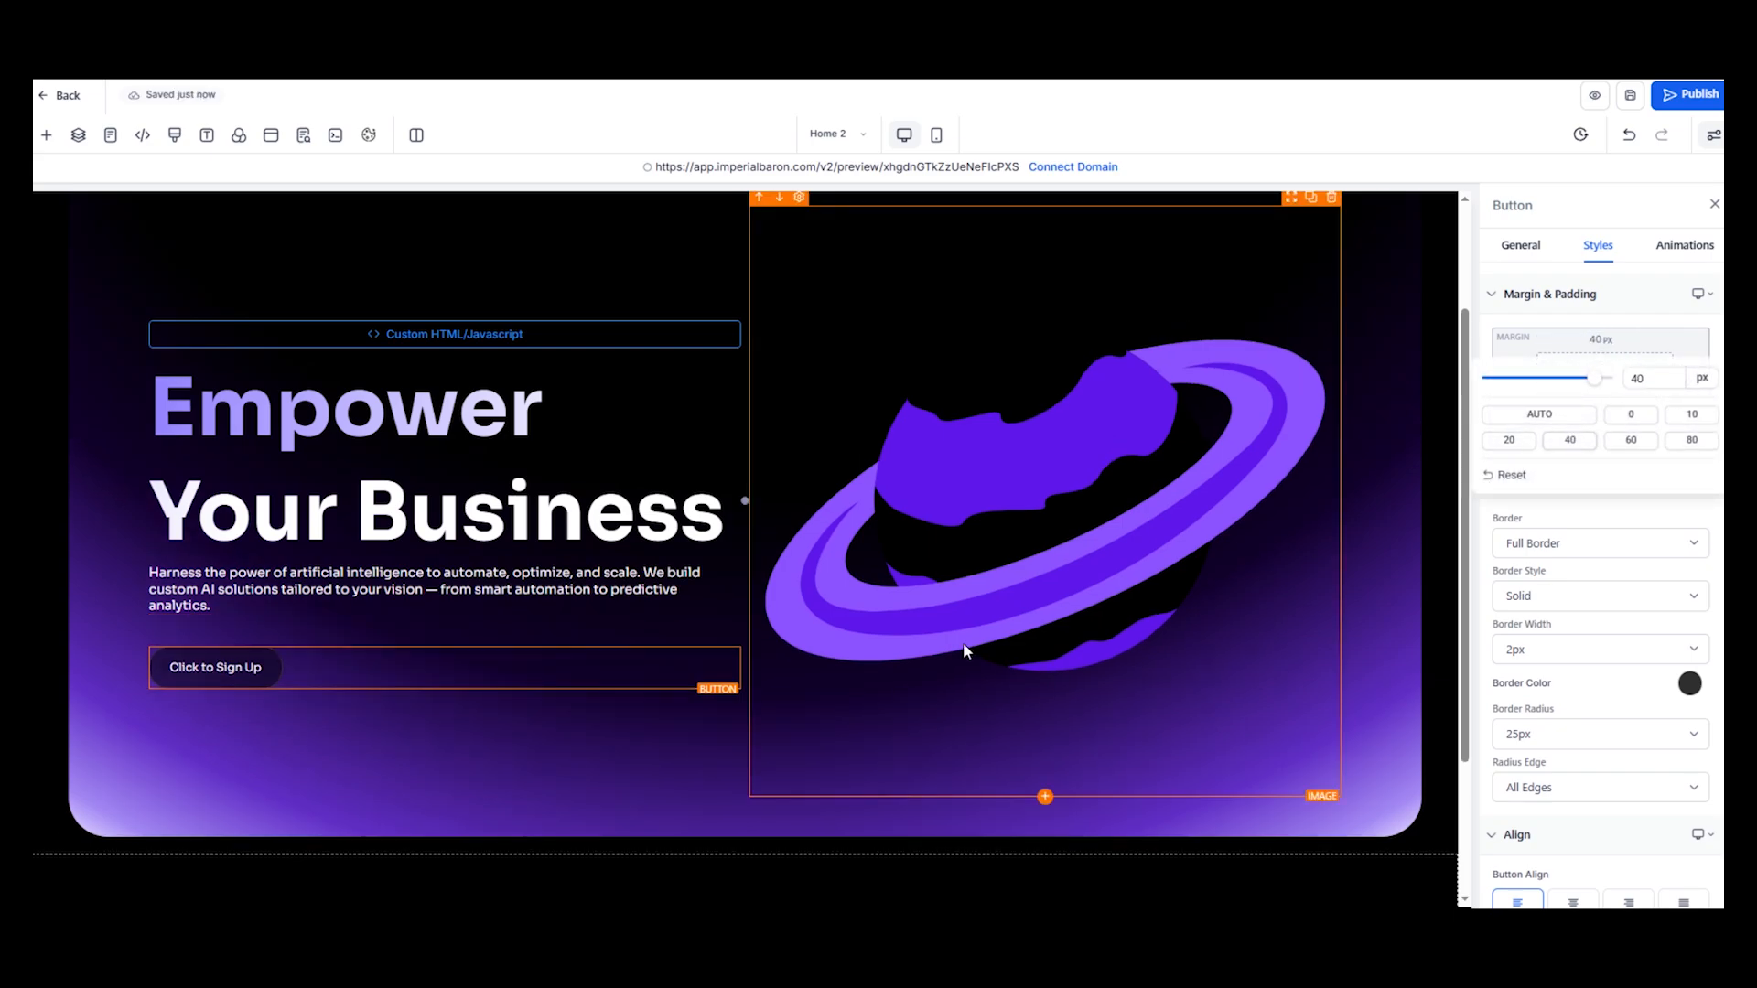
Change the hero sign-up button's background color to white and its text color to black
{"action": "scroll", "coordinate": [1586, 685], "scroll_direction": "down", "scroll_amount": 3}
{"action": "scroll", "coordinate": [1584, 685], "scroll_direction": "up", "scroll_amount": 5}
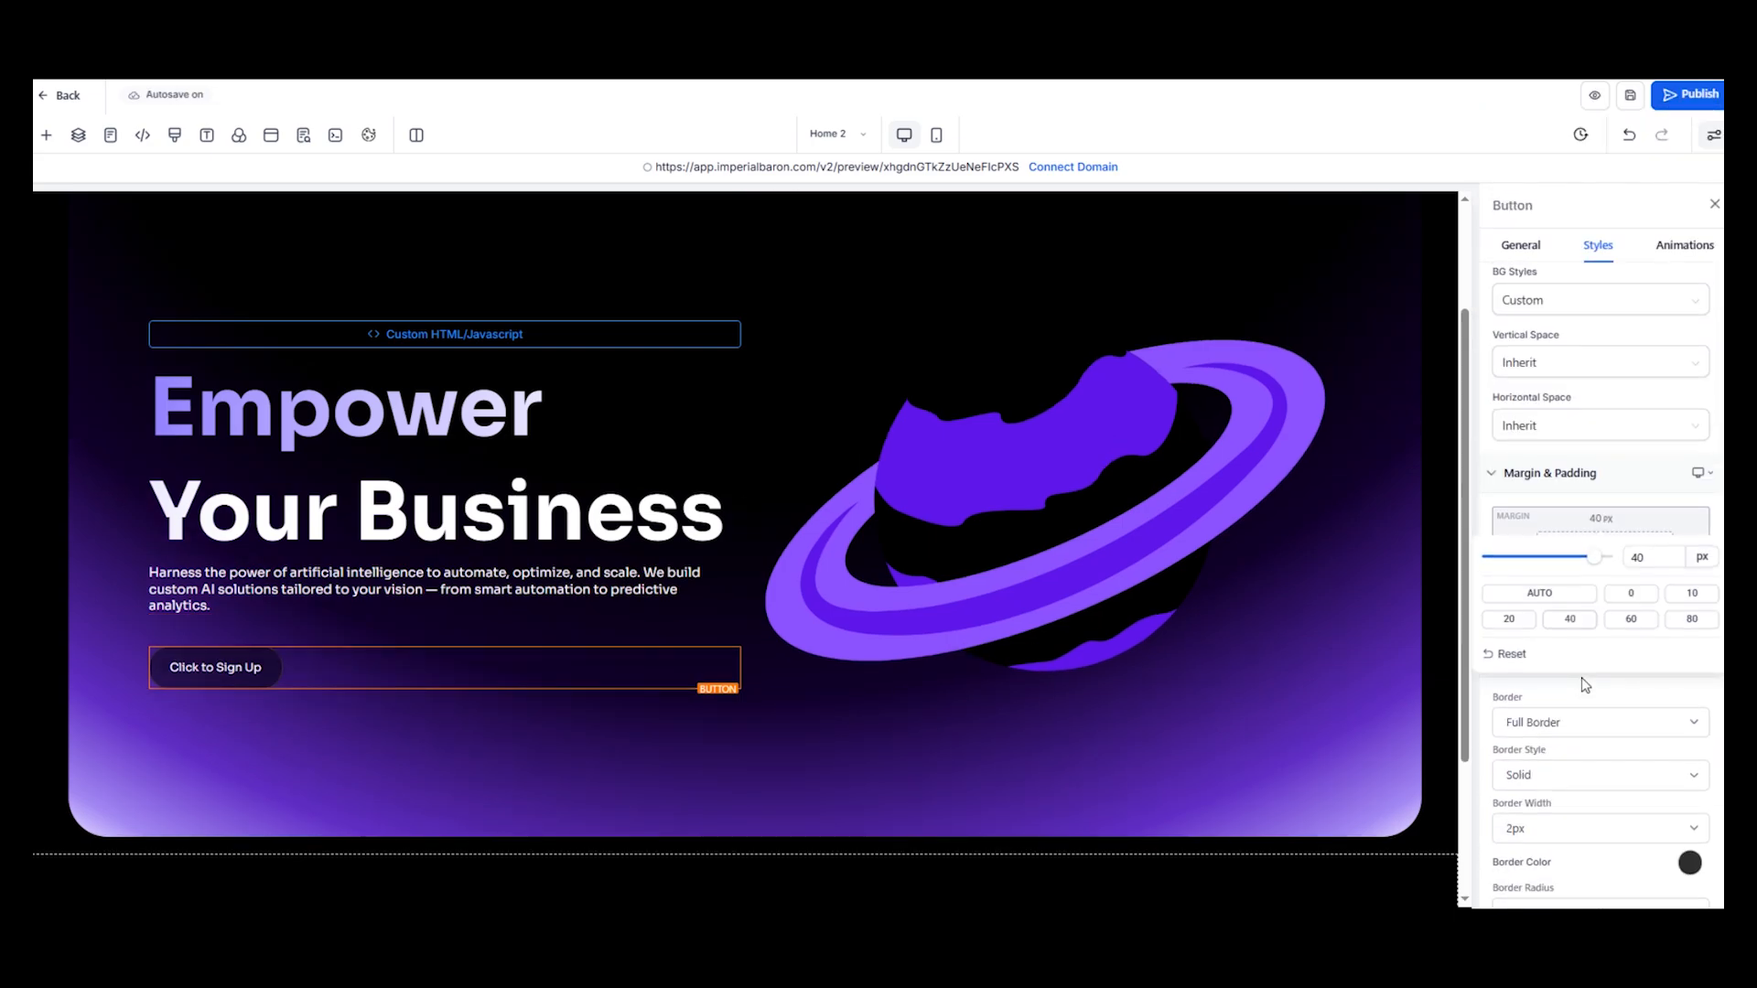
{"action": "left_click", "coordinate": [1520, 244]}
{"action": "scroll", "coordinate": [1679, 696], "scroll_direction": "down", "scroll_amount": 5}
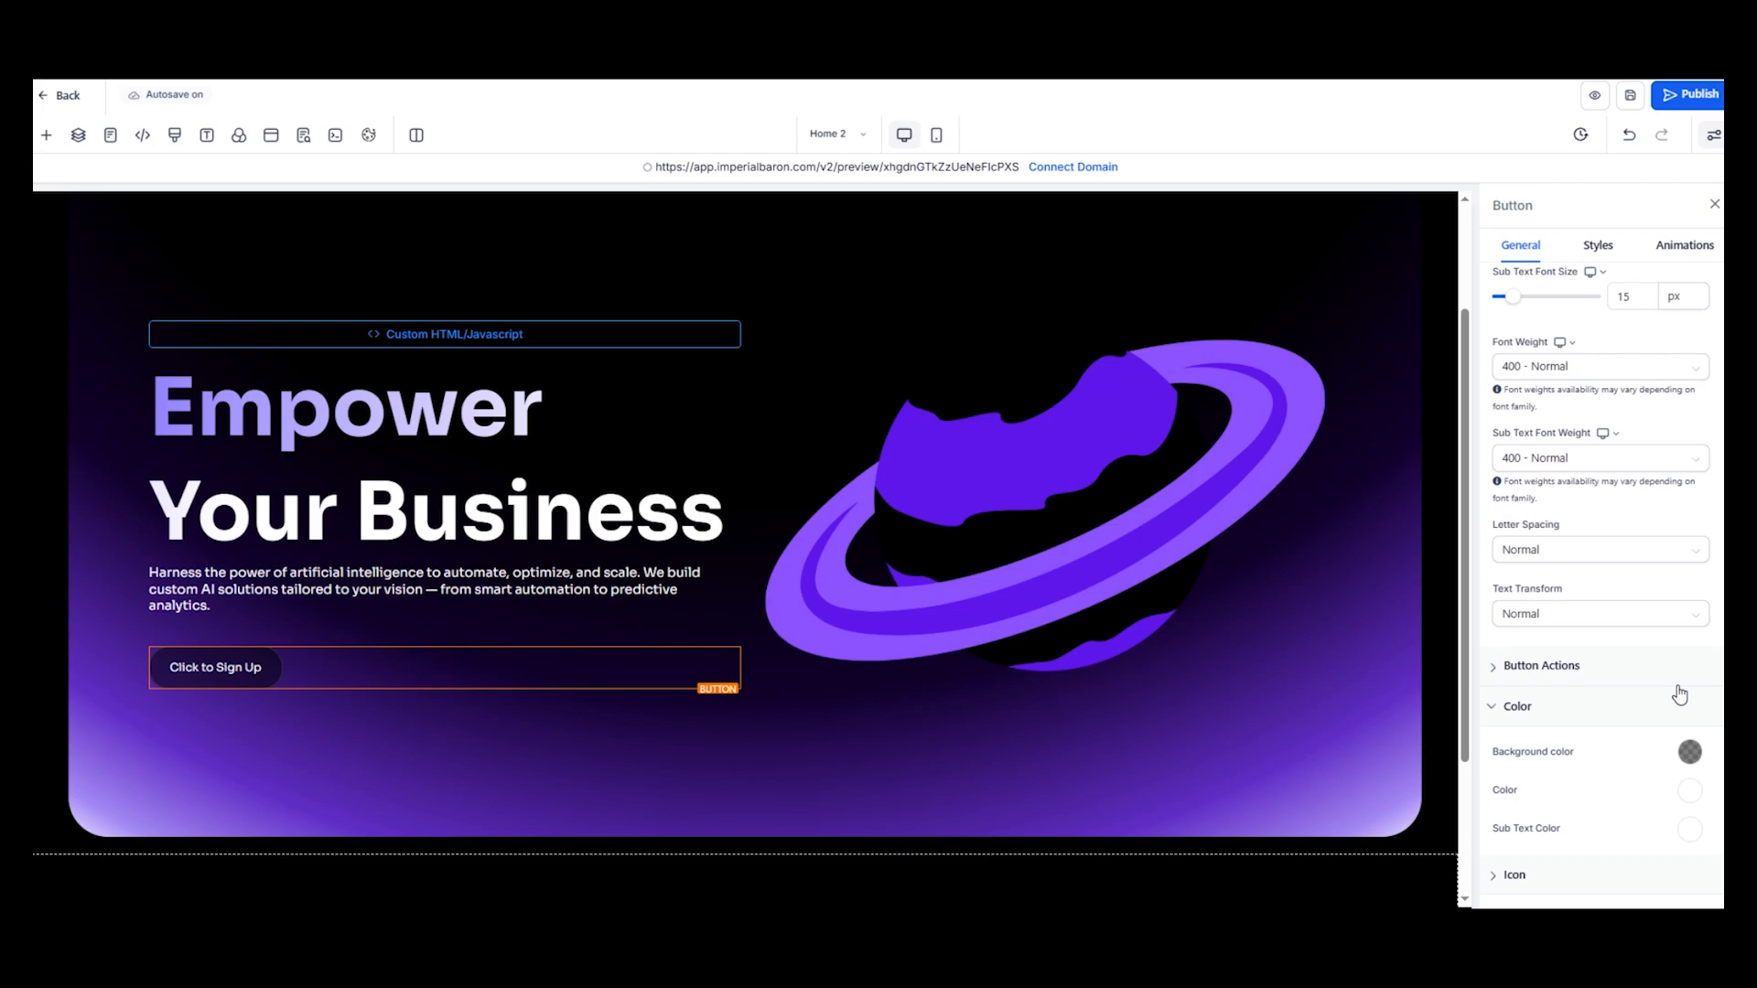
{"action": "left_click", "coordinate": [1689, 750]}
{"action": "left_click", "coordinate": [1567, 790]}
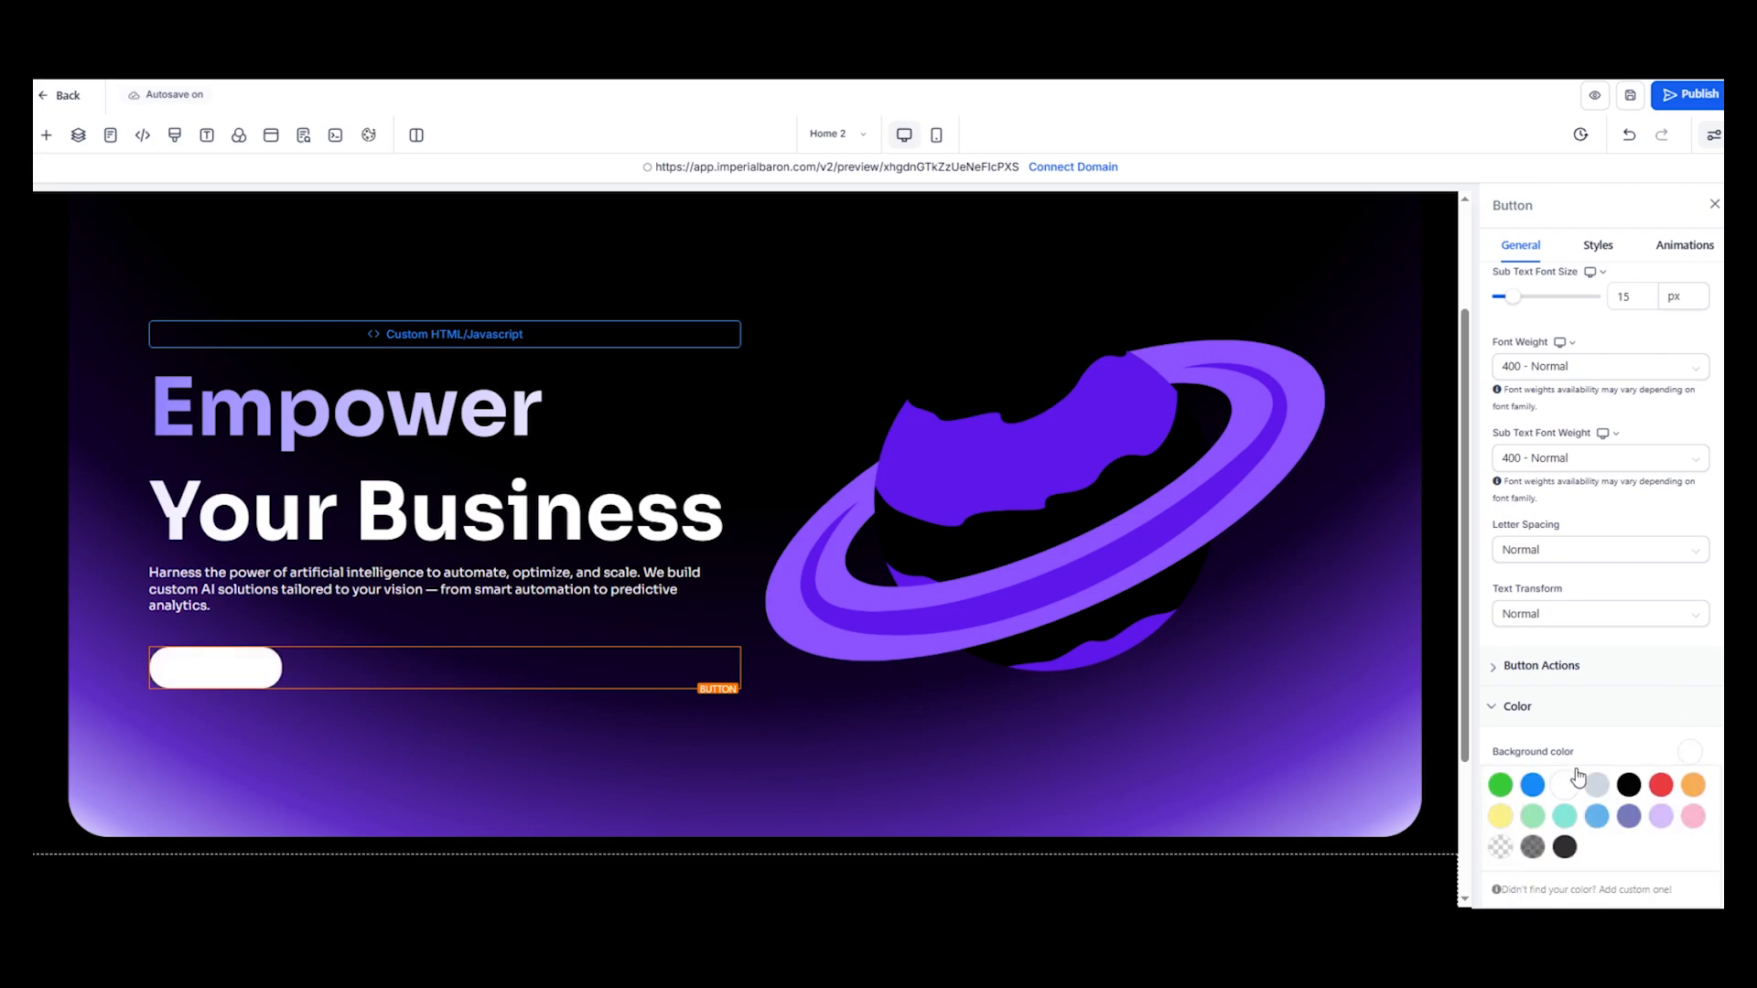
{"action": "scroll", "coordinate": [1592, 764], "scroll_direction": "down", "scroll_amount": 2}
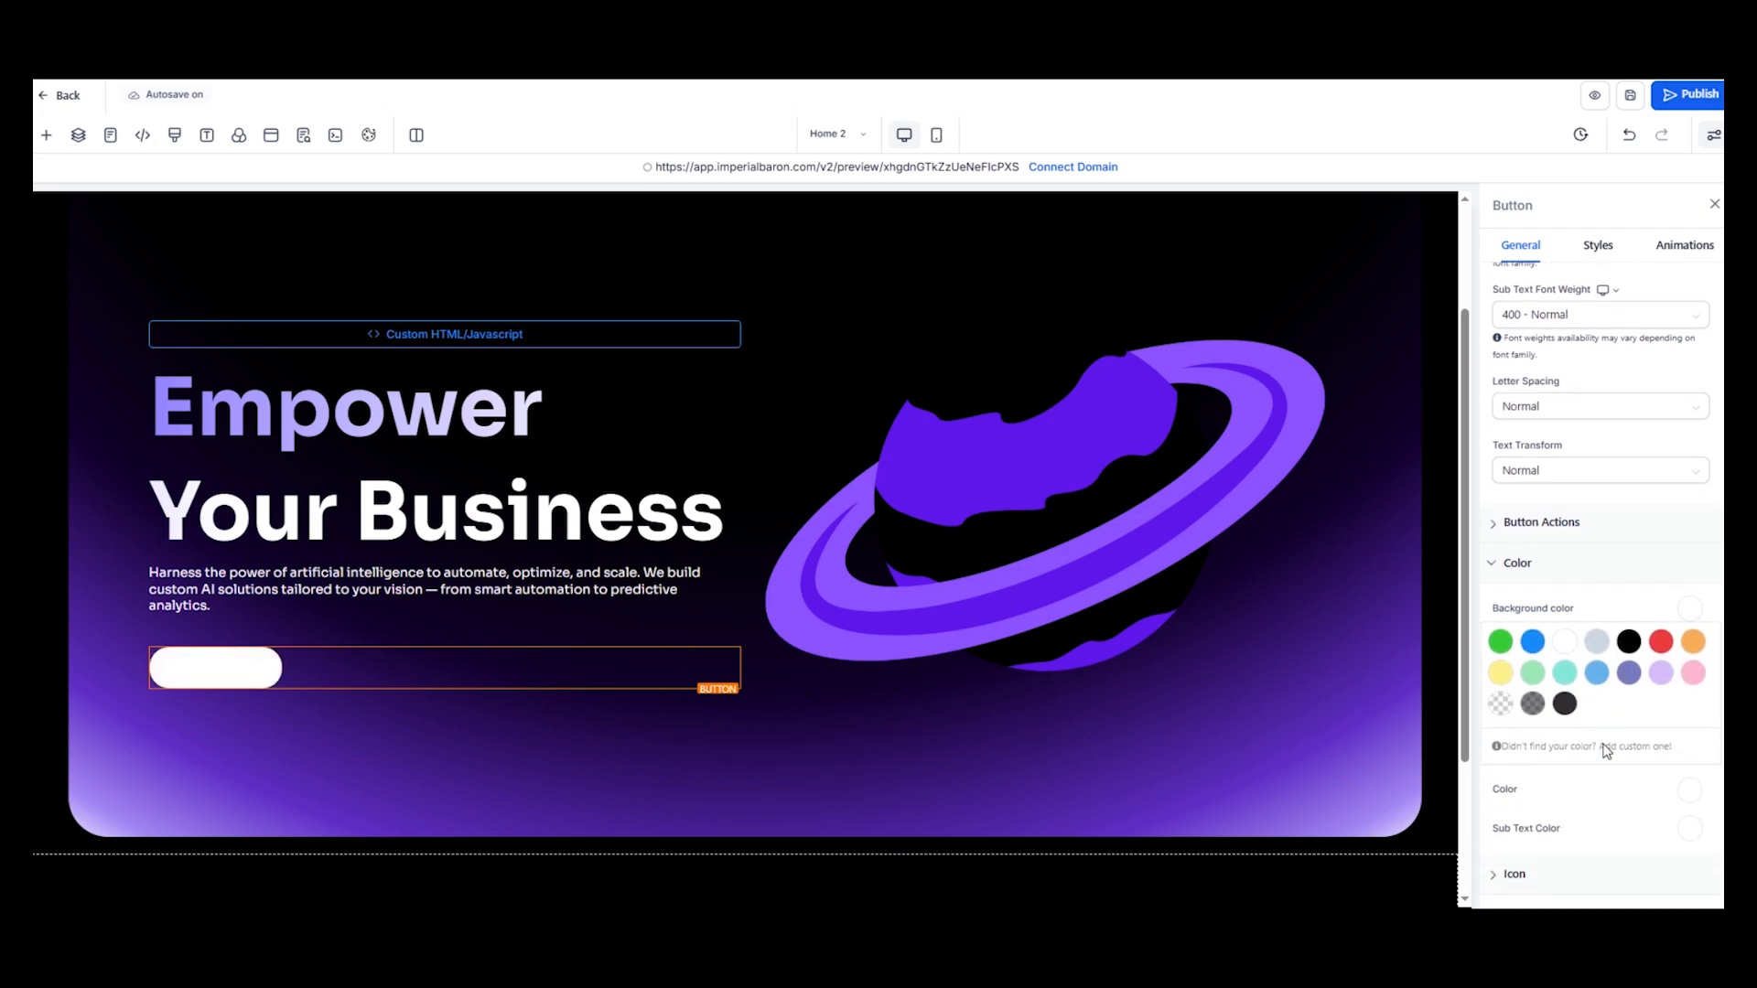
{"action": "left_click", "coordinate": [1690, 793]}
{"action": "left_click", "coordinate": [1627, 823]}
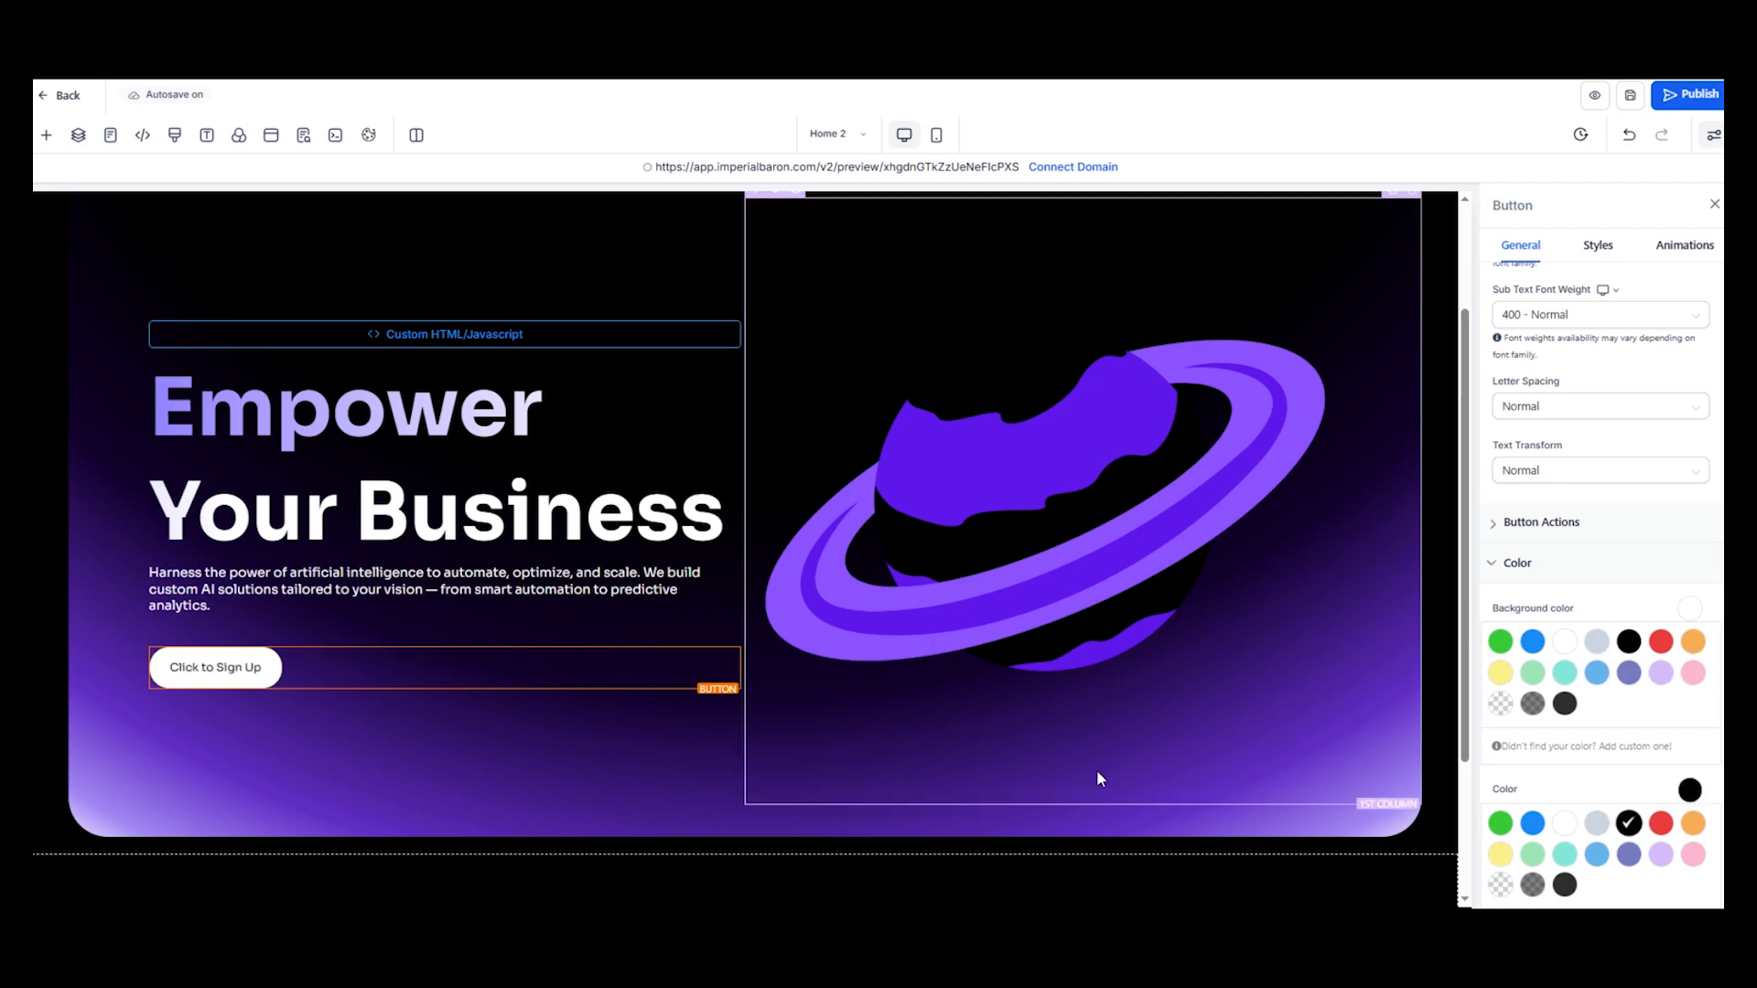
Try a larger font size on the "Empower Your Business" headline and restore it to 100 px
{"action": "left_click", "coordinate": [419, 781]}
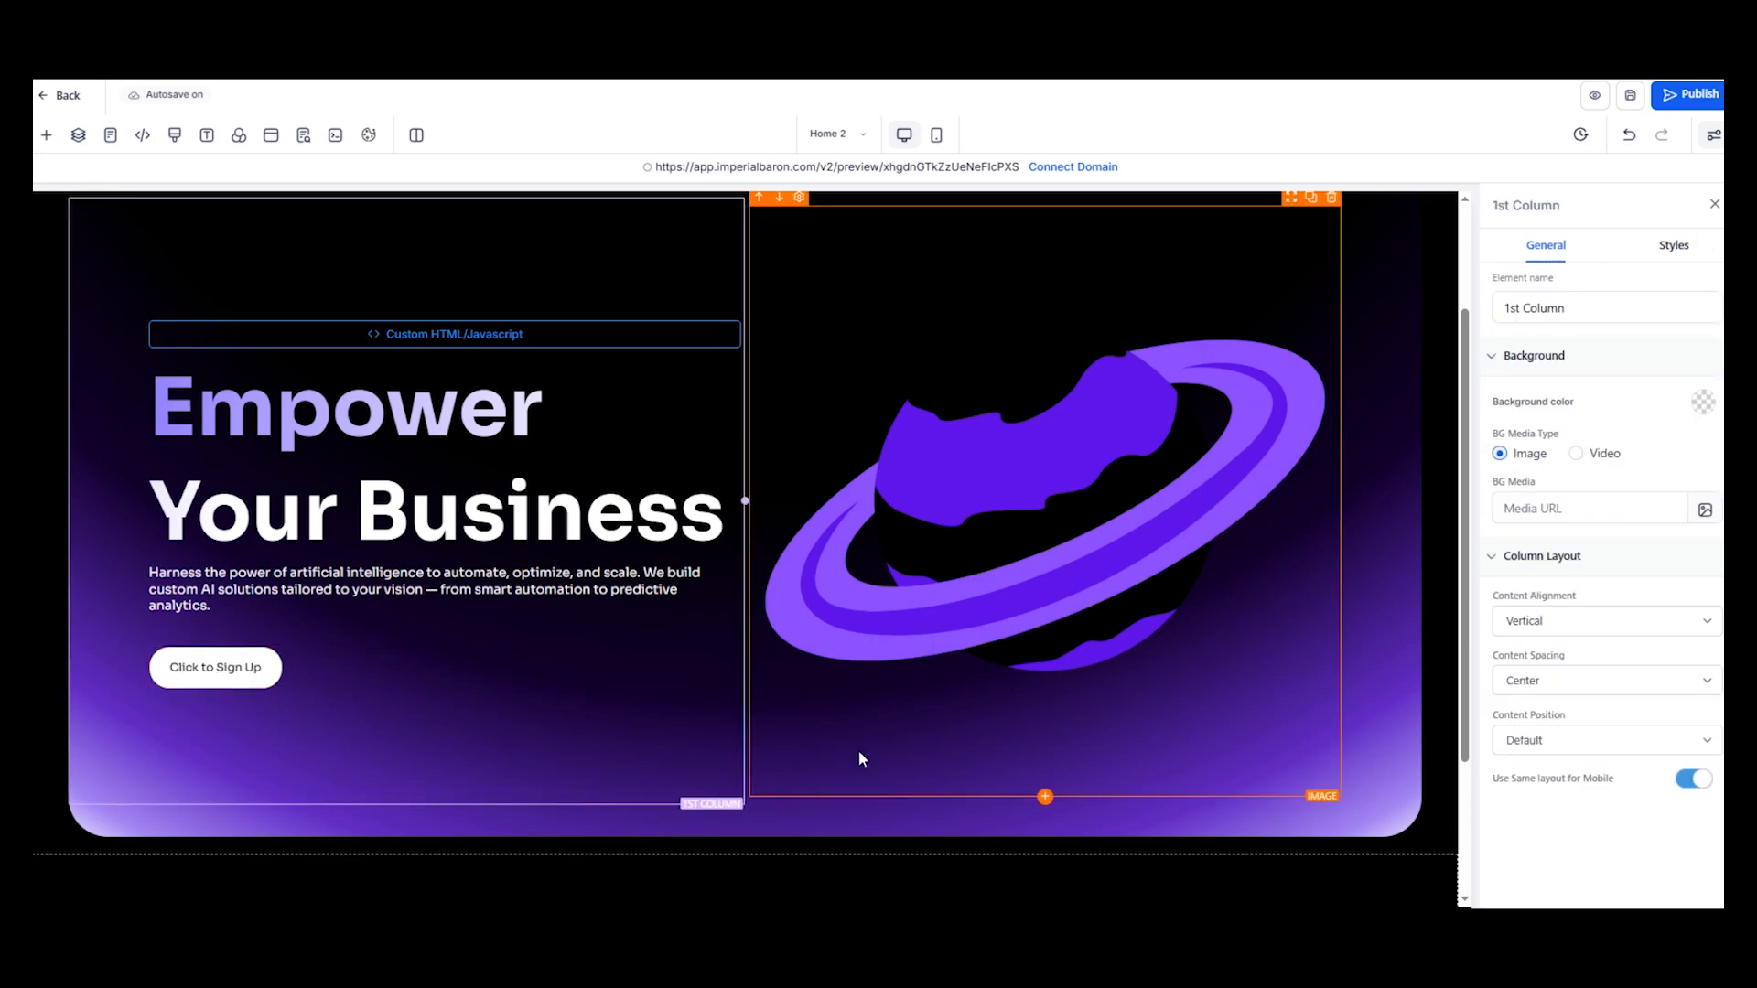
{"action": "left_click", "coordinate": [897, 783]}
{"action": "left_click", "coordinate": [504, 703]}
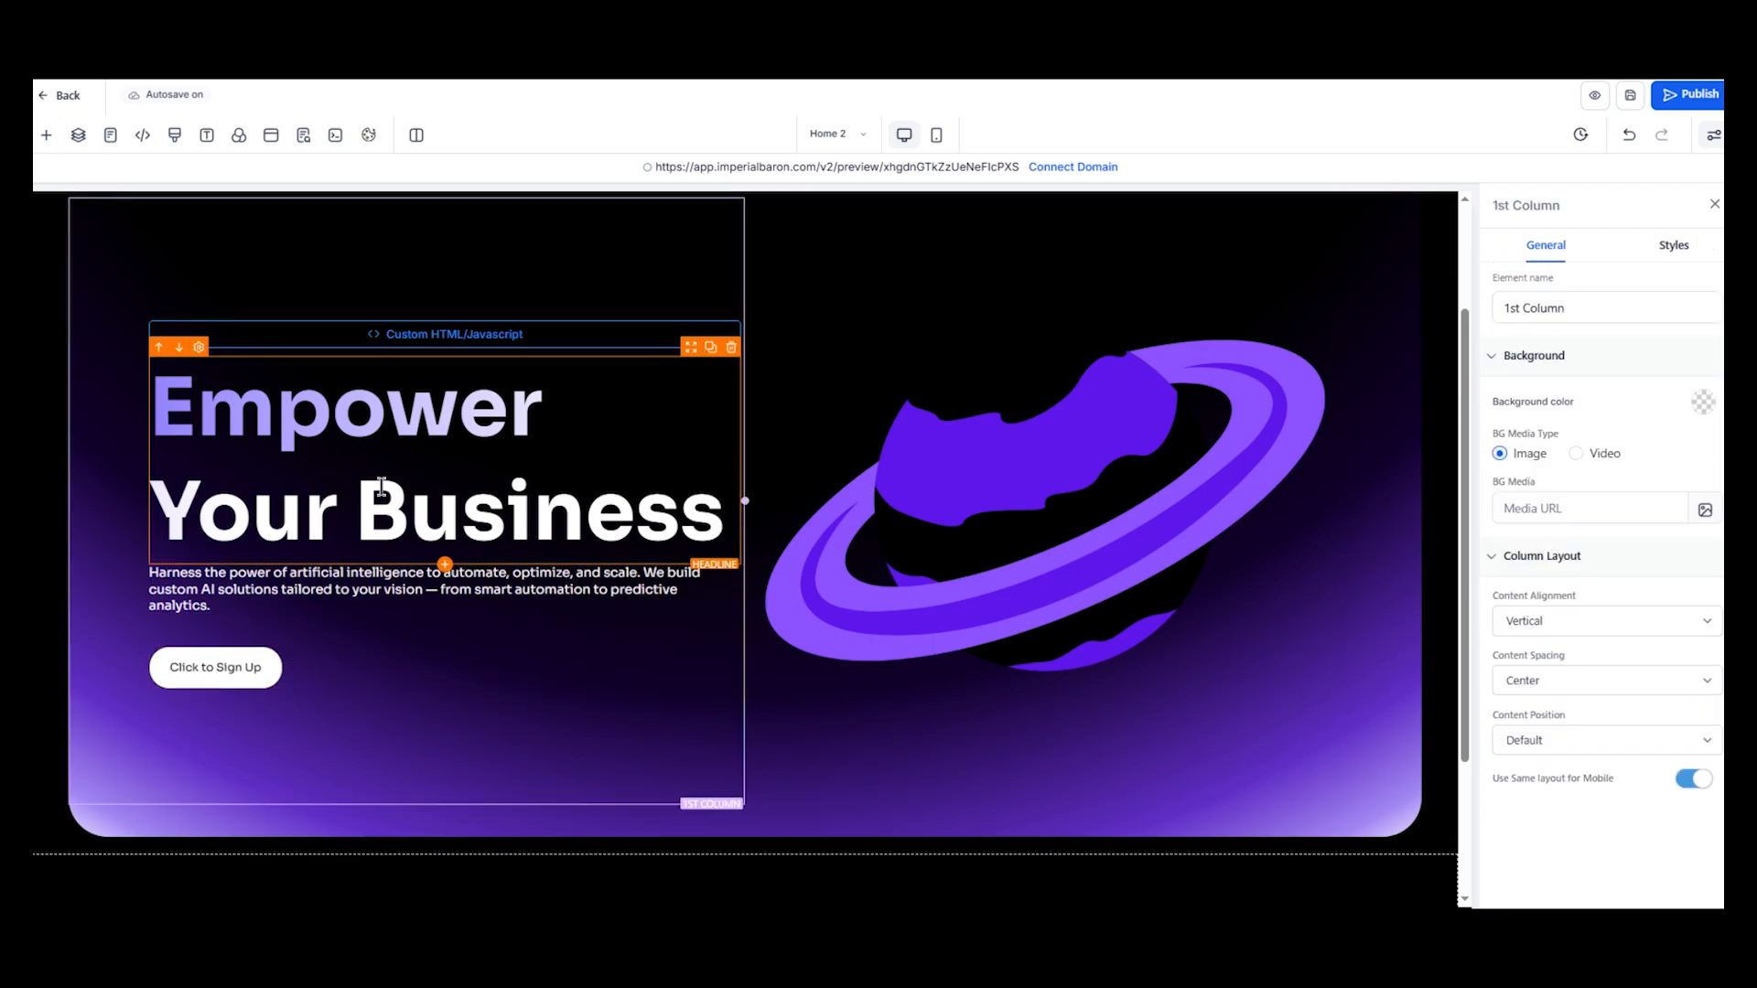
{"action": "left_click", "coordinate": [381, 486]}
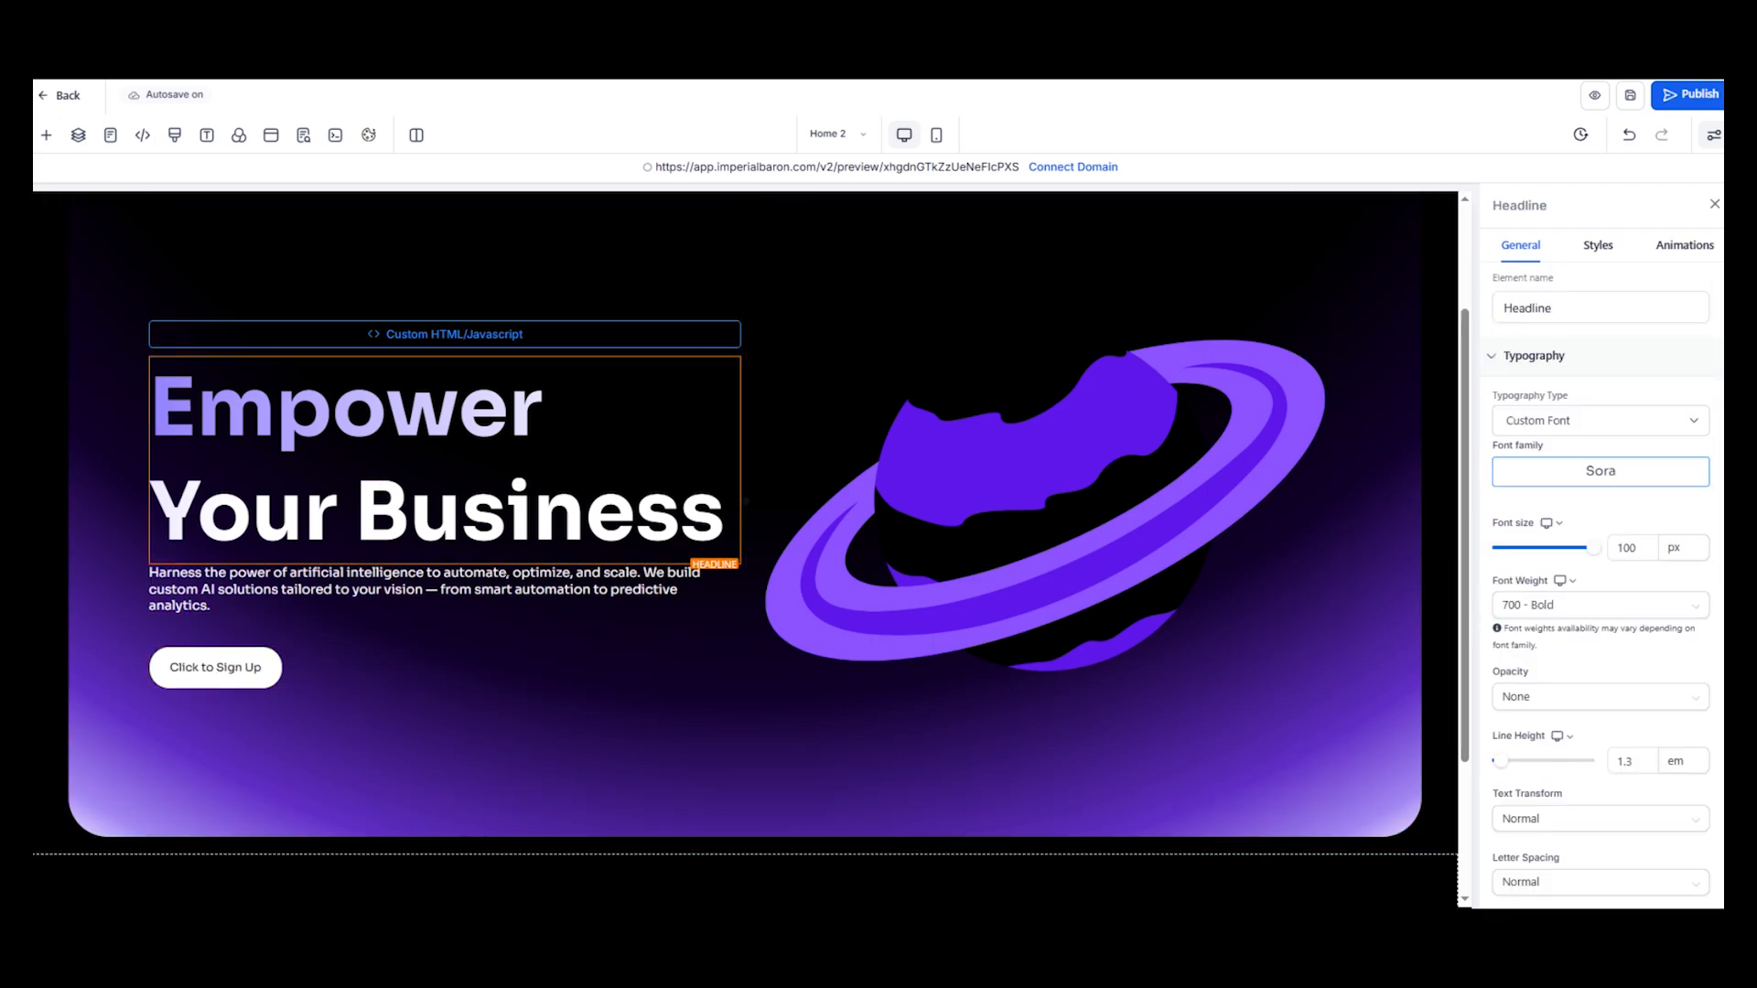
{"action": "left_click", "coordinate": [1646, 528]}
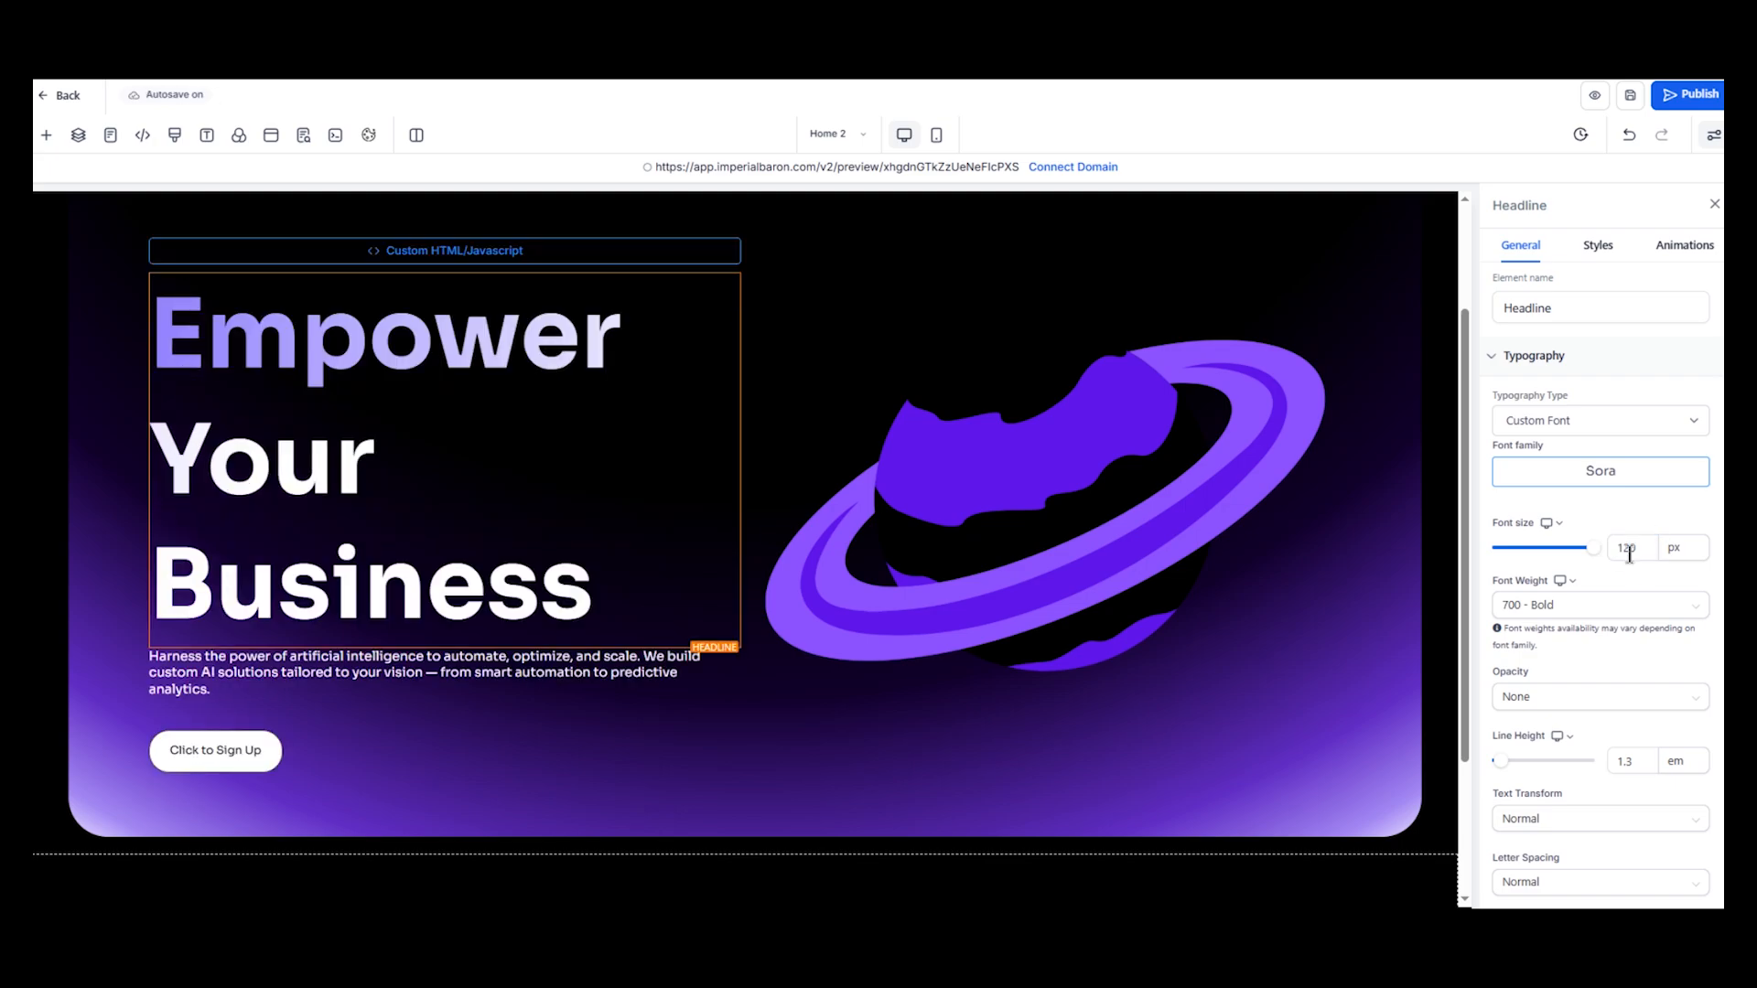
{"action": "left_click", "coordinate": [1634, 510]}
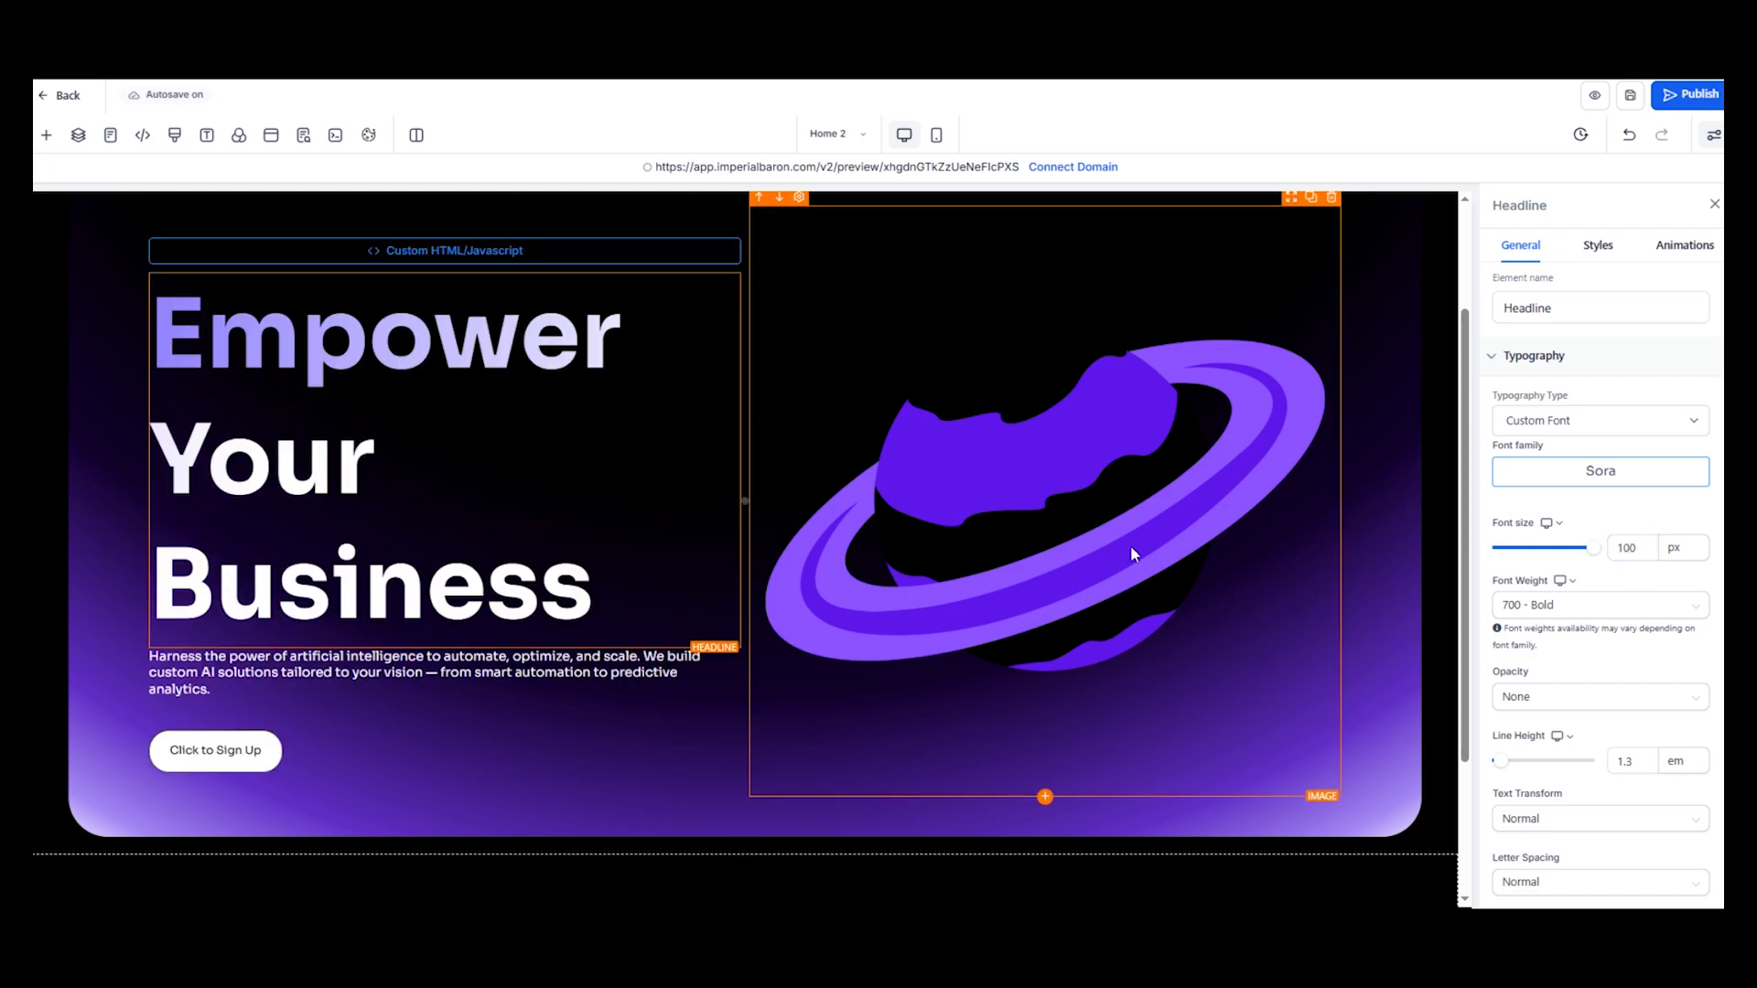
Save the page and preview the updated hero with its new padding and sign-up button
{"action": "left_click", "coordinate": [1625, 97]}
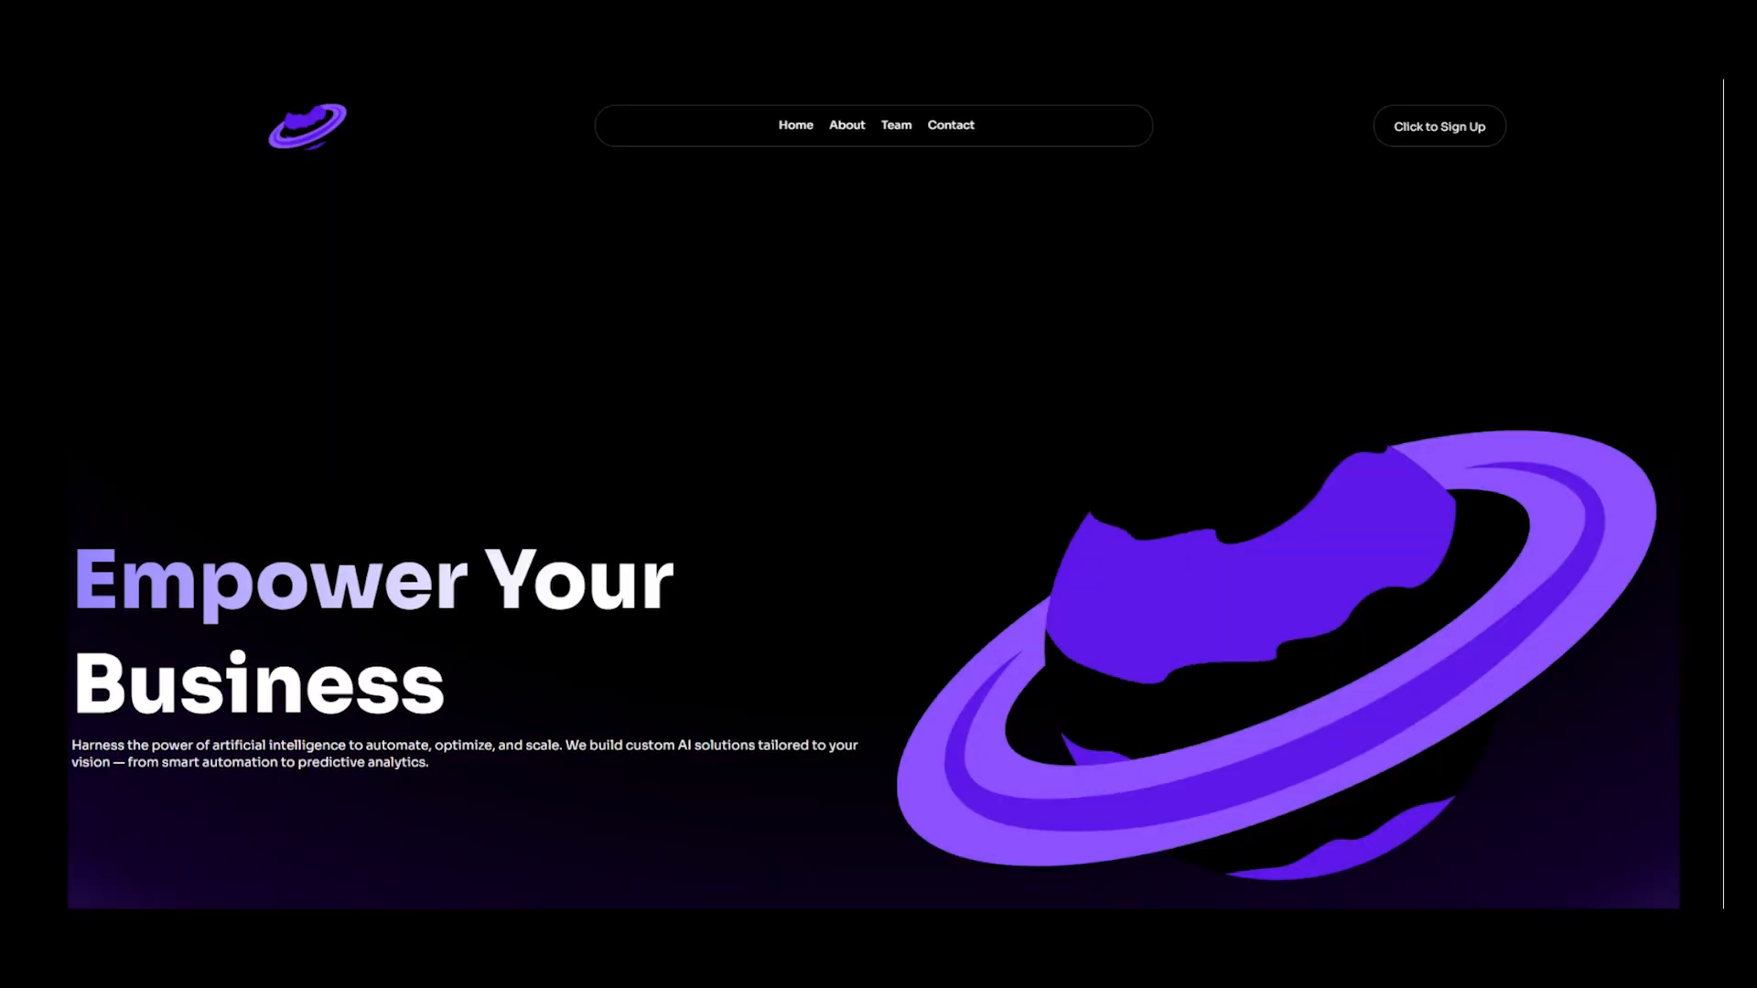
{"action": "scroll", "coordinate": [615, 271], "scroll_direction": "down", "scroll_amount": 3}
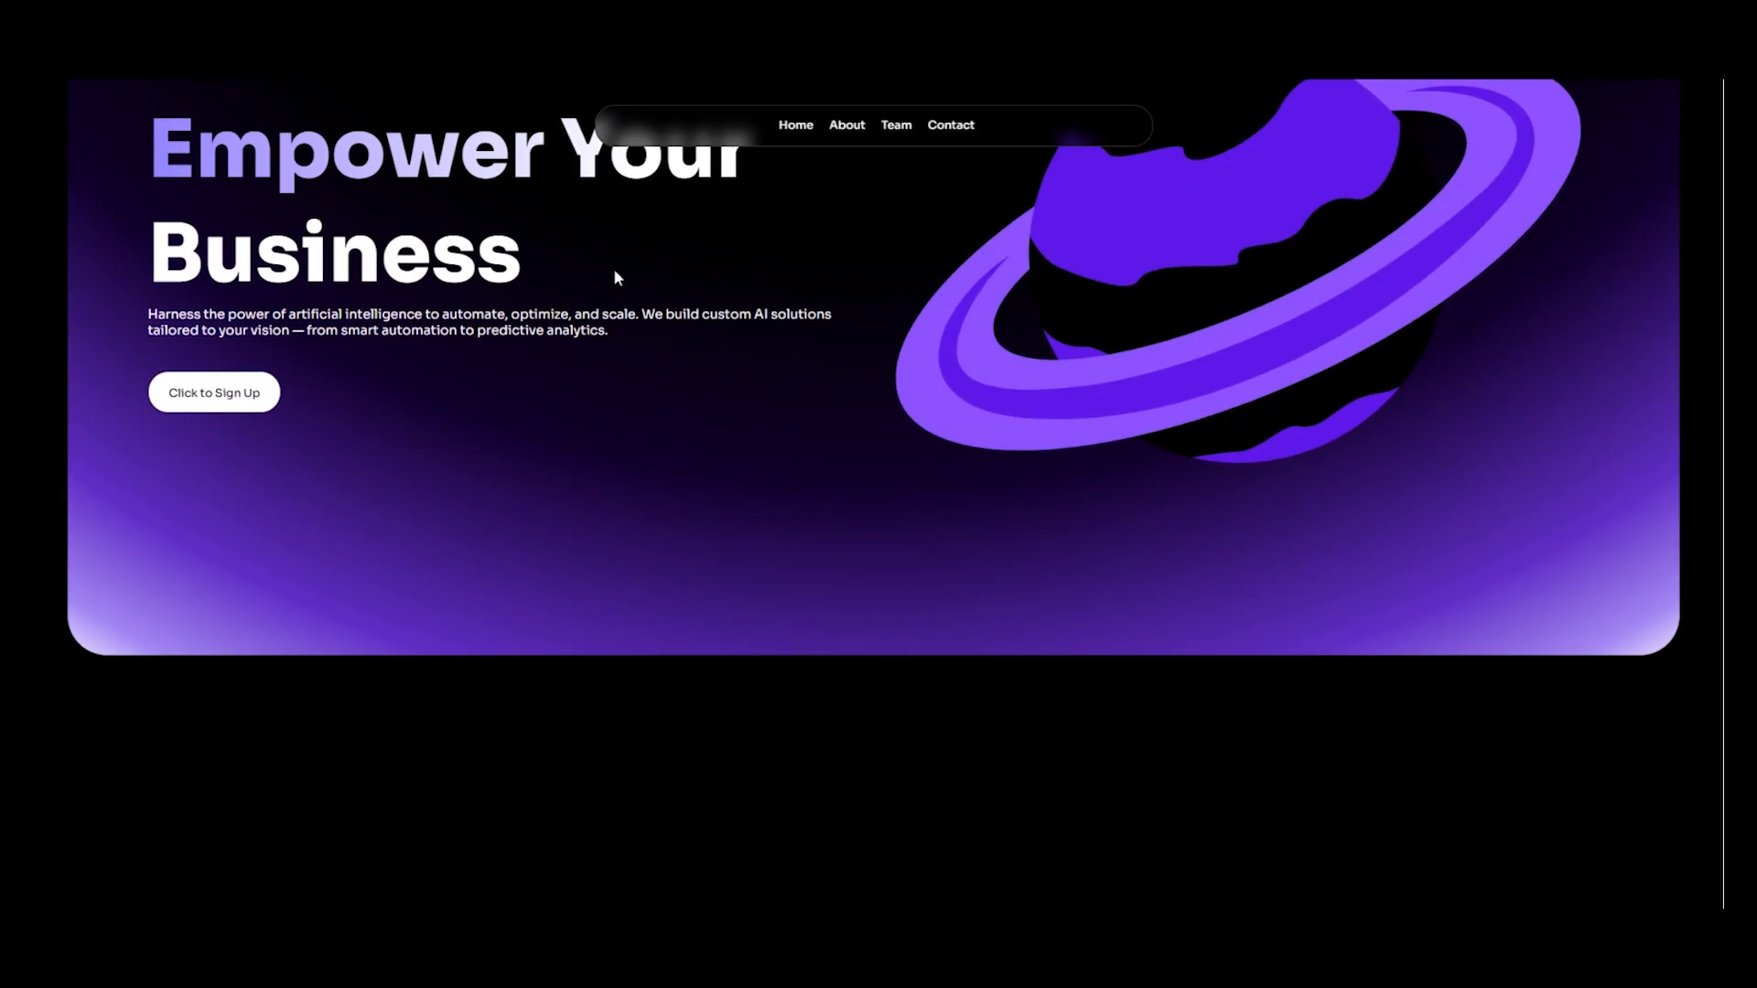
{"action": "scroll", "coordinate": [728, 556], "scroll_direction": "up", "scroll_amount": 5}
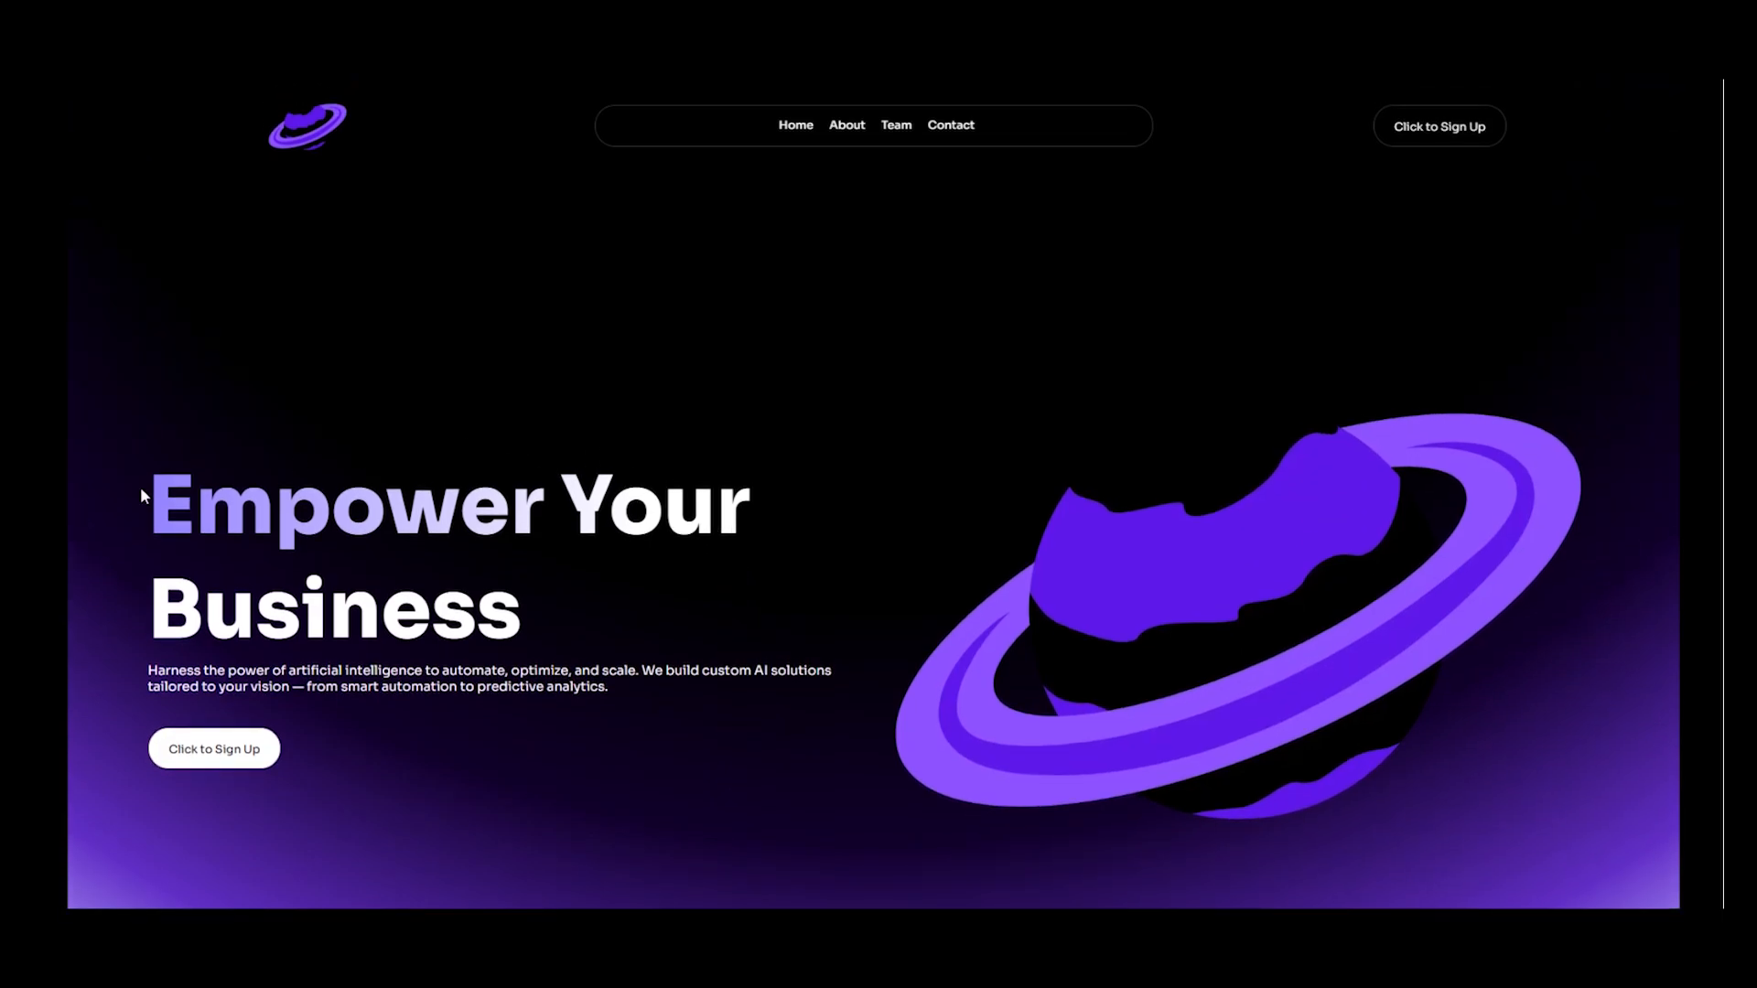
Examine the headline and sub-headline alignment and the header's scroll behaviour in the preview, comparing with the Evervault reference page
{"action": "left_click_drag", "start_coordinate": [141, 494], "coordinate": [491, 593]}
{"action": "left_click", "coordinate": [672, 603]}
{"action": "left_click_drag", "start_coordinate": [150, 675], "coordinate": [544, 689]}
{"action": "left_click", "coordinate": [544, 689]}
{"action": "scroll", "coordinate": [605, 637], "scroll_direction": "down", "scroll_amount": 1}
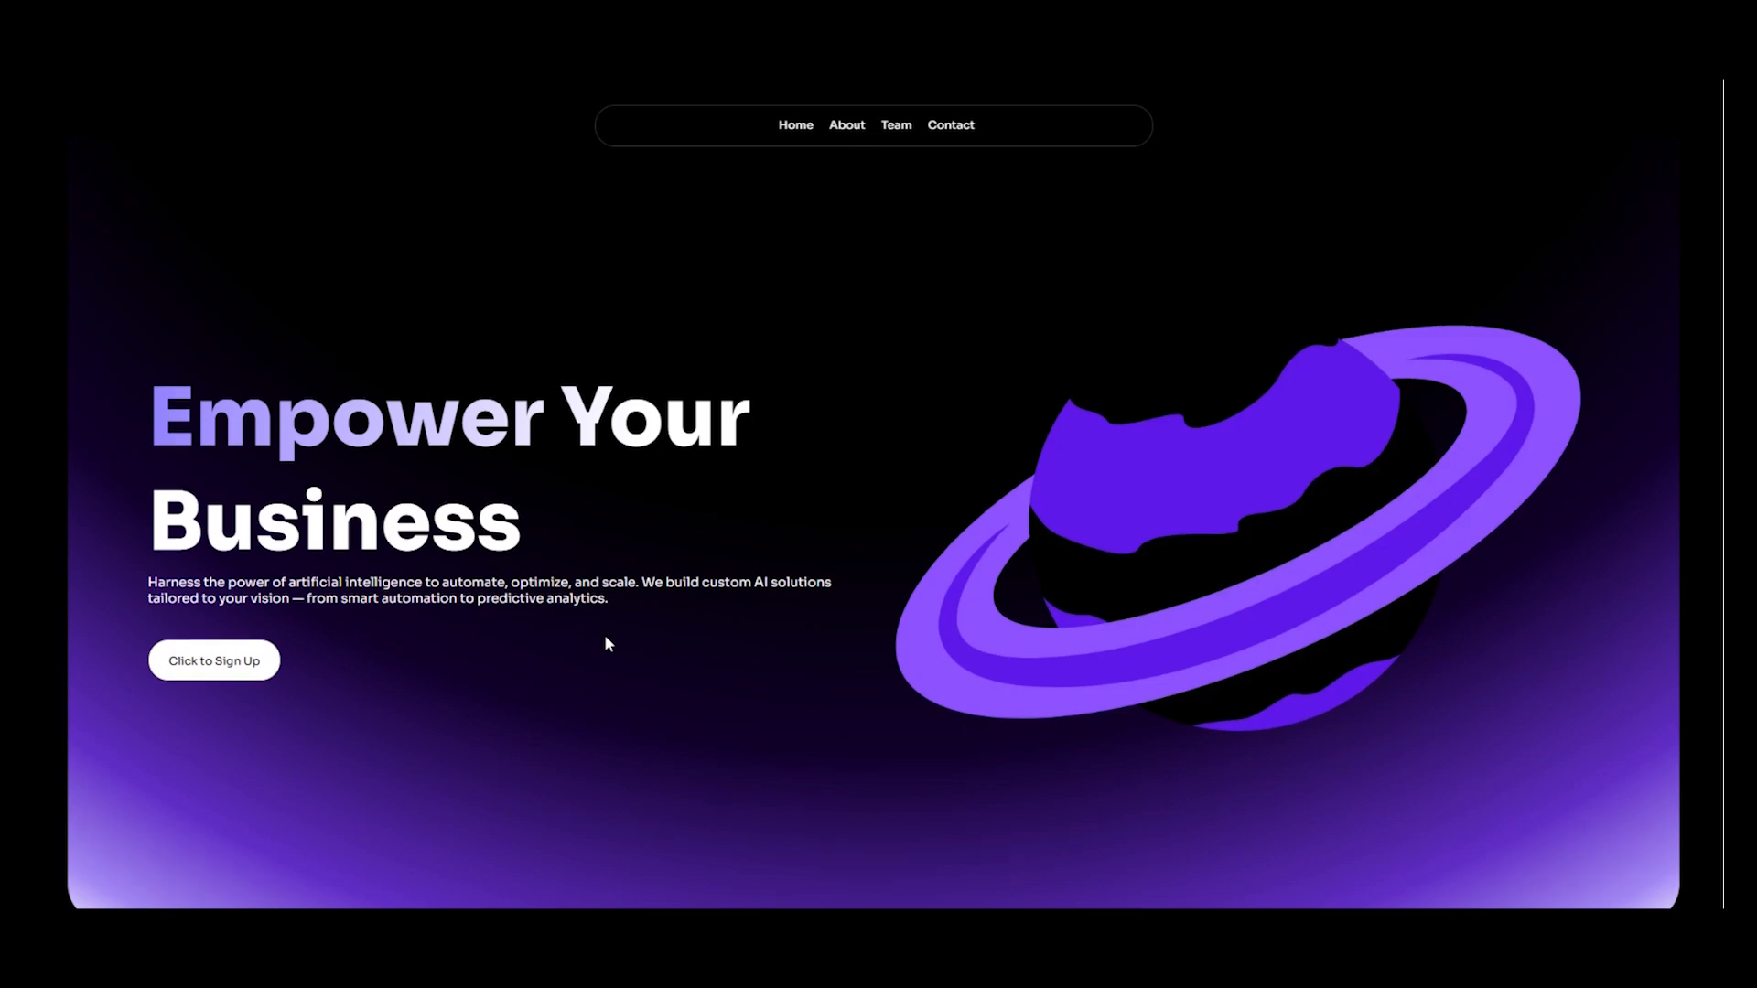
{"action": "scroll", "coordinate": [605, 644], "scroll_direction": "up", "scroll_amount": 1}
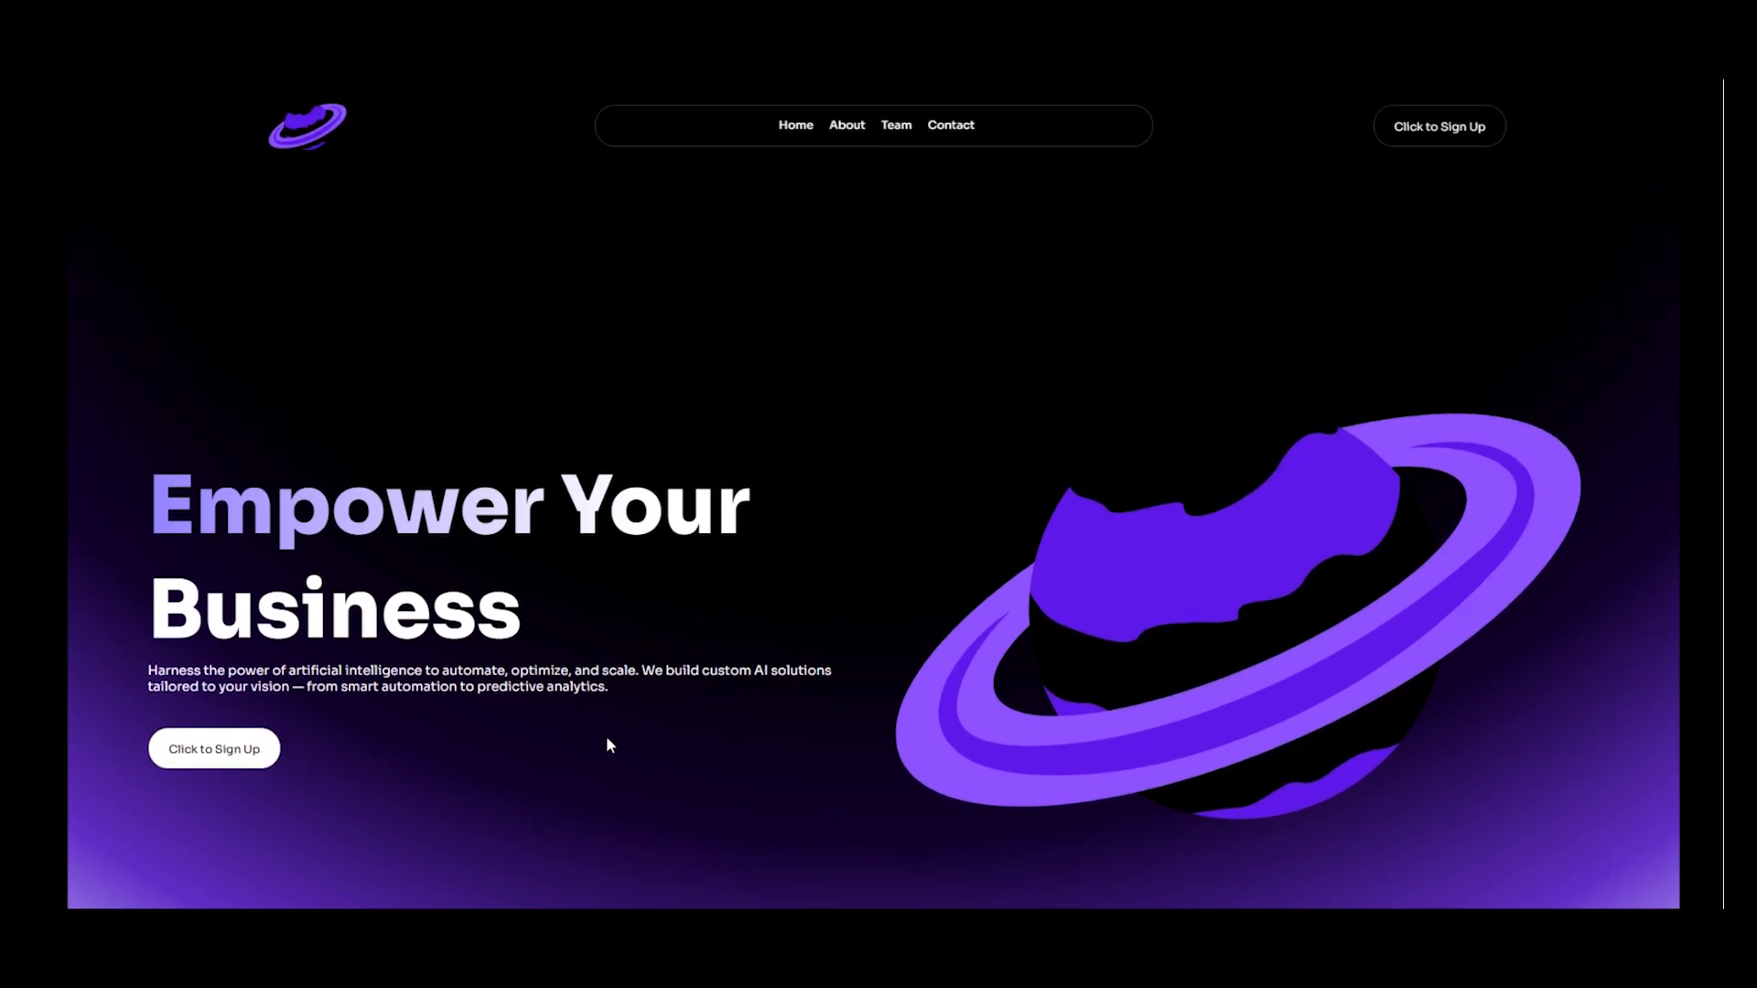
{"action": "scroll", "coordinate": [607, 740], "scroll_direction": "down", "scroll_amount": 4}
{"action": "scroll", "coordinate": [607, 738], "scroll_direction": "up", "scroll_amount": 4}
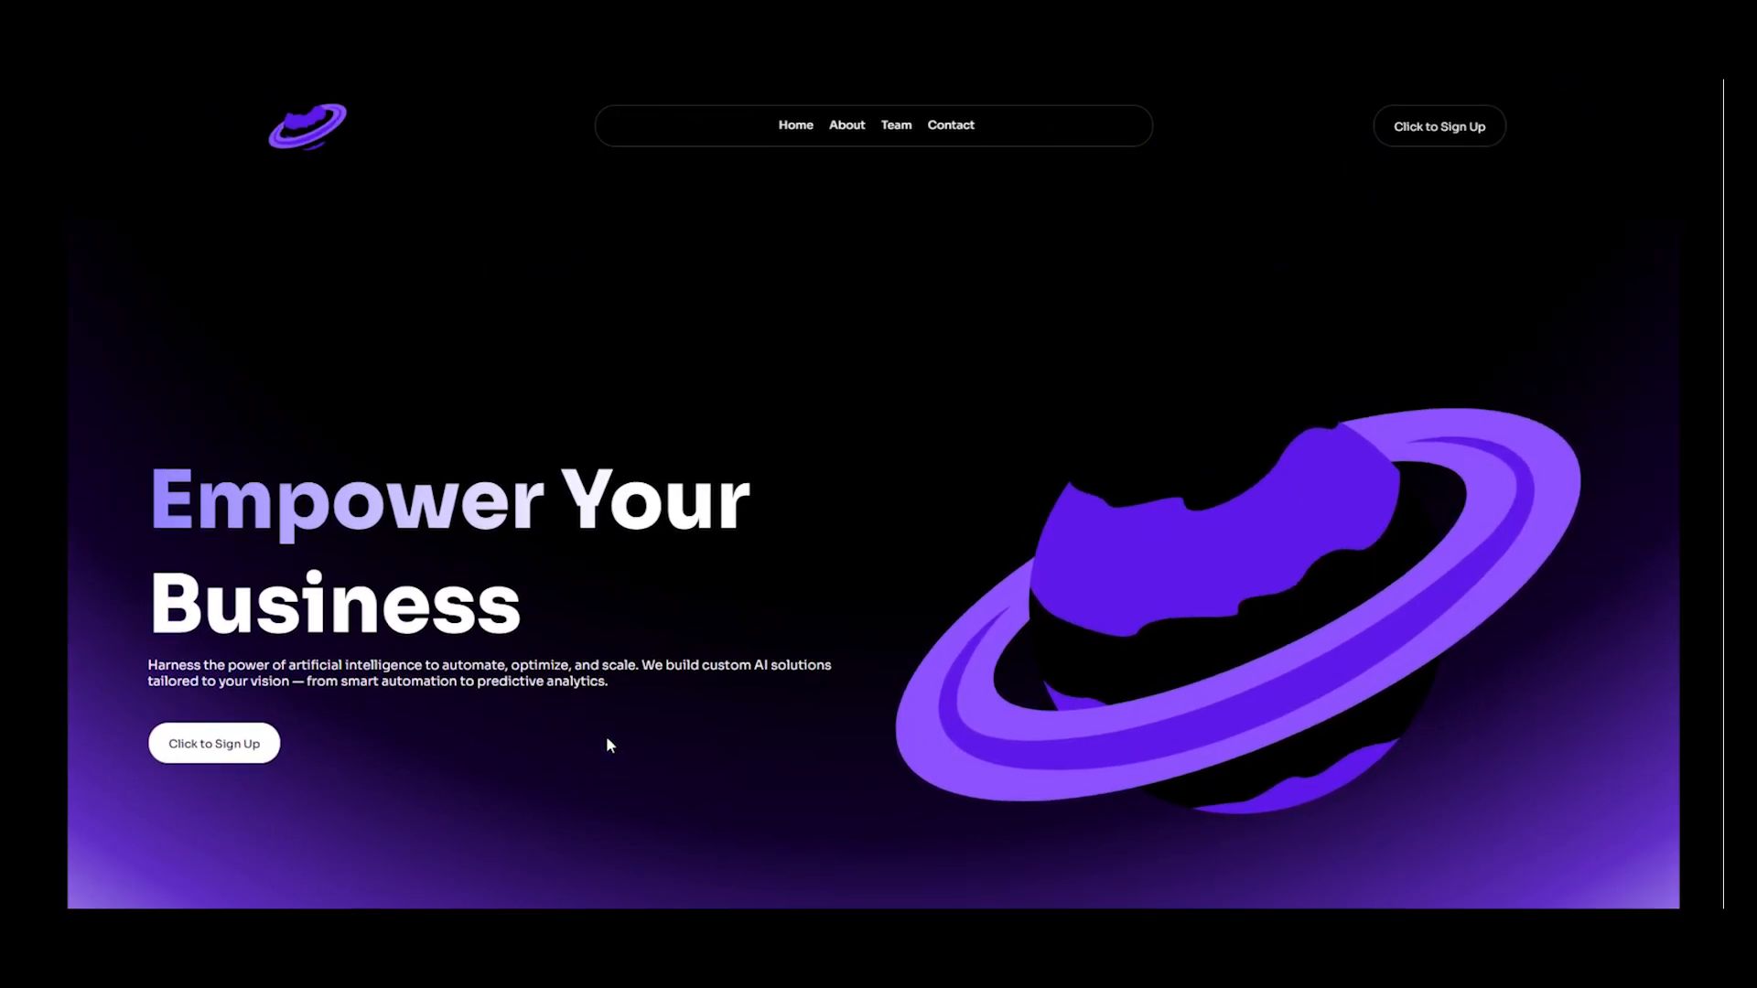
{"action": "scroll", "coordinate": [607, 738], "scroll_direction": "down", "scroll_amount": 1}
{"action": "scroll", "coordinate": [606, 738], "scroll_direction": "up", "scroll_amount": 1}
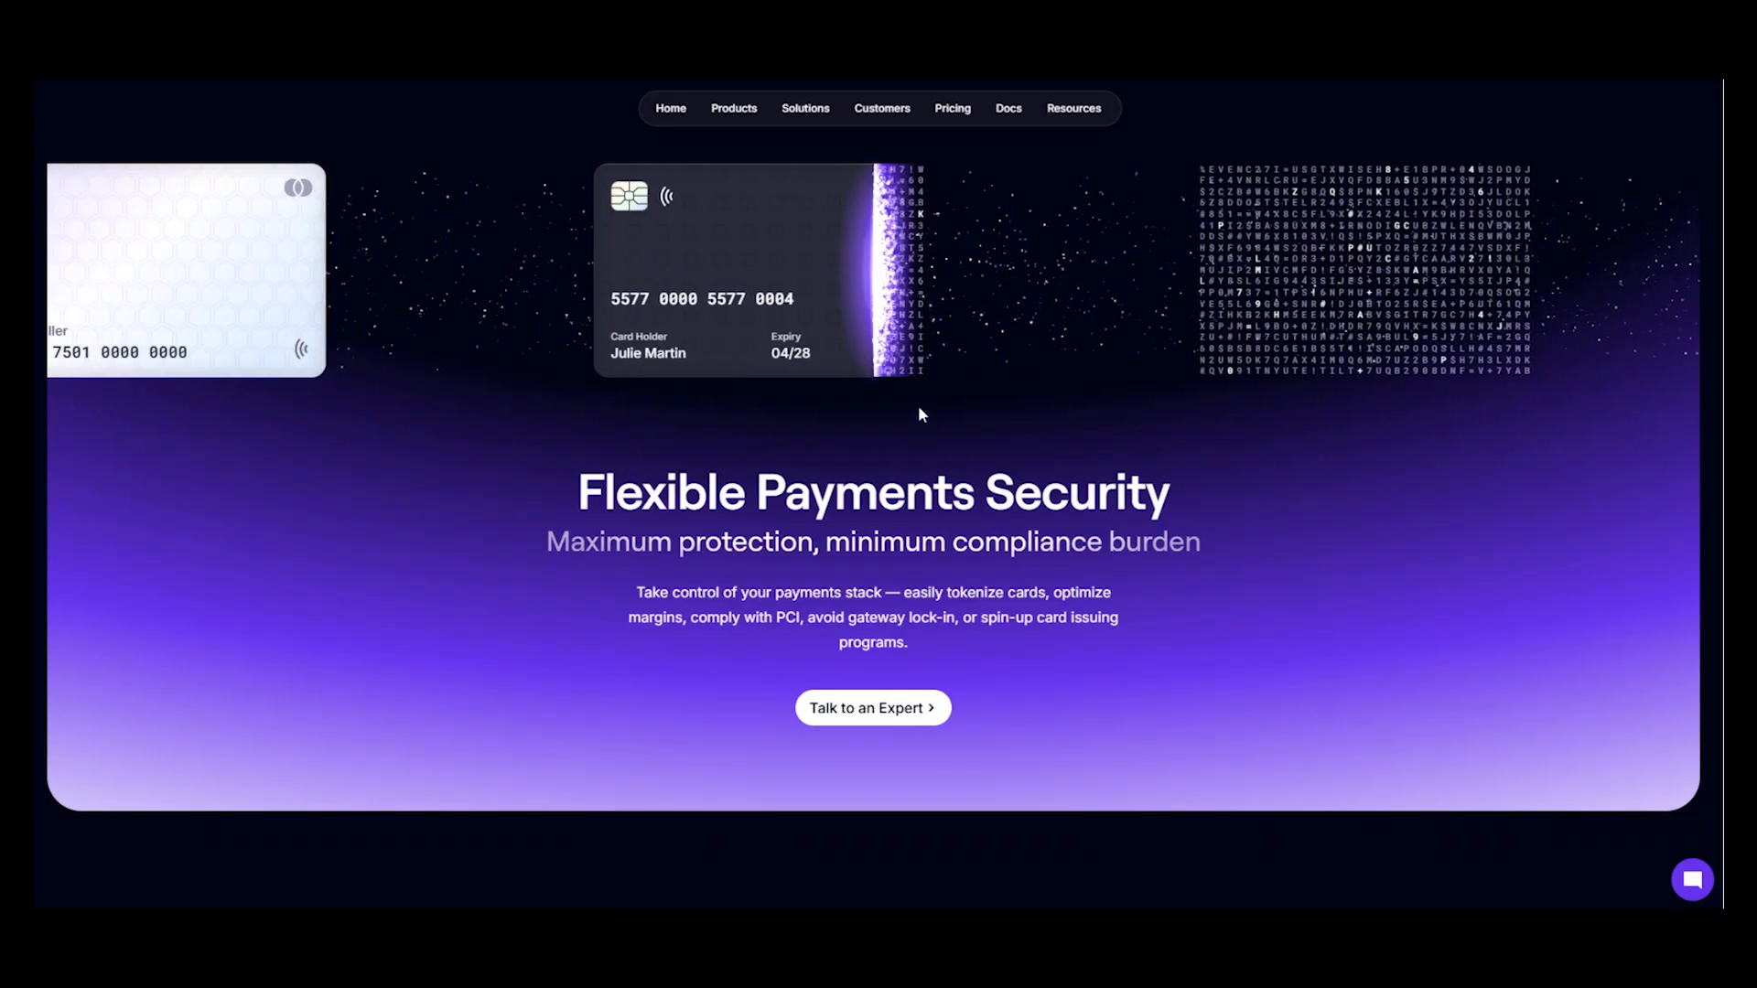
Examine how the Evervault reference header changes while scrolling, including its logo, log-in link and call-to-action button
{"action": "scroll", "coordinate": [919, 404], "scroll_direction": "down", "scroll_amount": 4}
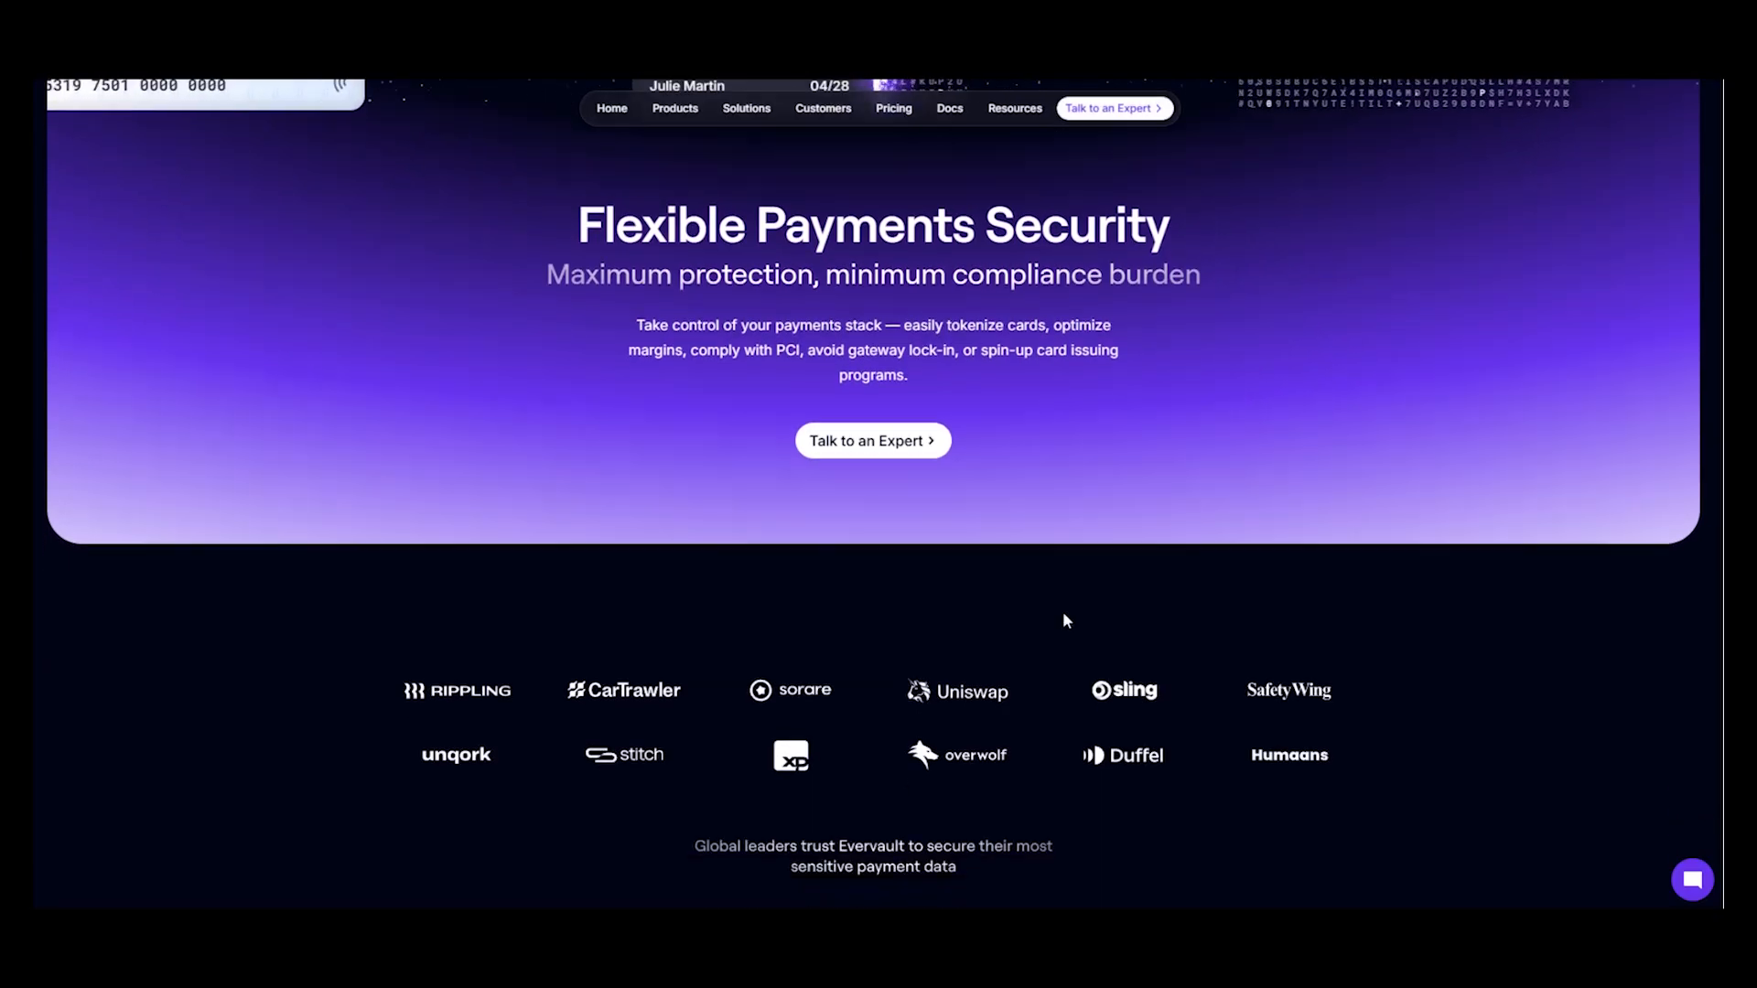
{"action": "scroll", "coordinate": [1062, 611], "scroll_direction": "up", "scroll_amount": 4}
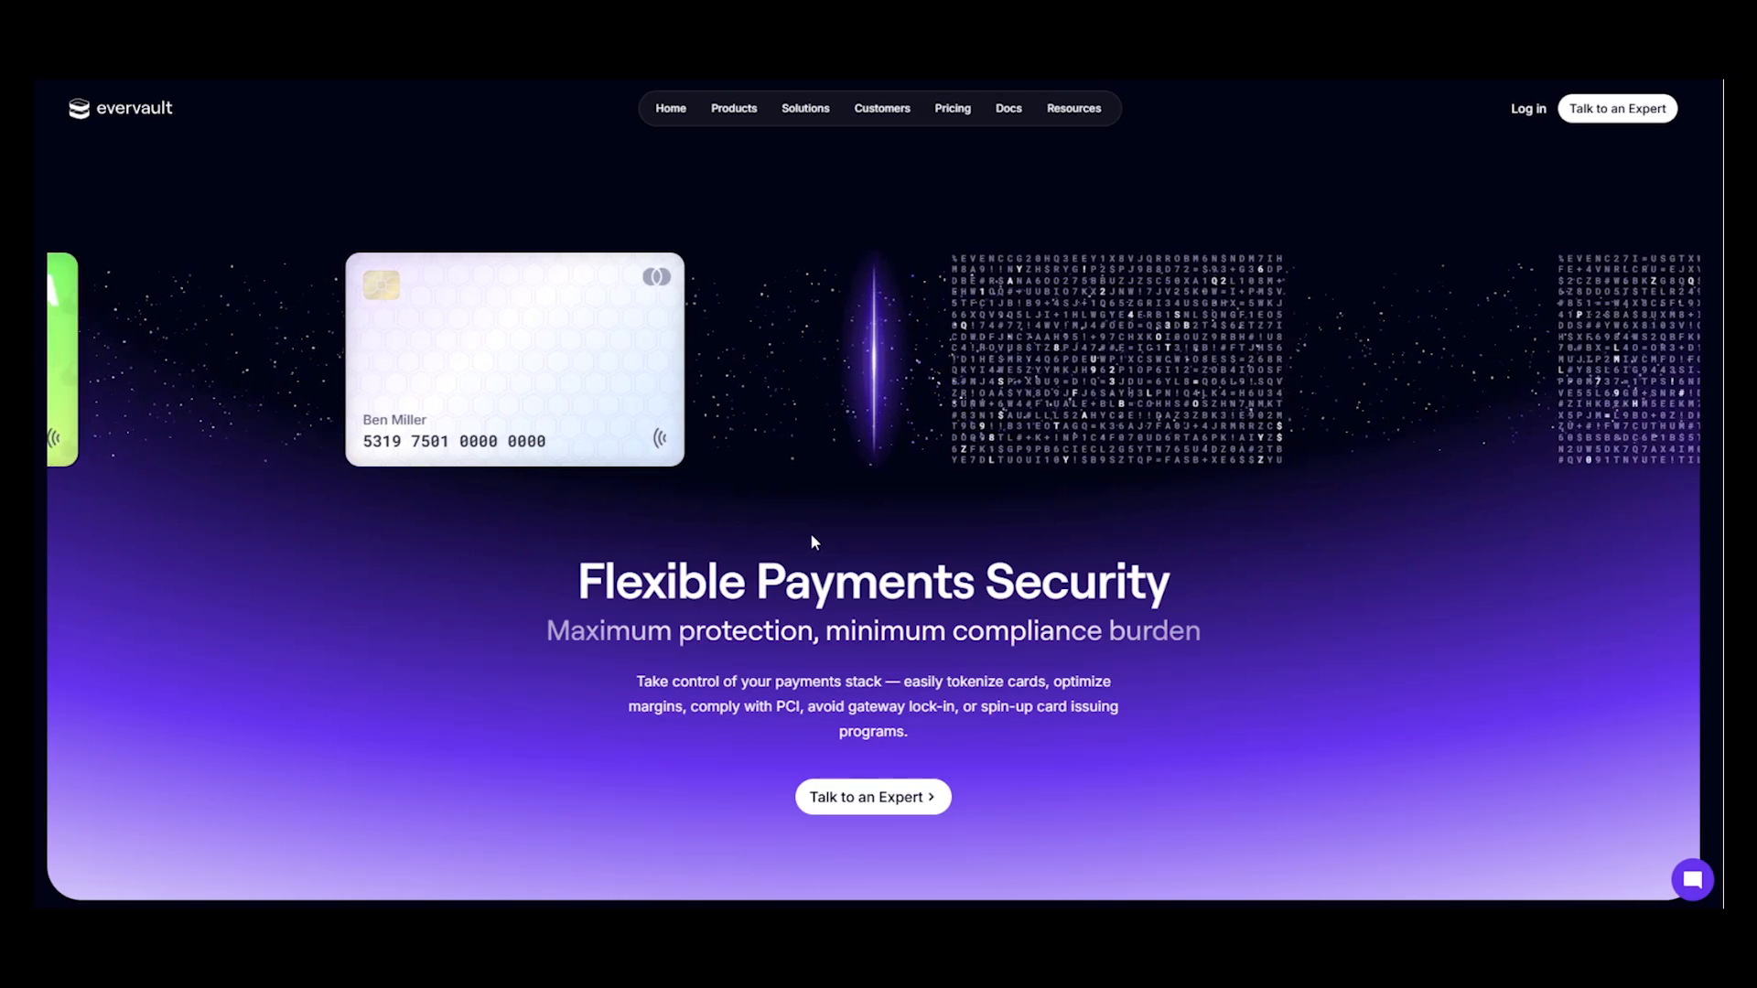
{"action": "scroll", "coordinate": [1384, 492], "scroll_direction": "down", "scroll_amount": 2}
{"action": "scroll", "coordinate": [1382, 493], "scroll_direction": "down", "scroll_amount": 2}
{"action": "scroll", "coordinate": [1382, 492], "scroll_direction": "up", "scroll_amount": 4}
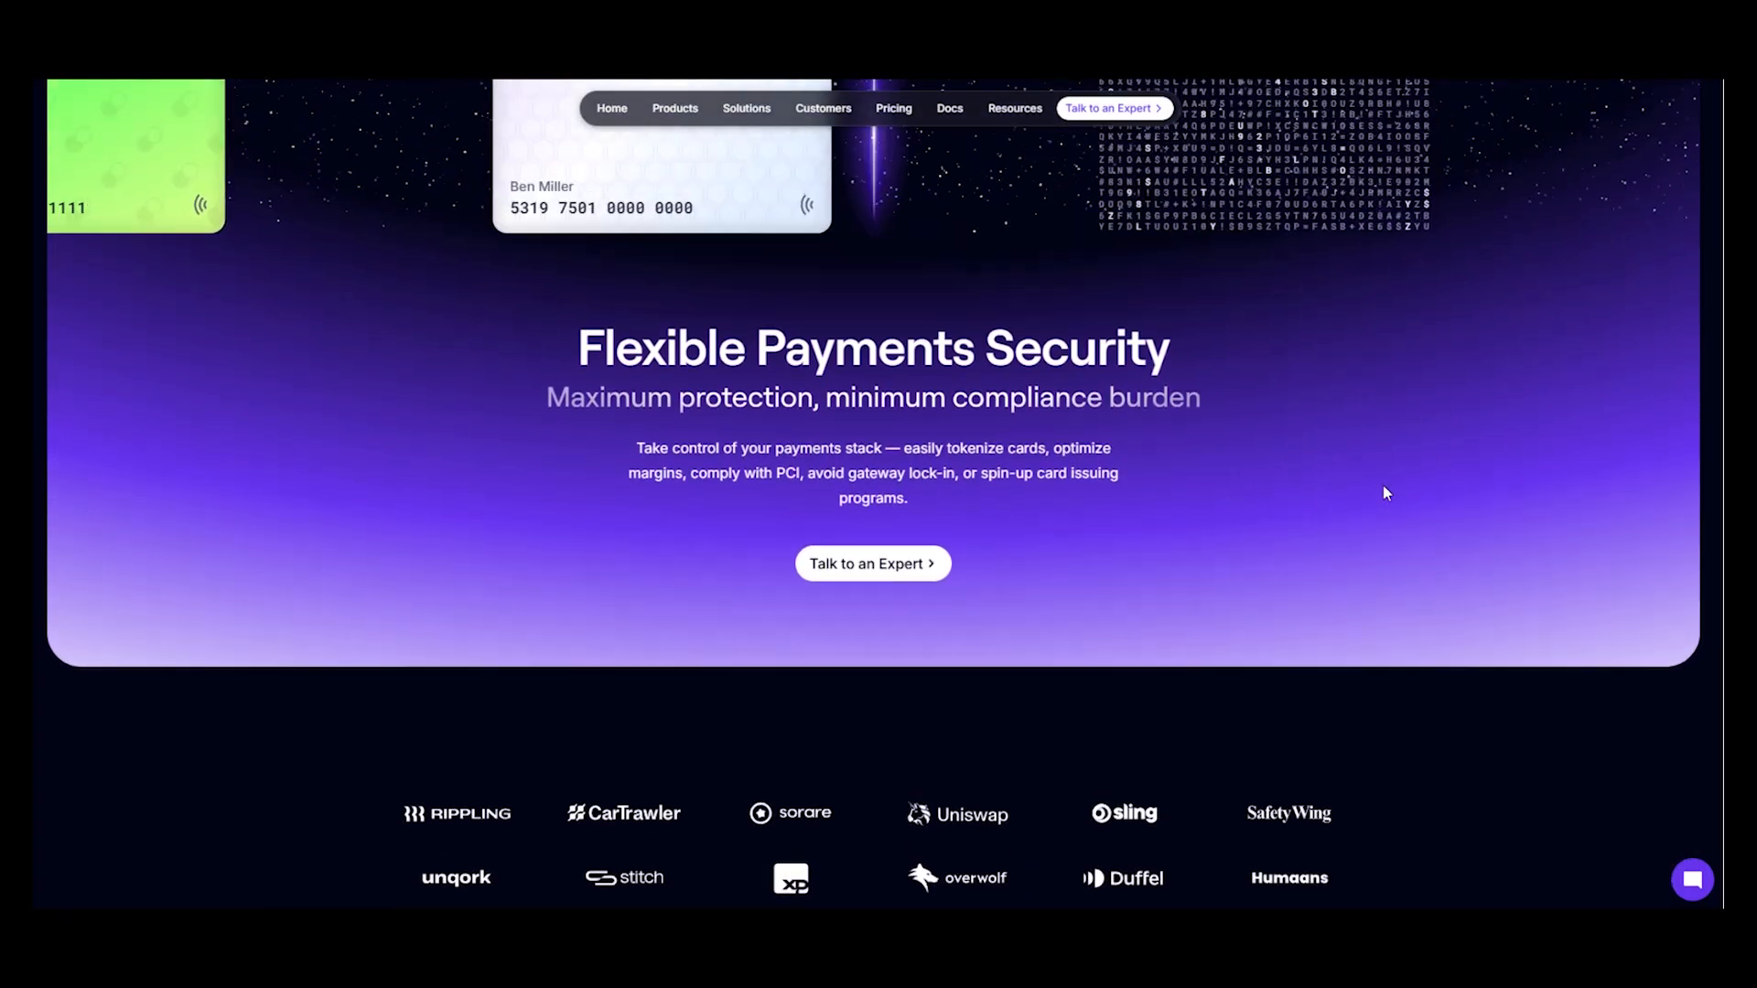
{"action": "scroll", "coordinate": [1333, 640], "scroll_direction": "down", "scroll_amount": 2}
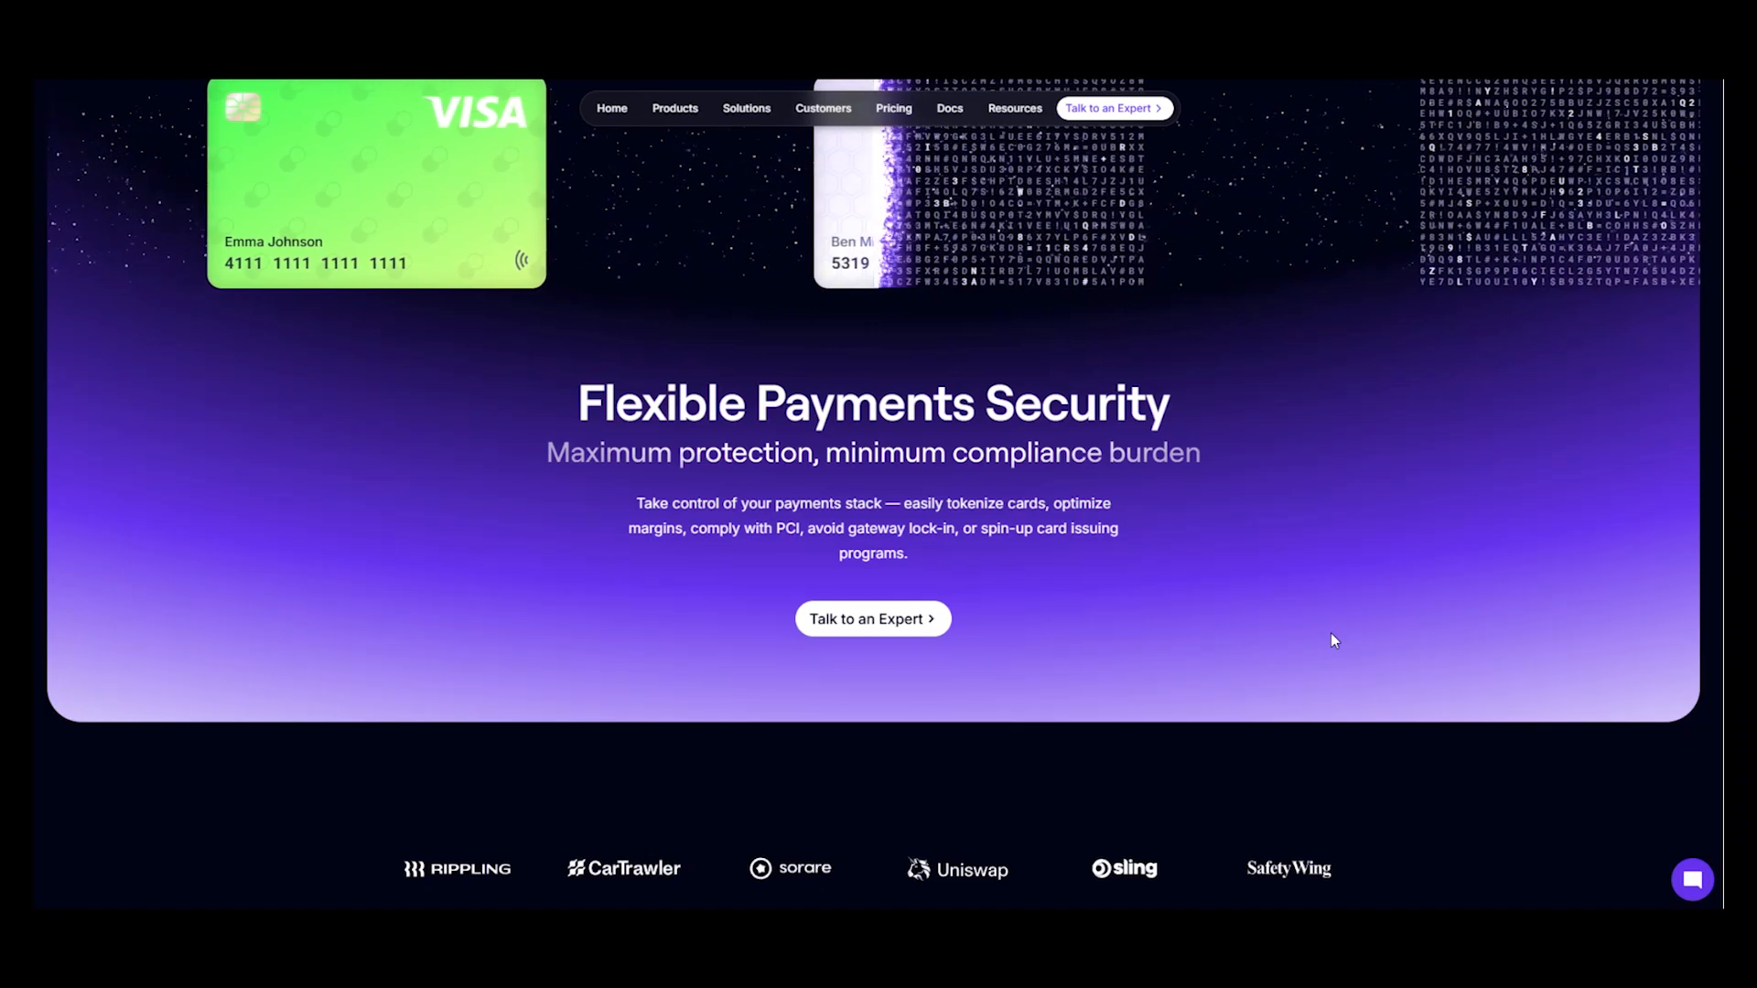
{"action": "scroll", "coordinate": [1334, 639], "scroll_direction": "down", "scroll_amount": 1}
{"action": "scroll", "coordinate": [1333, 640], "scroll_direction": "up", "scroll_amount": 2}
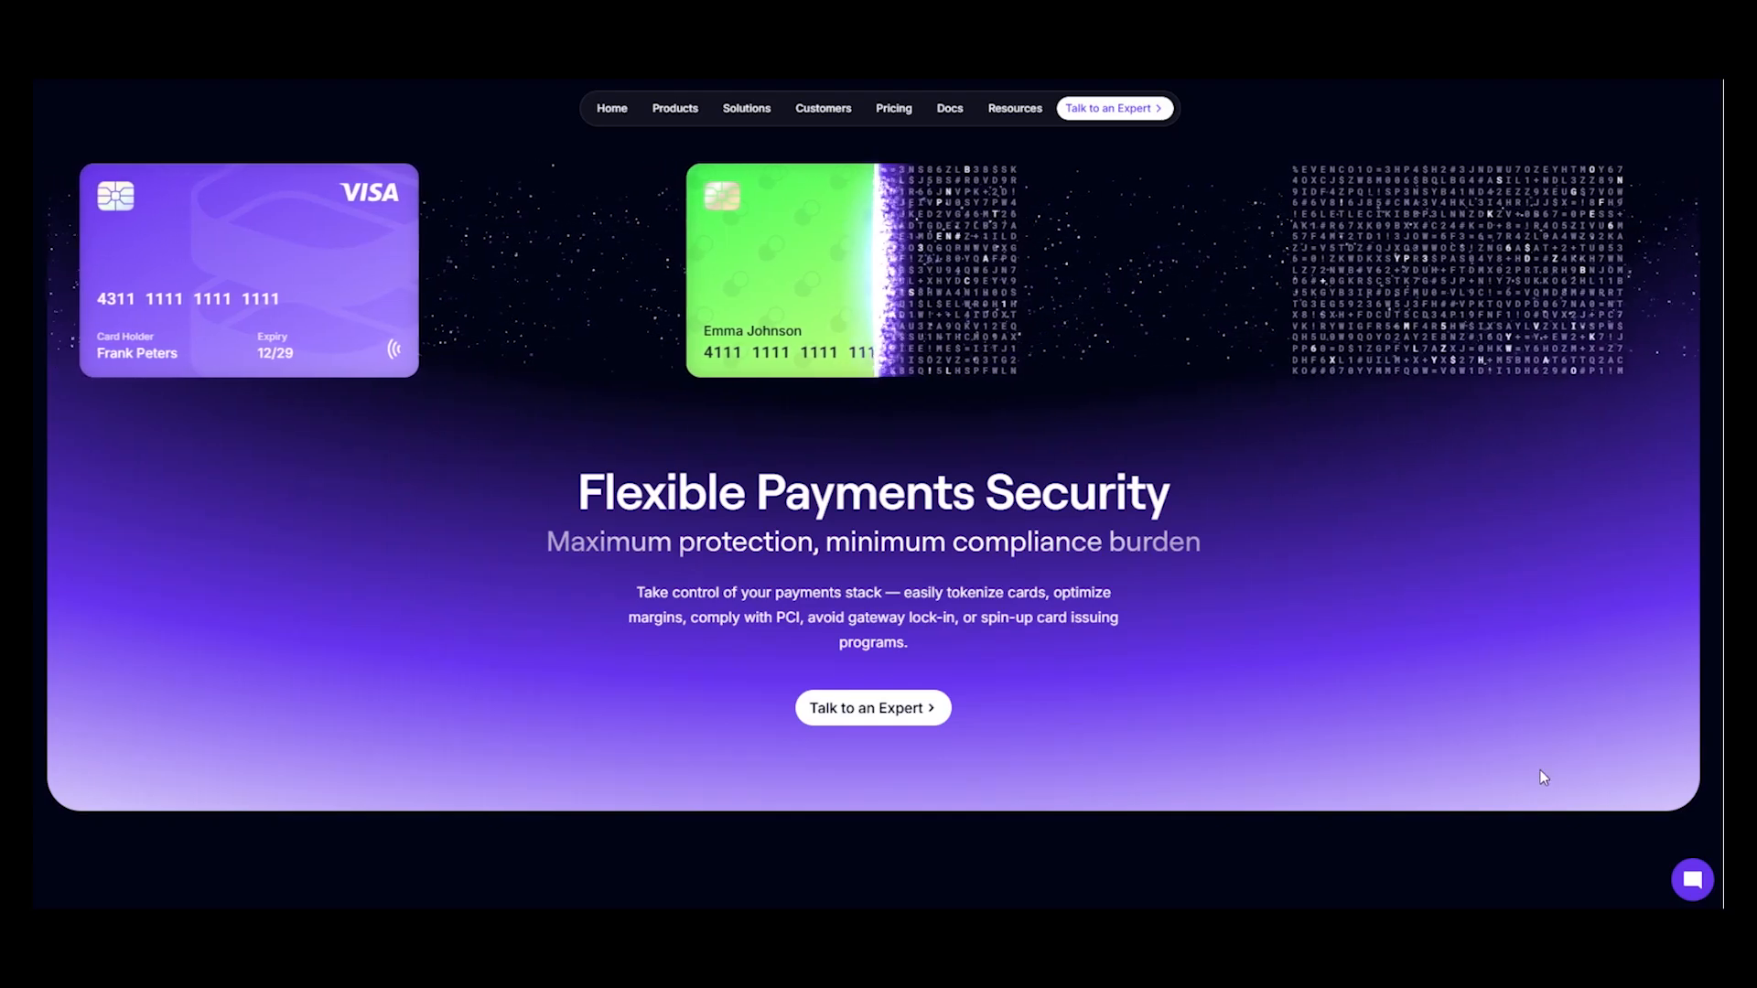
{"action": "scroll", "coordinate": [1482, 717], "scroll_direction": "up", "scroll_amount": 1}
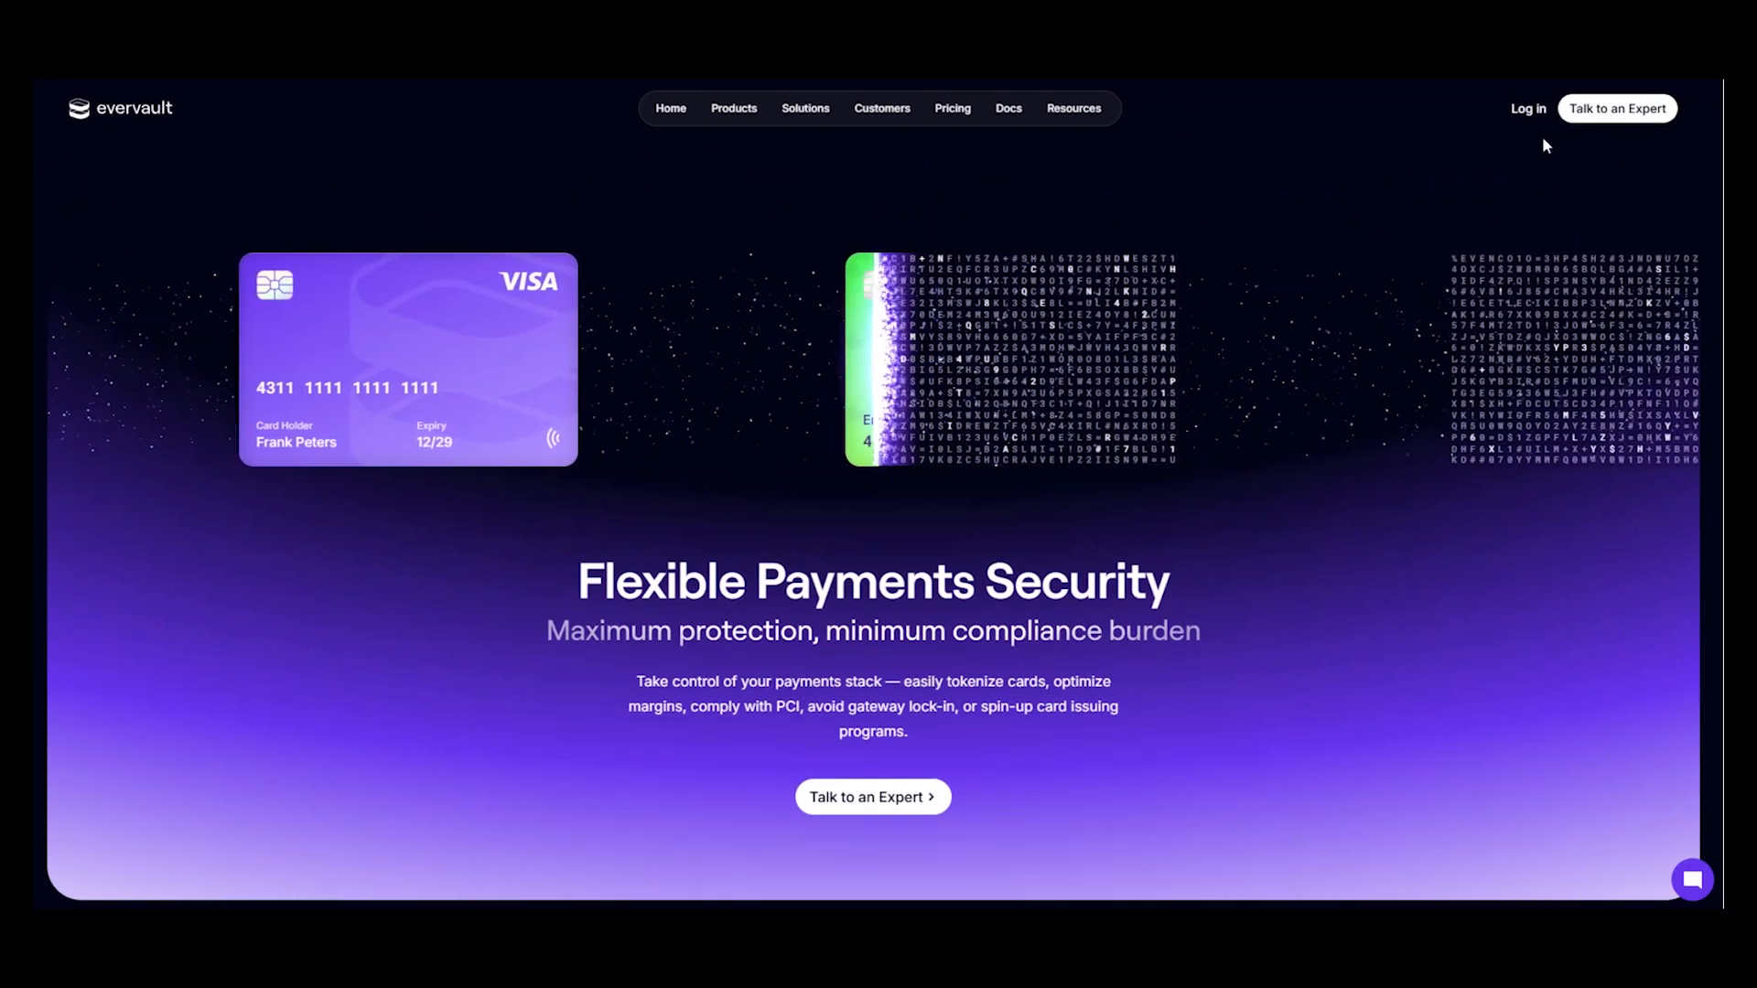
{"action": "scroll", "coordinate": [1399, 244], "scroll_direction": "down", "scroll_amount": 1}
{"action": "scroll", "coordinate": [1333, 390], "scroll_direction": "down", "scroll_amount": 3}
{"action": "scroll", "coordinate": [1294, 580], "scroll_direction": "up", "scroll_amount": 3}
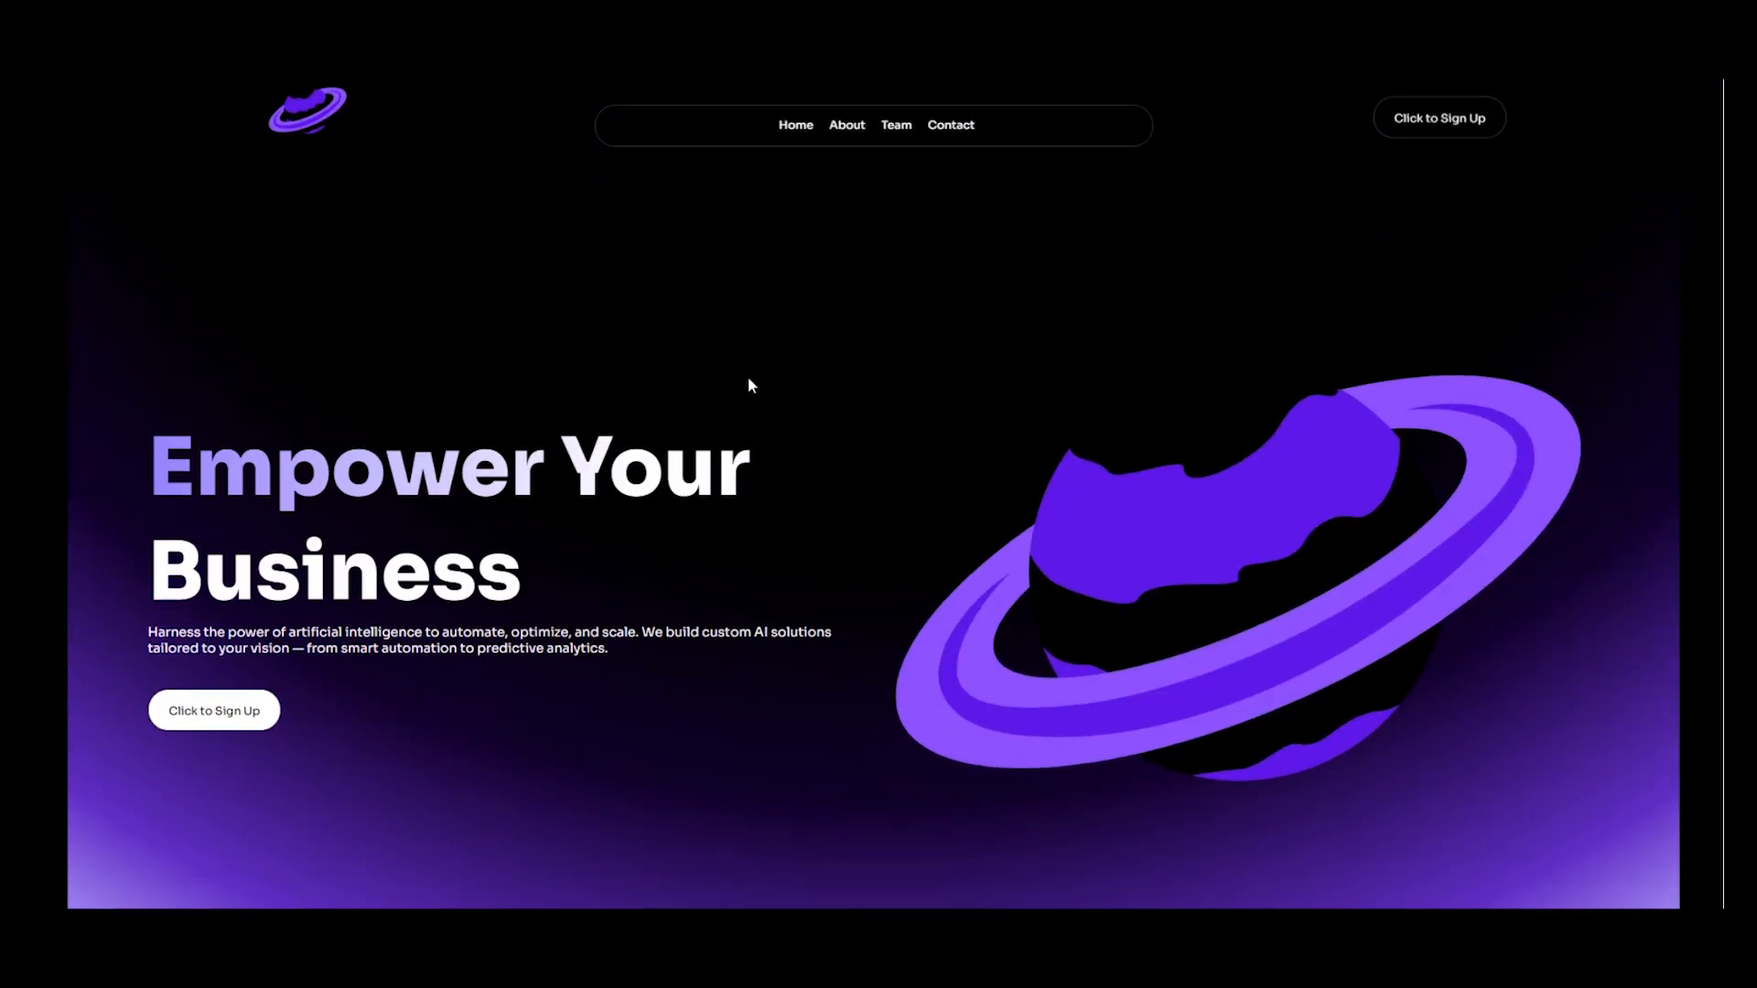
Examine how the logo, navigation pill and sign-up button in the page preview's header react to scrolling down and back up
{"action": "scroll", "coordinate": [749, 379], "scroll_direction": "down", "scroll_amount": 2}
{"action": "scroll", "coordinate": [749, 379], "scroll_direction": "up", "scroll_amount": 2}
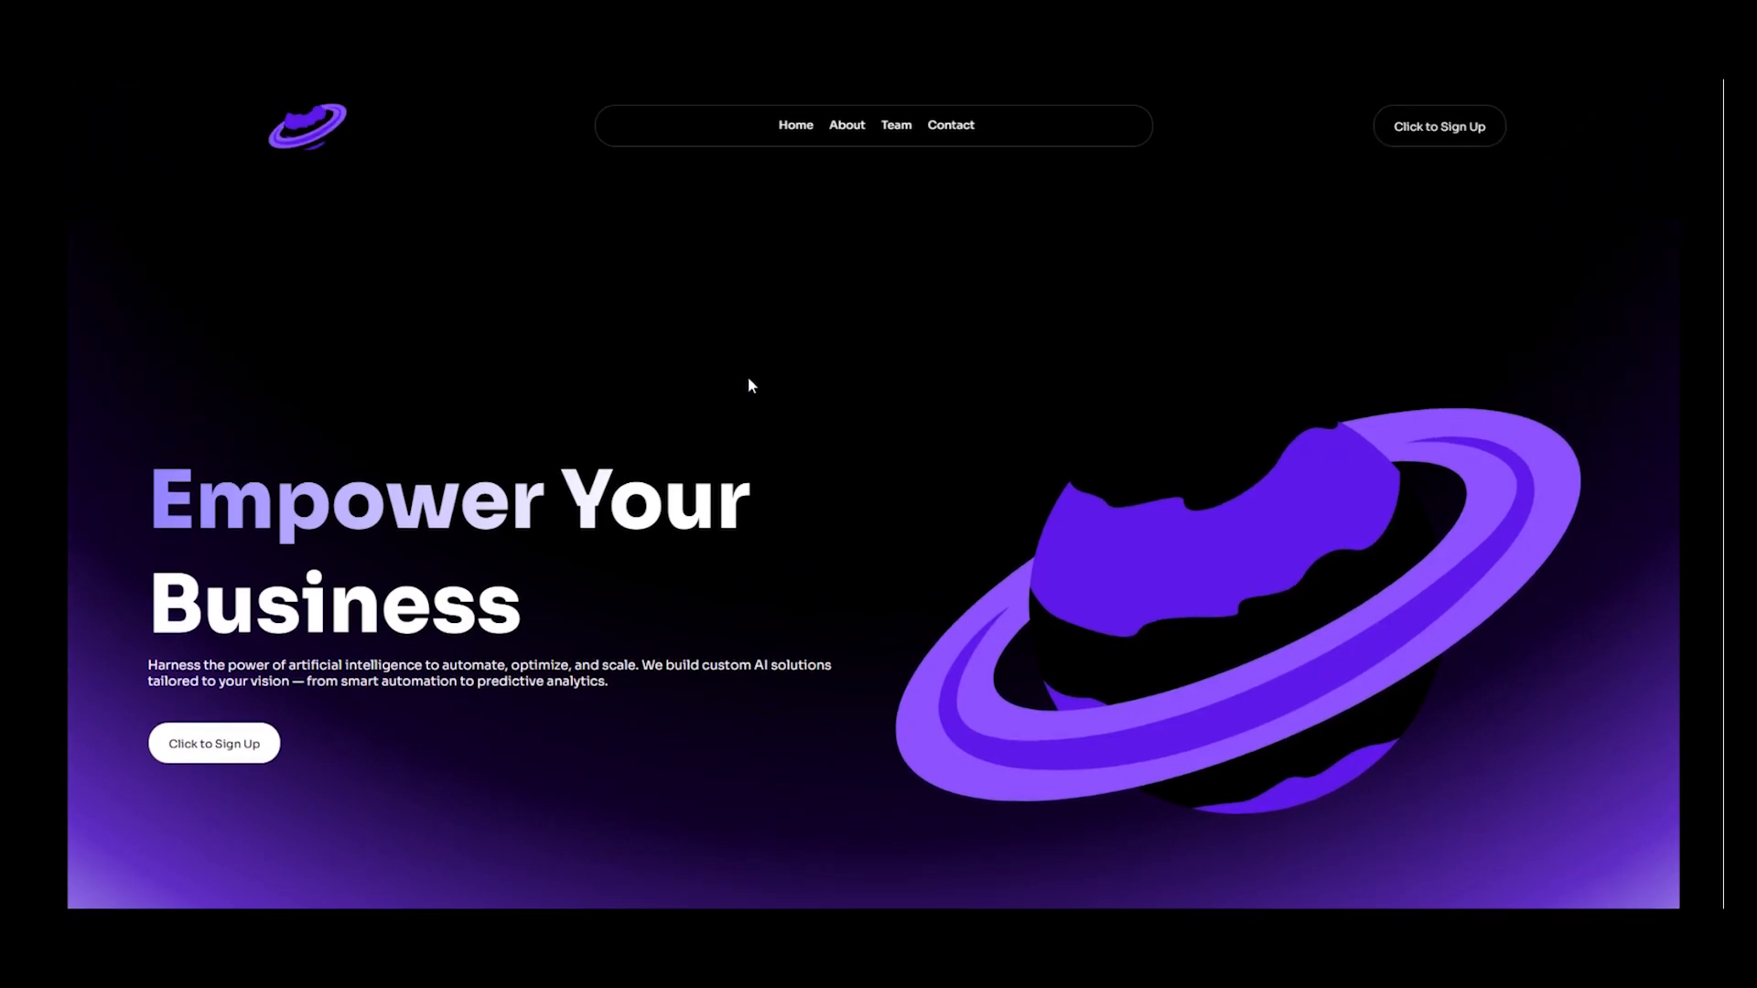
{"action": "scroll", "coordinate": [749, 379], "scroll_direction": "down", "scroll_amount": 1}
{"action": "scroll", "coordinate": [749, 379], "scroll_direction": "up", "scroll_amount": 1}
{"action": "scroll", "coordinate": [748, 379], "scroll_direction": "down", "scroll_amount": 2}
{"action": "scroll", "coordinate": [748, 379], "scroll_direction": "up", "scroll_amount": 2}
{"action": "scroll", "coordinate": [532, 284], "scroll_direction": "down", "scroll_amount": 3}
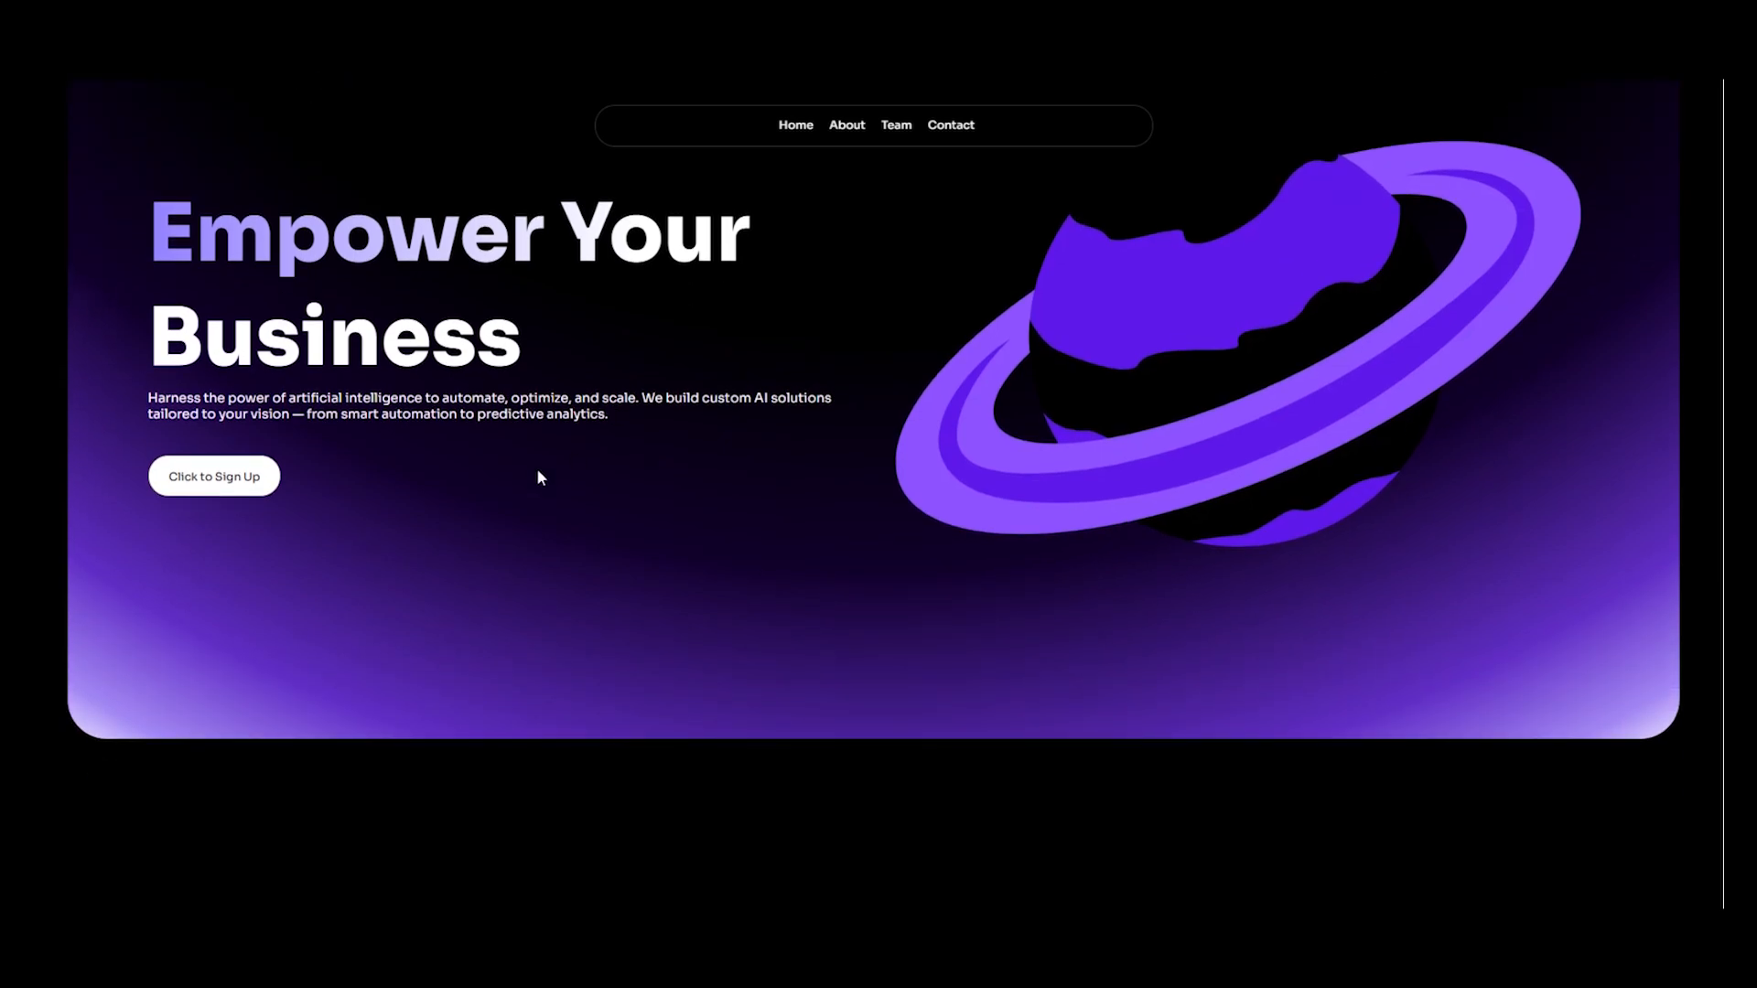
{"action": "scroll", "coordinate": [494, 611], "scroll_direction": "down", "scroll_amount": 1}
{"action": "scroll", "coordinate": [857, 695], "scroll_direction": "up", "scroll_amount": 4}
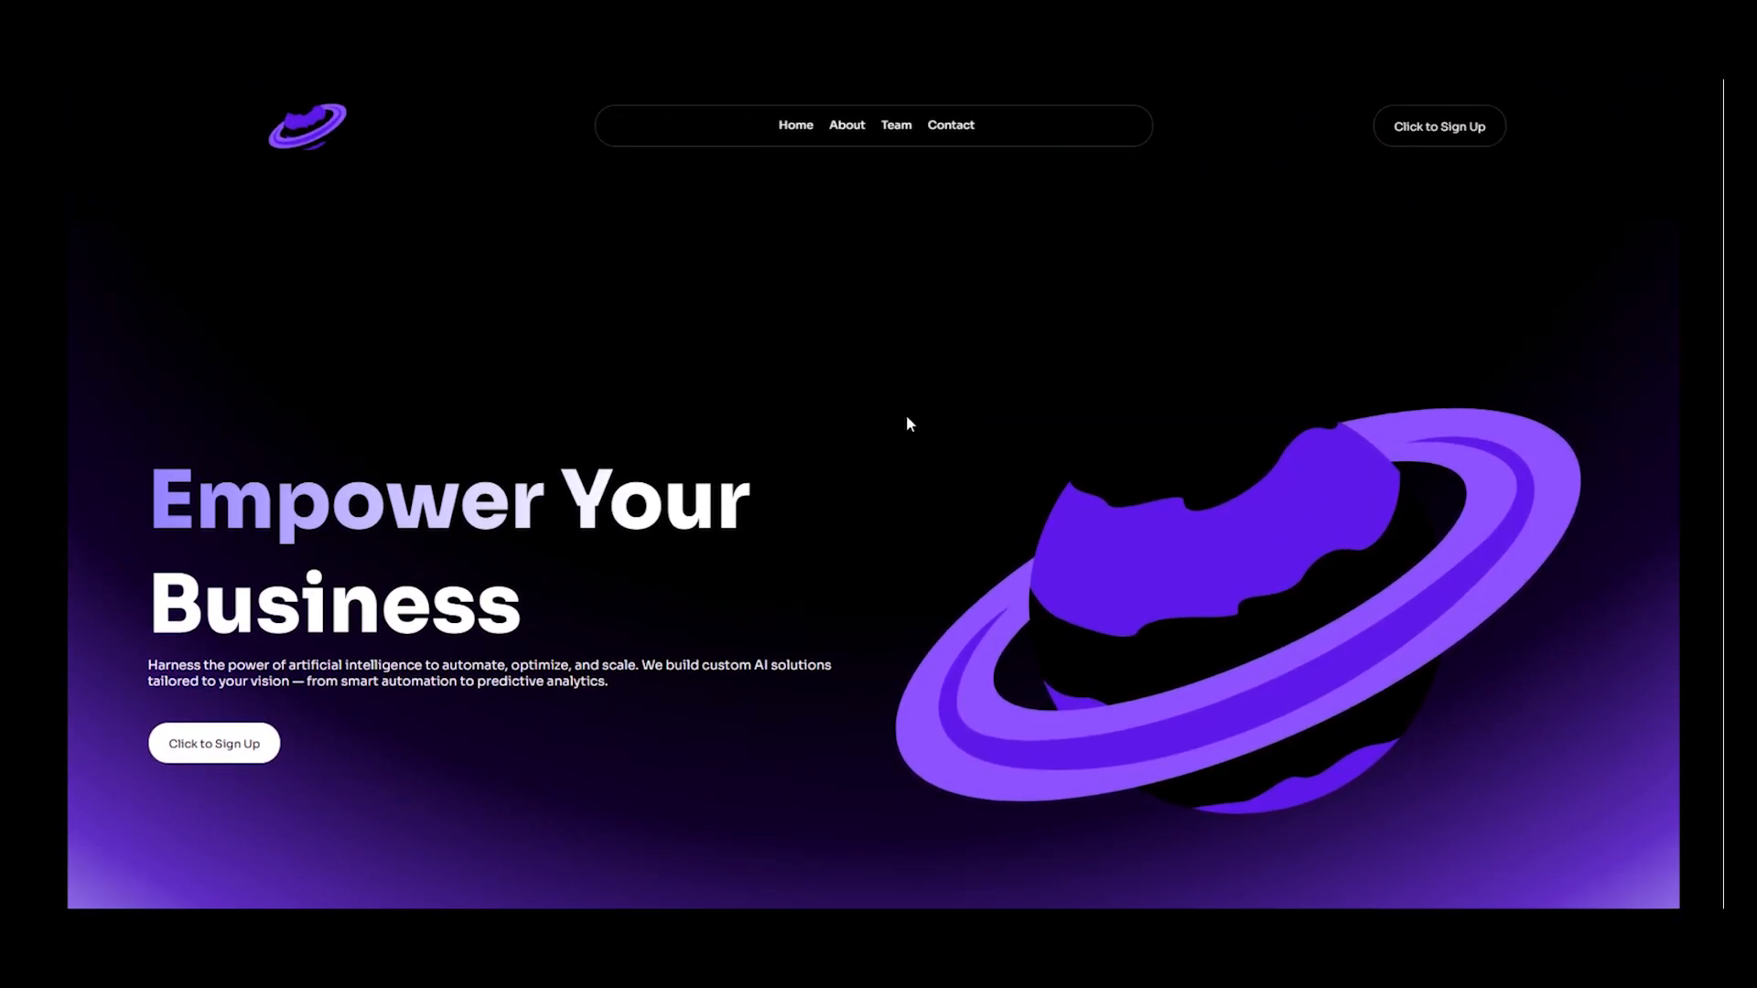
{"action": "scroll", "coordinate": [906, 420], "scroll_direction": "down", "scroll_amount": 2}
{"action": "scroll", "coordinate": [906, 420], "scroll_direction": "up", "scroll_amount": 2}
{"action": "scroll", "coordinate": [905, 420], "scroll_direction": "down", "scroll_amount": 2}
{"action": "scroll", "coordinate": [907, 419], "scroll_direction": "up", "scroll_amount": 2}
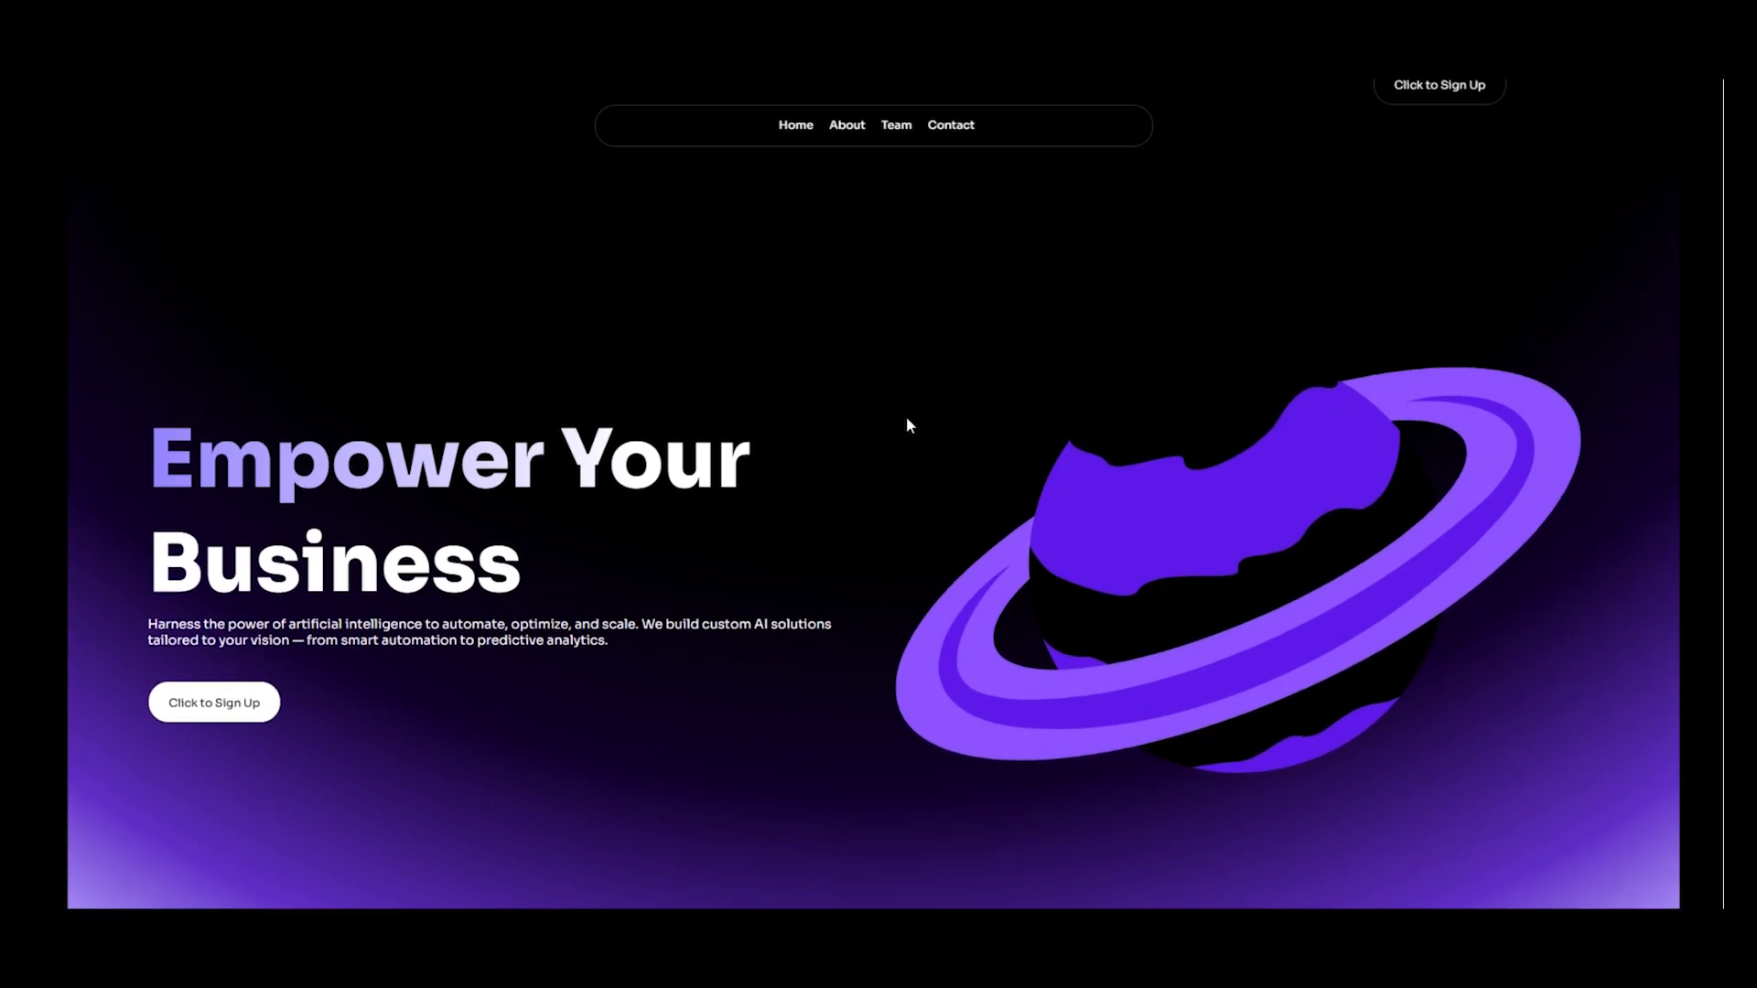
{"action": "scroll", "coordinate": [907, 419], "scroll_direction": "down", "scroll_amount": 4}
{"action": "scroll", "coordinate": [909, 424], "scroll_direction": "up", "scroll_amount": 1}
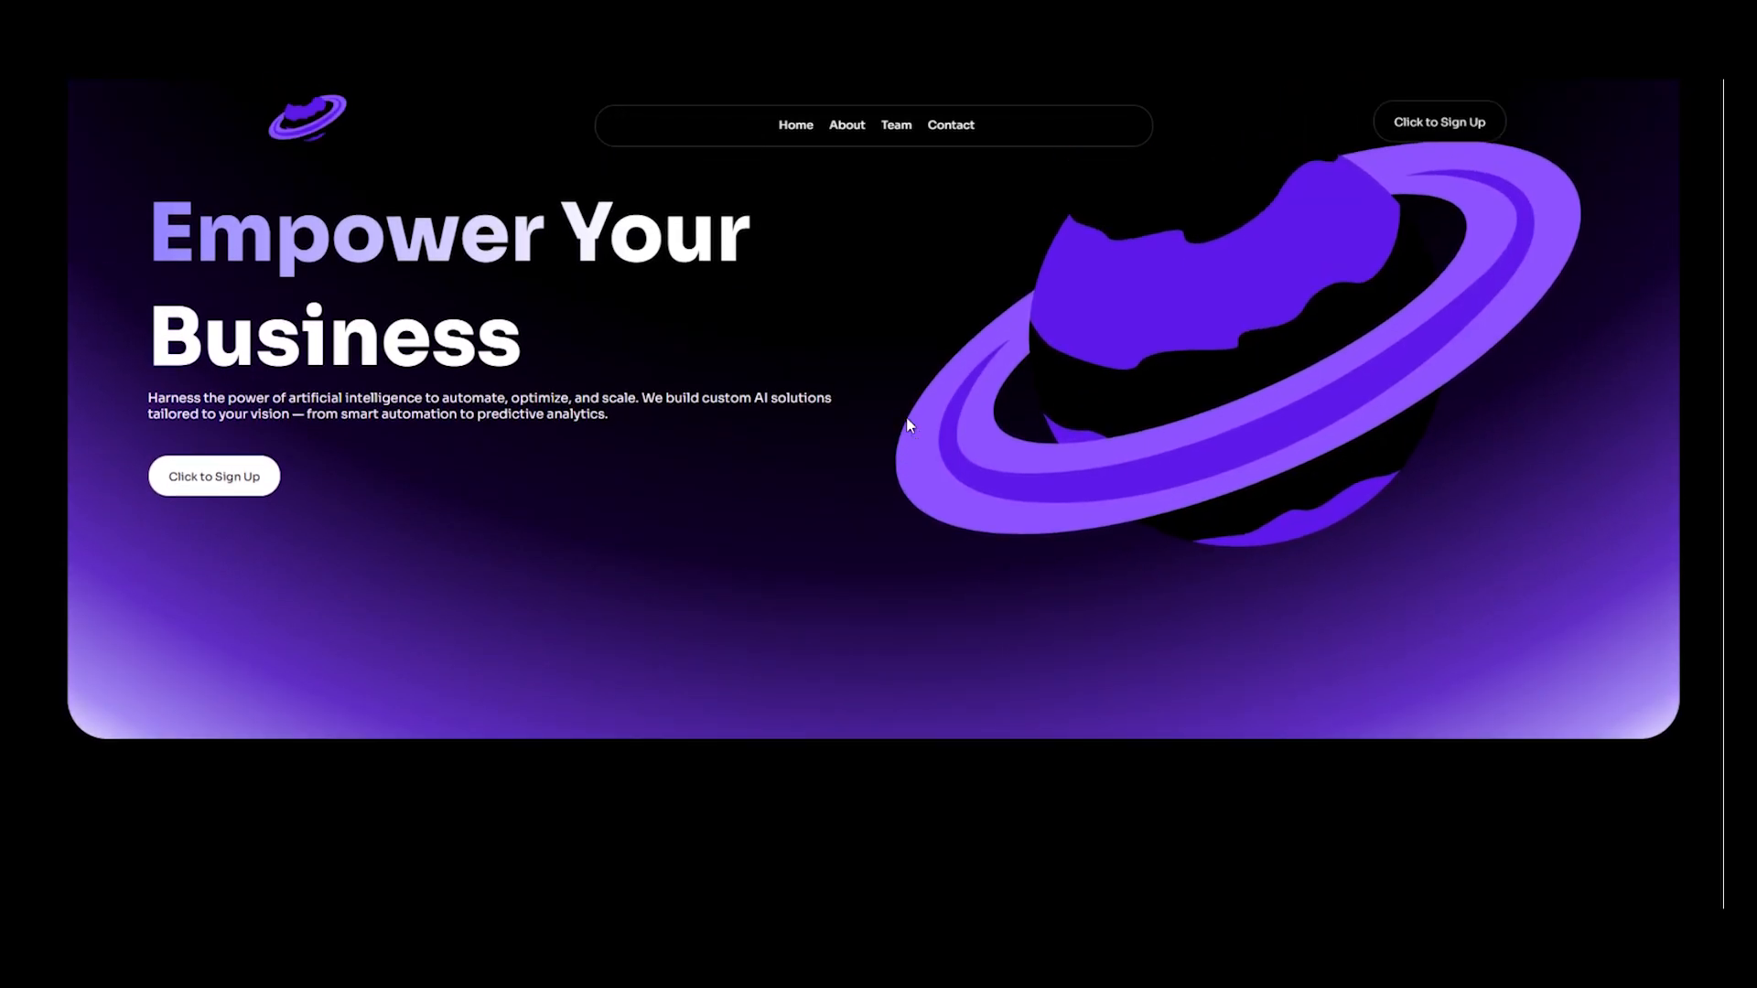
{"action": "scroll", "coordinate": [908, 423], "scroll_direction": "up", "scroll_amount": 1}
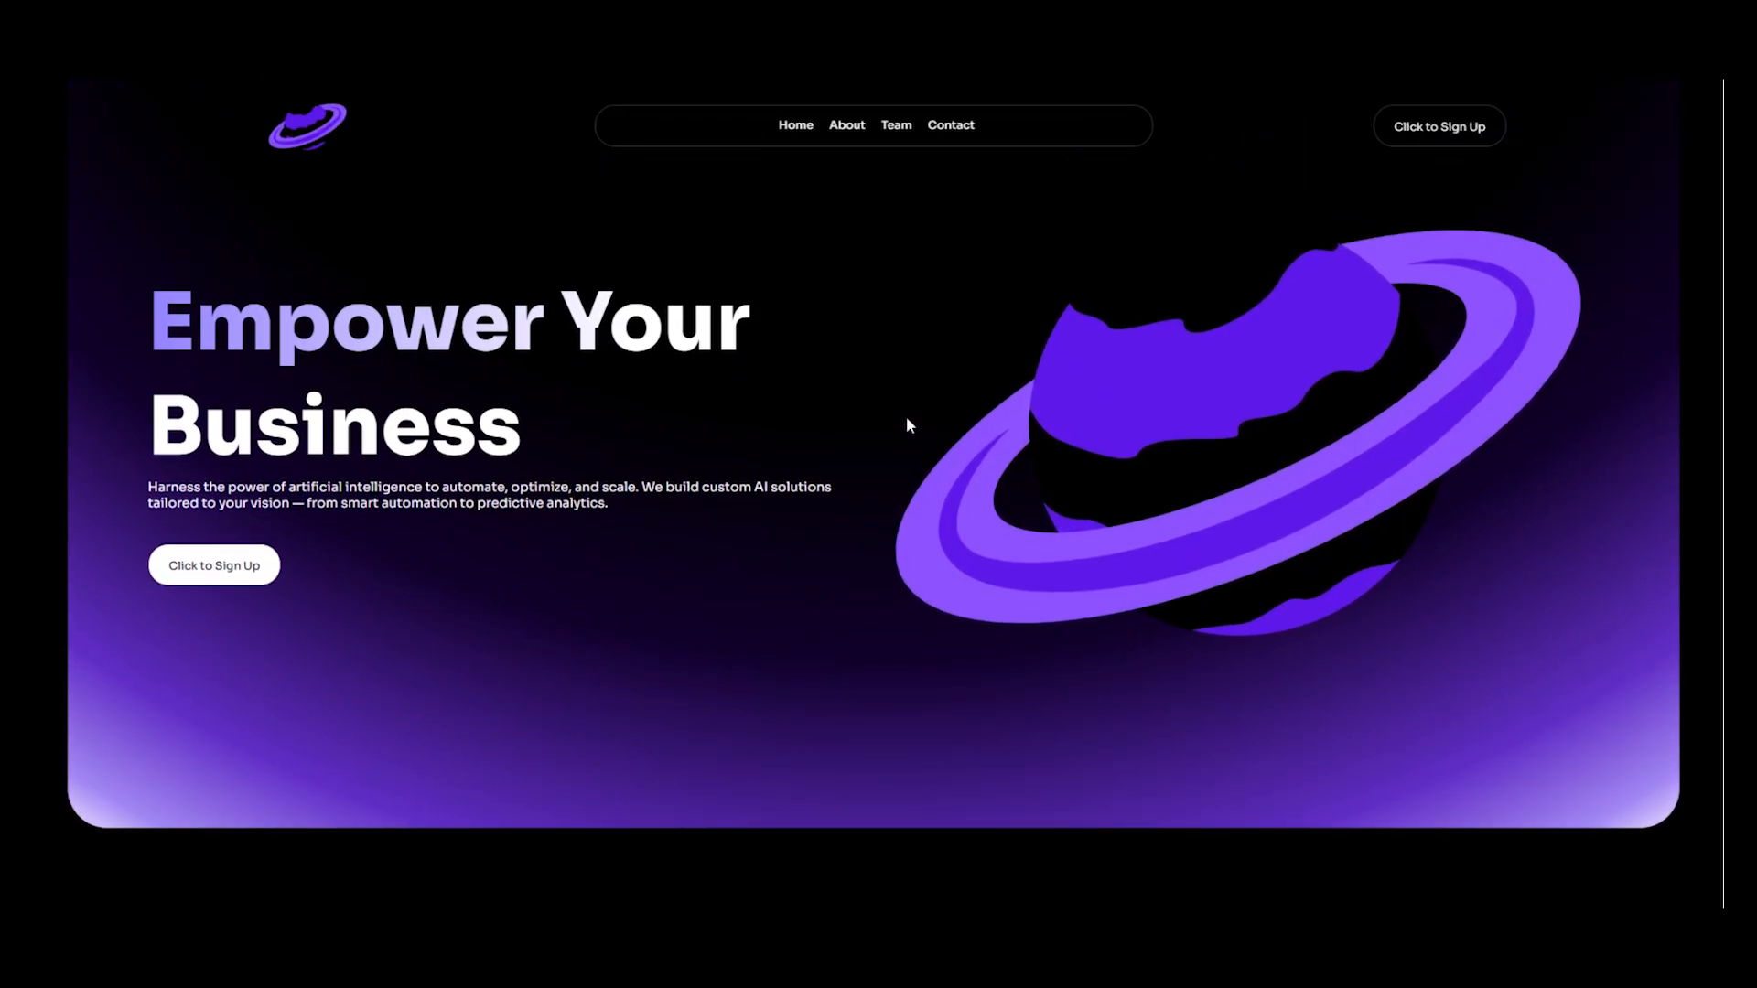
{"action": "scroll", "coordinate": [906, 420], "scroll_direction": "down", "scroll_amount": 1}
{"action": "scroll", "coordinate": [908, 423], "scroll_direction": "up", "scroll_amount": 3}
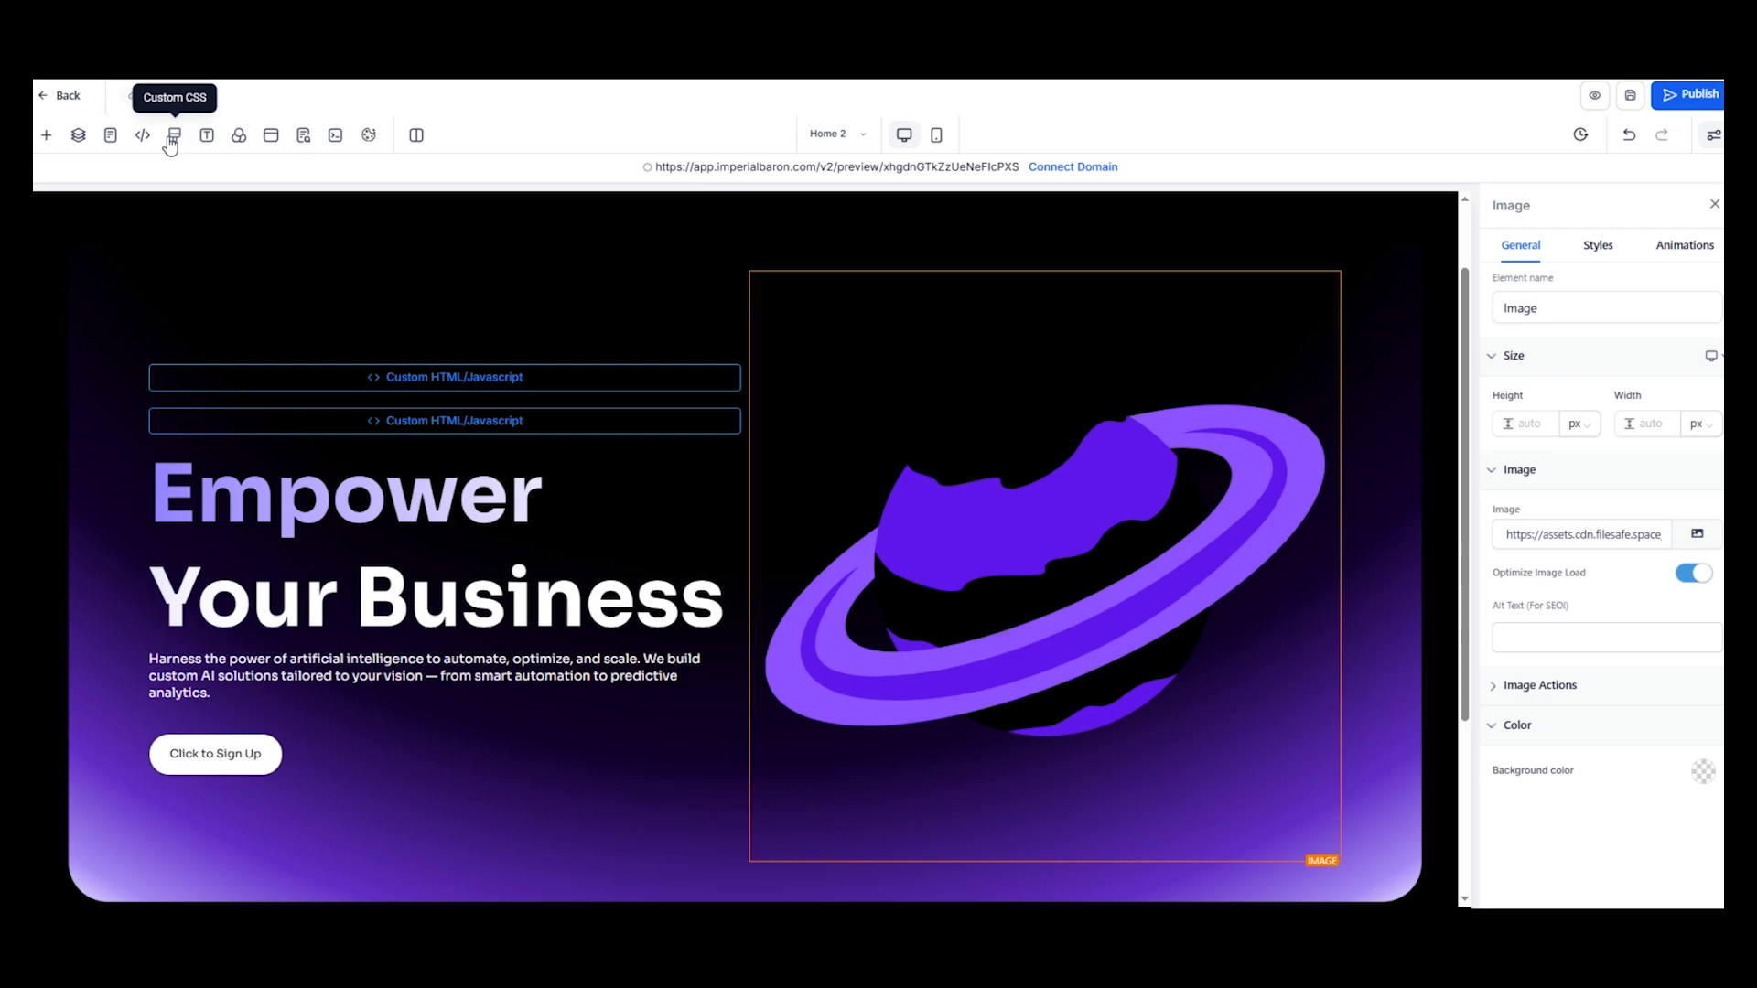
Review the typewriter paragraph markup with its type-text and cursor spans in the custom code element directly above the headline, and save it
{"action": "left_click", "coordinate": [332, 309]}
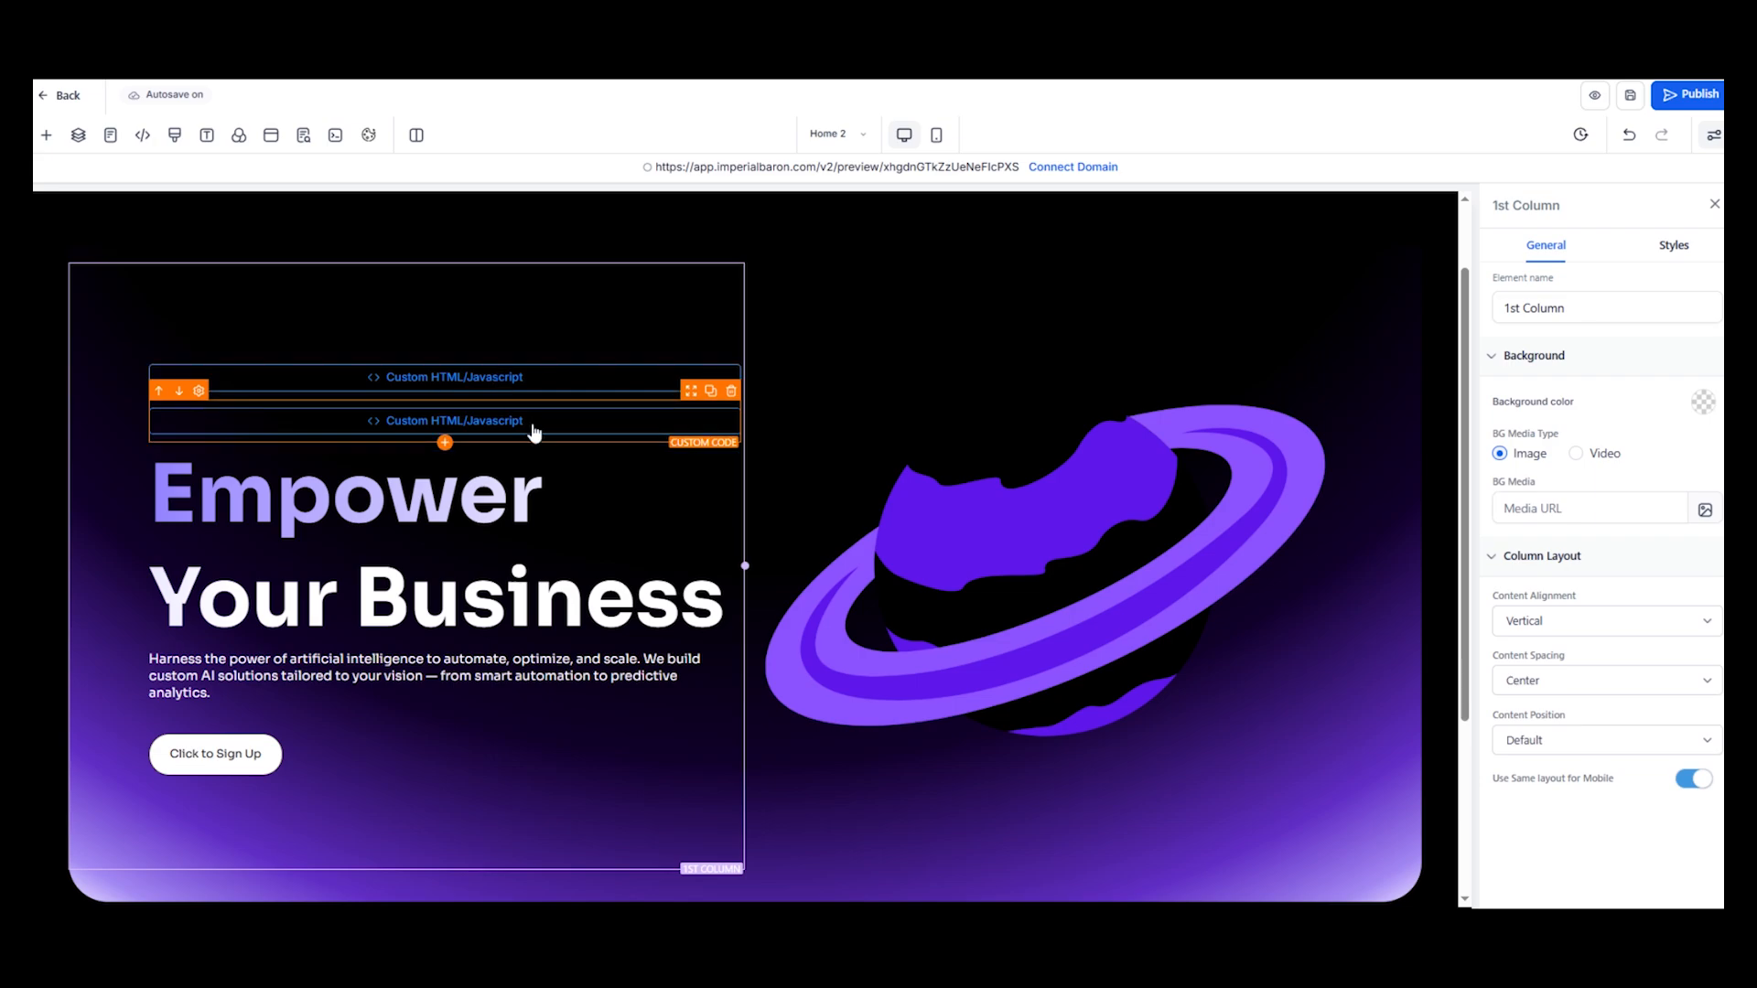
{"action": "left_click", "coordinate": [487, 429]}
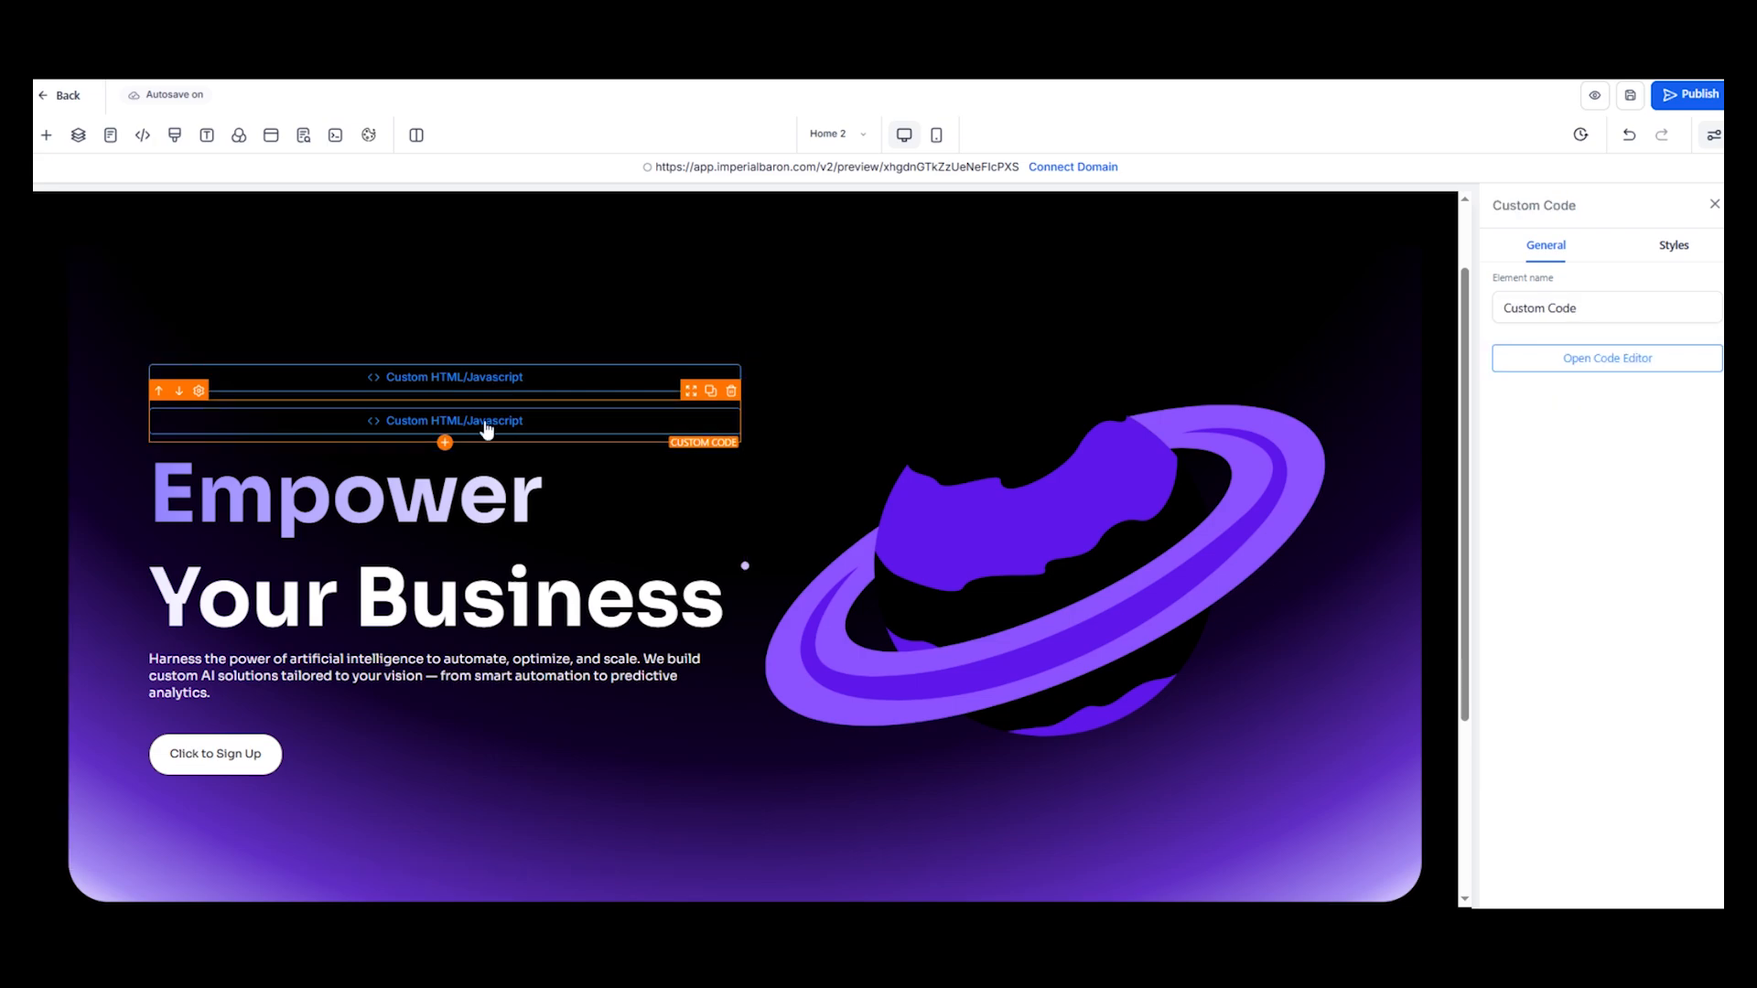
{"action": "left_click", "coordinate": [1608, 358]}
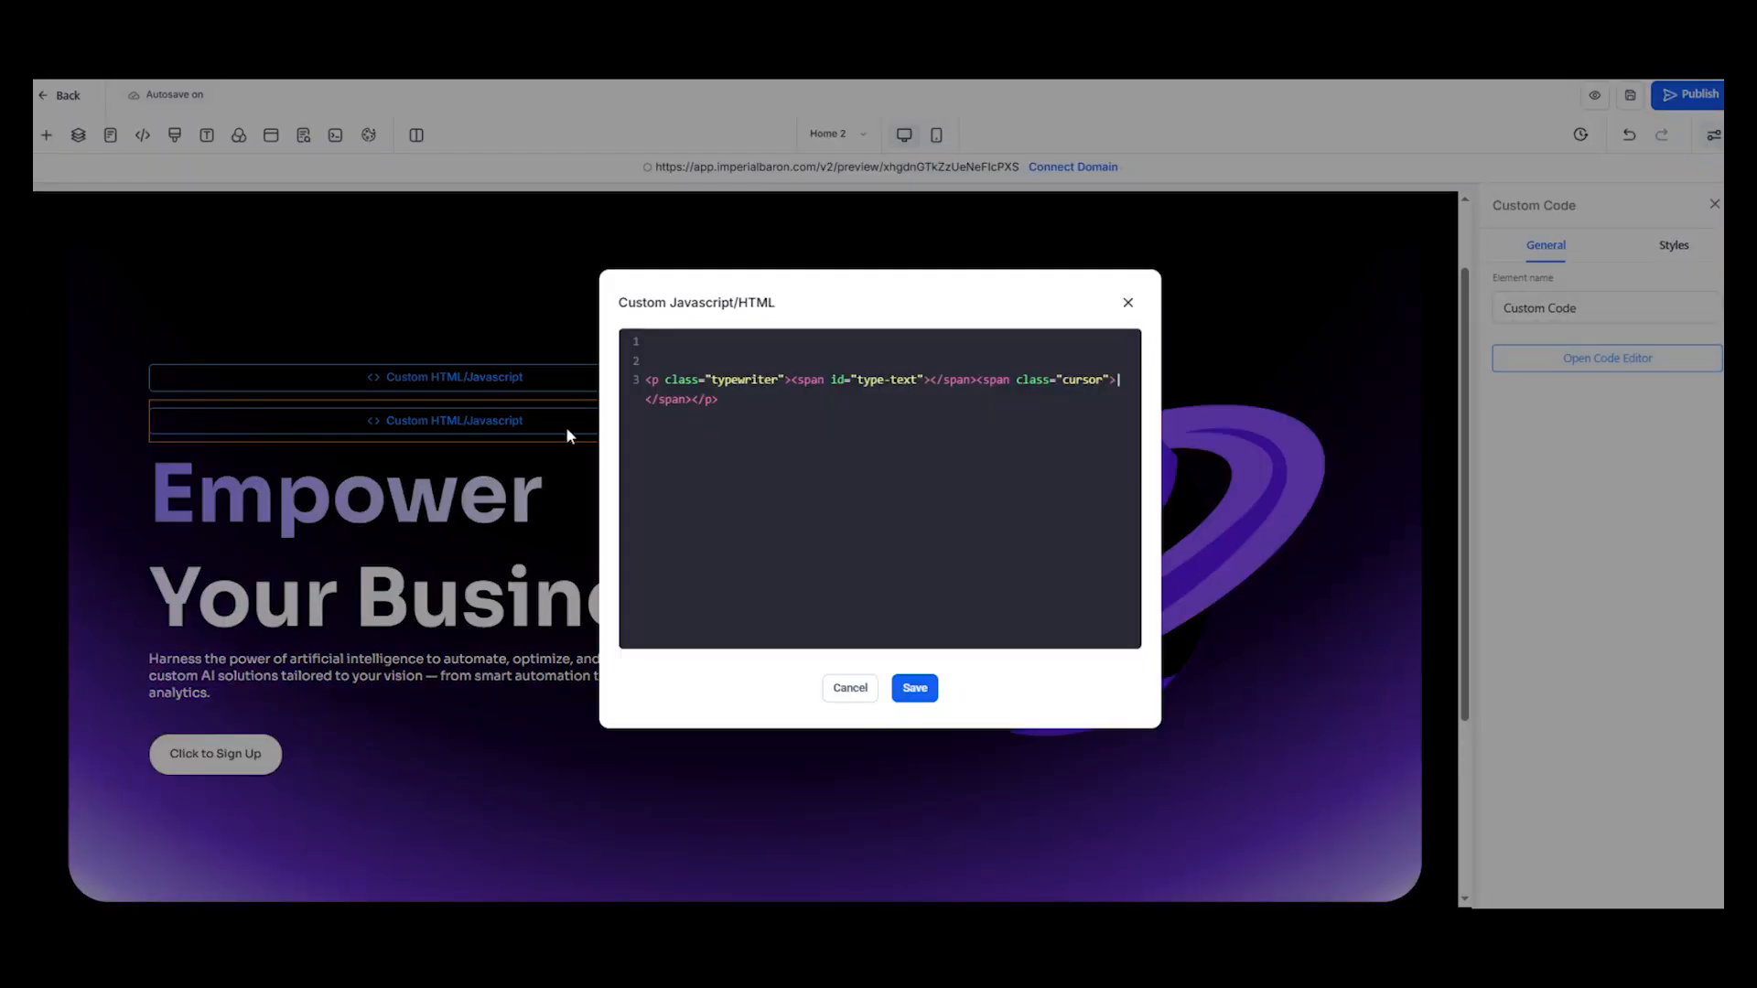
{"action": "left_click_drag", "start_coordinate": [749, 392], "coordinate": [623, 378]}
{"action": "left_click", "coordinate": [789, 454]}
{"action": "double_click", "coordinate": [755, 380]}
{"action": "left_click_drag", "start_coordinate": [654, 389], "coordinate": [642, 383]}
{"action": "left_click_drag", "start_coordinate": [808, 380], "coordinate": [904, 384]}
{"action": "left_click", "coordinate": [972, 391]}
{"action": "left_click", "coordinate": [914, 688]}
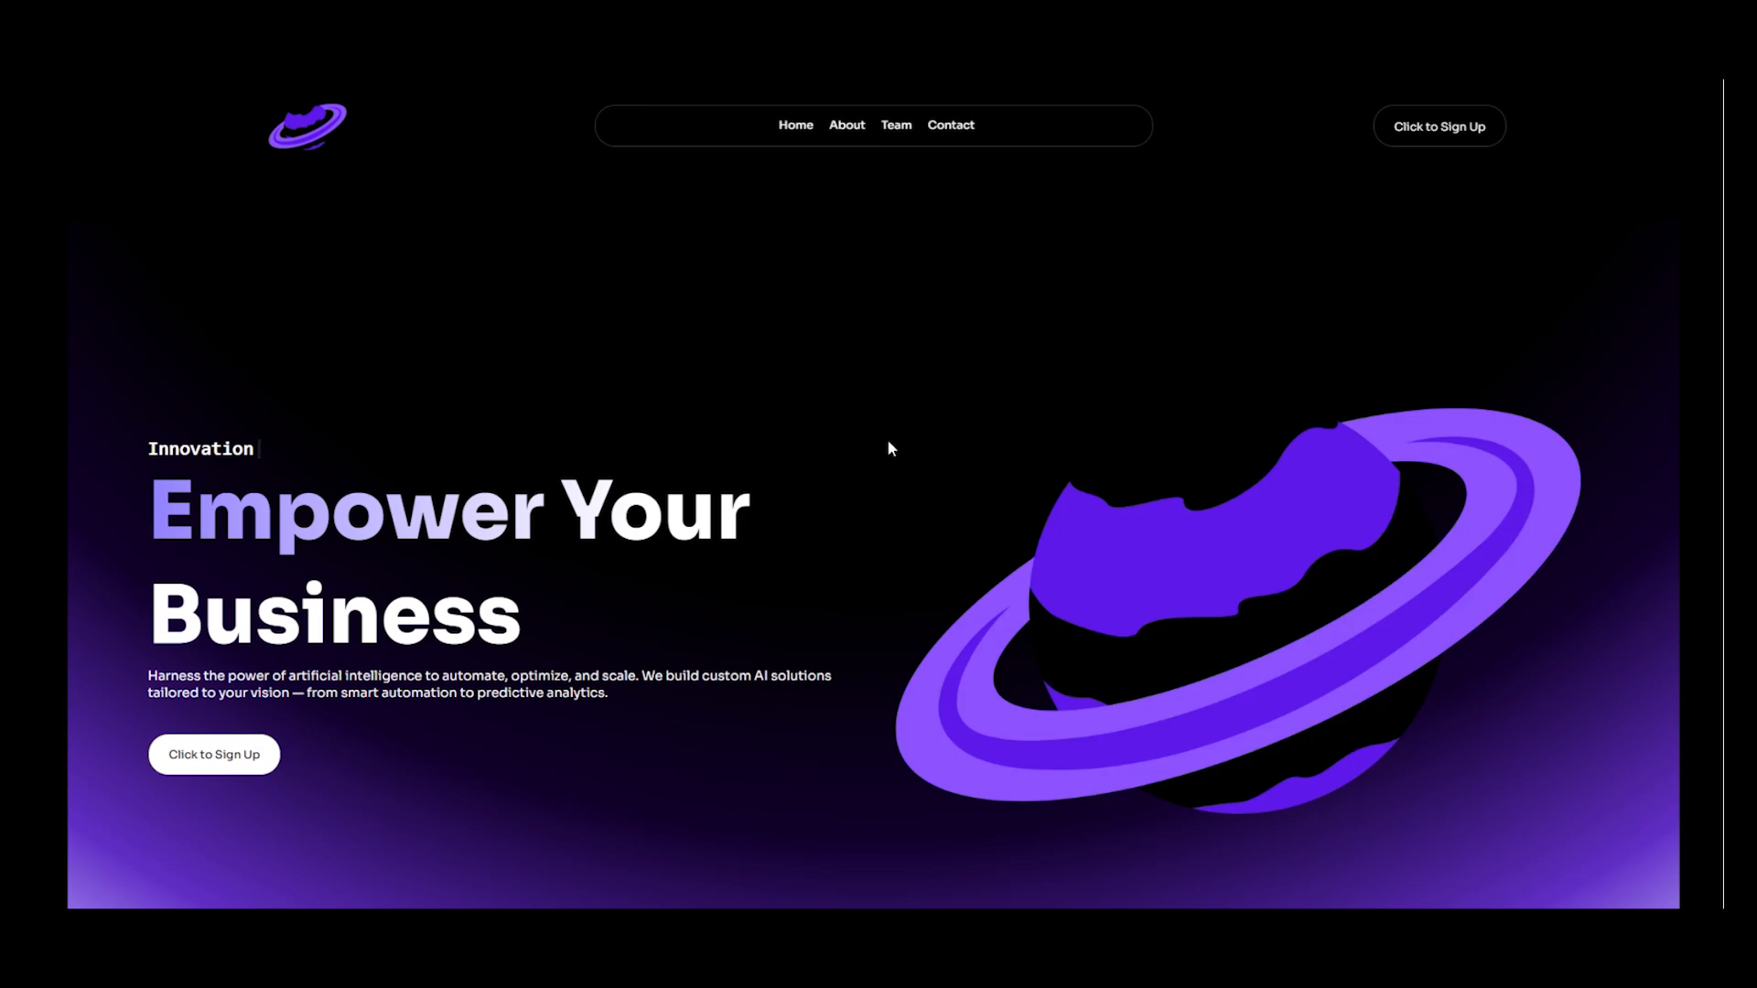
Set the left margin of the typewriter custom code element above the headline to 10 px and save the page
{"action": "scroll", "coordinate": [99, 529], "scroll_direction": "down", "scroll_amount": 1}
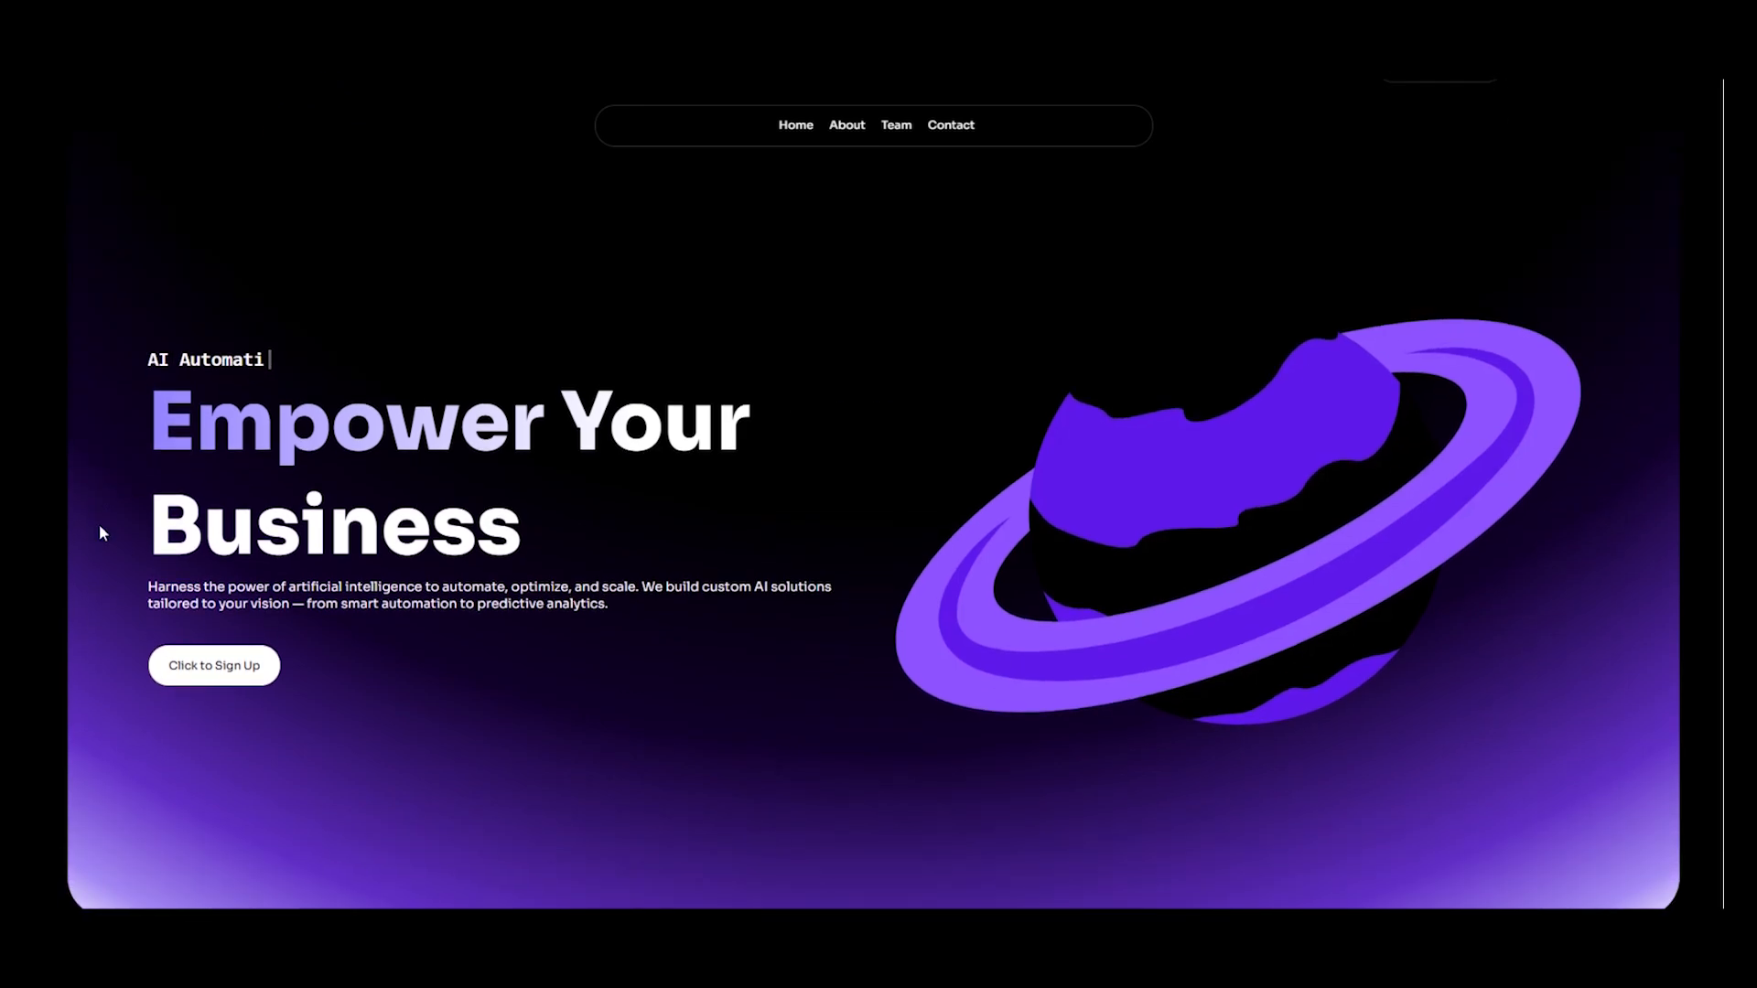
{"action": "scroll", "coordinate": [586, 705], "scroll_direction": "up", "scroll_amount": 1}
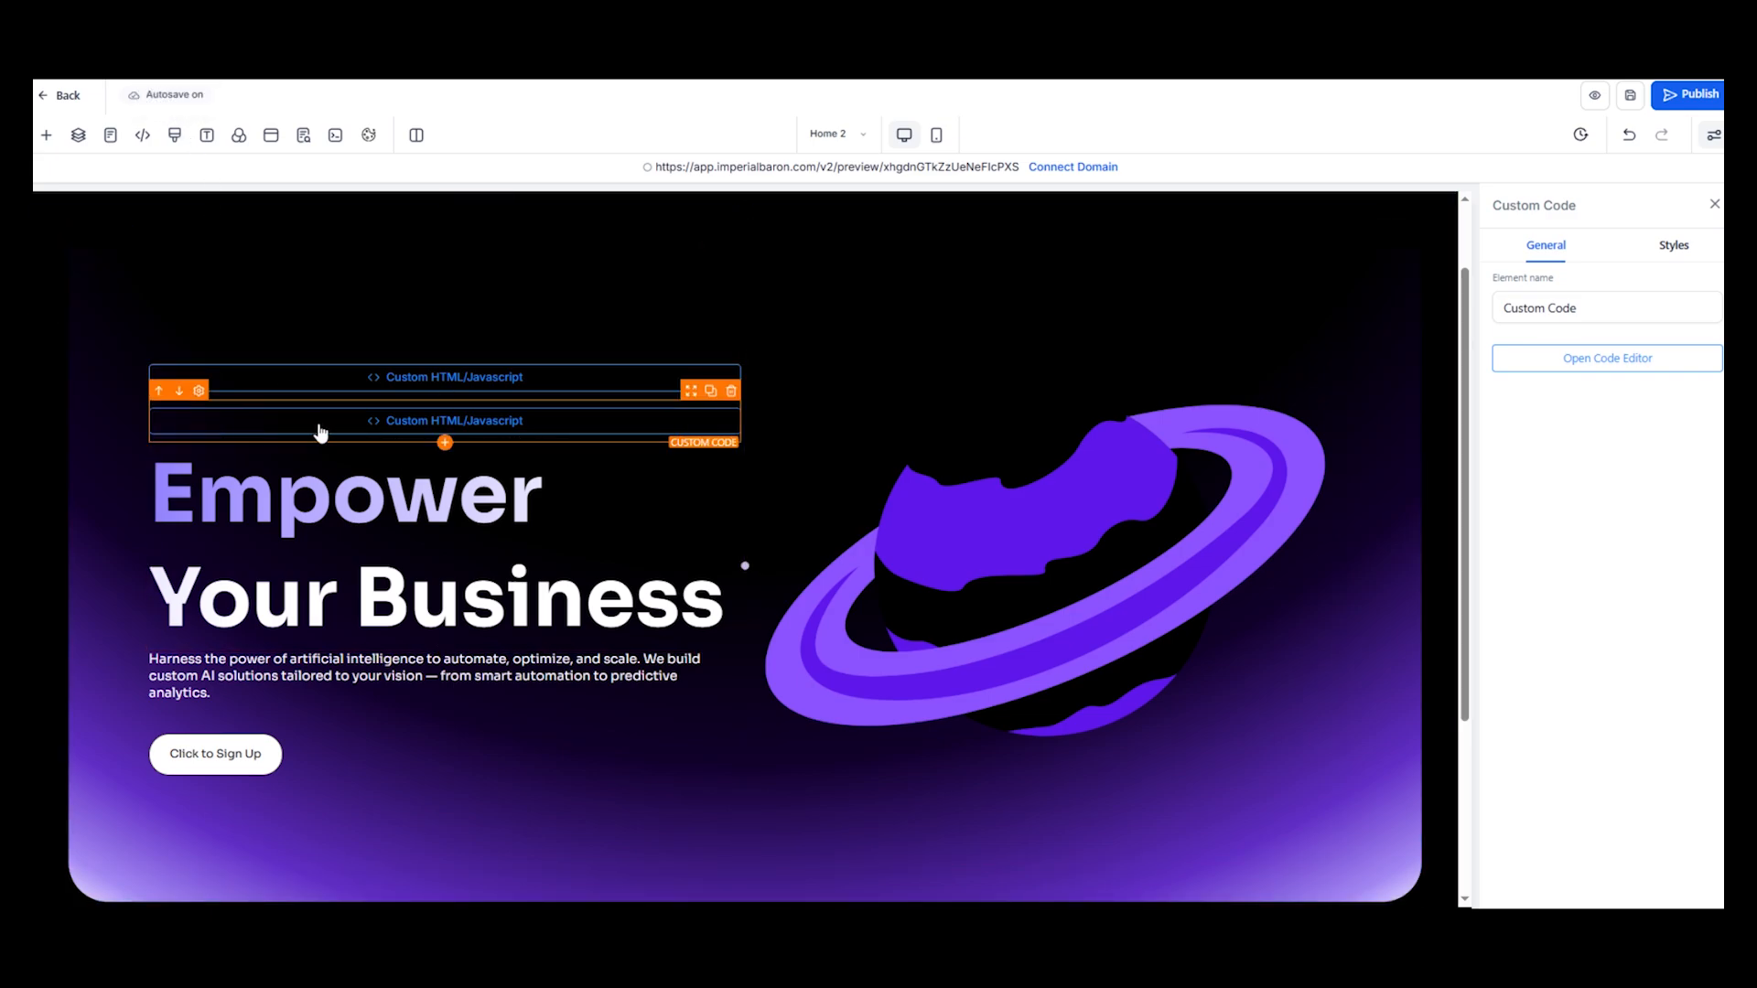
{"action": "left_click", "coordinate": [1667, 252]}
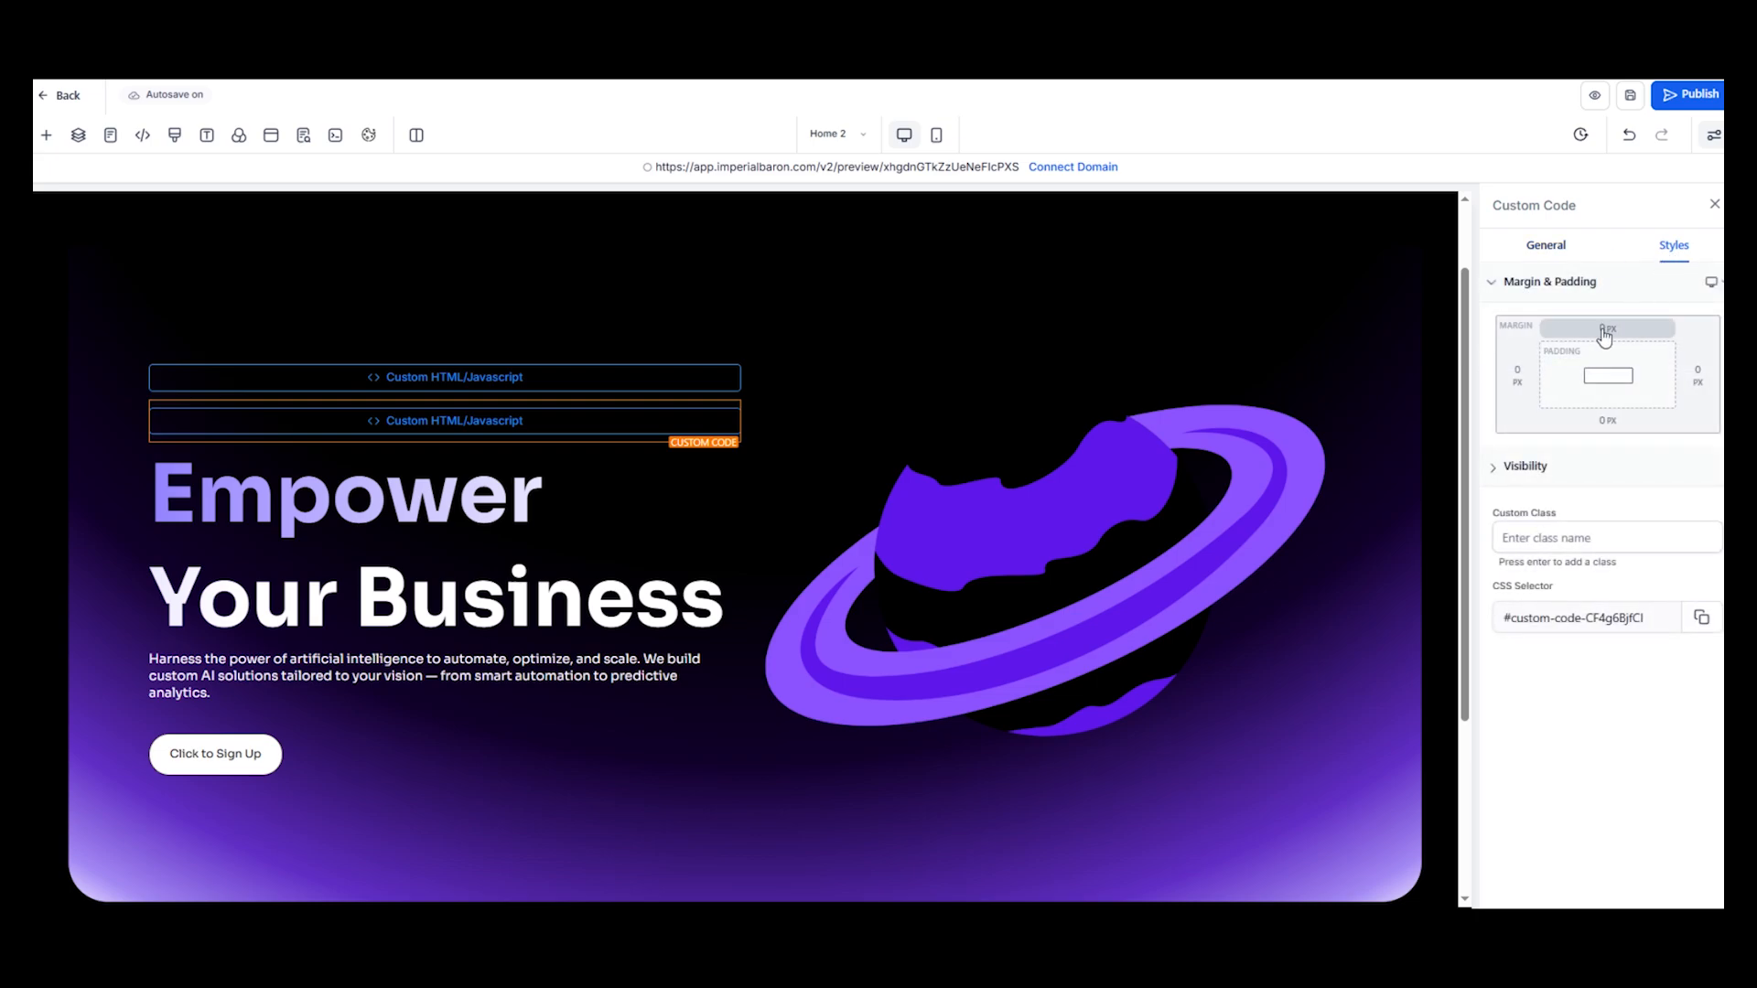
{"action": "left_click", "coordinate": [1517, 375]}
{"action": "left_click", "coordinate": [1571, 420]}
{"action": "left_click_drag", "start_coordinate": [1571, 420], "coordinate": [1539, 421]}
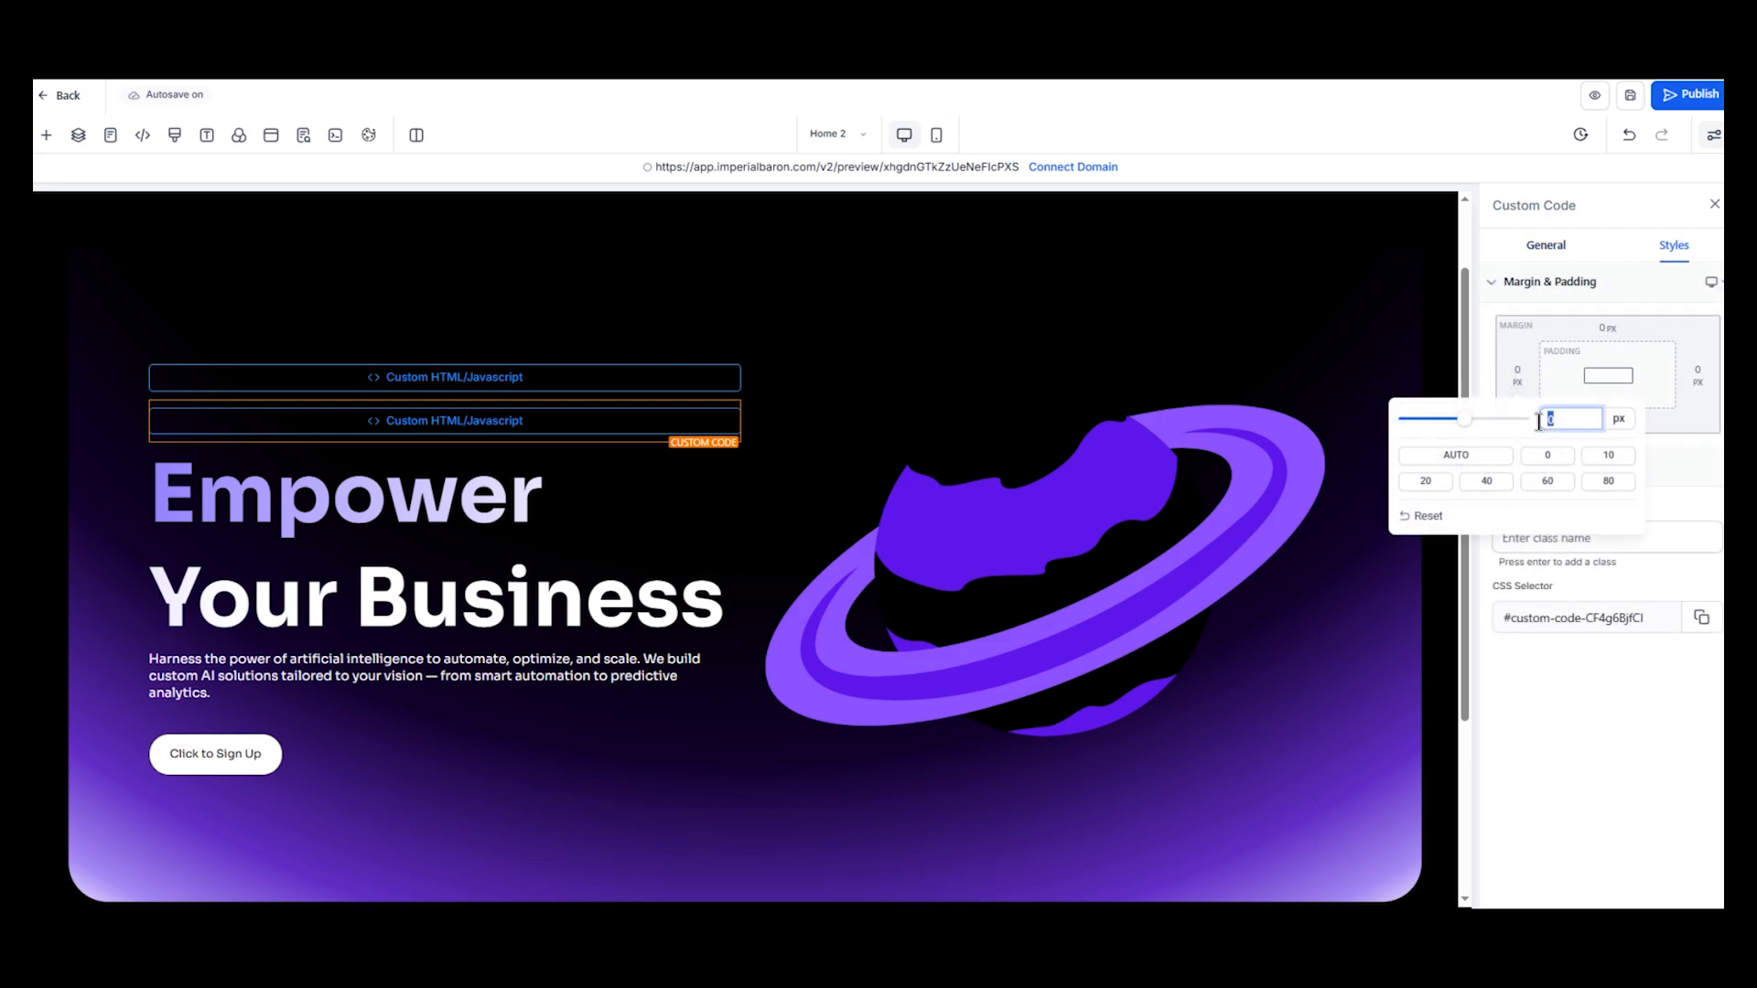
{"action": "left_click", "coordinate": [1662, 412]}
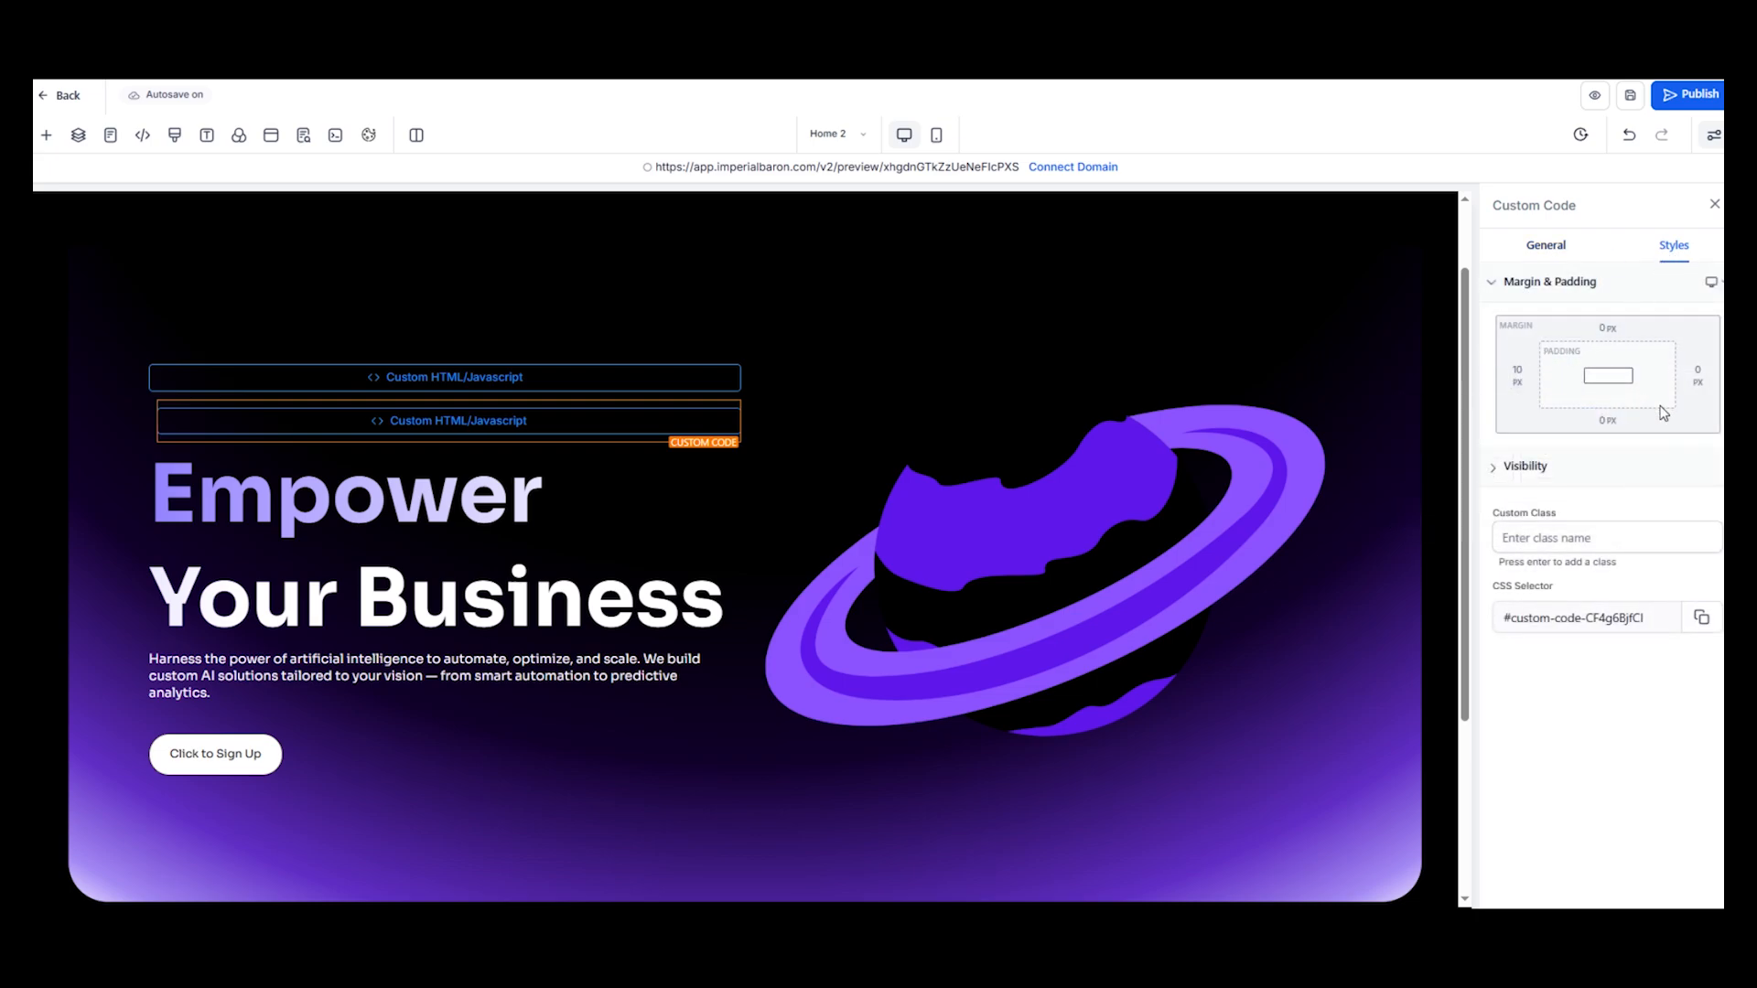
{"action": "left_click", "coordinate": [1630, 95]}
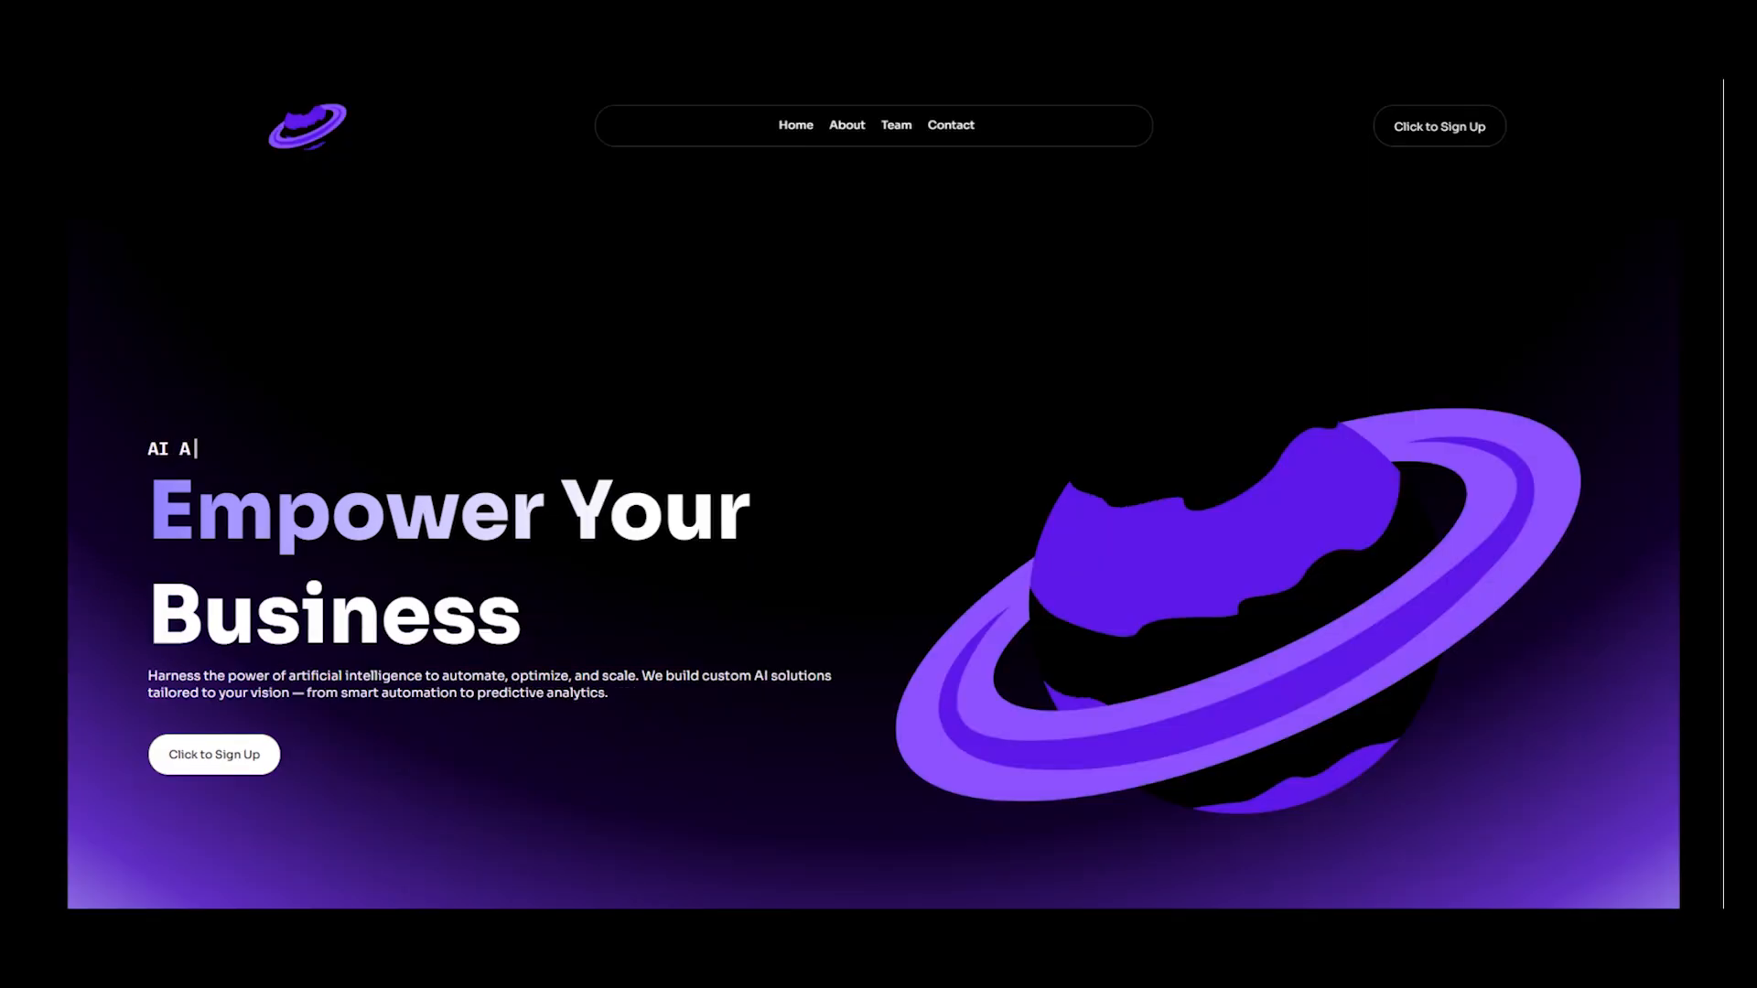
Reload the preview and examine the typewriter line's alignment with the headline and the header's behaviour while scrolling
{"action": "key", "text": "ctrl+r"}
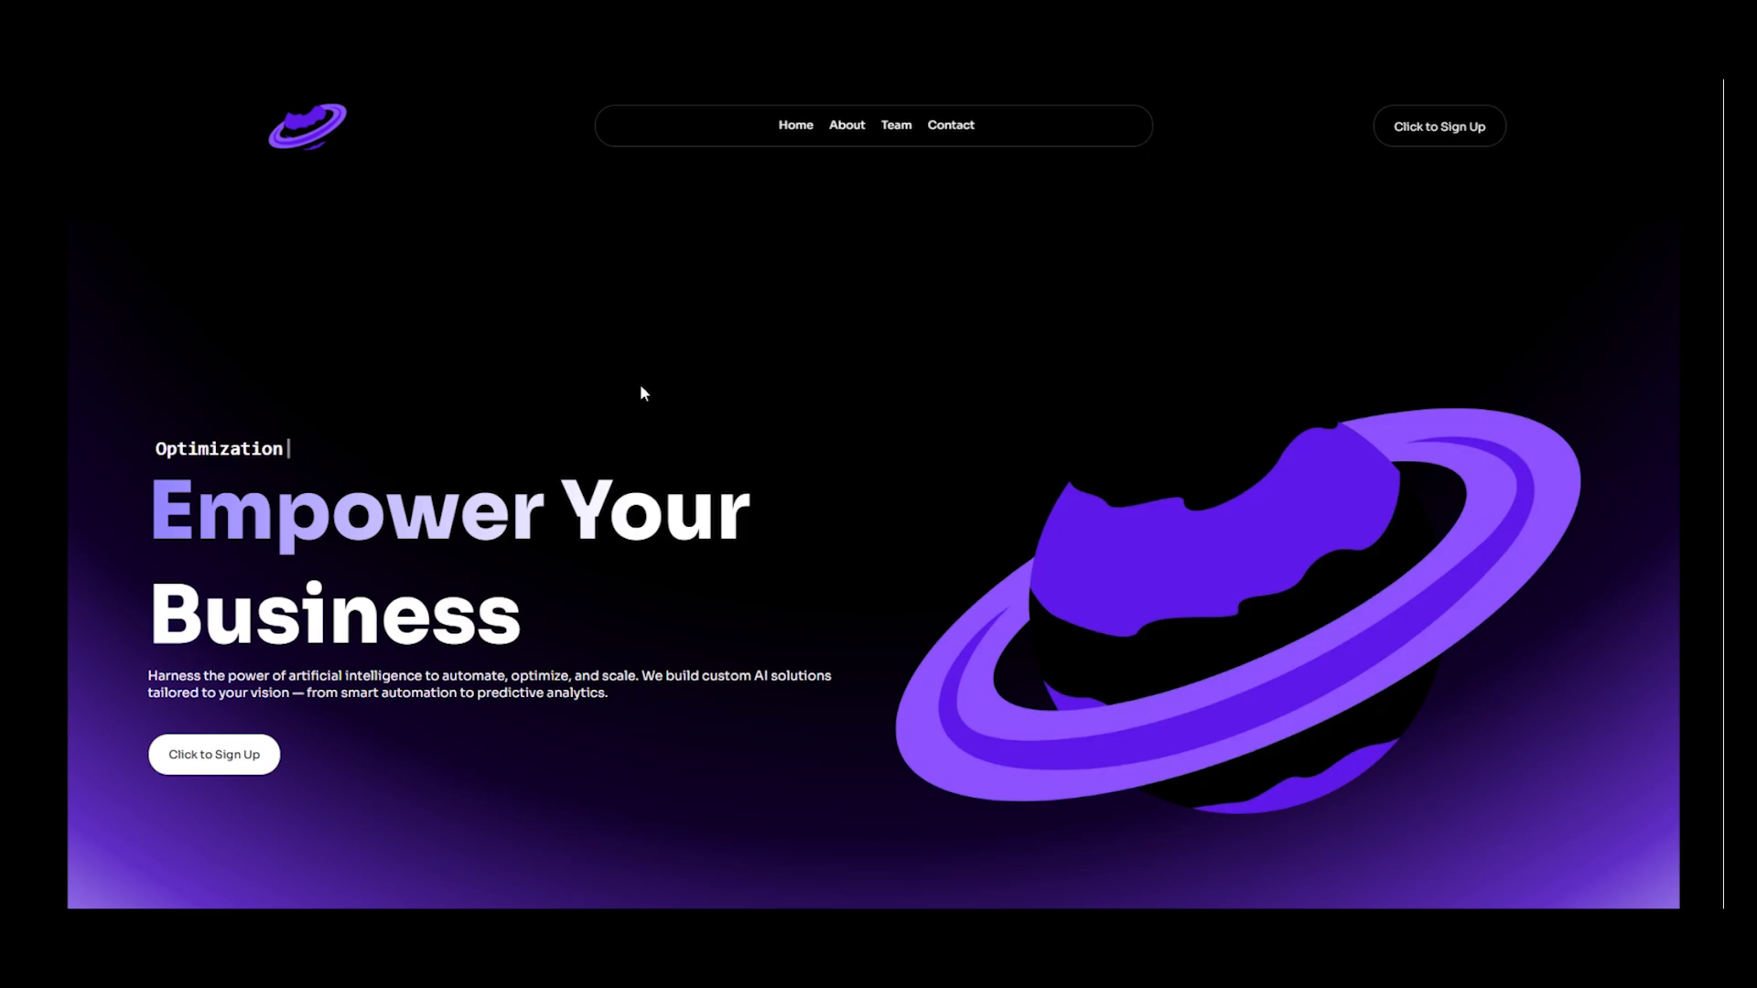
{"action": "scroll", "coordinate": [641, 387], "scroll_direction": "down", "scroll_amount": 4}
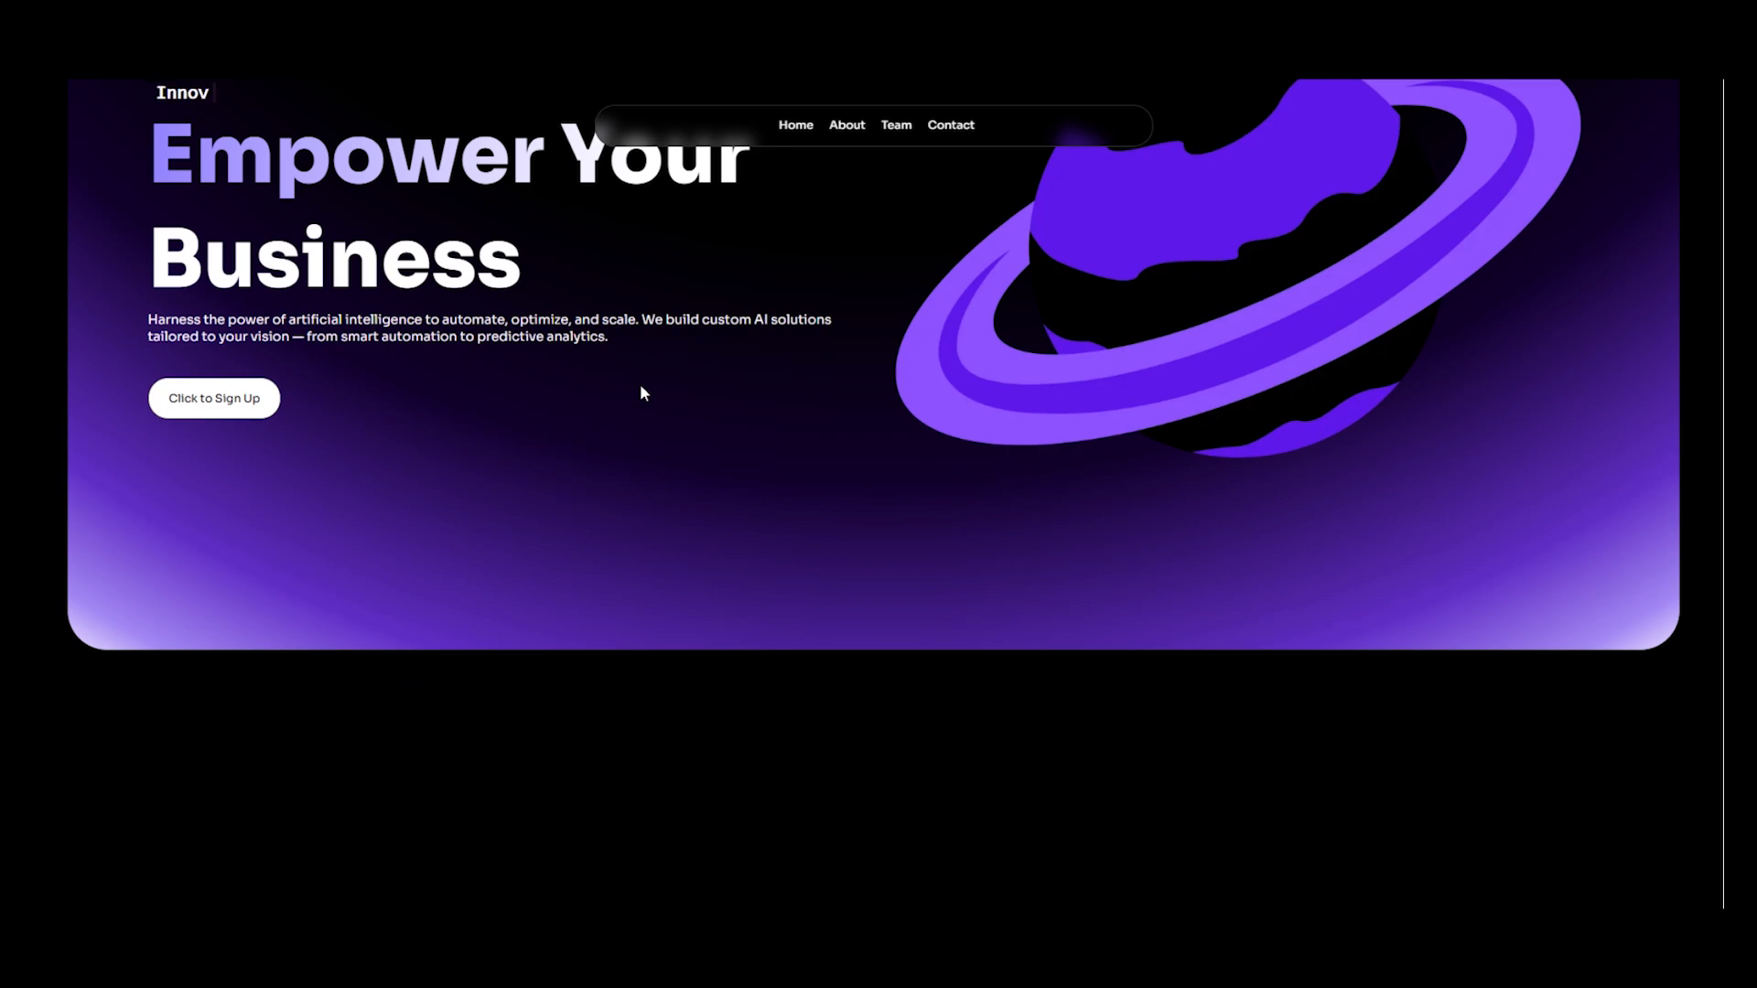
{"action": "scroll", "coordinate": [642, 388], "scroll_direction": "up", "scroll_amount": 4}
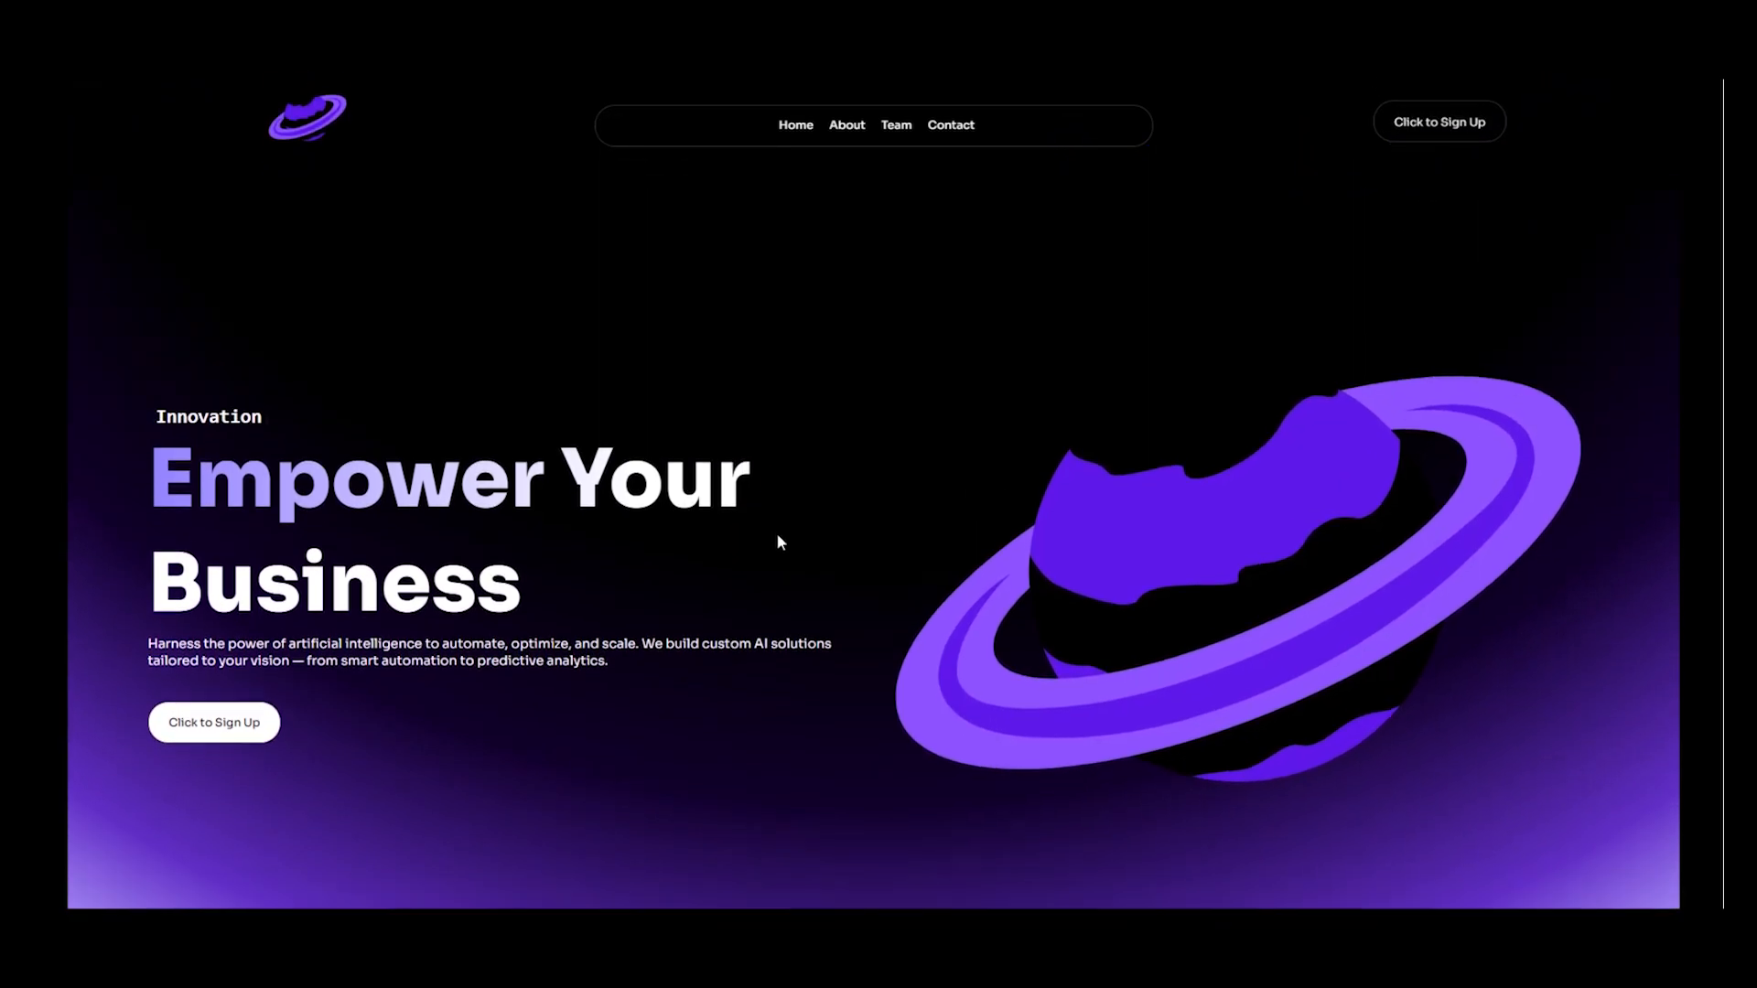
{"action": "scroll", "coordinate": [778, 536], "scroll_direction": "down", "scroll_amount": 1}
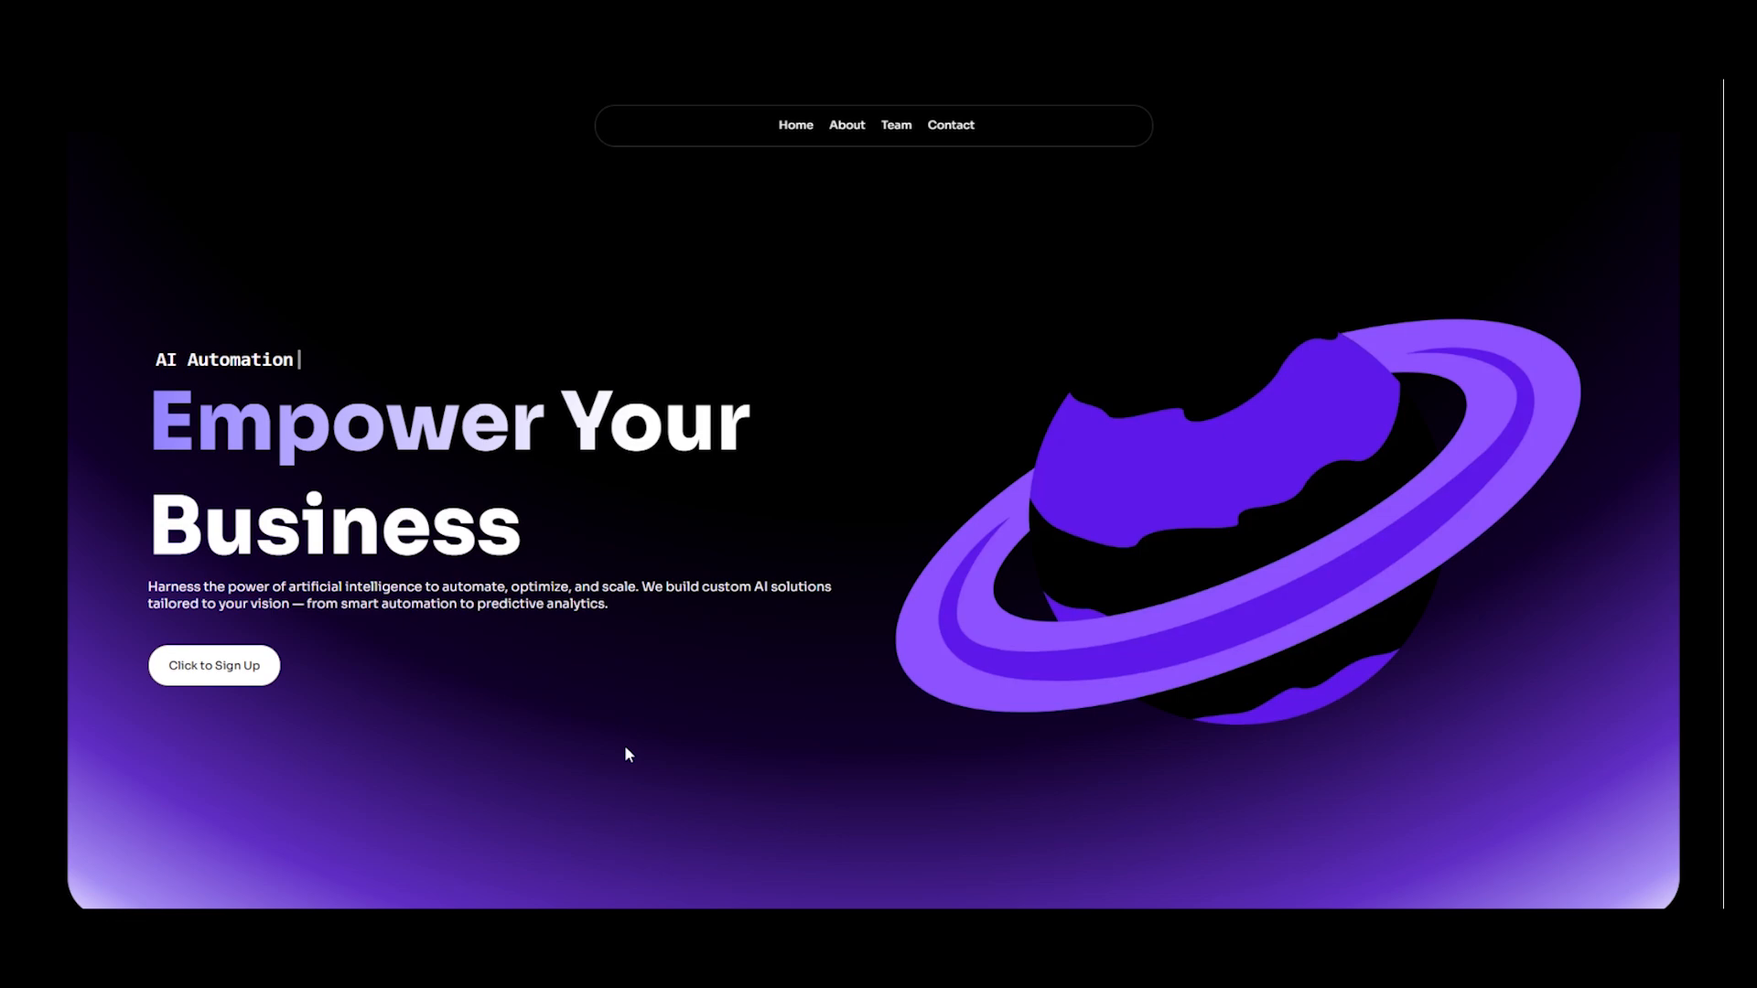
{"action": "scroll", "coordinate": [626, 748], "scroll_direction": "down", "scroll_amount": 1}
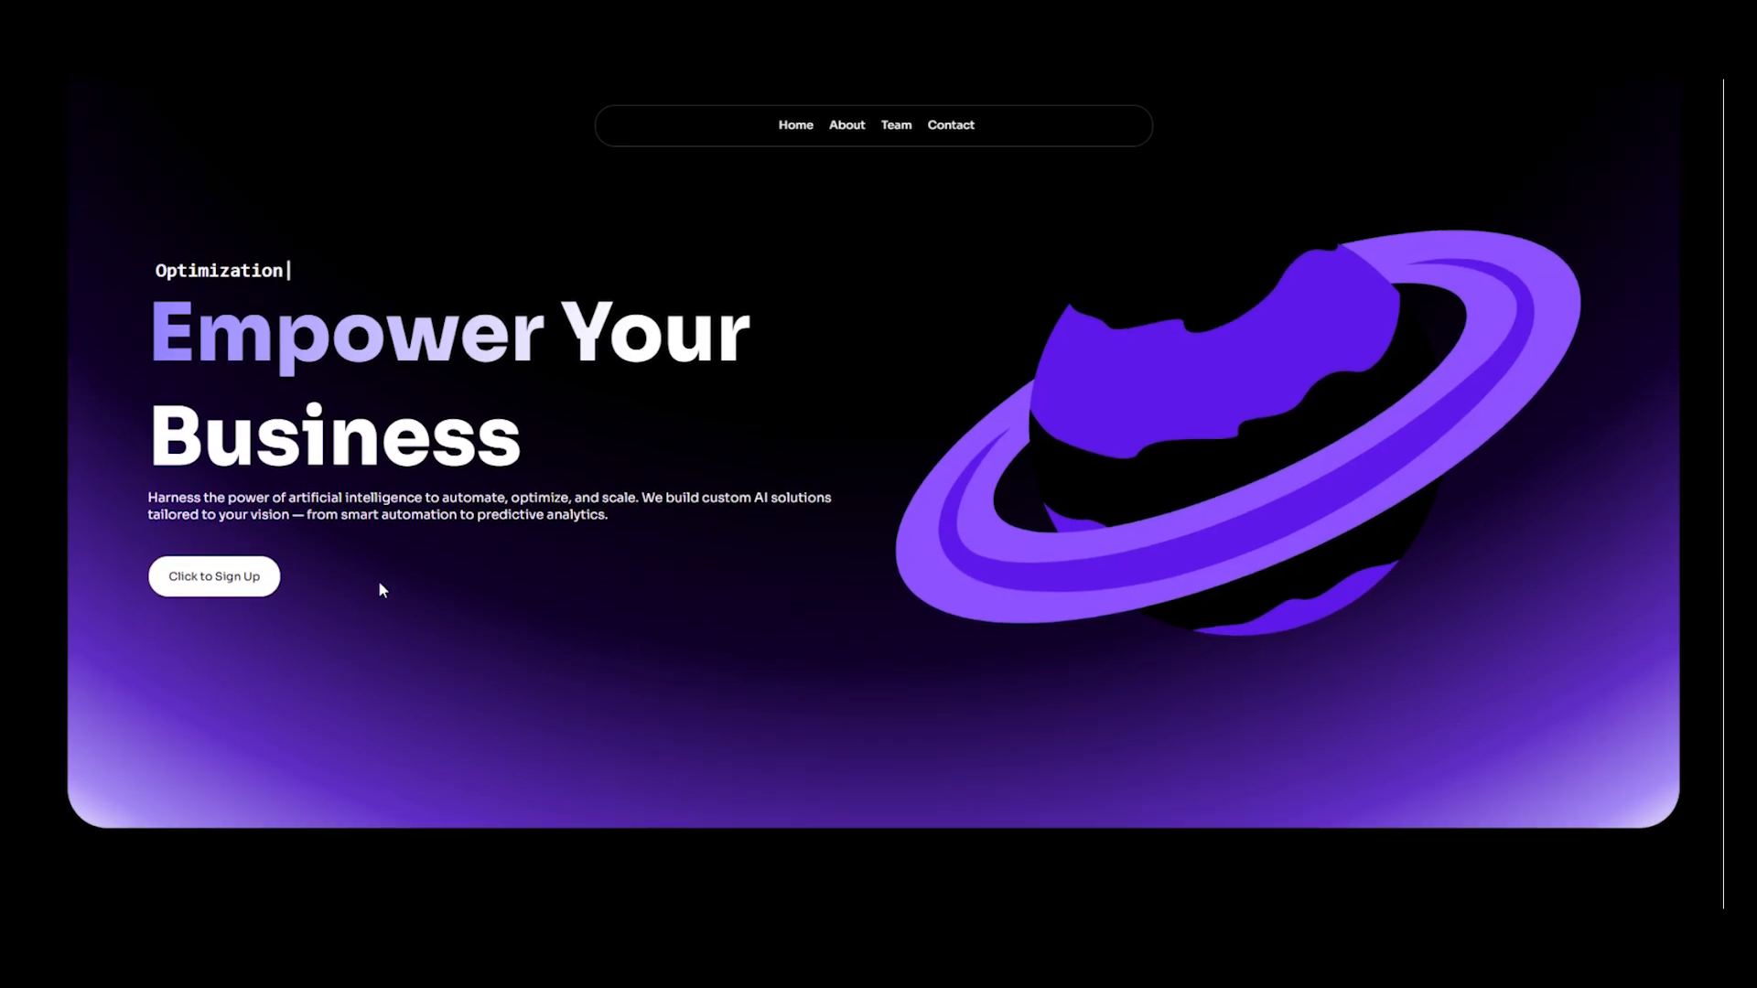
{"action": "scroll", "coordinate": [673, 620], "scroll_direction": "down", "scroll_amount": 1}
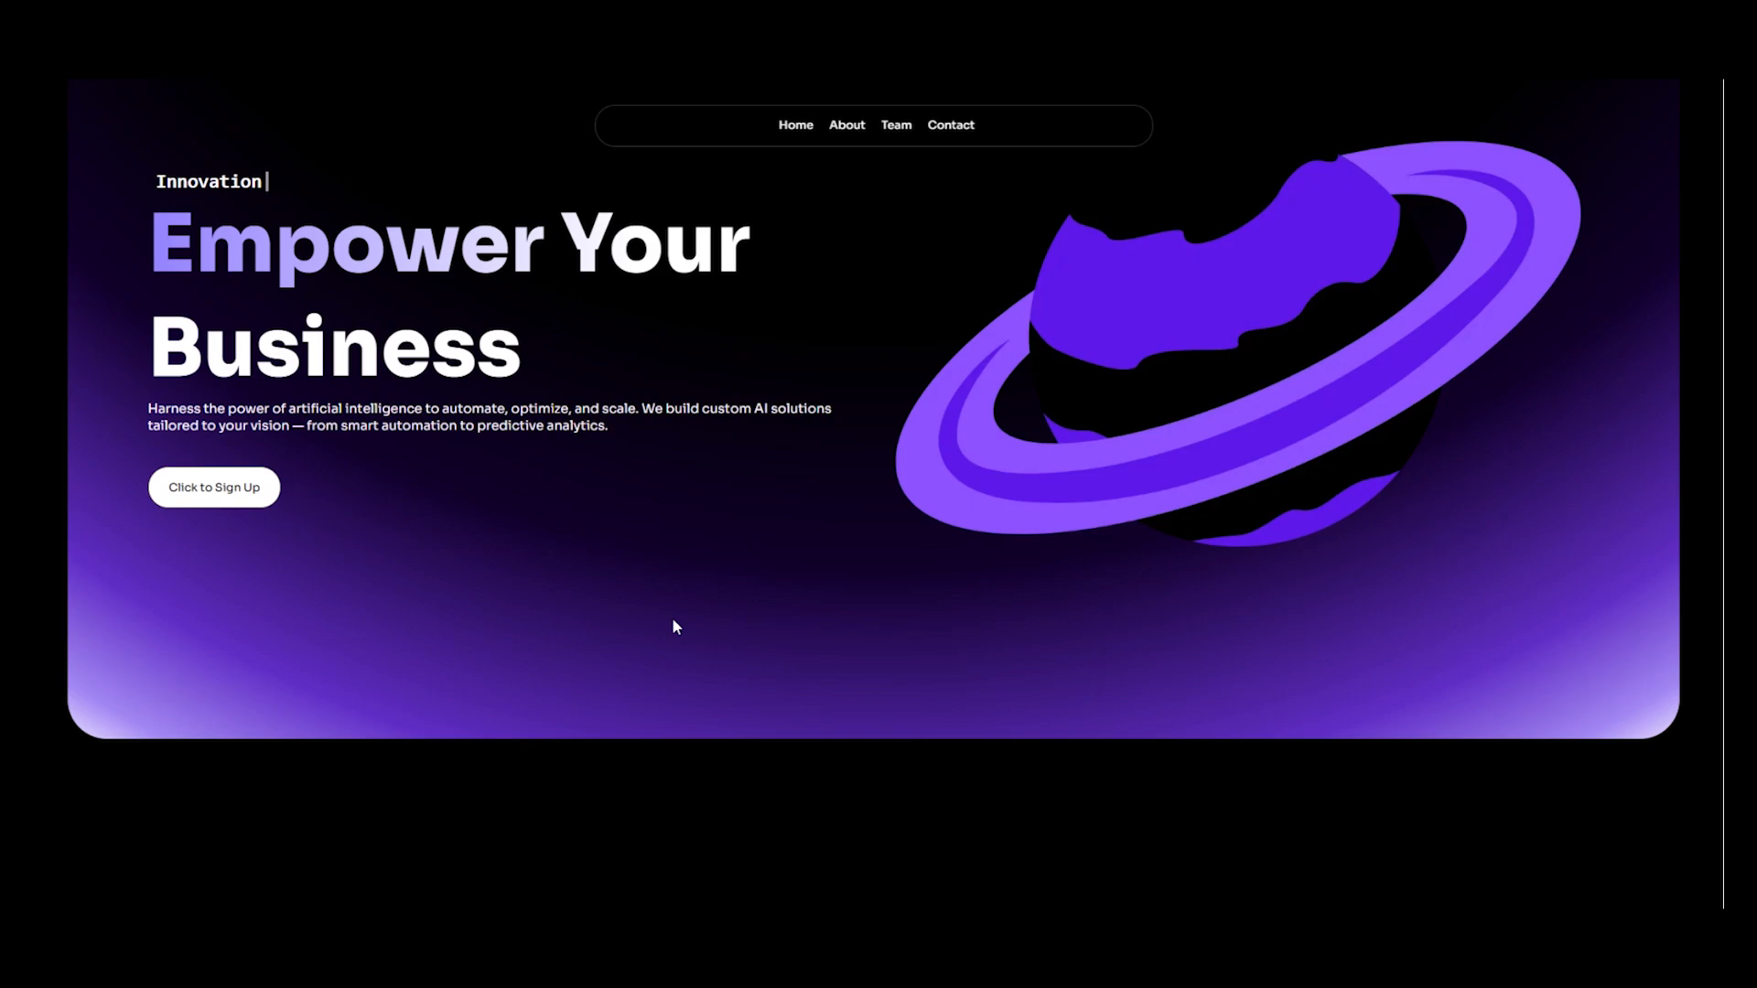
{"action": "scroll", "coordinate": [675, 627], "scroll_direction": "up", "scroll_amount": 1}
{"action": "scroll", "coordinate": [676, 627], "scroll_direction": "up", "scroll_amount": 1}
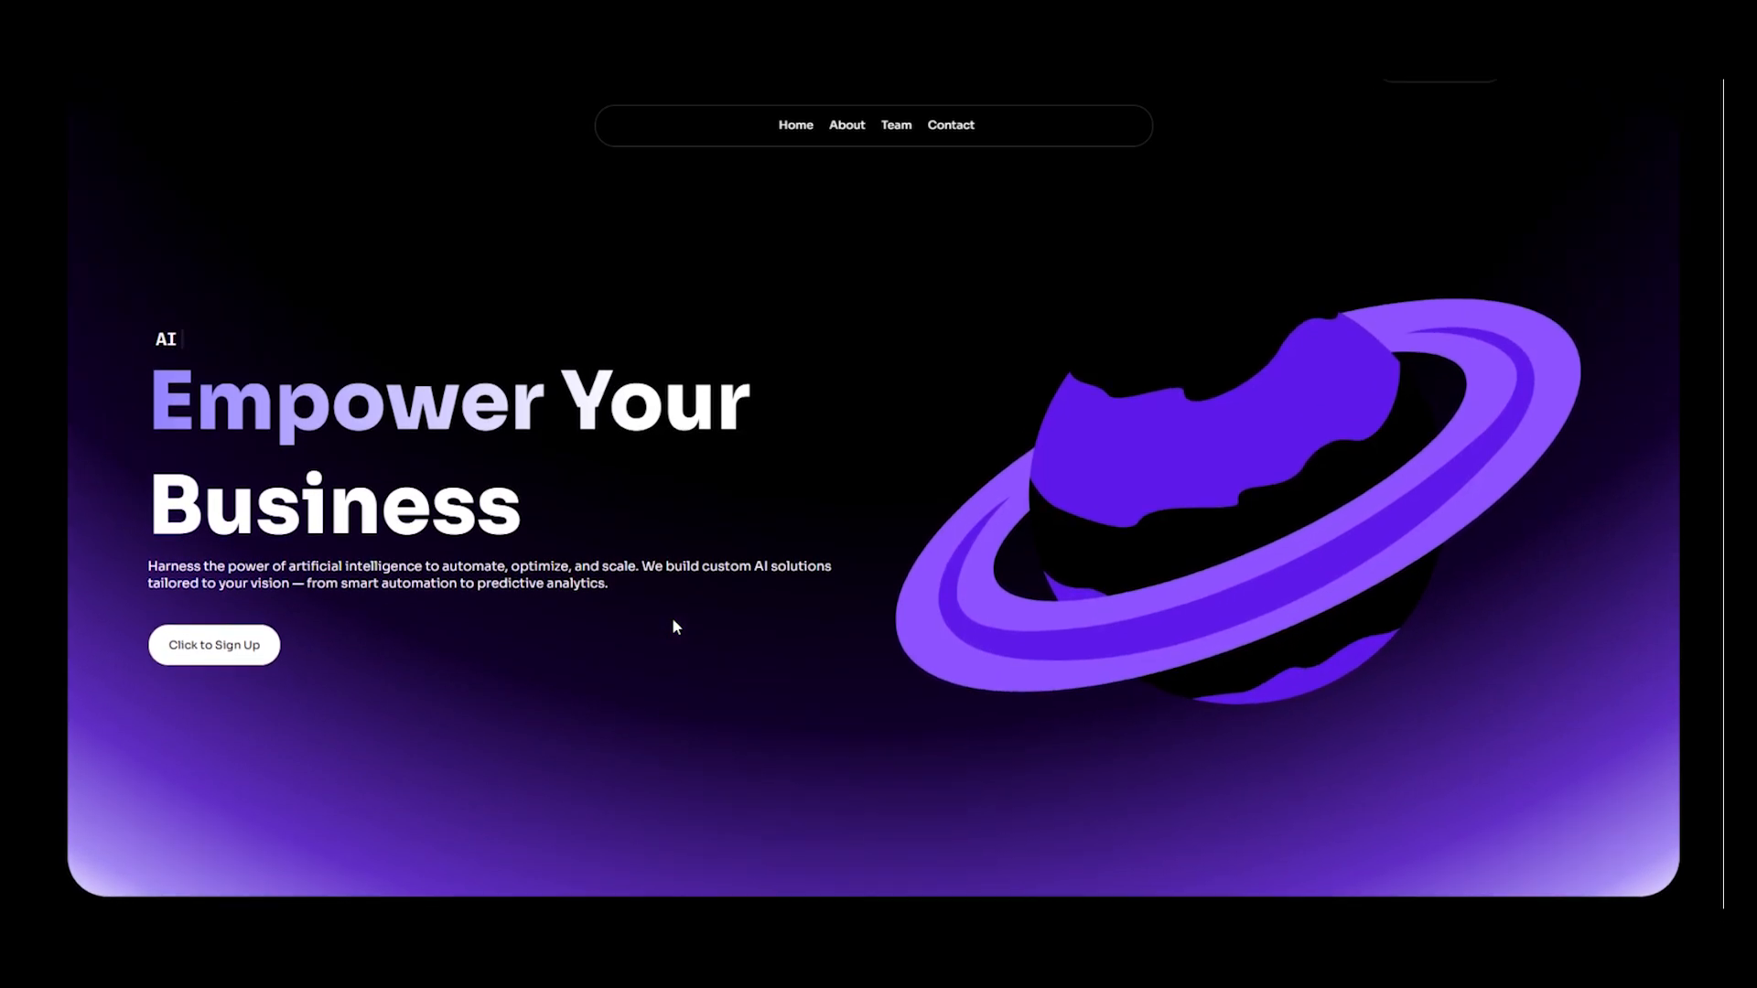
{"action": "scroll", "coordinate": [674, 625], "scroll_direction": "down", "scroll_amount": 1}
{"action": "scroll", "coordinate": [676, 625], "scroll_direction": "down", "scroll_amount": 2}
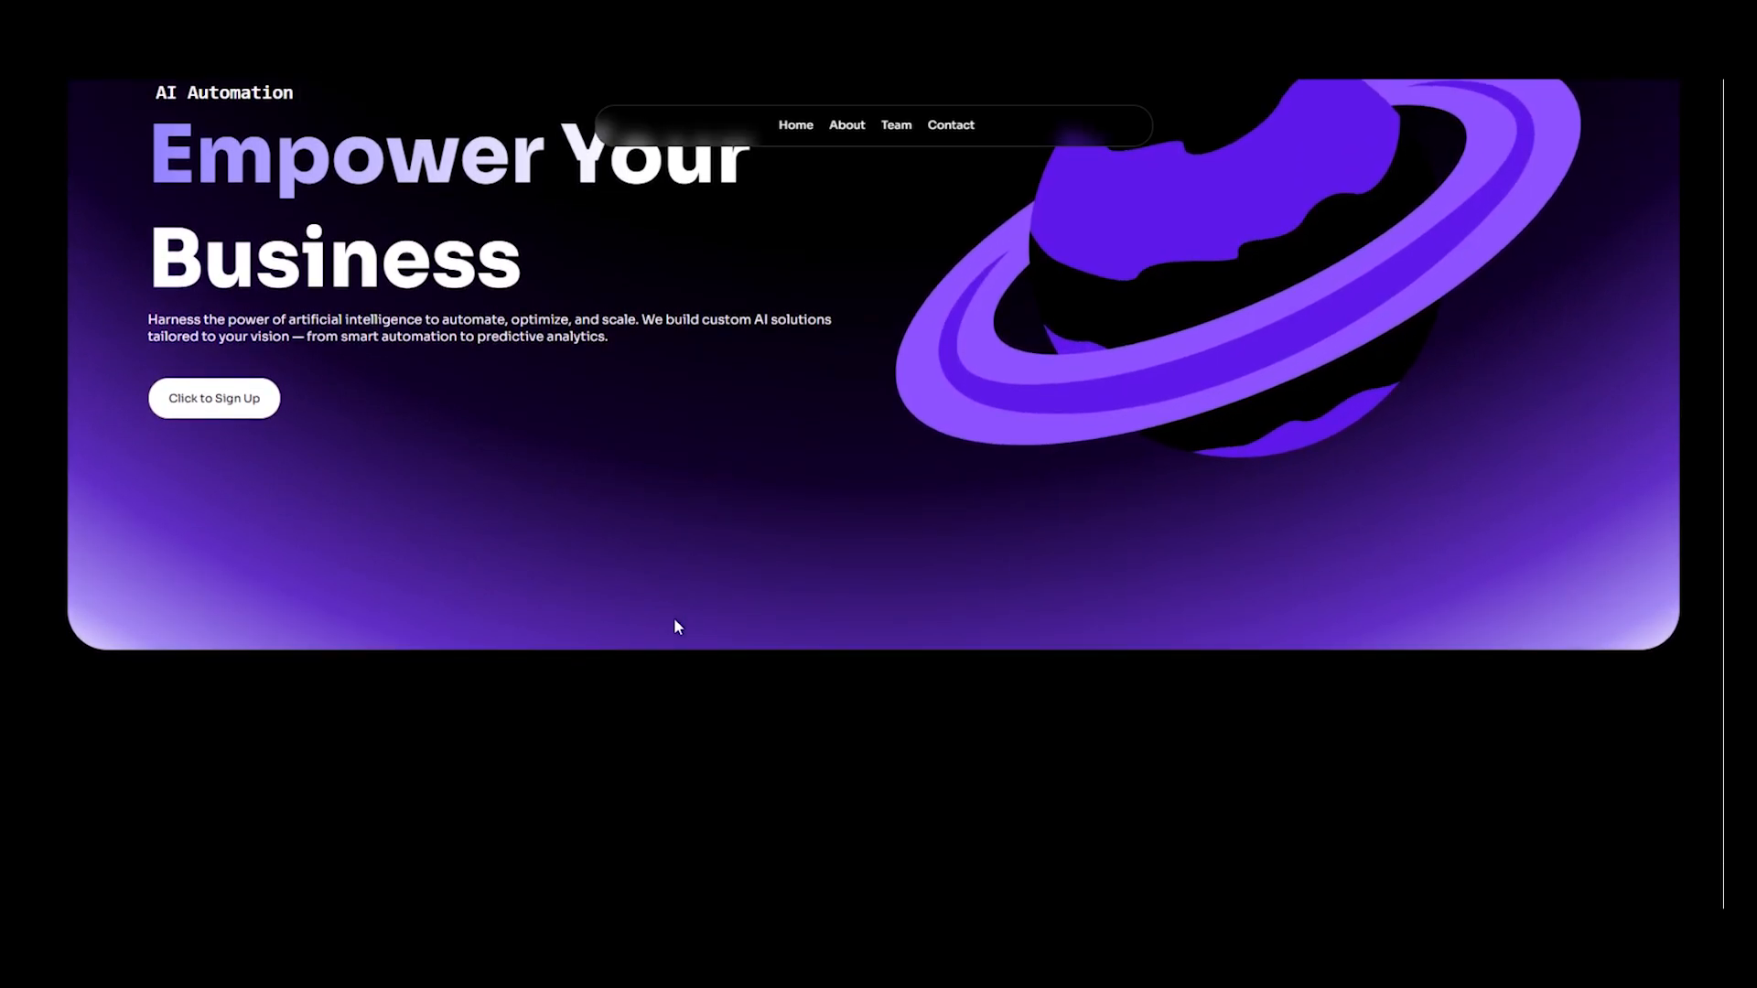
{"action": "scroll", "coordinate": [677, 627], "scroll_direction": "up", "scroll_amount": 3}
{"action": "scroll", "coordinate": [677, 627], "scroll_direction": "down", "scroll_amount": 1}
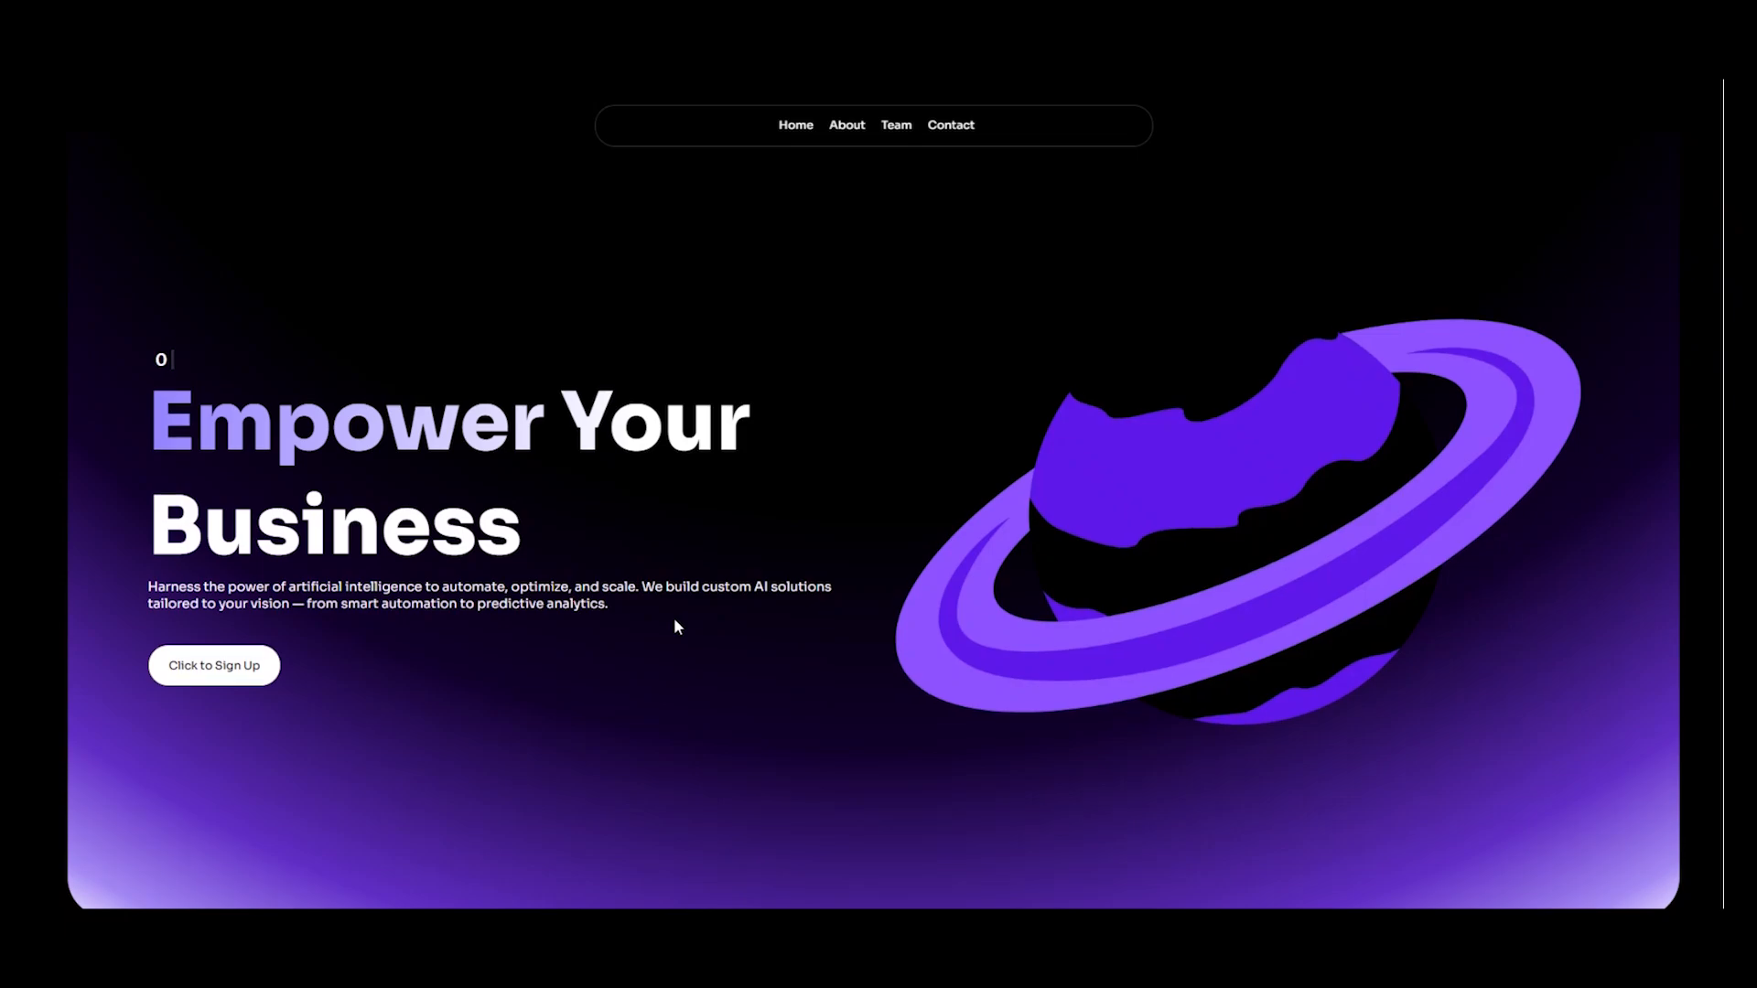
{"action": "scroll", "coordinate": [677, 627], "scroll_direction": "up", "scroll_amount": 1}
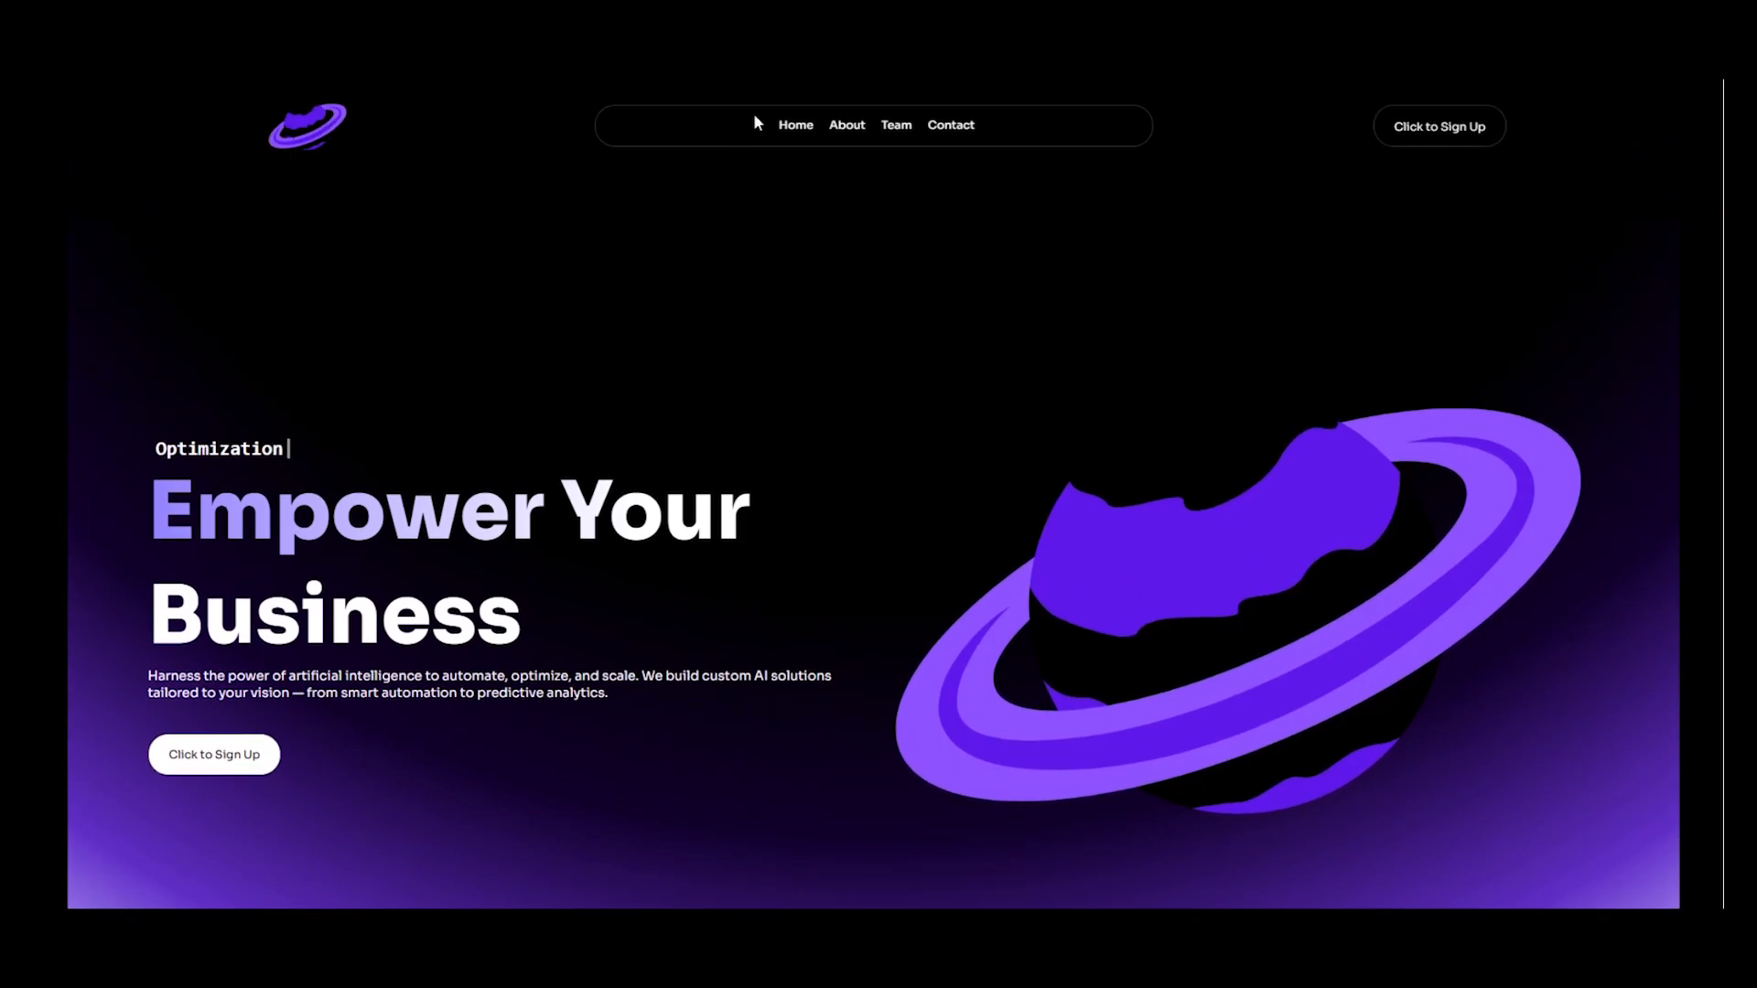
{"action": "scroll", "coordinate": [821, 271], "scroll_direction": "down", "scroll_amount": 1}
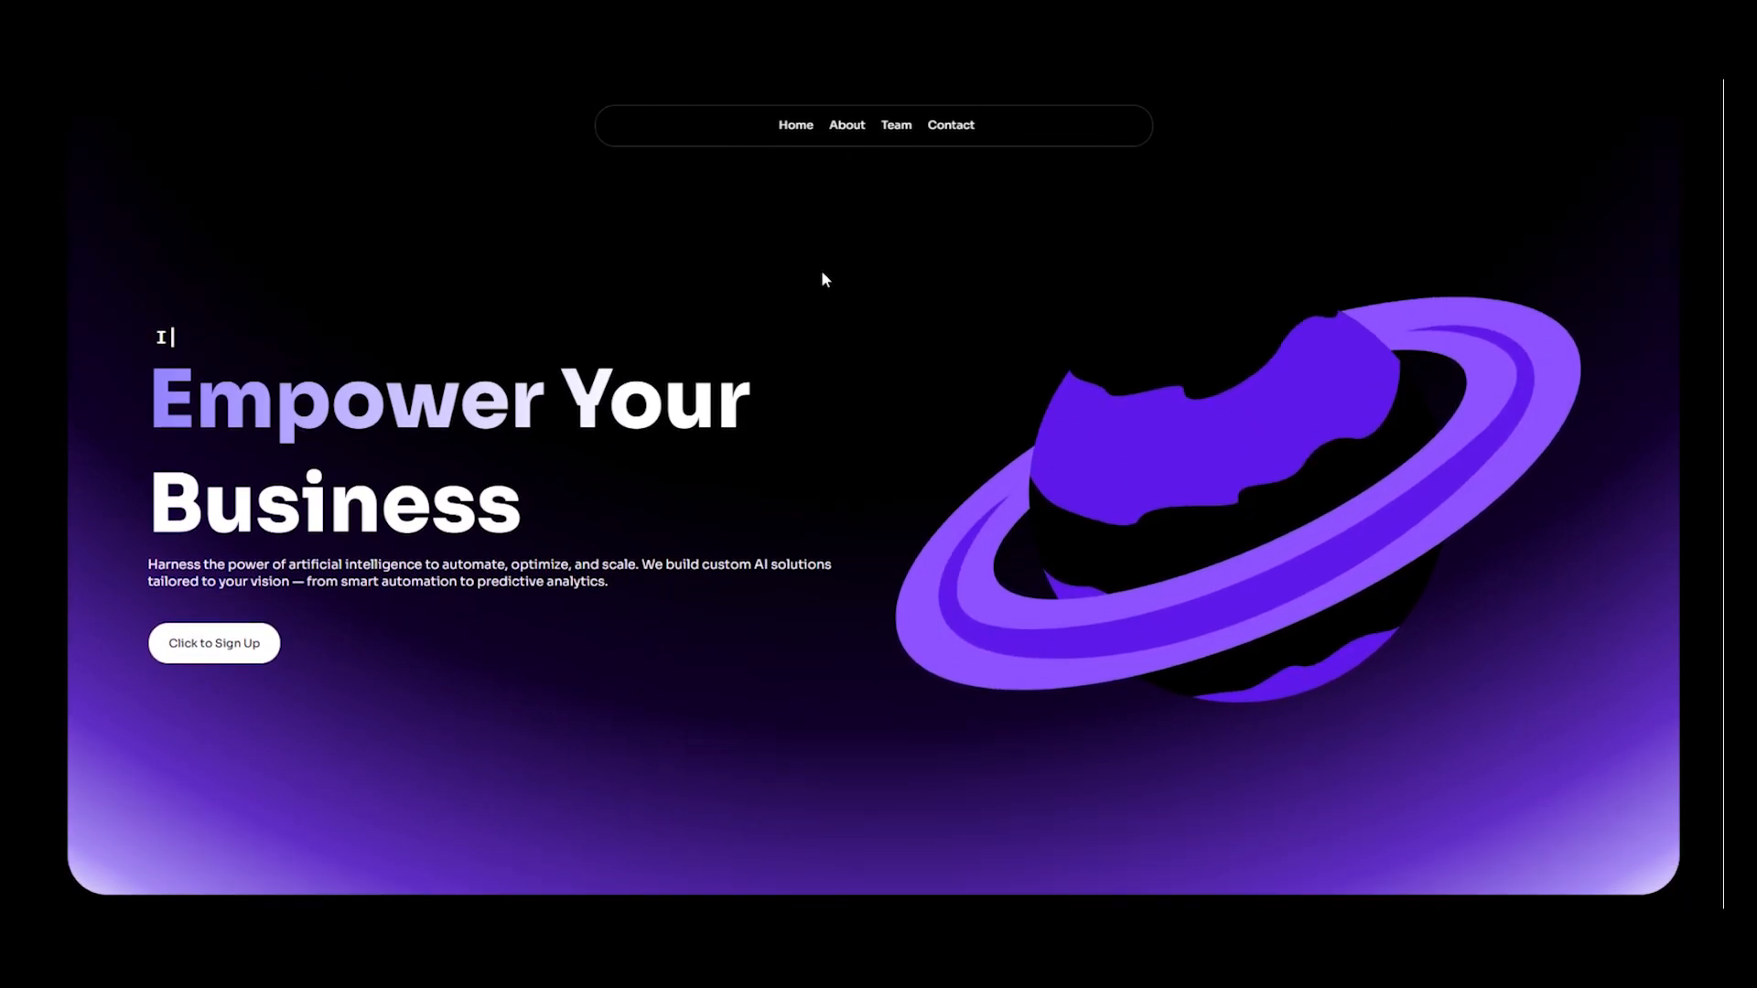
Examine the preview's typewriter line, hero sign-up button and header visibility while moving down and back up the page
{"action": "scroll", "coordinate": [820, 271], "scroll_direction": "up", "scroll_amount": 1}
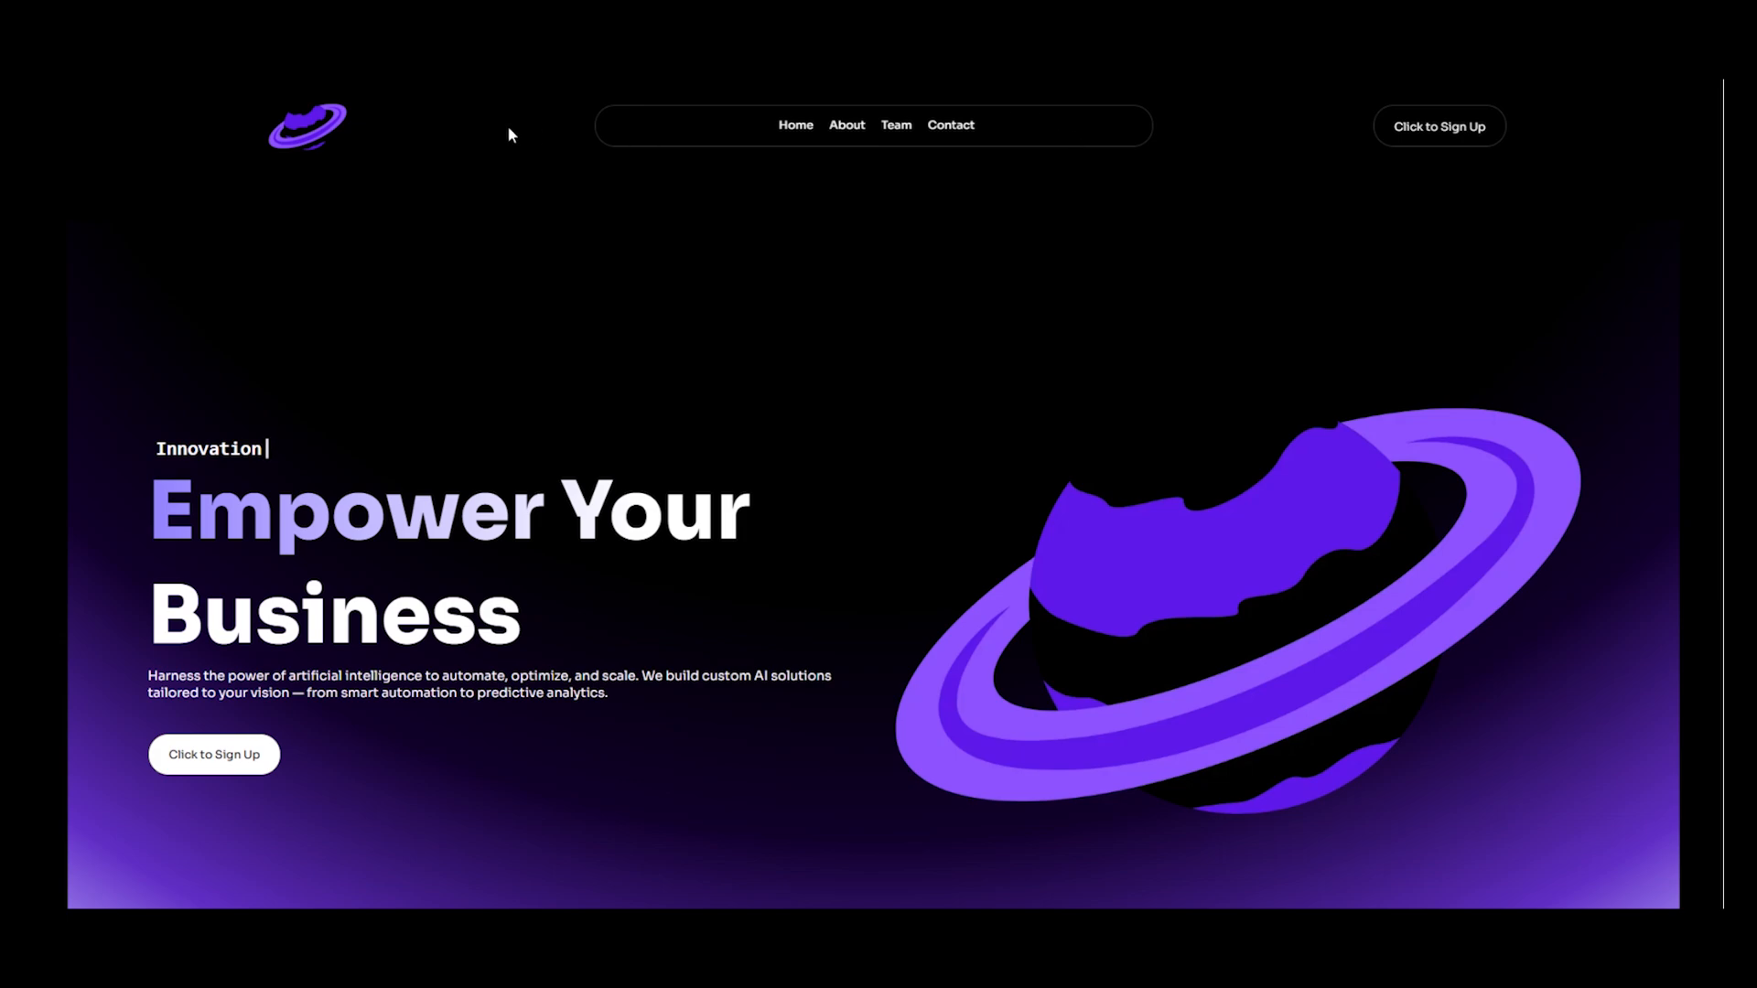
{"action": "scroll", "coordinate": [837, 399], "scroll_direction": "down", "scroll_amount": 3}
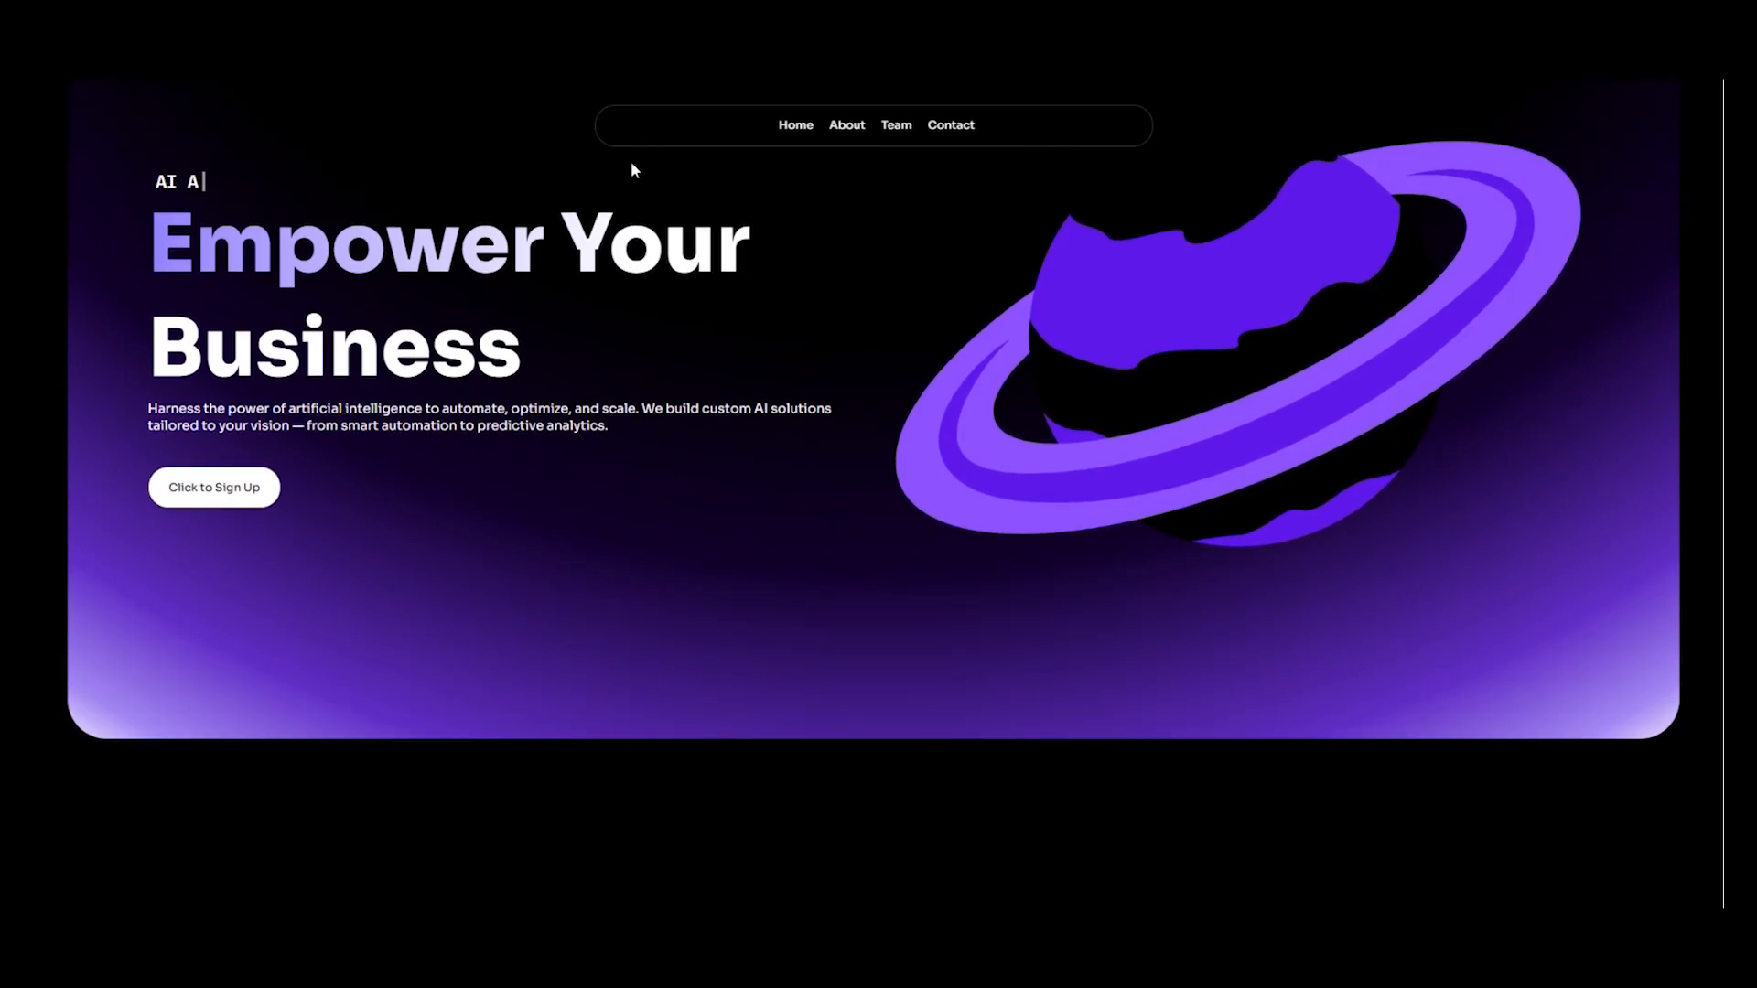
{"action": "scroll", "coordinate": [567, 477], "scroll_direction": "up", "scroll_amount": 3}
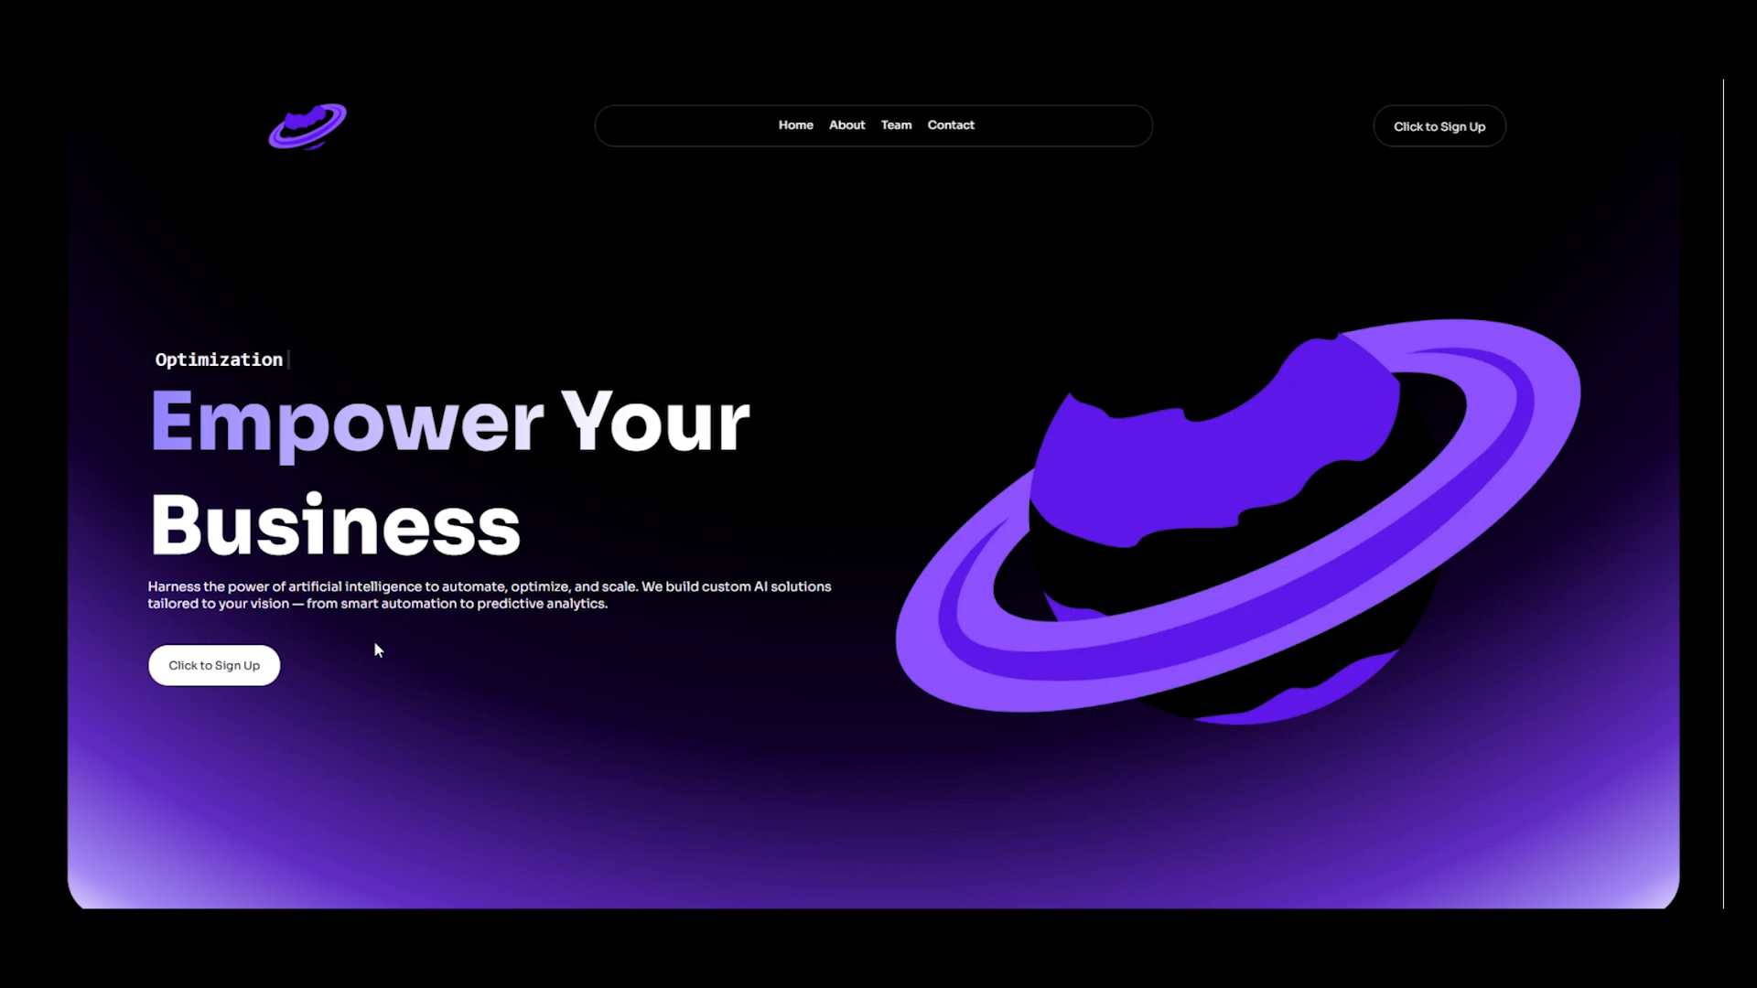
{"action": "scroll", "coordinate": [695, 633], "scroll_direction": "up", "scroll_amount": 1}
{"action": "scroll", "coordinate": [691, 626], "scroll_direction": "down", "scroll_amount": 2}
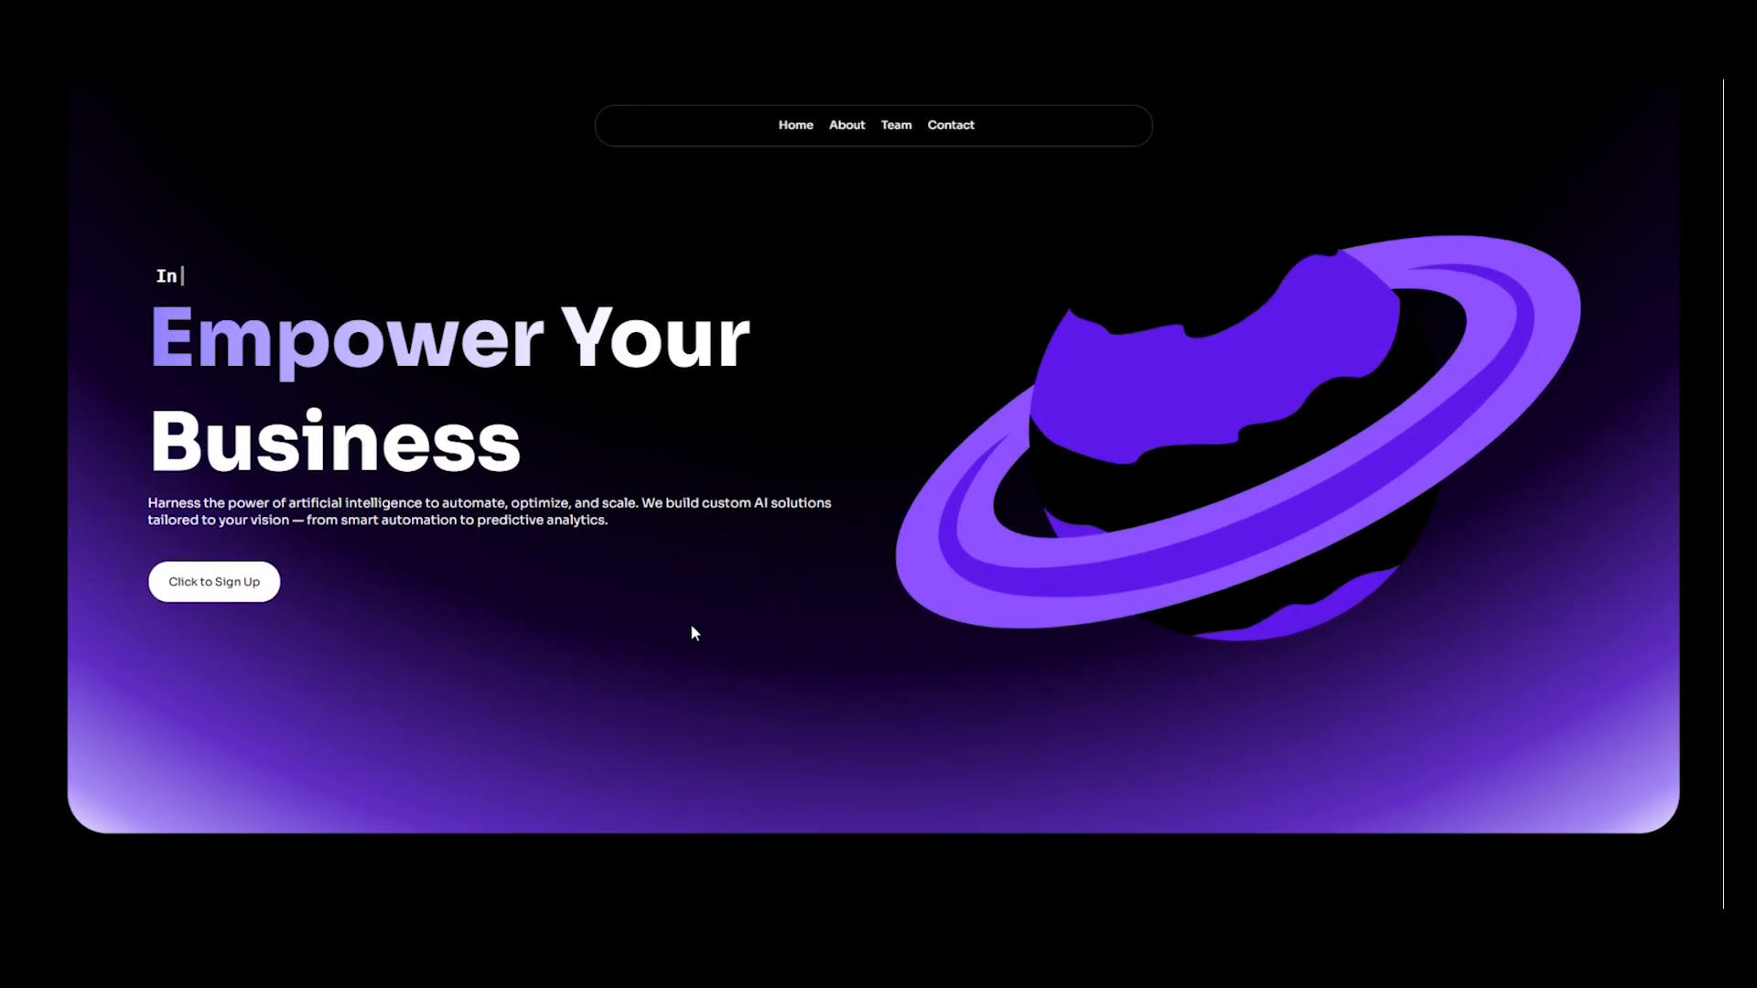
{"action": "scroll", "coordinate": [693, 632], "scroll_direction": "up", "scroll_amount": 1}
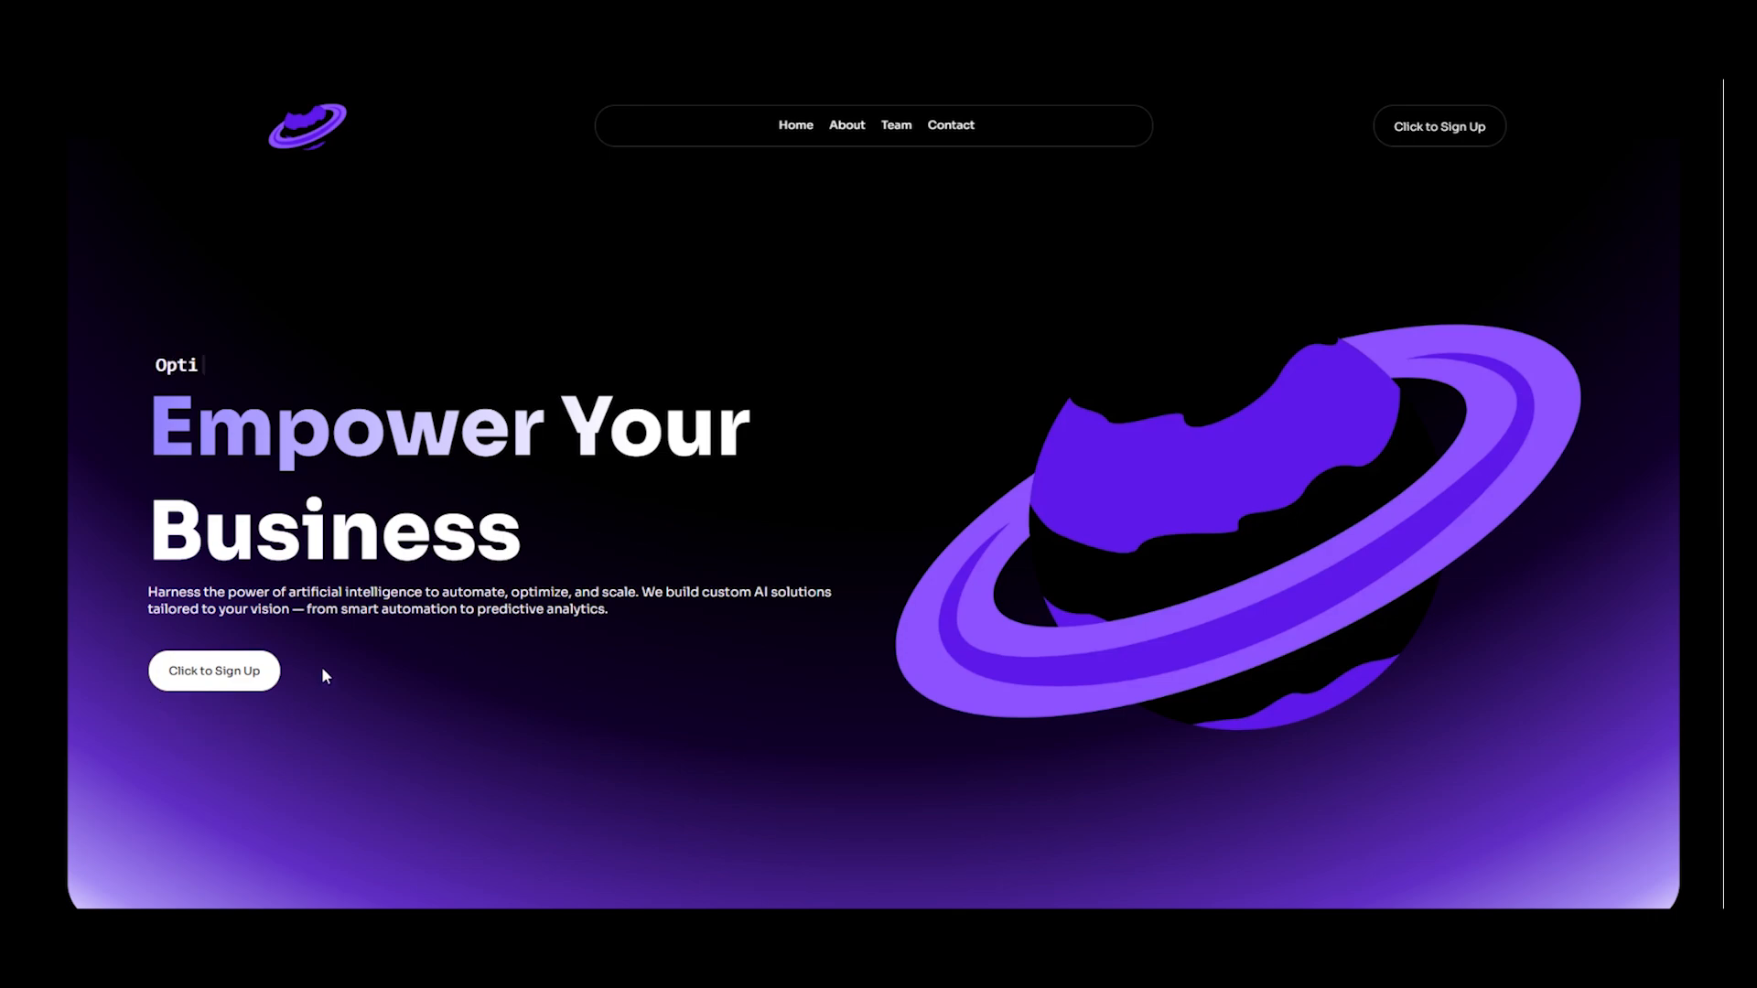
{"action": "scroll", "coordinate": [359, 655], "scroll_direction": "down", "scroll_amount": 1}
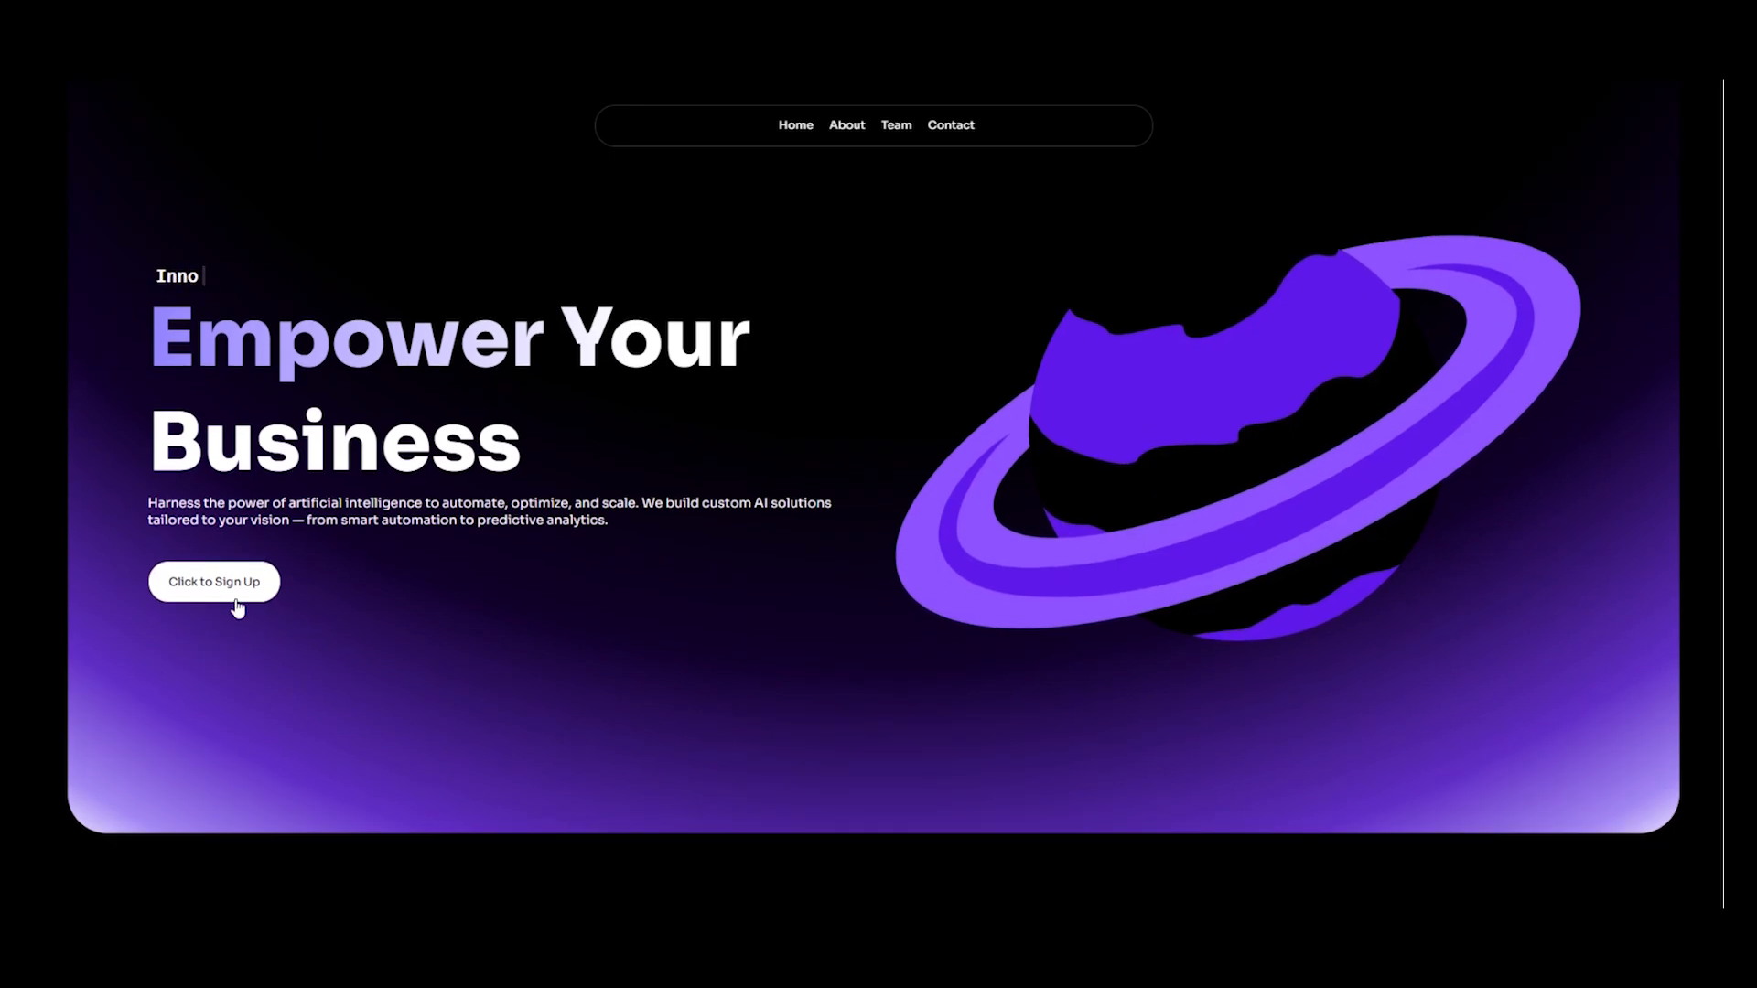
{"action": "scroll", "coordinate": [235, 607], "scroll_direction": "up", "scroll_amount": 2}
{"action": "scroll", "coordinate": [1051, 463], "scroll_direction": "down", "scroll_amount": 1}
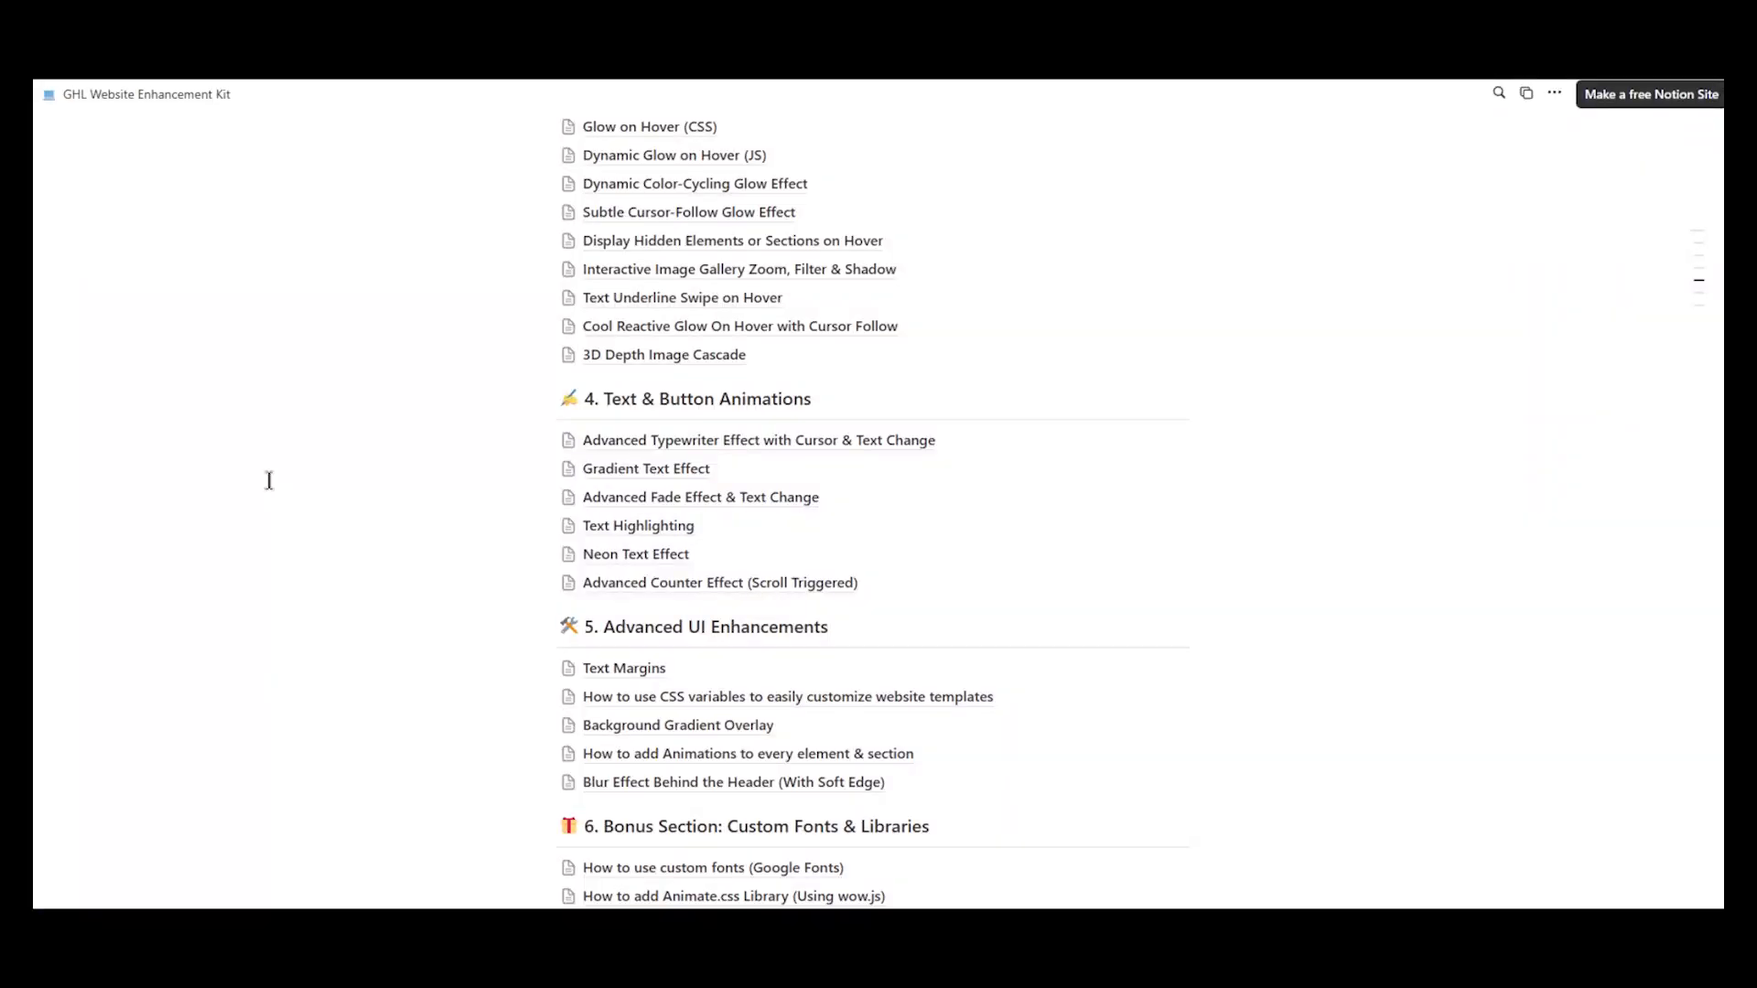
Switch to the GHL Website Enhancement Kit page in Notion and browse its effect list around the Text & Button Animations section
{"action": "scroll", "coordinate": [297, 486], "scroll_direction": "down", "scroll_amount": 2}
{"action": "scroll", "coordinate": [297, 486], "scroll_direction": "up", "scroll_amount": 3}
{"action": "scroll", "coordinate": [322, 454], "scroll_direction": "down", "scroll_amount": 3}
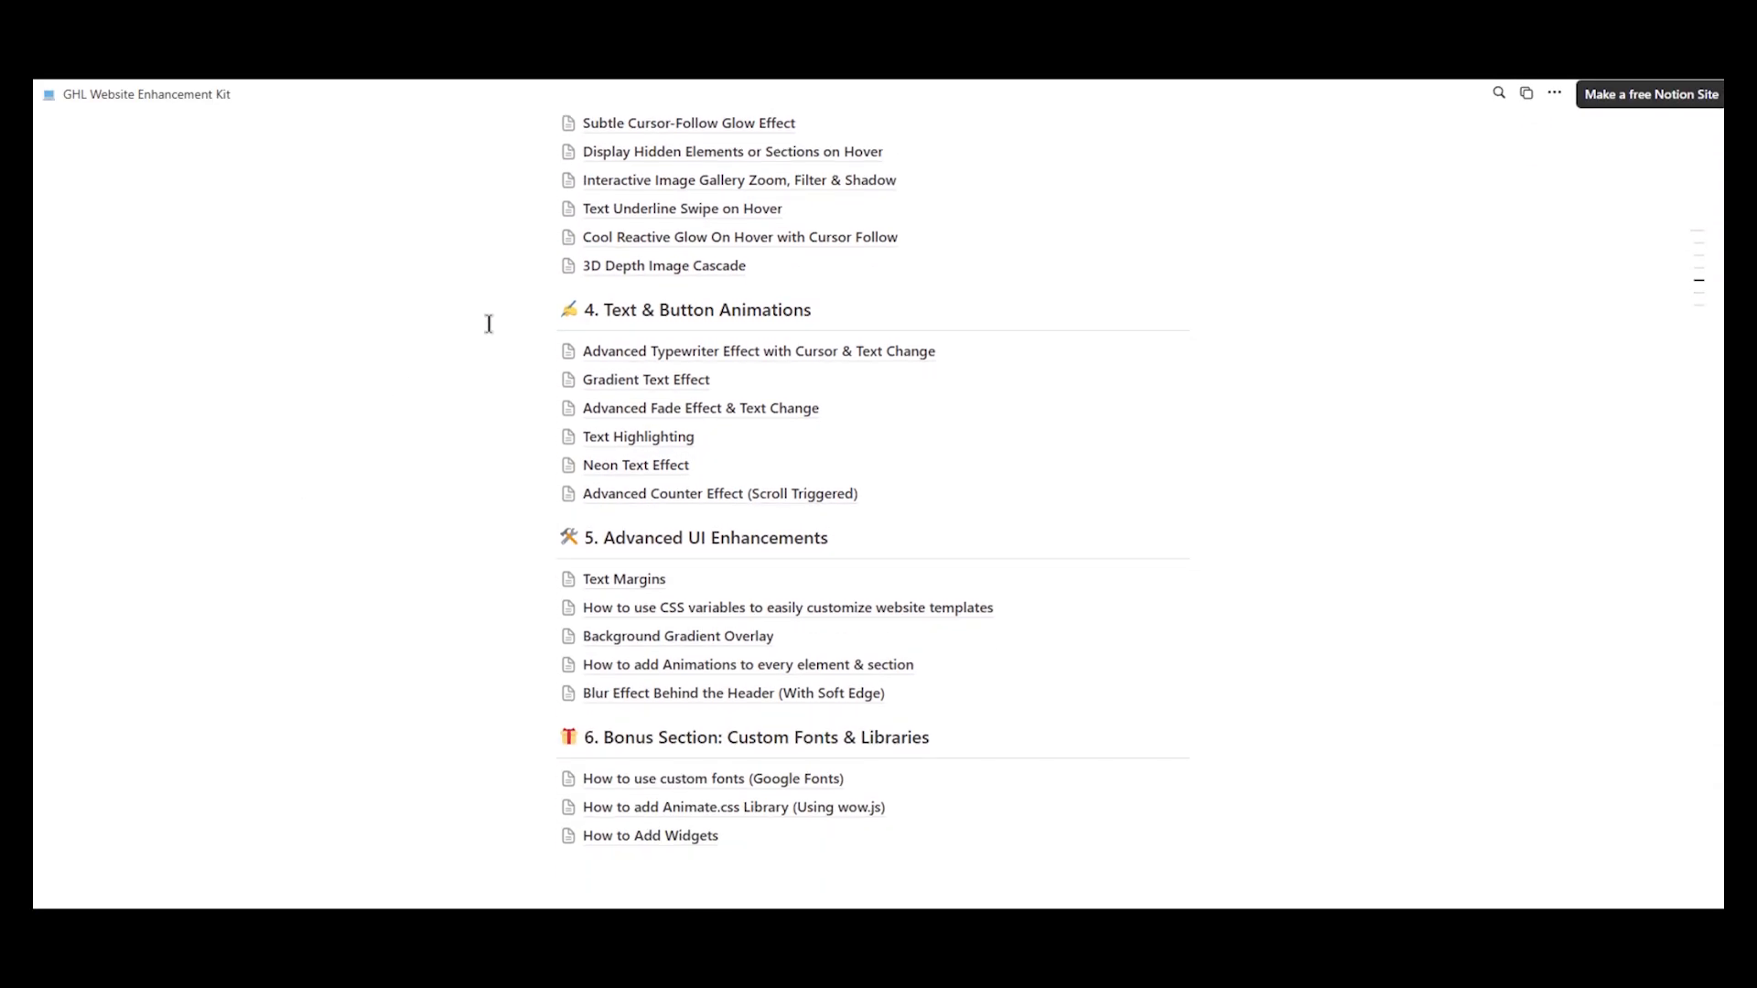
{"action": "scroll", "coordinate": [464, 437], "scroll_direction": "up", "scroll_amount": 6}
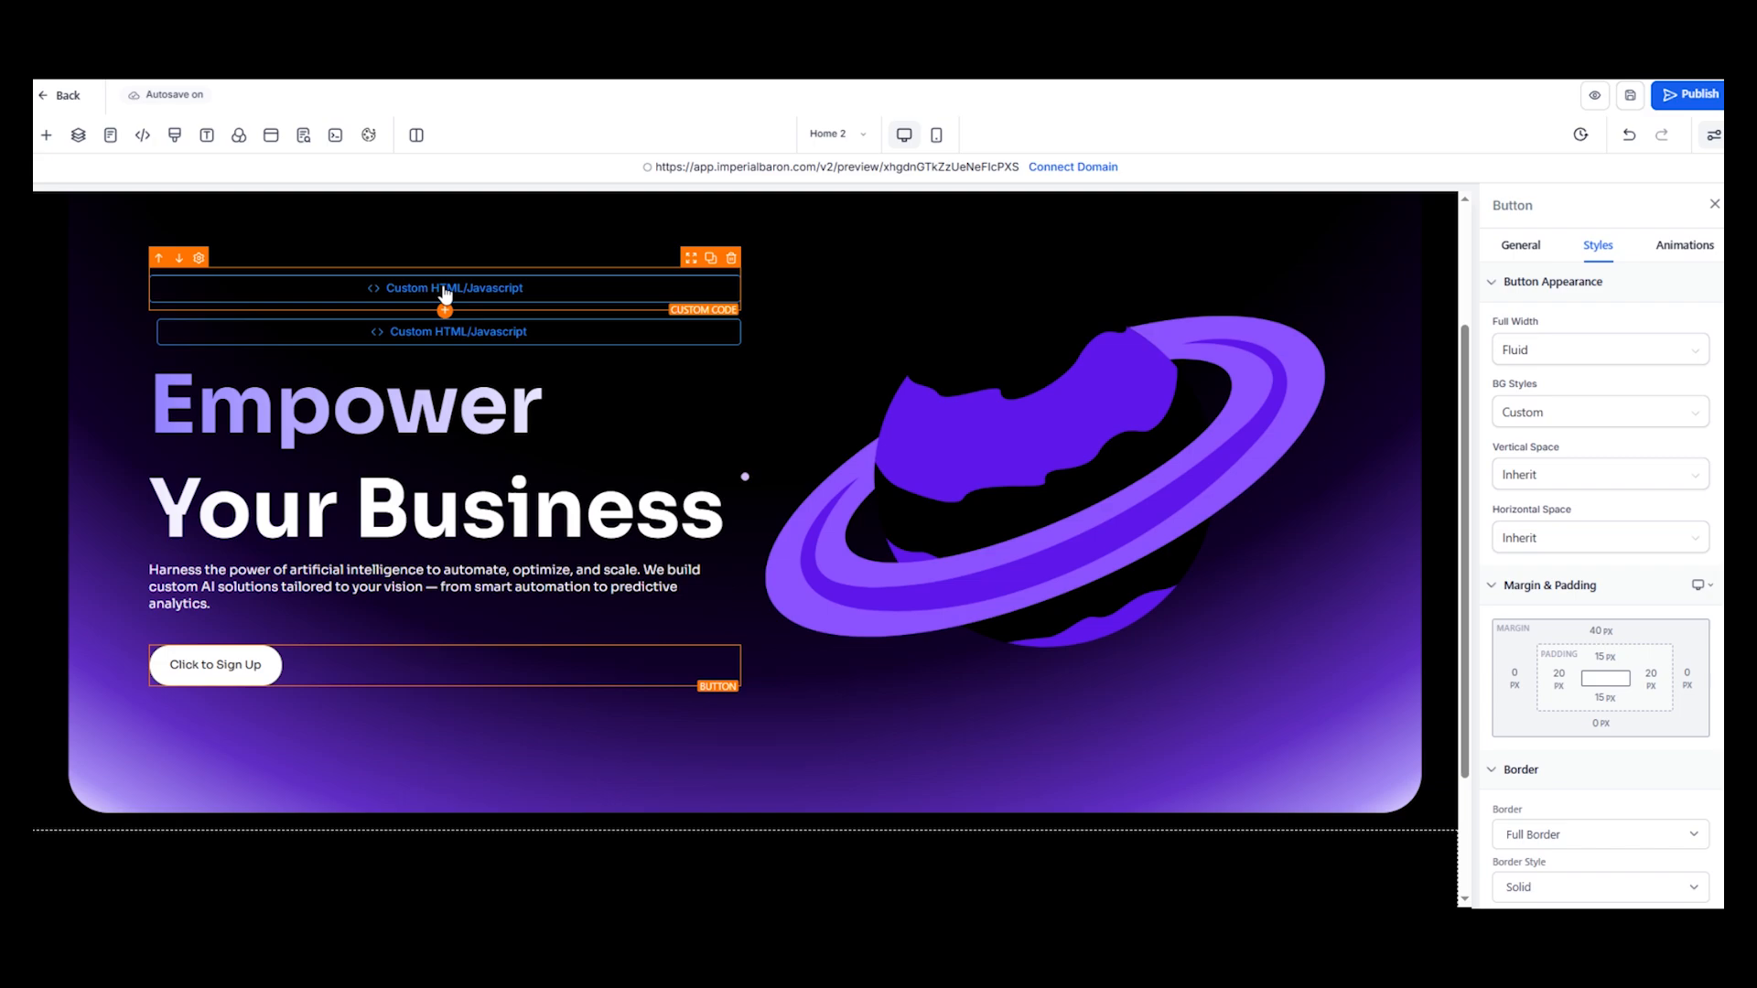
Switch to the page builder and inspect the hero sign-up button's border, alignment and custom class settings
{"action": "left_click", "coordinate": [446, 293]}
{"action": "left_click", "coordinate": [242, 666]}
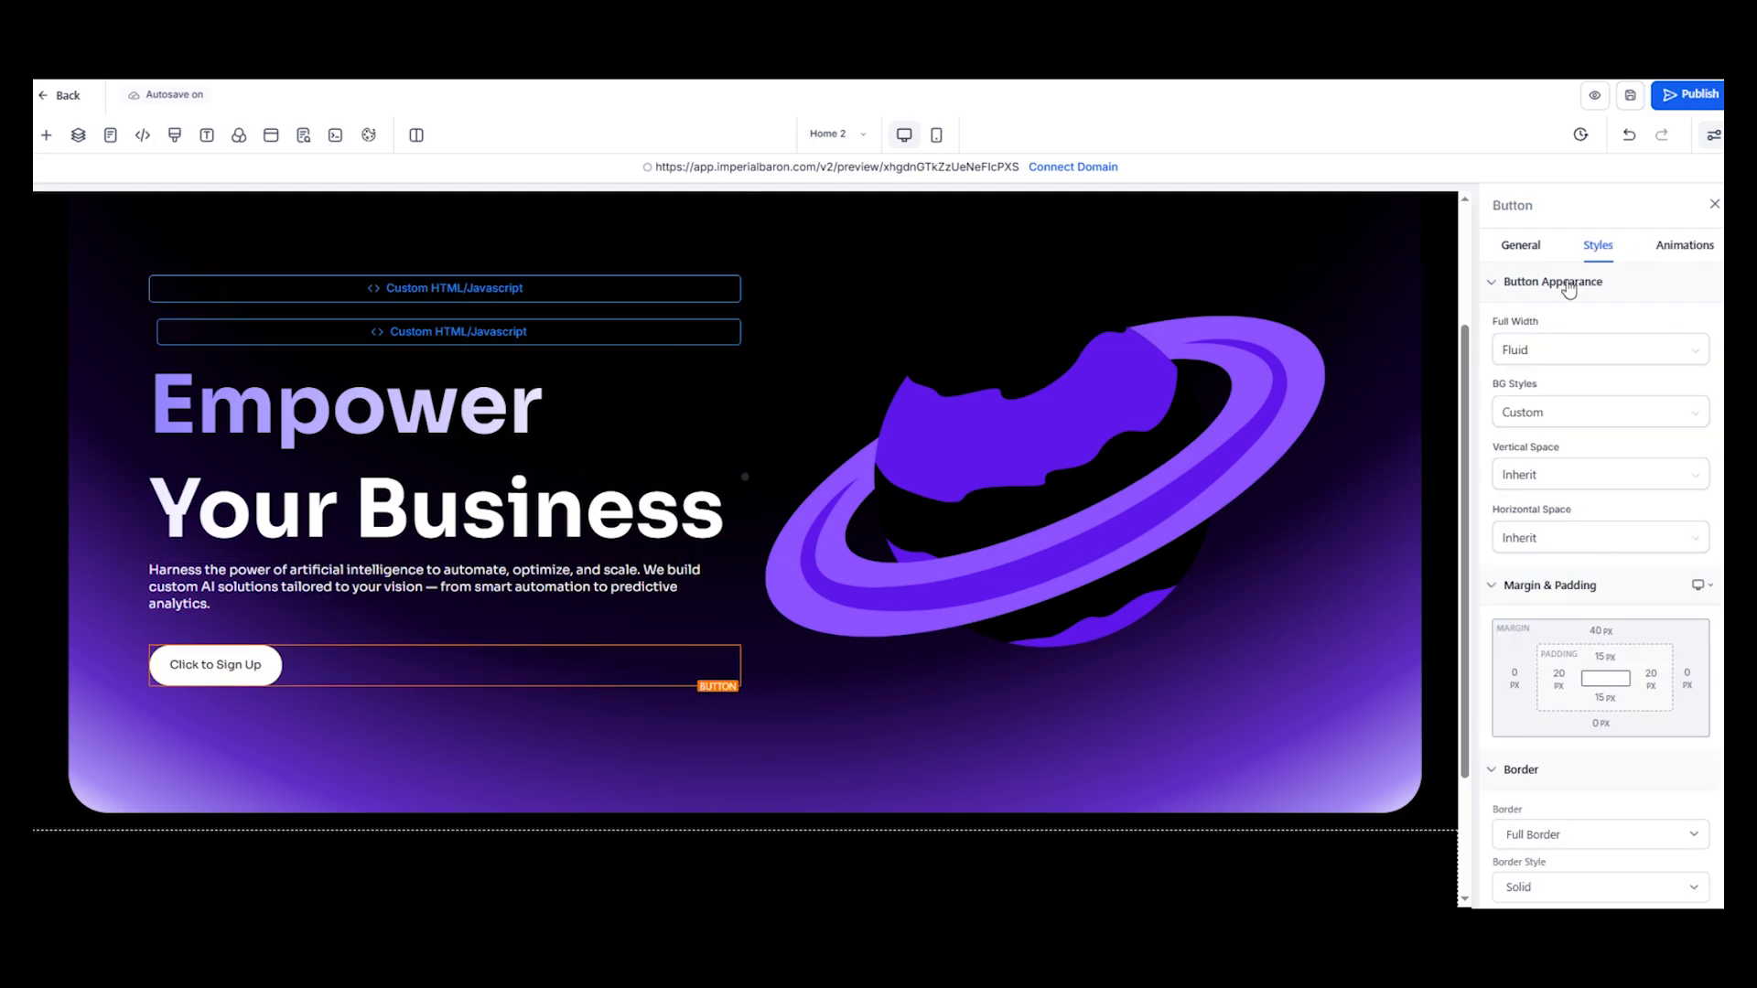
{"action": "scroll", "coordinate": [1568, 549], "scroll_direction": "down", "scroll_amount": 5}
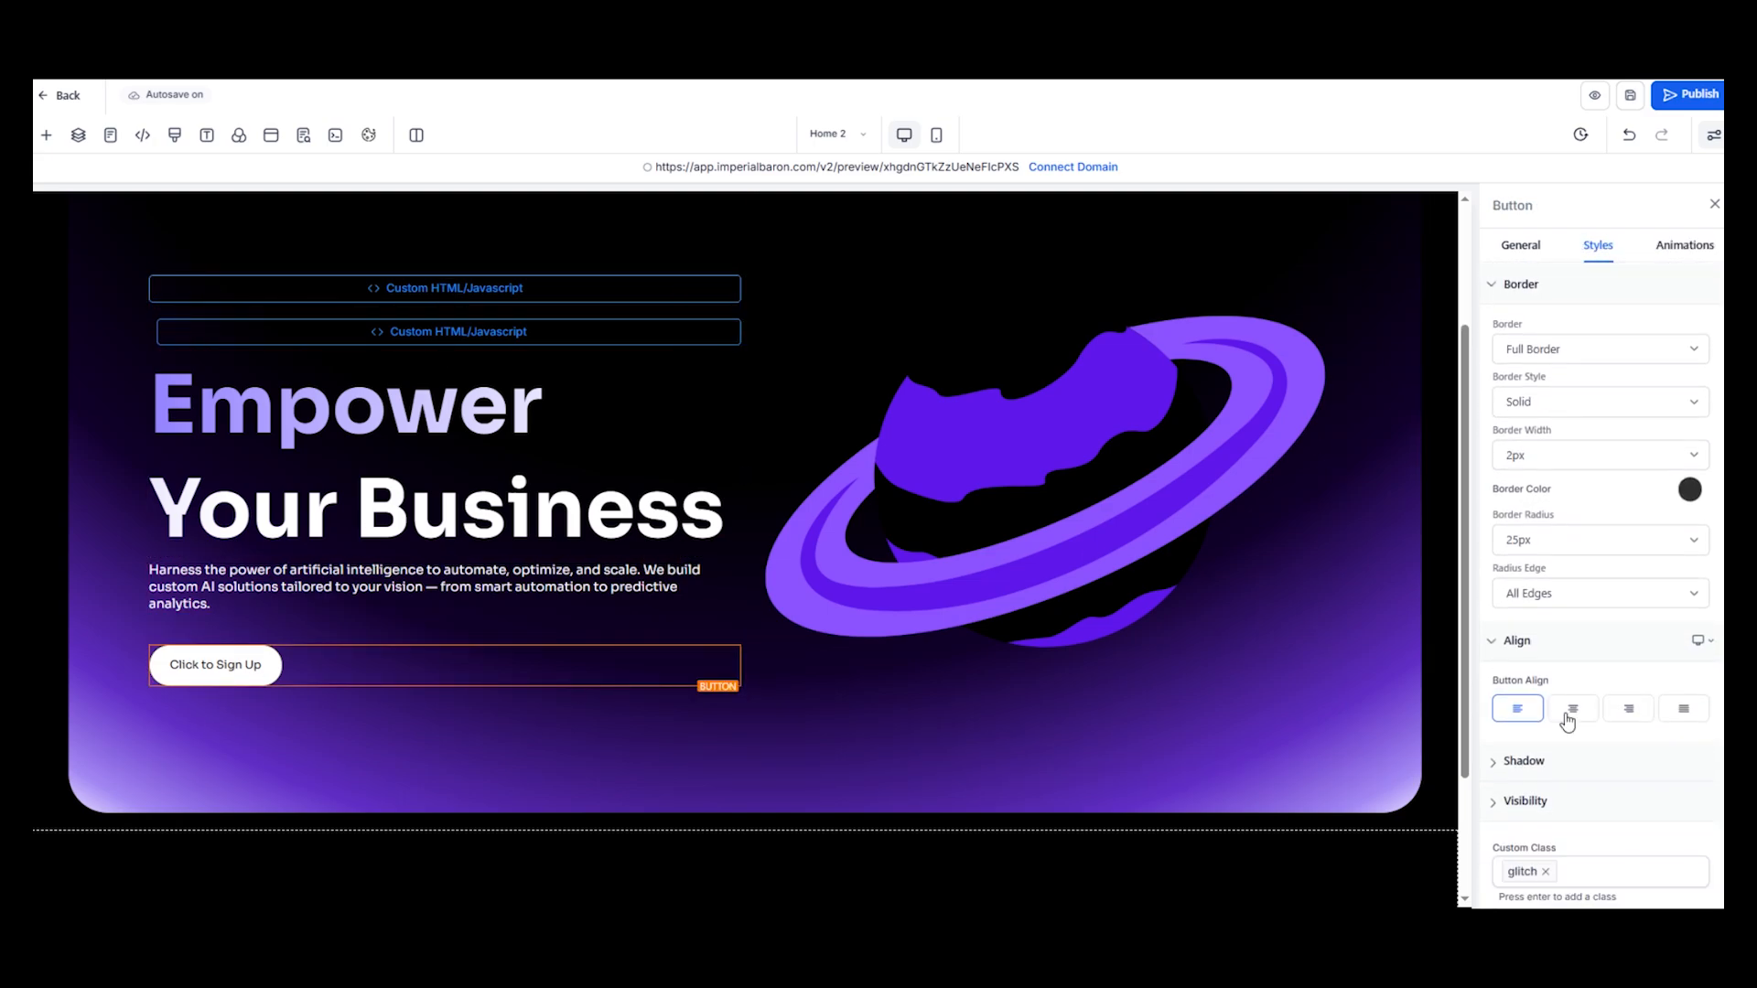
{"action": "scroll", "coordinate": [1568, 722], "scroll_direction": "down", "scroll_amount": 1}
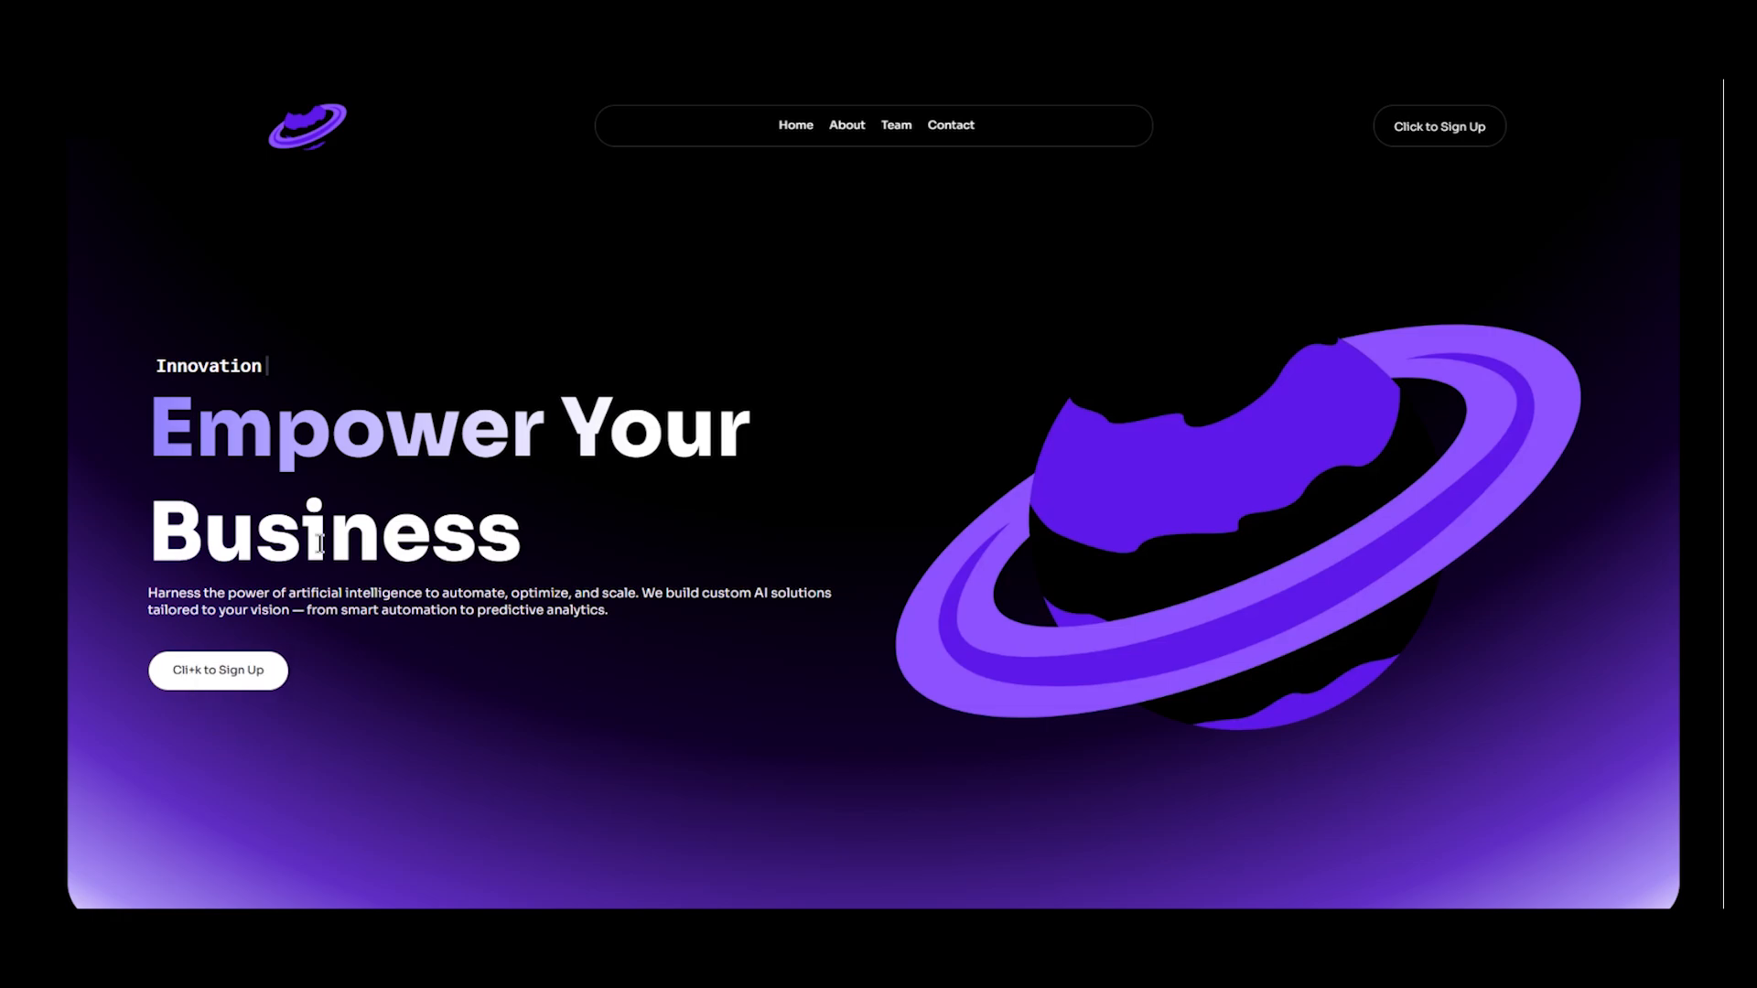
Examine the text animation on the hero sign-up button in the preview, together with the typewriter line and the scroll-reactive header
{"action": "scroll", "coordinate": [322, 542], "scroll_direction": "up", "scroll_amount": 1}
{"action": "scroll", "coordinate": [358, 529], "scroll_direction": "down", "scroll_amount": 3}
{"action": "scroll", "coordinate": [361, 530], "scroll_direction": "up", "scroll_amount": 2}
{"action": "left_click_drag", "start_coordinate": [154, 368], "coordinate": [396, 358]}
{"action": "left_click", "coordinate": [428, 348]}
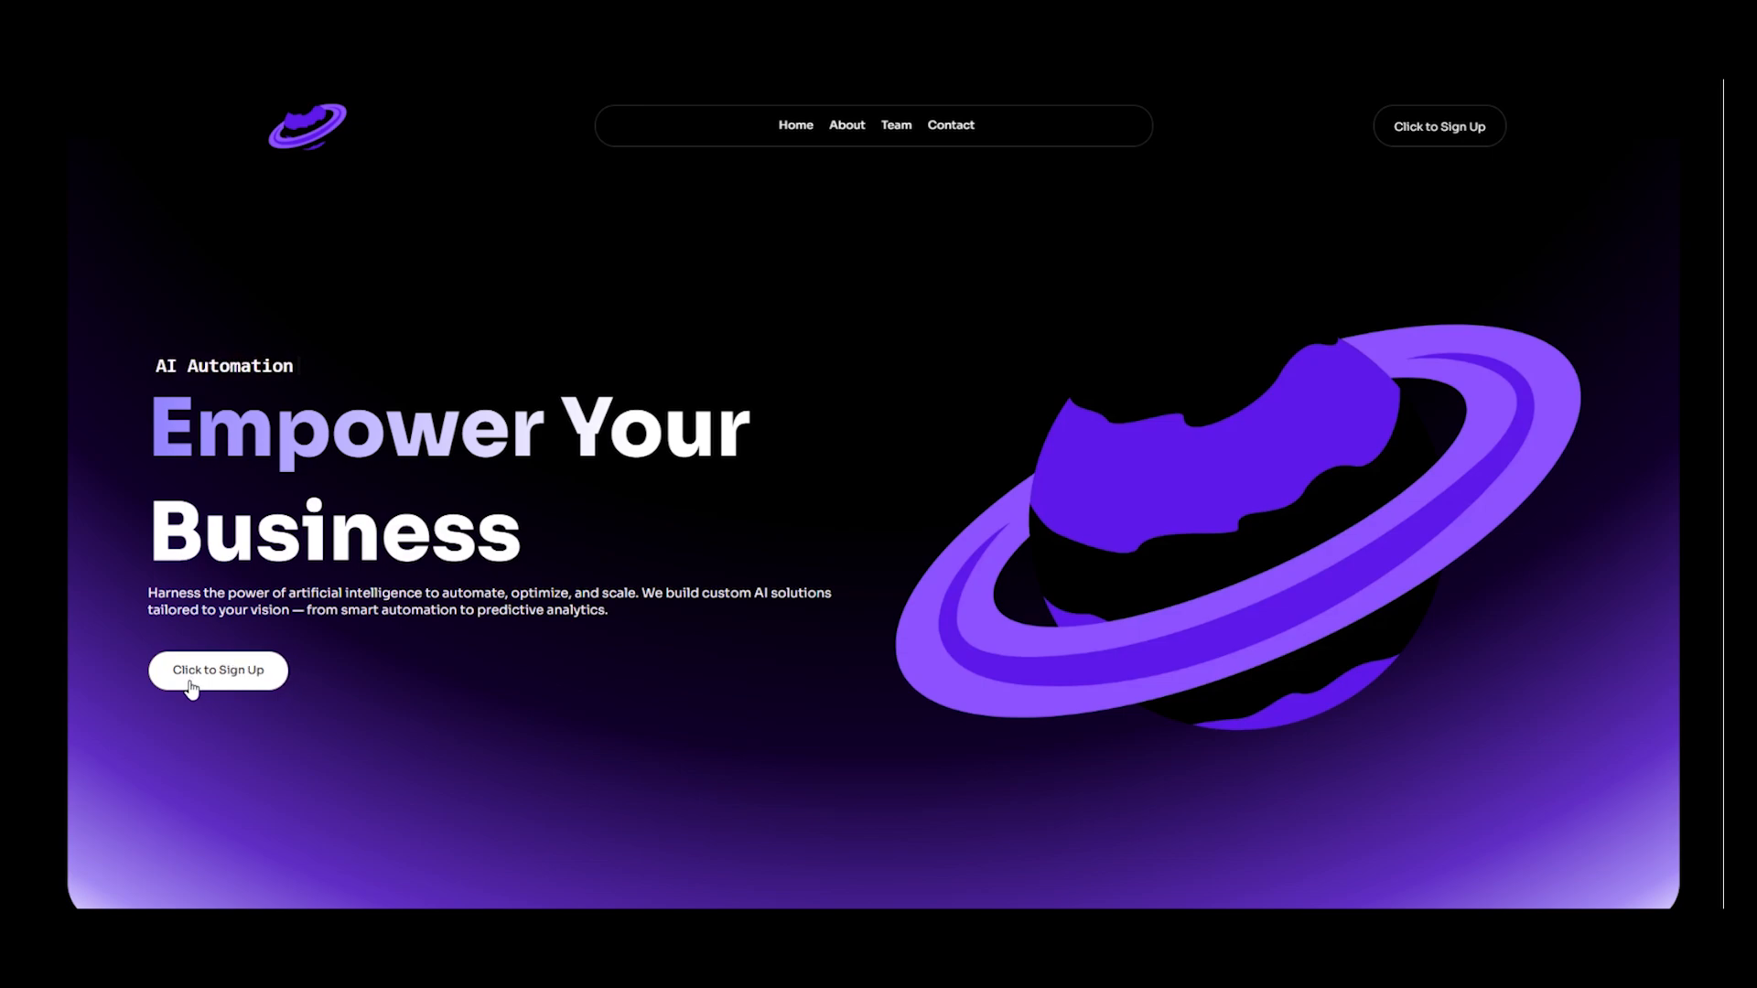
{"action": "scroll", "coordinate": [734, 684], "scroll_direction": "down", "scroll_amount": 1}
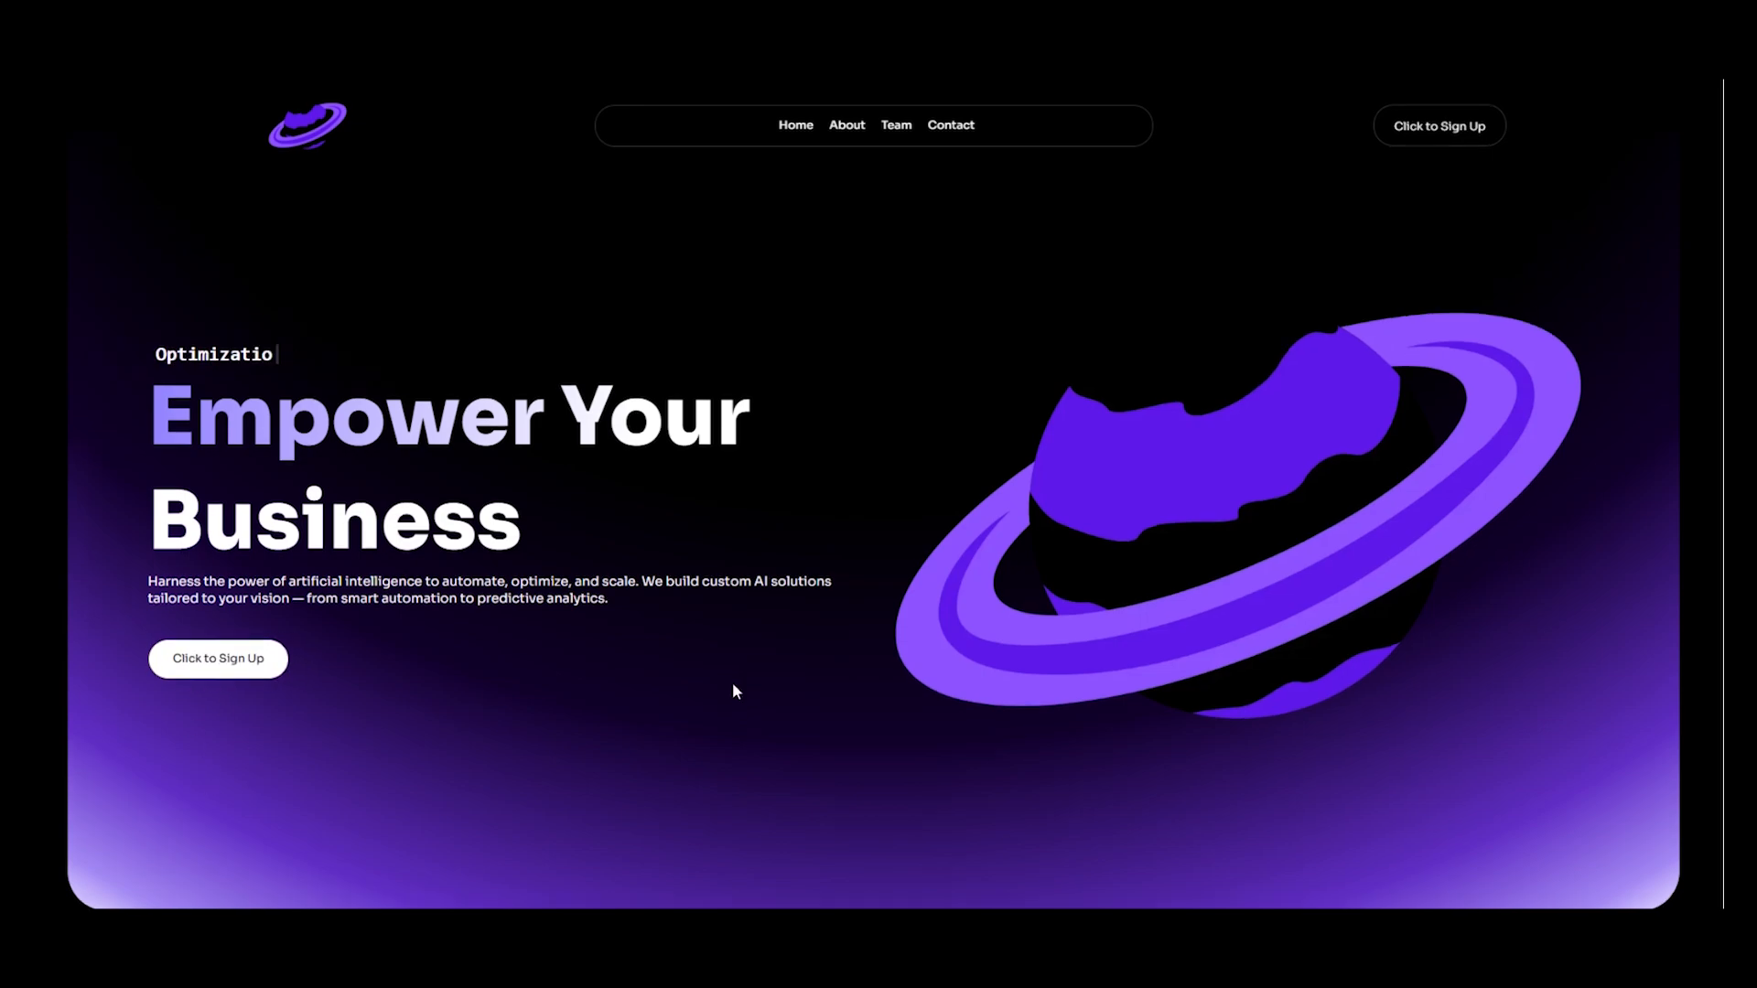
{"action": "scroll", "coordinate": [733, 685], "scroll_direction": "up", "scroll_amount": 1}
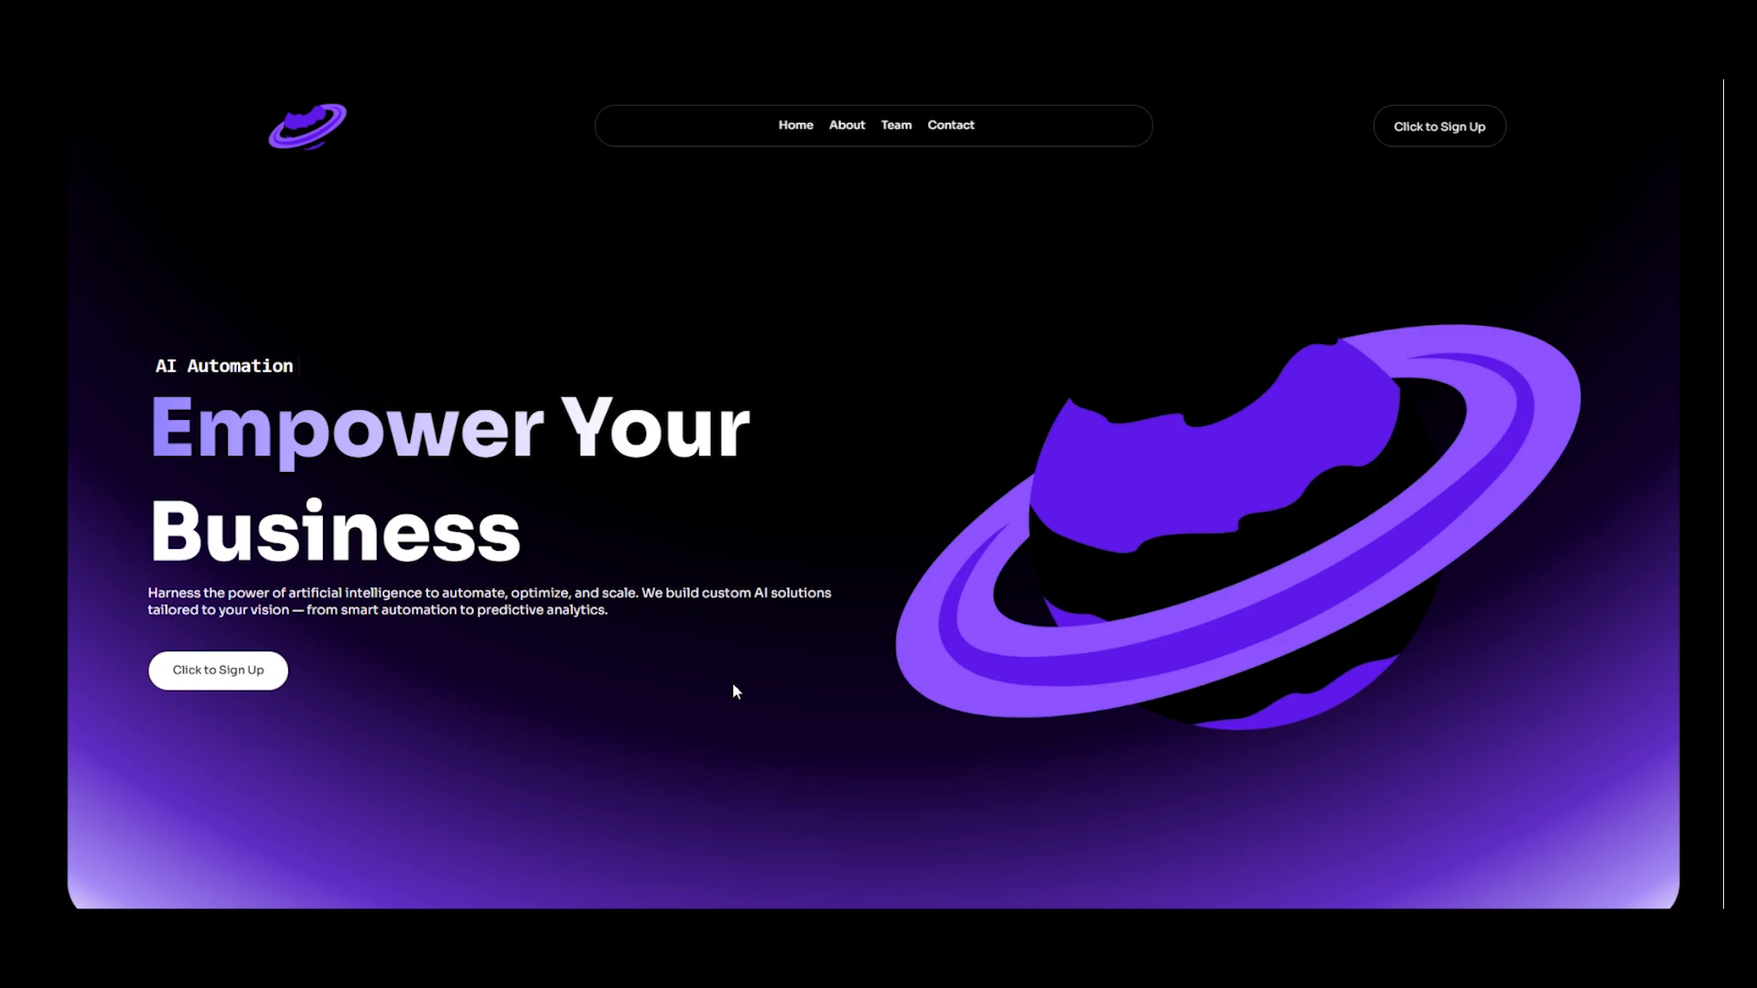
{"action": "scroll", "coordinate": [734, 685], "scroll_direction": "down", "scroll_amount": 1}
{"action": "scroll", "coordinate": [734, 684], "scroll_direction": "up", "scroll_amount": 1}
{"action": "scroll", "coordinate": [734, 685], "scroll_direction": "down", "scroll_amount": 1}
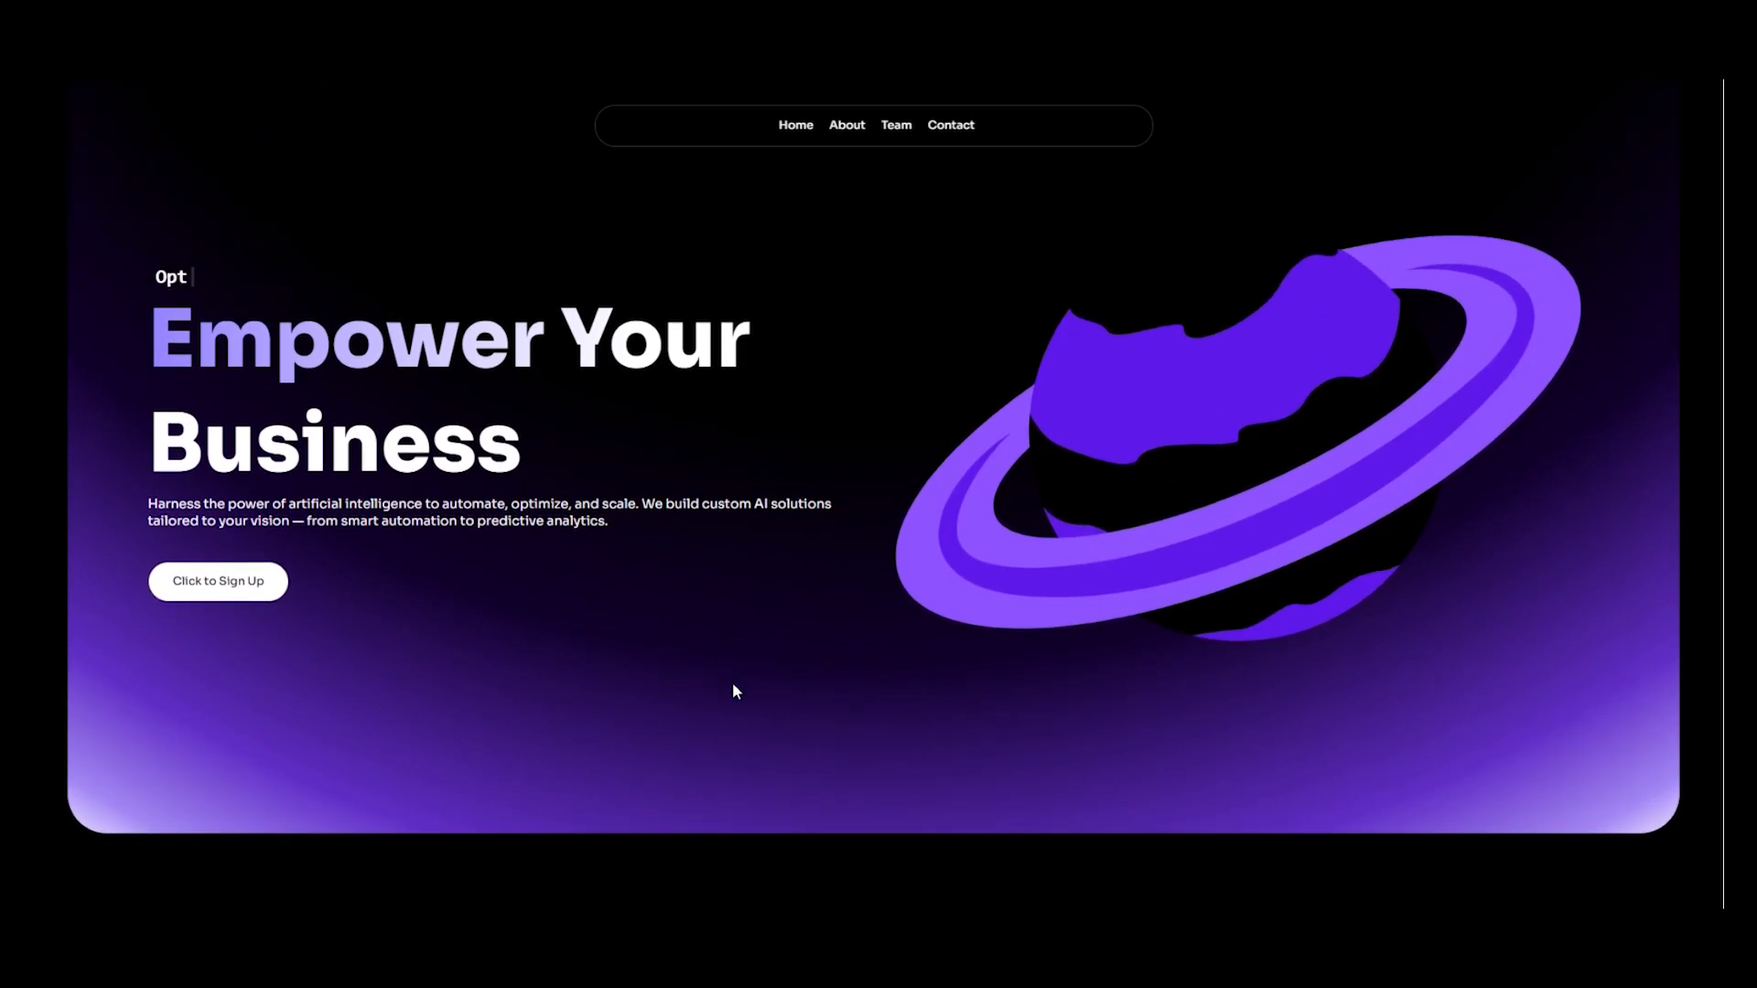